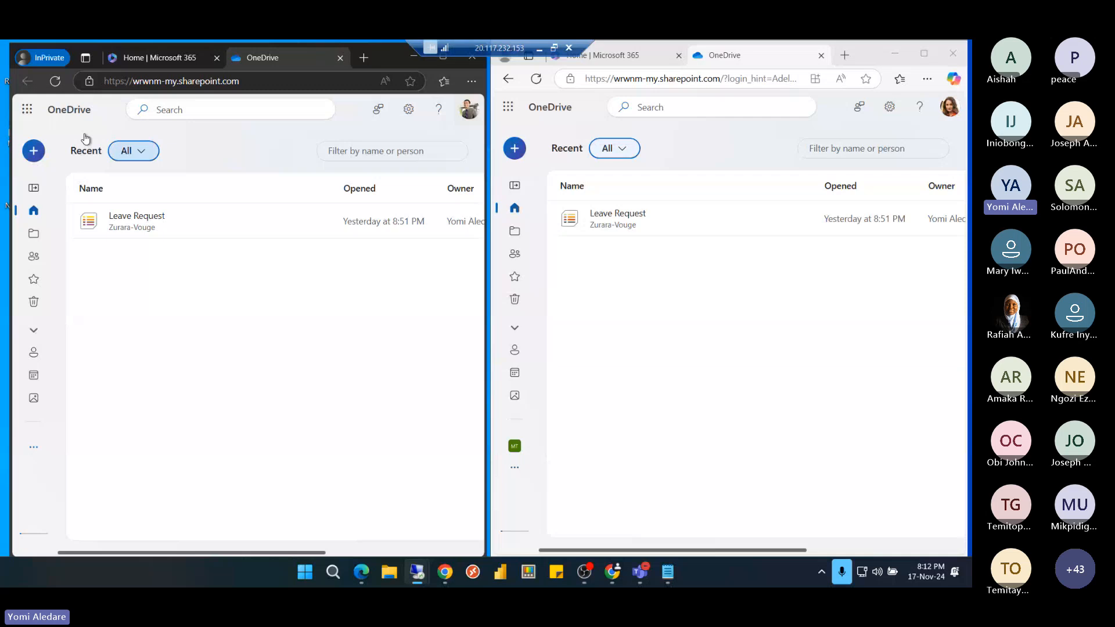
Open the Lists tile from the App launcher's More apps catalogue, past the Apps welcome dialog
click(28, 115)
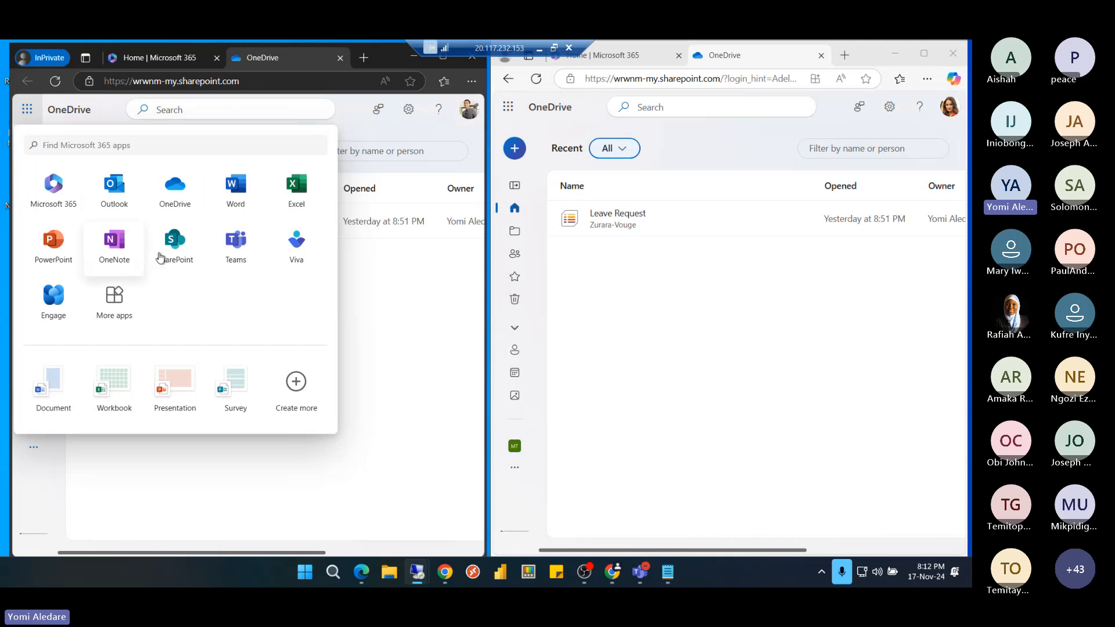
click(110, 303)
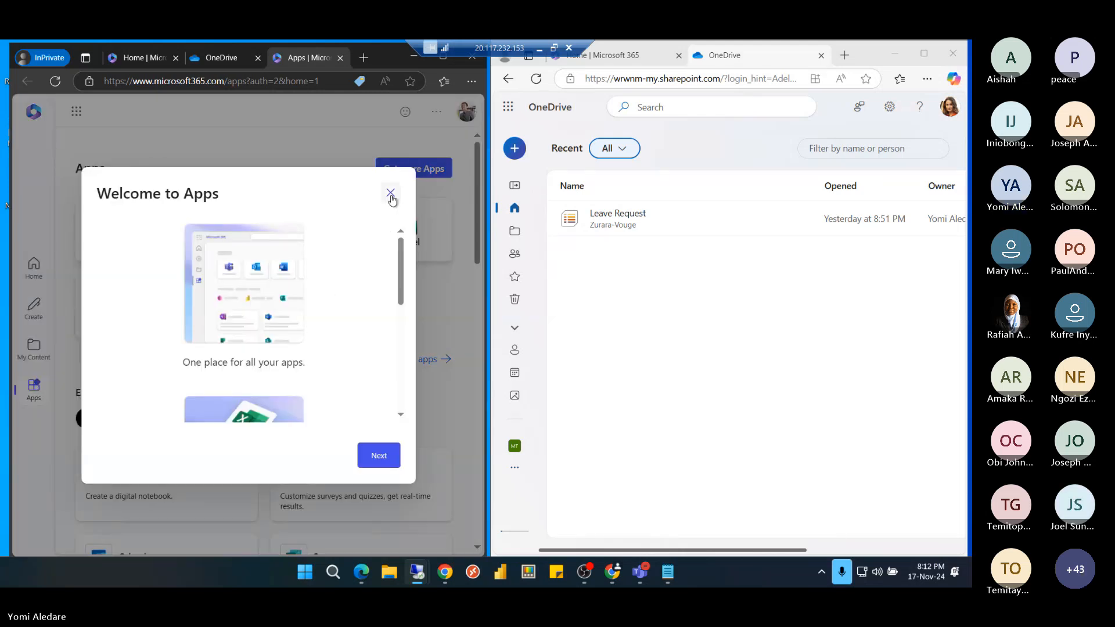
click(391, 194)
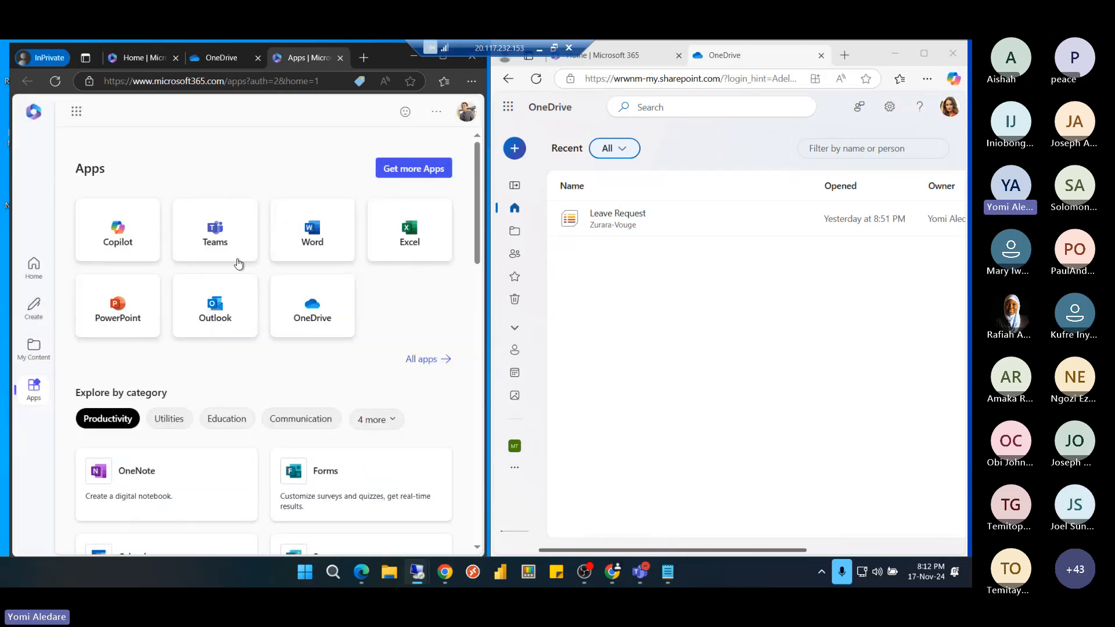
scroll(290, 302, down, 3)
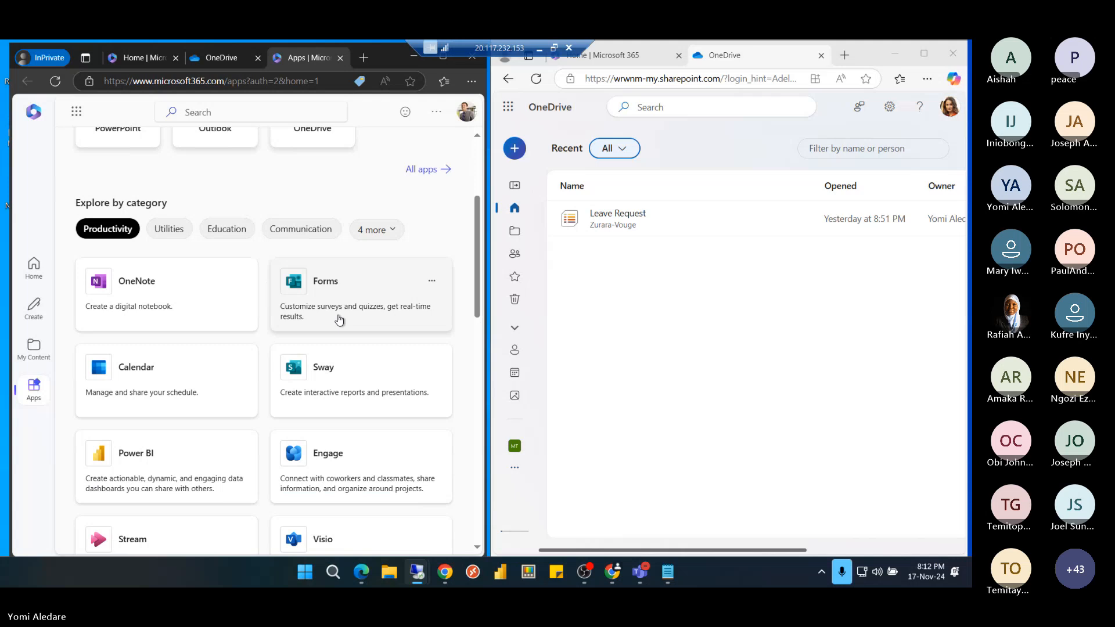
scroll(340, 320, down, 4)
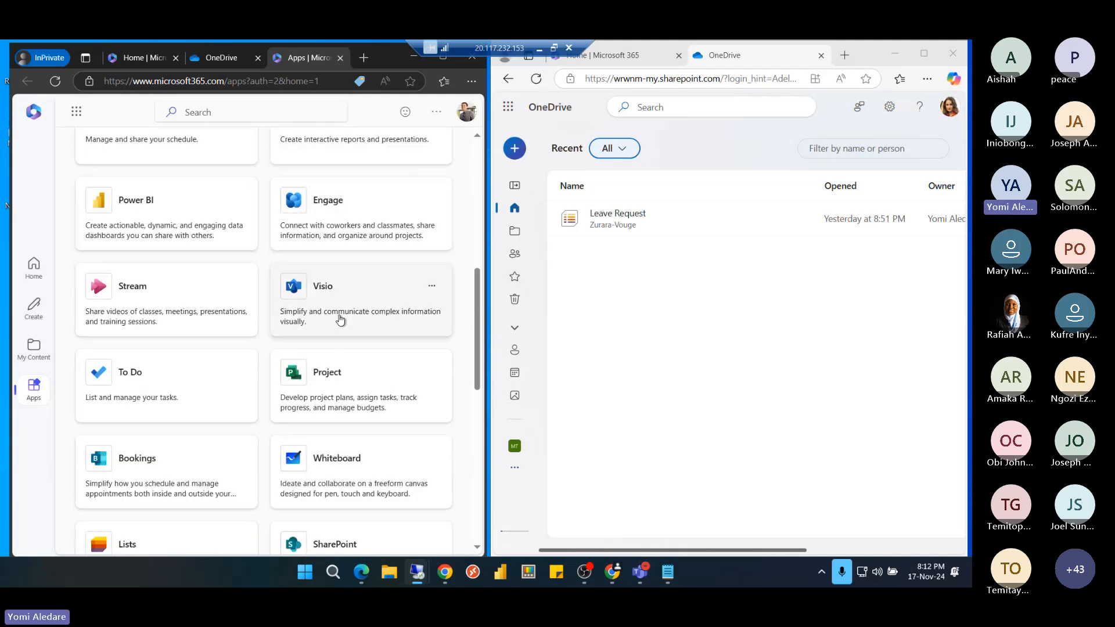
scroll(340, 320, down, 4)
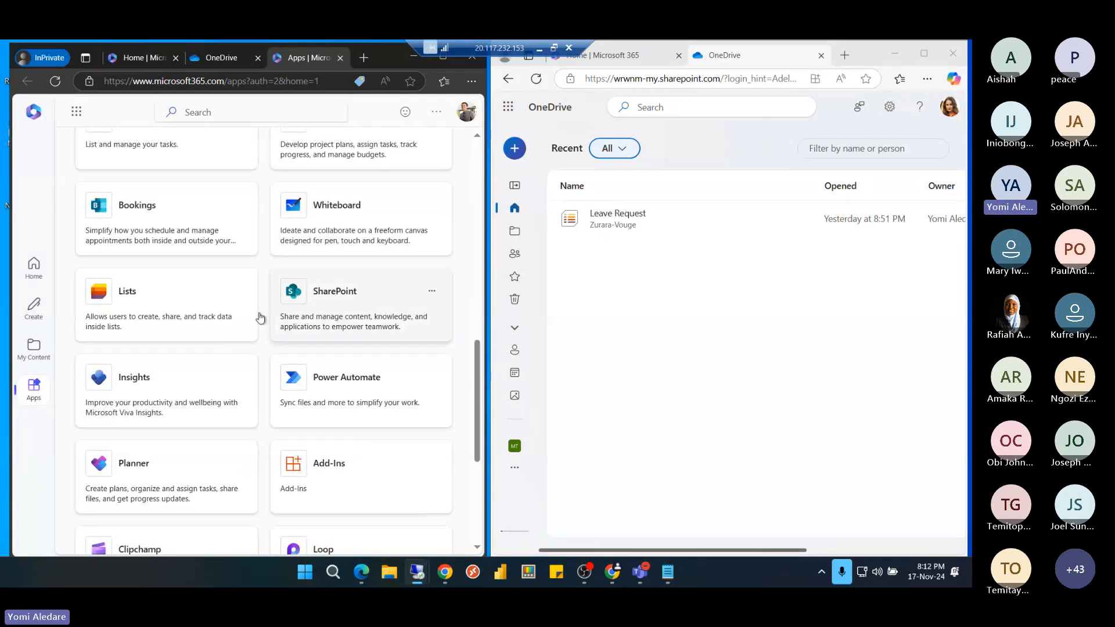
click(151, 302)
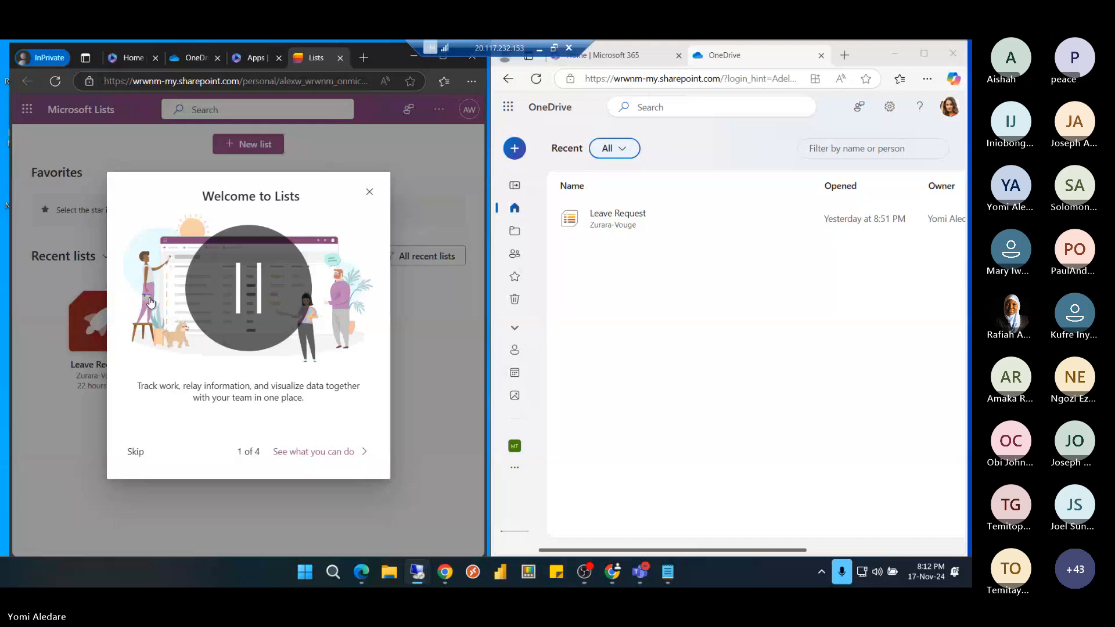
Dismiss the Lists tour, inspect the 'personal' account part of the address, then open Leave Request
click(369, 192)
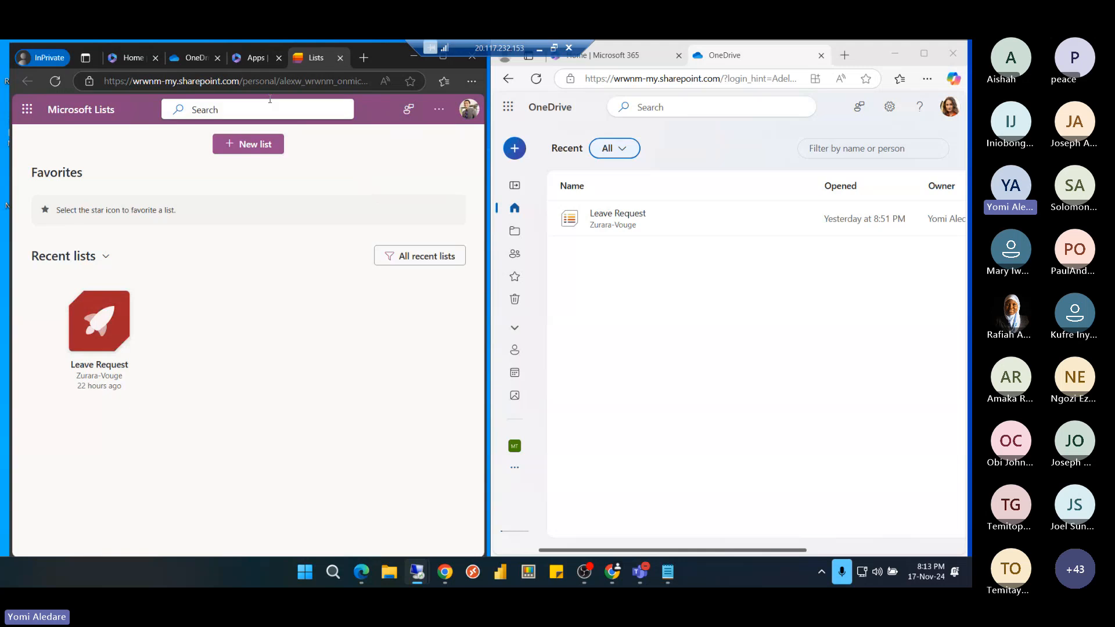
click(256, 82)
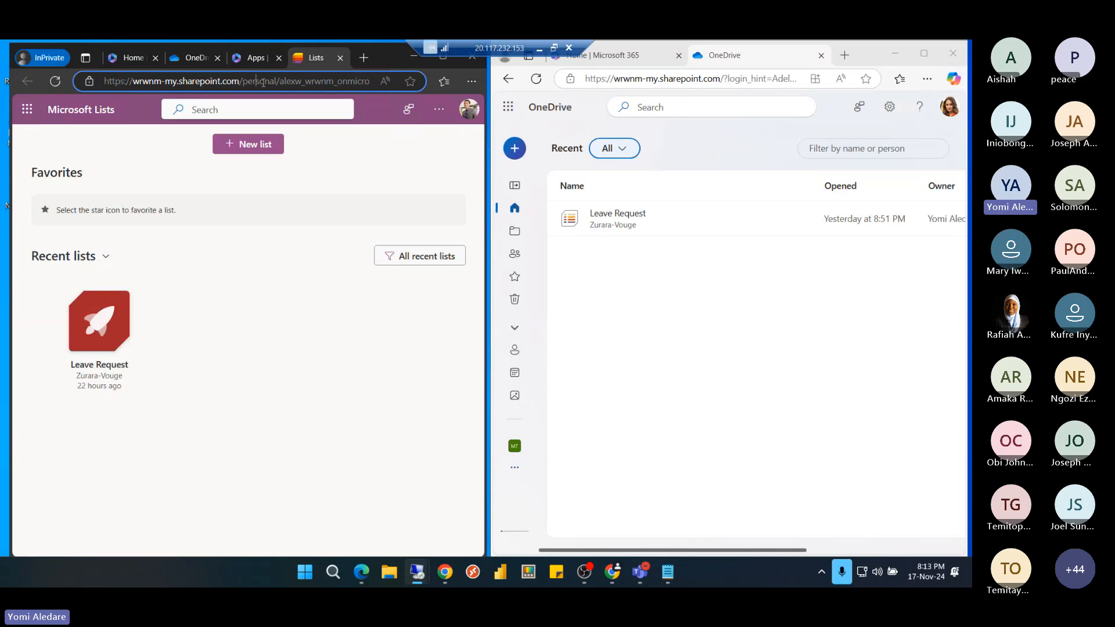
double_click(260, 81)
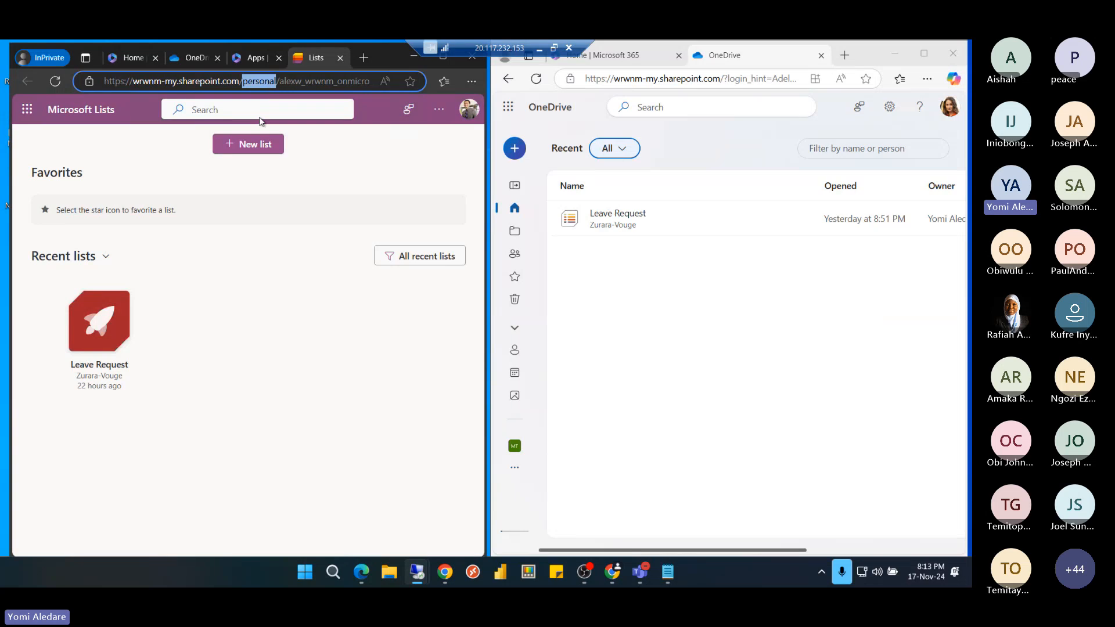
click(301, 81)
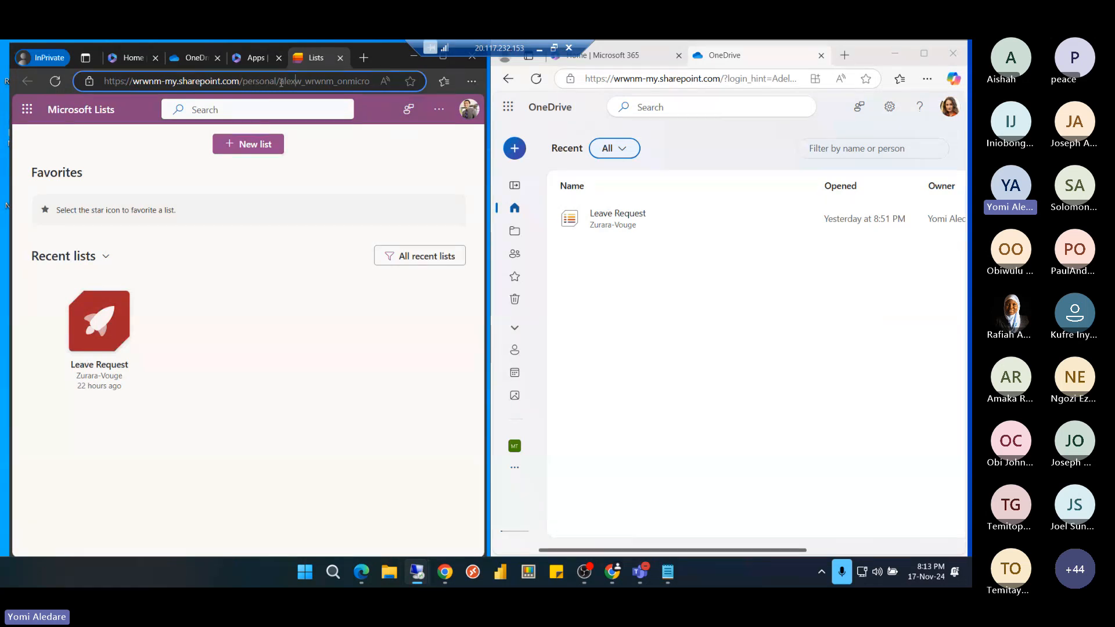
drag(280, 81, 349, 83)
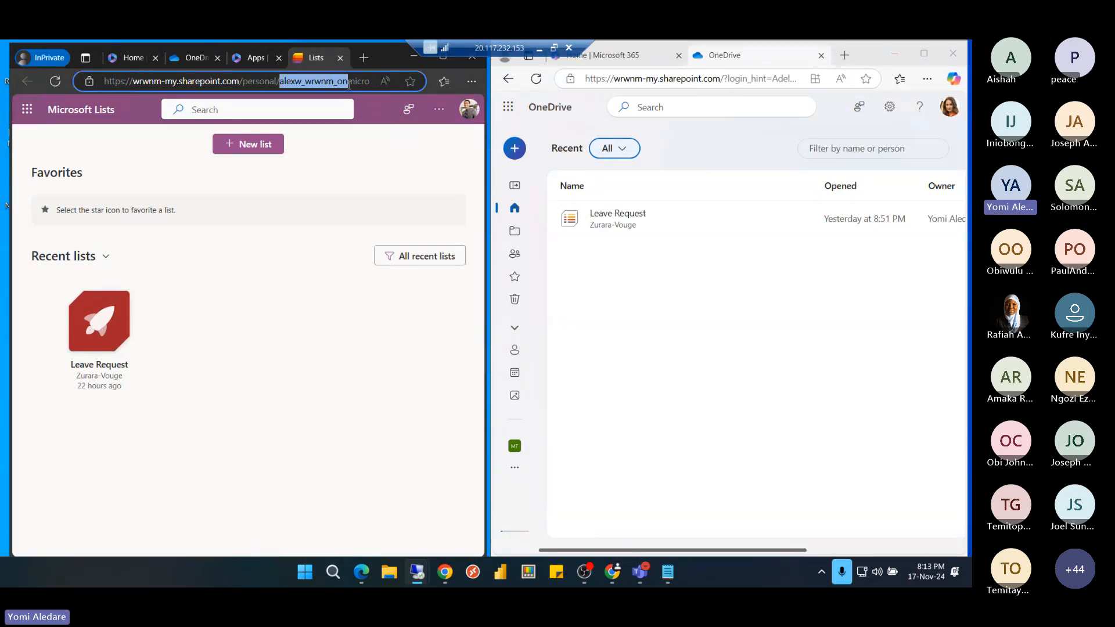
click(196, 57)
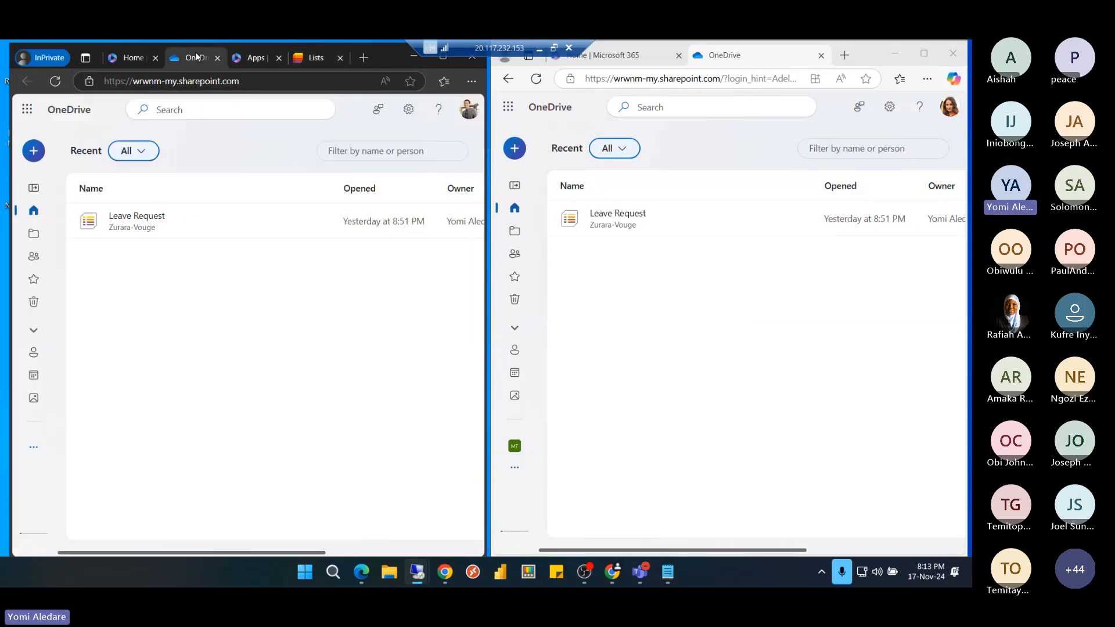
click(126, 217)
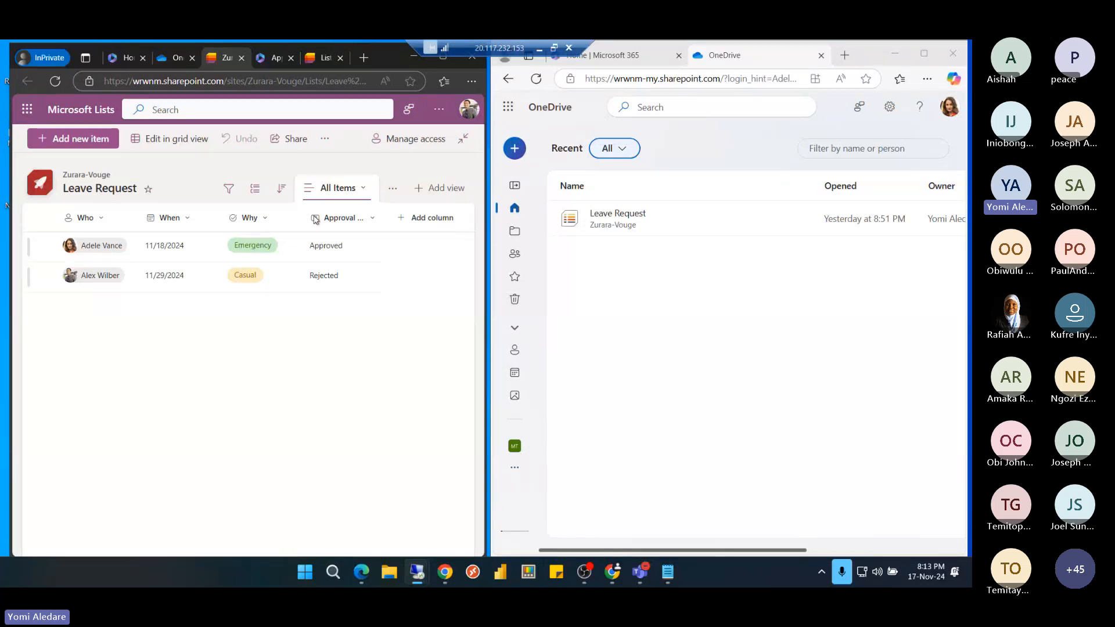
Toggle between the Leave Request and Lists tabs, finishing on the Lists home page
click(323, 58)
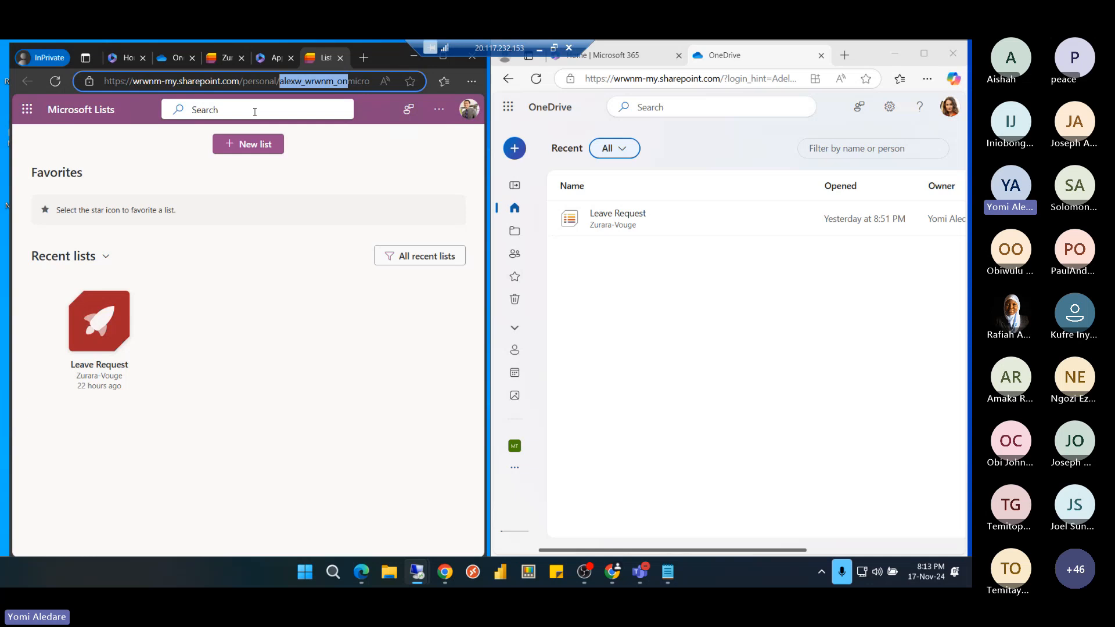
click(222, 58)
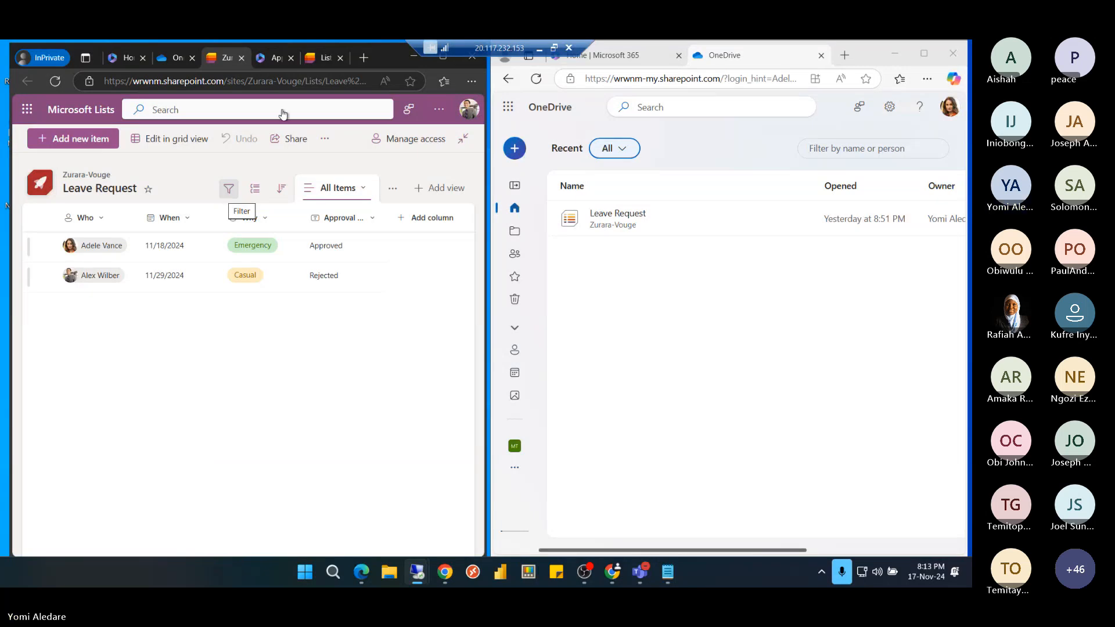
click(316, 57)
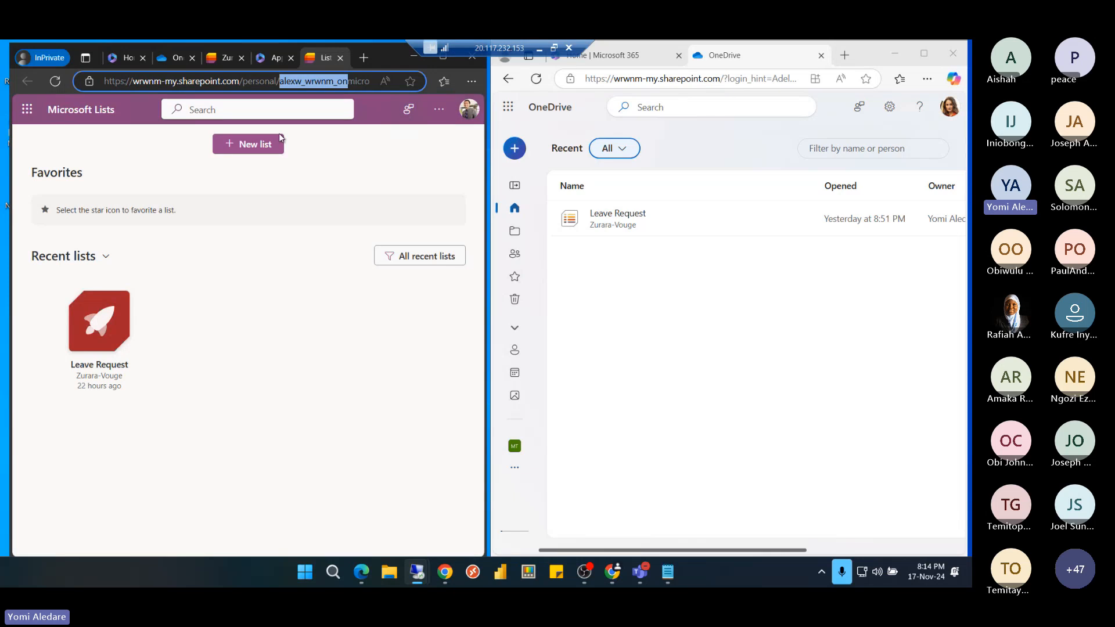
Start a new list, preview the Asset manager template and choose to use it
click(252, 146)
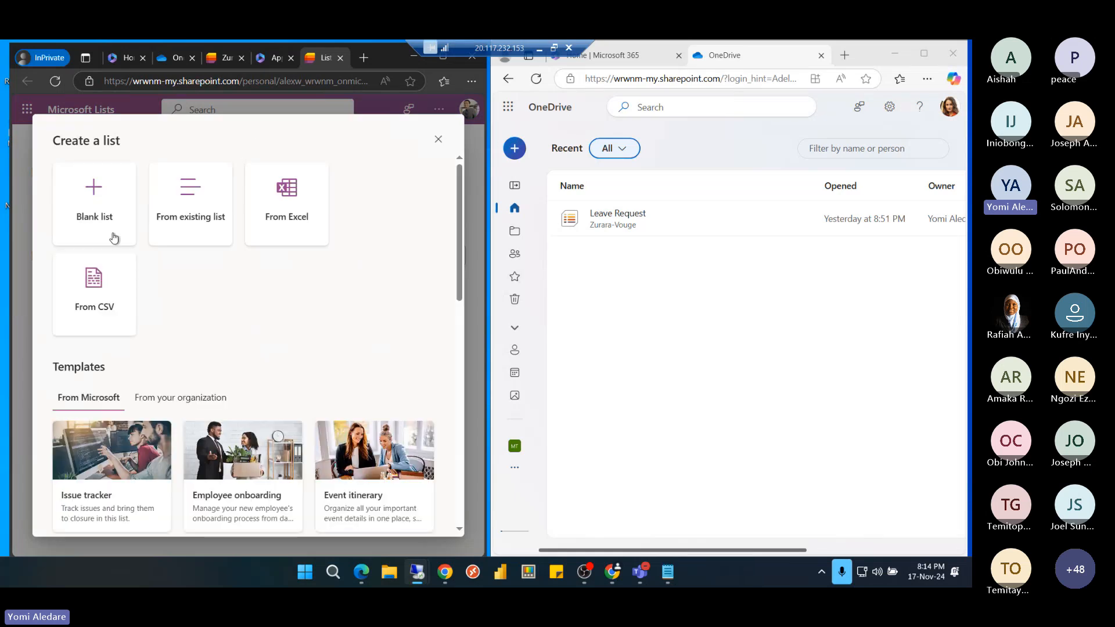
scroll(186, 303, down, 5)
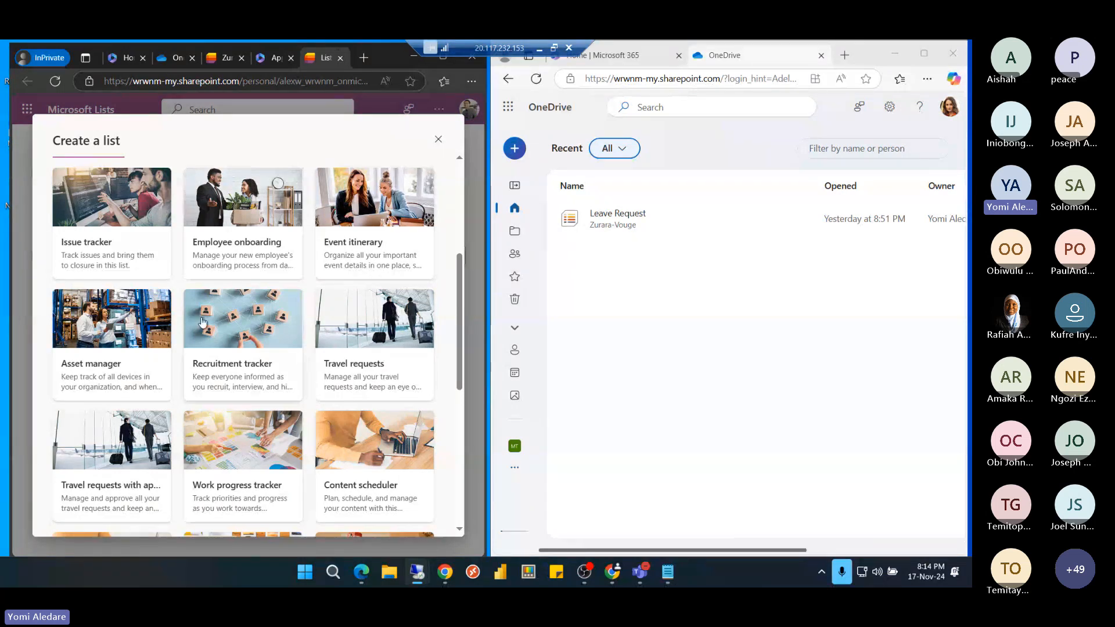
click(107, 349)
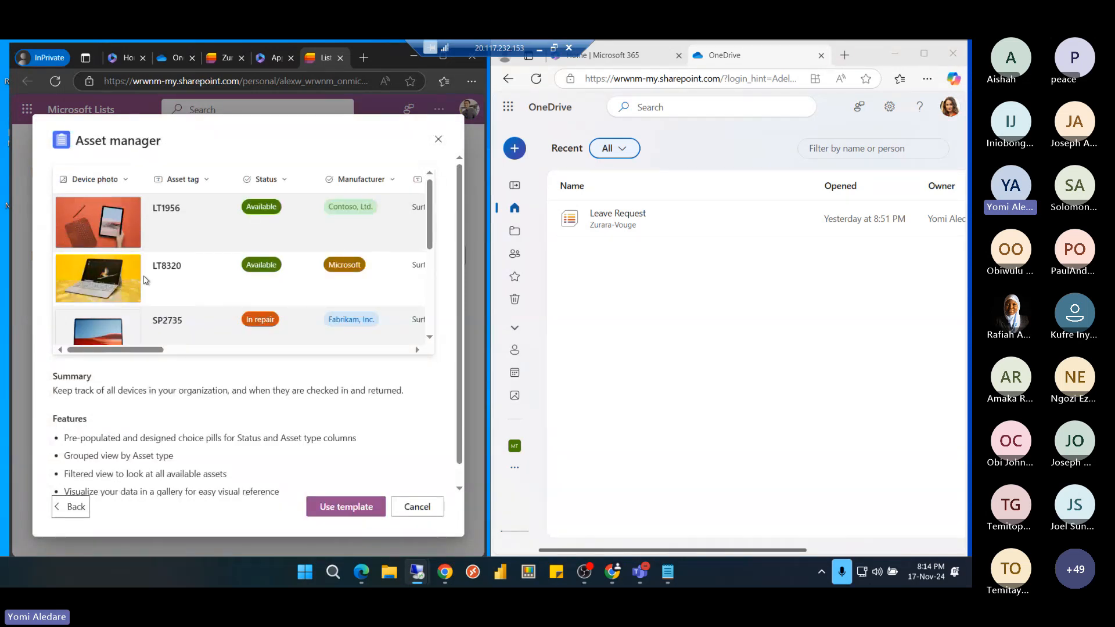
scroll(180, 299, down, 10)
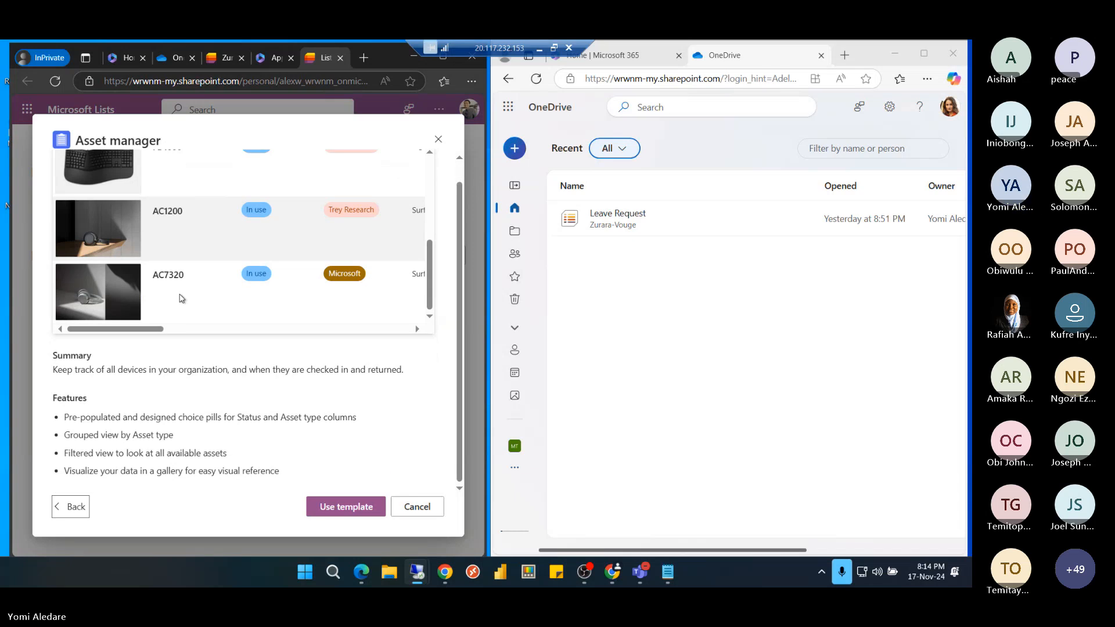
scroll(182, 299, up, 5)
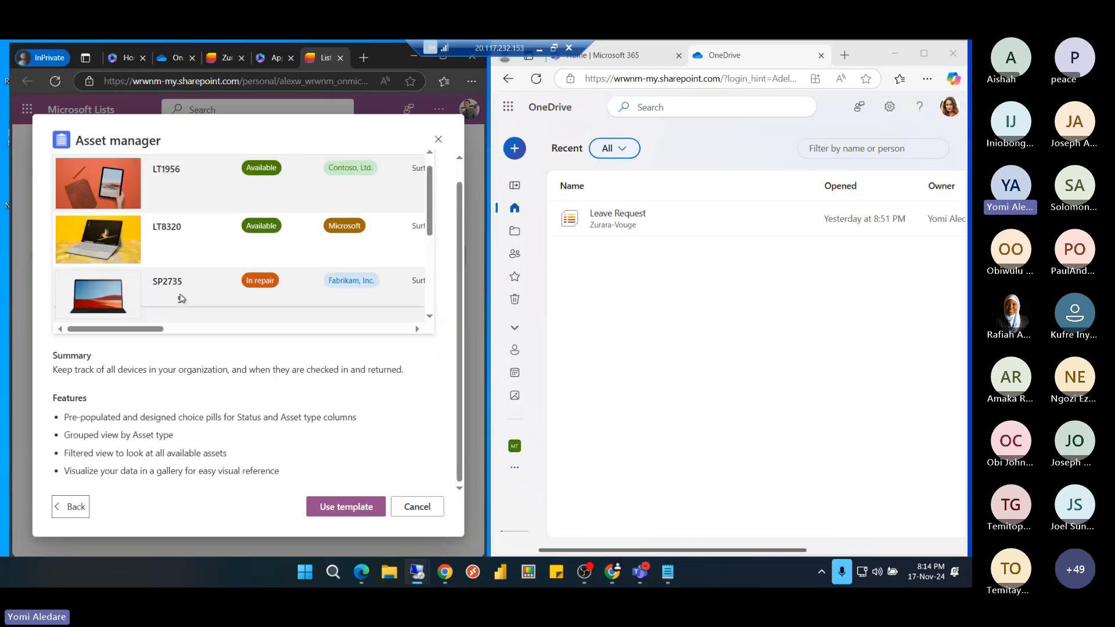
scroll(218, 296, down, 2)
scroll(219, 296, down, 3)
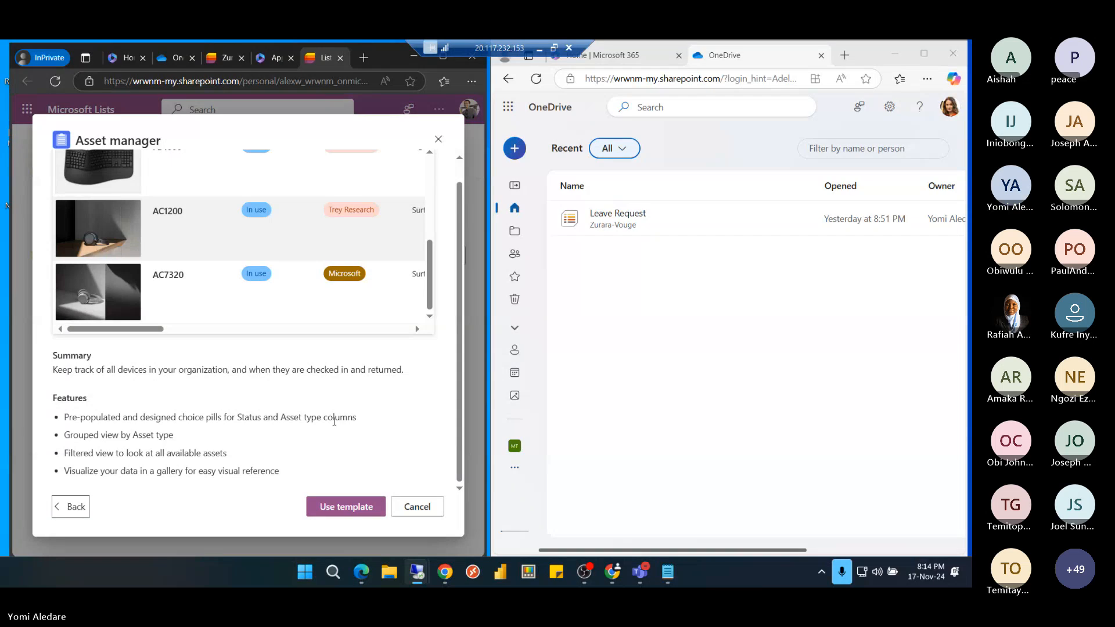
click(351, 508)
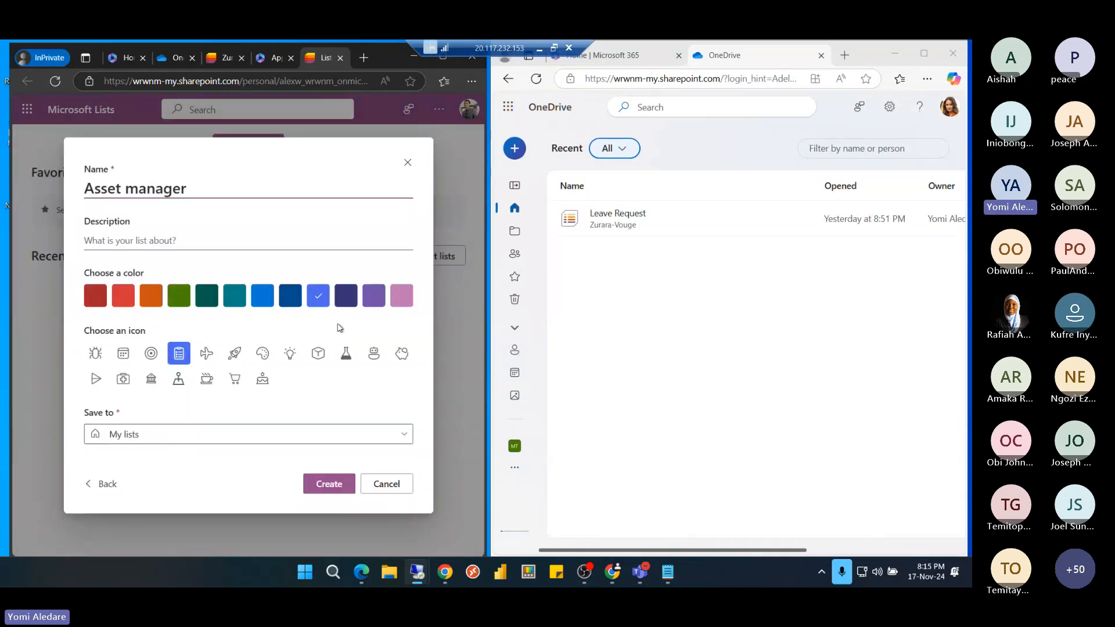
Give the Asset manager list a navy blue colour and create it in My lists
click(290, 299)
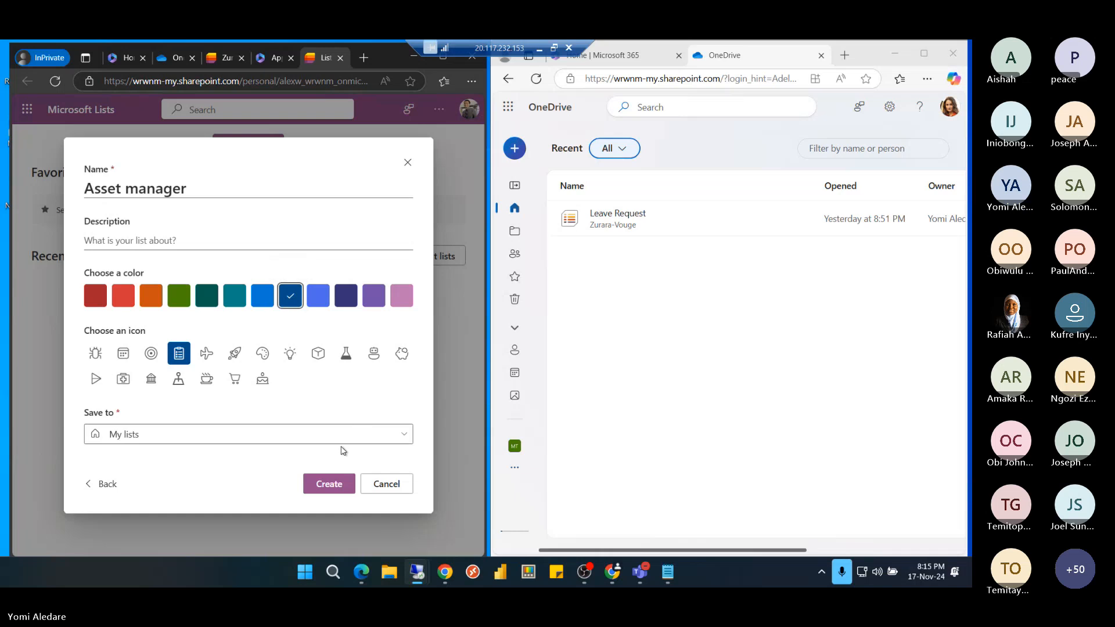
click(329, 486)
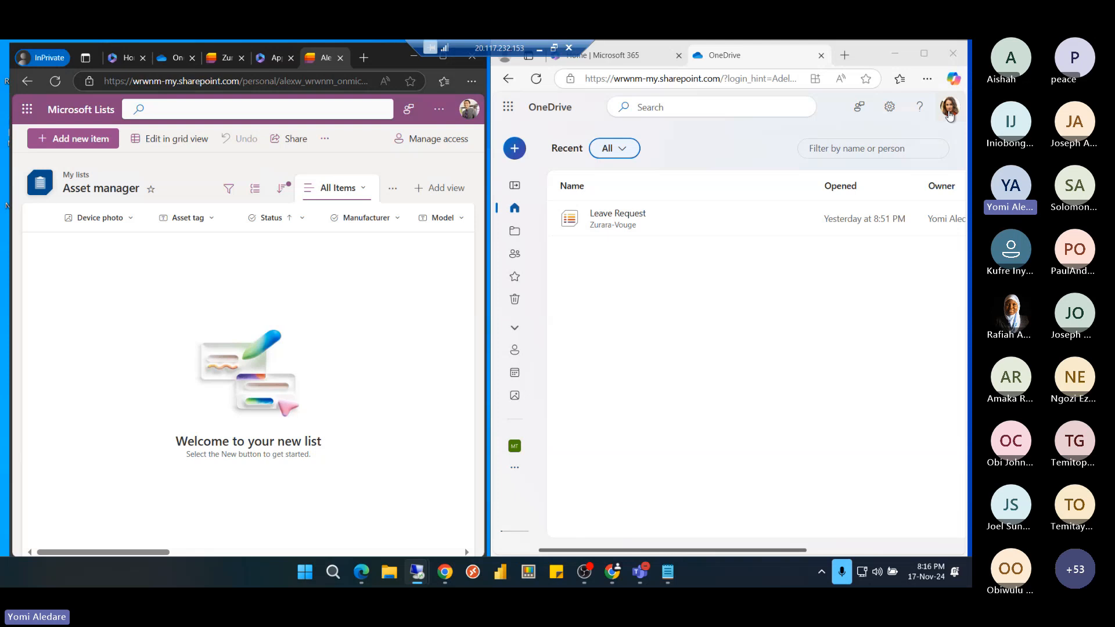
In the second window, check the account, then open the Lists tile from the More apps catalogue
click(950, 108)
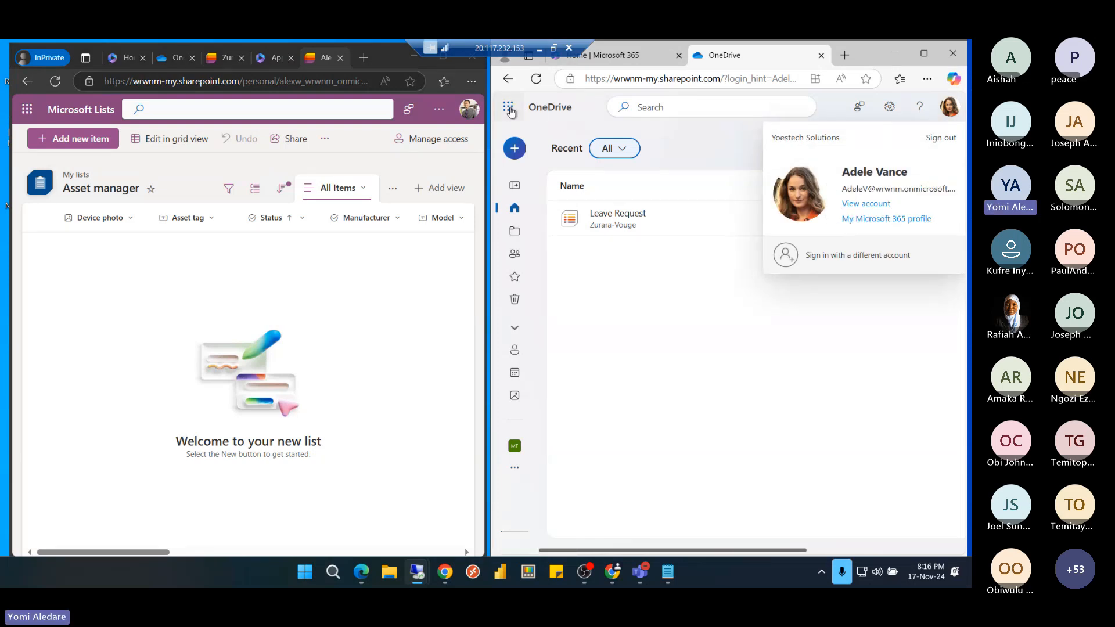
click(509, 109)
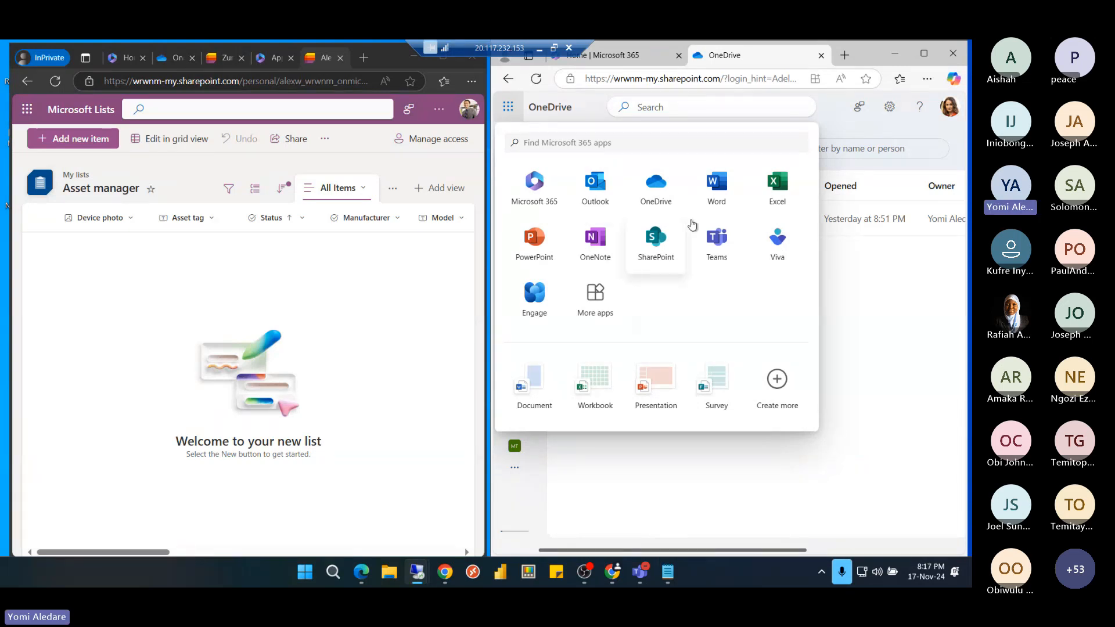
click(600, 310)
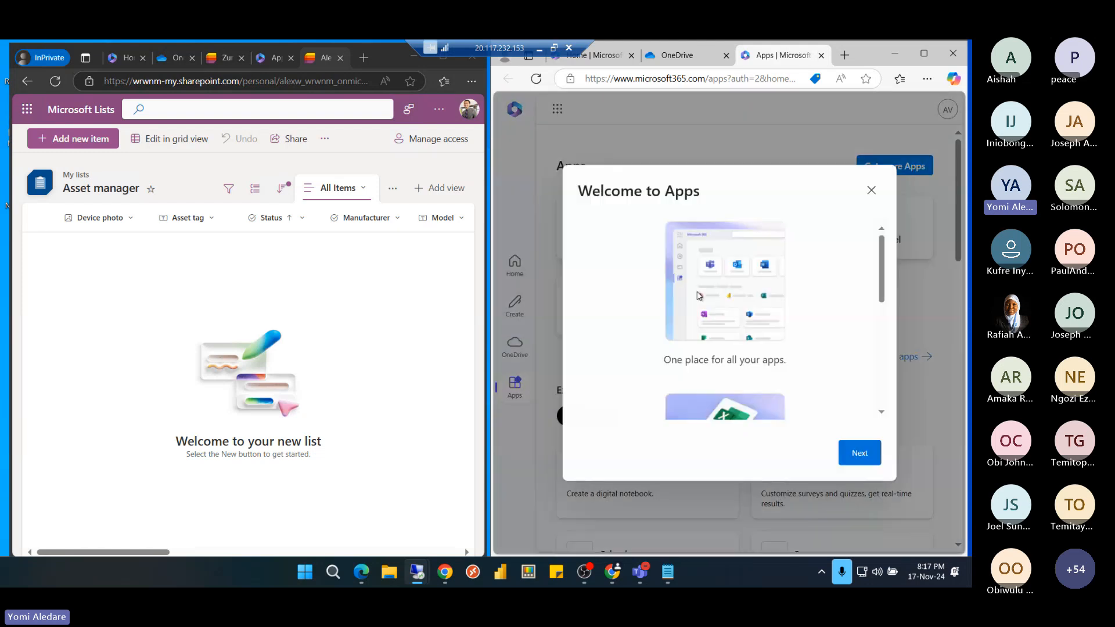
click(872, 192)
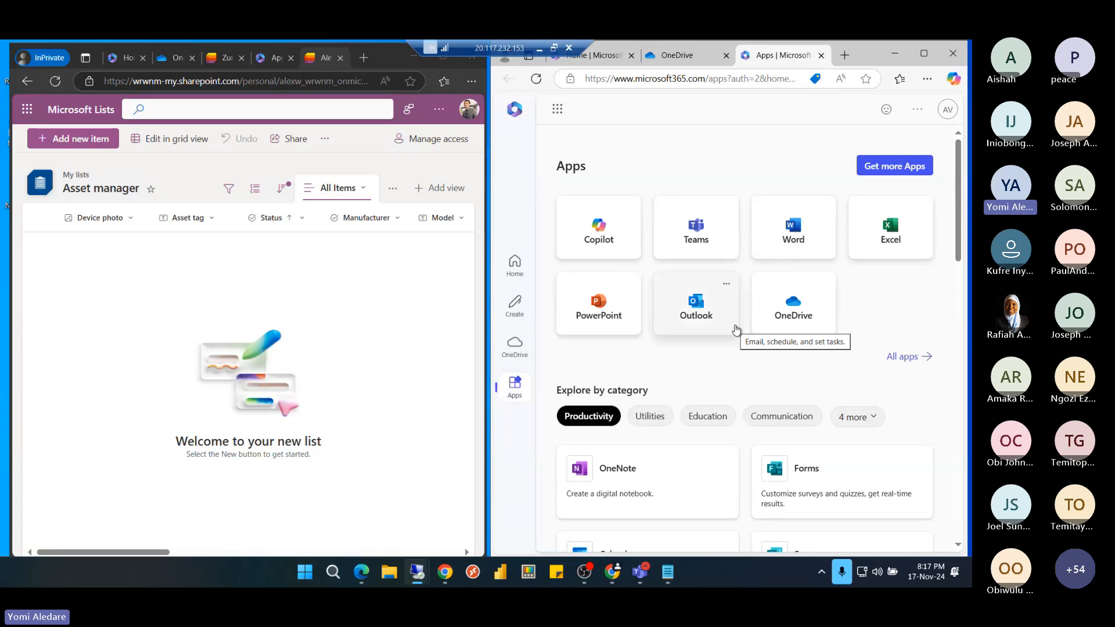
scroll(736, 330, down, 3)
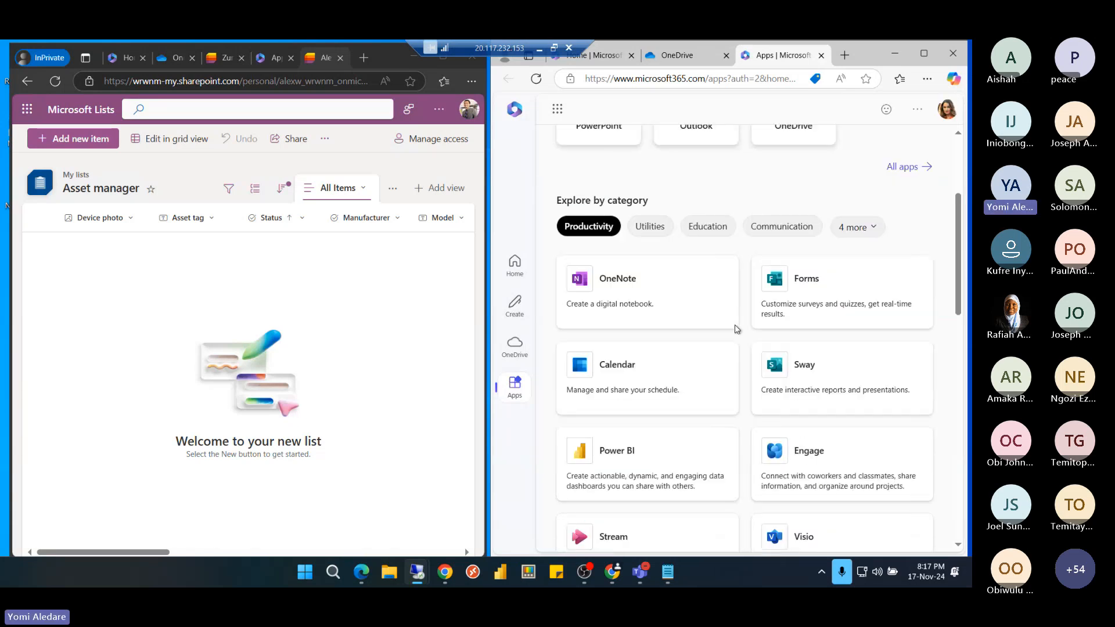
scroll(736, 330, down, 4)
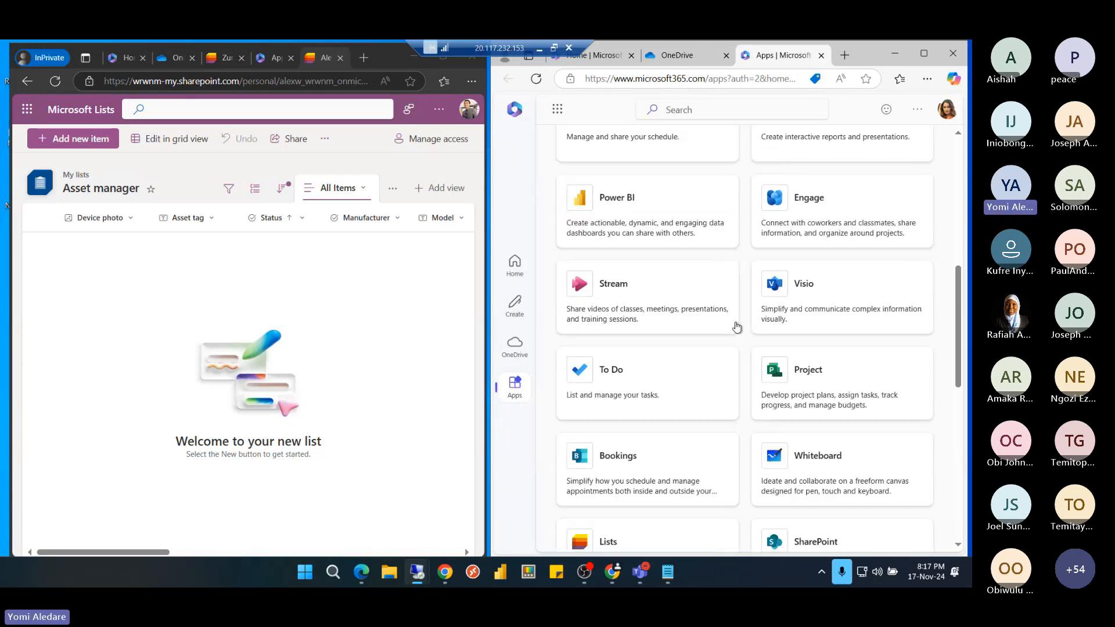
scroll(737, 325, down, 3)
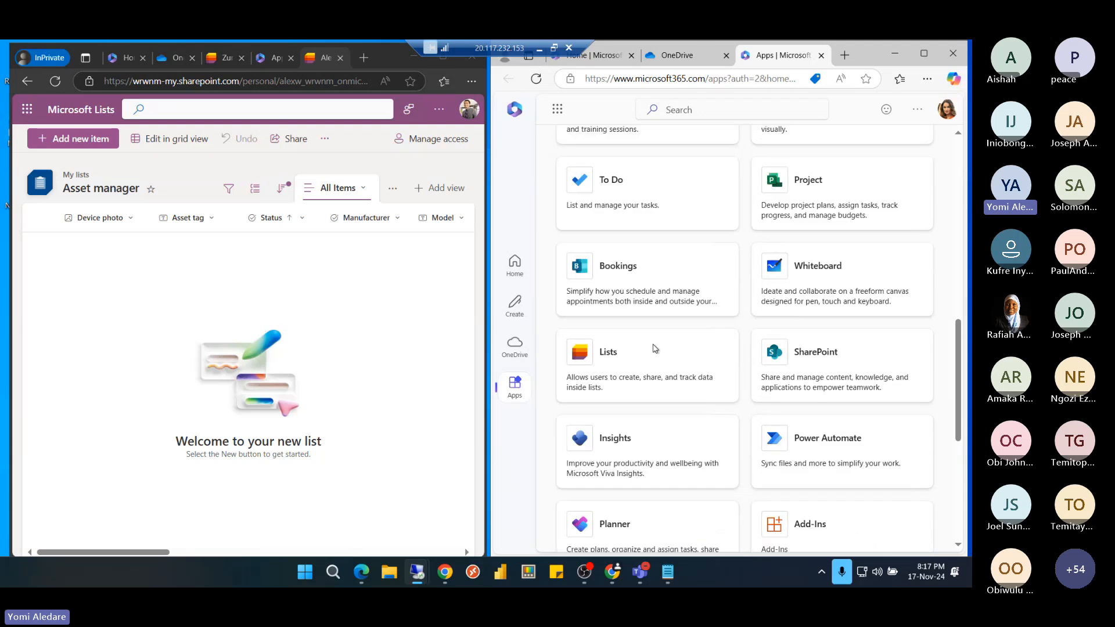
click(620, 369)
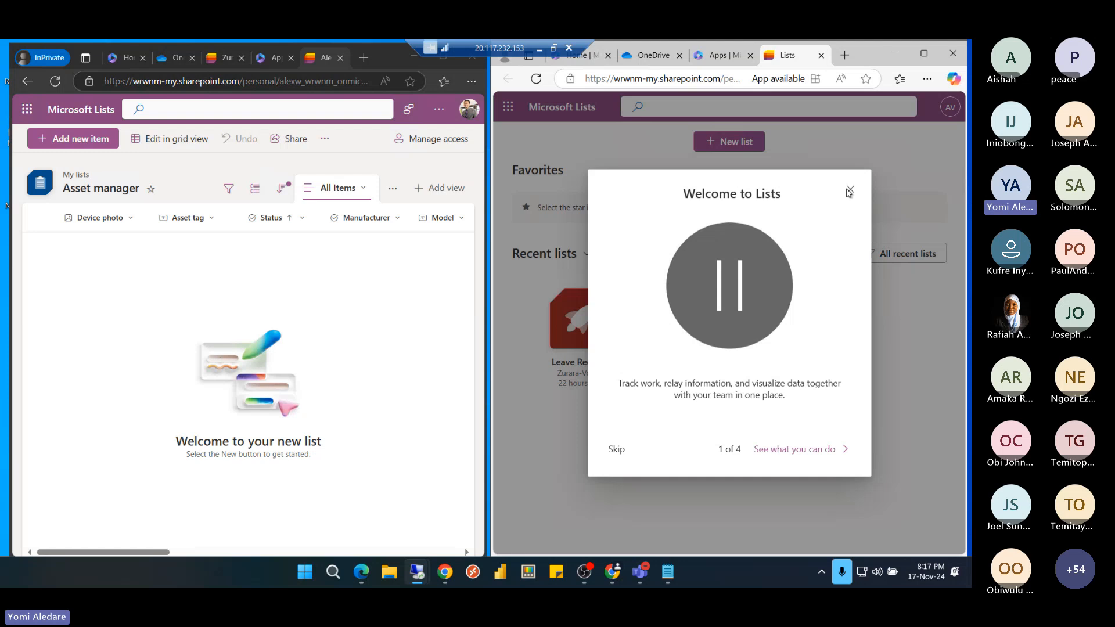
Close the welcome and desktop-app prompts, start a new list and preview the Reading list template
click(850, 191)
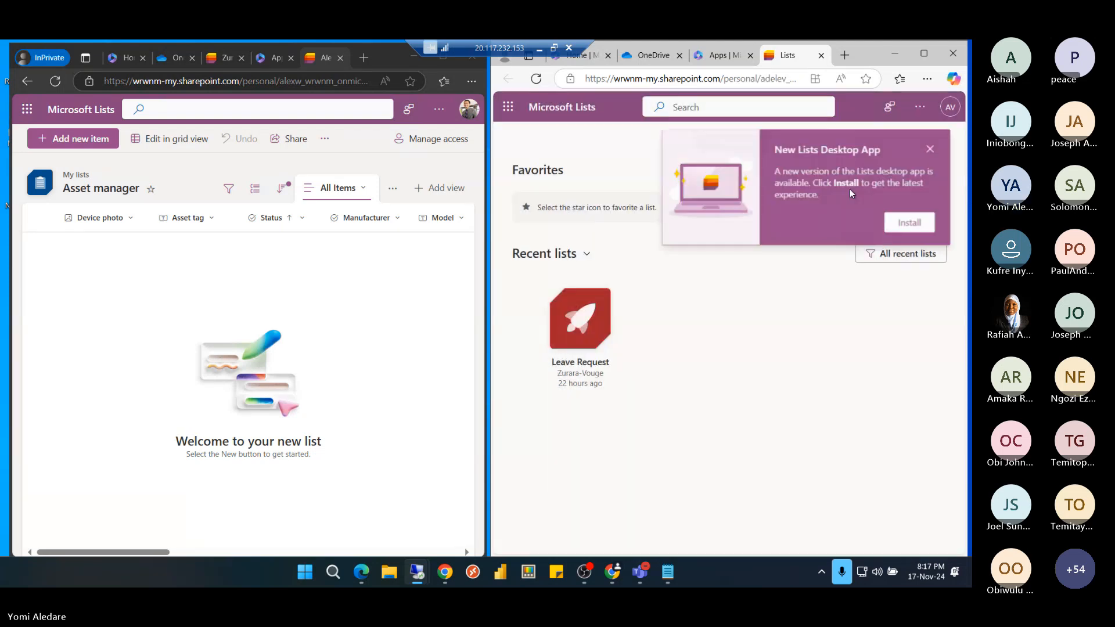
click(931, 150)
click(737, 145)
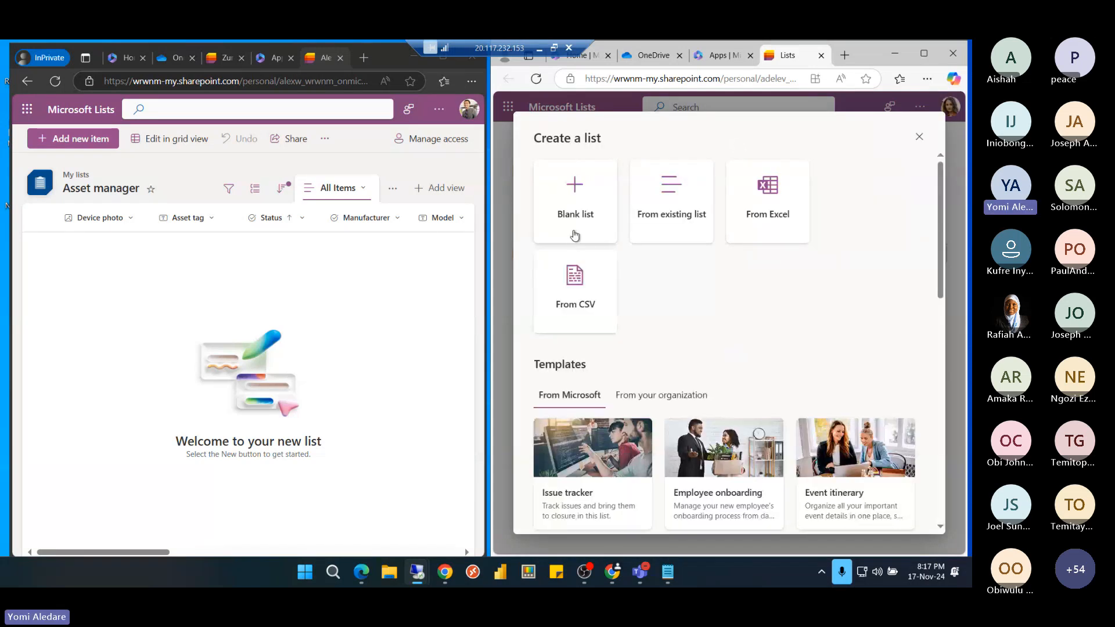
scroll(574, 240, down, 3)
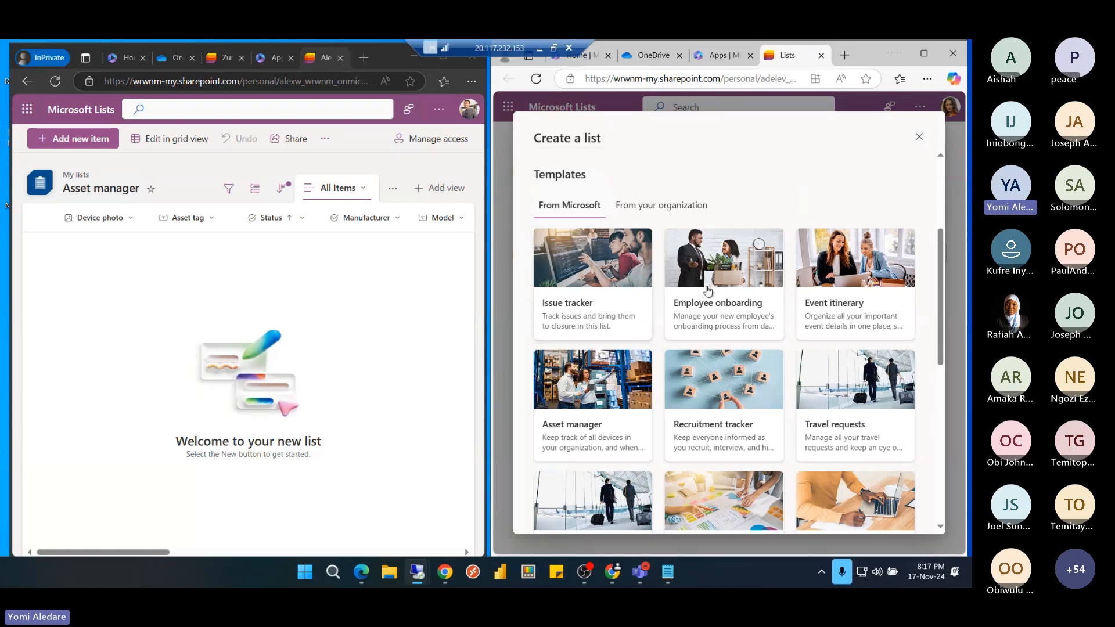
scroll(714, 293, down, 4)
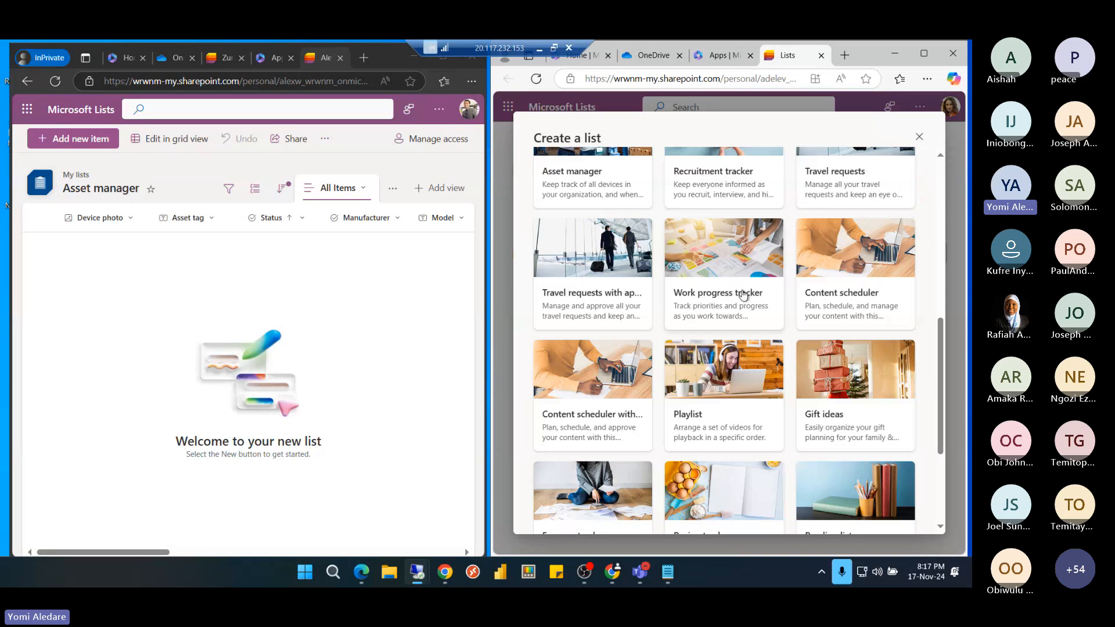
scroll(744, 295, down, 3)
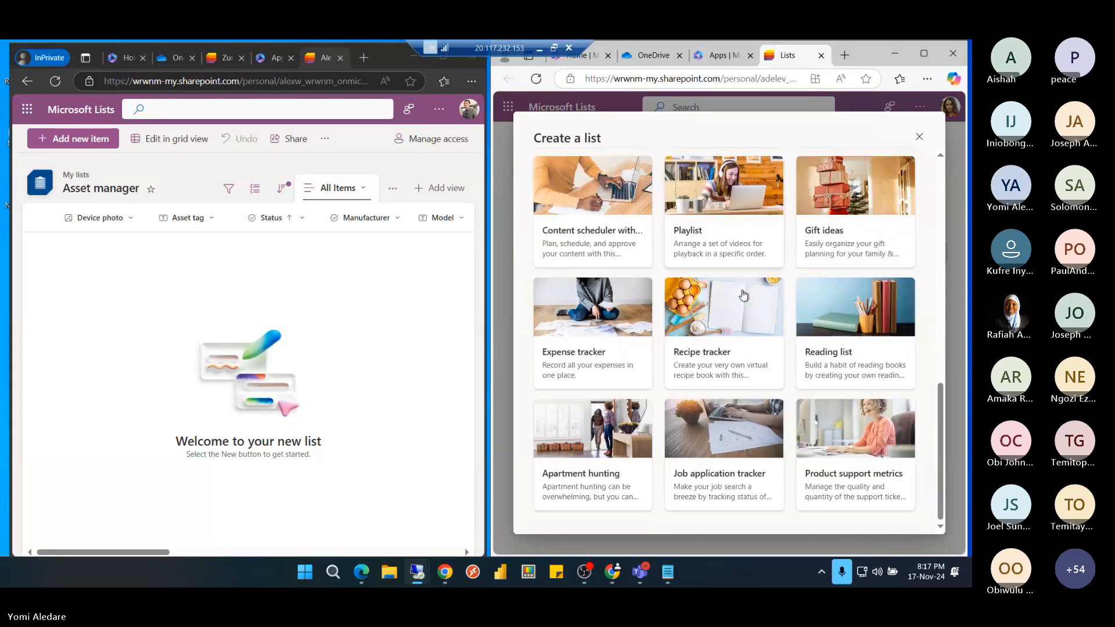
click(884, 351)
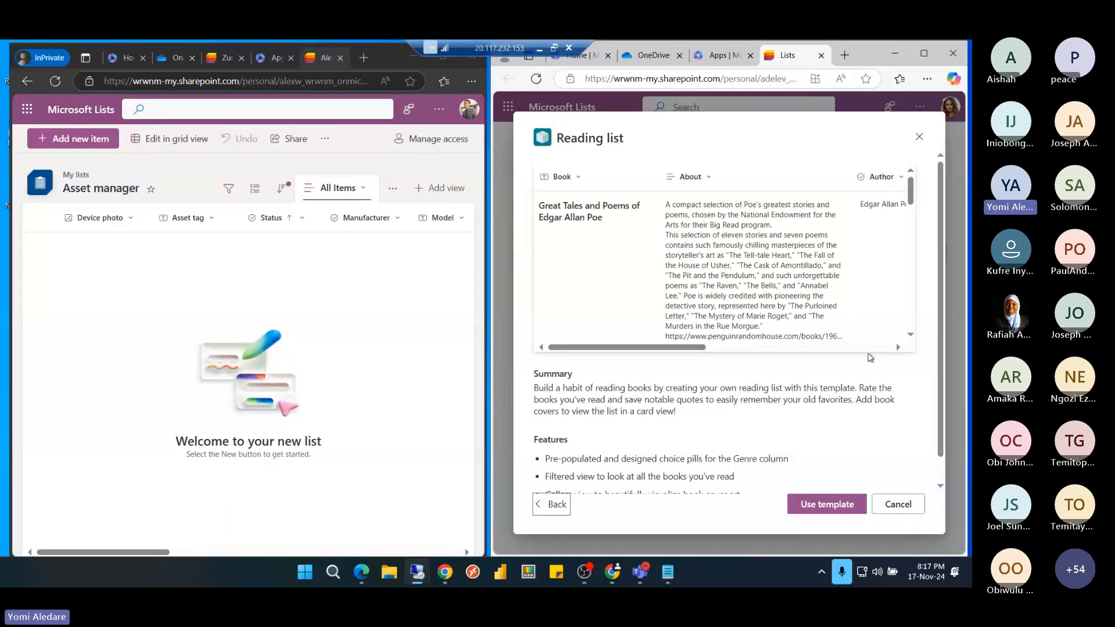
scroll(871, 354, down, 1)
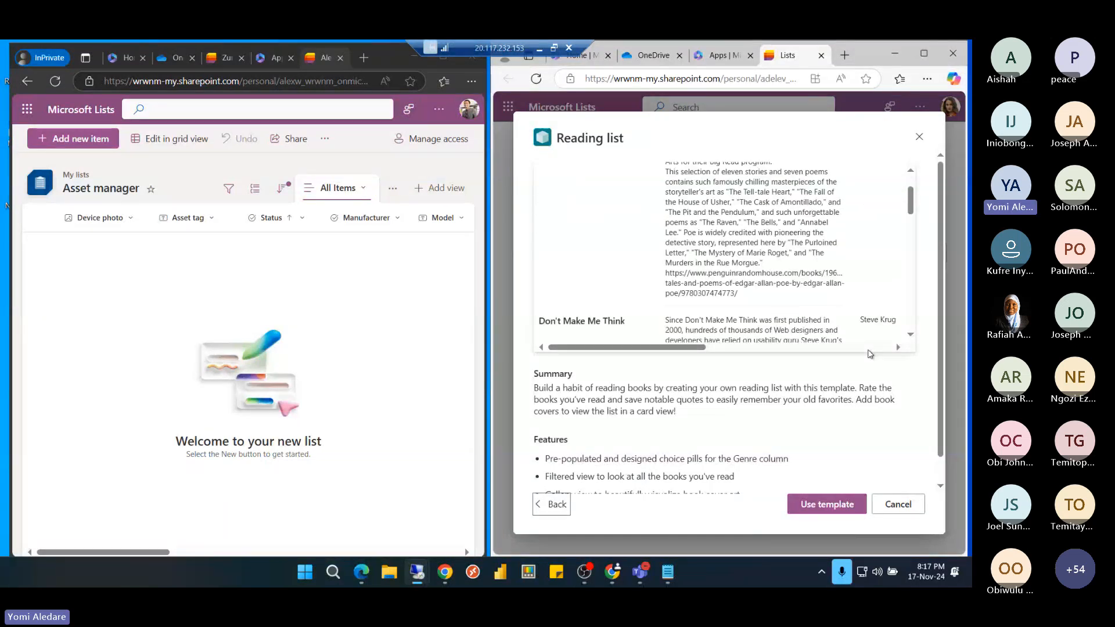
scroll(871, 354, down, 3)
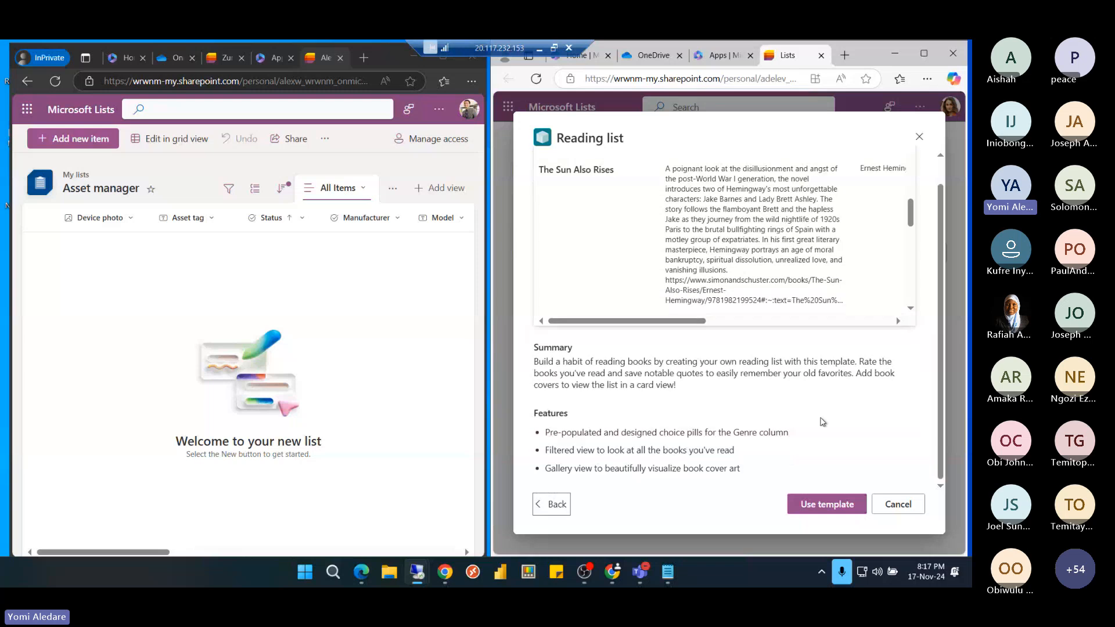
Create the Reading list from its template, saved to the Zurara-Vouge site with site navigation on
click(834, 511)
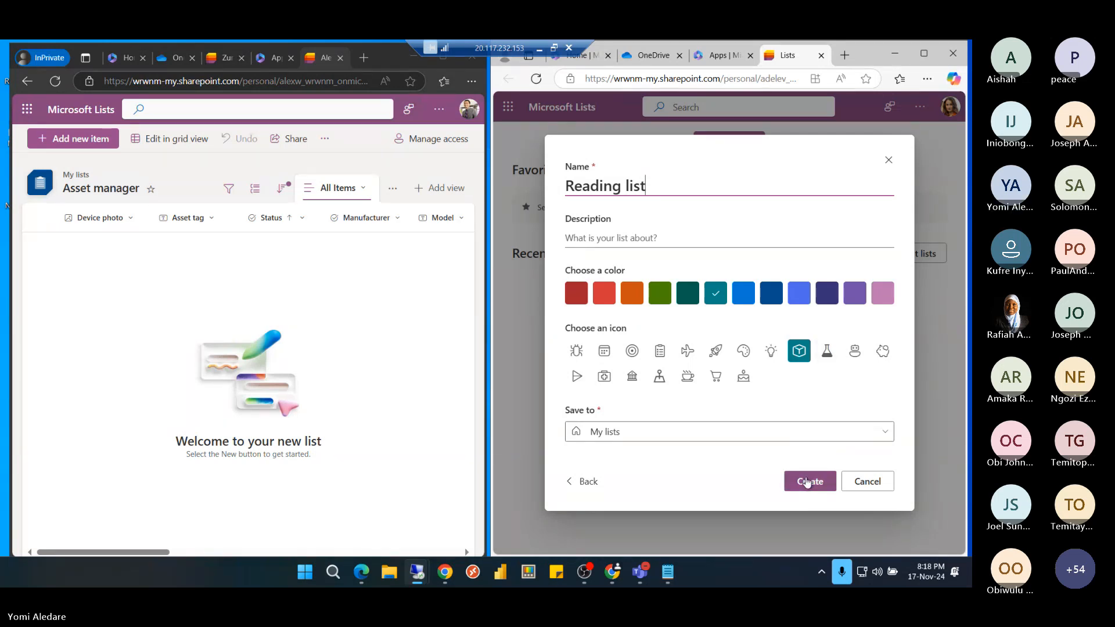
click(815, 435)
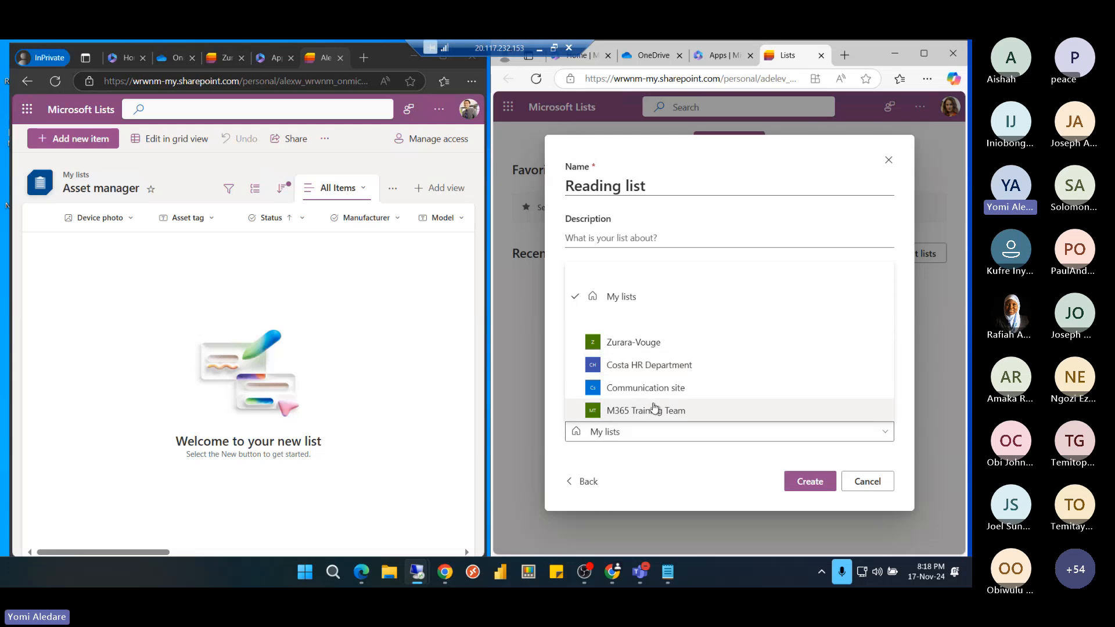
click(649, 347)
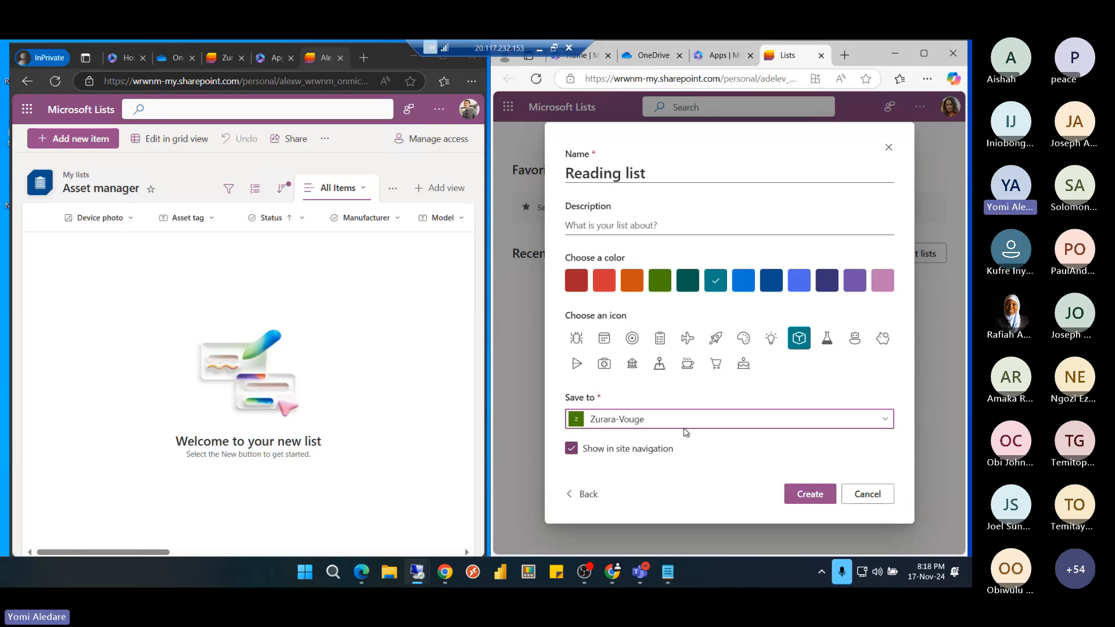
click(809, 495)
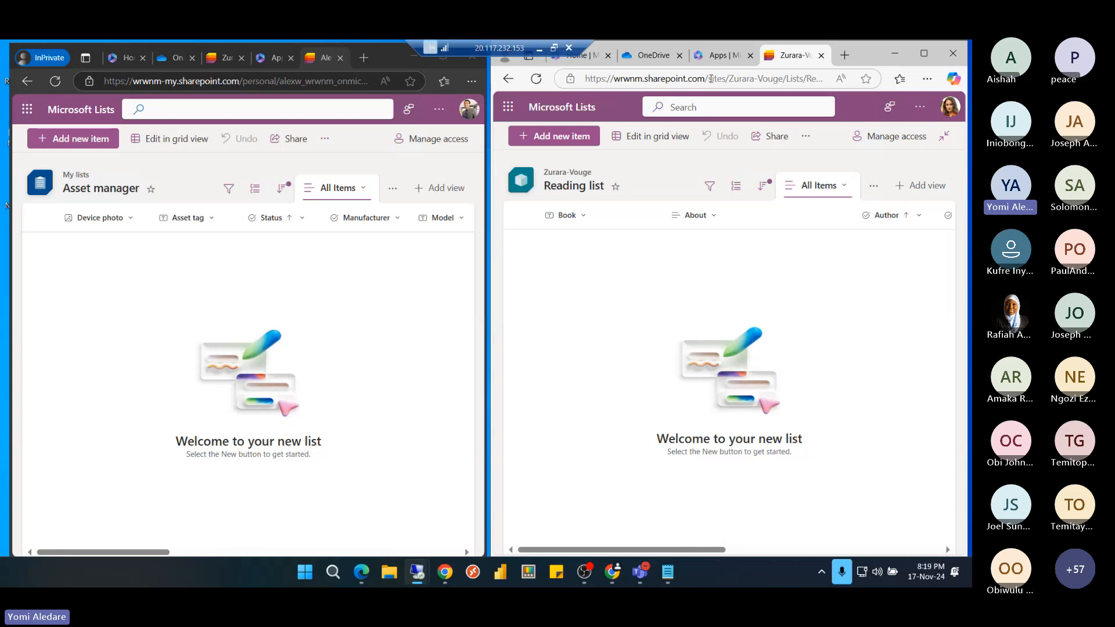
Compare site and personal addresses, copy the /sites/Zurara-Vouge URL, and open a new tab on the left
drag(708, 78, 768, 81)
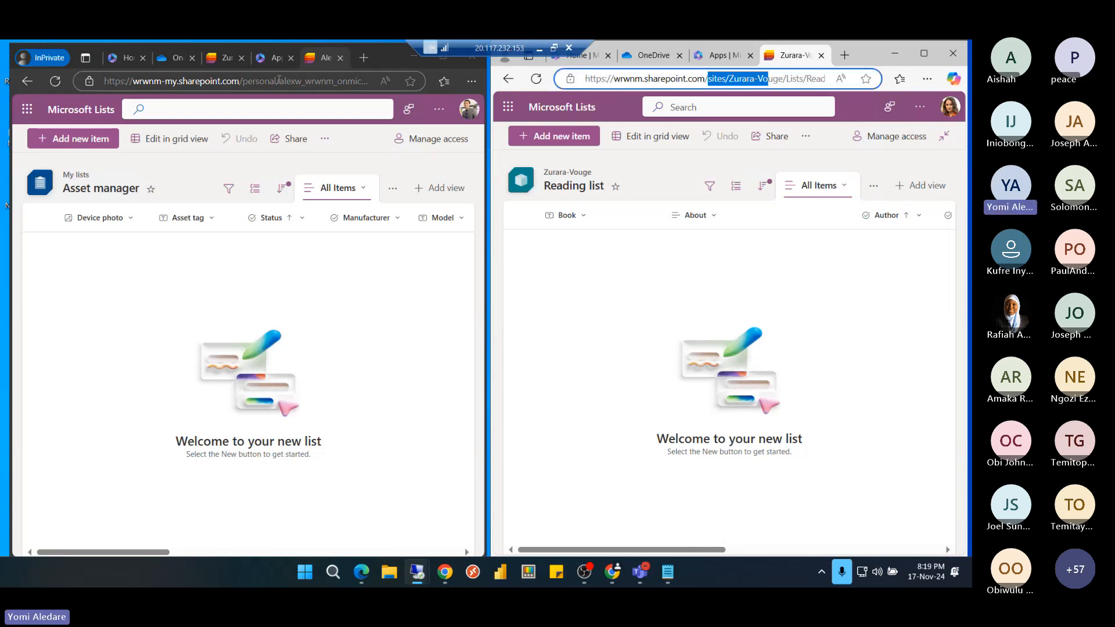
drag(239, 80, 301, 81)
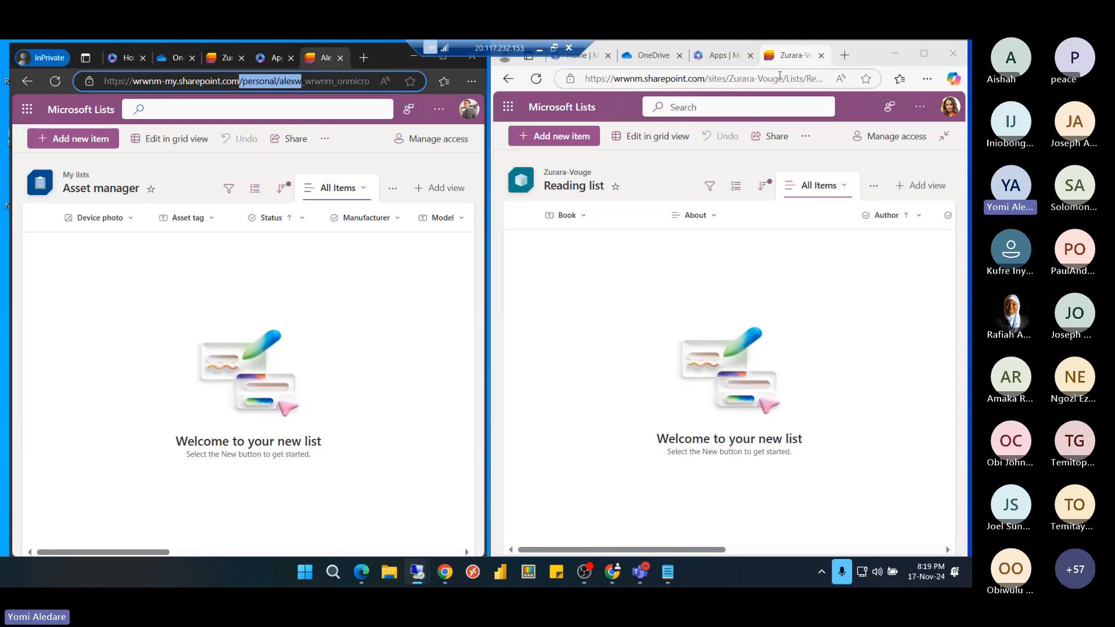
drag(778, 78, 783, 78)
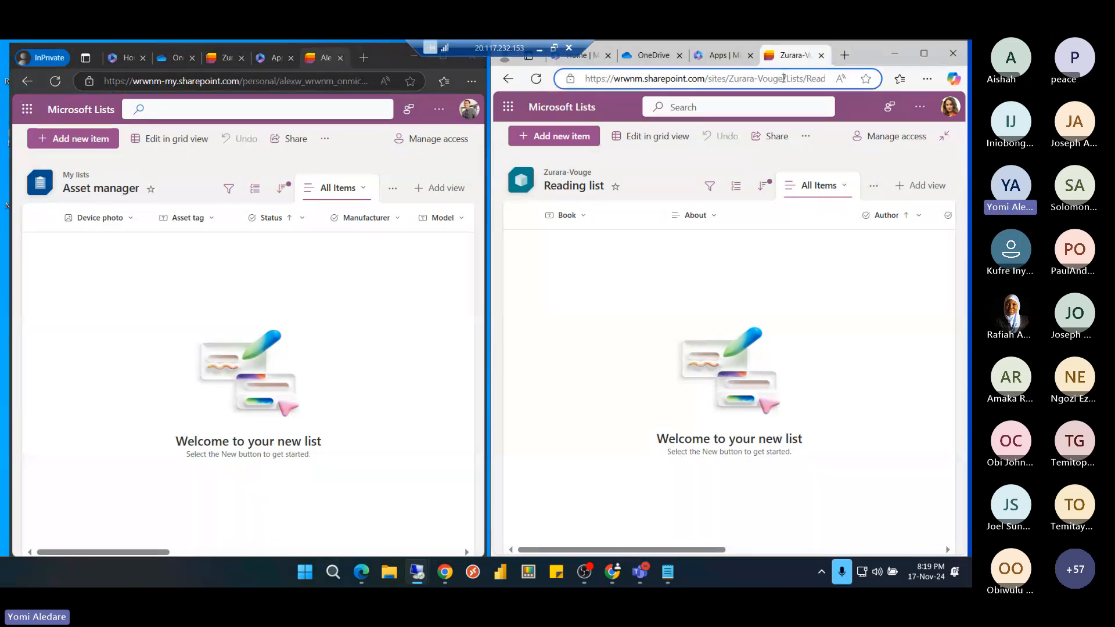
drag(701, 74, 556, 68)
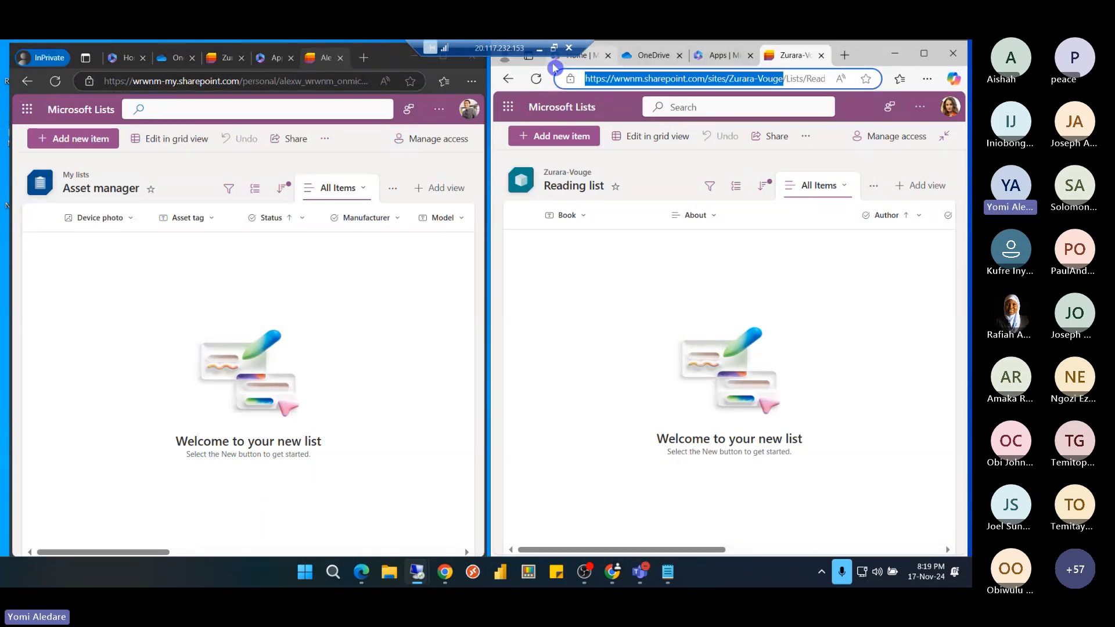
key(ctrl+c)
click(364, 57)
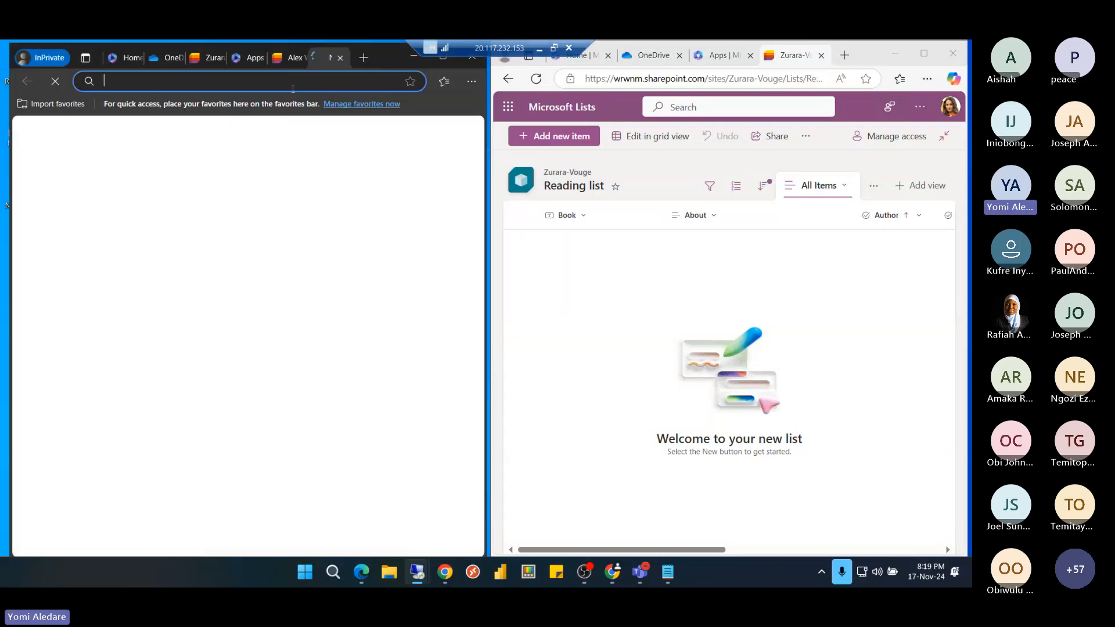
Load the pasted Zurara-Vouge site address and expand its site navigation pane
key(ctrl+v)
key(Return)
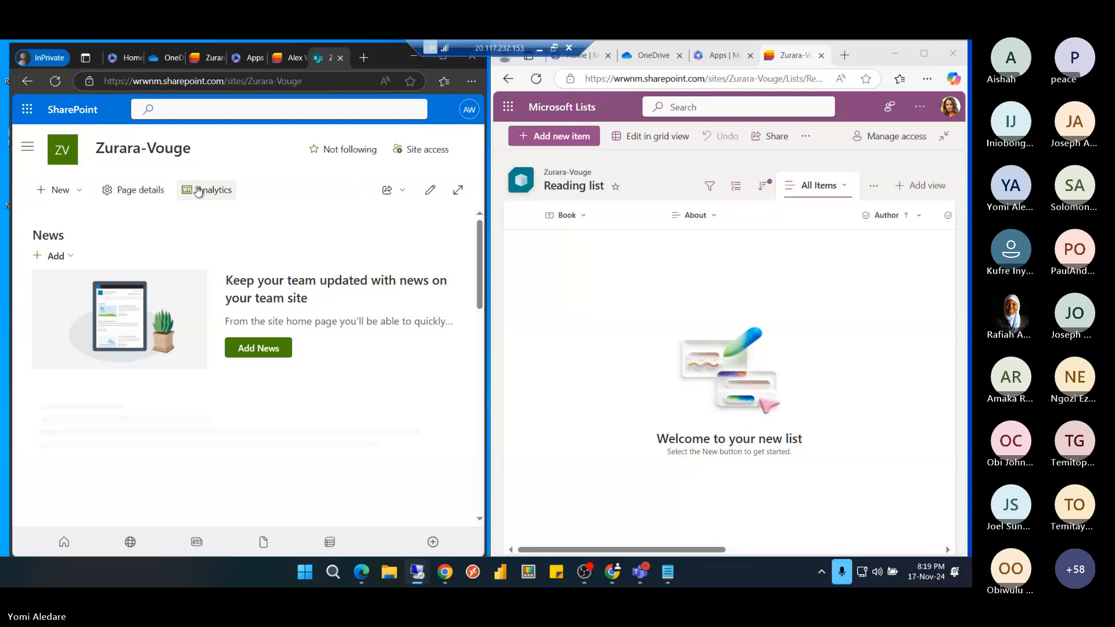
click(26, 152)
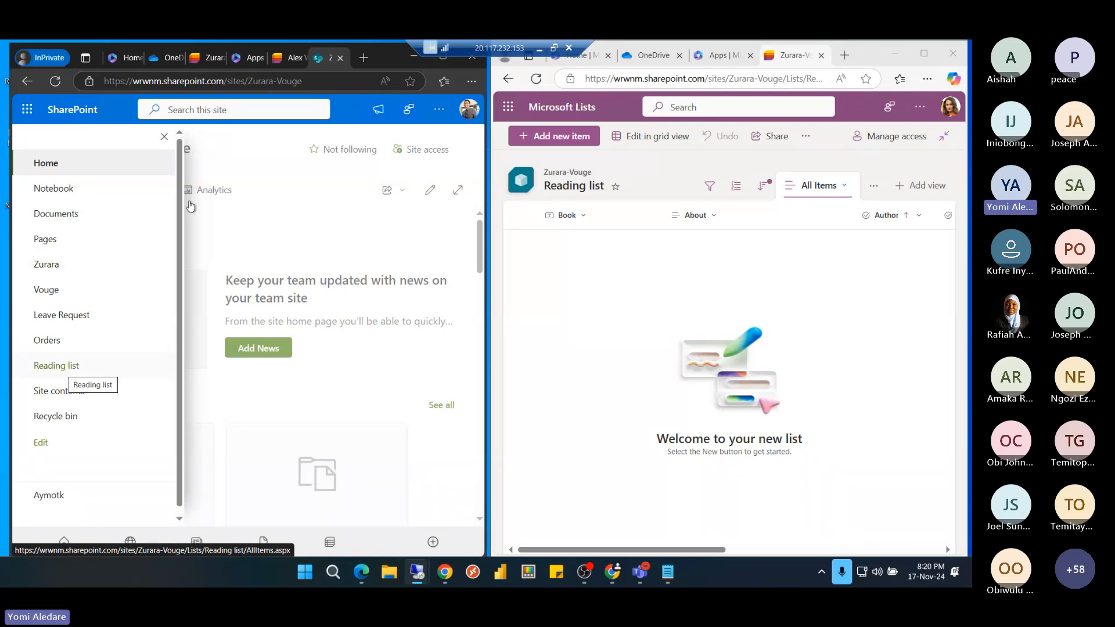
Open Reading list from the site navigation, then minimize the remote desktop to show the Module 5 slides
click(289, 58)
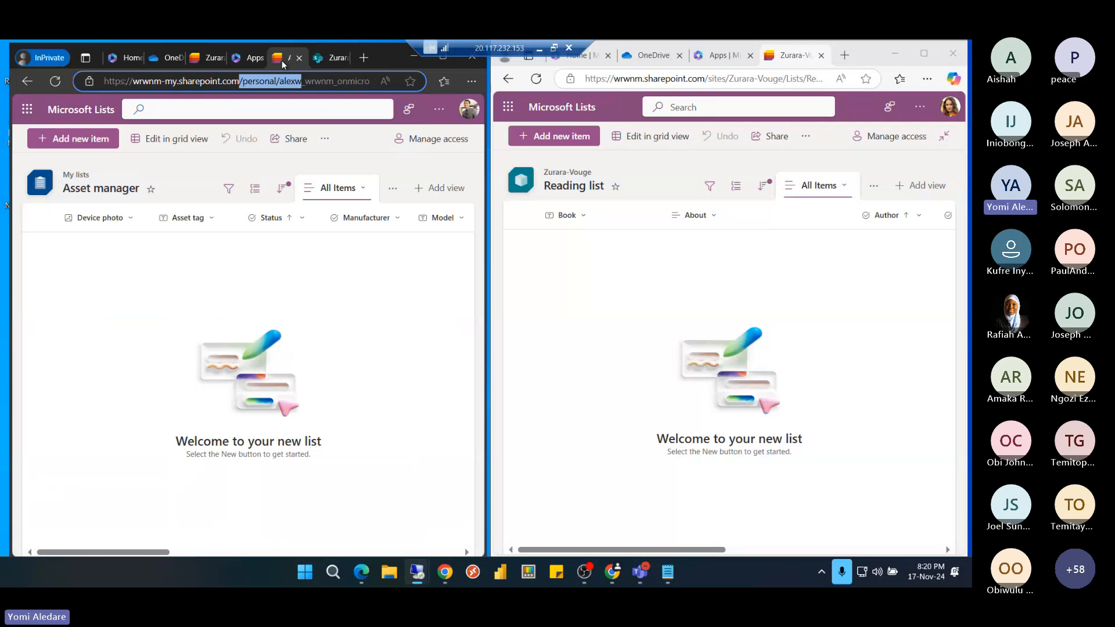
click(329, 57)
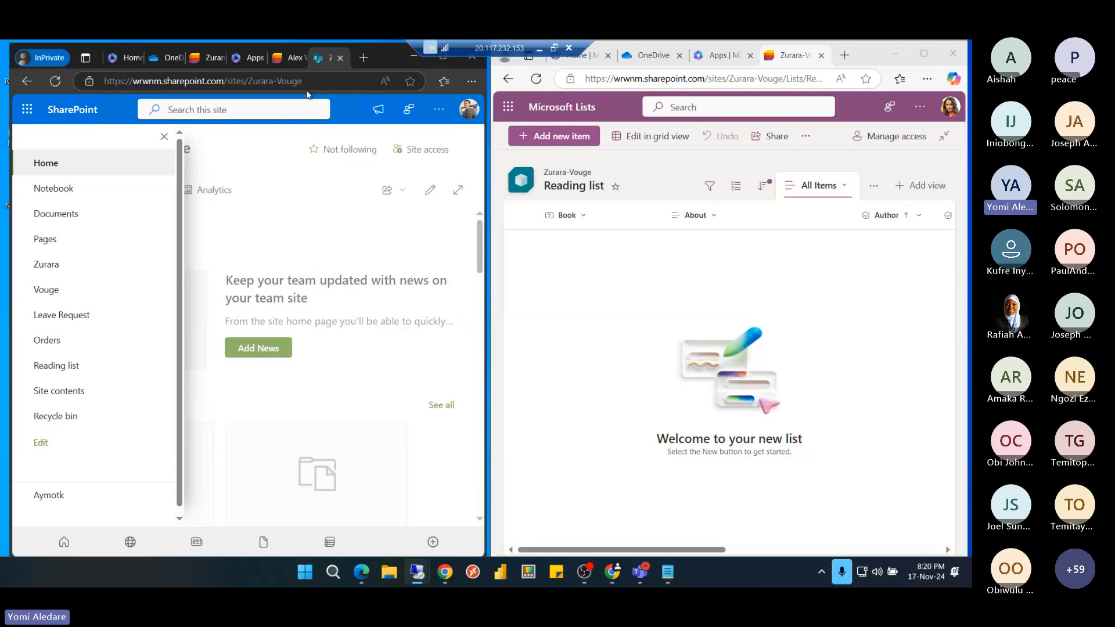
click(286, 61)
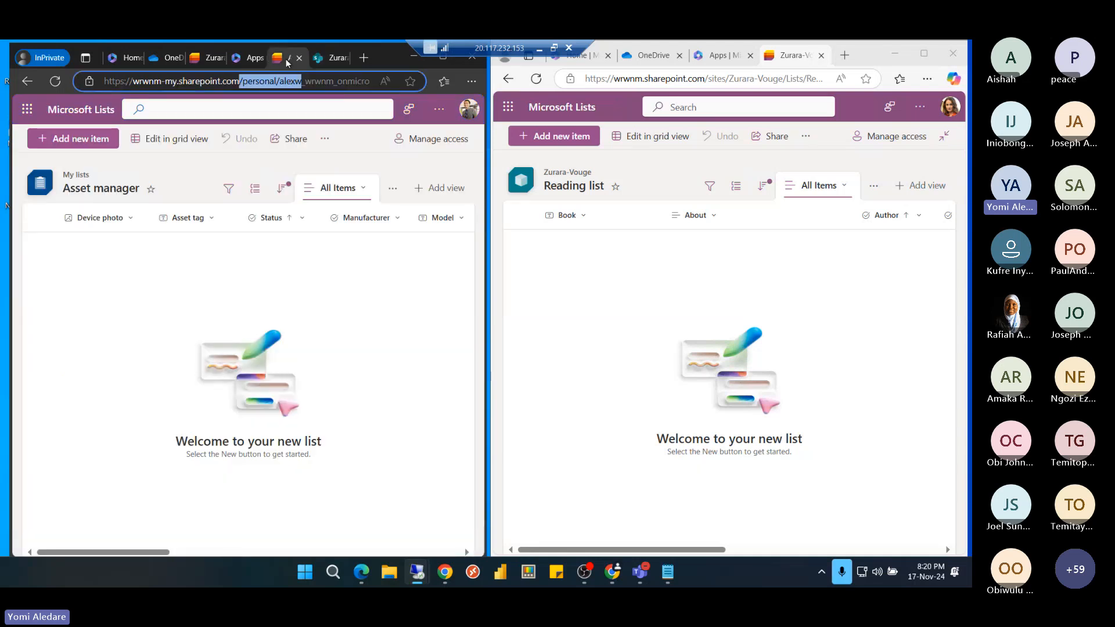
click(322, 59)
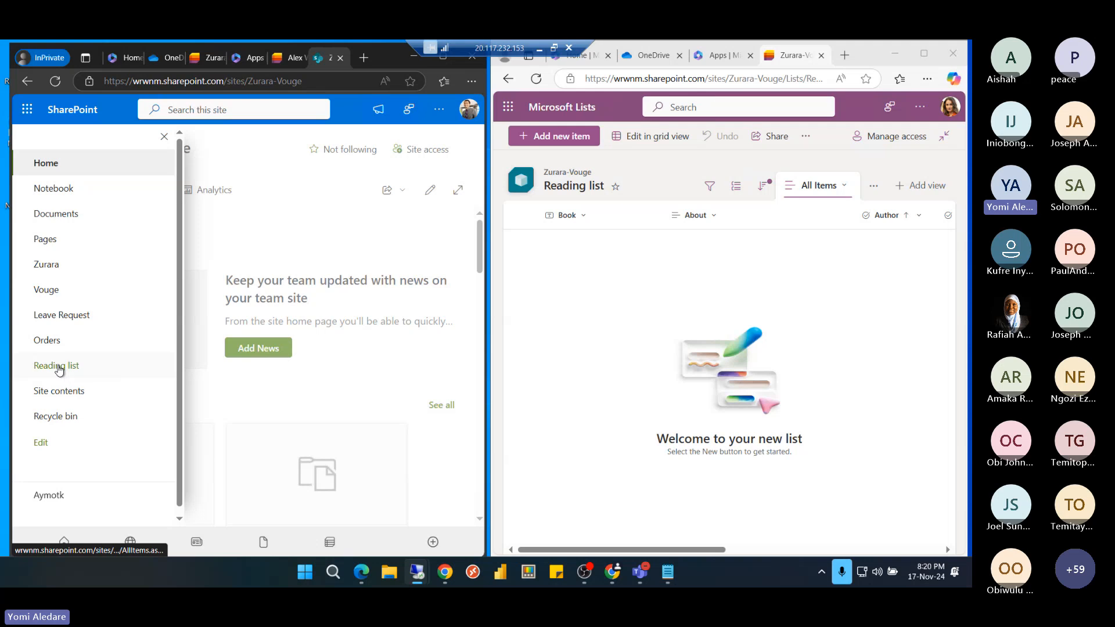
click(59, 367)
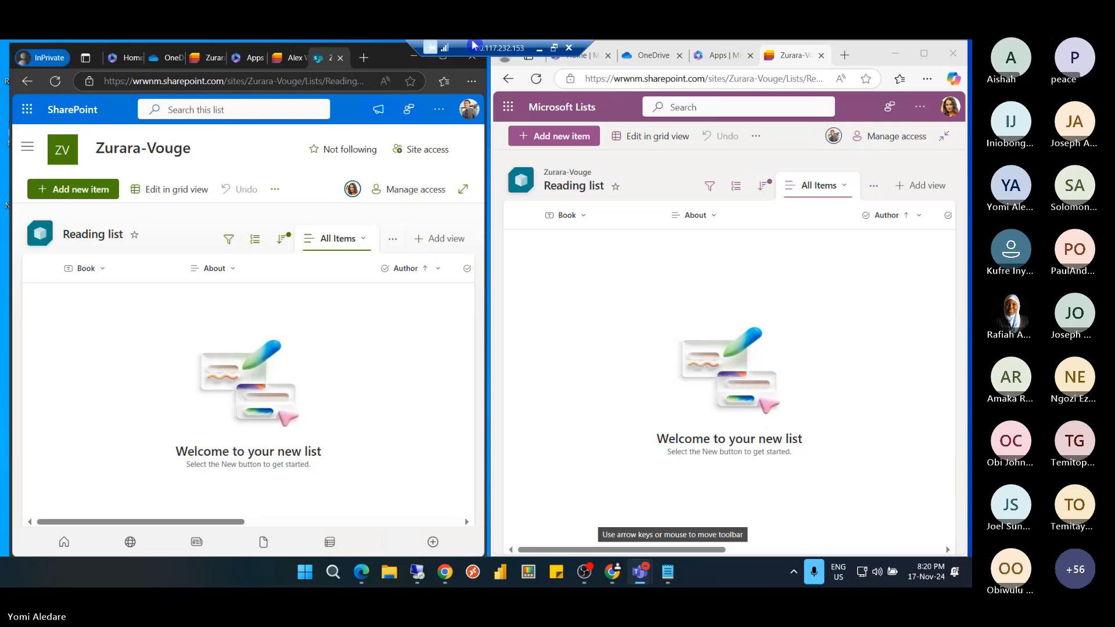
click(540, 48)
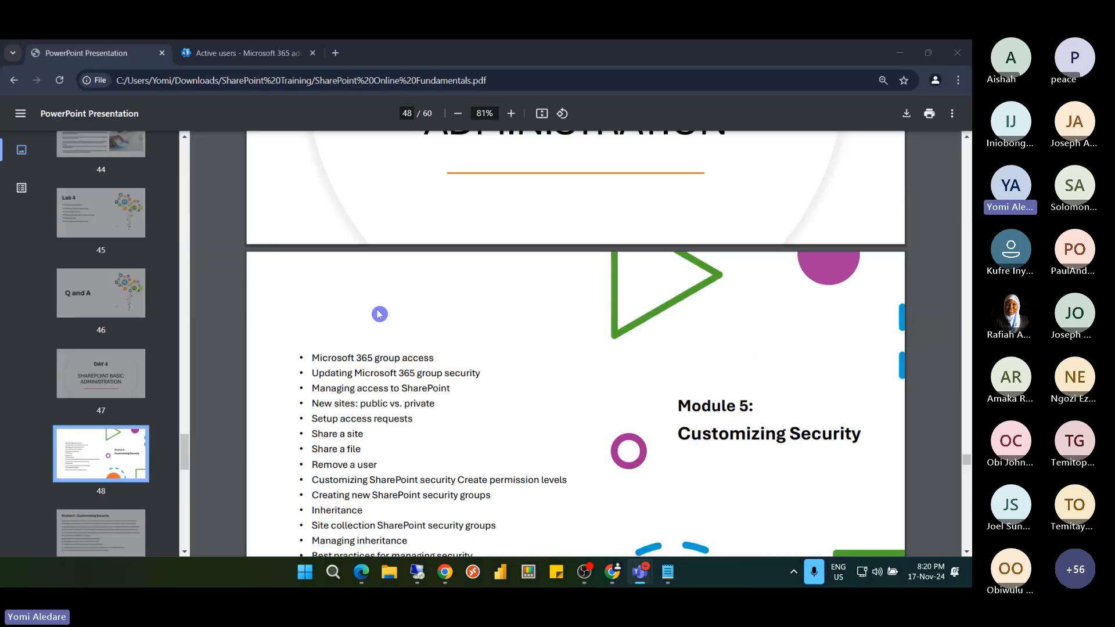
scroll(380, 314, down, 2)
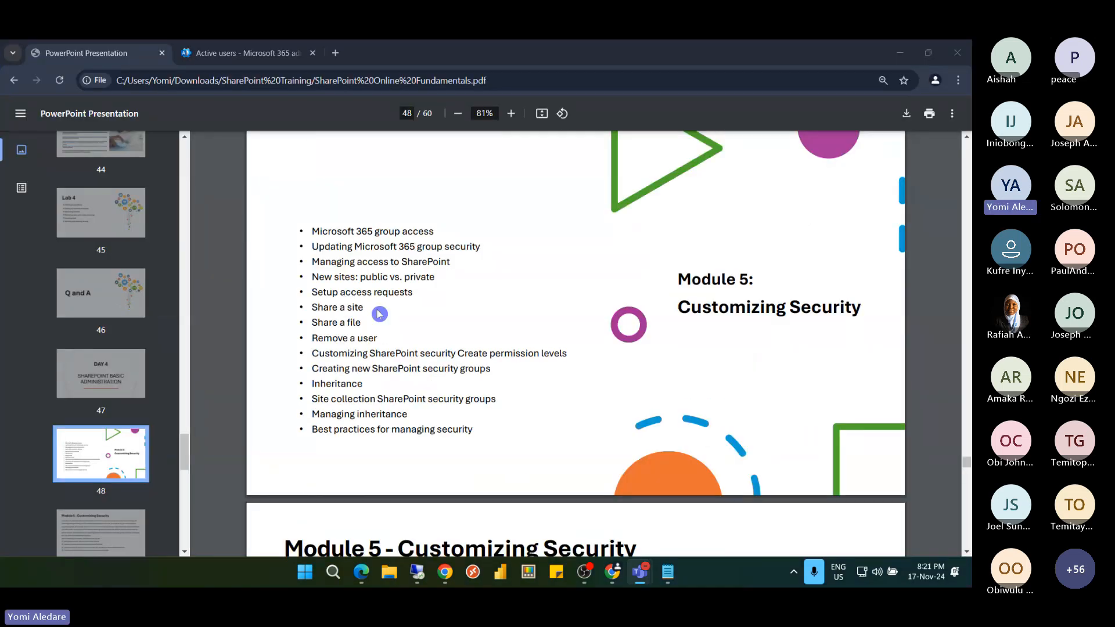
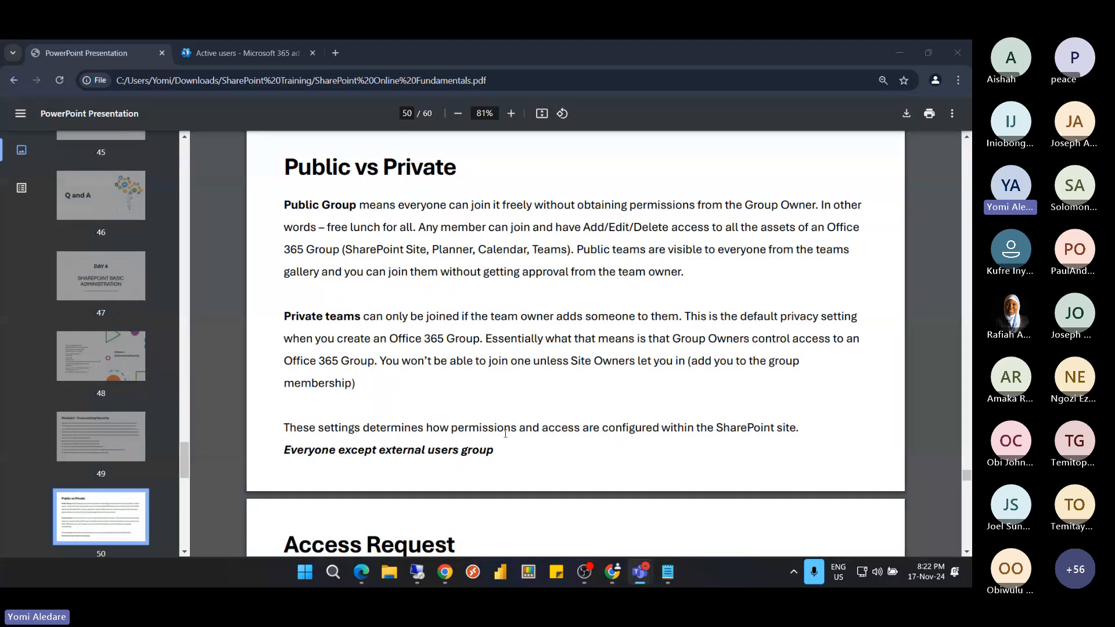
From the Active users page's app launcher, open SharePoint in a new tab
click(457, 400)
click(244, 54)
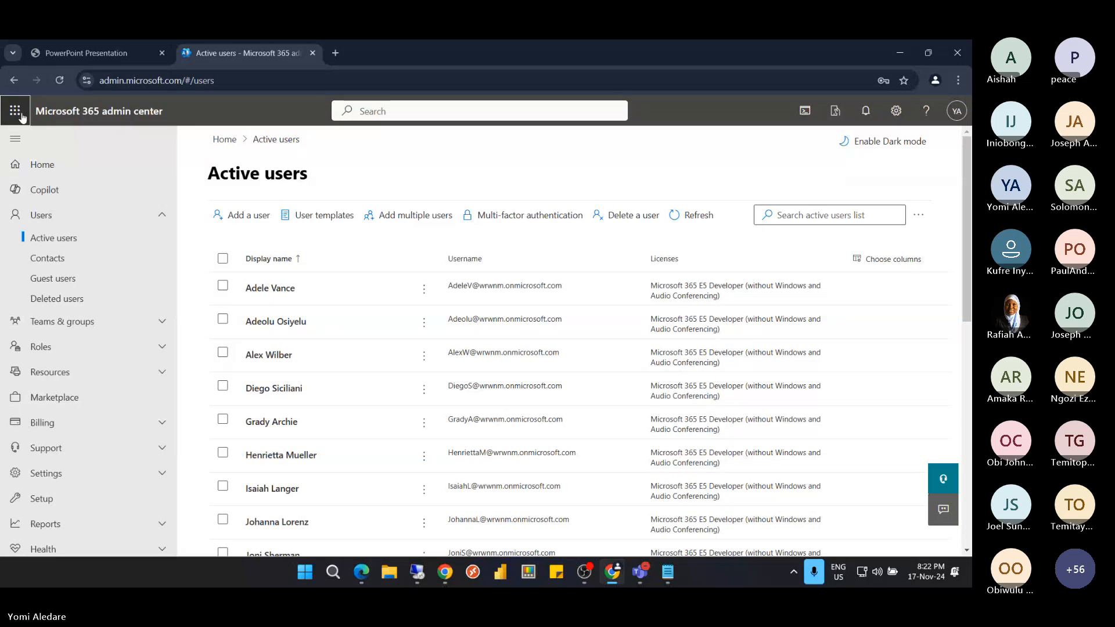
click(17, 113)
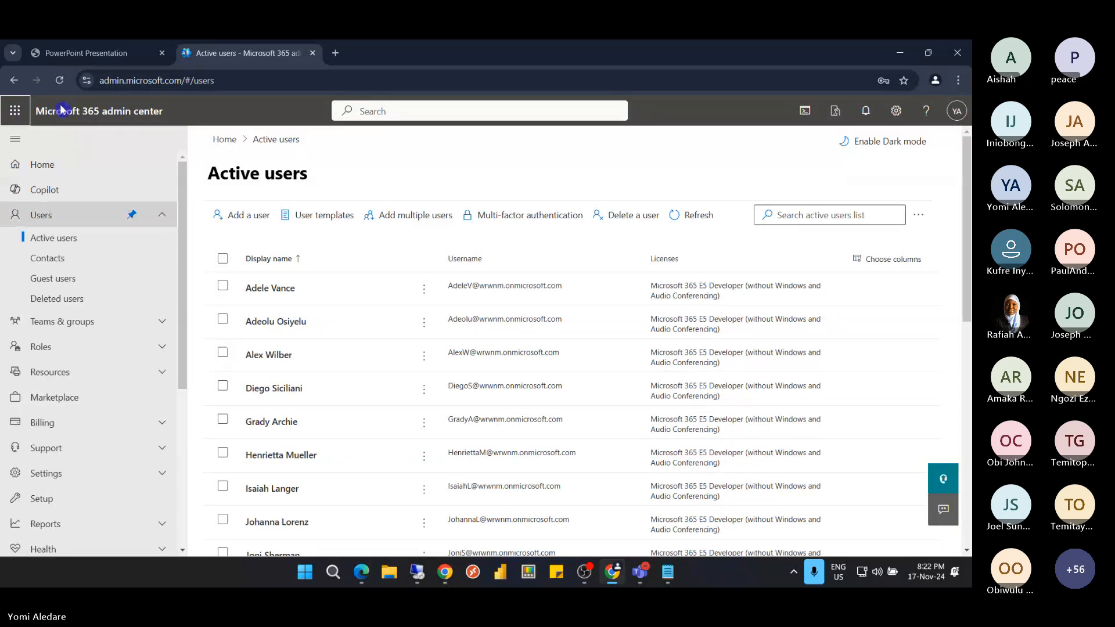
click(16, 113)
click(16, 114)
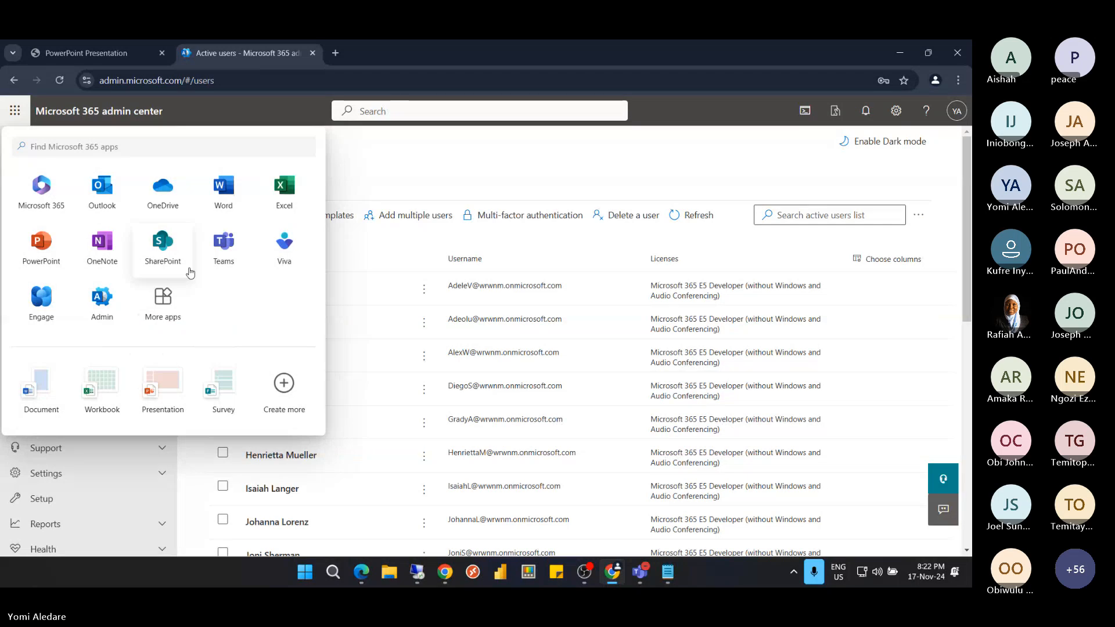
click(171, 248)
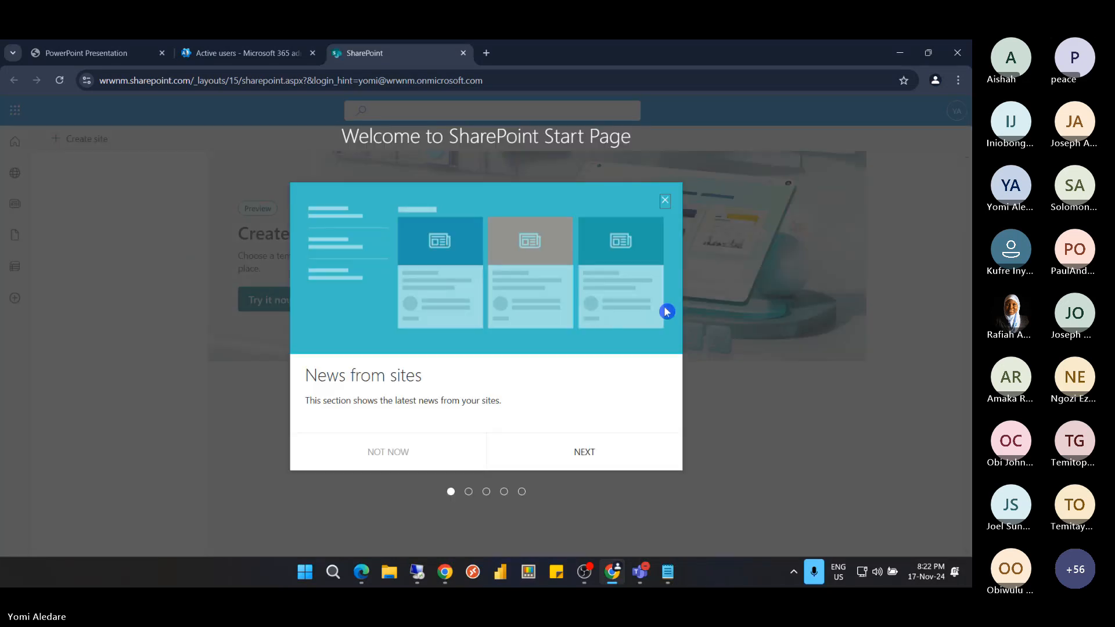
Close the 'News from sites' tour and go to Zurara-Vouge from the Following list
click(665, 200)
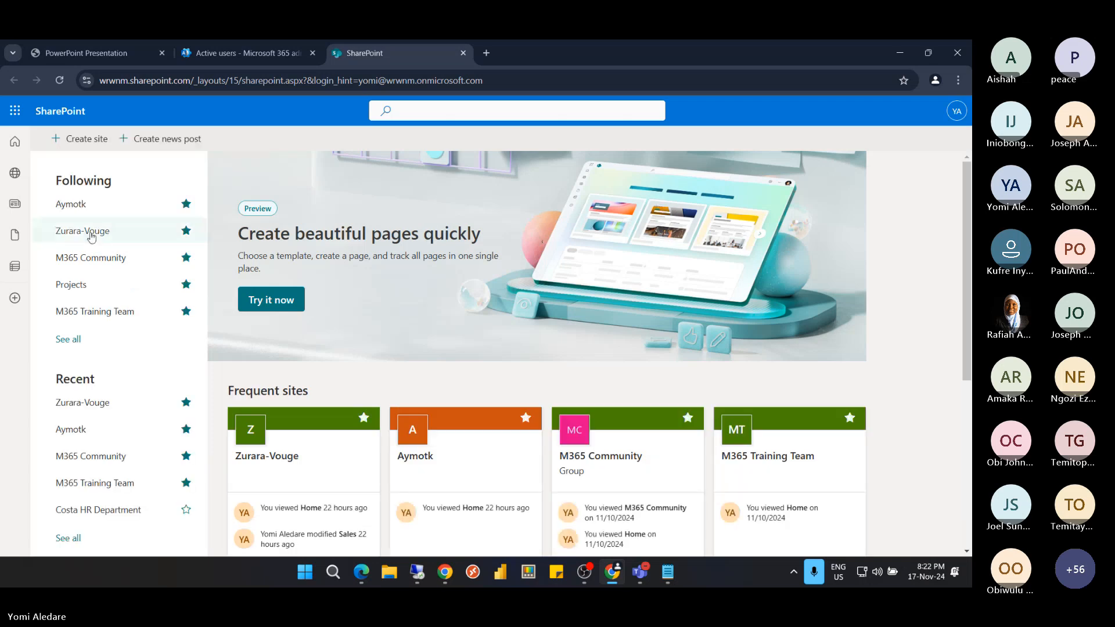
click(91, 232)
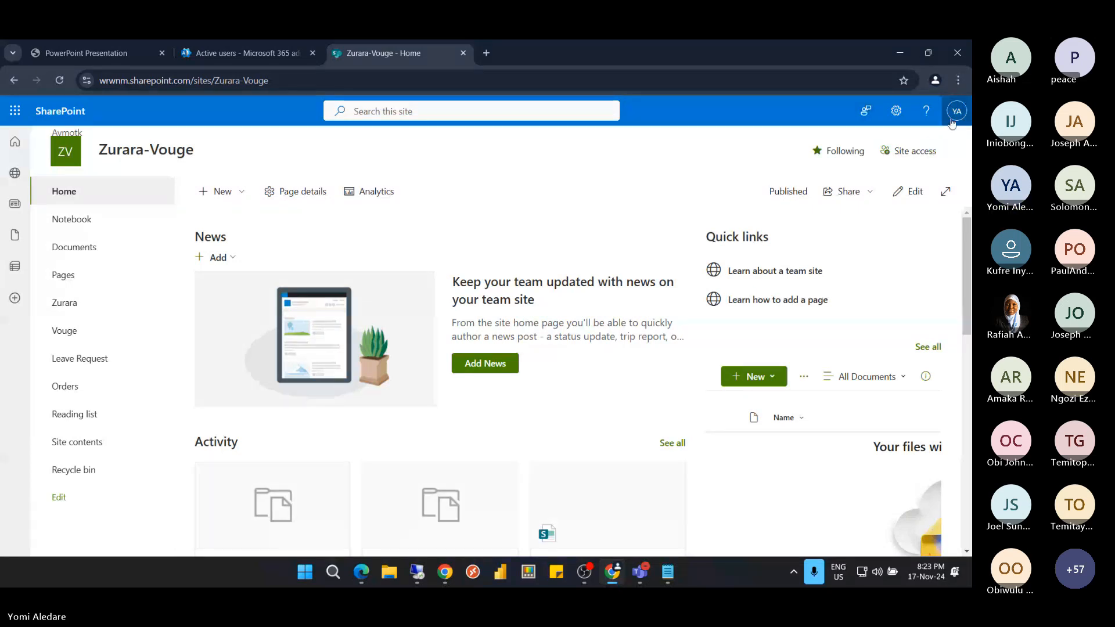
Go through Site permissions and Advanced permissions settings to the Zurara-Vouge Members group
click(896, 113)
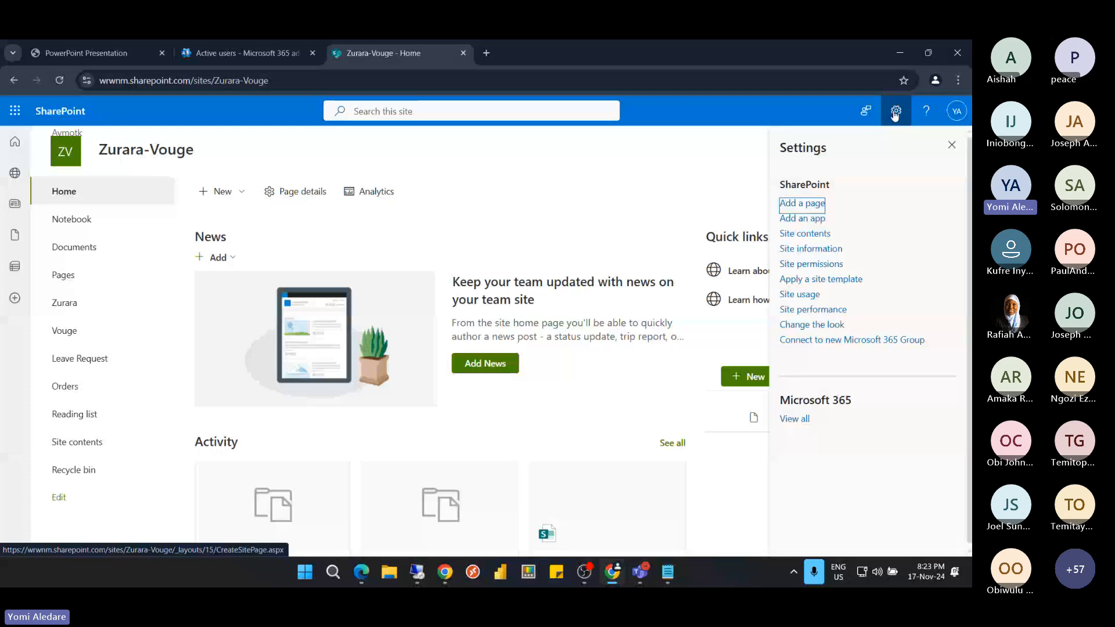
click(816, 266)
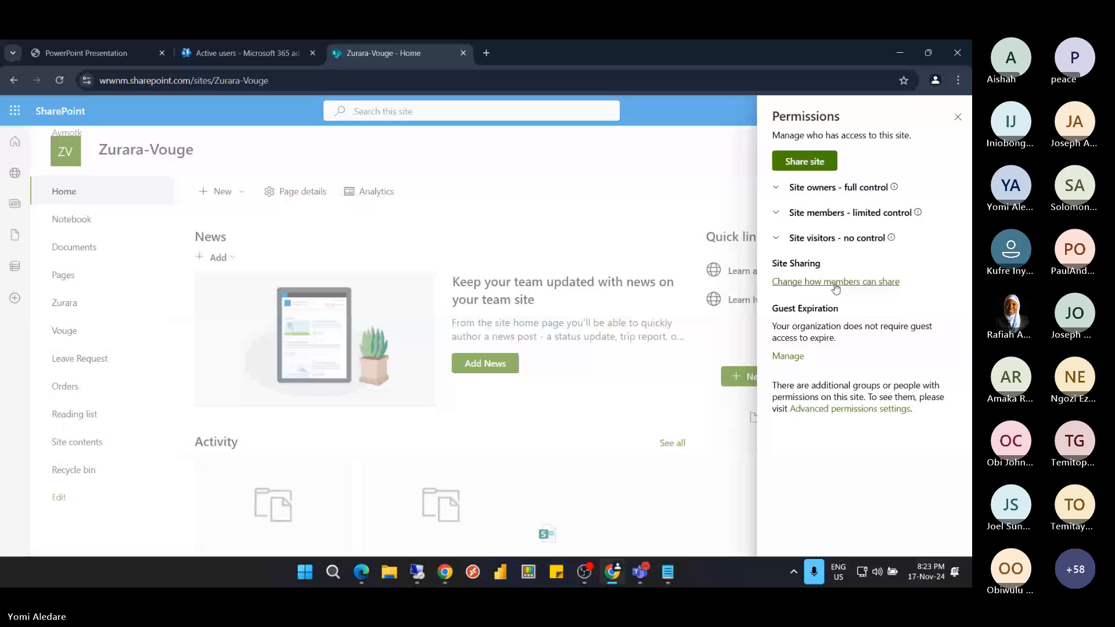
click(856, 412)
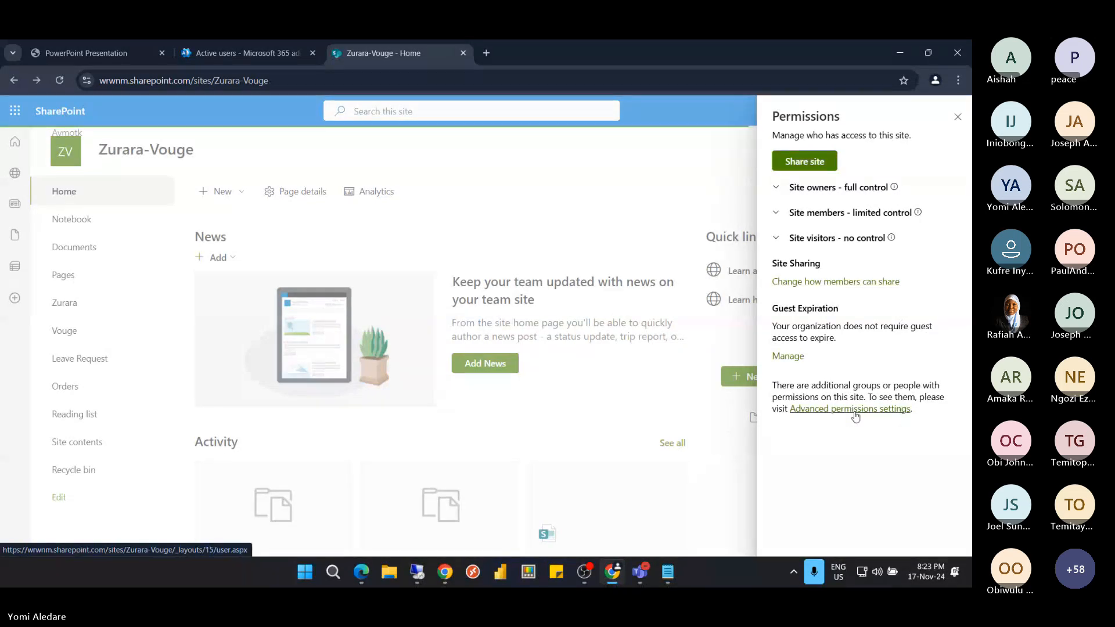
click(857, 413)
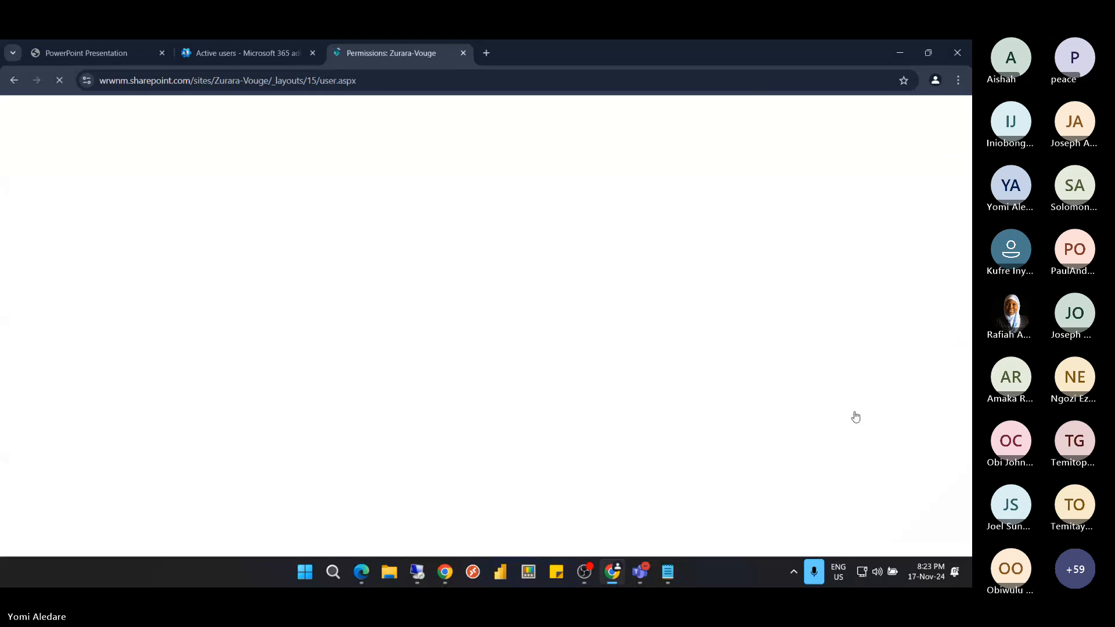
click(857, 416)
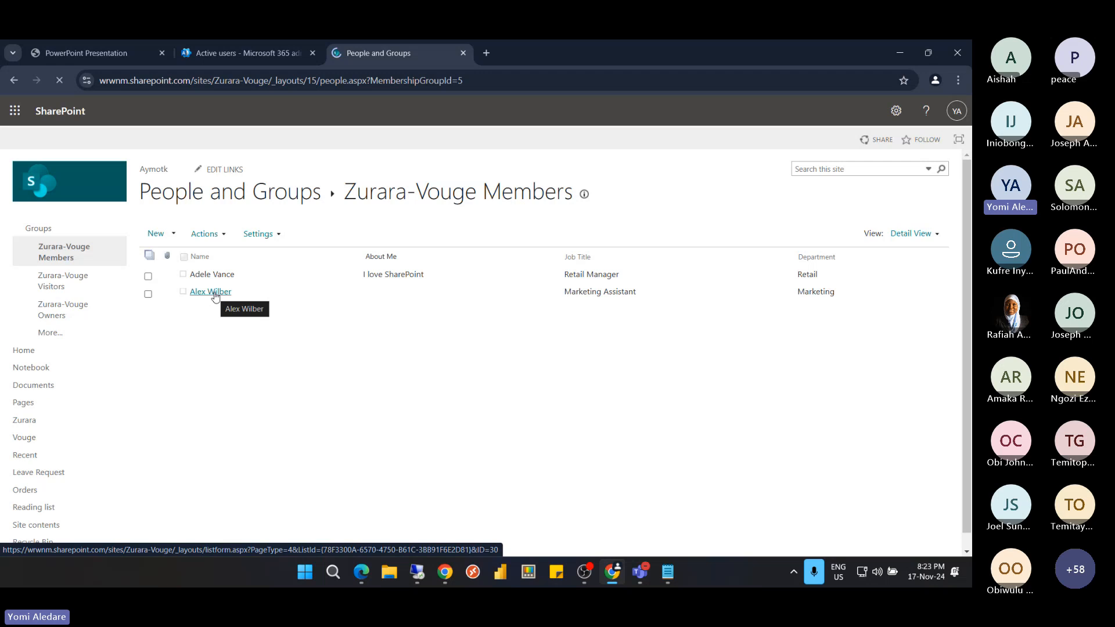
click(213, 293)
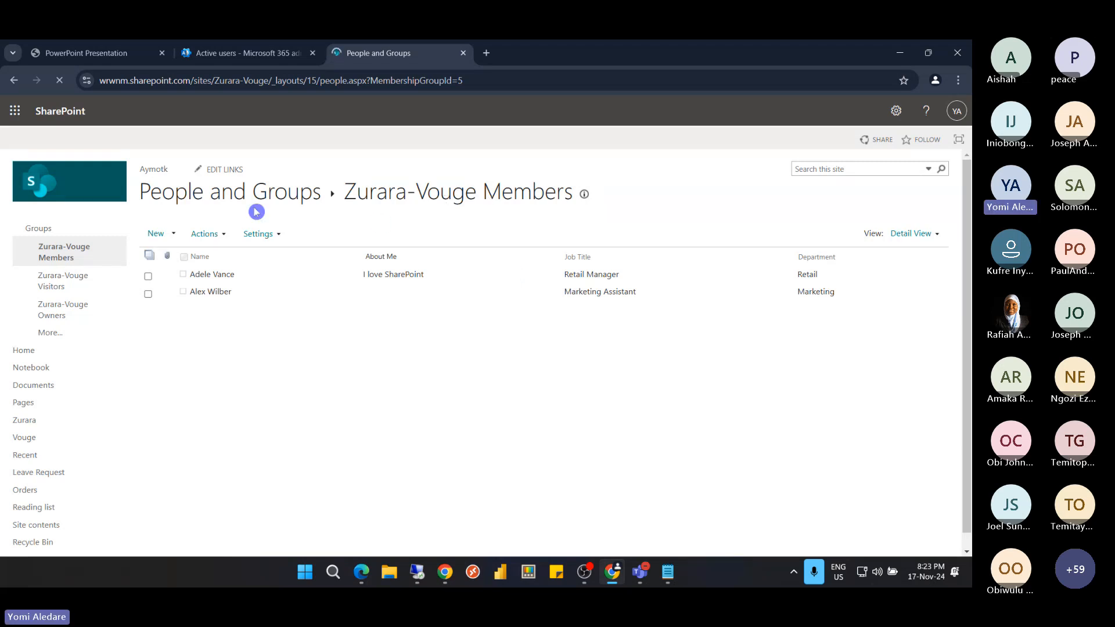
click(173, 234)
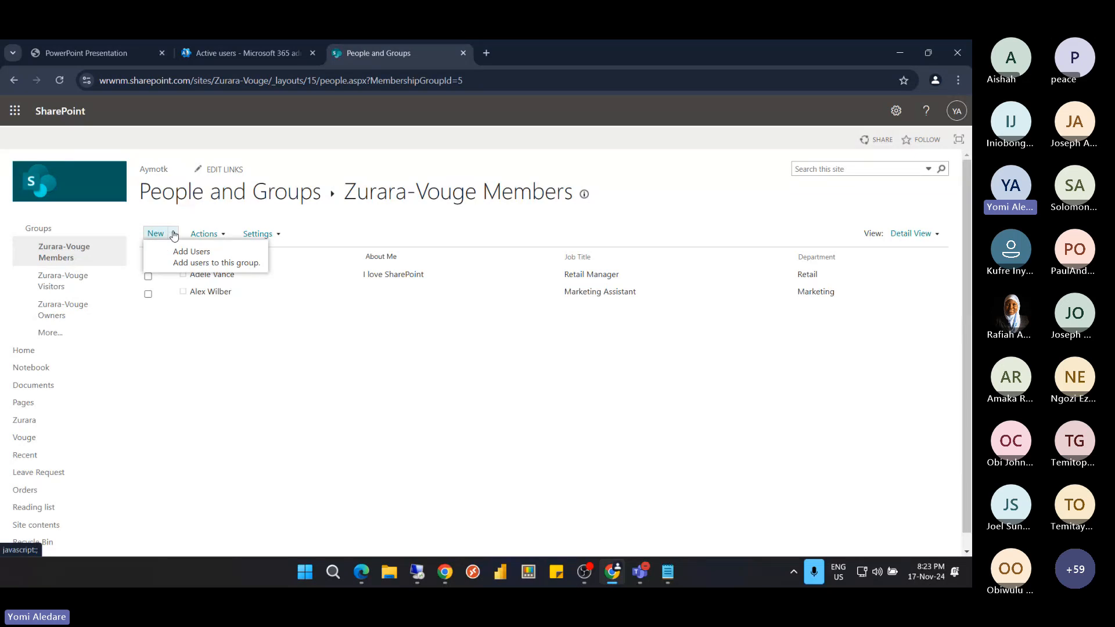
click(192, 251)
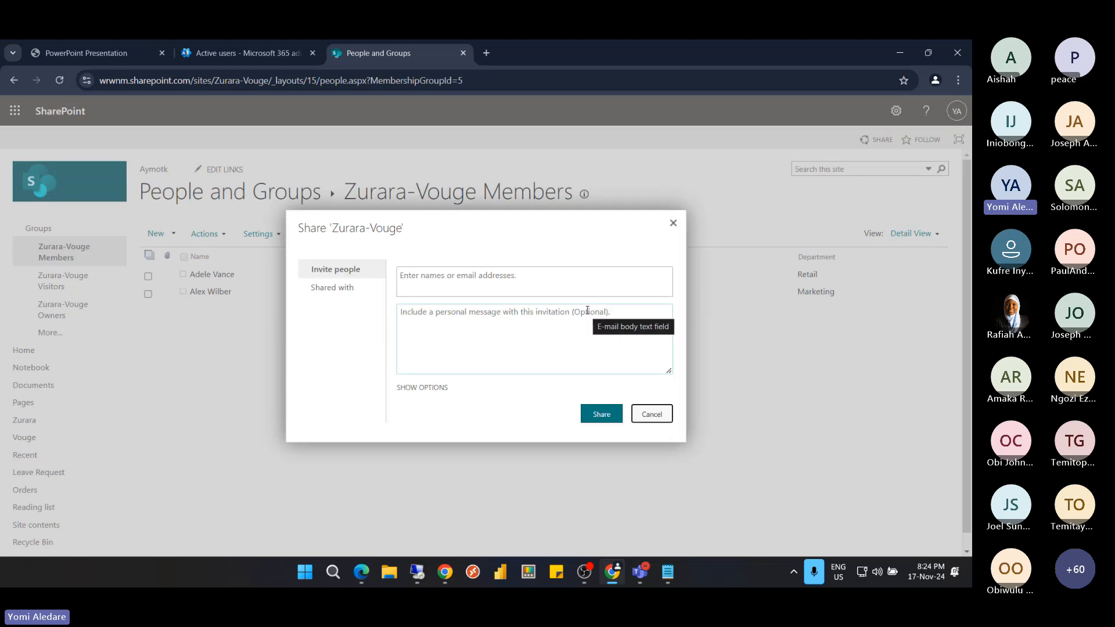
click(478, 280)
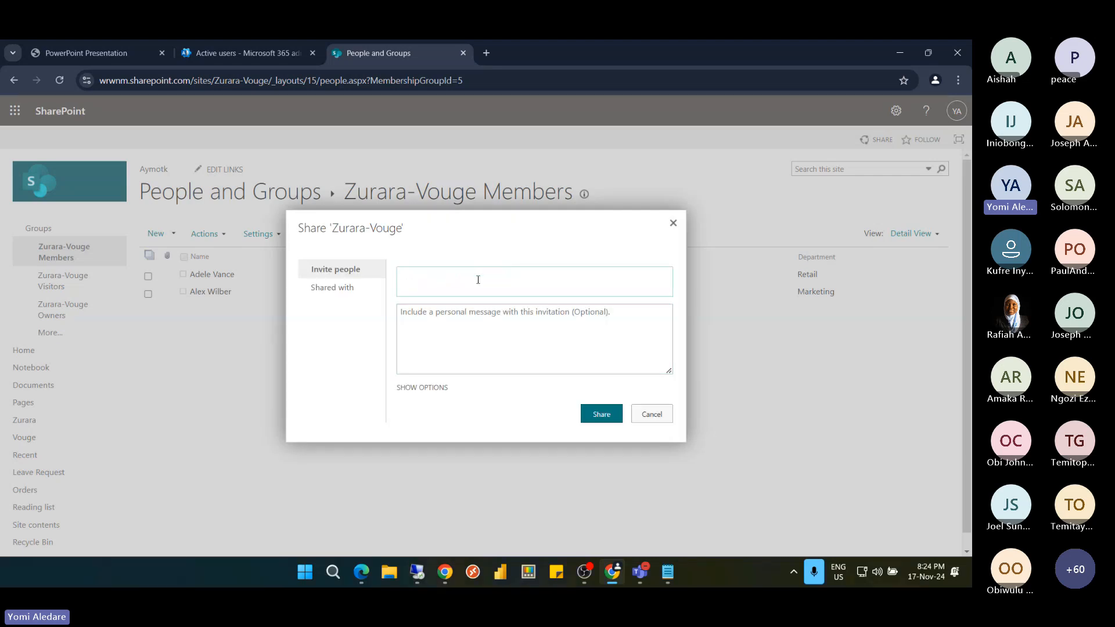
text(Every)
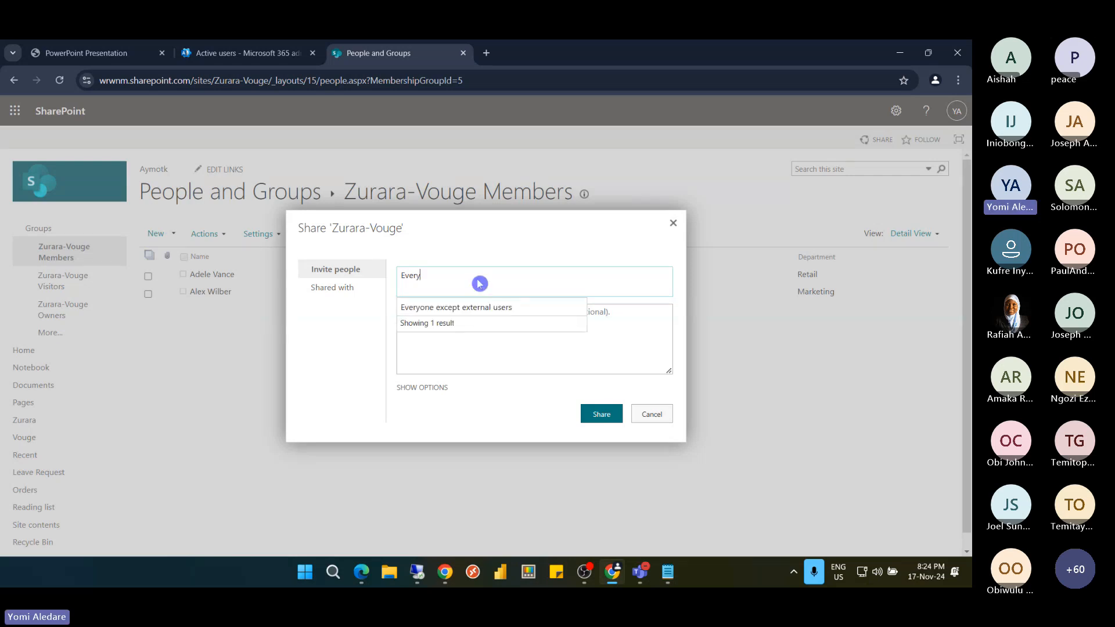
click(462, 313)
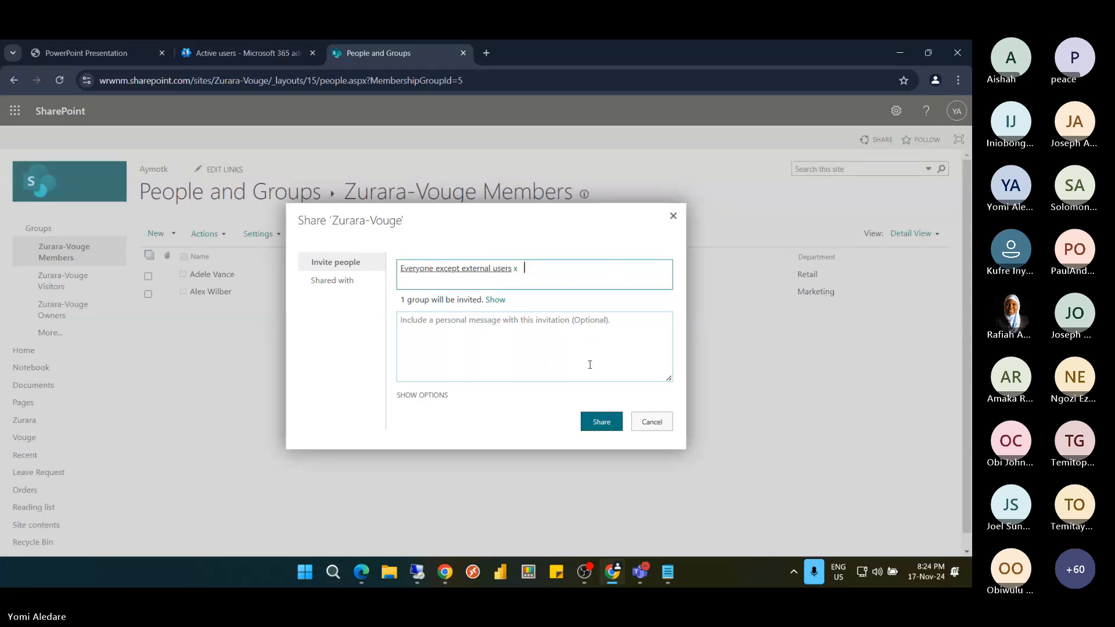
click(660, 425)
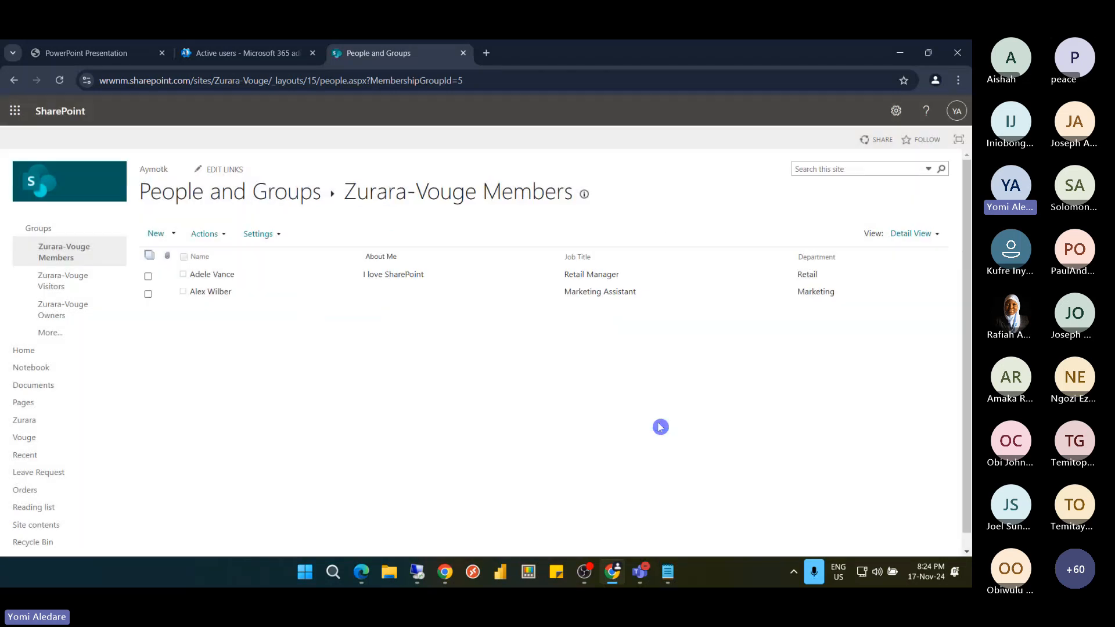
Remove the Marketing Assistant from Zurara-Vouge Members with Actions > Remove Users from Group
click(149, 295)
click(219, 235)
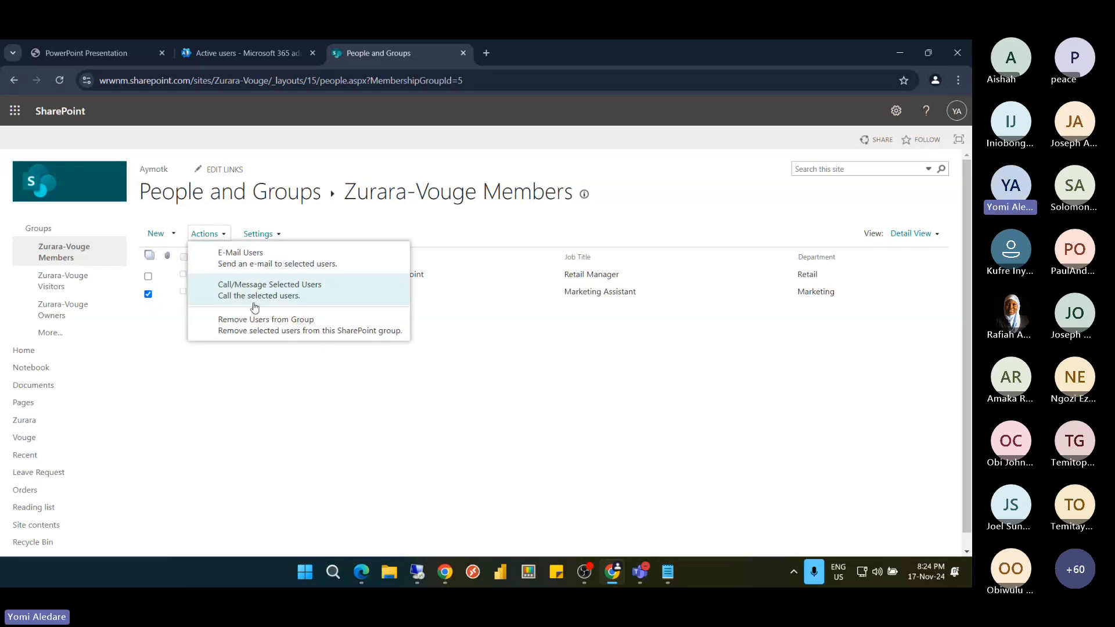
click(262, 329)
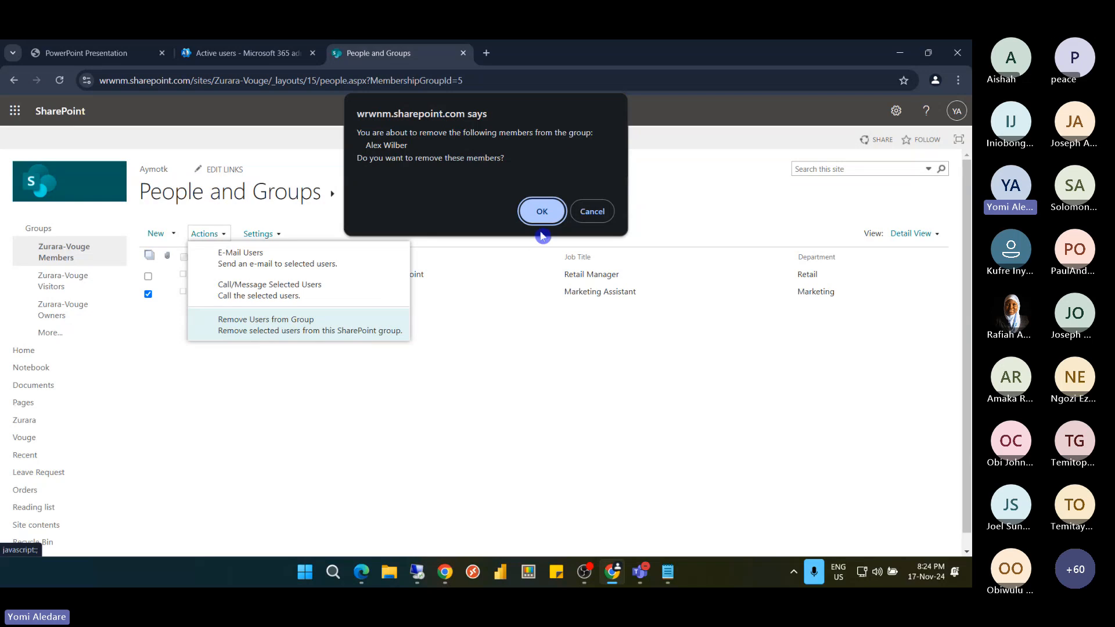
click(542, 211)
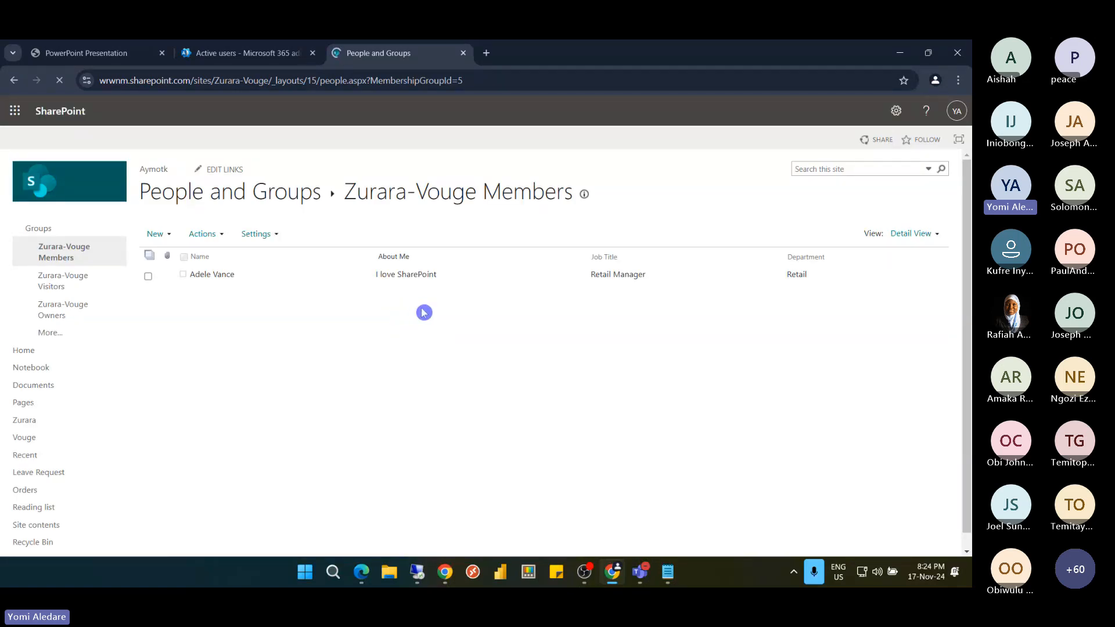
Change MembershipGroupId from 5 to 0 in the address to load All People
click(413, 85)
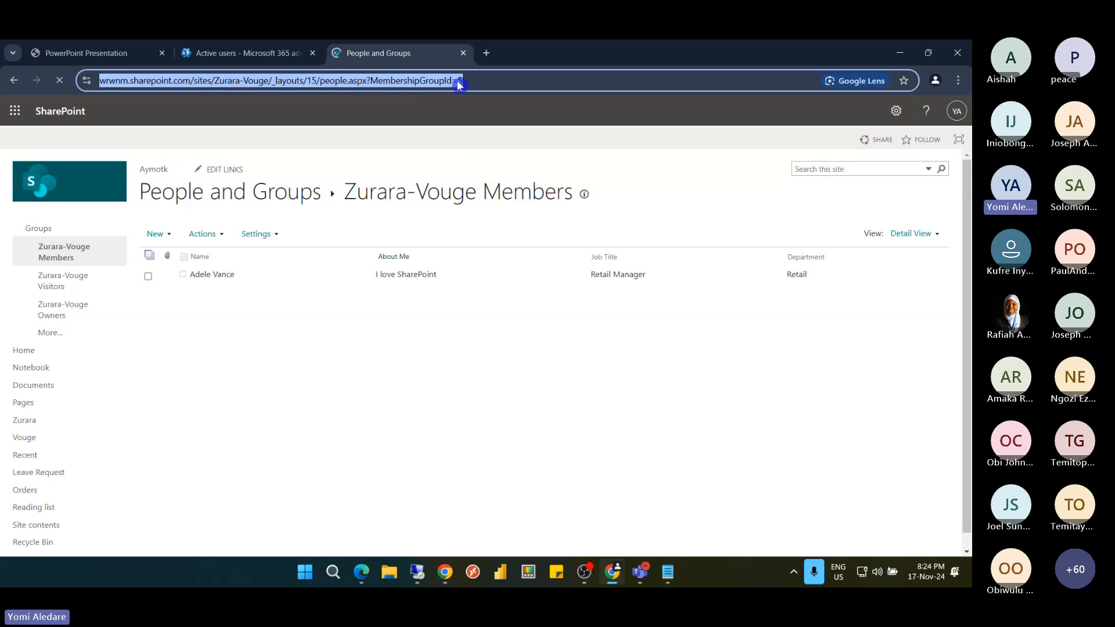
click(487, 80)
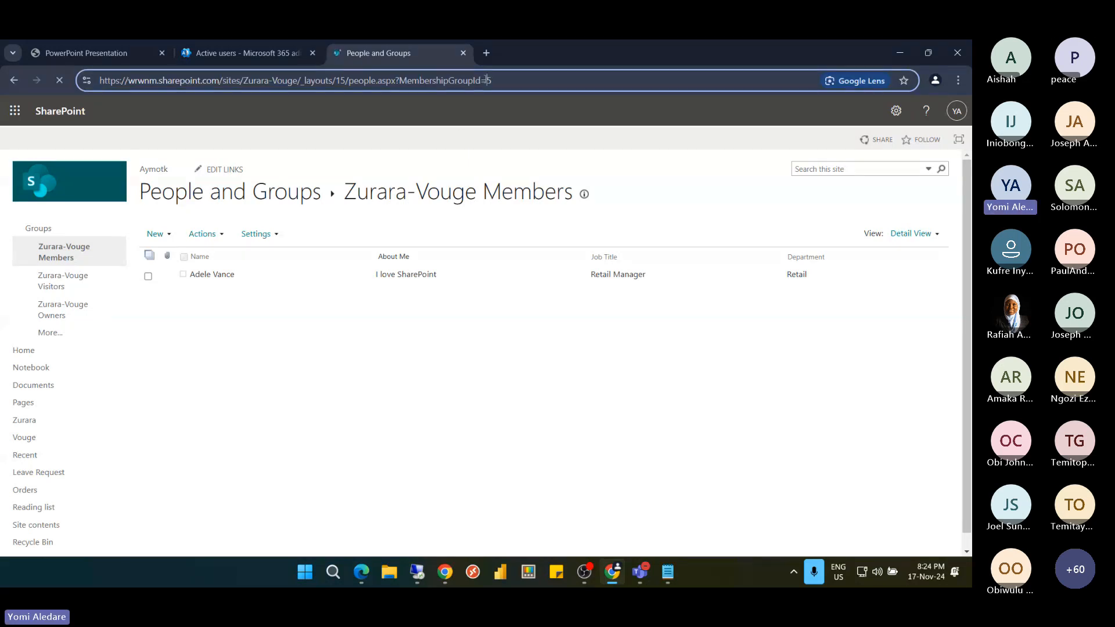
drag(487, 81, 496, 81)
text(0)
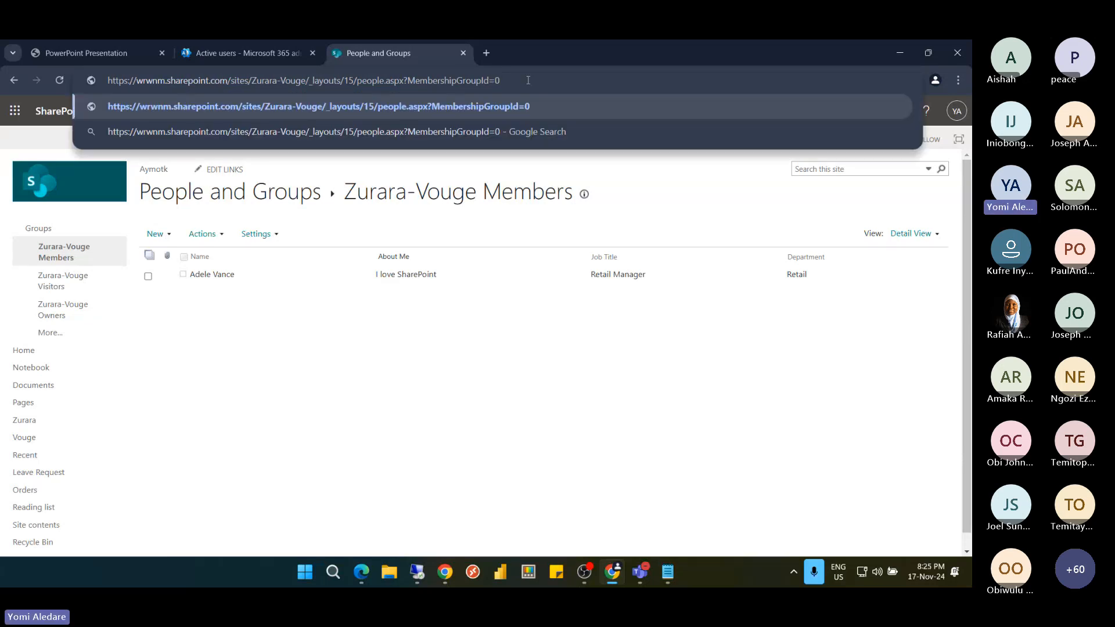
drag(503, 80, 344, 80)
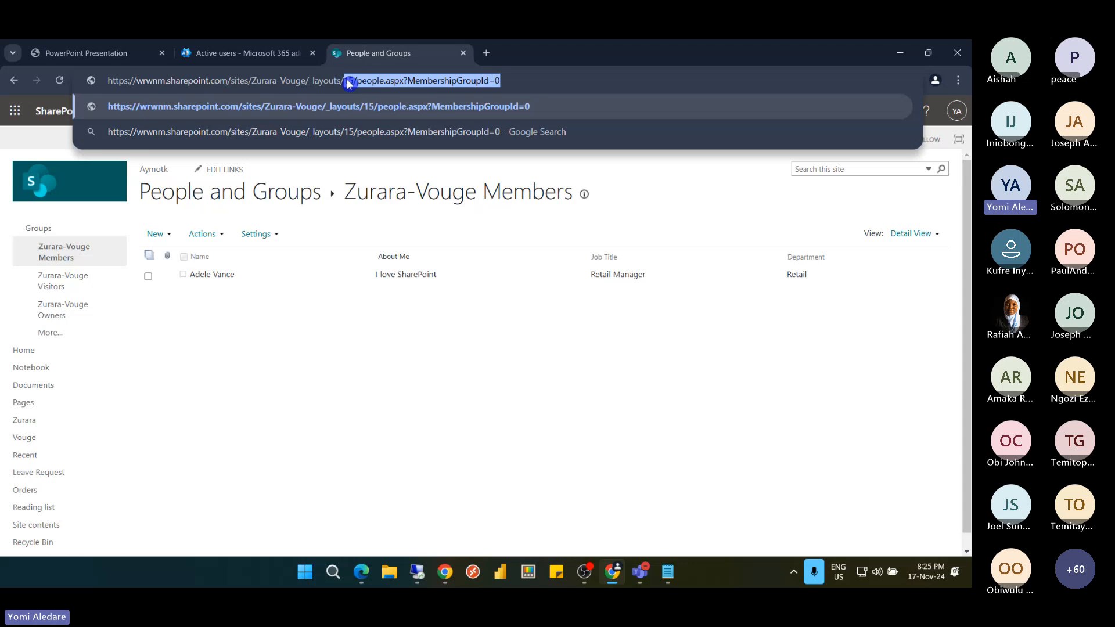
key(Return)
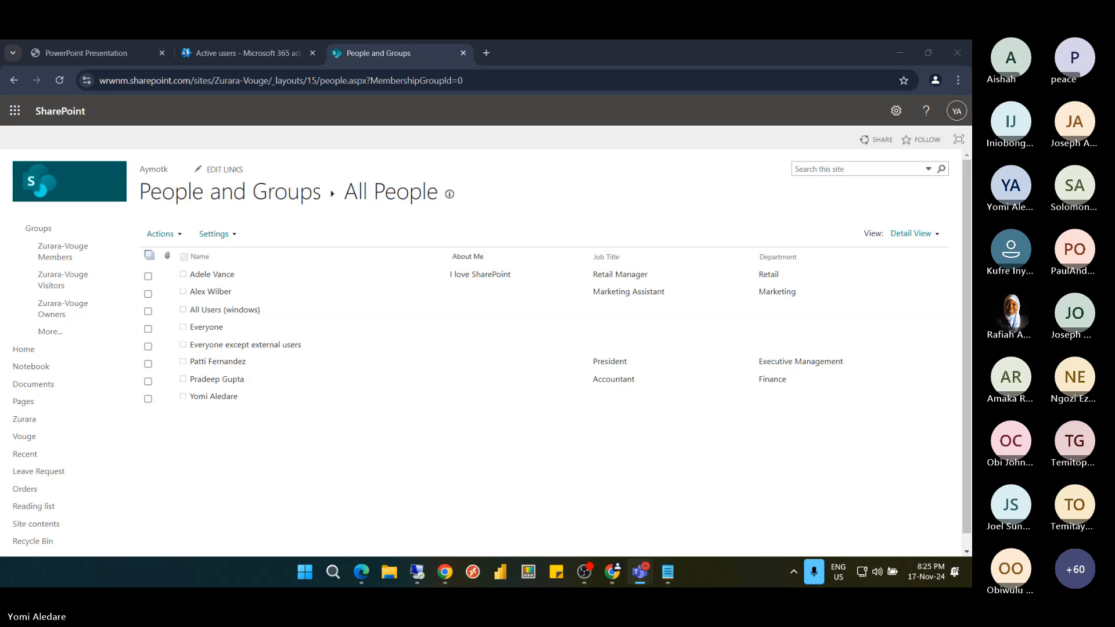
key(XF86AudioRaiseVolume)
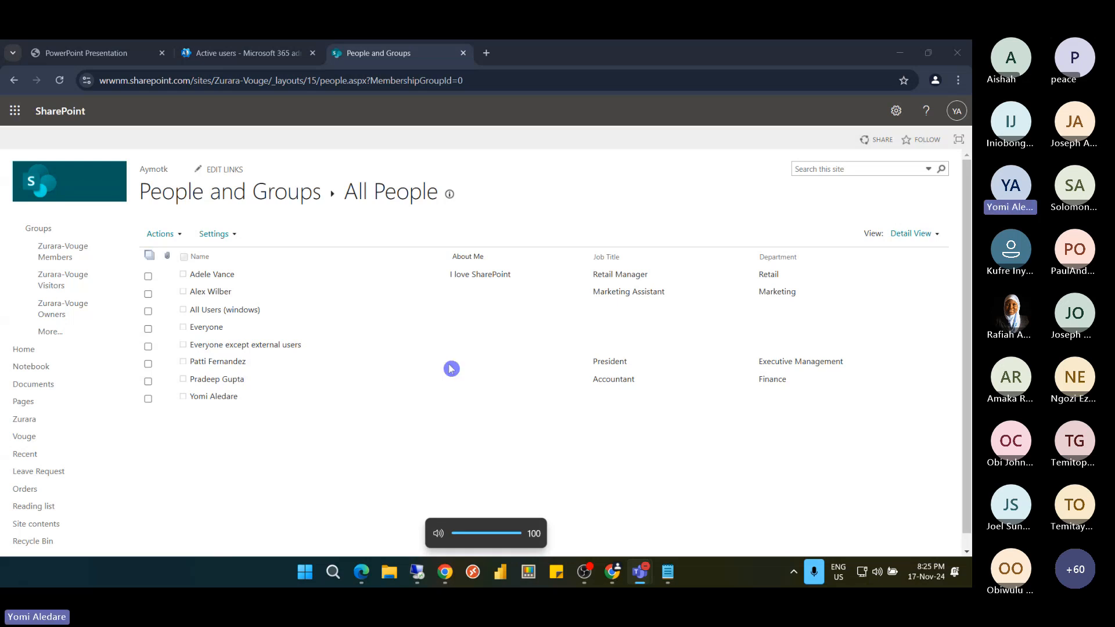
click(242, 294)
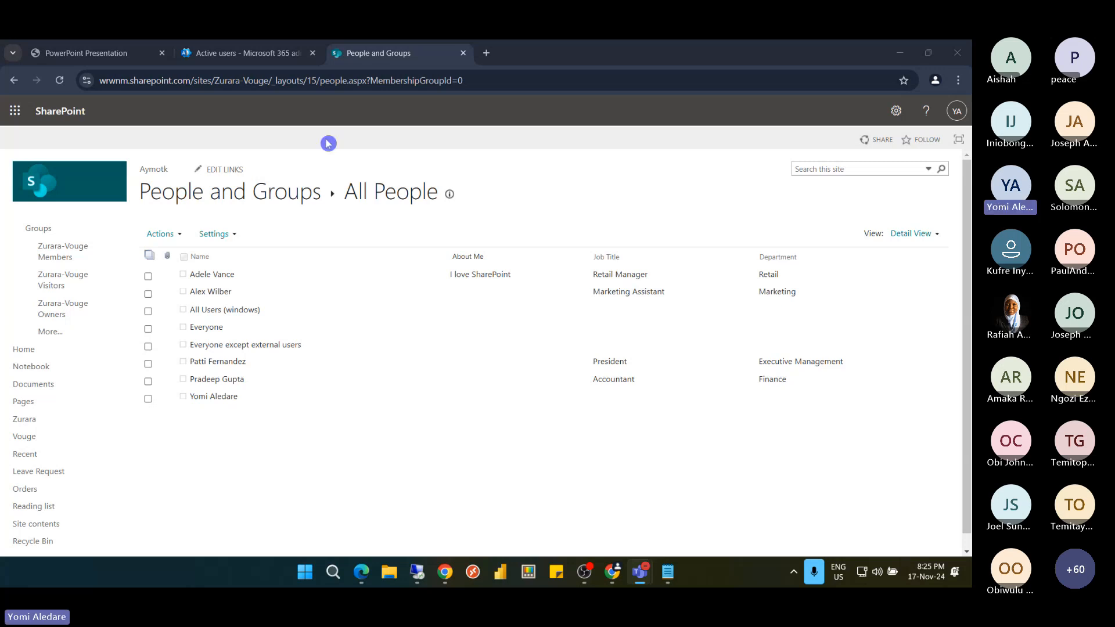
Return to the Members group page on the People and Groups tab
click(16, 83)
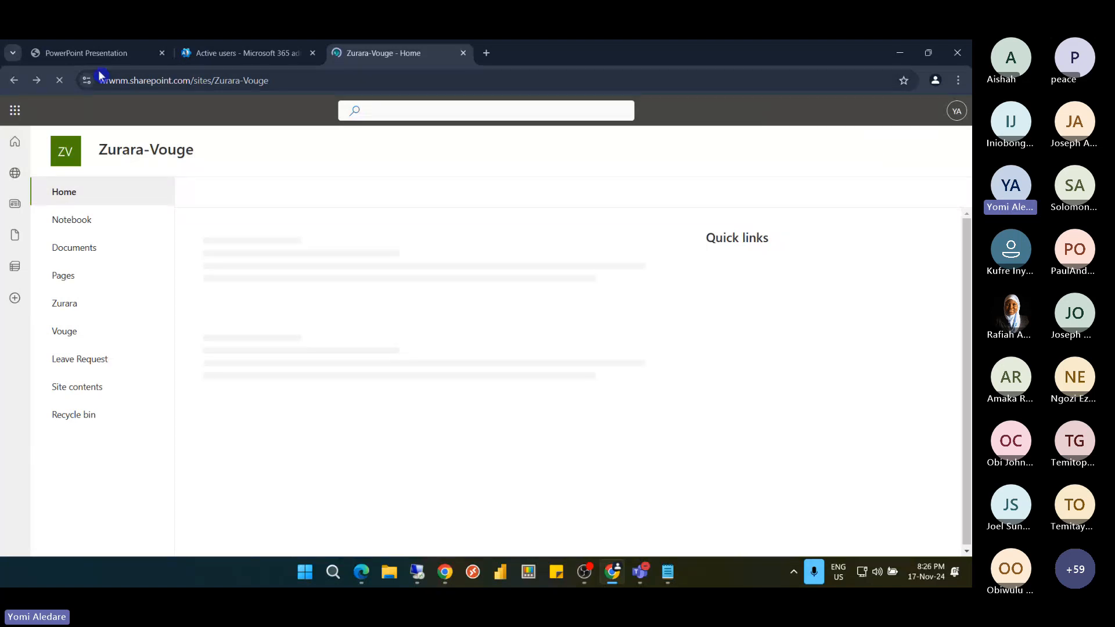
click(37, 80)
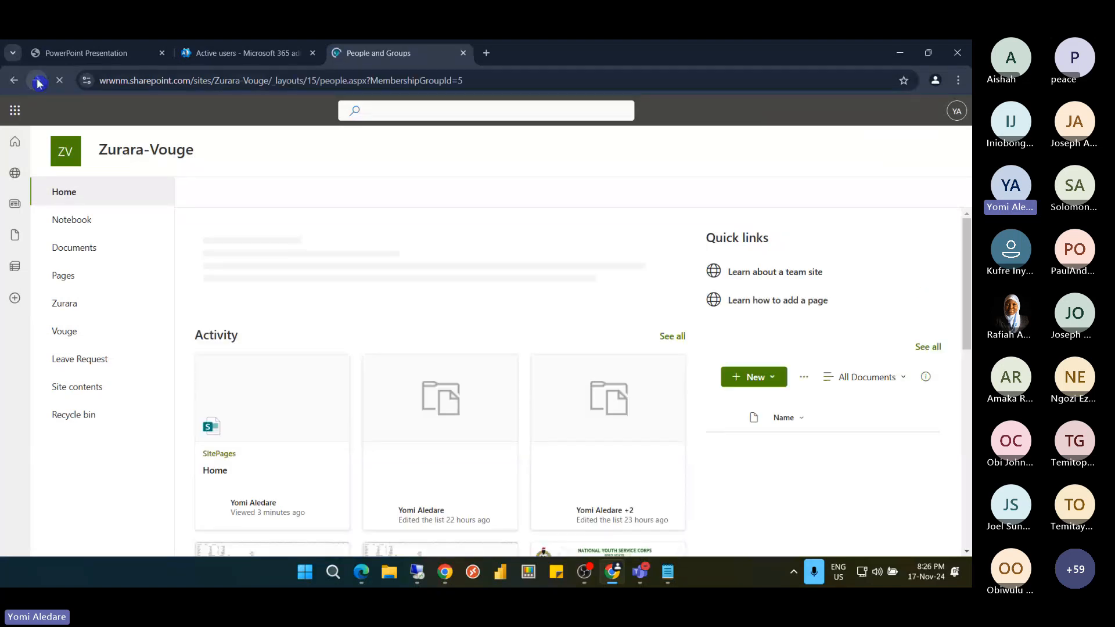
click(262, 52)
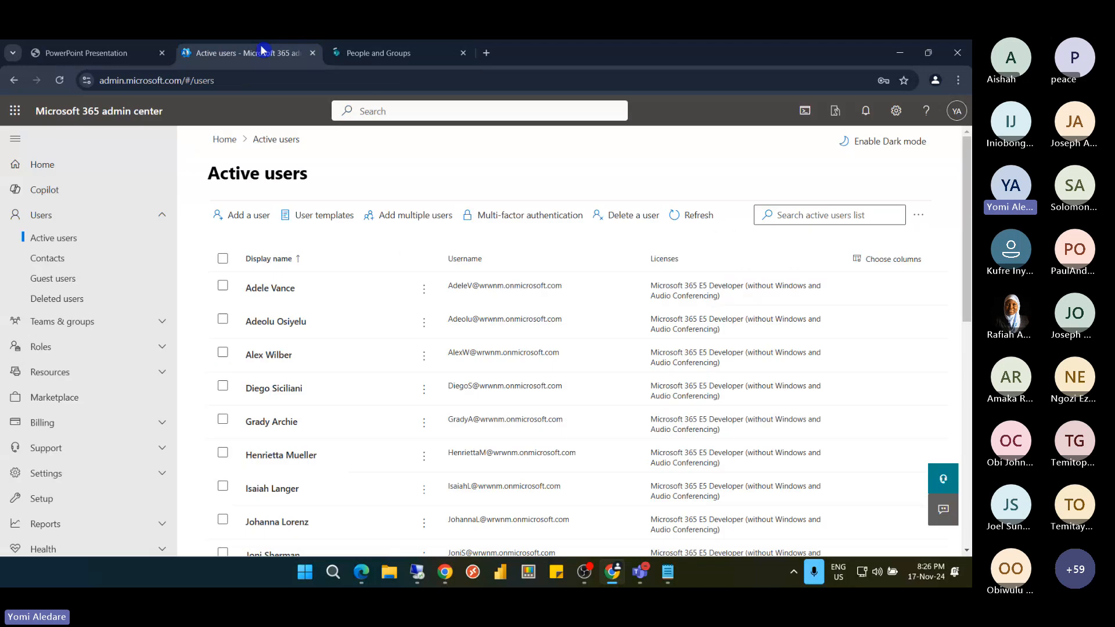
click(364, 52)
Duplicate the People and Groups tab and open the Zurara-Vouge site home in the copy
right_click(375, 54)
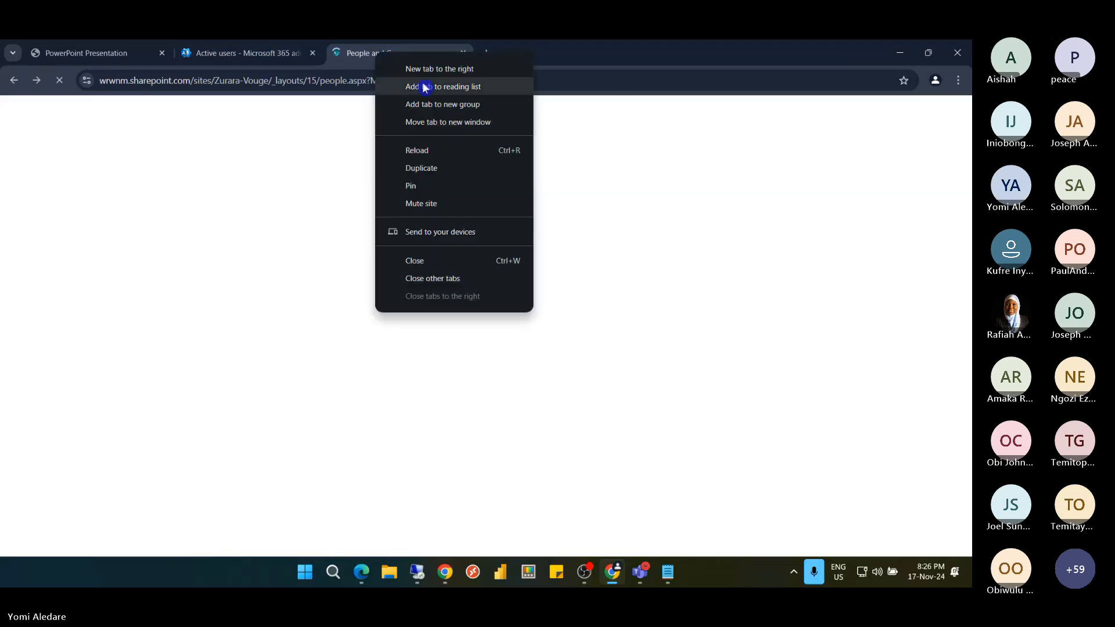
click(440, 168)
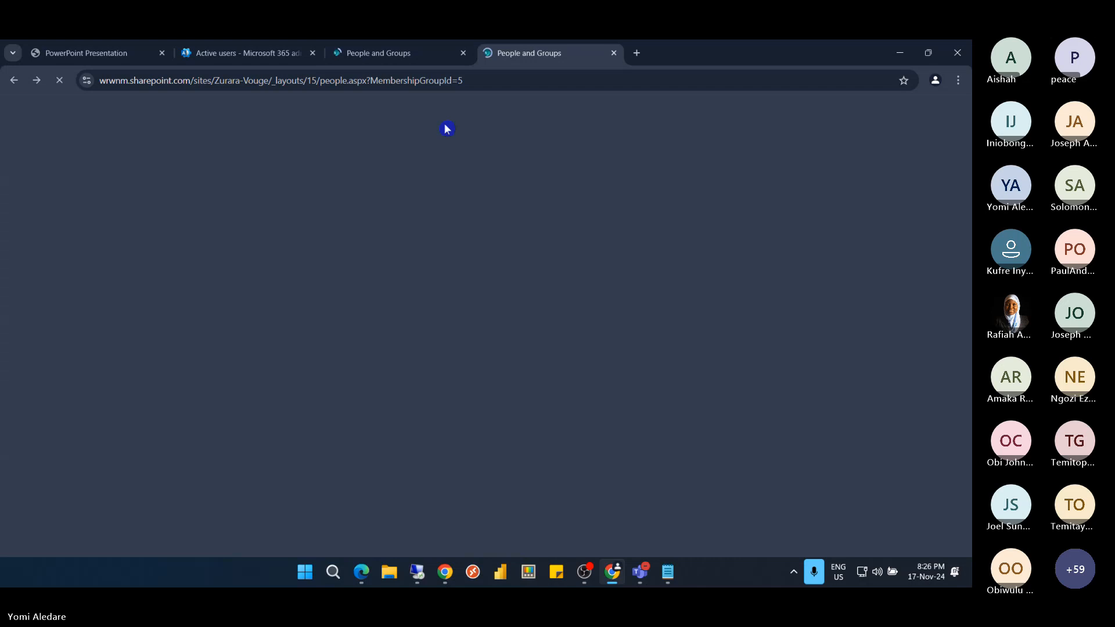
click(411, 54)
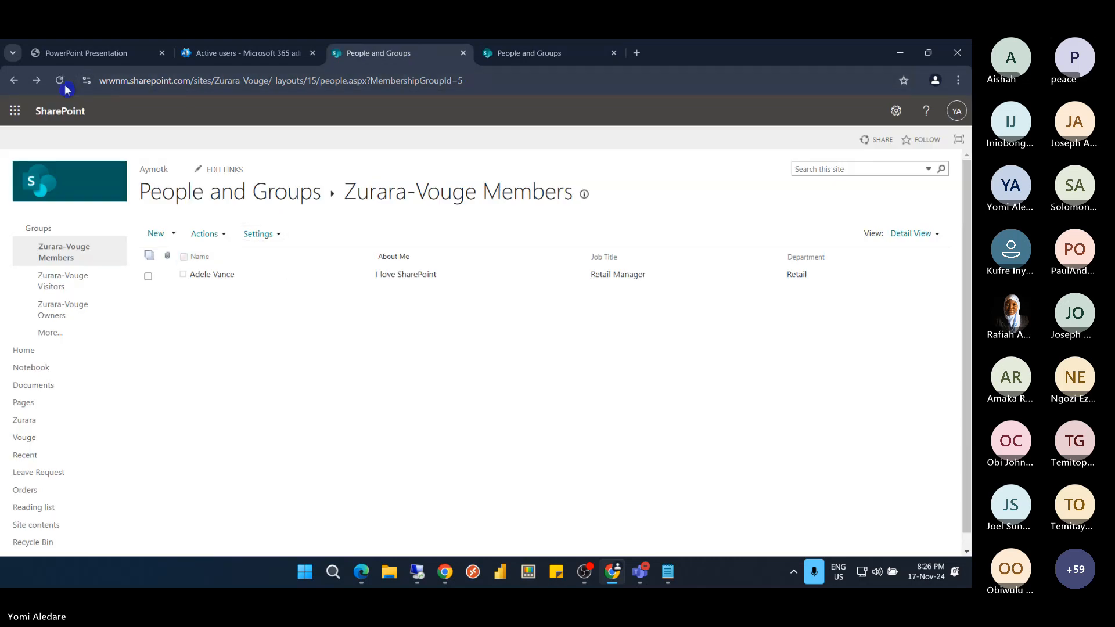
click(529, 54)
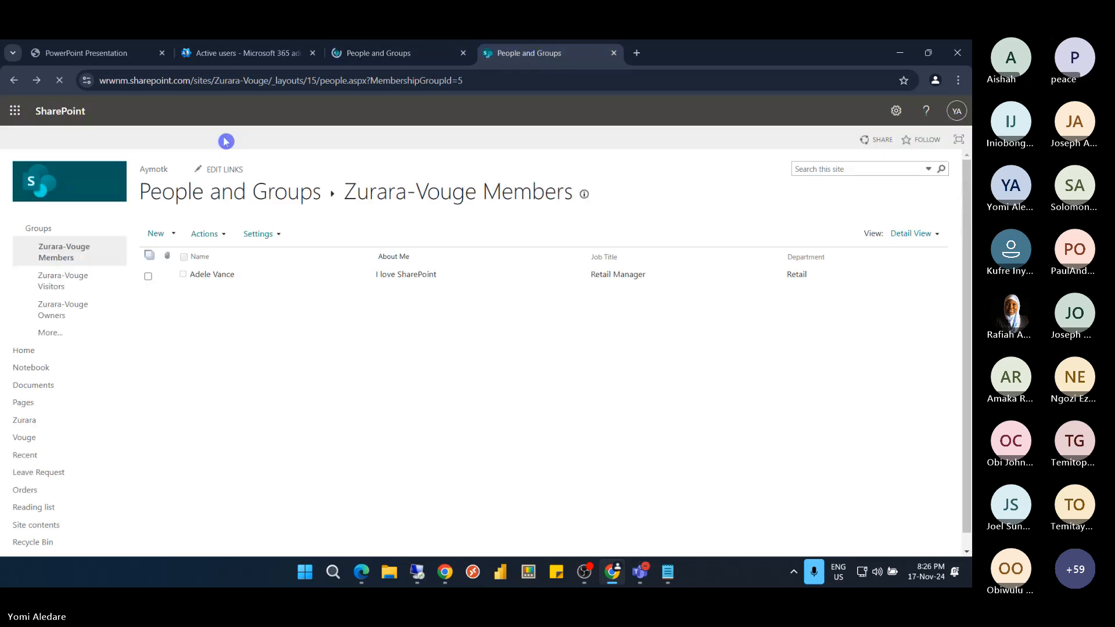
click(52, 196)
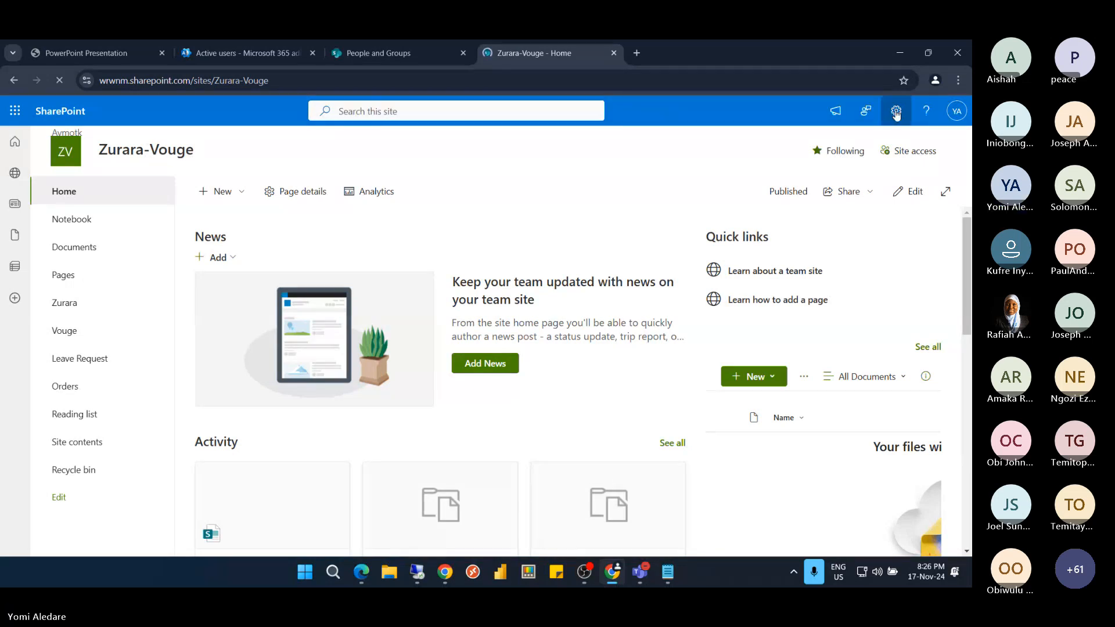
Open the advanced permissions page showing Members (Edit), Owners (Full Control) and Visitors (Read)
click(896, 112)
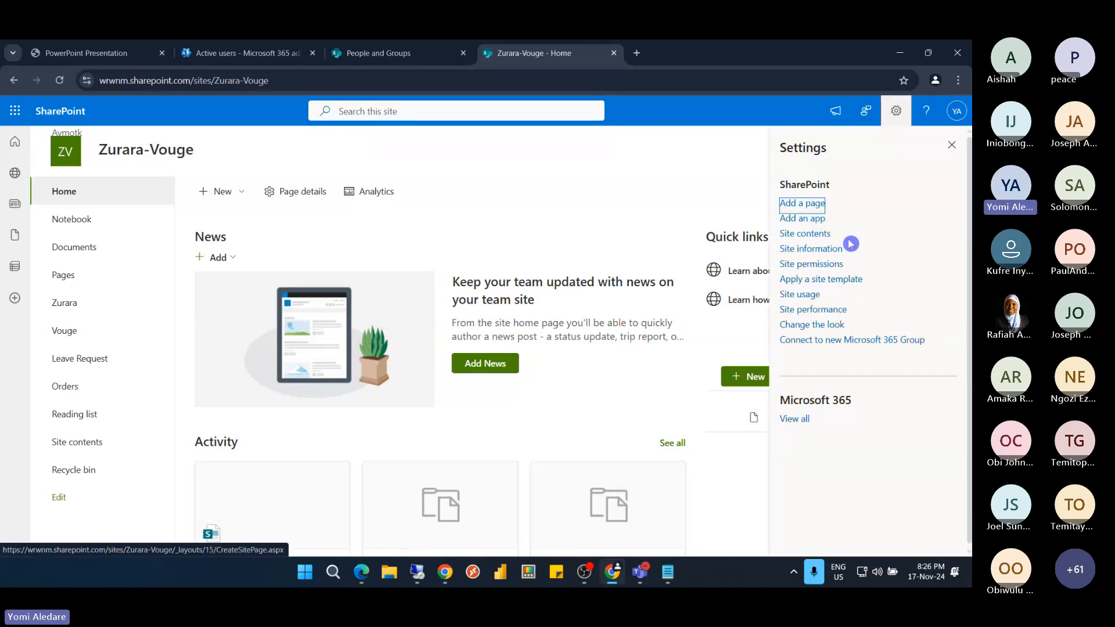
click(801, 266)
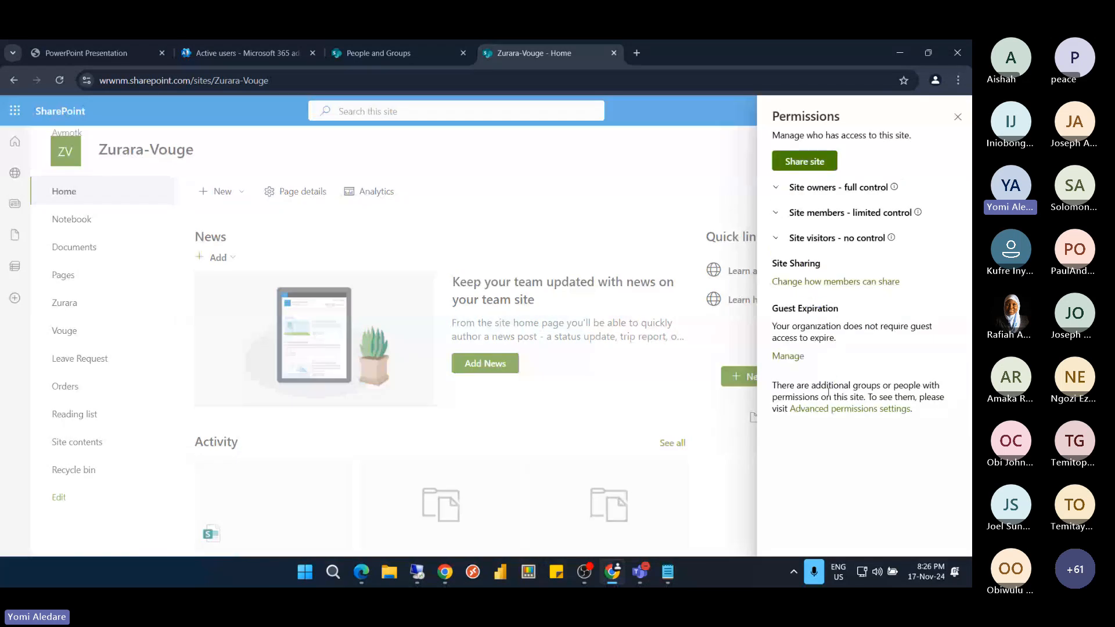
click(832, 409)
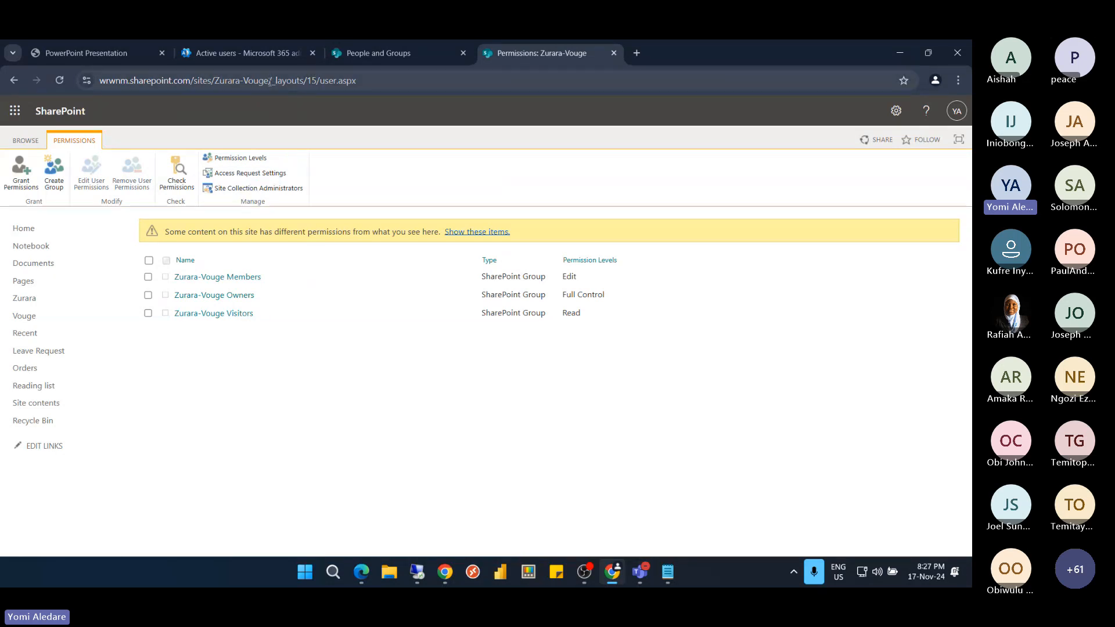
drag(273, 80, 367, 87)
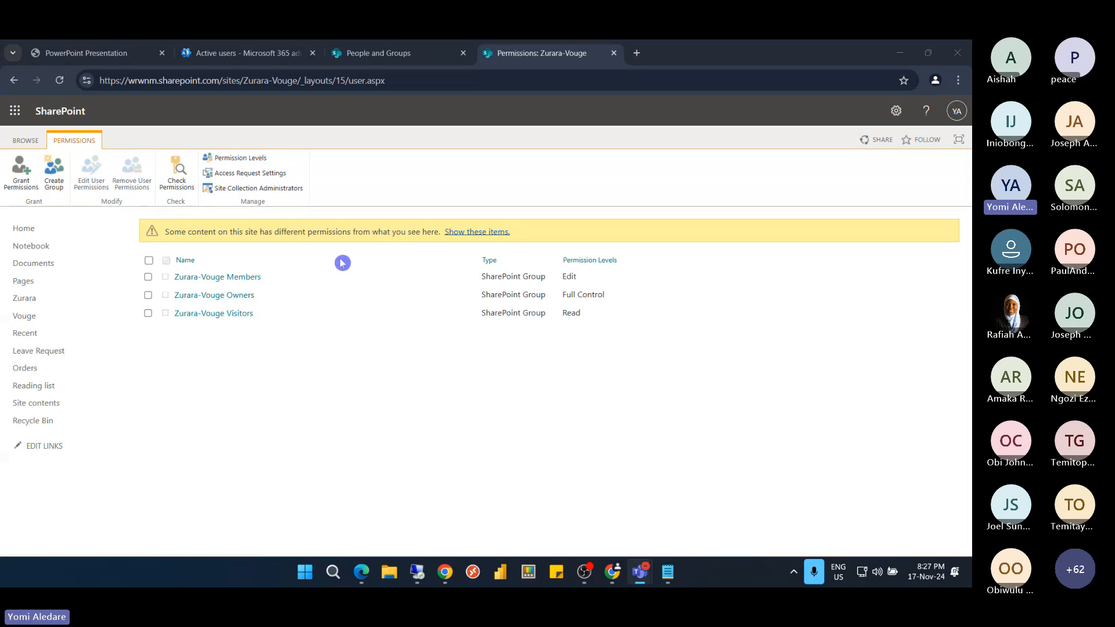
Check Alex Wilber's permissions (none on the site), then return to the Members group tab
click(180, 185)
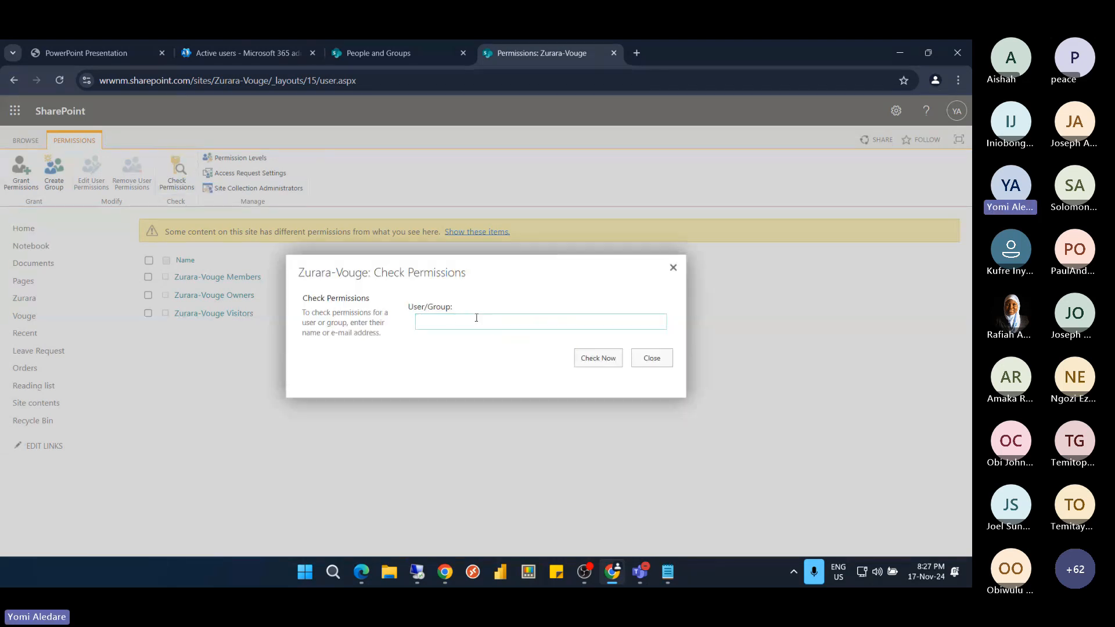
text(A)
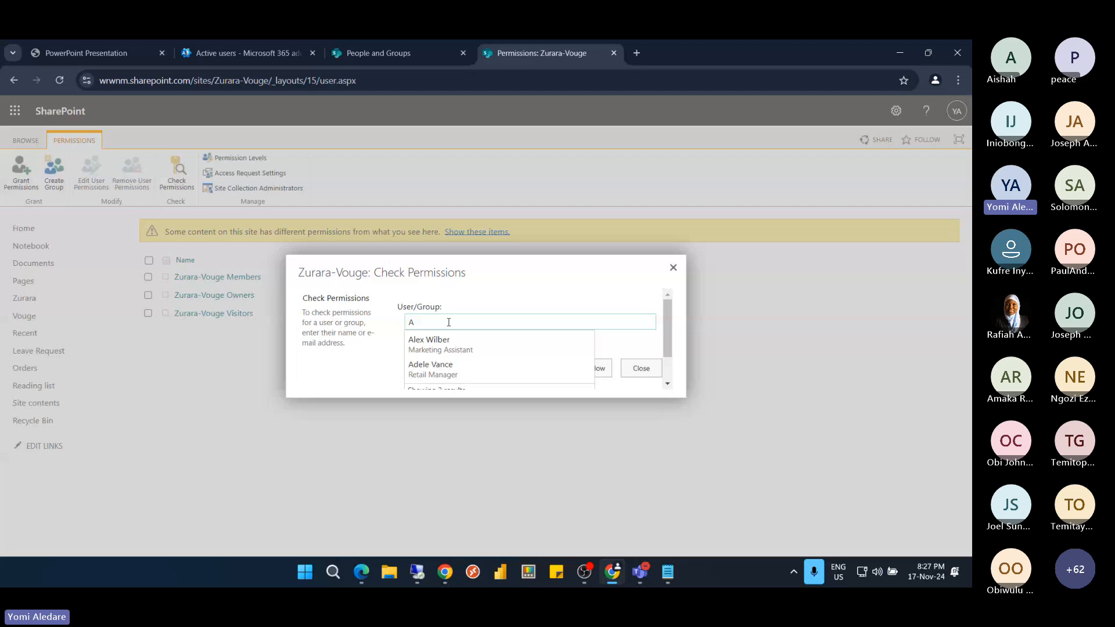
click(436, 344)
click(587, 374)
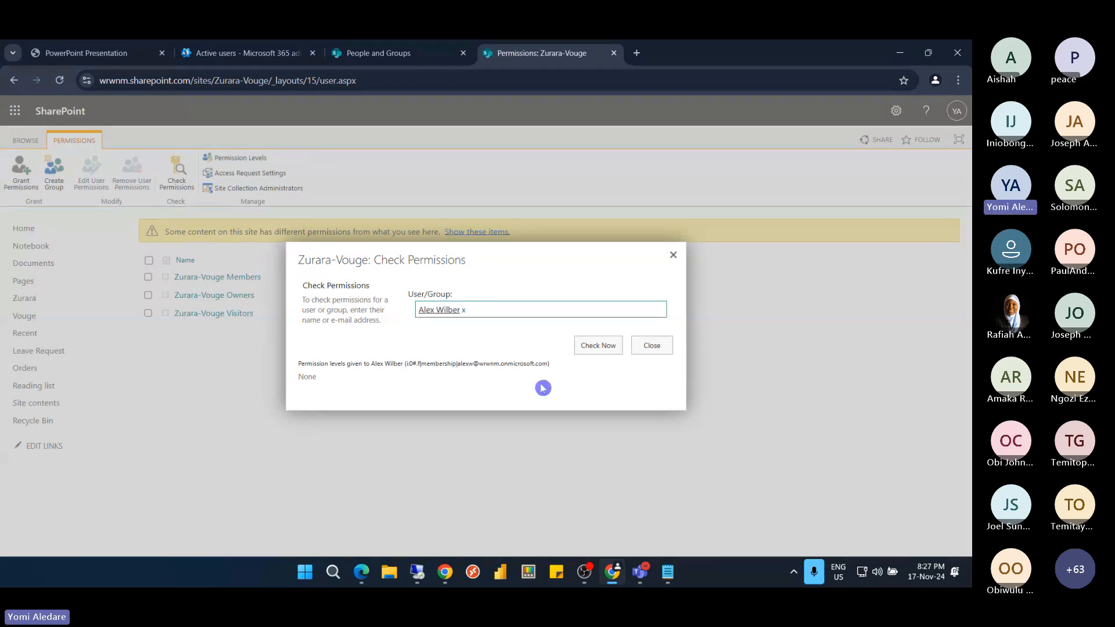
click(592, 348)
click(653, 348)
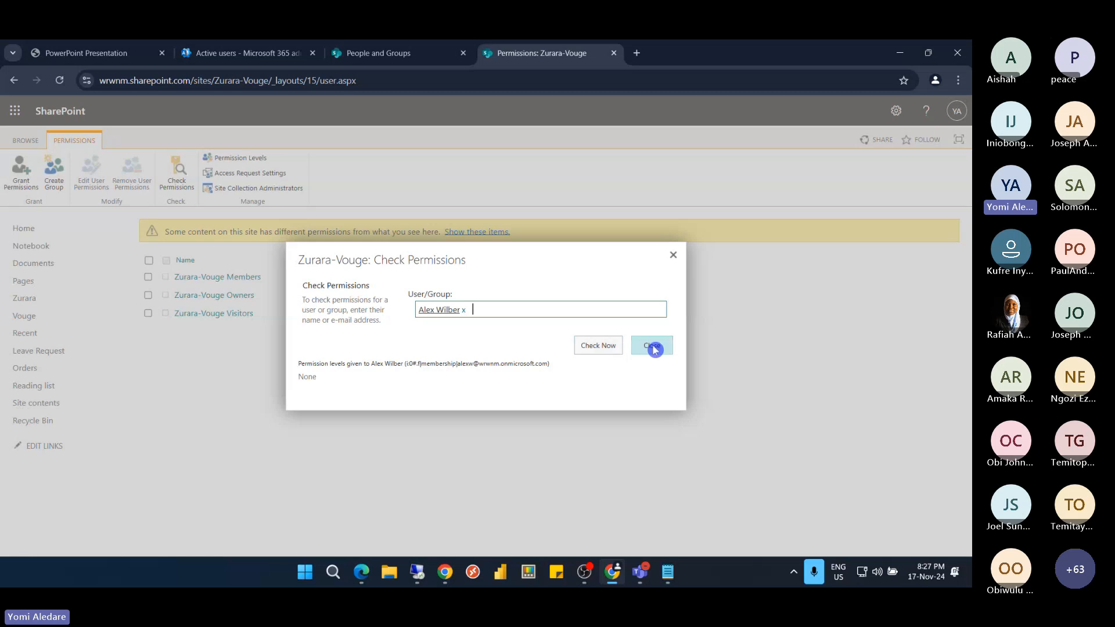
click(653, 346)
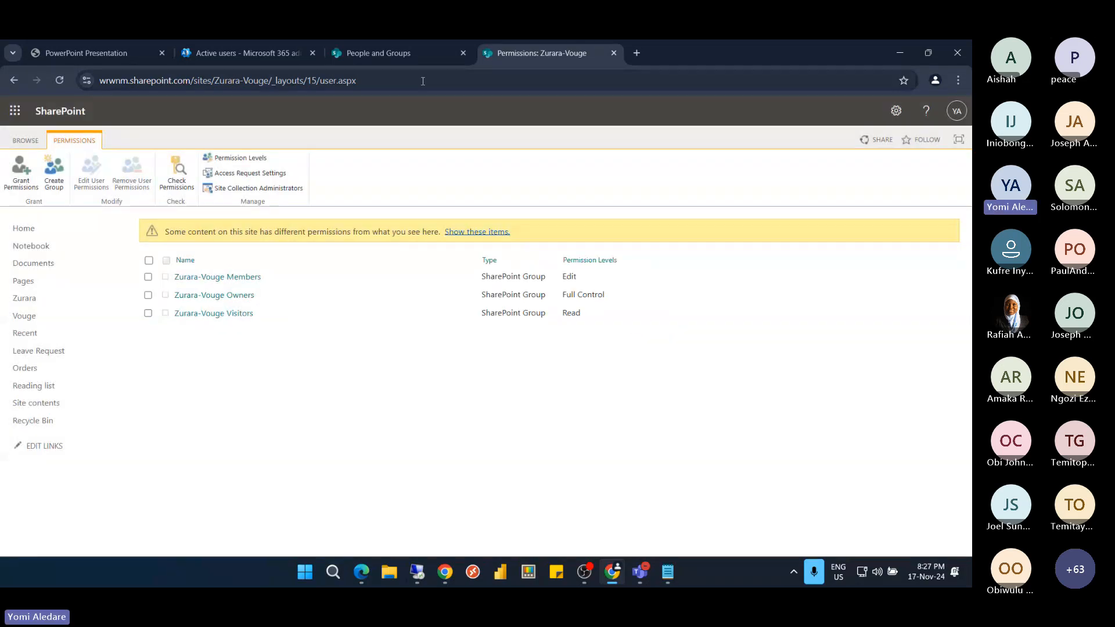
click(411, 52)
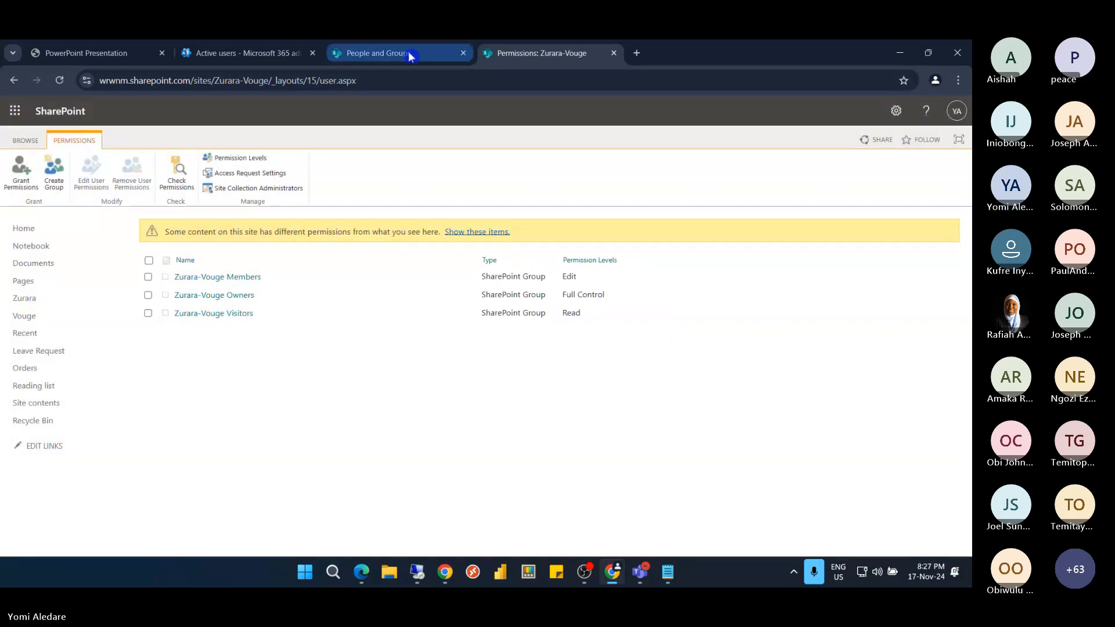
Set MembershipGroupId to 0 in the address to list All People, including Alex Wilber
click(466, 81)
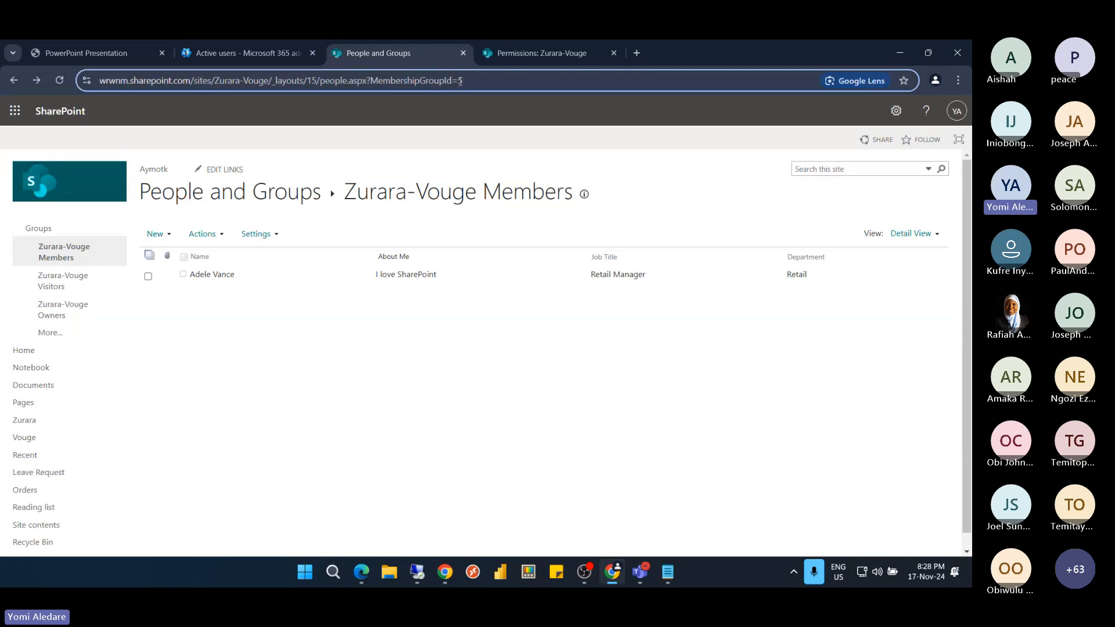
key(shift+Left)
text(0)
key(Return)
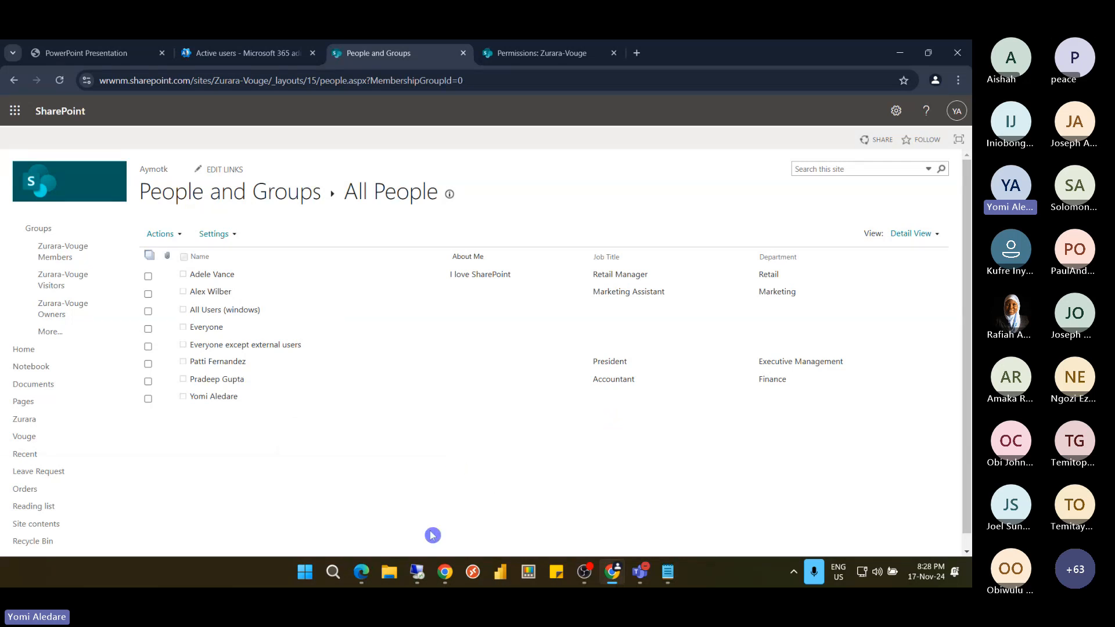
mouse_move(417, 572)
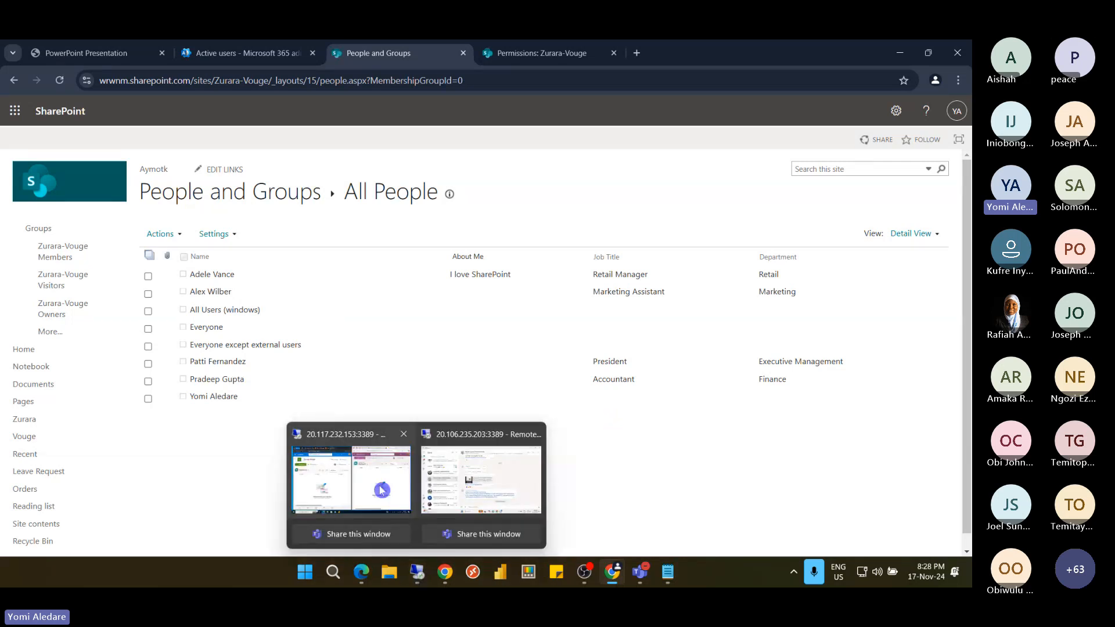
click(394, 513)
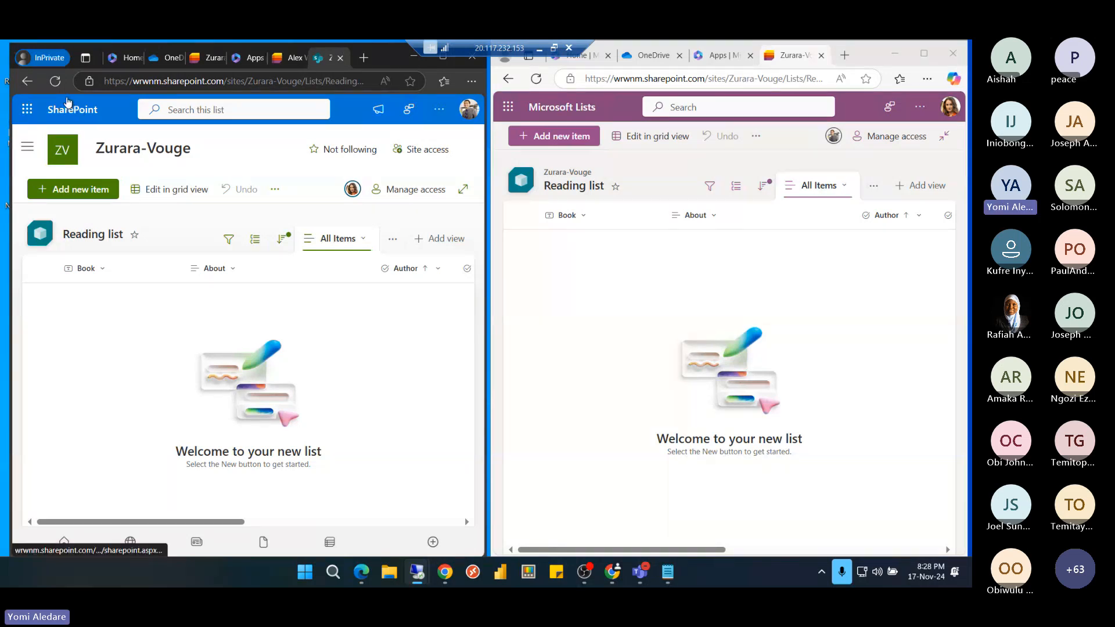
click(69, 108)
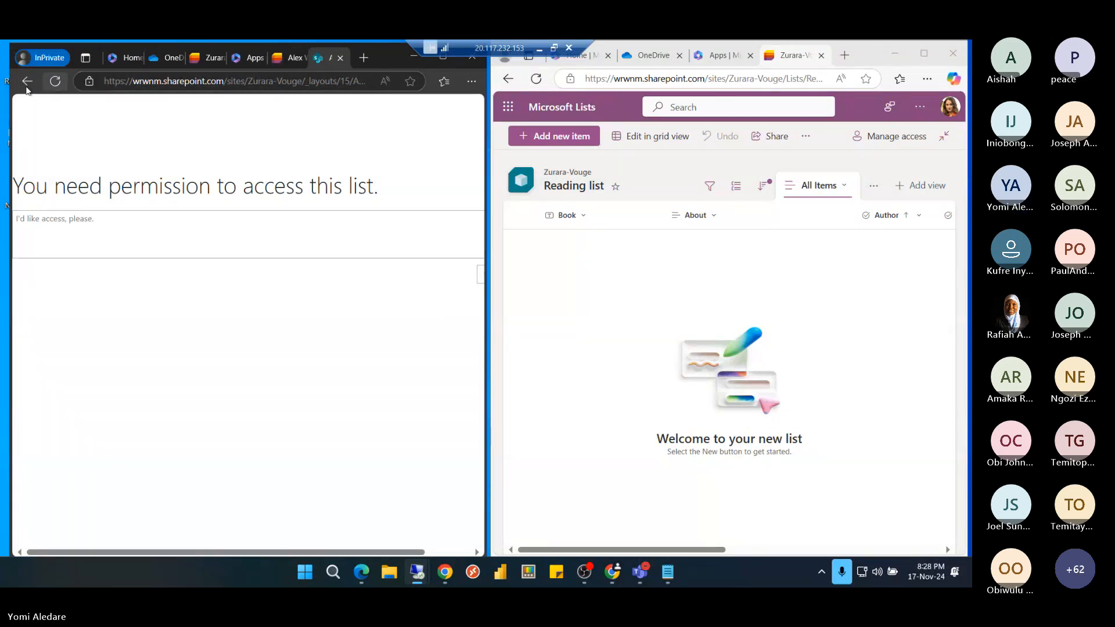
click(27, 81)
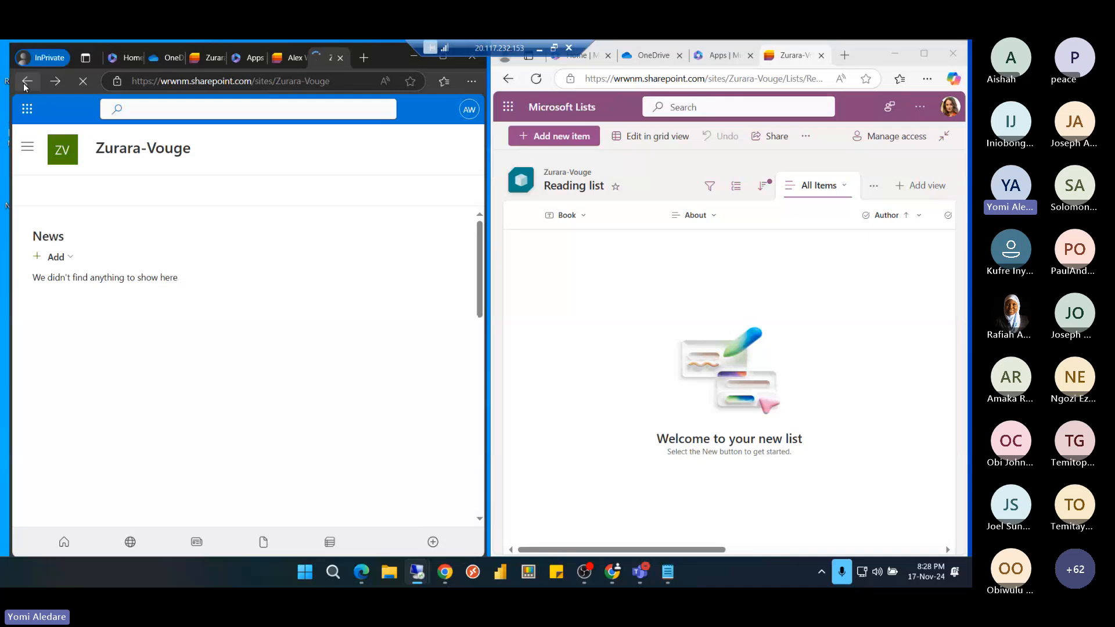
click(26, 83)
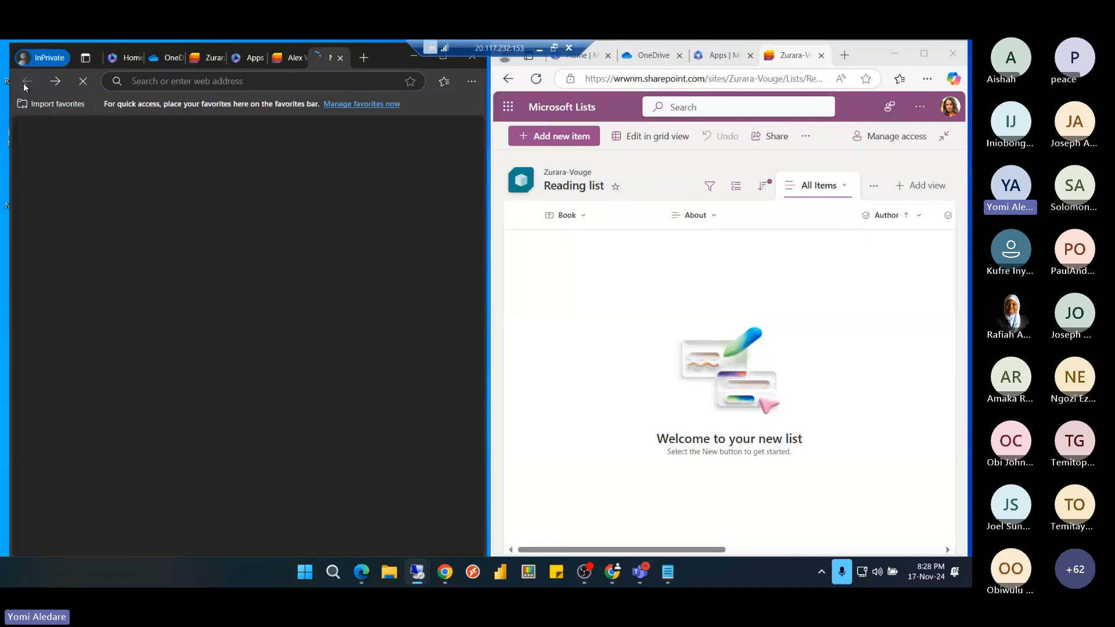
click(55, 83)
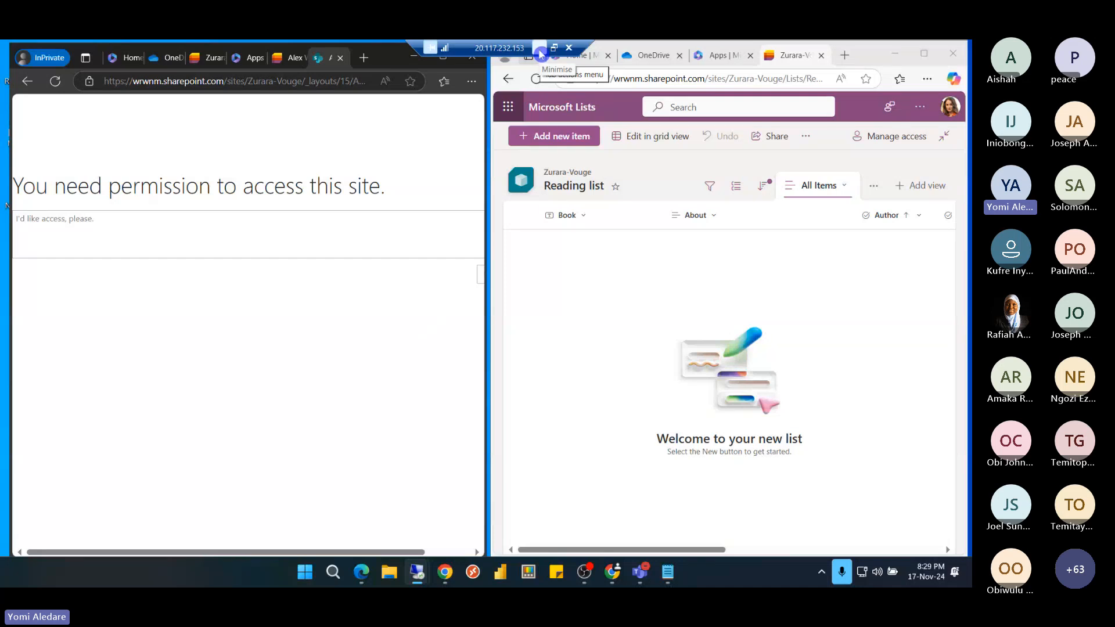
click(540, 55)
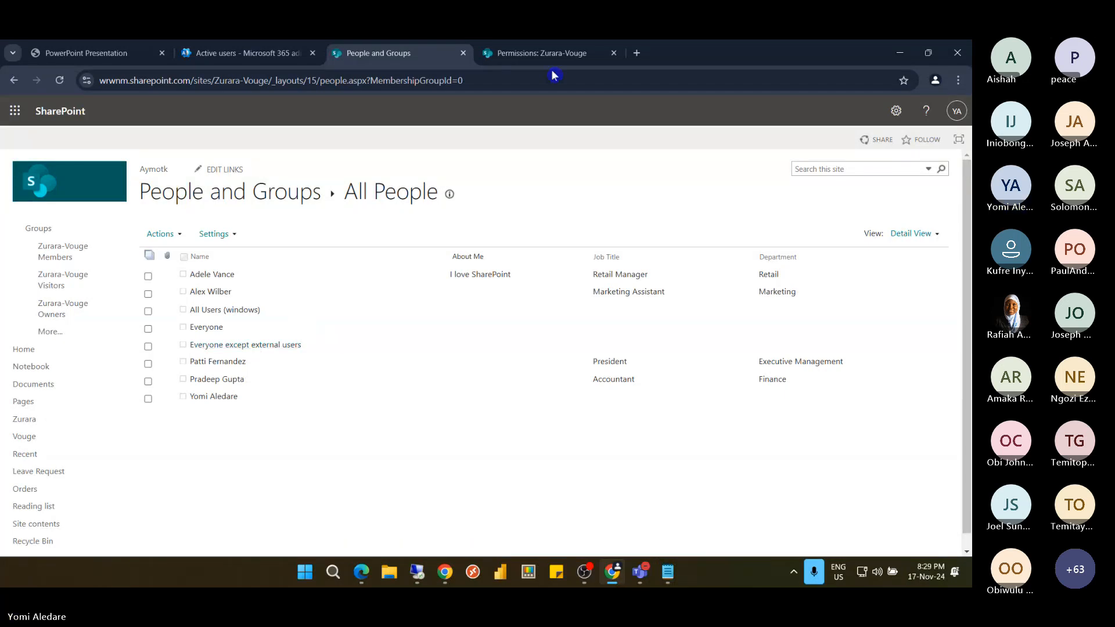
Start granting site permissions and add Everyone except external users as the invitee
click(535, 56)
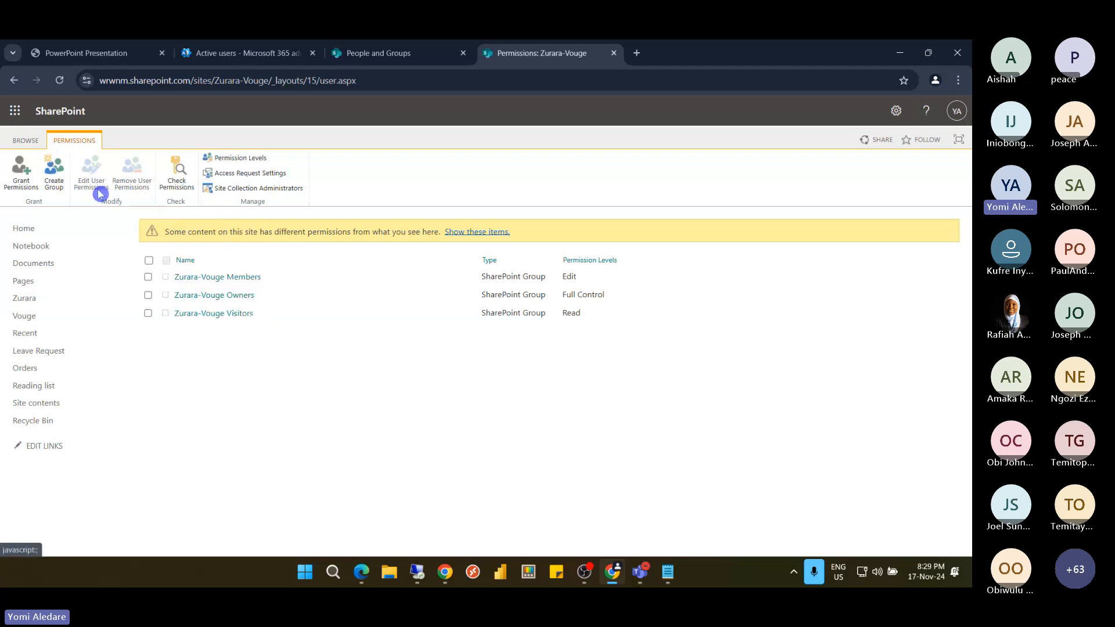
click(31, 186)
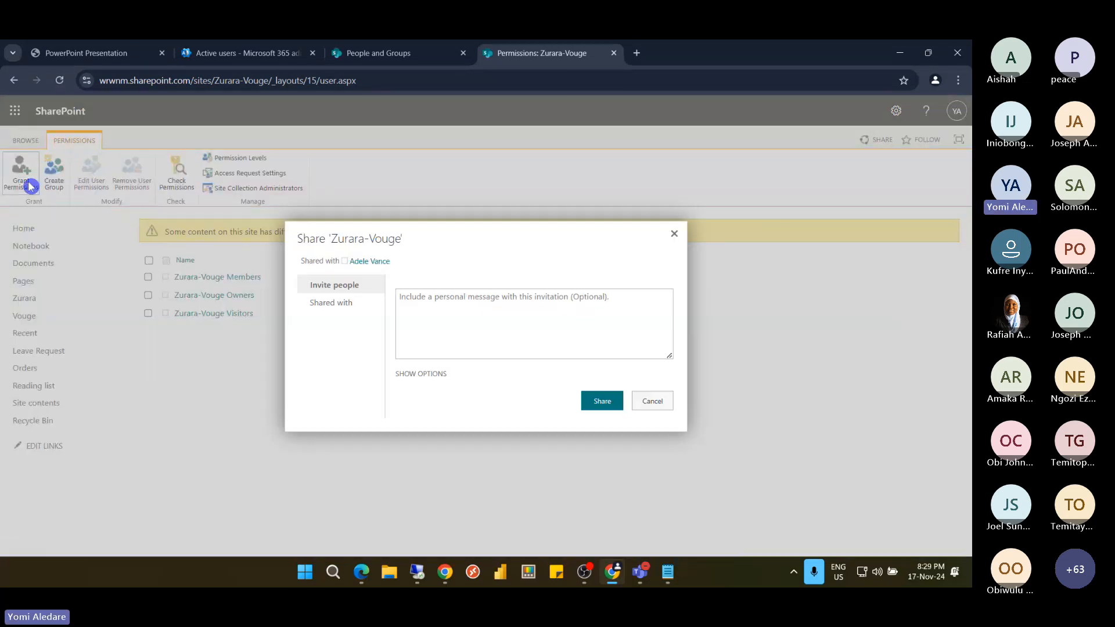
click(434, 278)
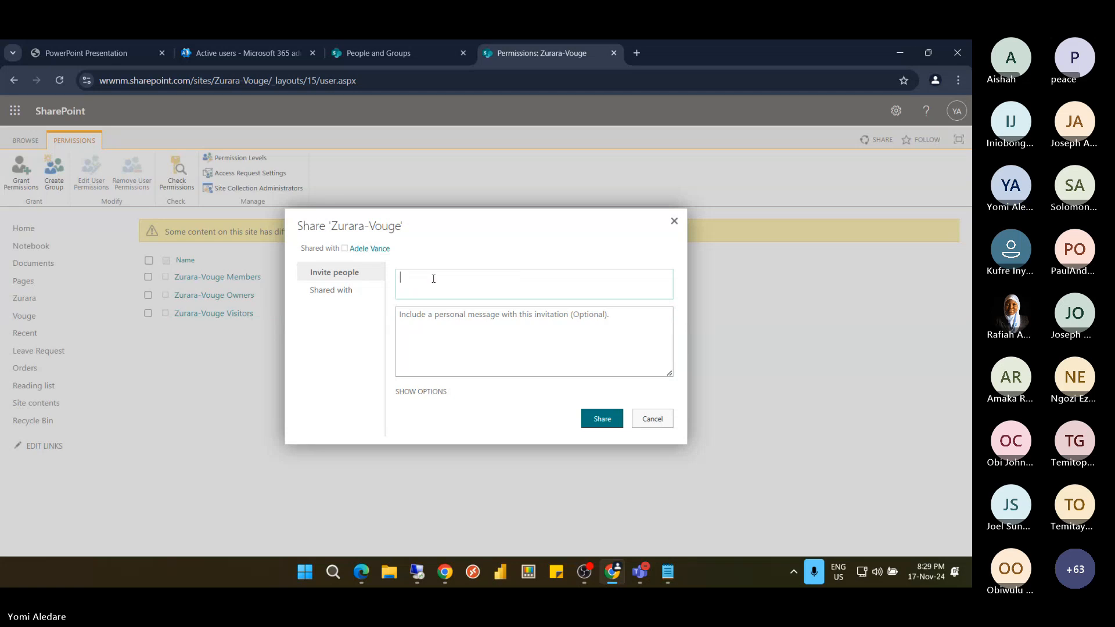
text(ev)
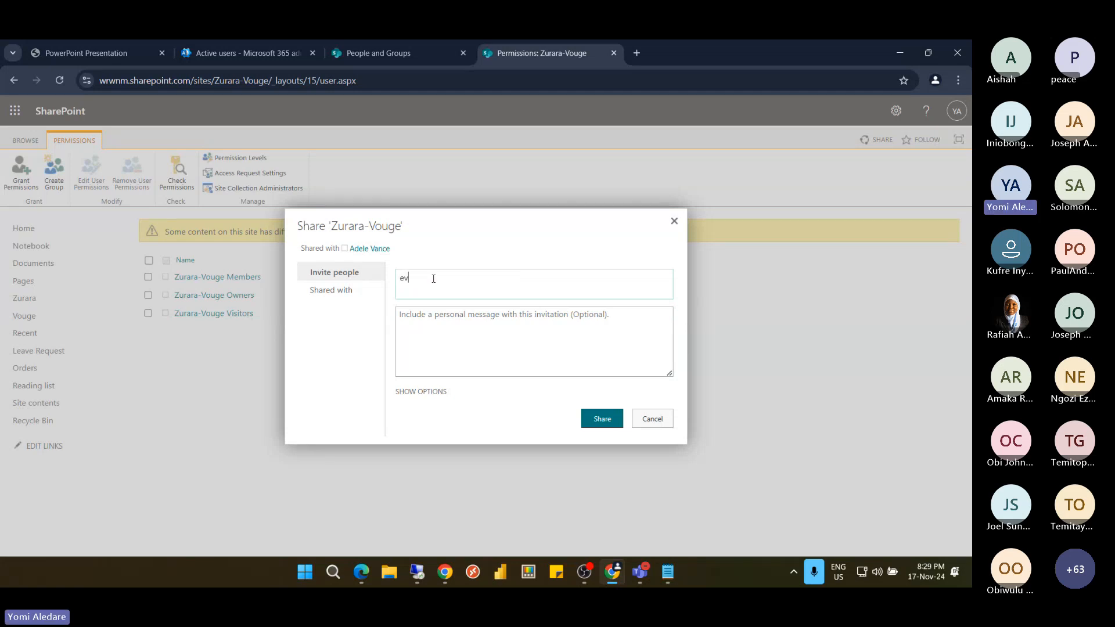
text(e)
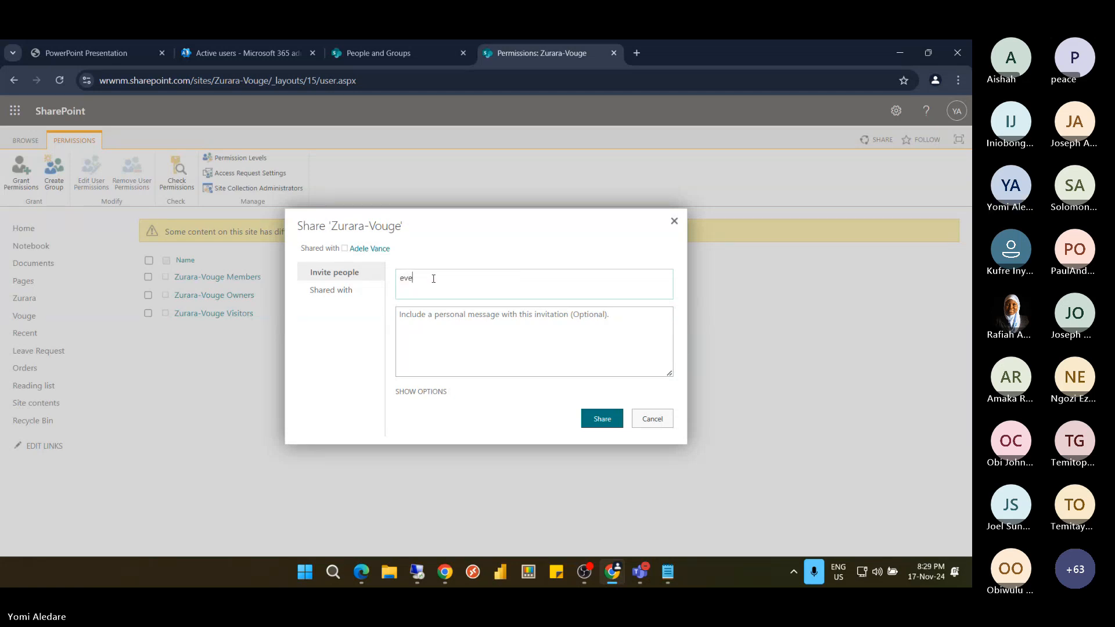
text(ry)
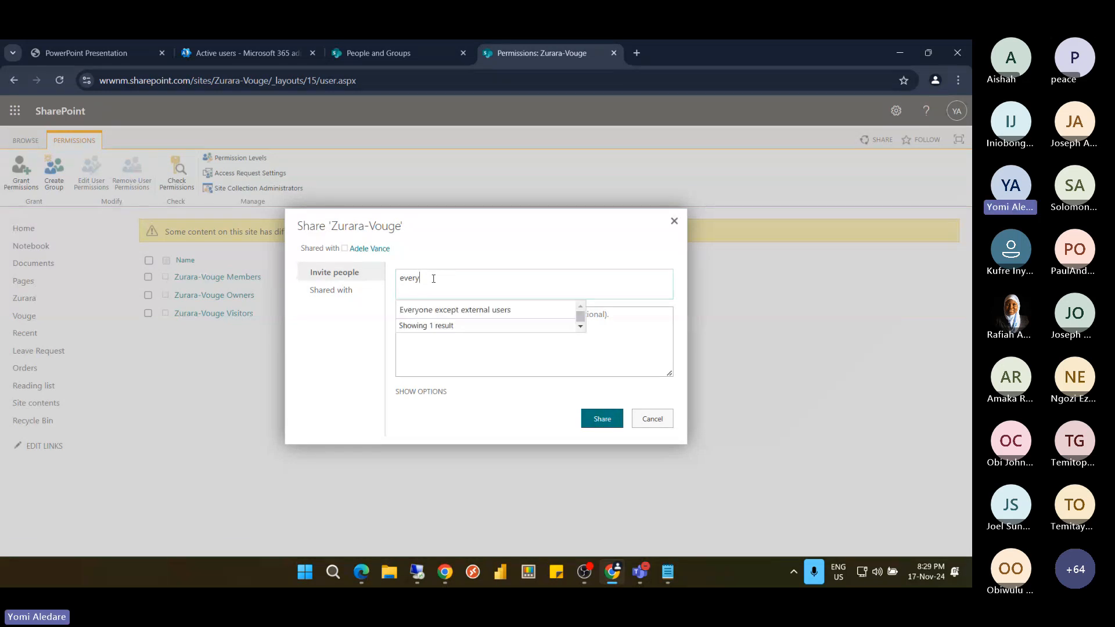
click(443, 311)
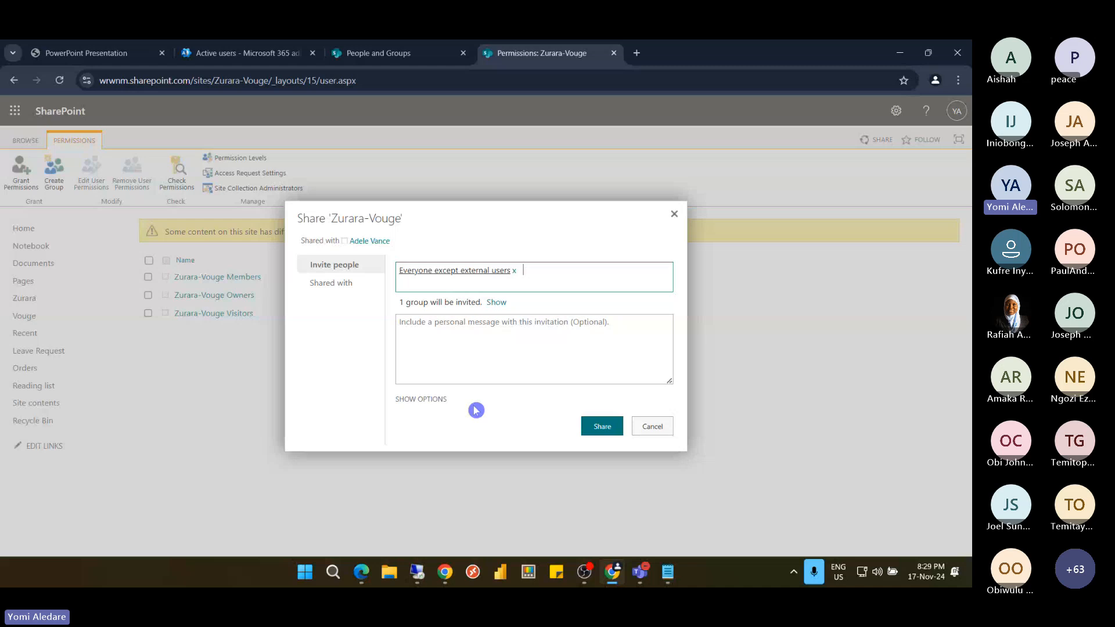
Choose the Zurara-Vouge Visitors [Read] permission level and share the site
click(435, 400)
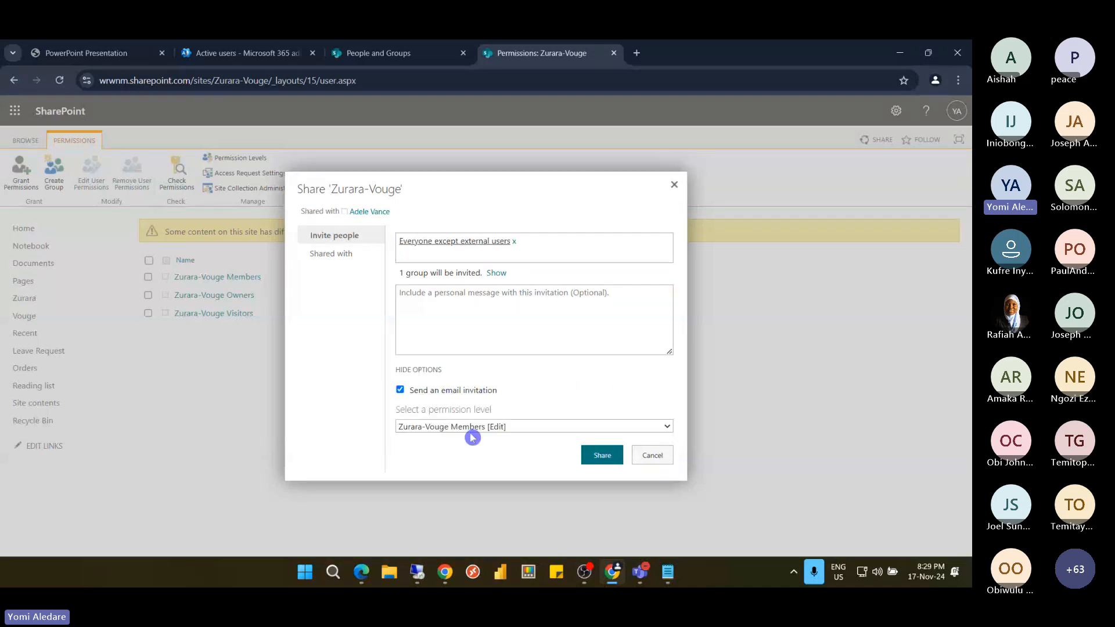
click(503, 428)
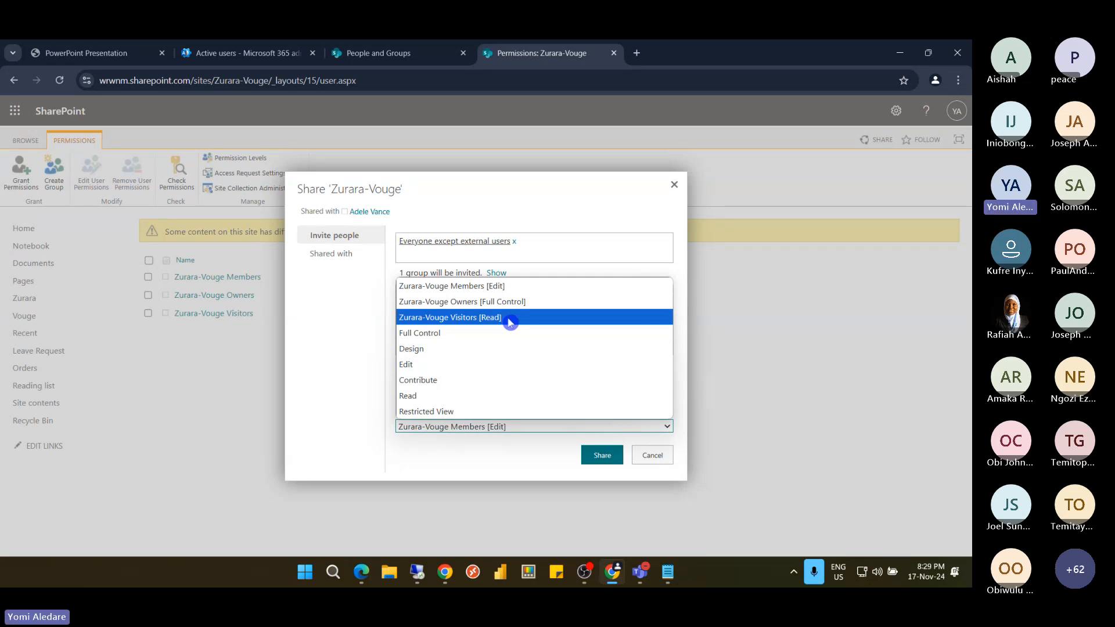
click(510, 320)
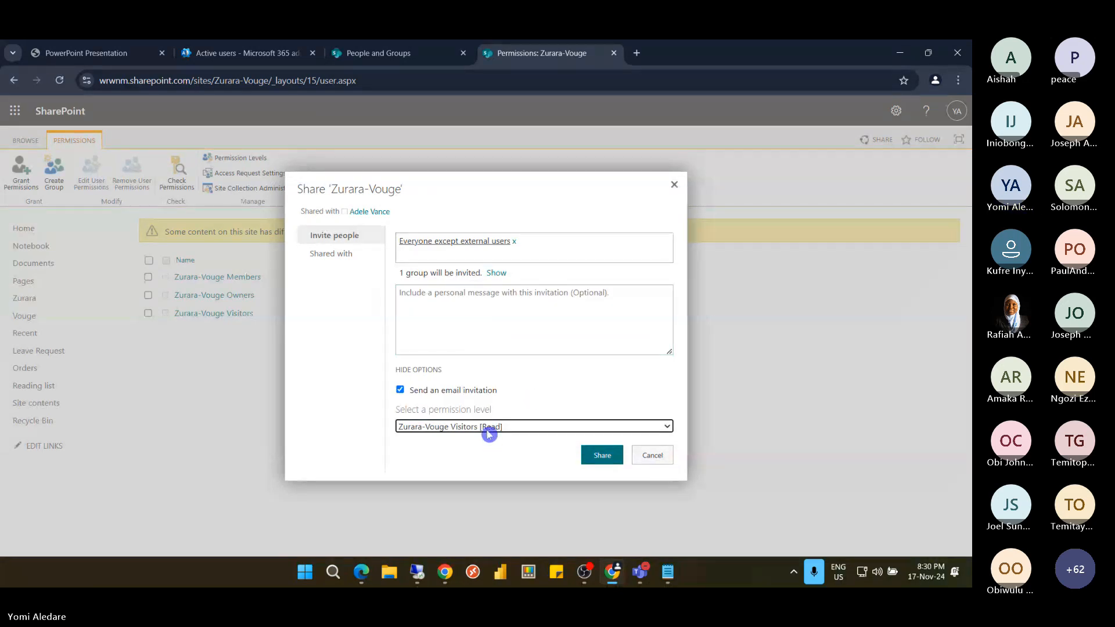
click(615, 461)
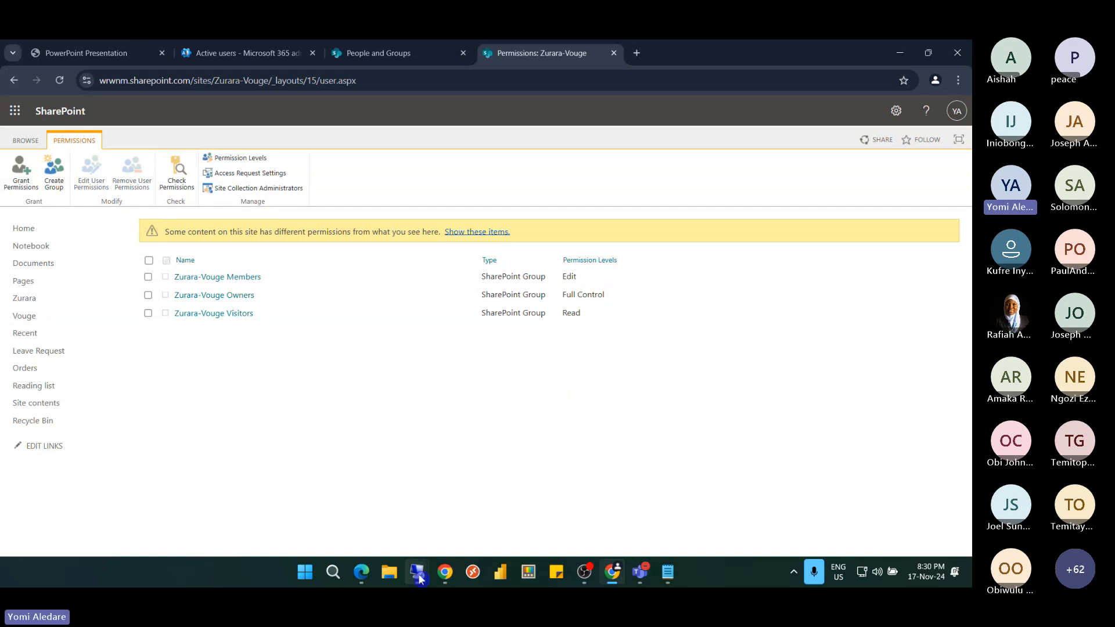
mouse_move(417, 572)
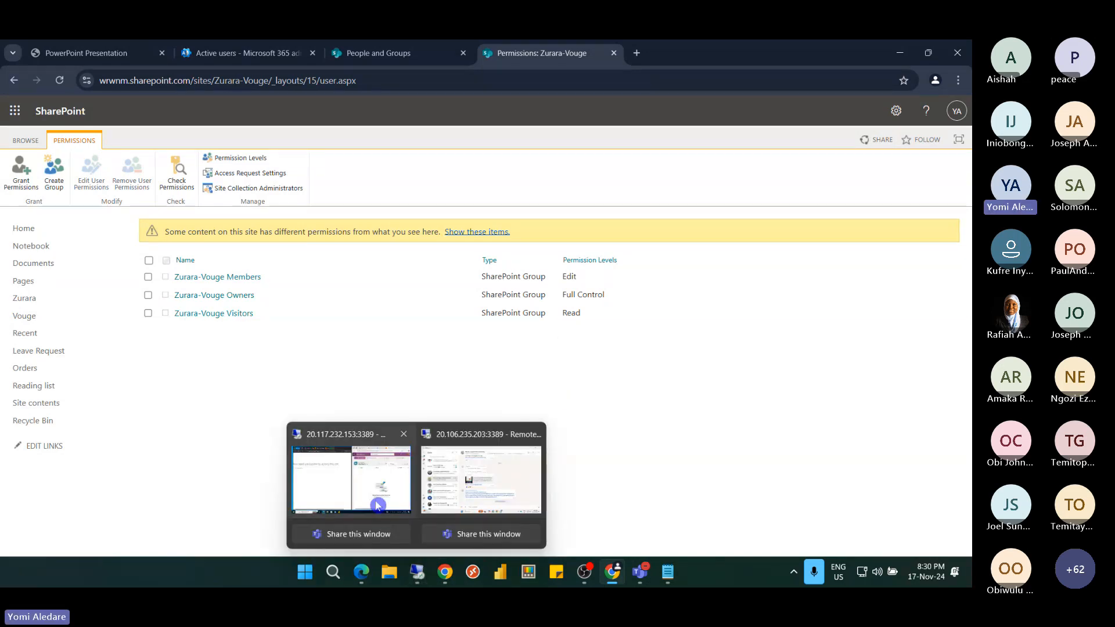
click(378, 505)
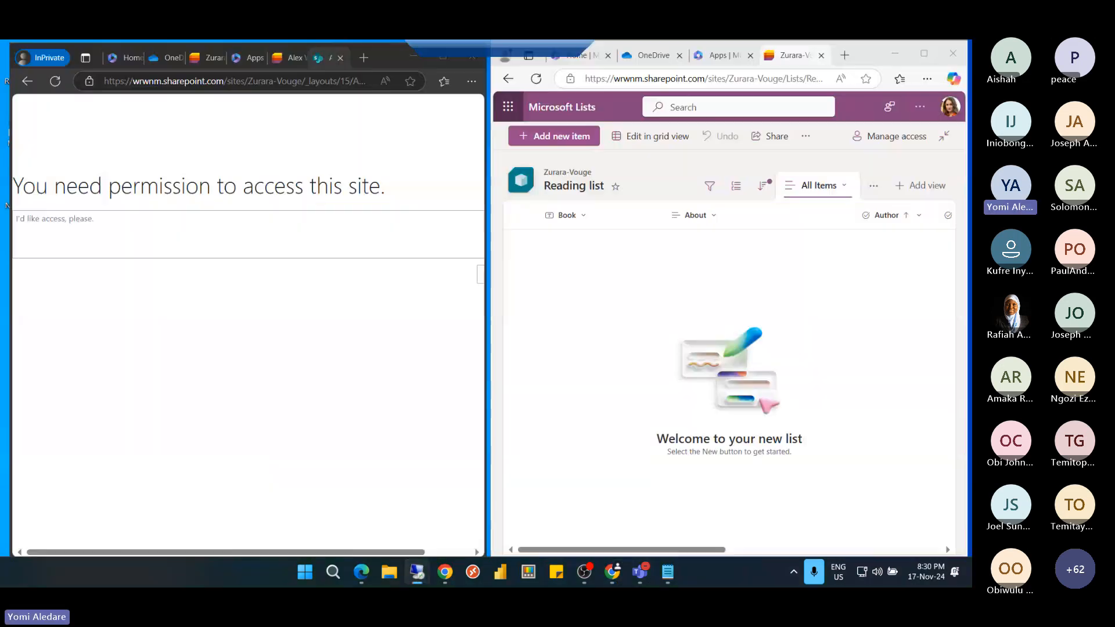
click(56, 81)
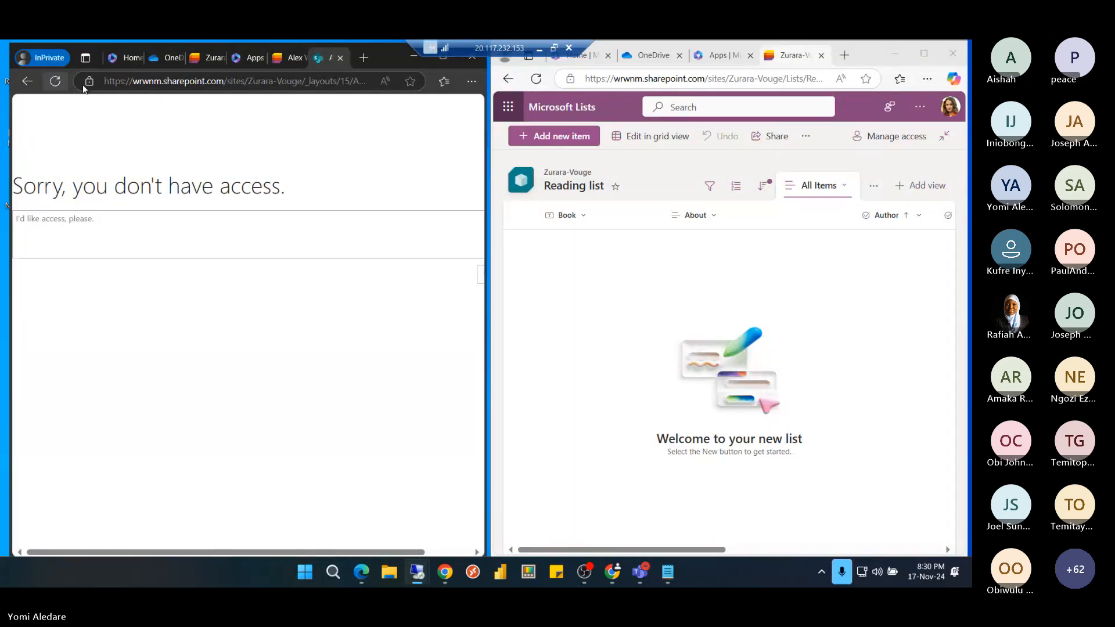
click(178, 82)
key(Return)
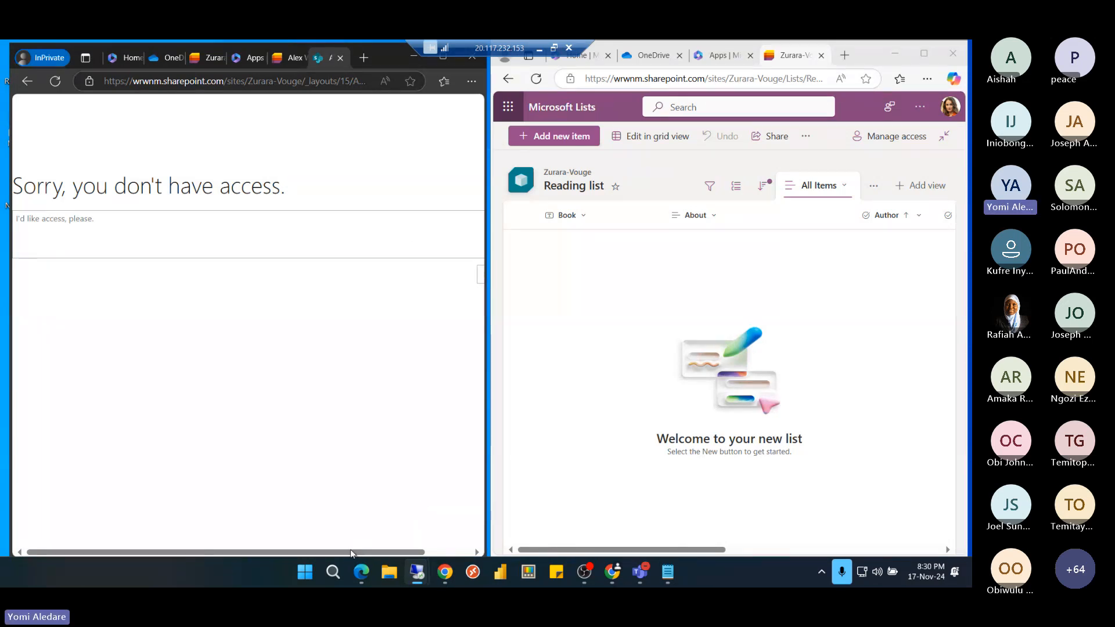
drag(351, 553, 401, 555)
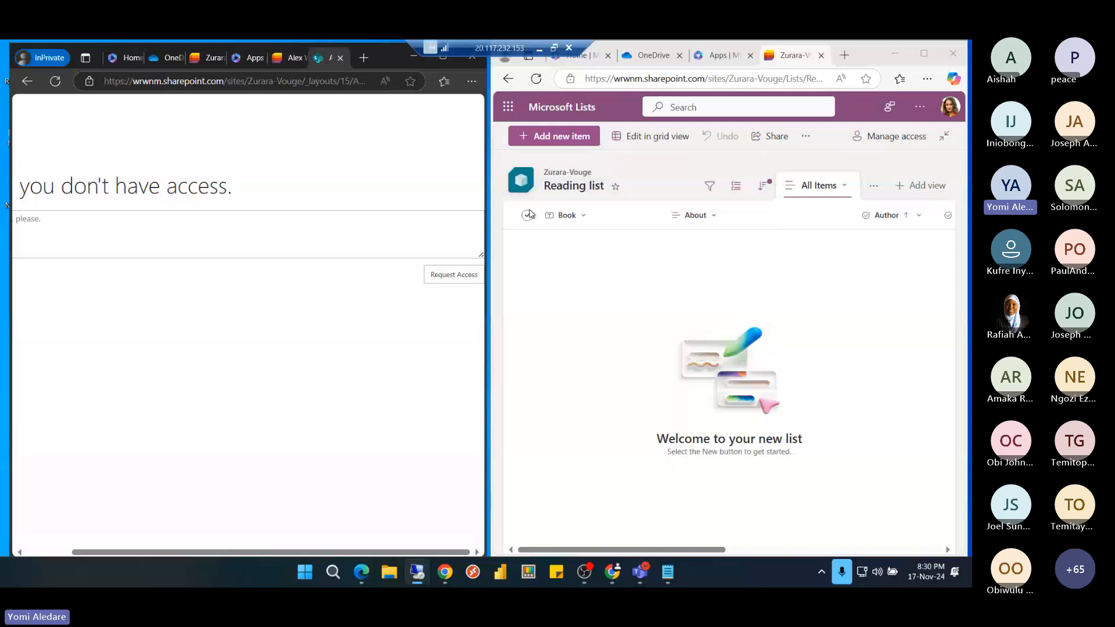
click(540, 48)
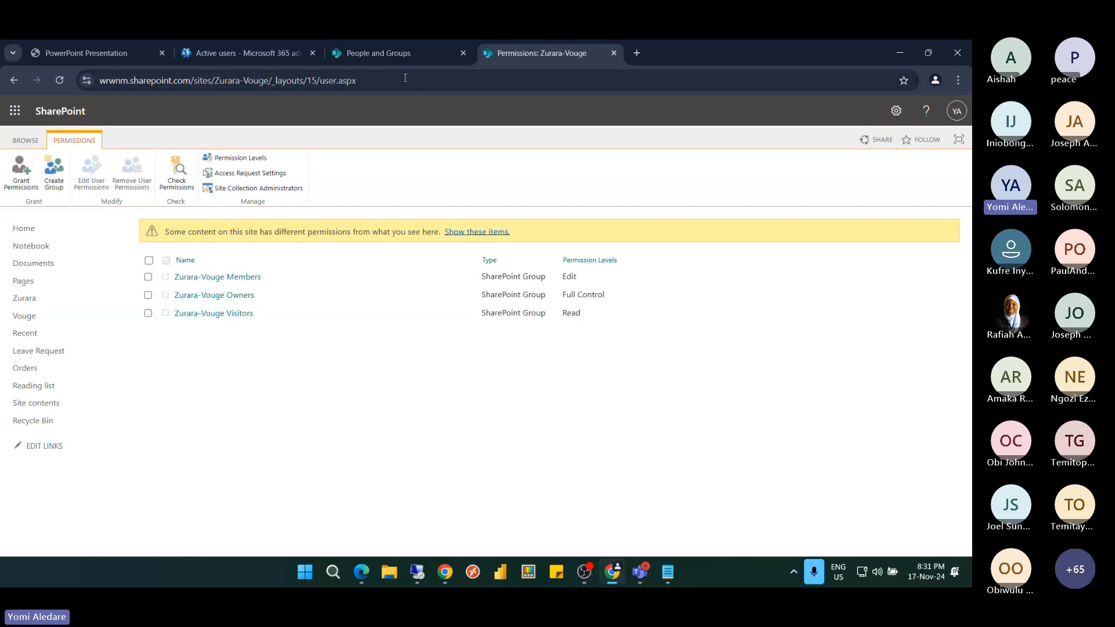
Reload the All People list and delete the Marketing Assistant user from the site collection
click(395, 54)
click(475, 83)
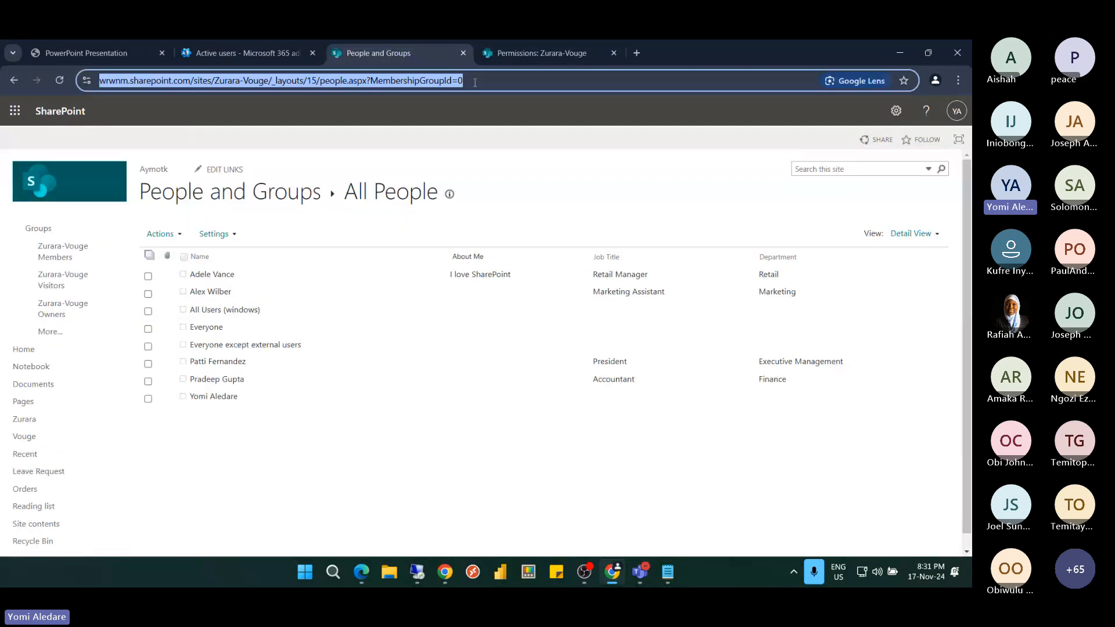
key(Return)
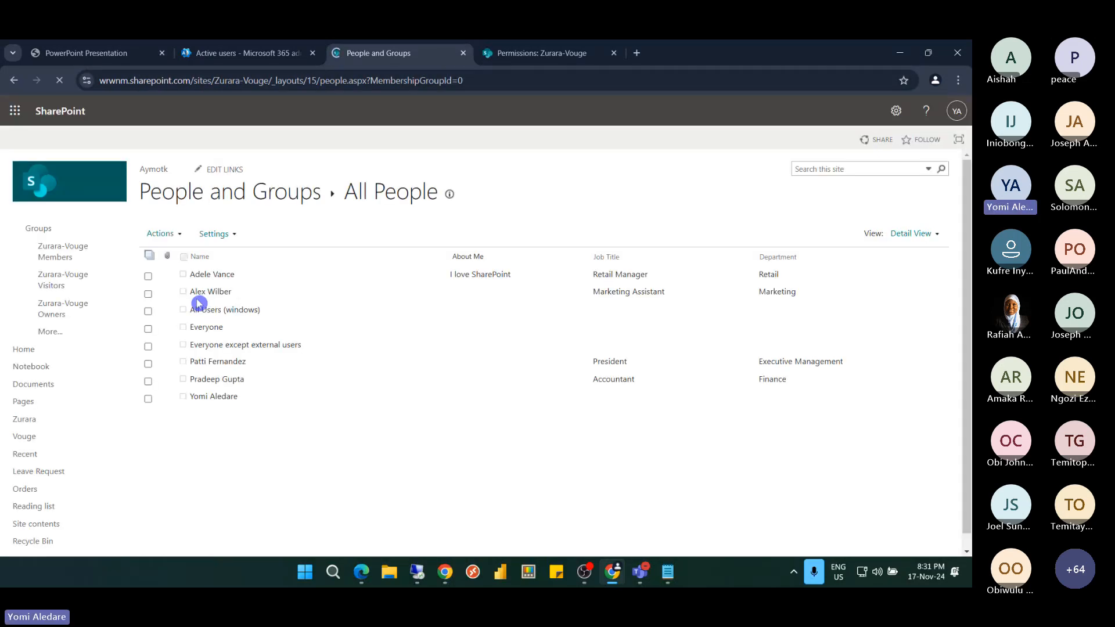
click(148, 294)
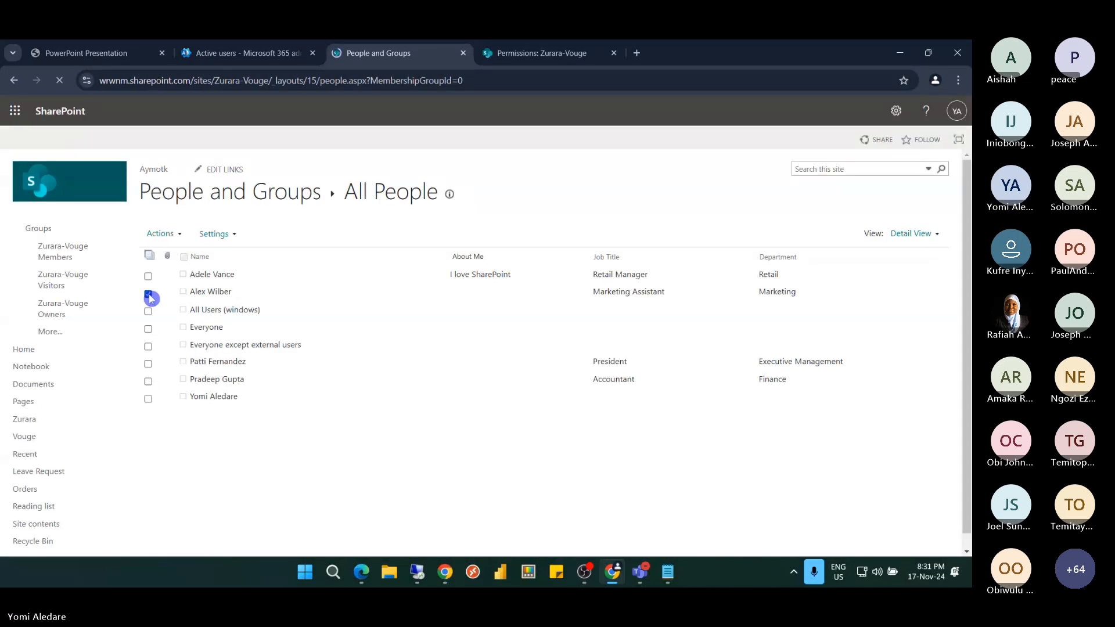
click(224, 235)
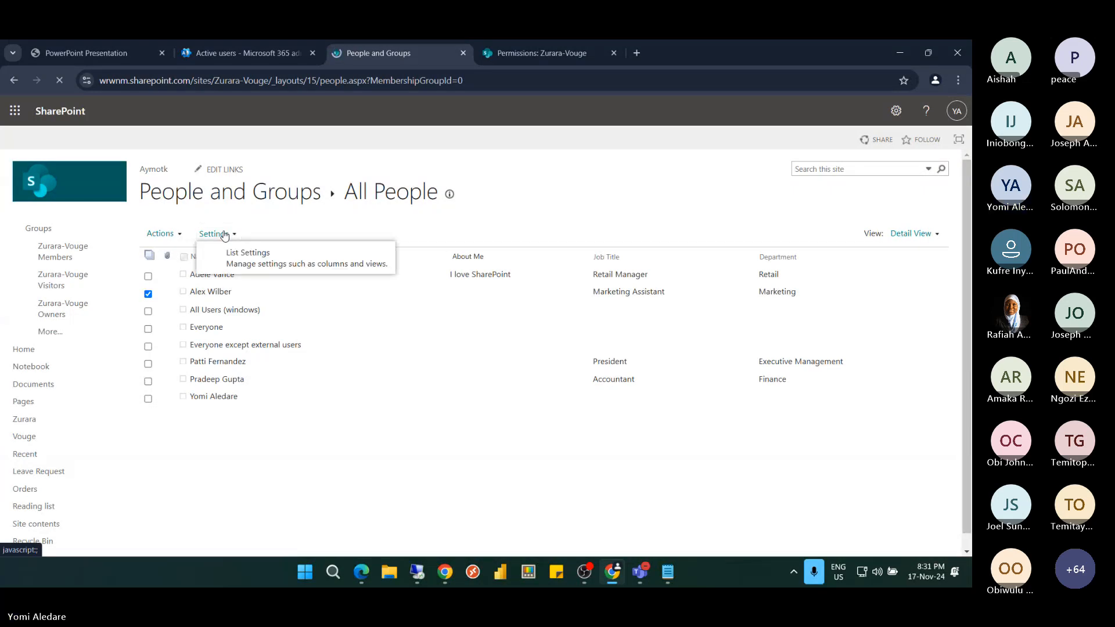
click(164, 235)
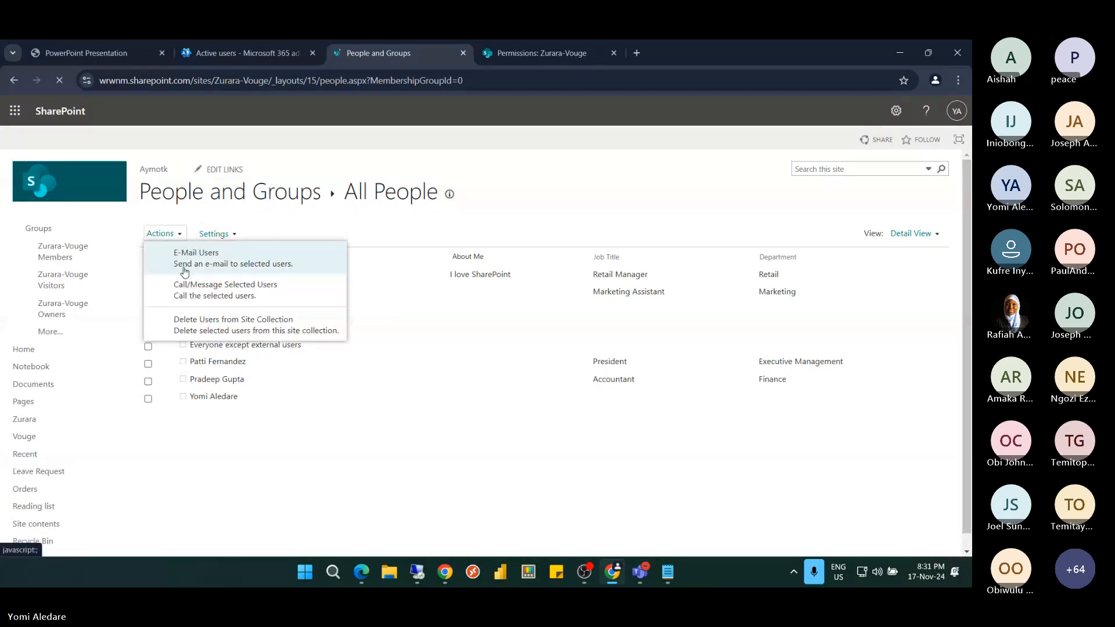
click(207, 324)
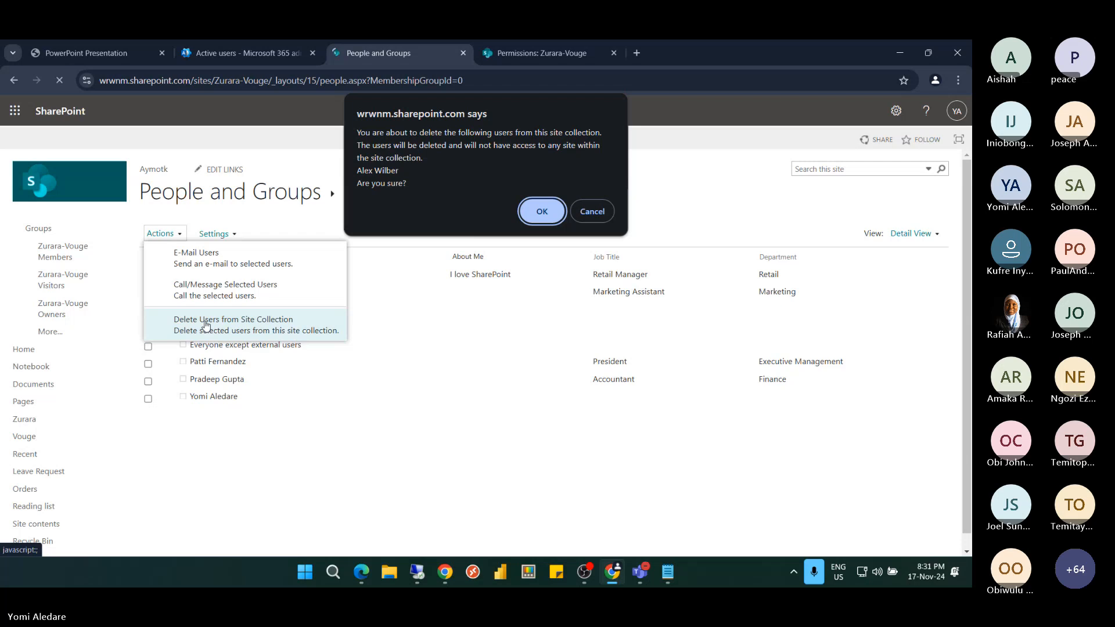
click(538, 214)
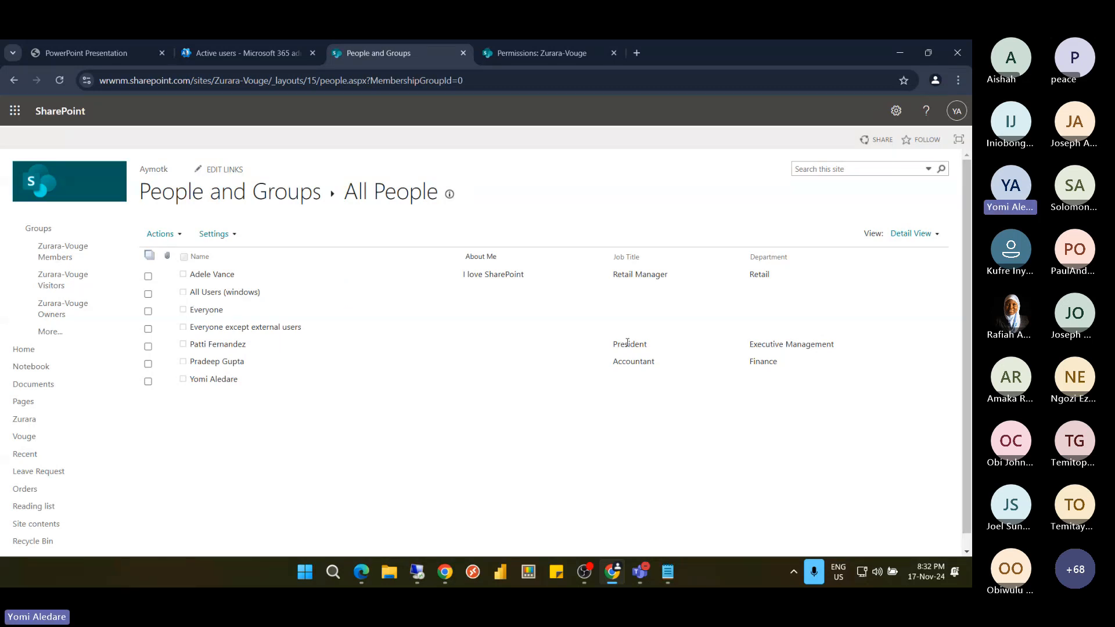
Reload the All People list to confirm seven entries remain
click(60, 81)
click(531, 194)
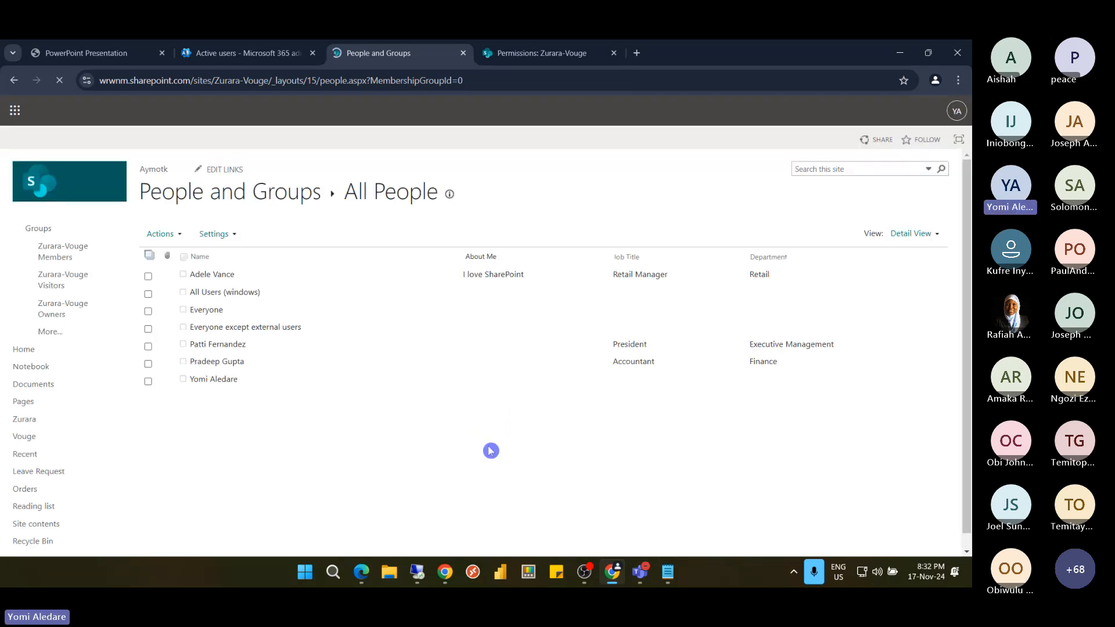
mouse_move(420, 573)
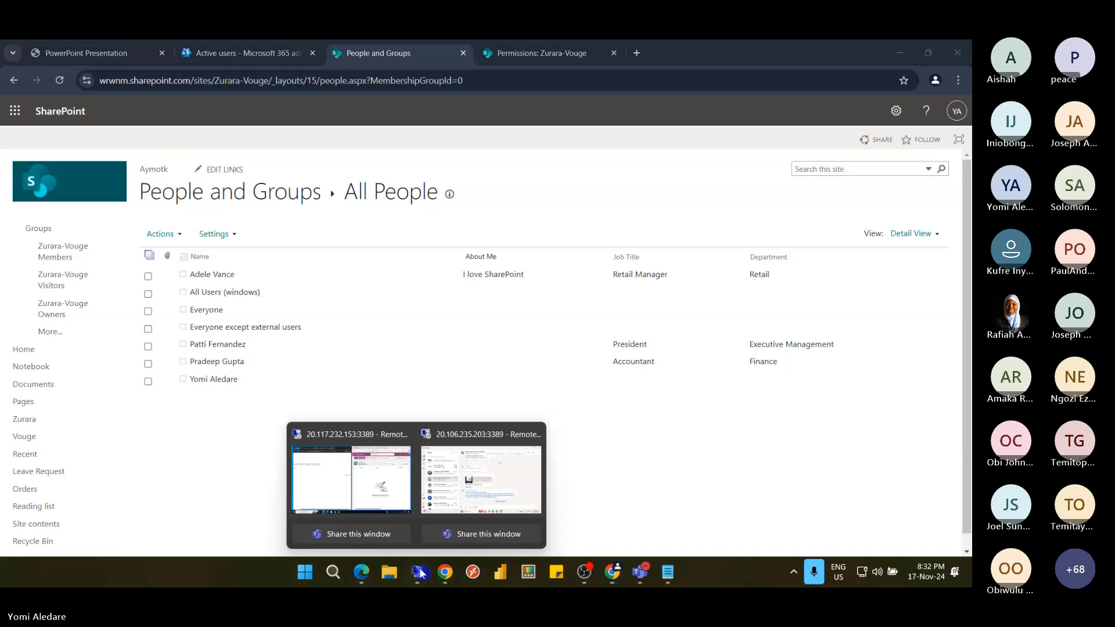
In the remote session, retry the access-denied page, then close that tab
click(385, 491)
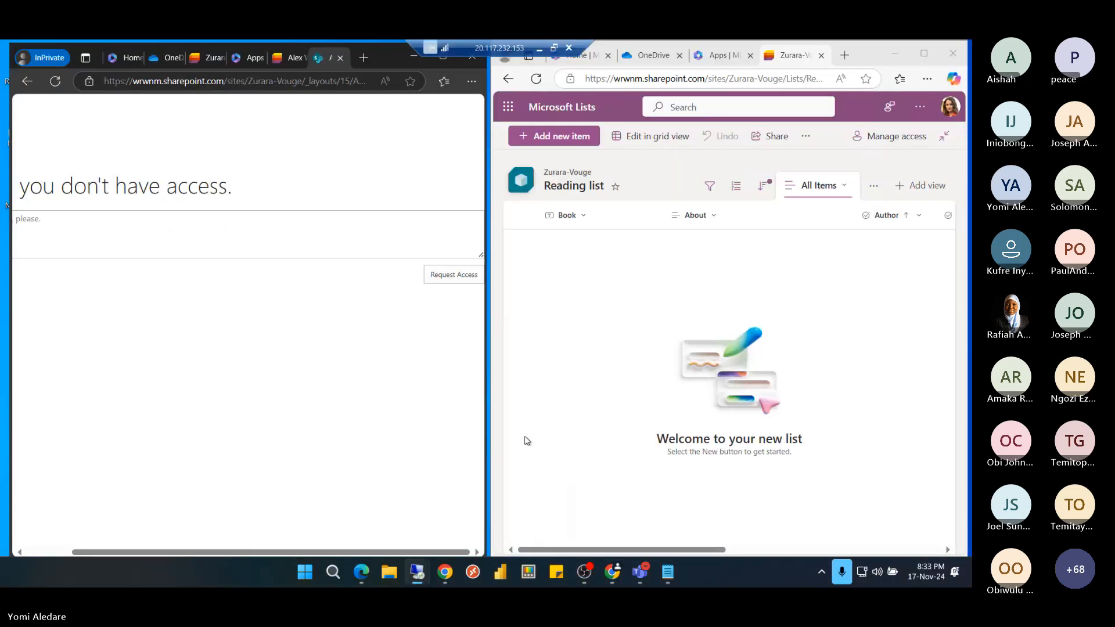
click(54, 82)
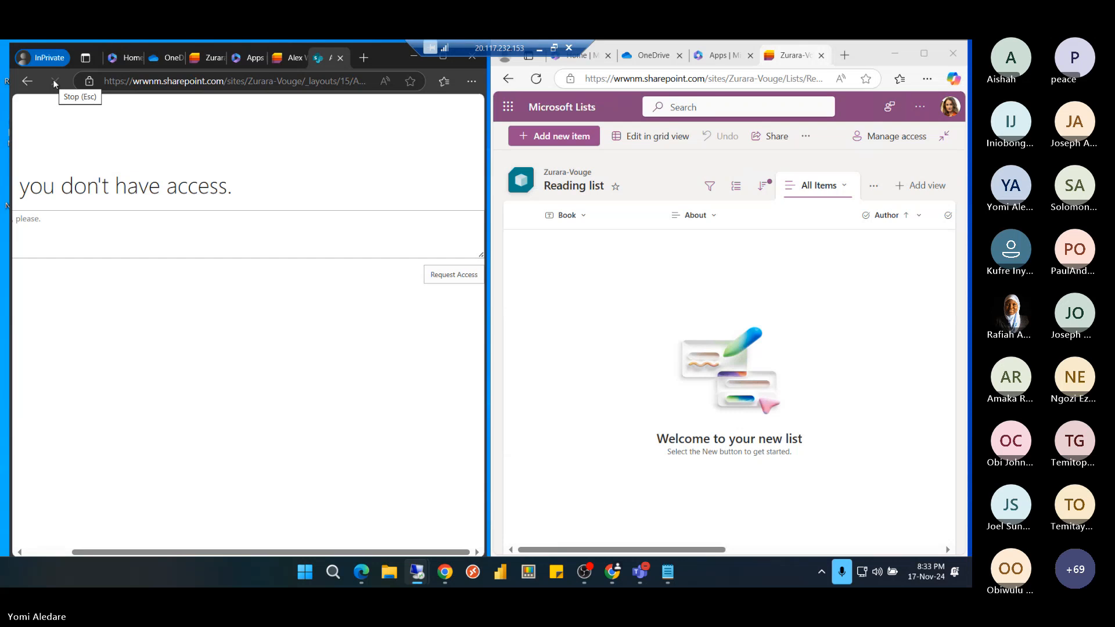
click(55, 82)
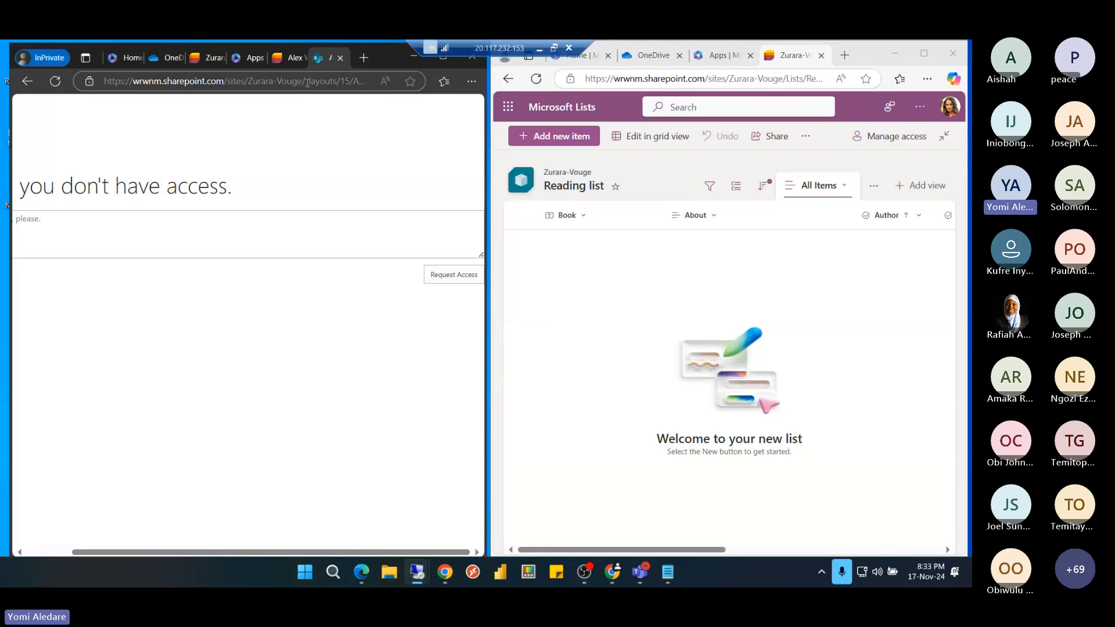
click(307, 82)
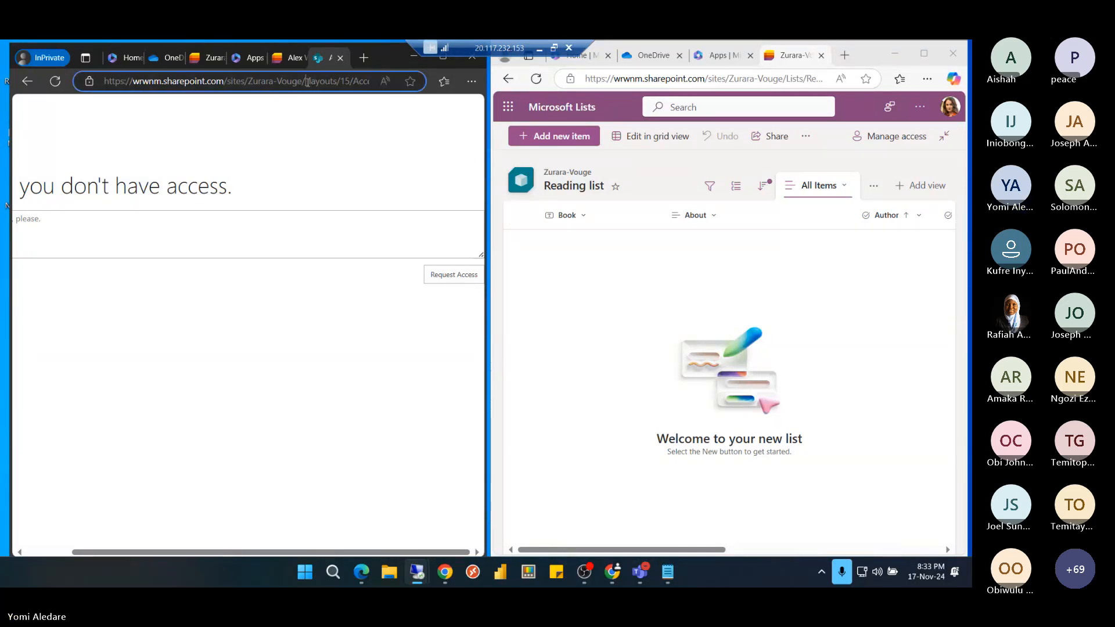
click(307, 83)
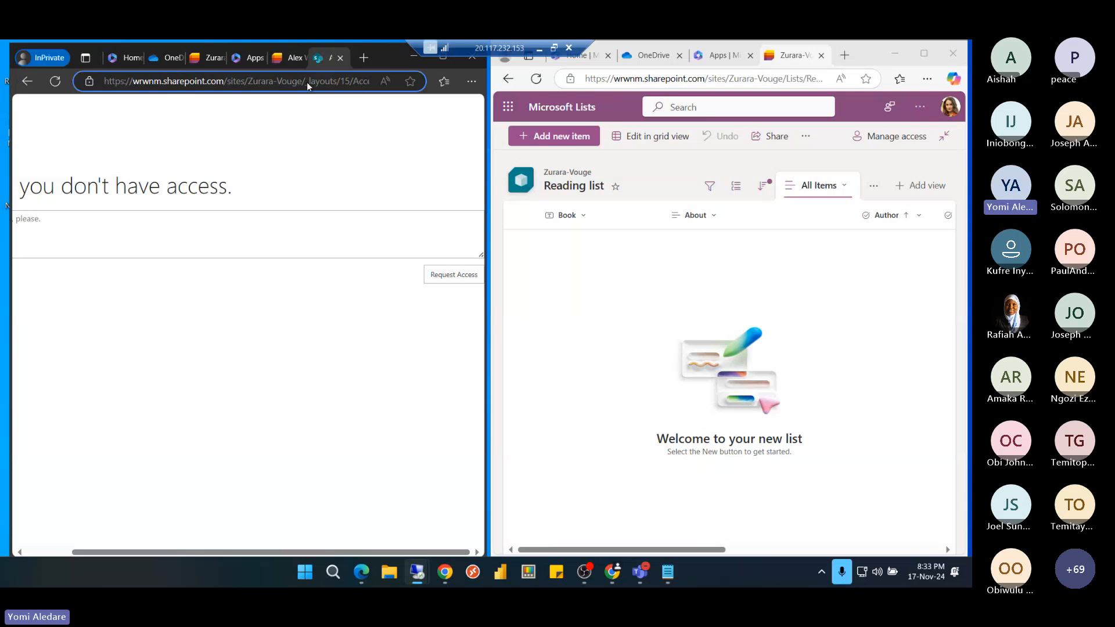
key(ctrl+a)
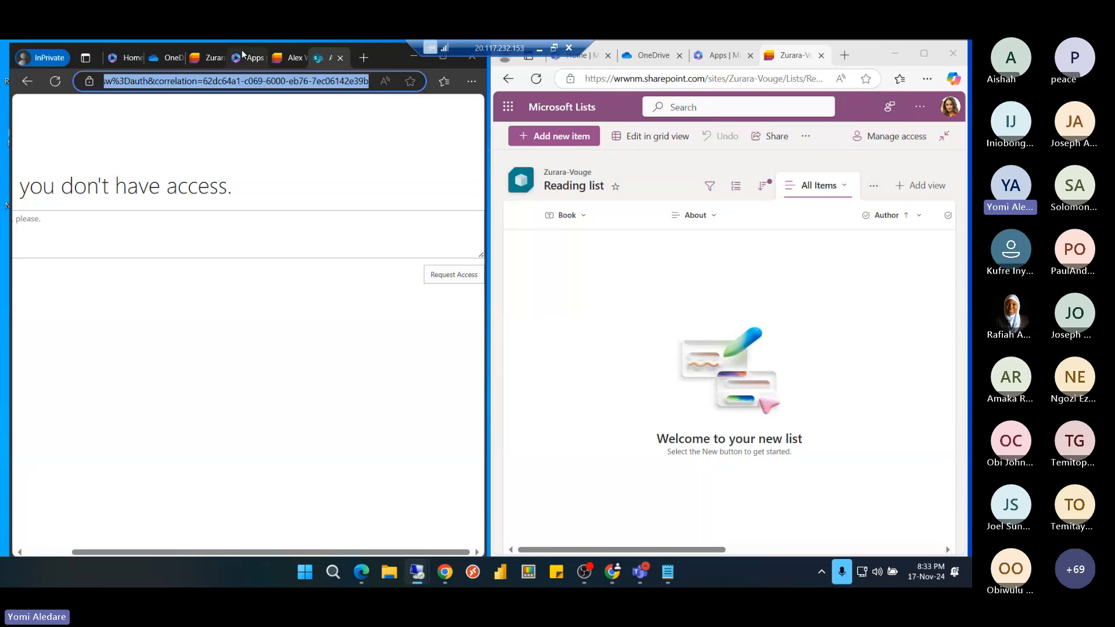
key(Home)
key(Delete)
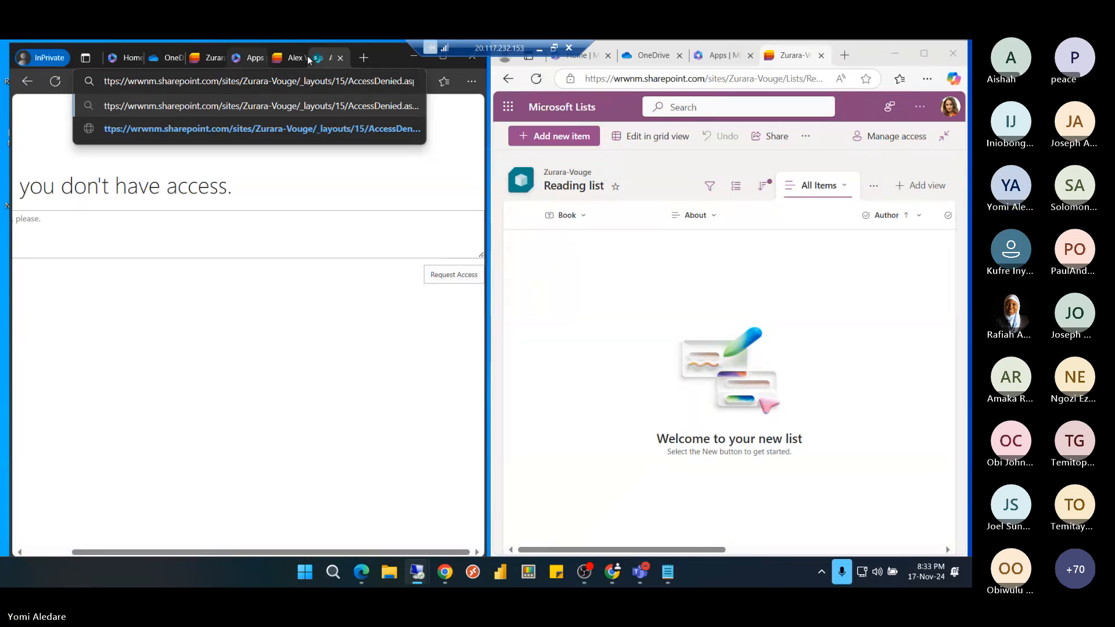
click(341, 59)
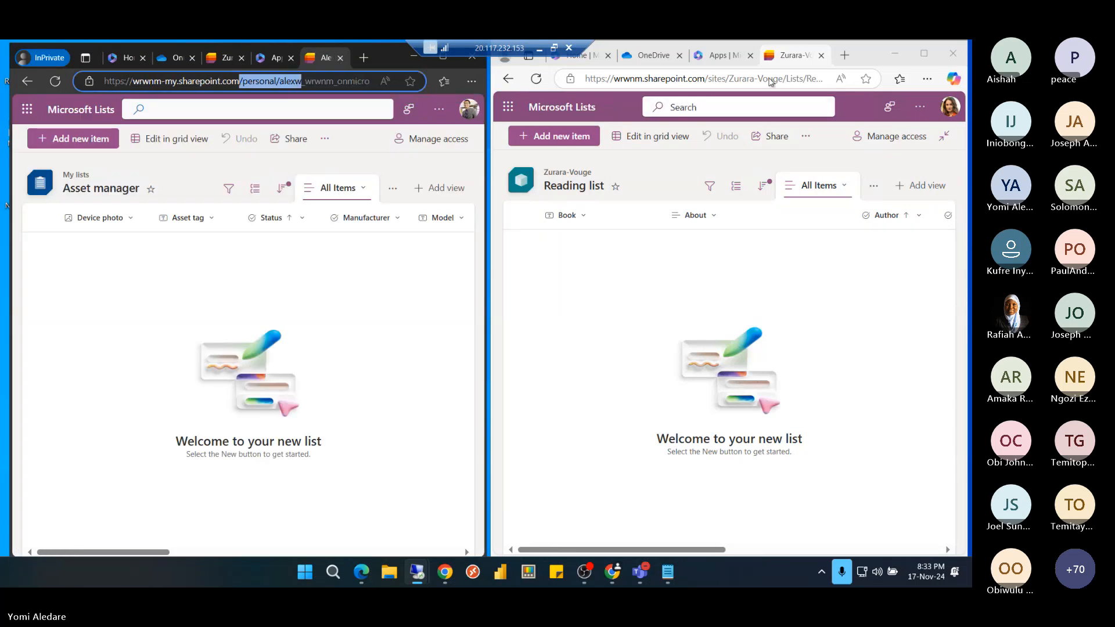
Copy the Zurara-Vouge site address and load it in a new InPrivate tab of the remote browser
click(780, 78)
click(780, 78)
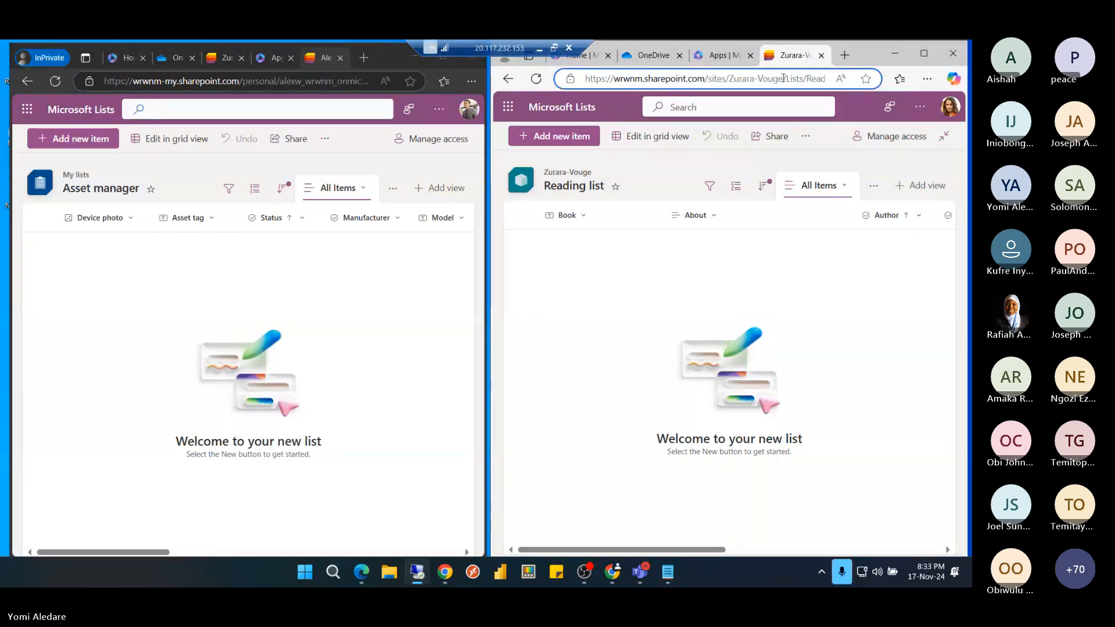
key(shift+Home)
key(ctrl+c)
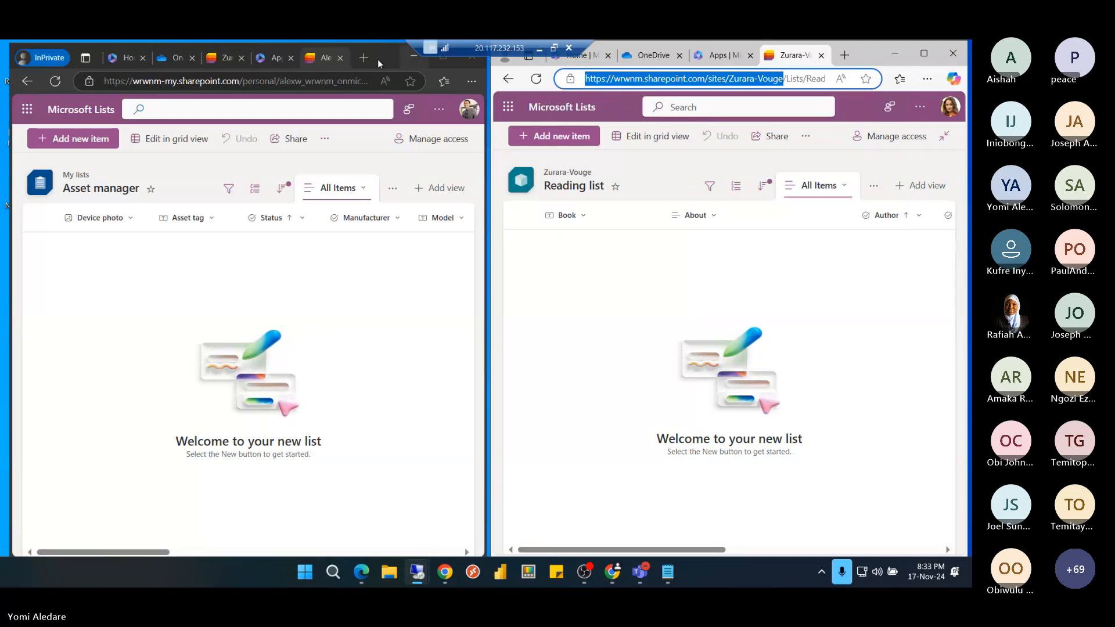
click(363, 60)
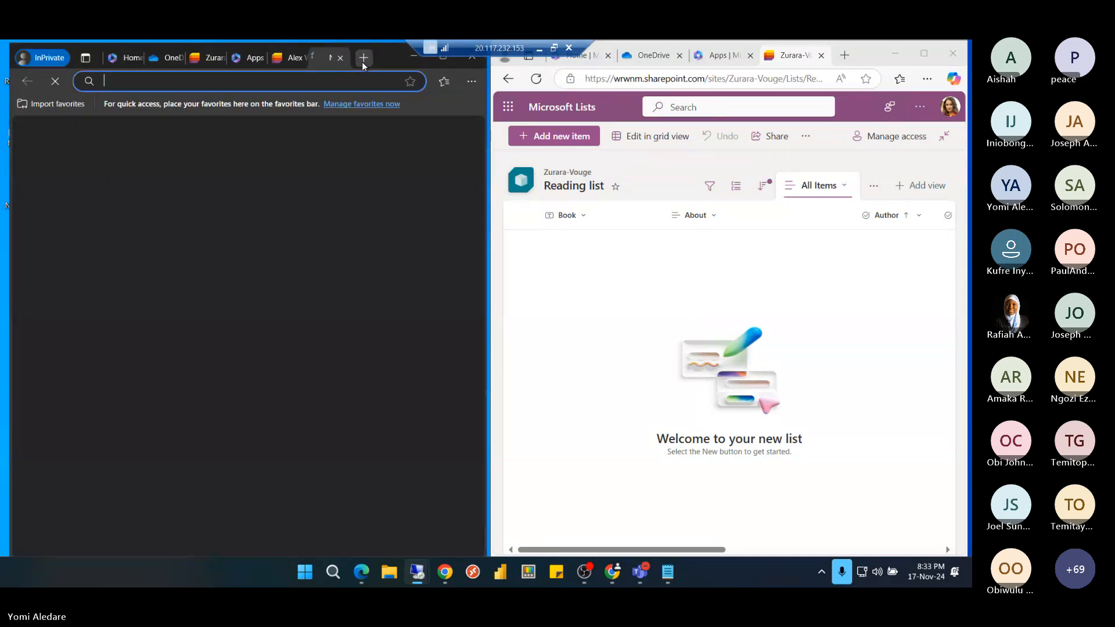
key(ctrl+v)
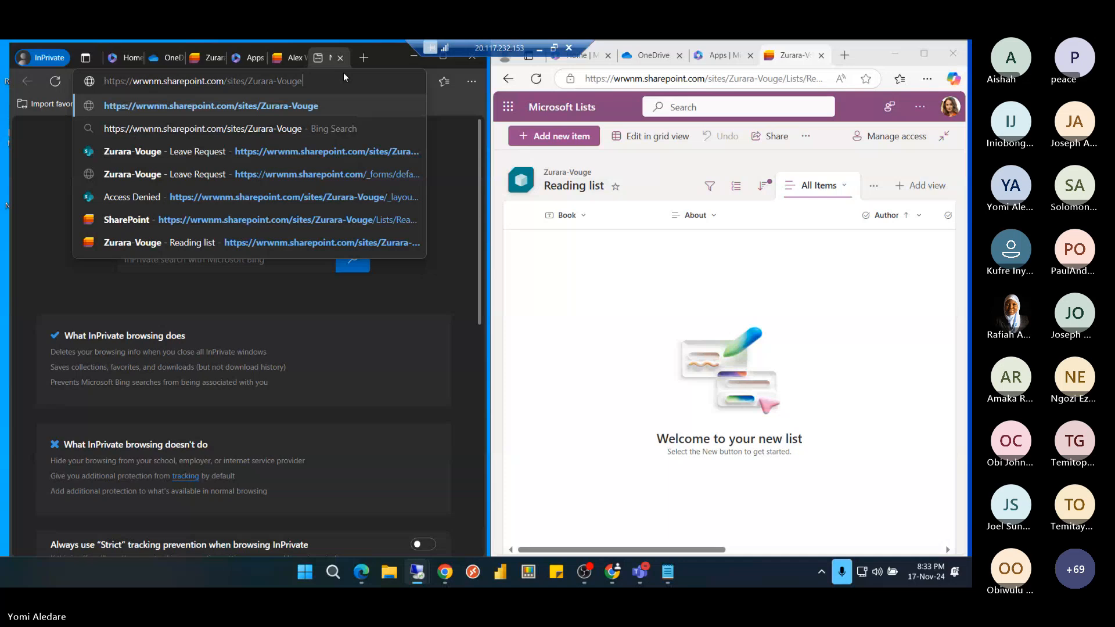
key(Return)
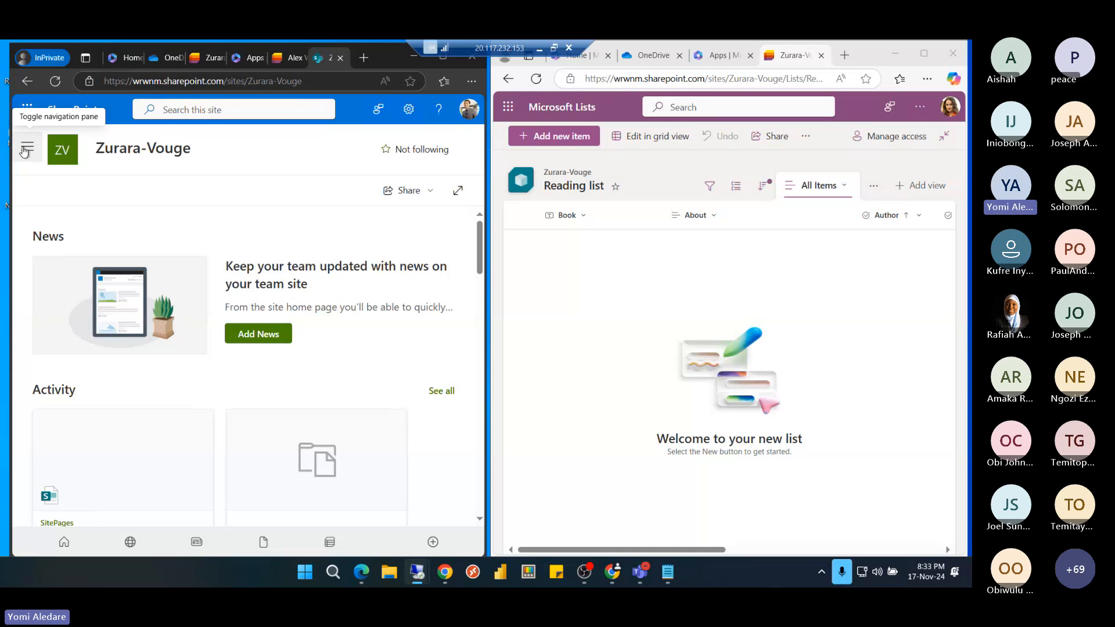
Open the 'I dont know' folder in the Zurara library
click(24, 150)
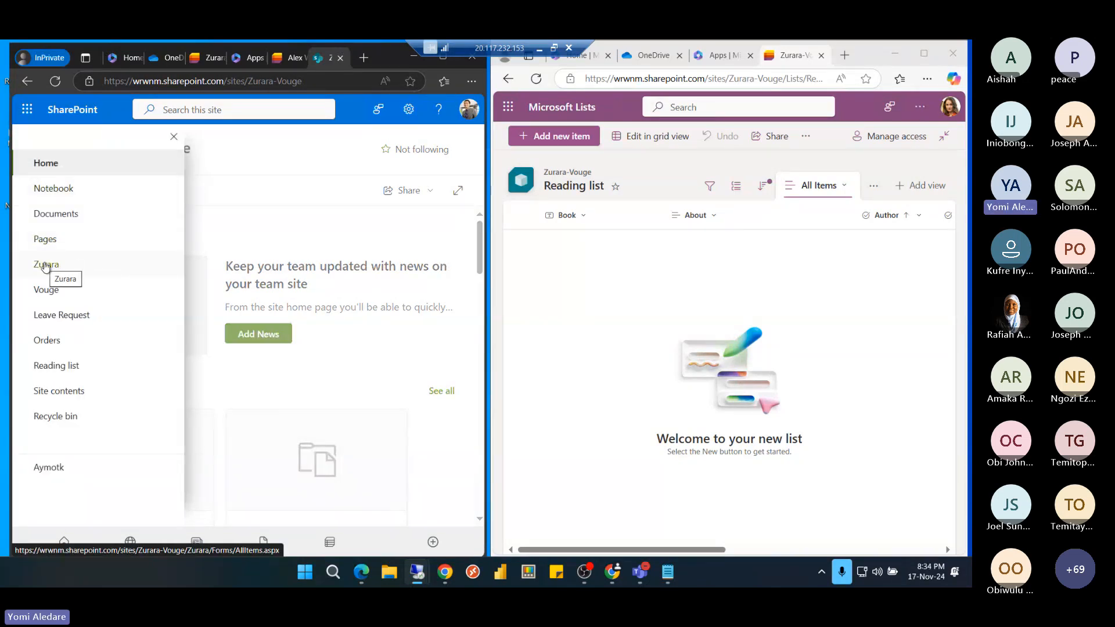
click(45, 266)
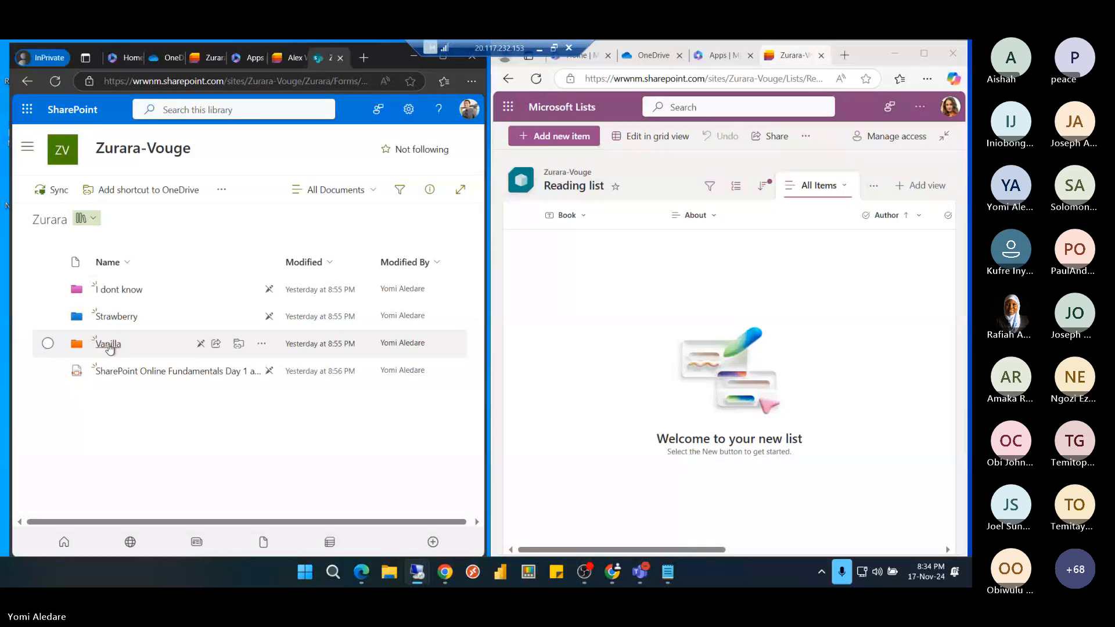
click(107, 290)
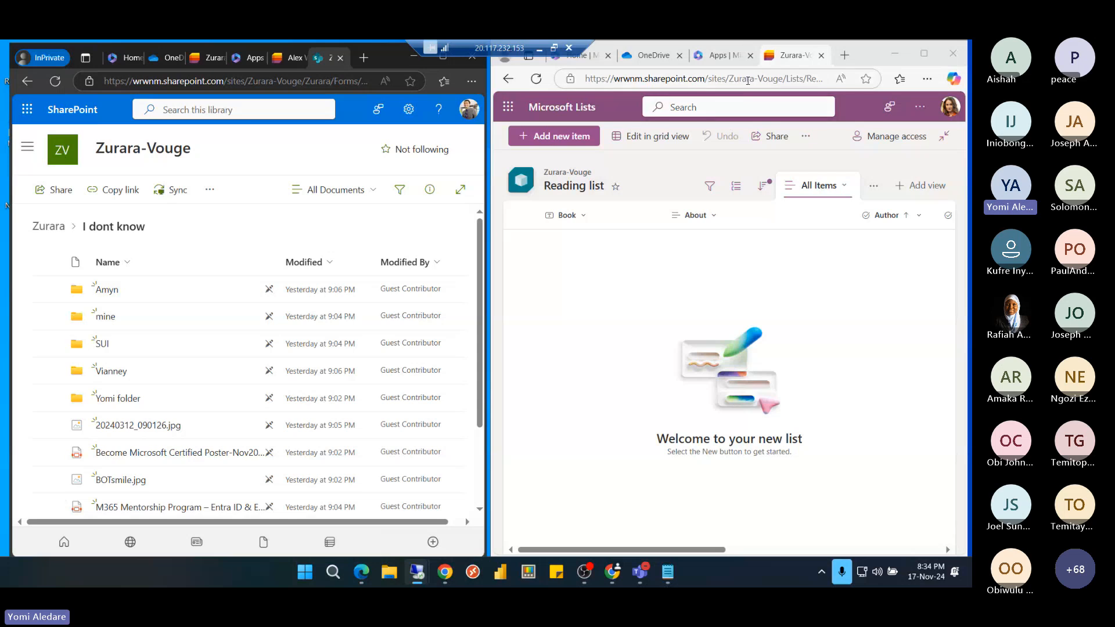
Replace the second window's address with the copied Zurara-Vouge site URL
click(748, 80)
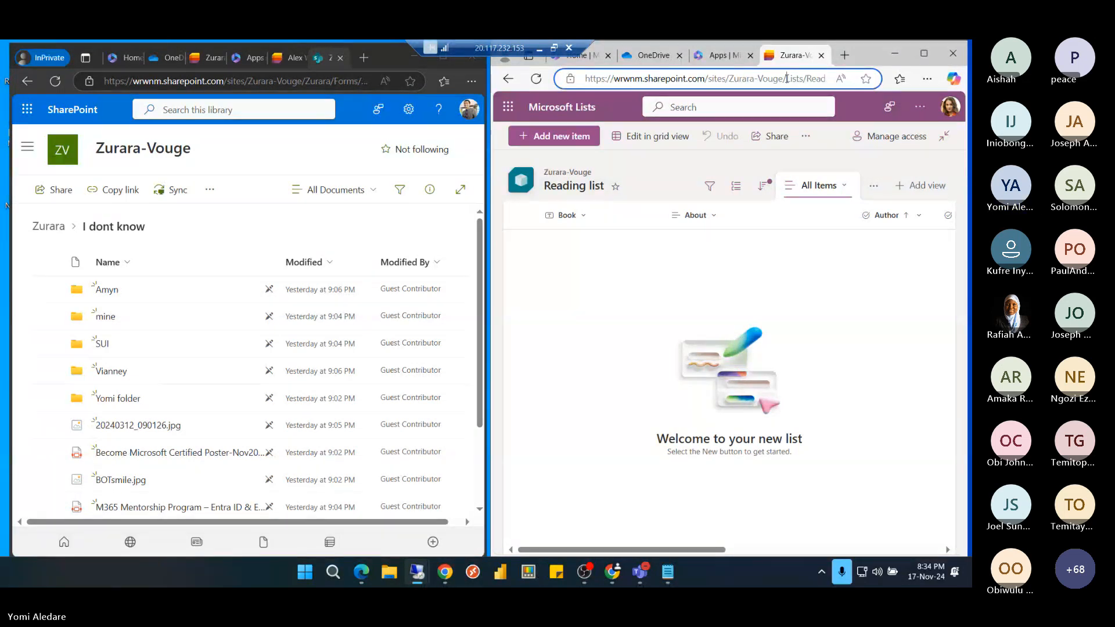
key(ctrl+a)
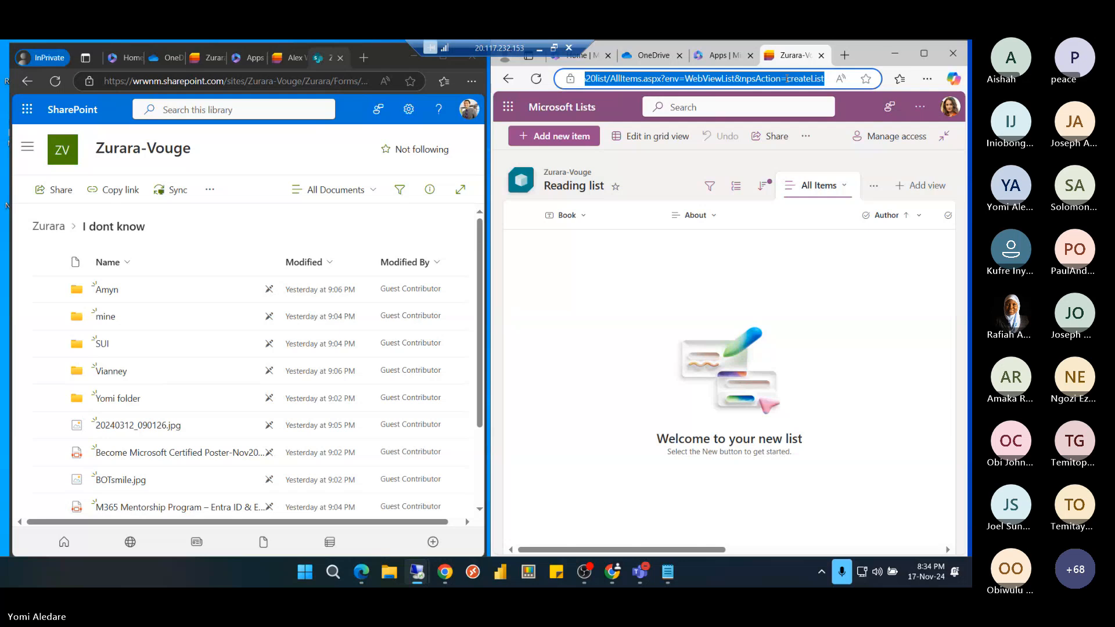
text(https://wrwnm.sharepoint.com/sites/Zurara-Vouge/)
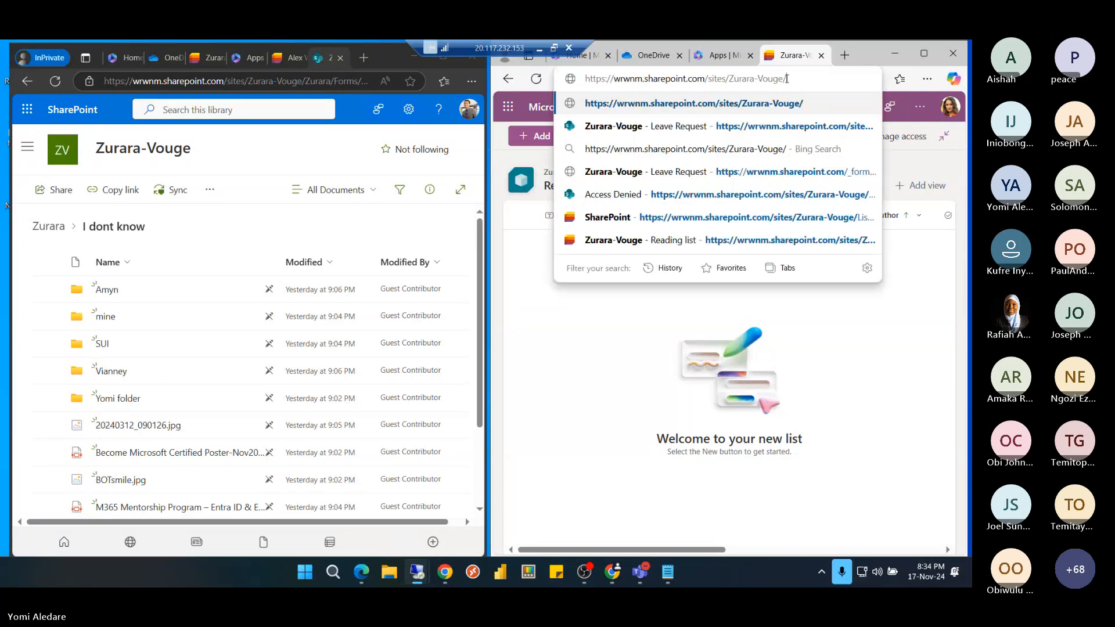
Load the Zurara-Vouge site in the second window and open its Zurara library
key(Return)
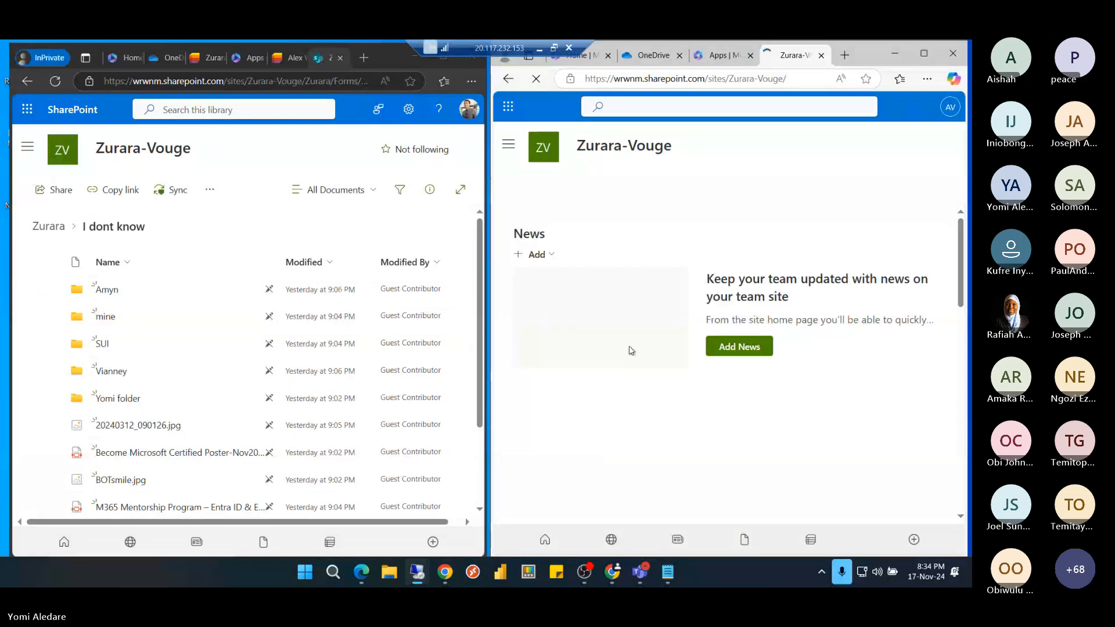
click(509, 147)
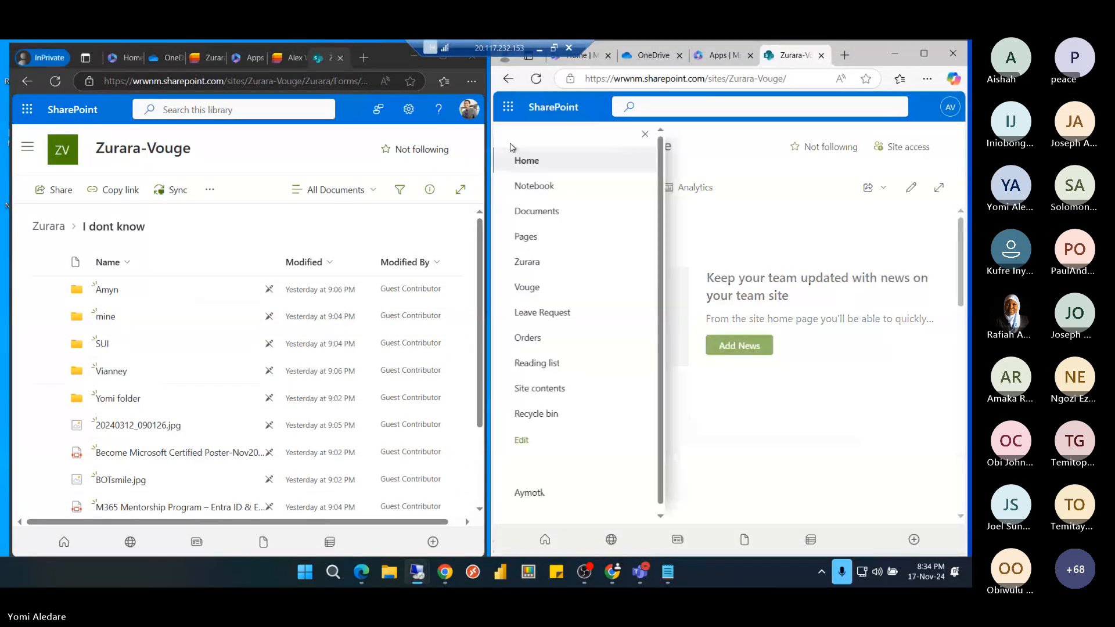
click(531, 266)
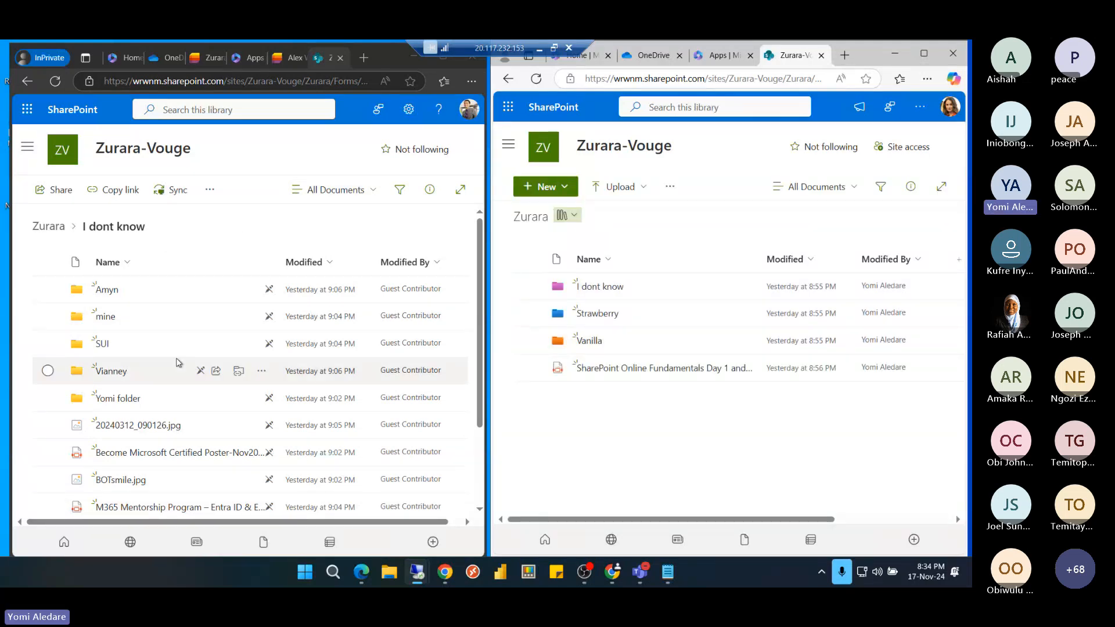
scroll(175, 363, down, 2)
scroll(155, 337, up, 2)
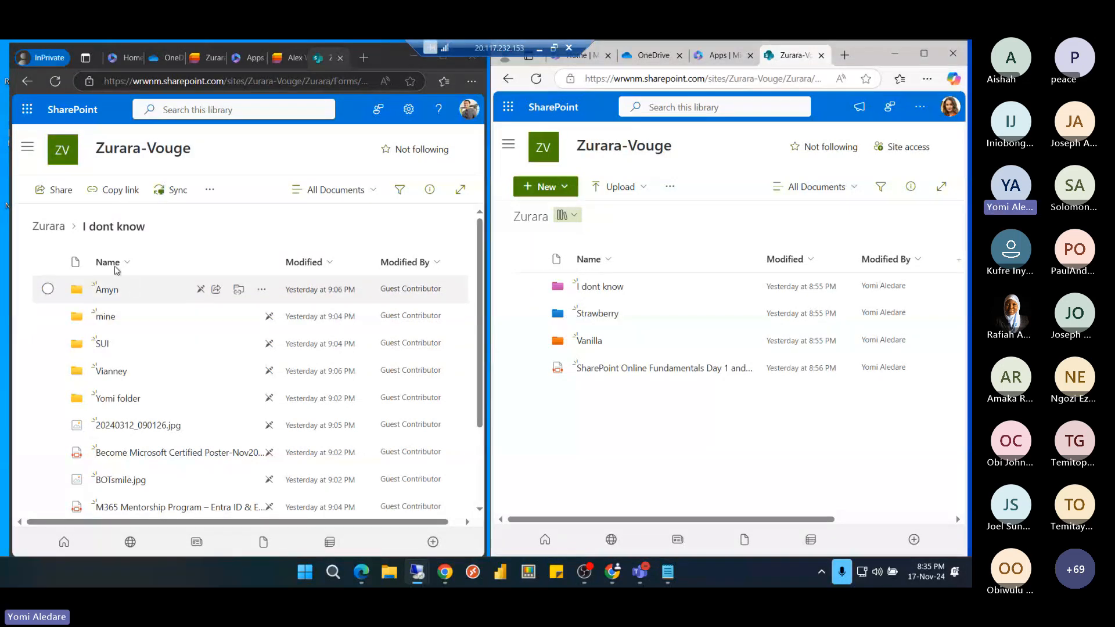
Show the more-actions menu for 20240312_090126.jpg in both windows
click(48, 426)
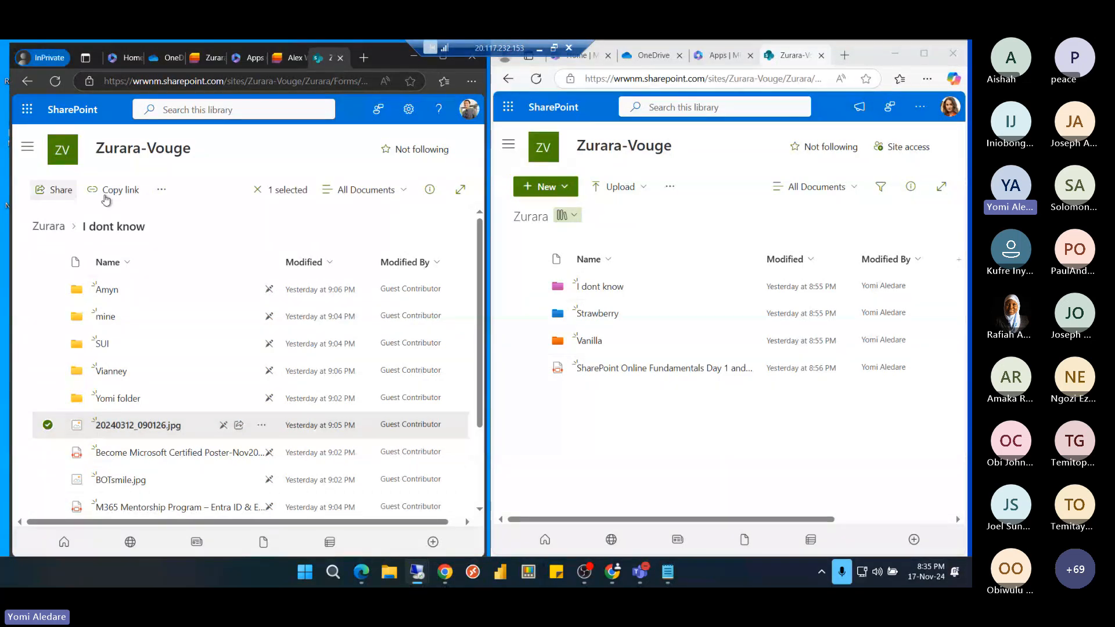
click(168, 193)
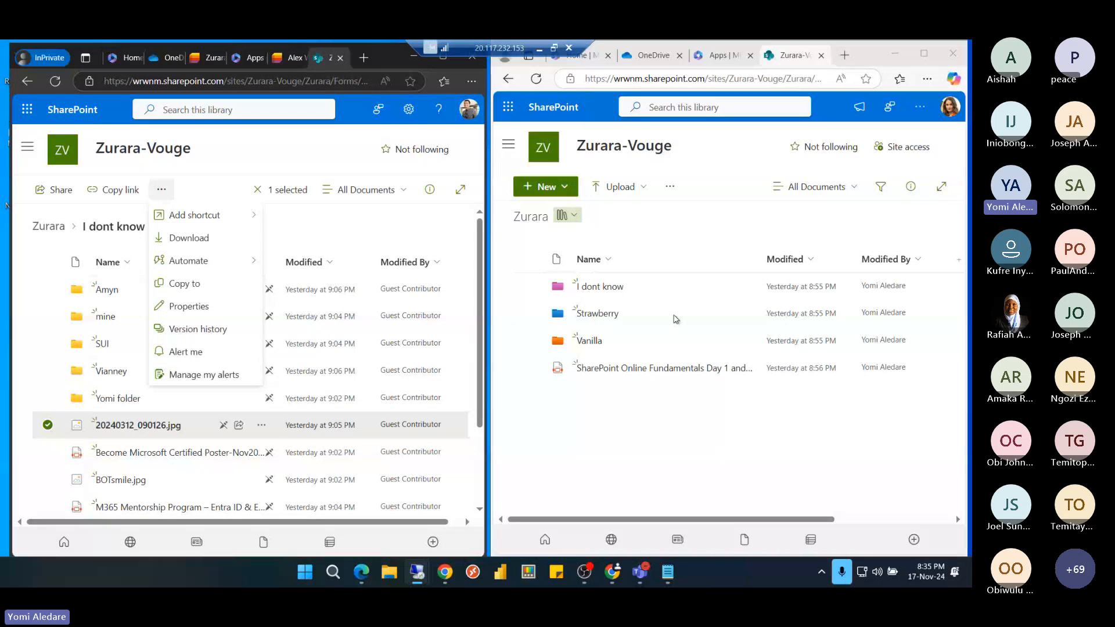
click(588, 286)
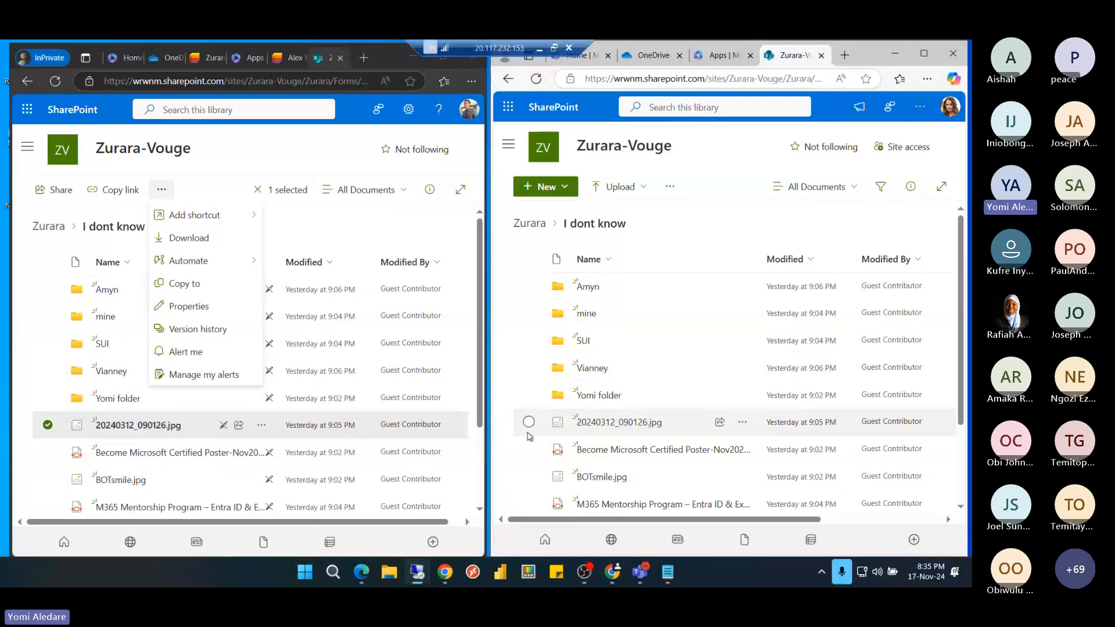
click(529, 421)
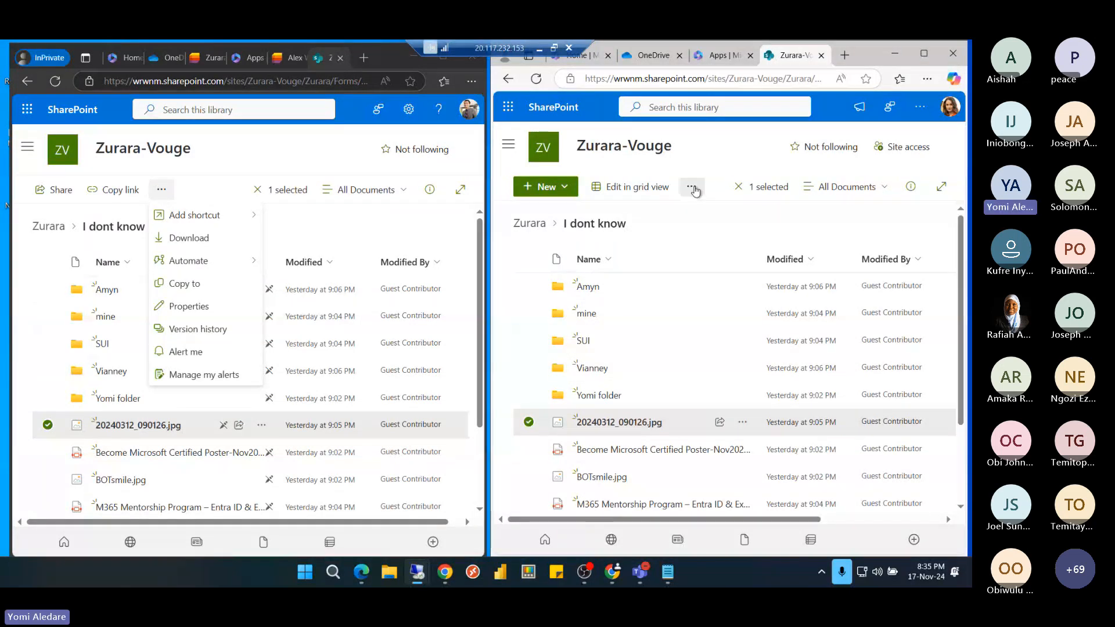
click(692, 188)
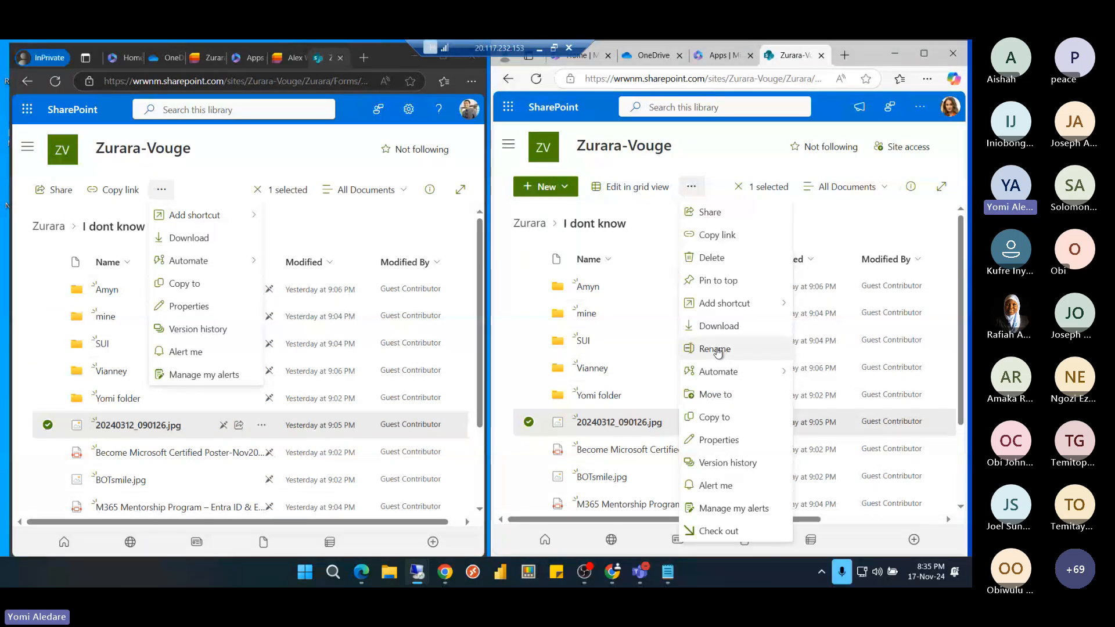
Close both action menus, return to the Zurara library, check the New menu, and minimize the remote desktop
click(225, 170)
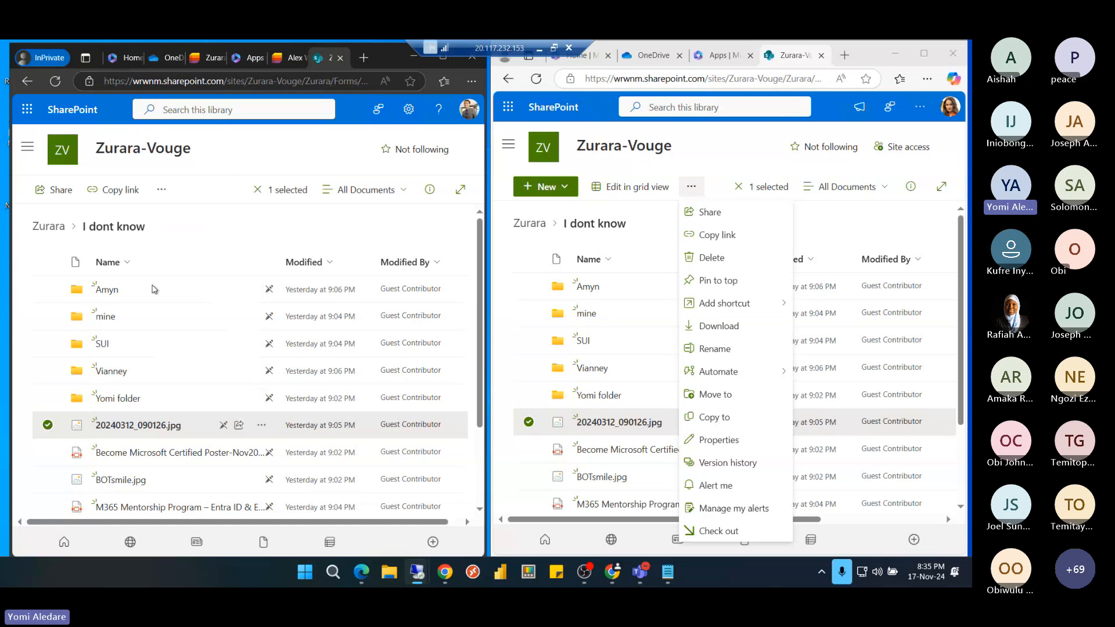
scroll(128, 351, down, 2)
scroll(129, 355, up, 2)
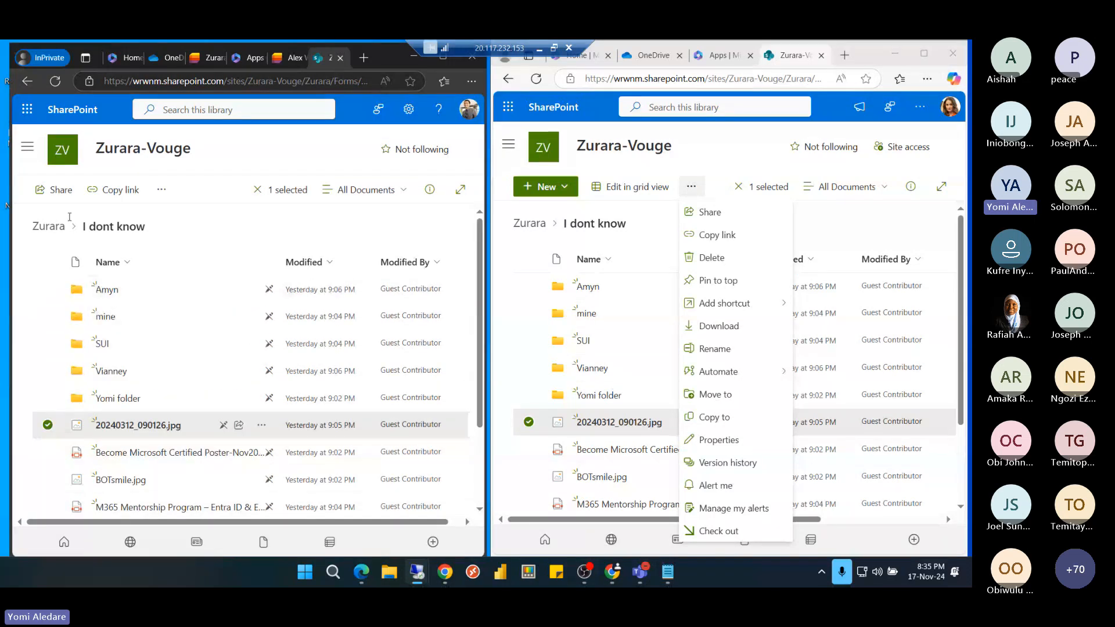
click(49, 227)
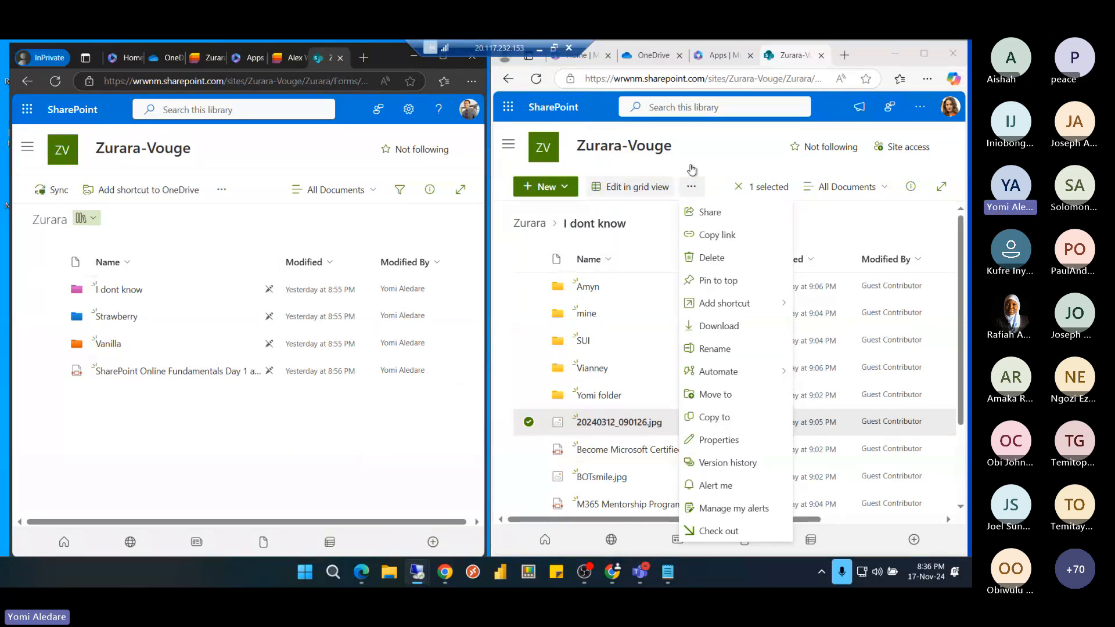
click(699, 163)
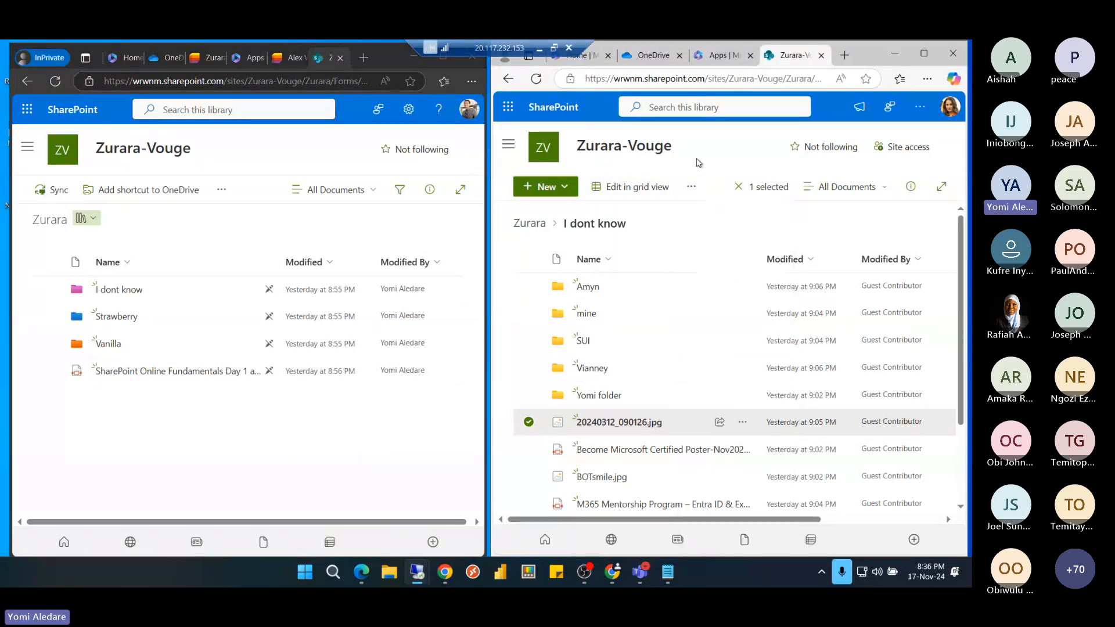
click(558, 192)
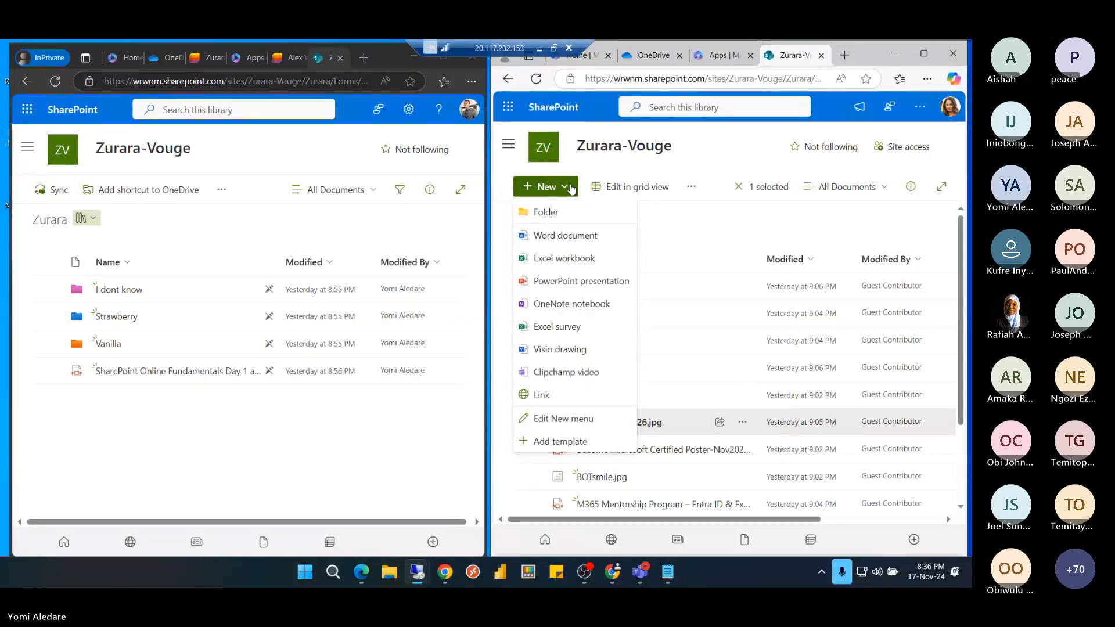
click(540, 48)
View the Access Request (51) and Permission Levels (52) slides, then return to the Zurara-Vouge permissions page
click(533, 55)
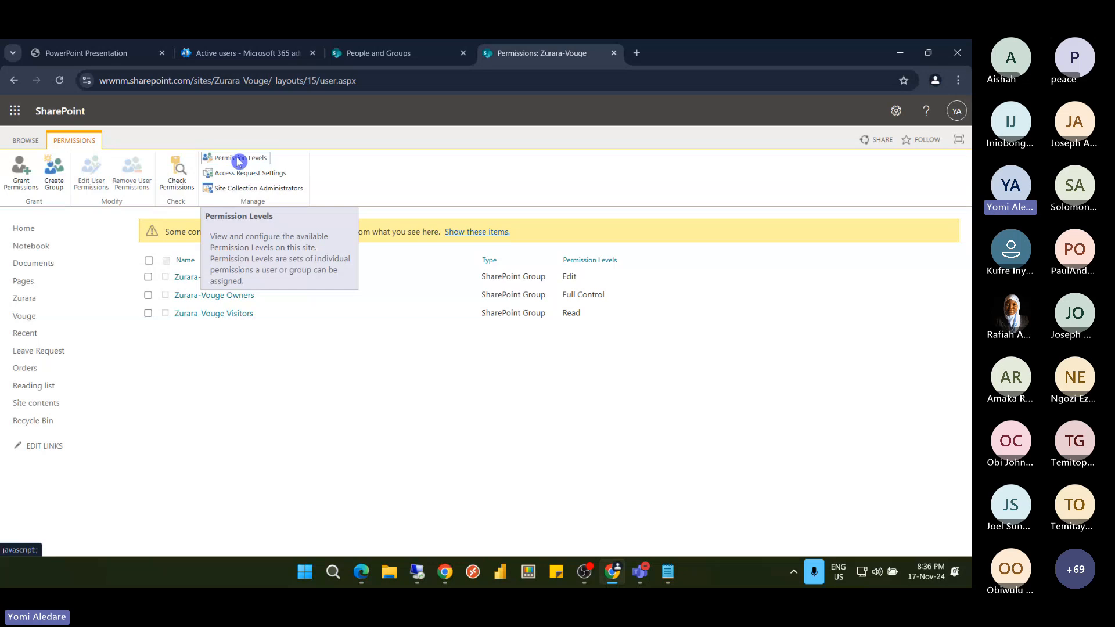
click(118, 54)
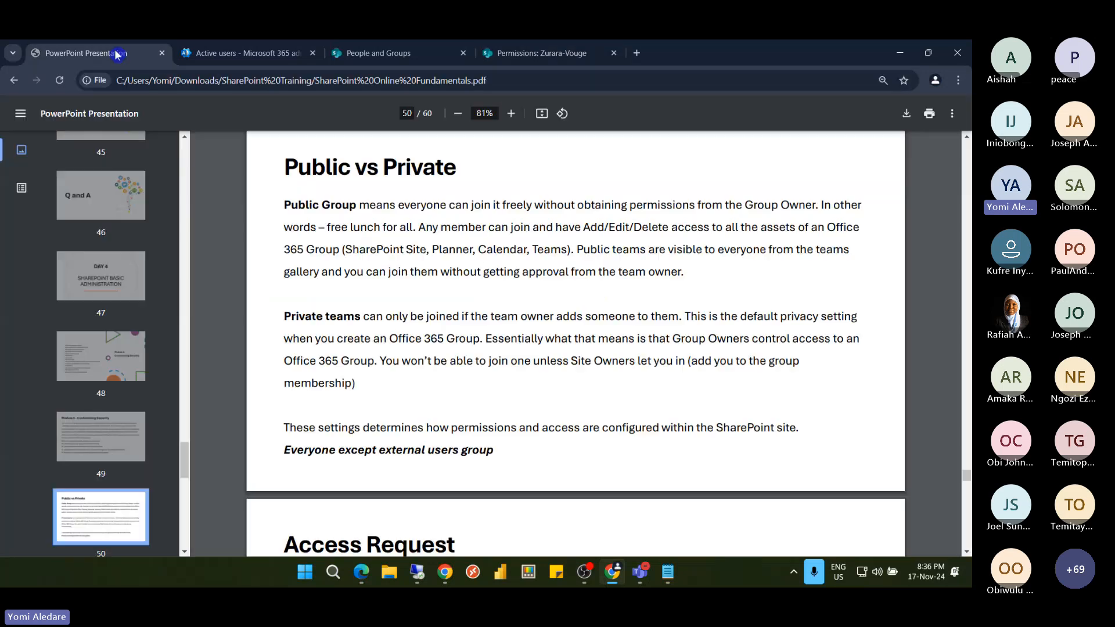
scroll(118, 374, down, 2)
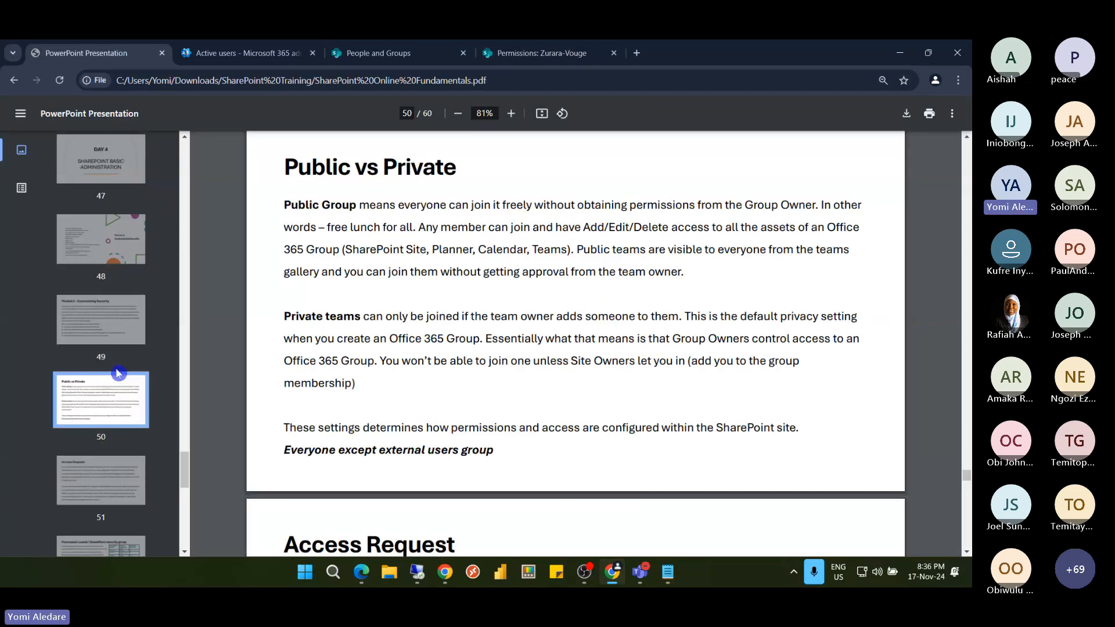
scroll(107, 298, down, 3)
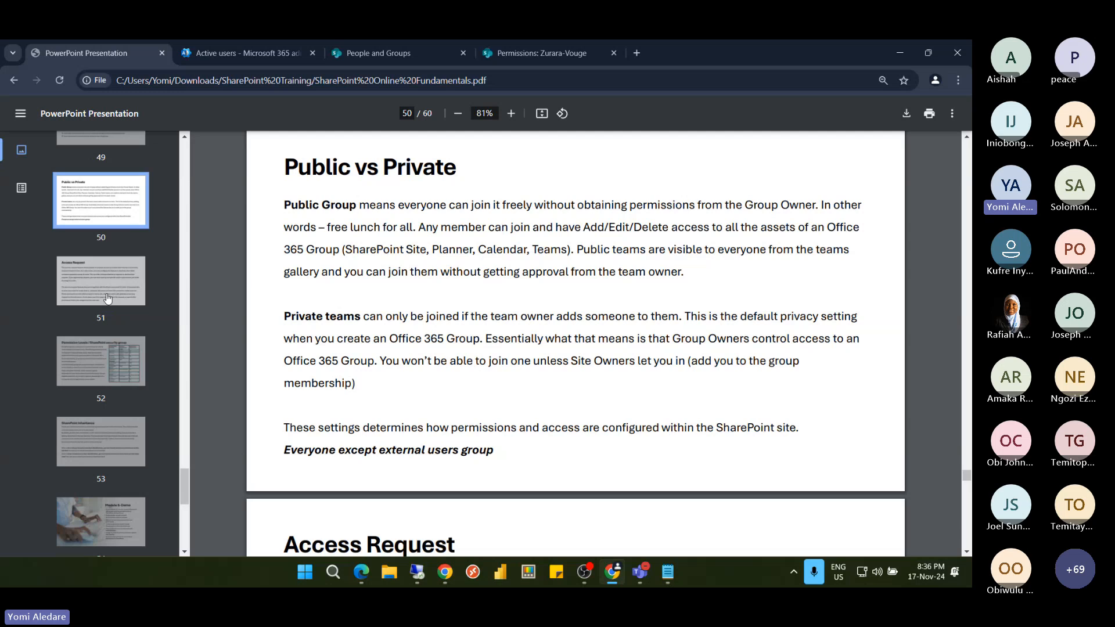
click(108, 298)
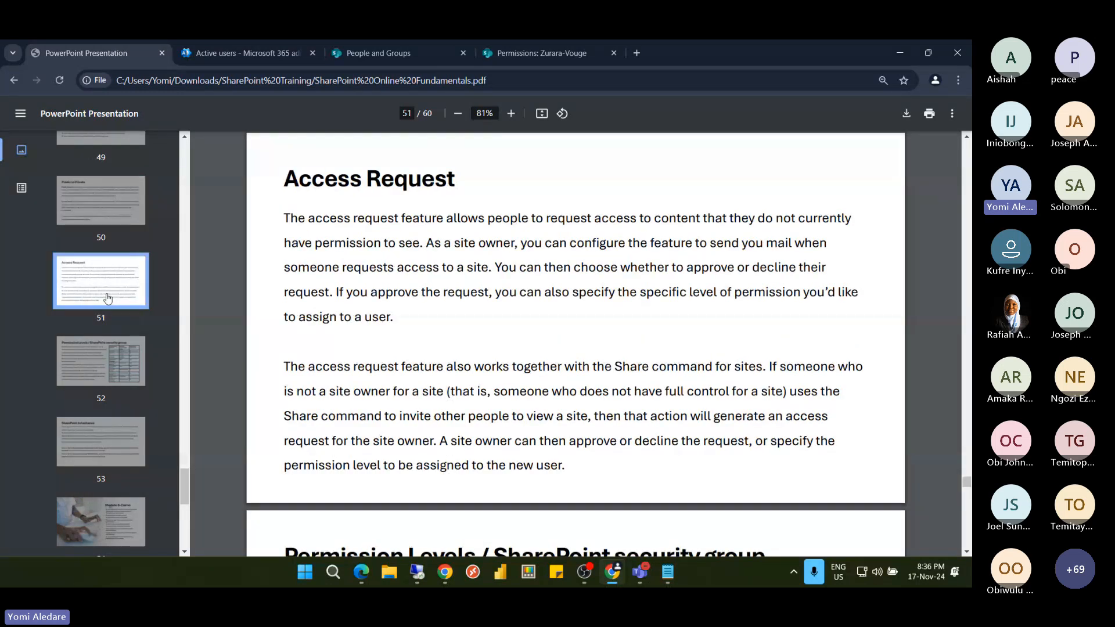
click(105, 363)
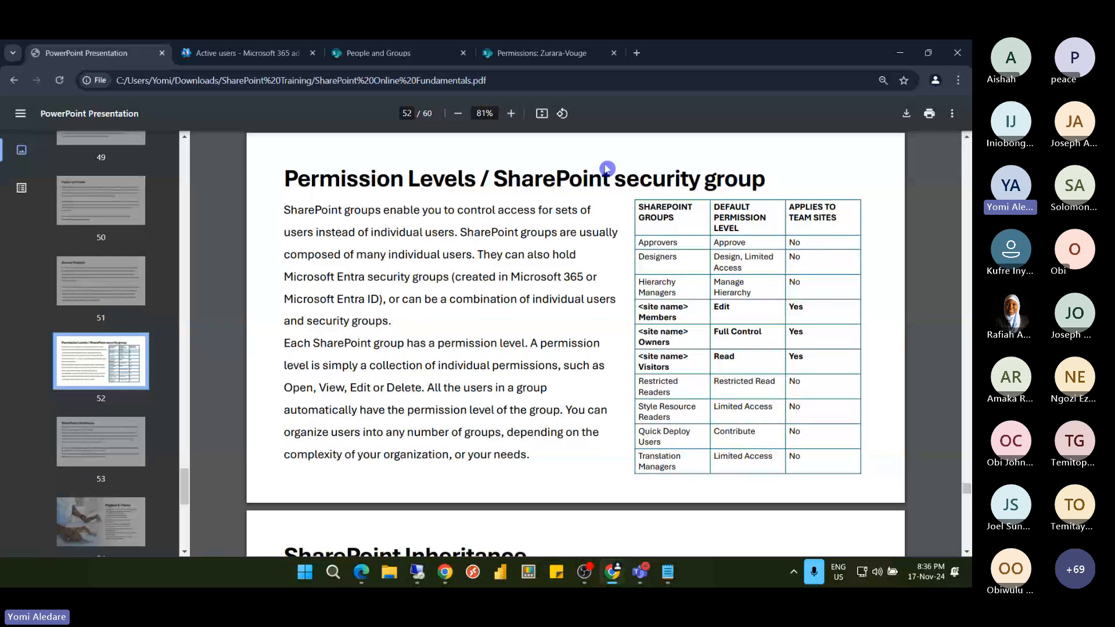
click(543, 54)
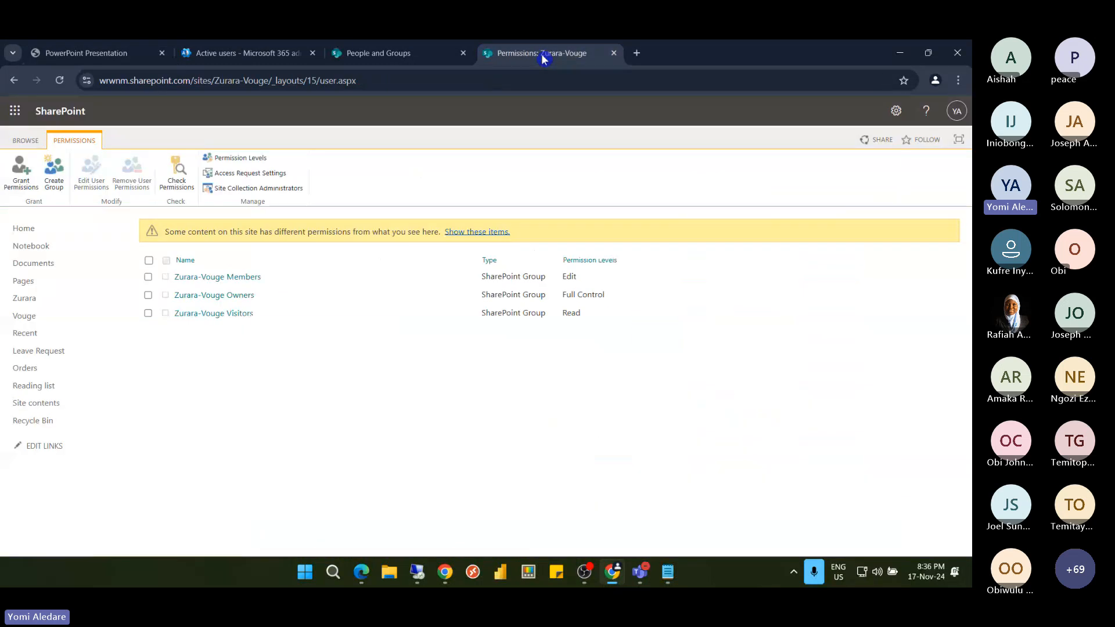
Open the site's Permission Levels page, then return to slide 52 in the training PDF
click(237, 165)
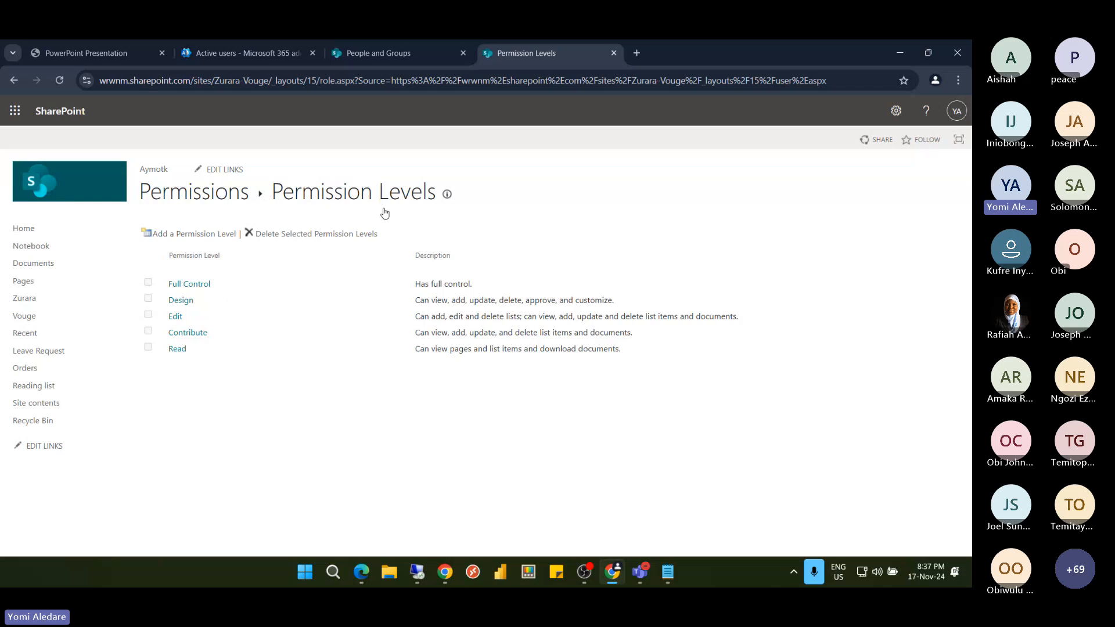
click(122, 53)
click(688, 271)
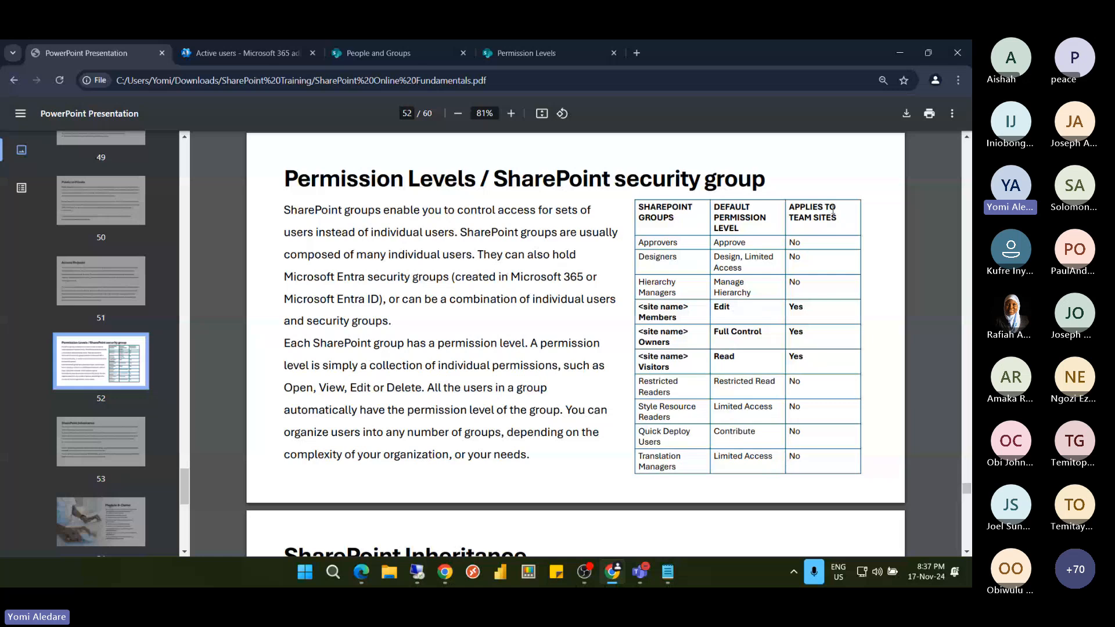
Highlight the Members, Owners and Full Control defaults in the slide table, then return to Permission Levels
click(821, 251)
drag(792, 306, 730, 338)
click(730, 337)
click(543, 53)
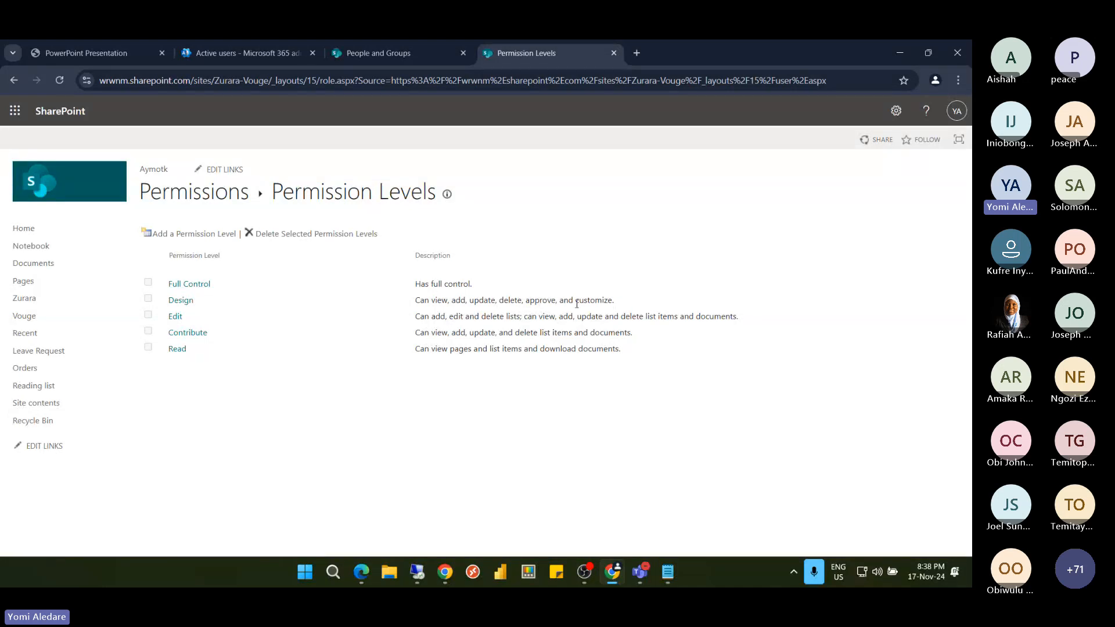
Glance at the All People list, then duplicate the Permission Levels page into a second tab
click(416, 348)
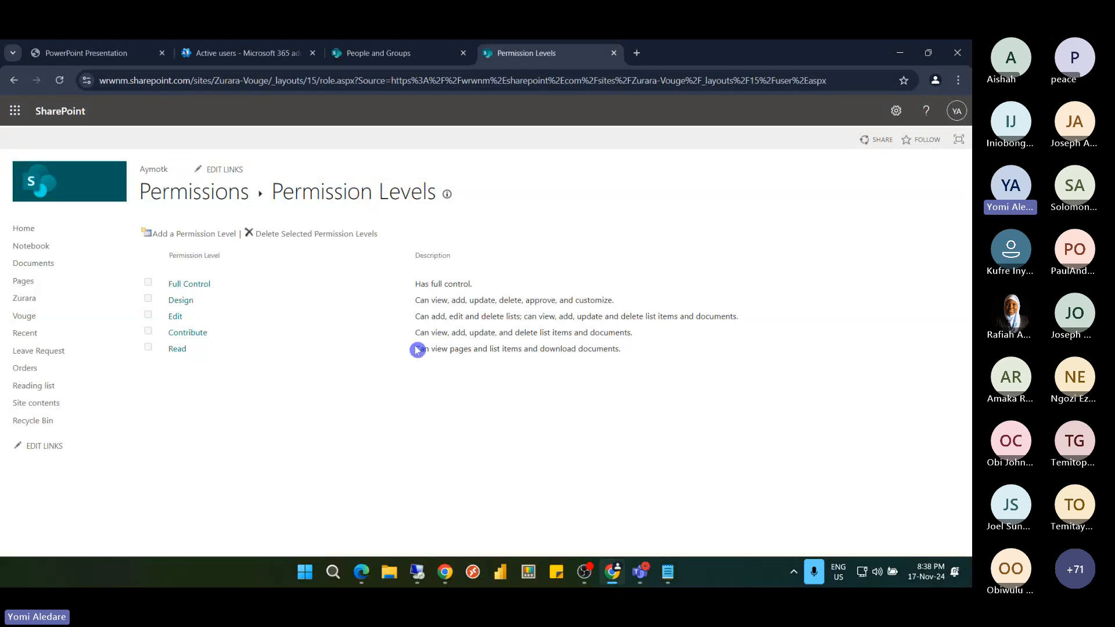
click(412, 257)
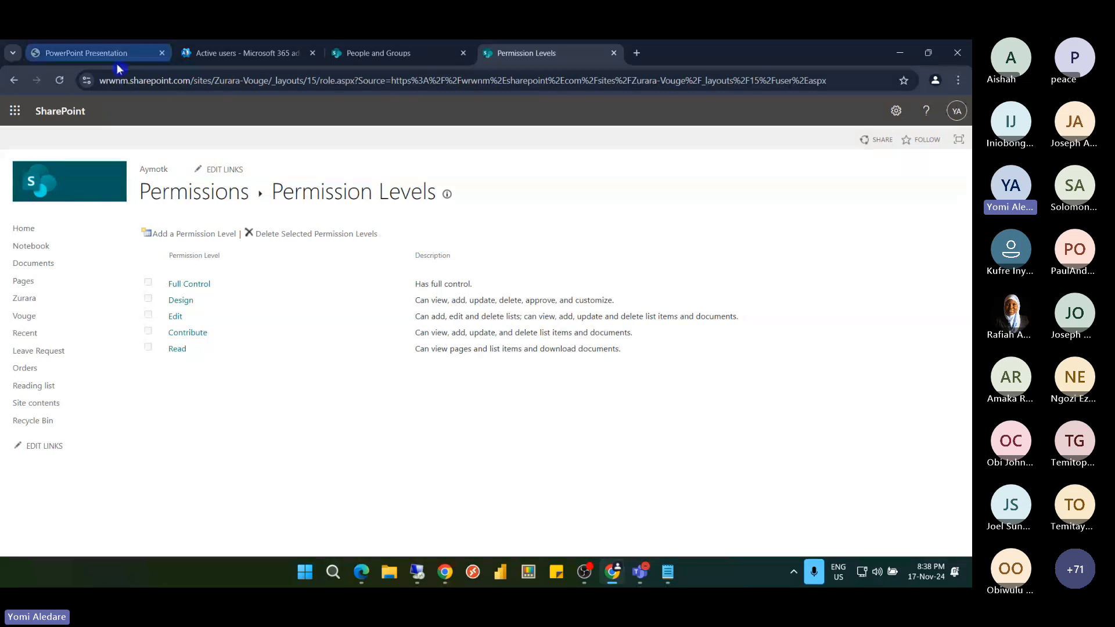
click(316, 138)
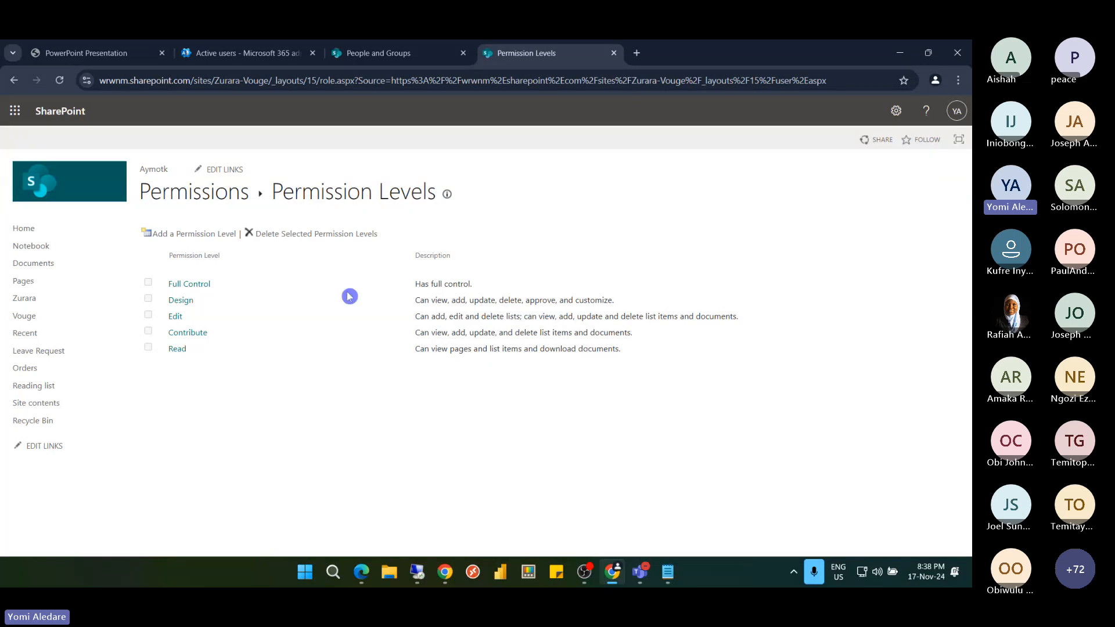
click(393, 56)
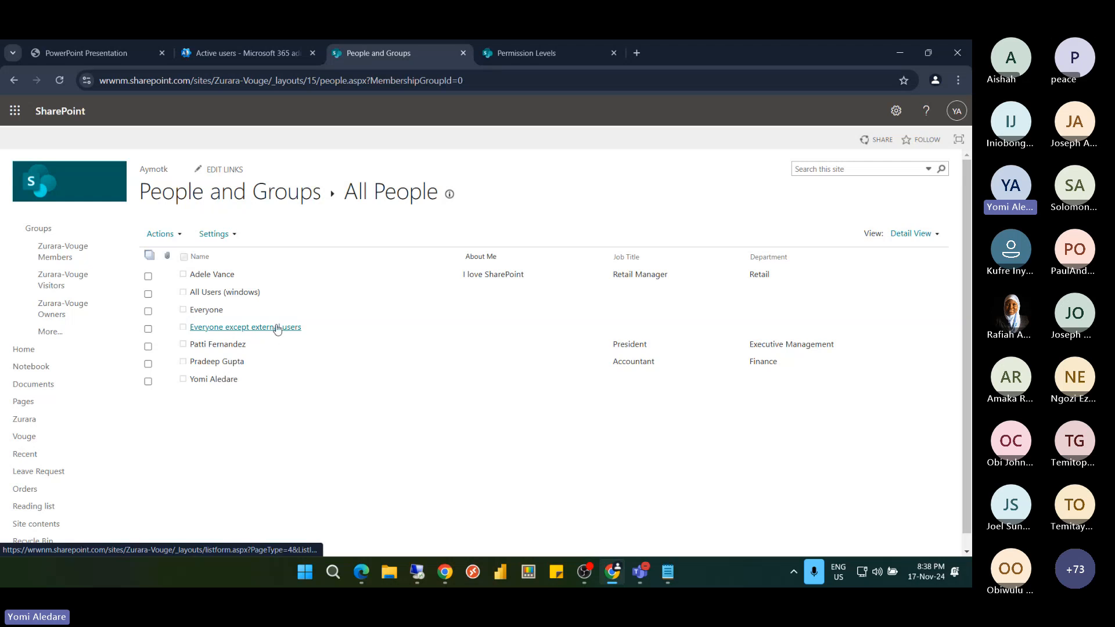
click(528, 62)
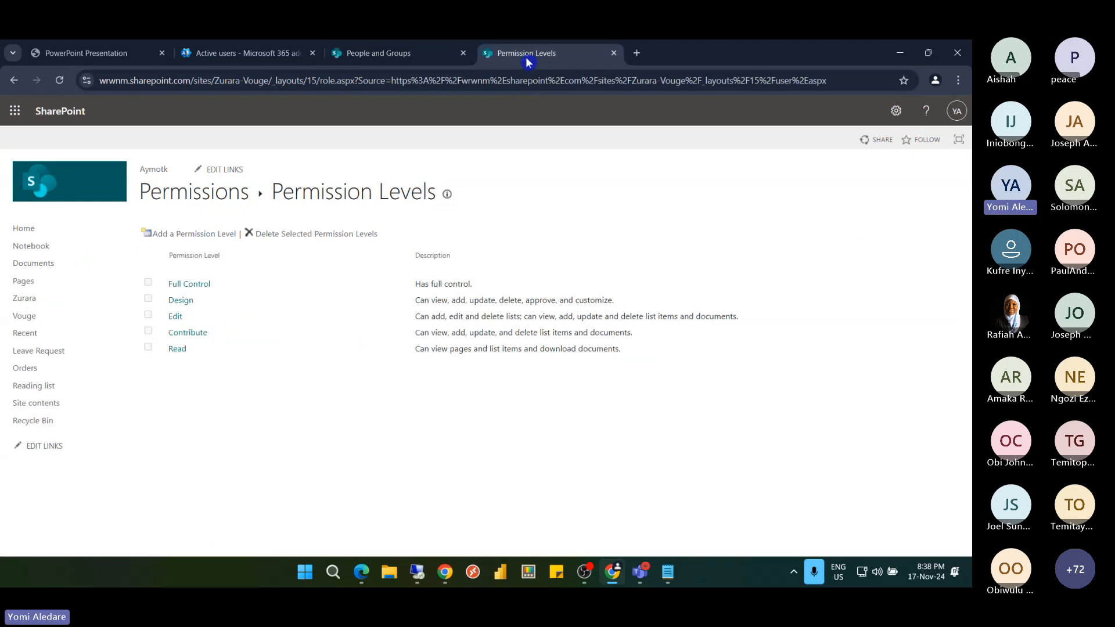
right_click(540, 54)
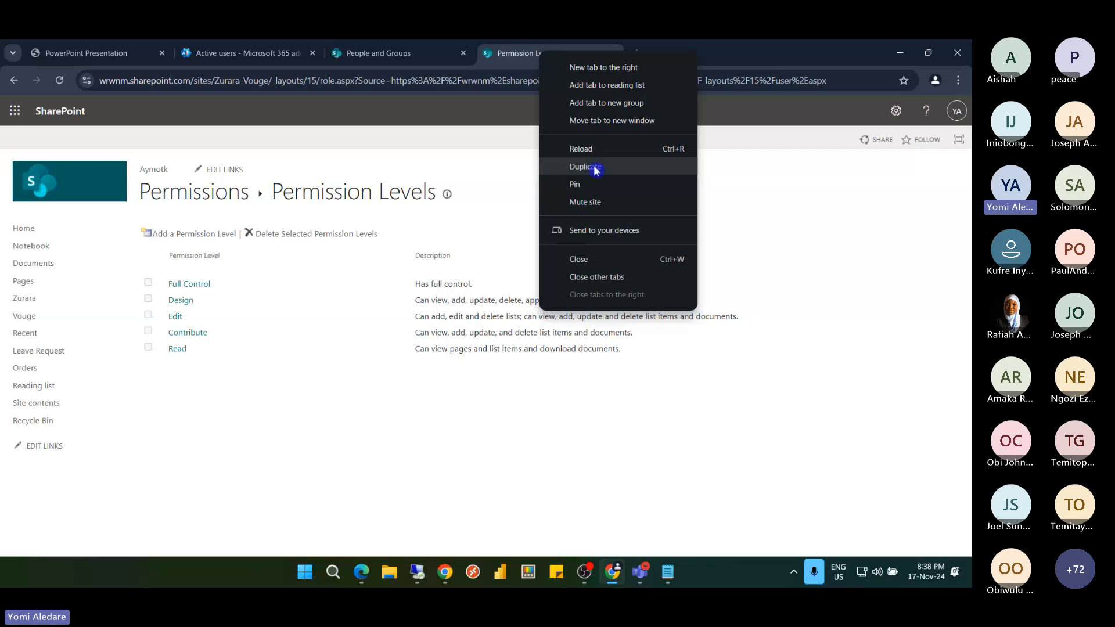
key(Escape)
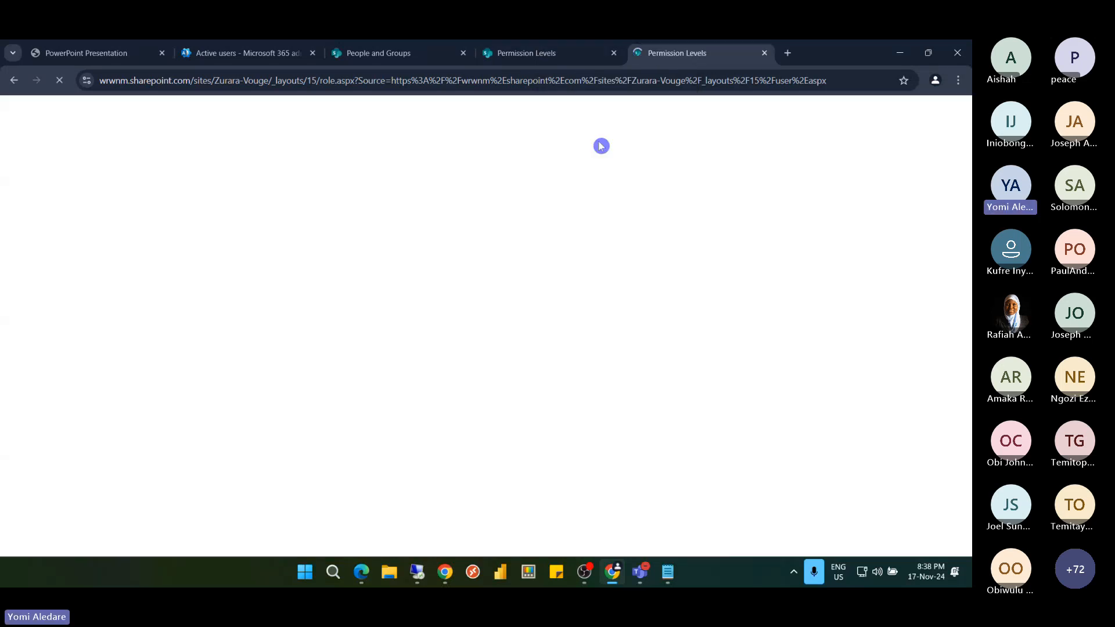
Check Everyone except external users' permissions, showing Read via the Zurara-Vouge Visitors group
click(12, 84)
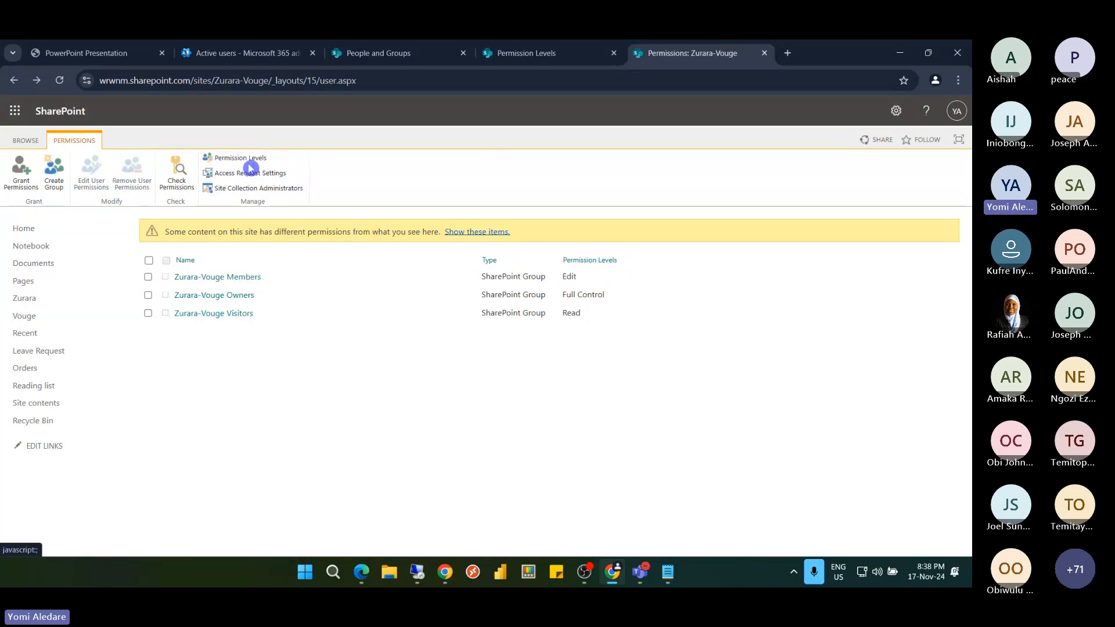
click(181, 183)
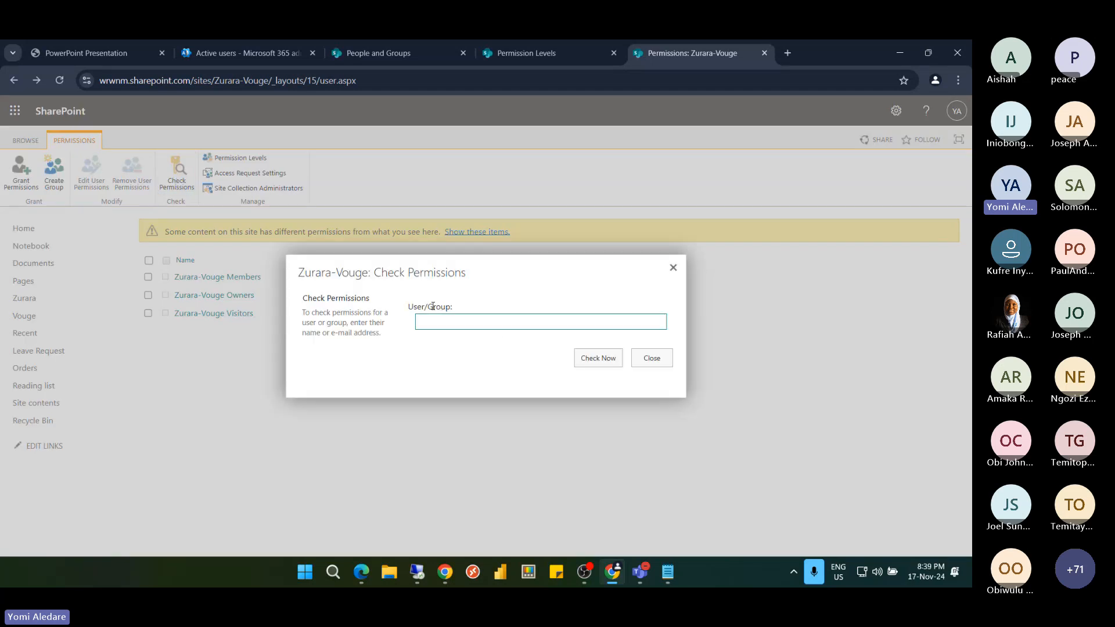
click(430, 321)
text(ever)
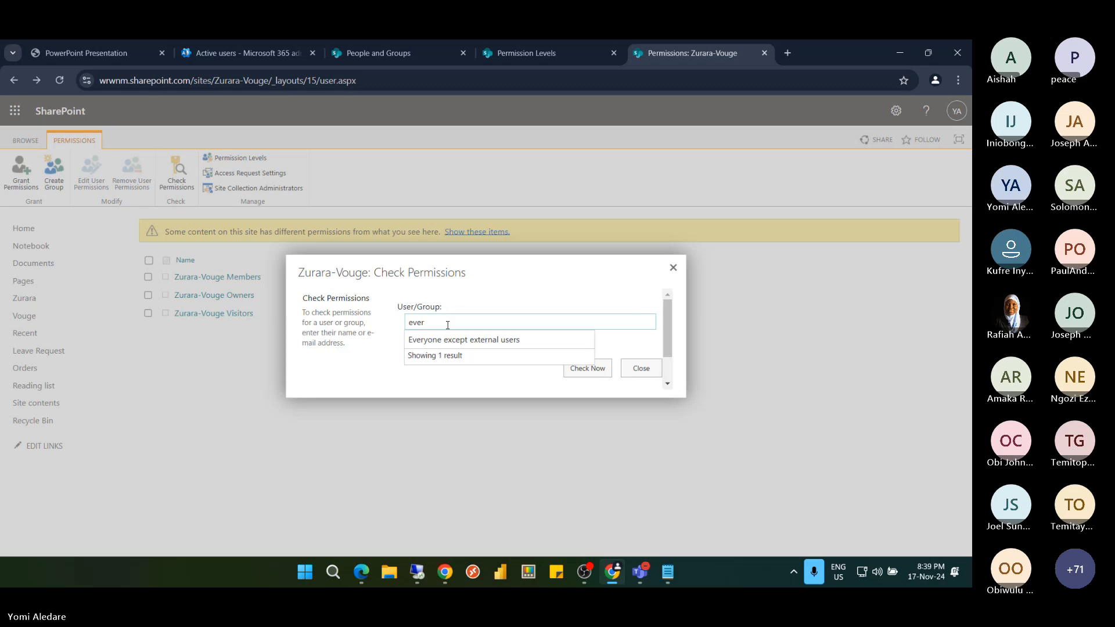
click(448, 341)
click(592, 370)
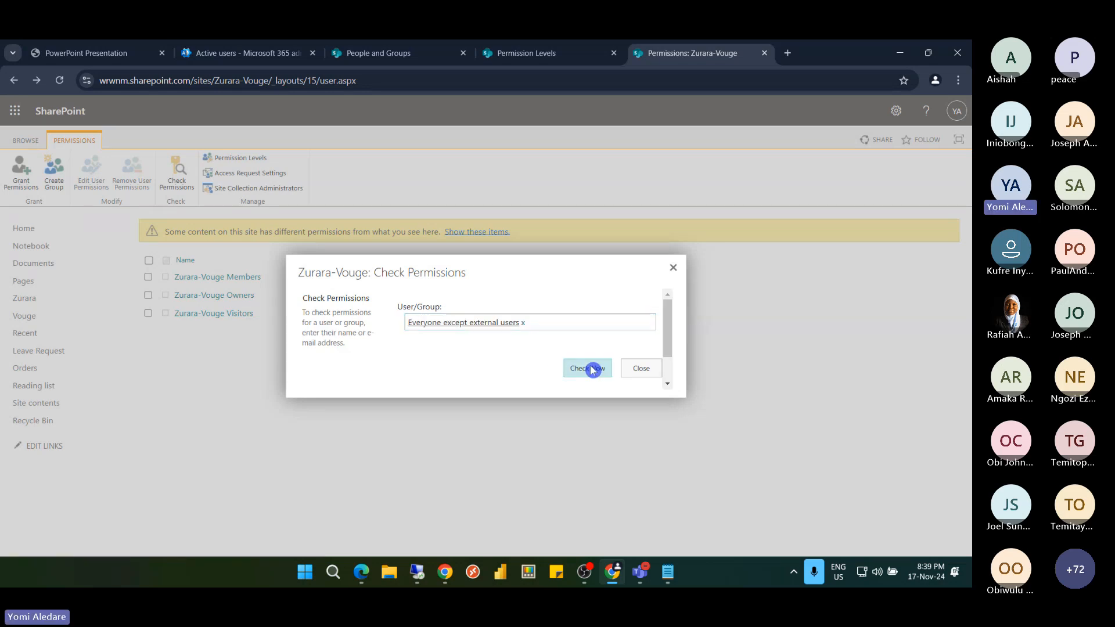
click(592, 370)
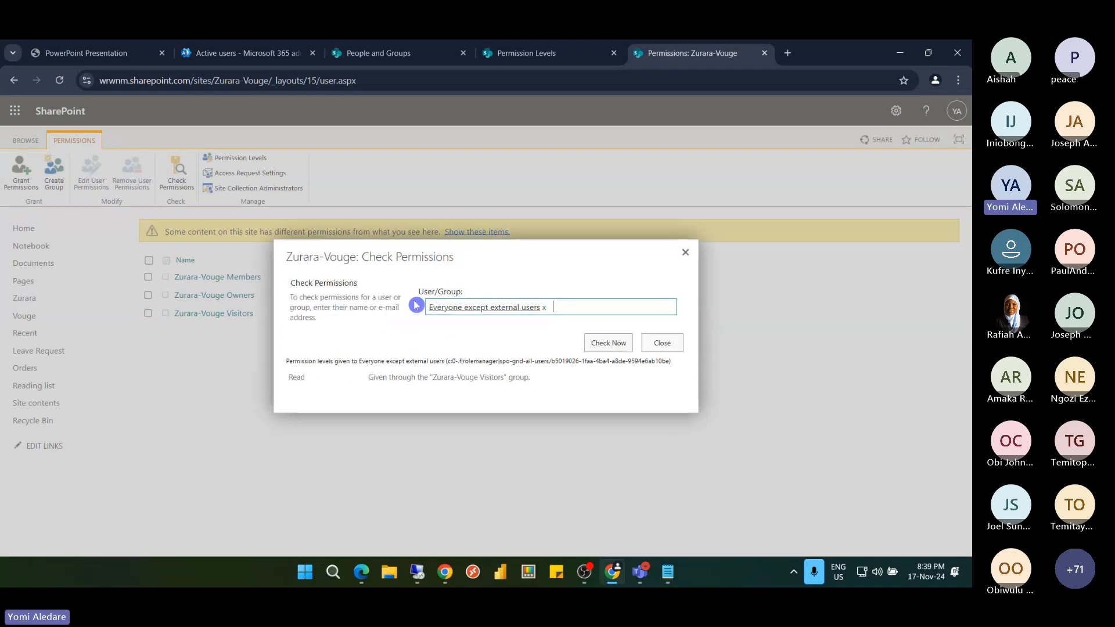
double_click(297, 378)
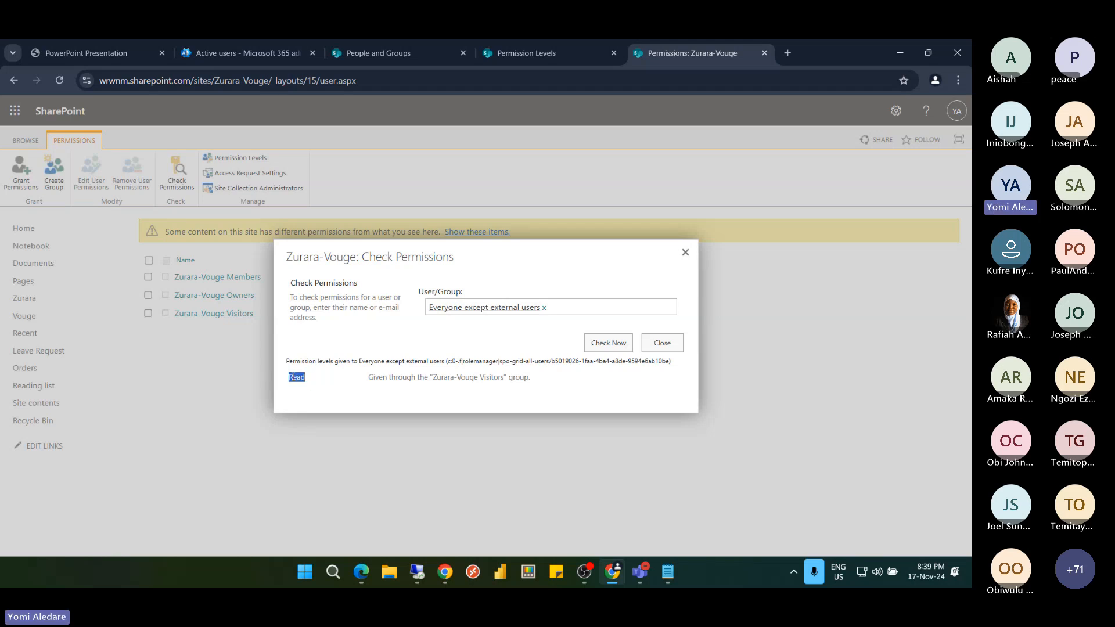
click(548, 55)
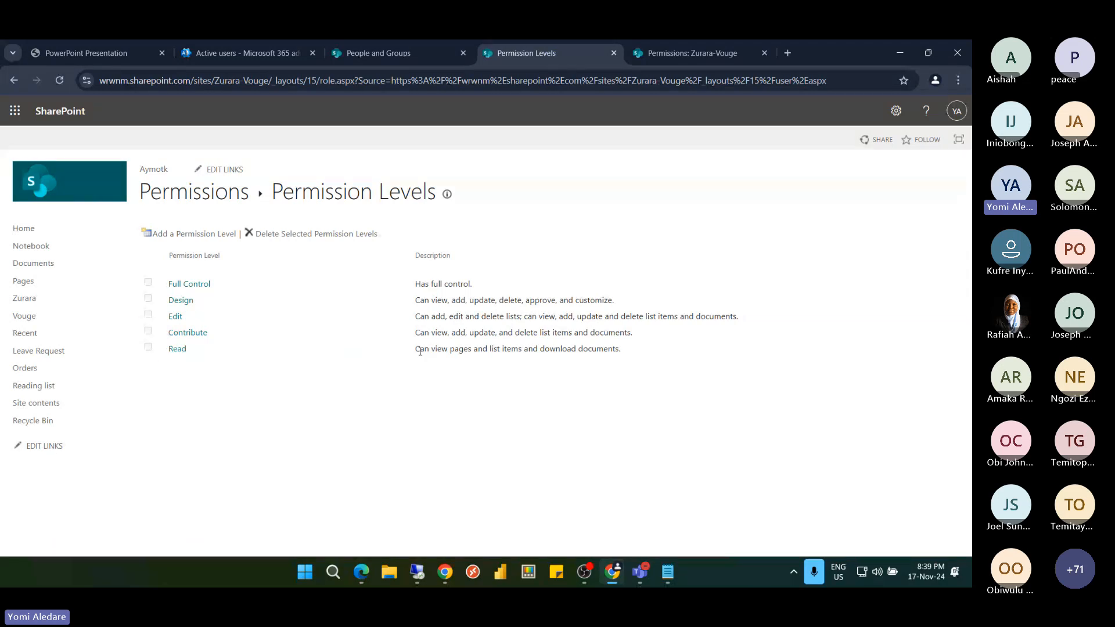
drag(421, 355, 621, 355)
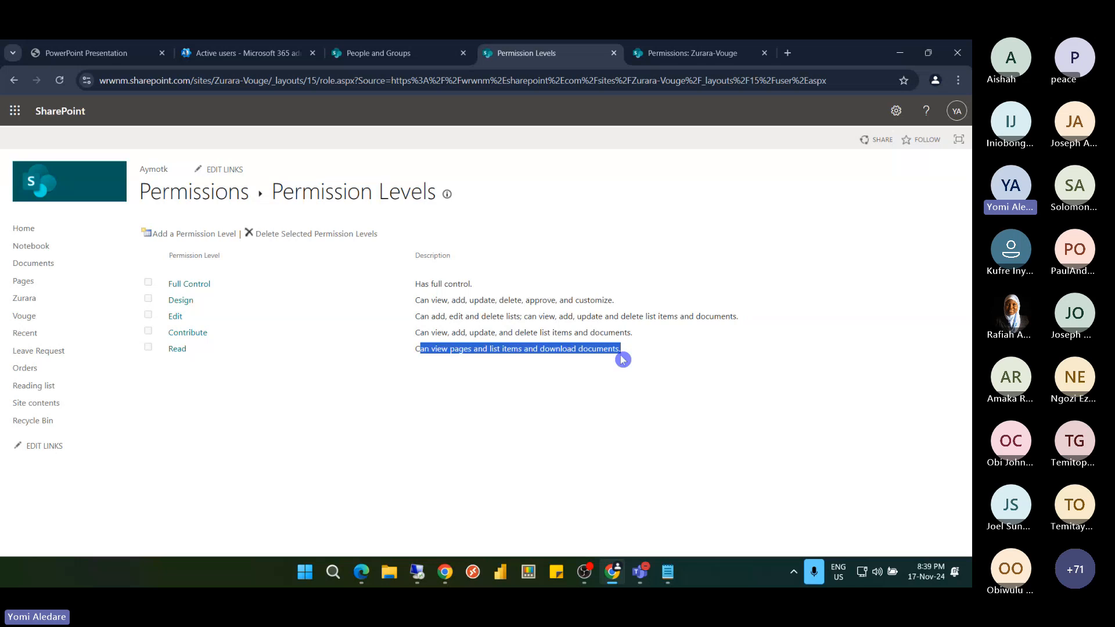
click(588, 357)
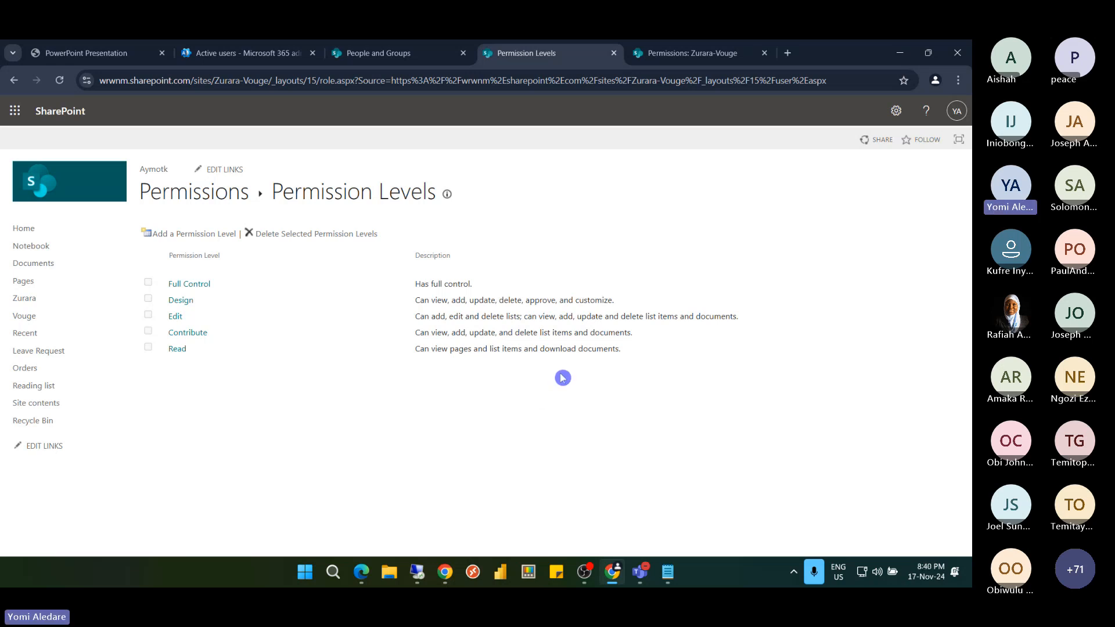
Review the Access Request slide 51 in the training PDF, then return to the All People list
click(107, 54)
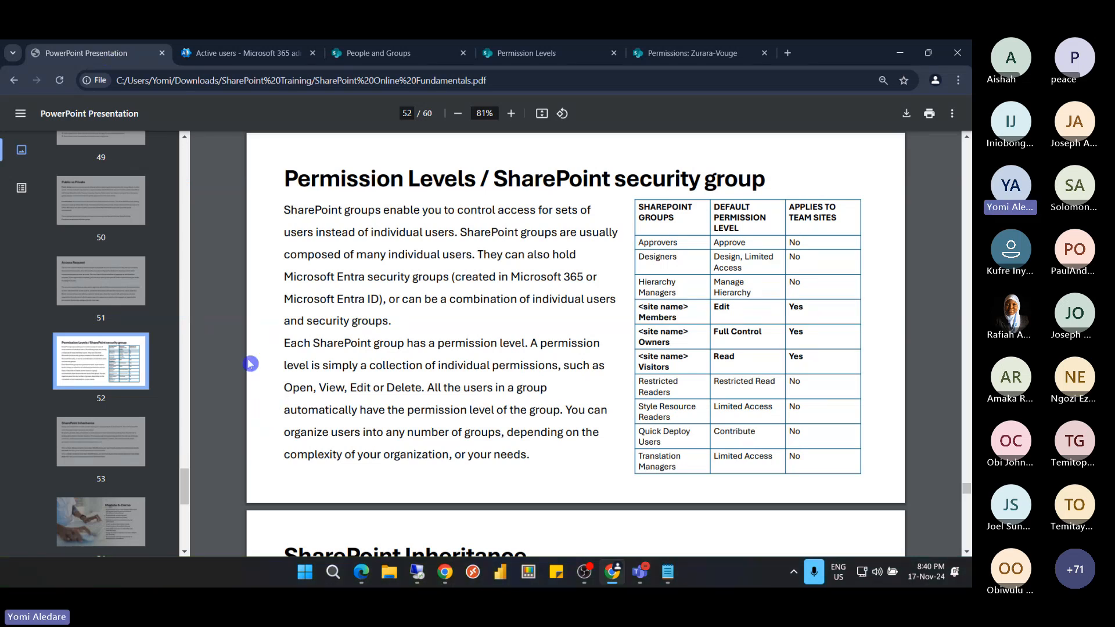
click(99, 281)
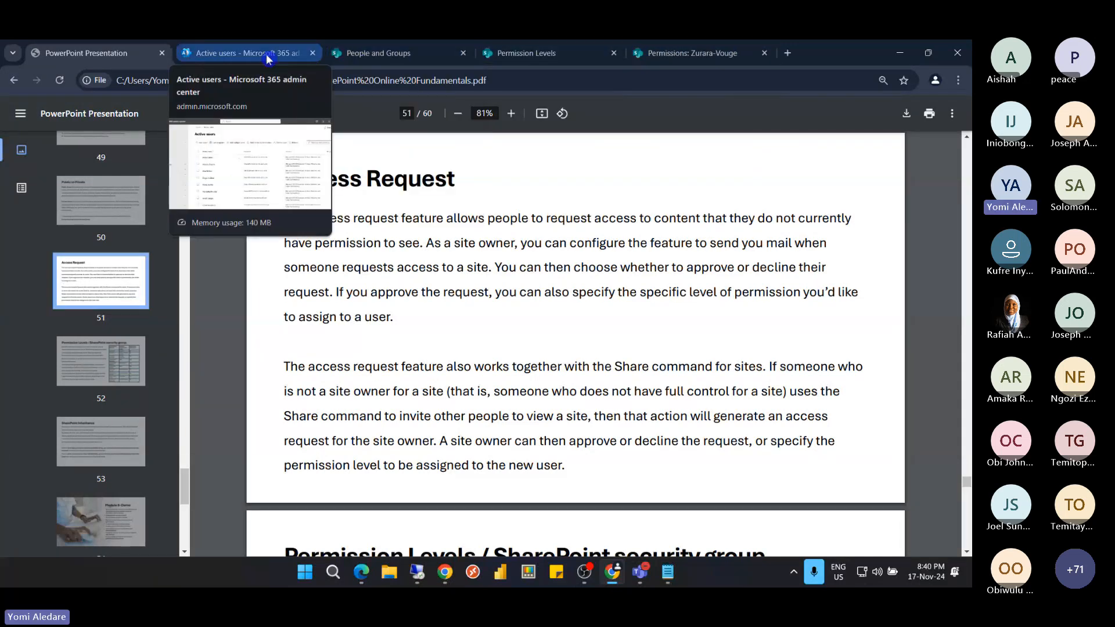
click(383, 52)
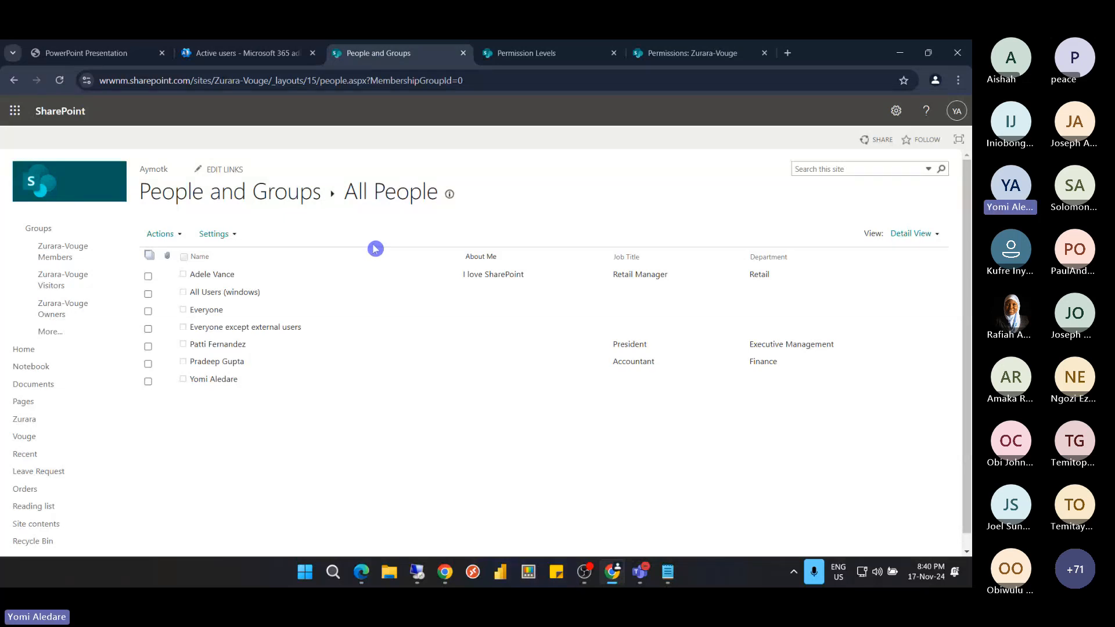
Clear and close the permission check, then show the Vouge and Zurara items with unique permissions
click(572, 59)
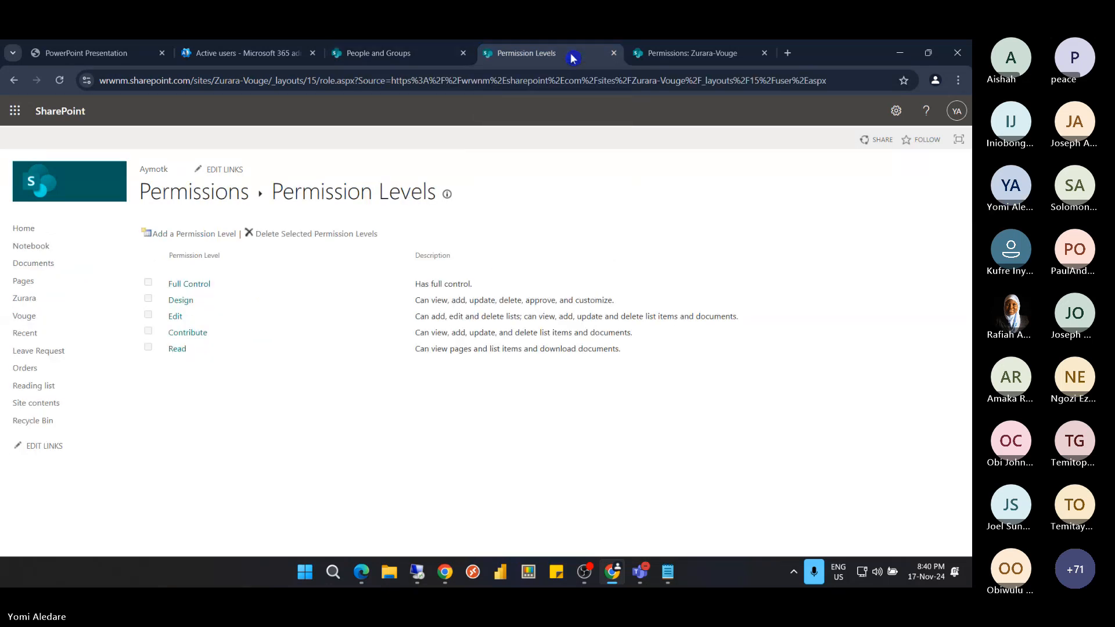
click(657, 56)
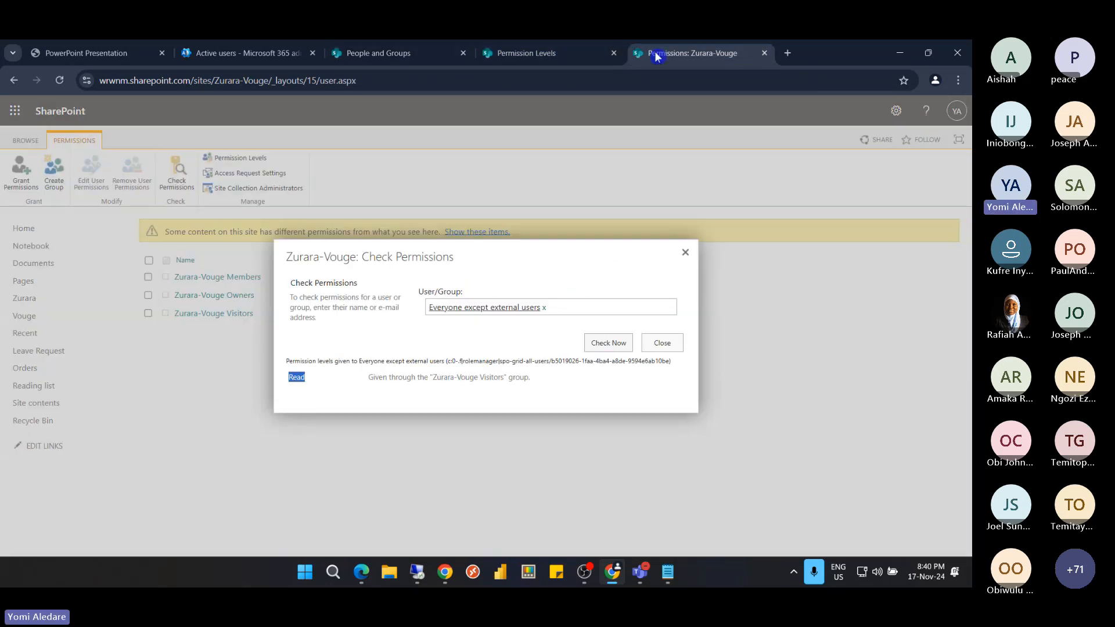
click(544, 307)
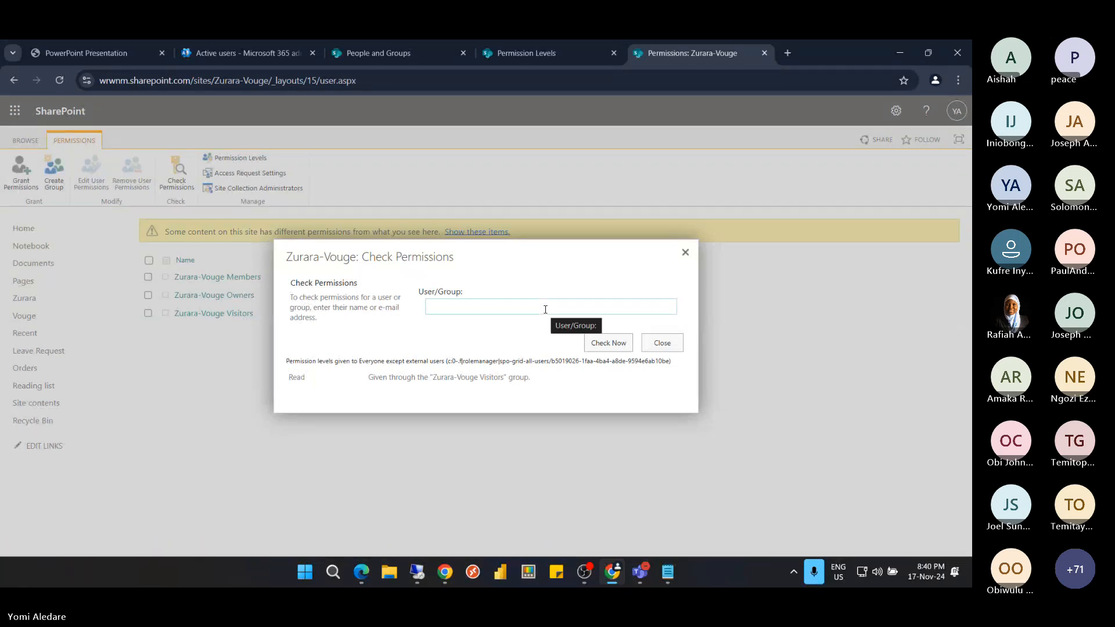
click(660, 345)
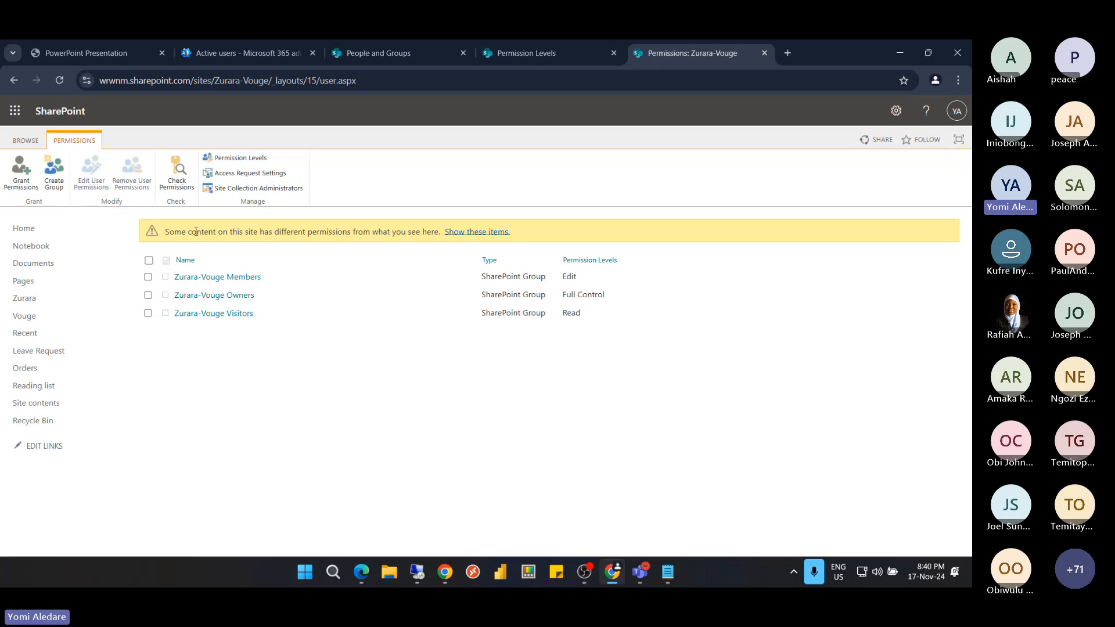
click(475, 233)
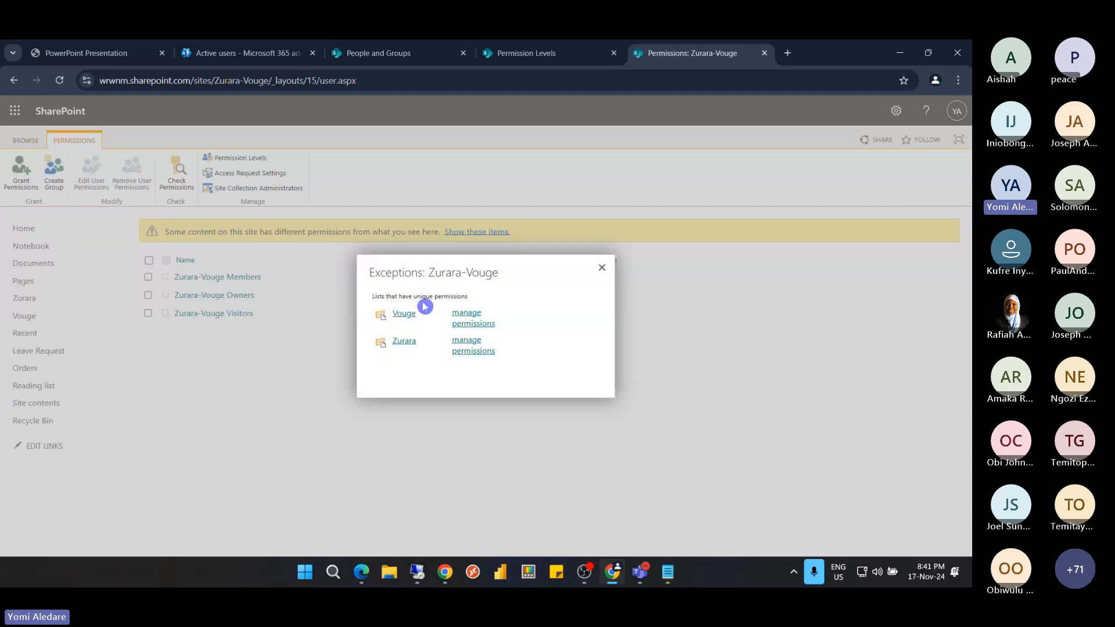
Open the Vouge library's permissions page from the Exceptions dialog
click(466, 324)
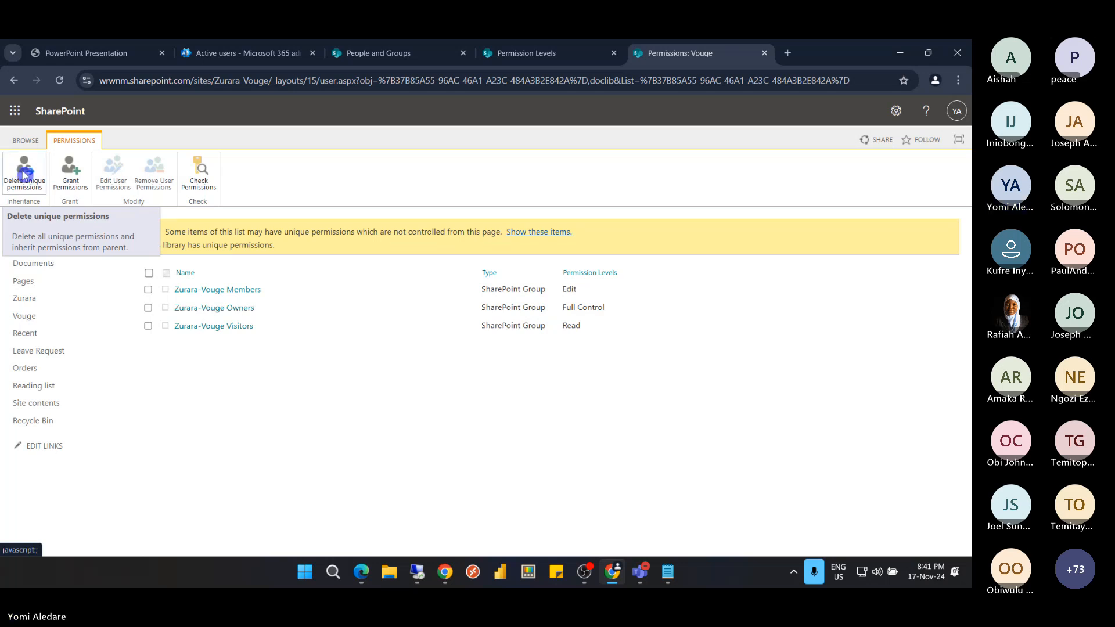
Remove Everyone except external users from the Zurara-Vouge site collection via All People
click(765, 53)
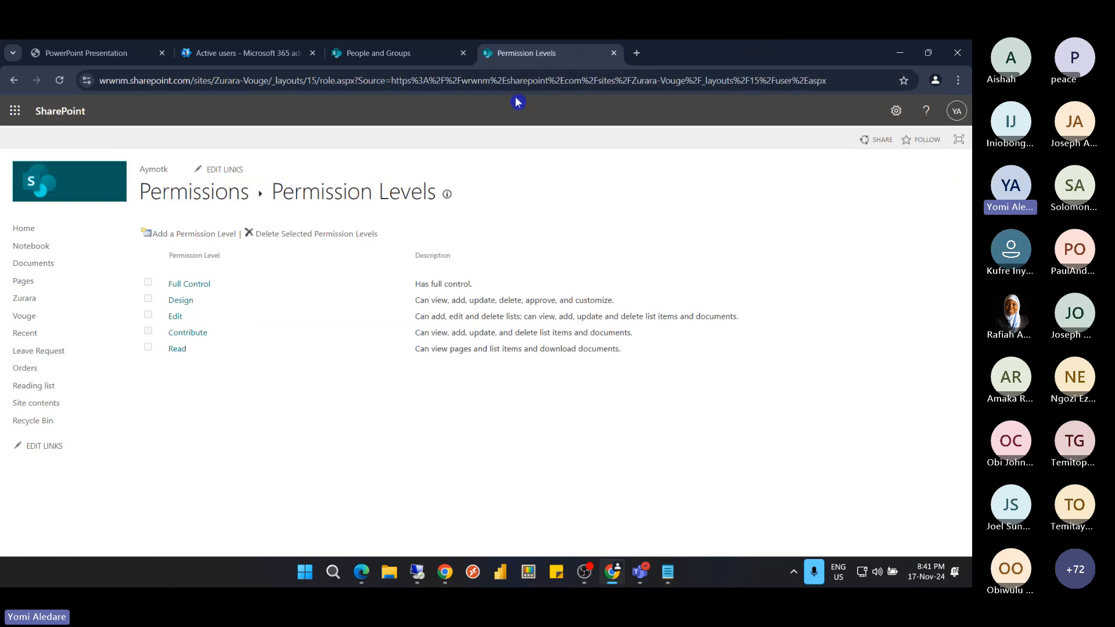
click(385, 57)
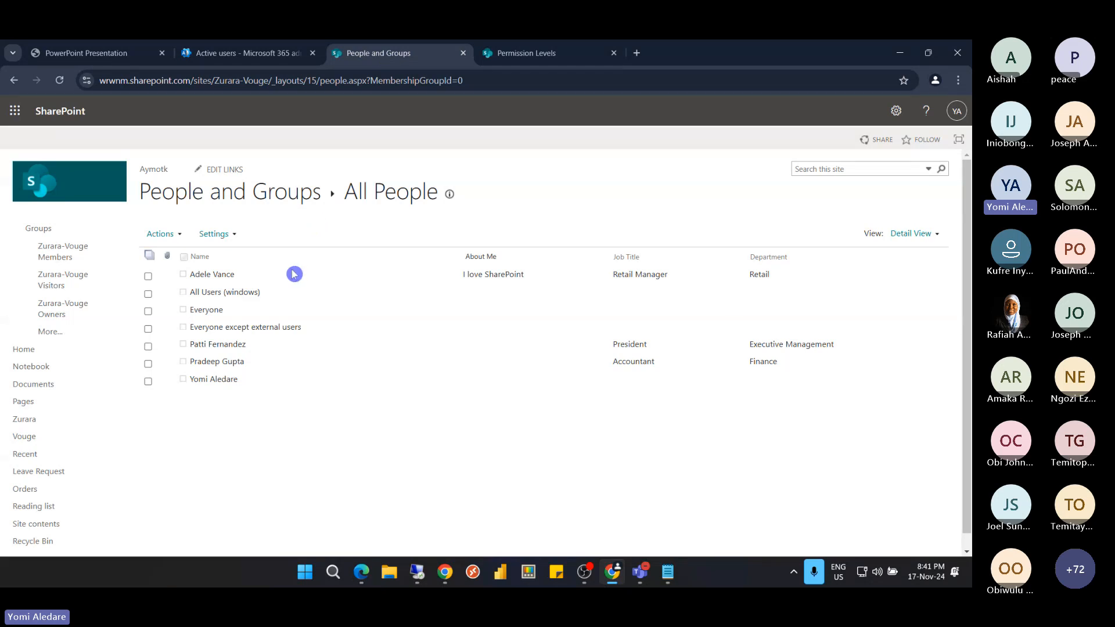
click(148, 329)
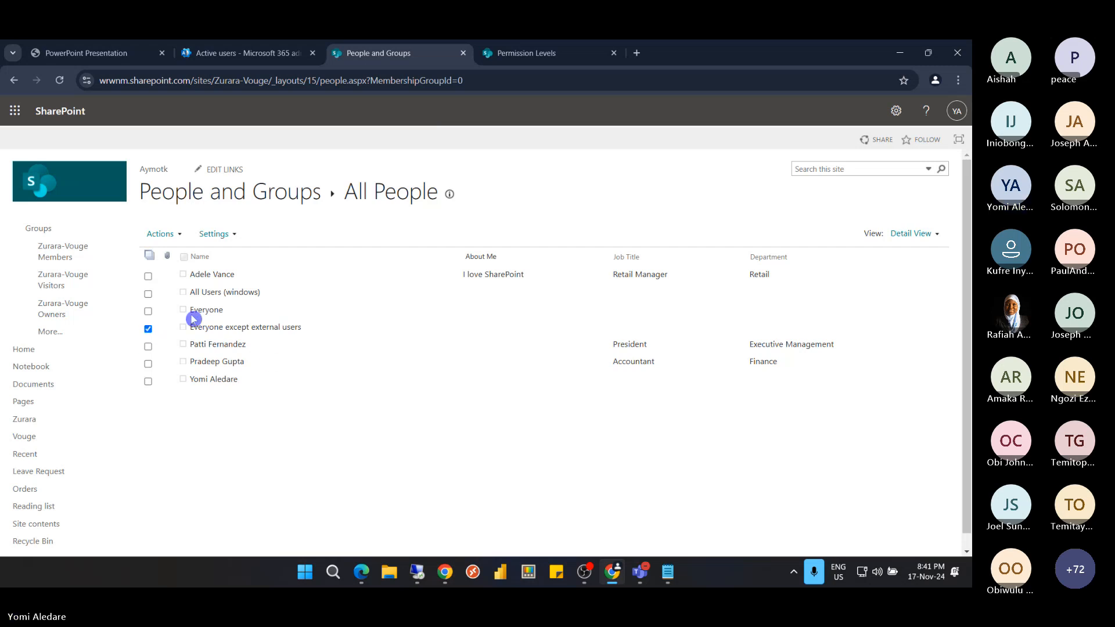
click(170, 233)
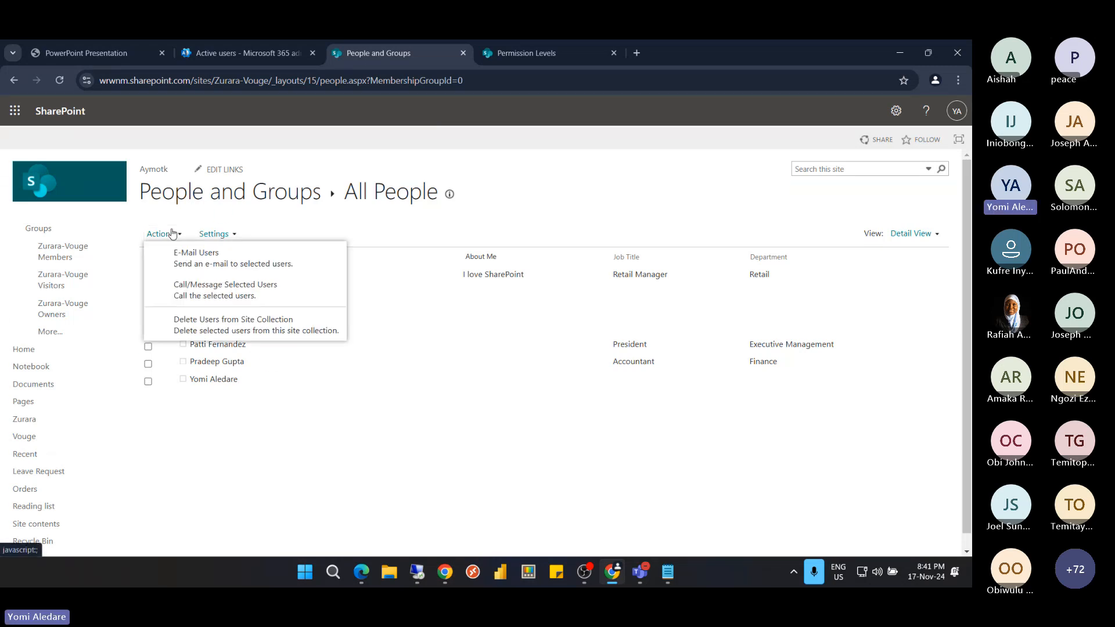
click(244, 326)
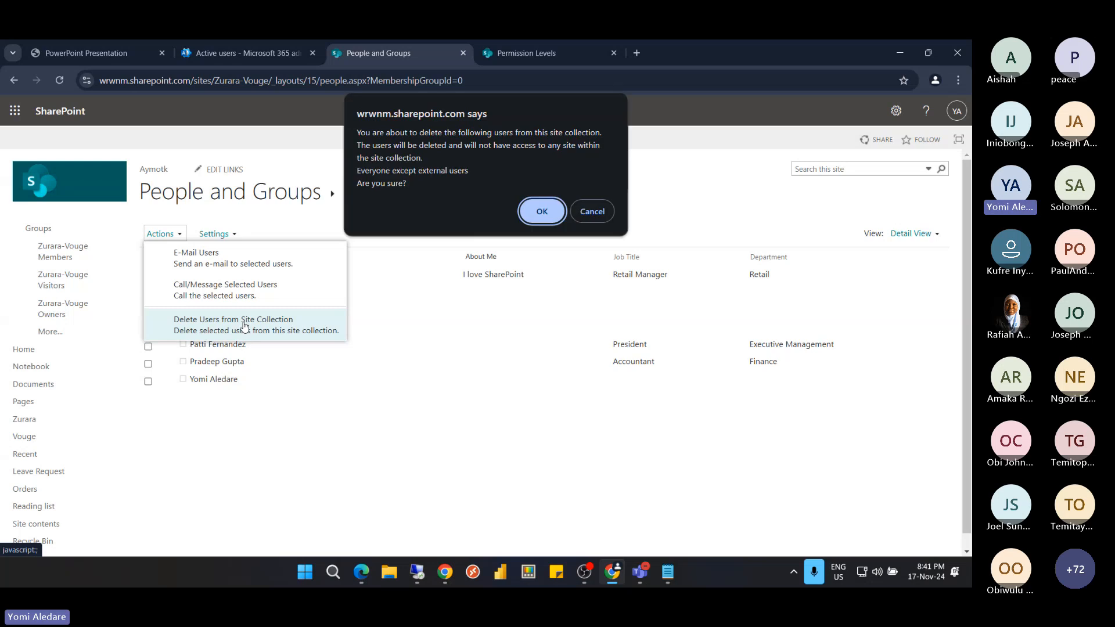
click(542, 216)
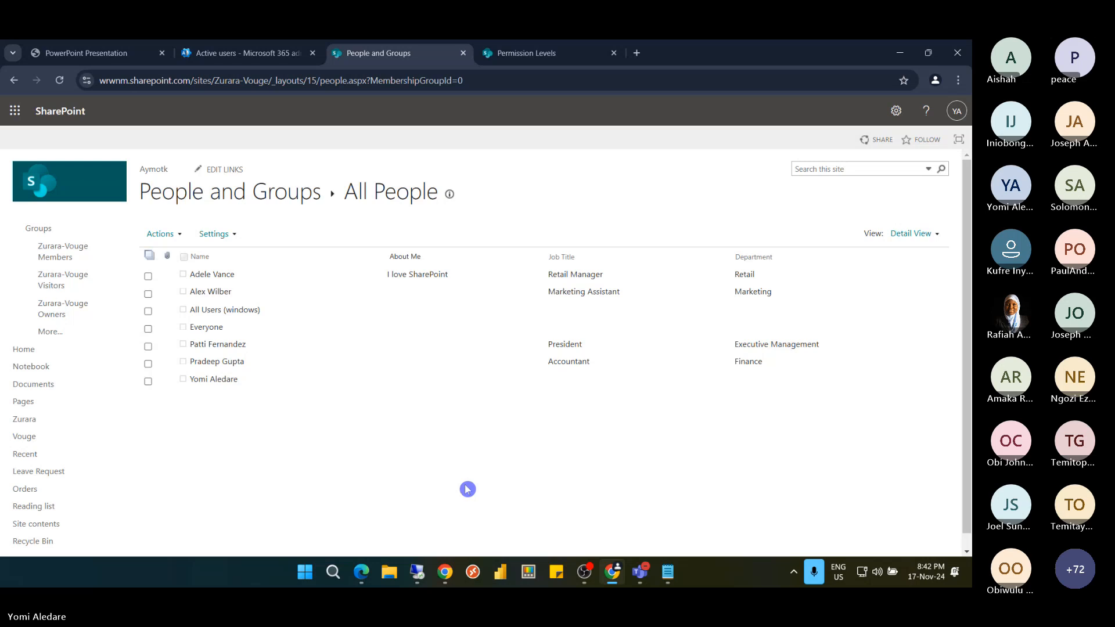
In the remote session's left browser, go to the Zurara-Vouge site root address
mouse_move(417, 572)
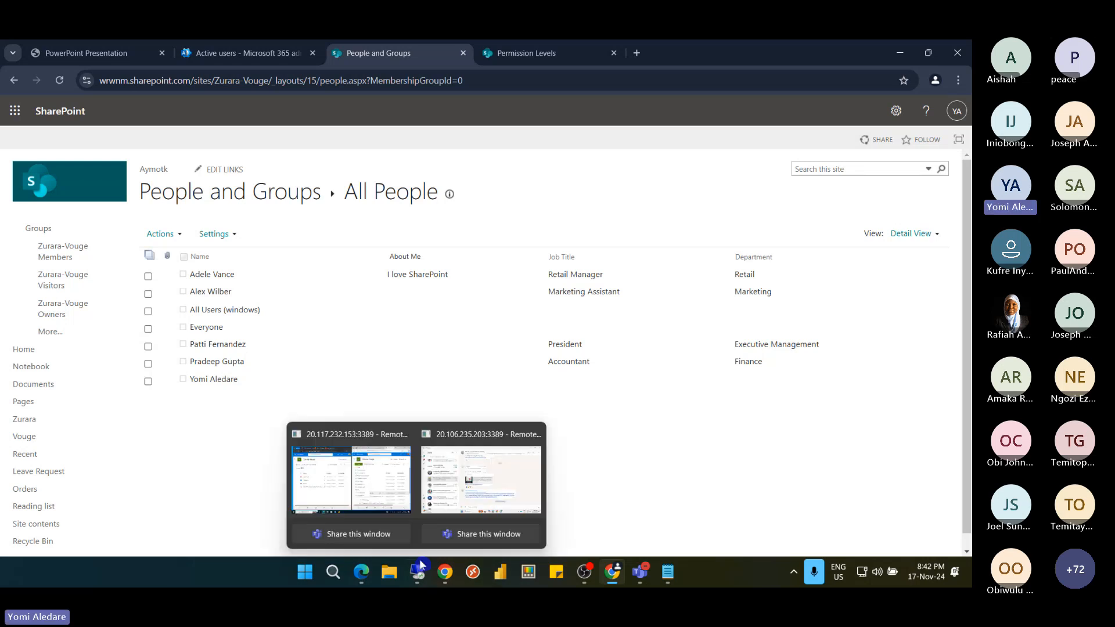
click(392, 491)
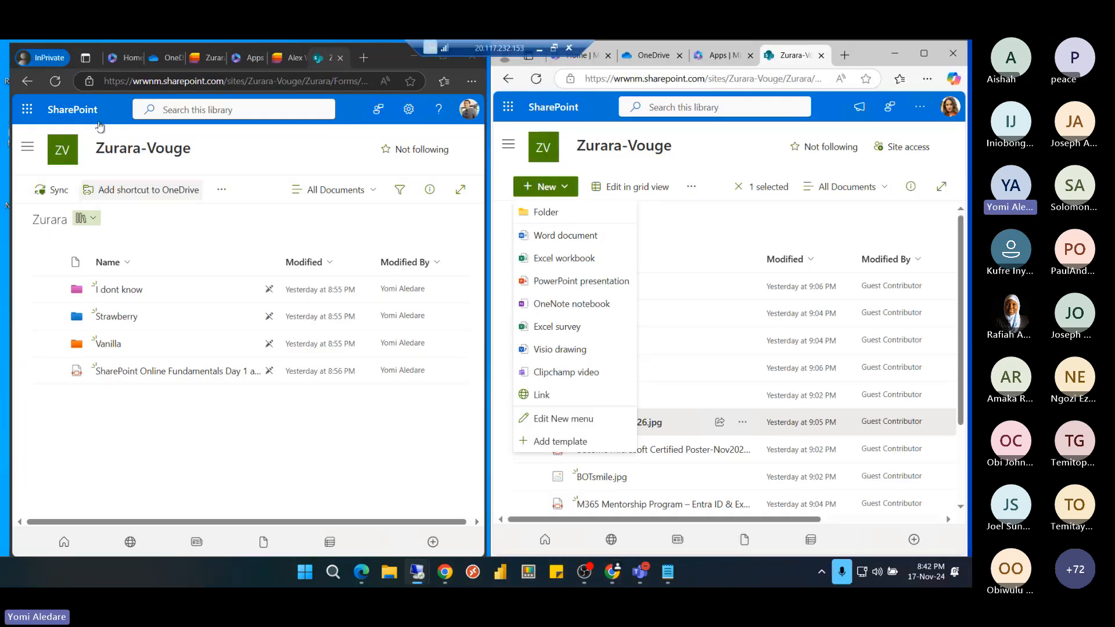
click(60, 82)
click(56, 81)
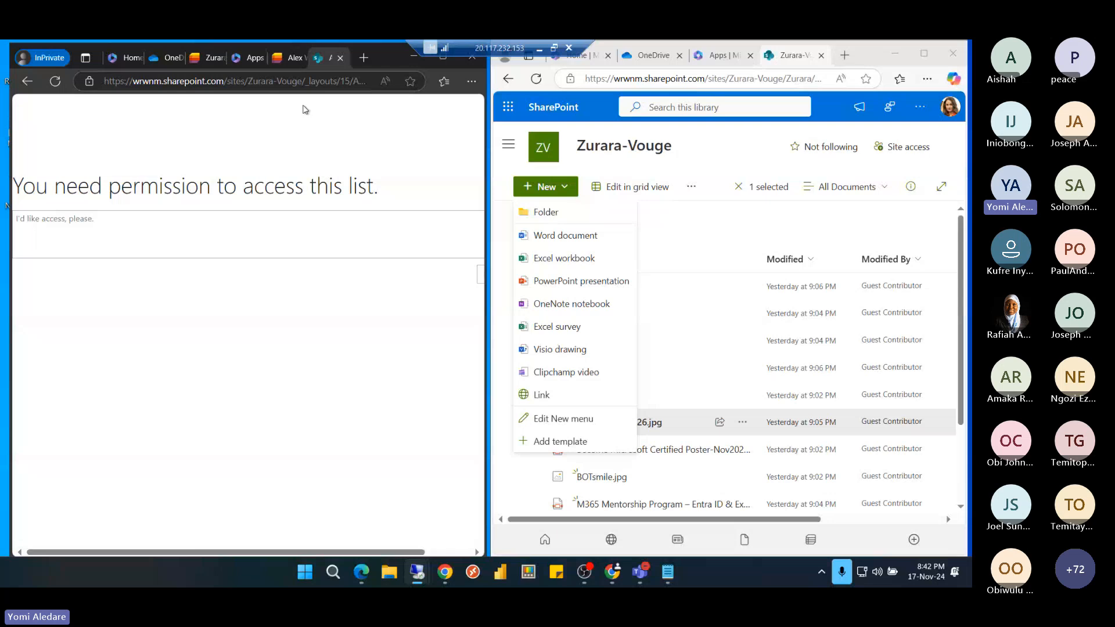
click(303, 82)
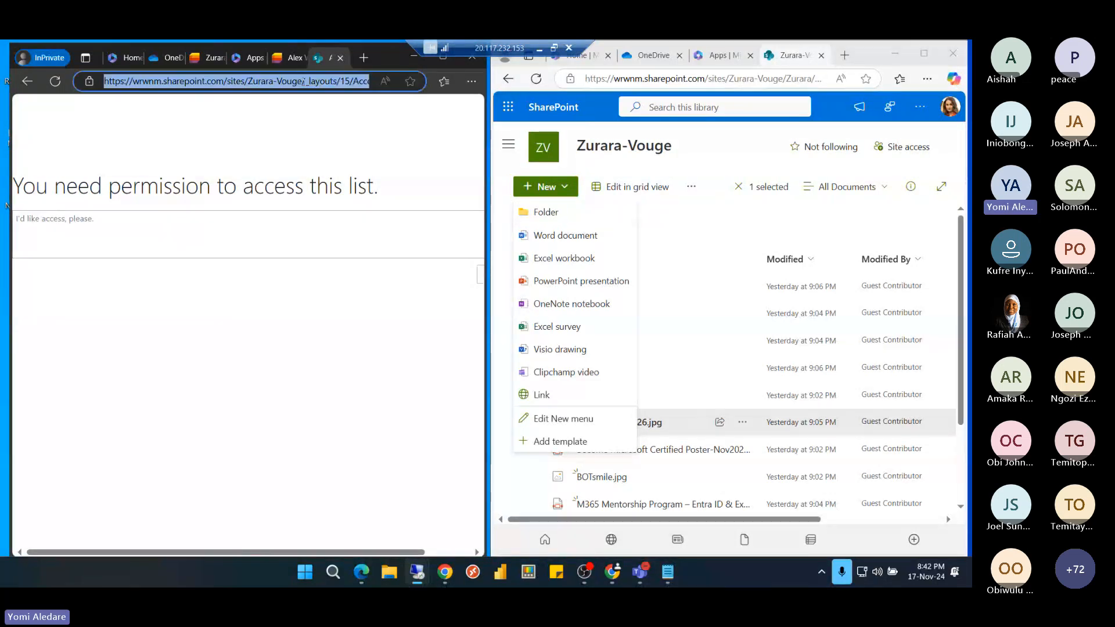
click(303, 81)
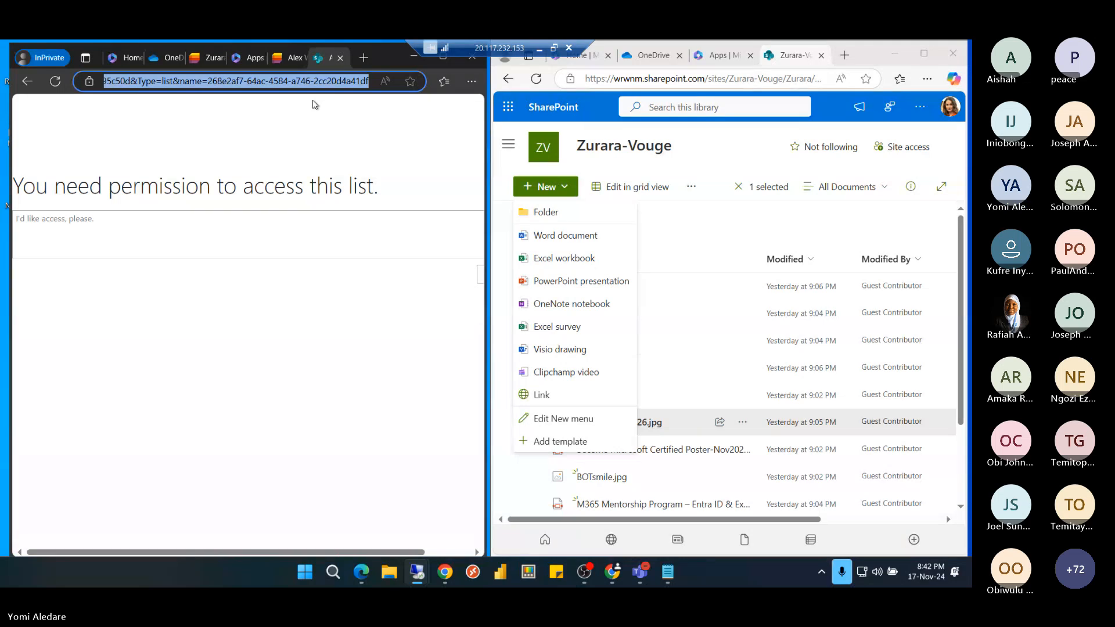
text(https://wrwnm.sharepoint.com/sites/Zurara-Vouge/)
key(Return)
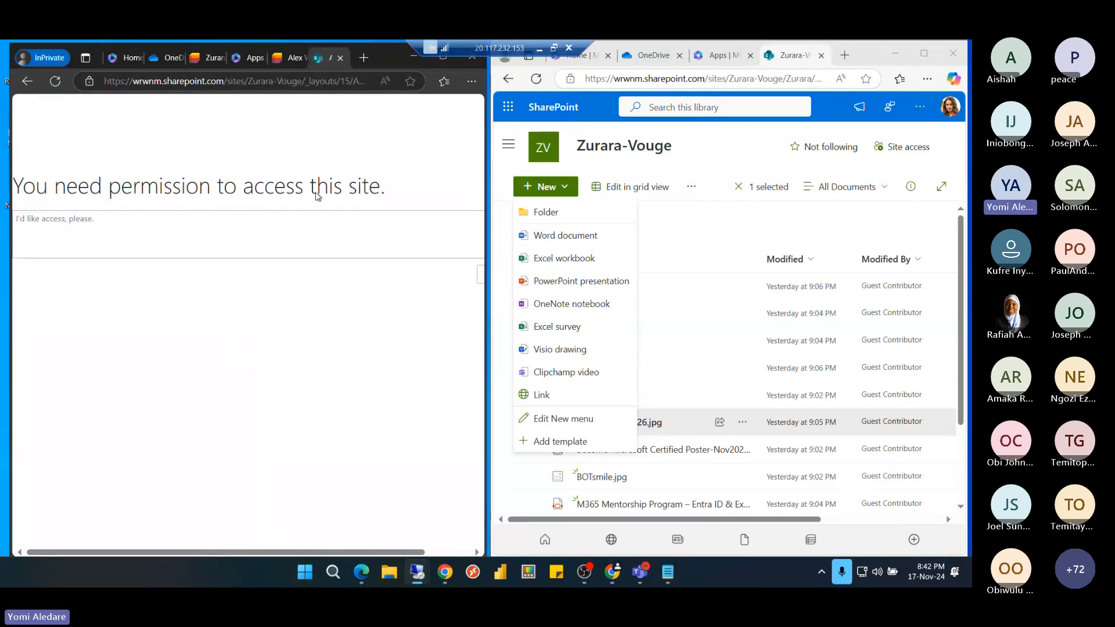
Send an access request with the message 'IT, this is urgent!!!! blala'
click(405, 239)
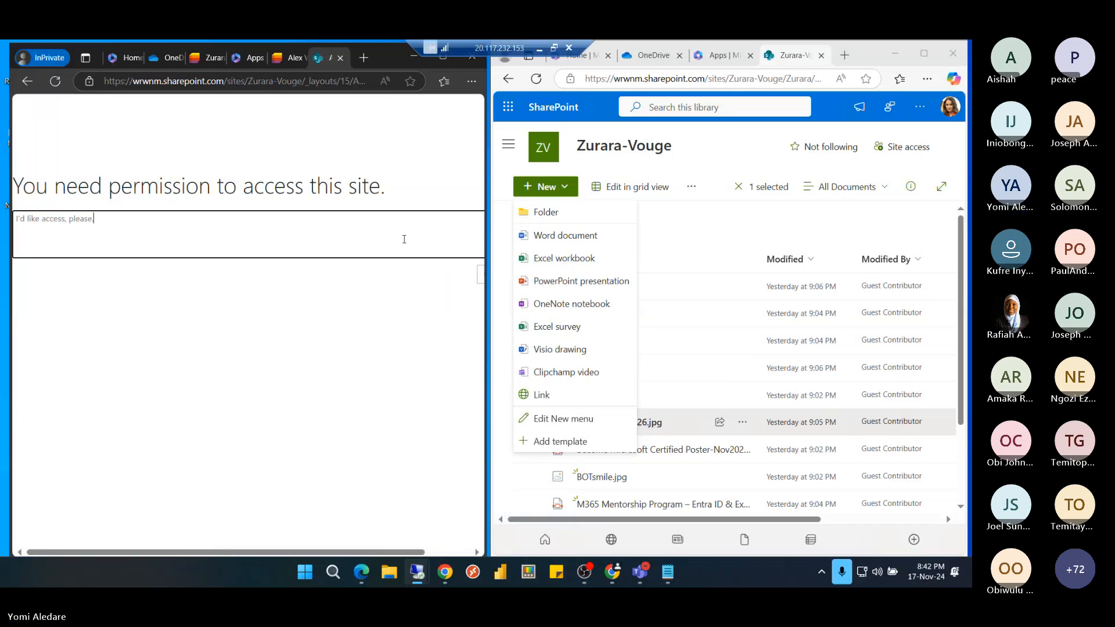
key(ctrl+a)
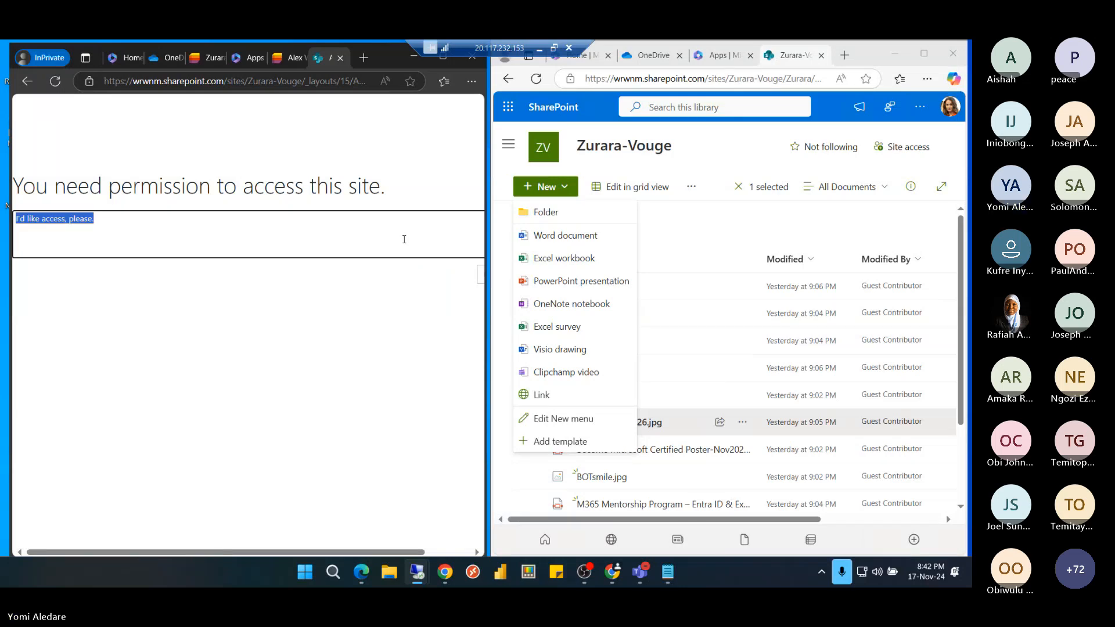
text(IT,)
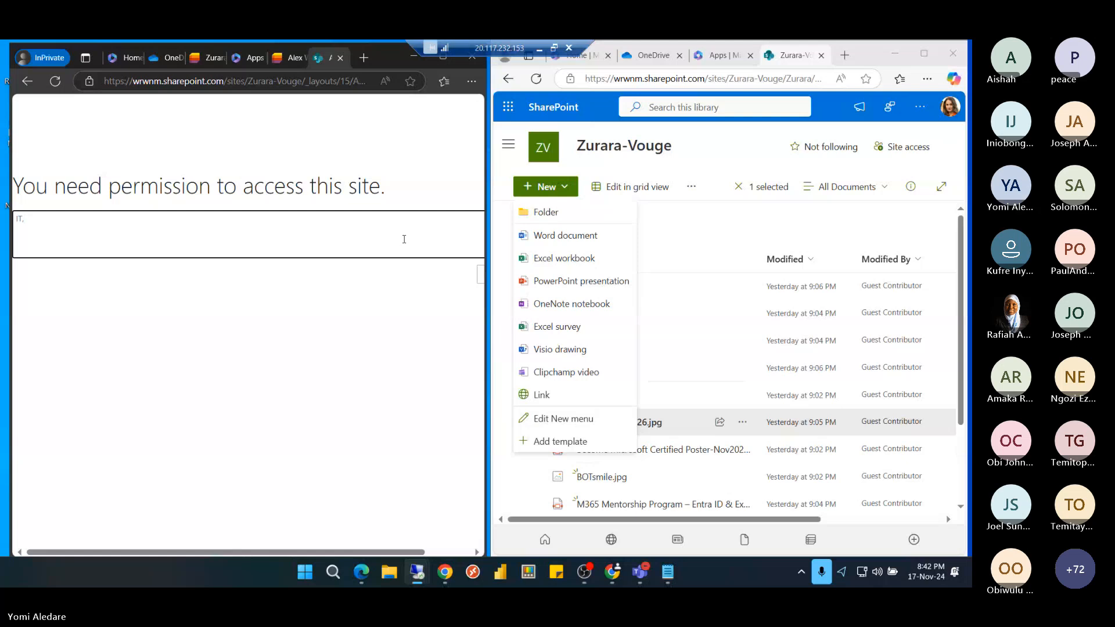
text( this is u)
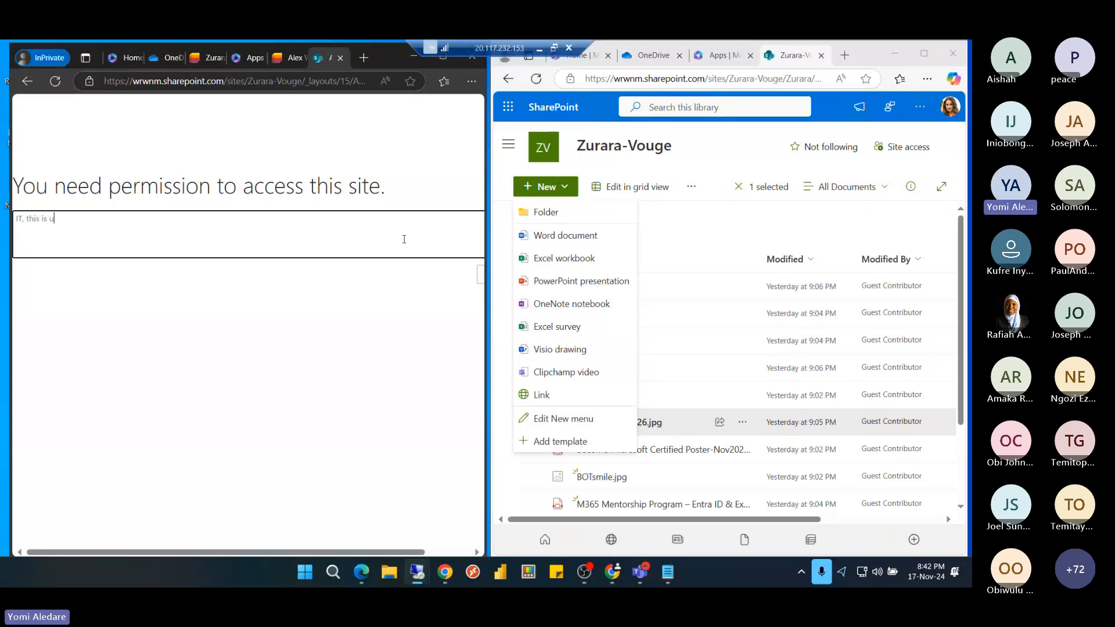
text(rgent)
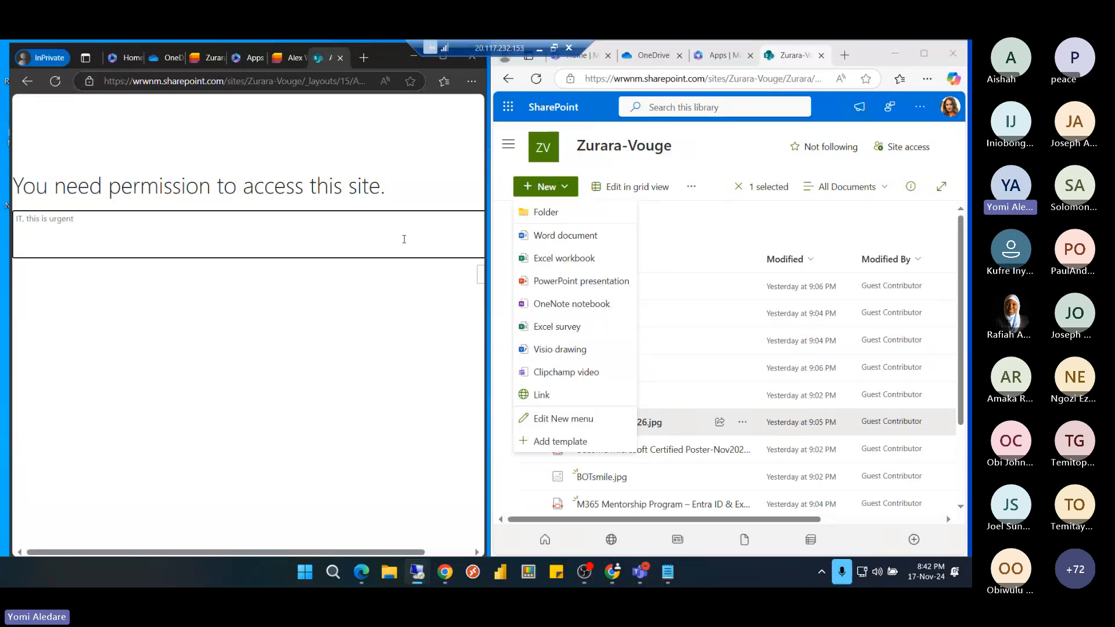
text(!!!!)
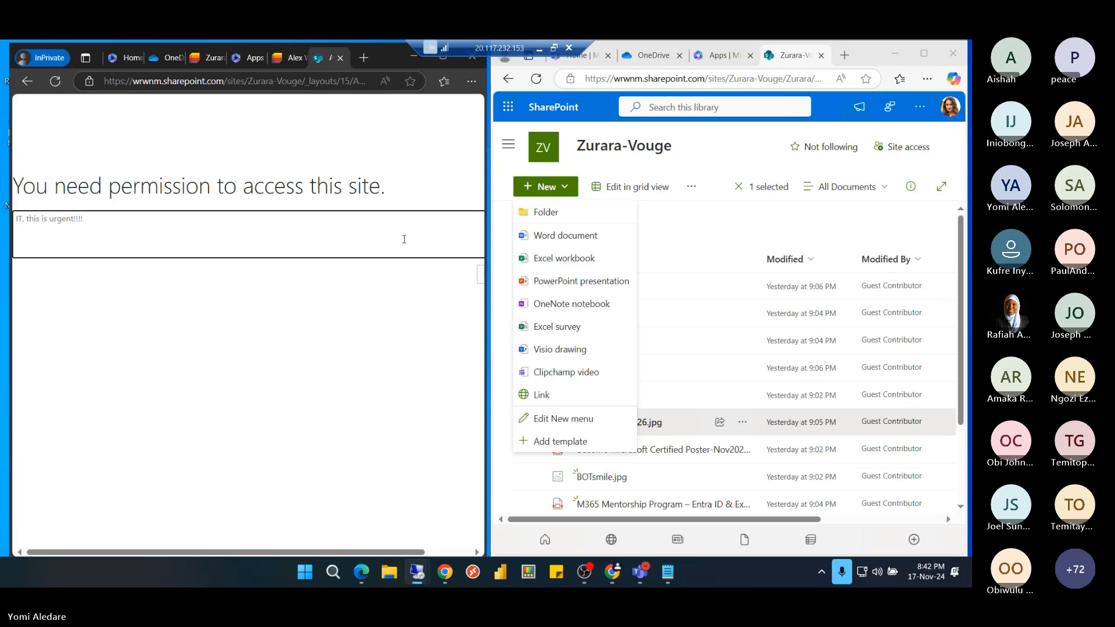
text( blala)
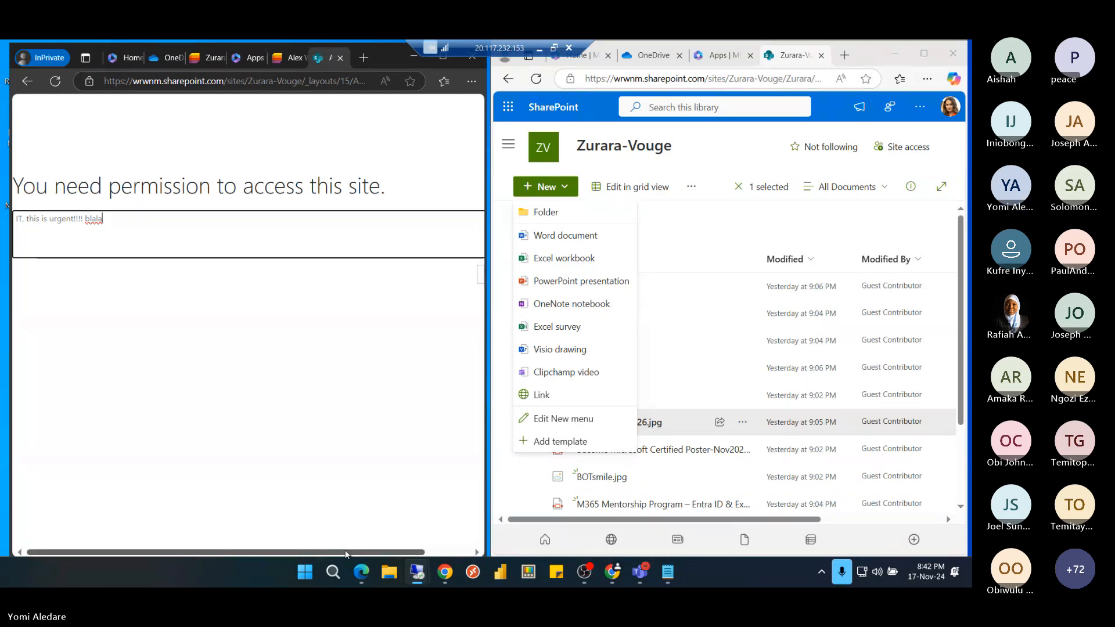
drag(348, 553, 446, 554)
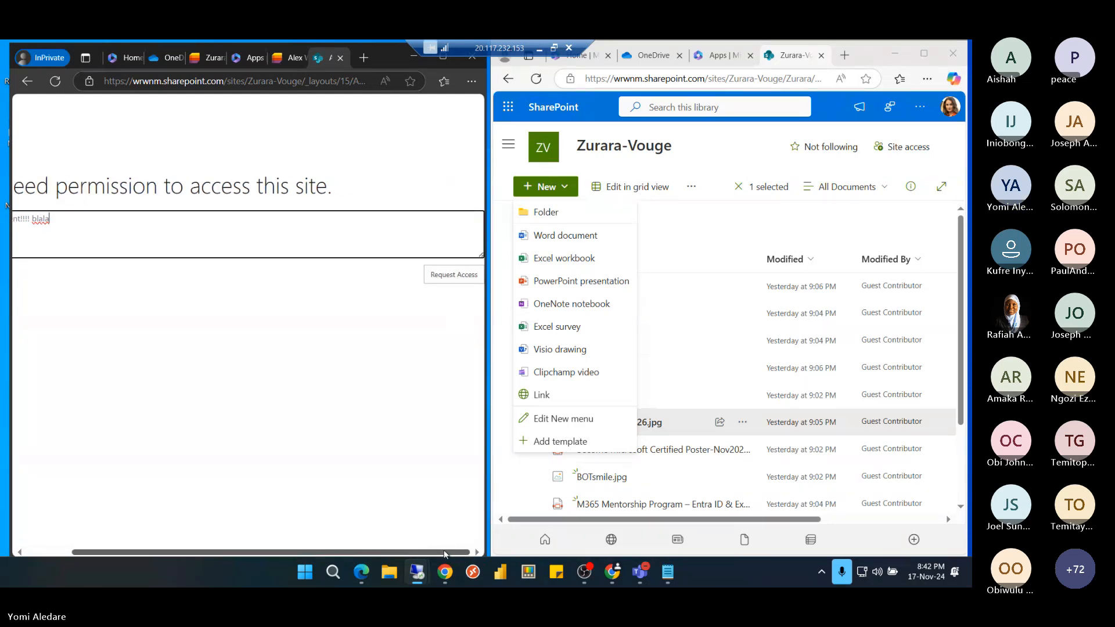
click(454, 278)
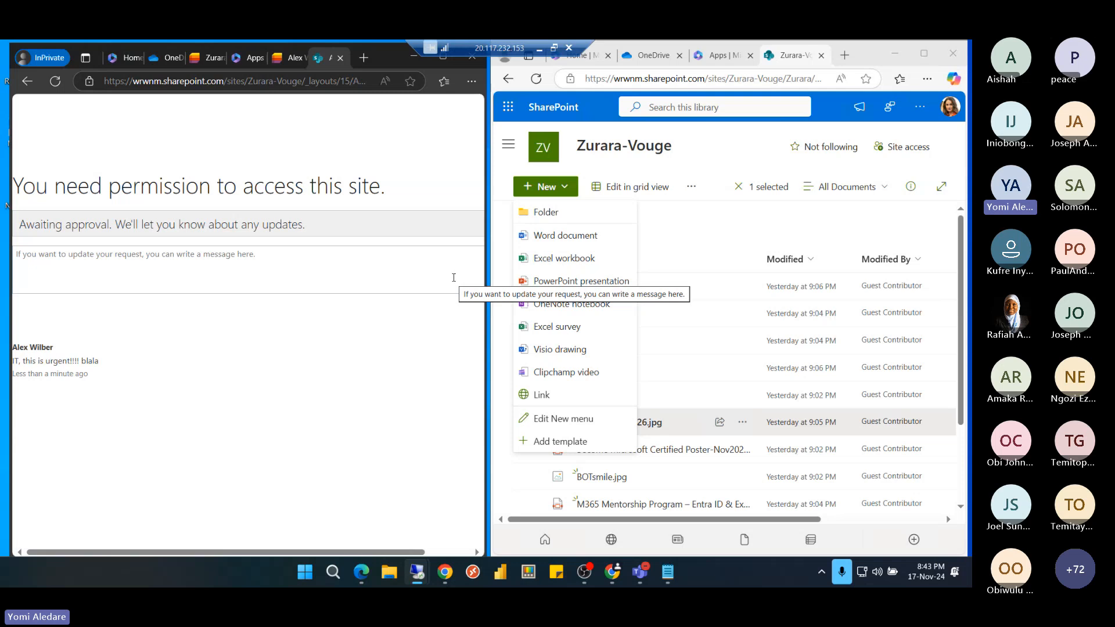
Glance at the access request slides, then switch to the admin center's Active users list
click(539, 47)
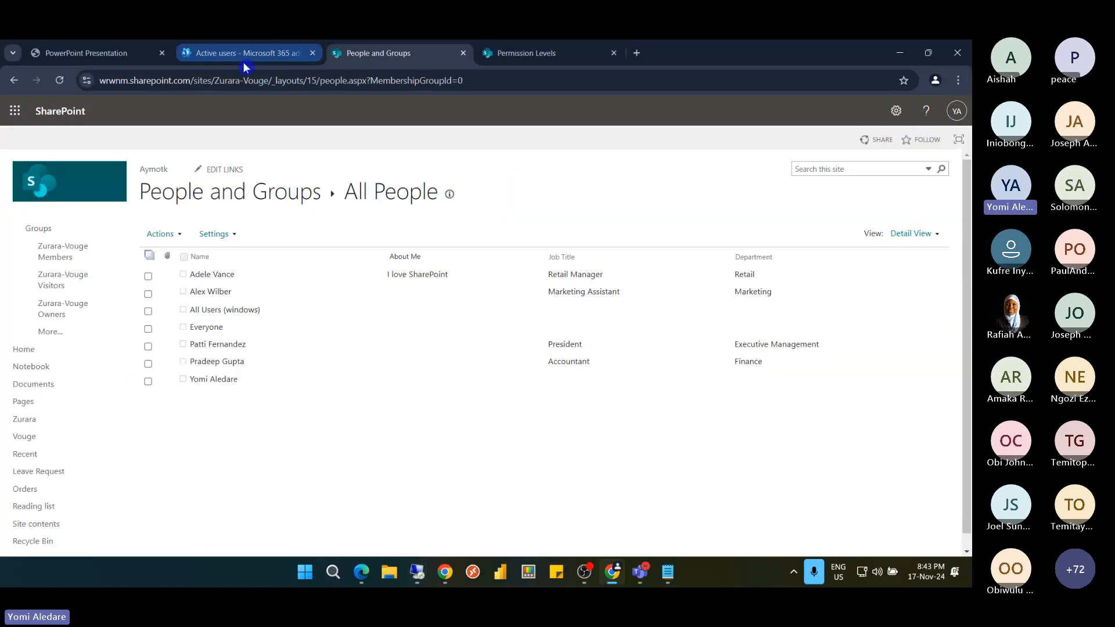
click(101, 56)
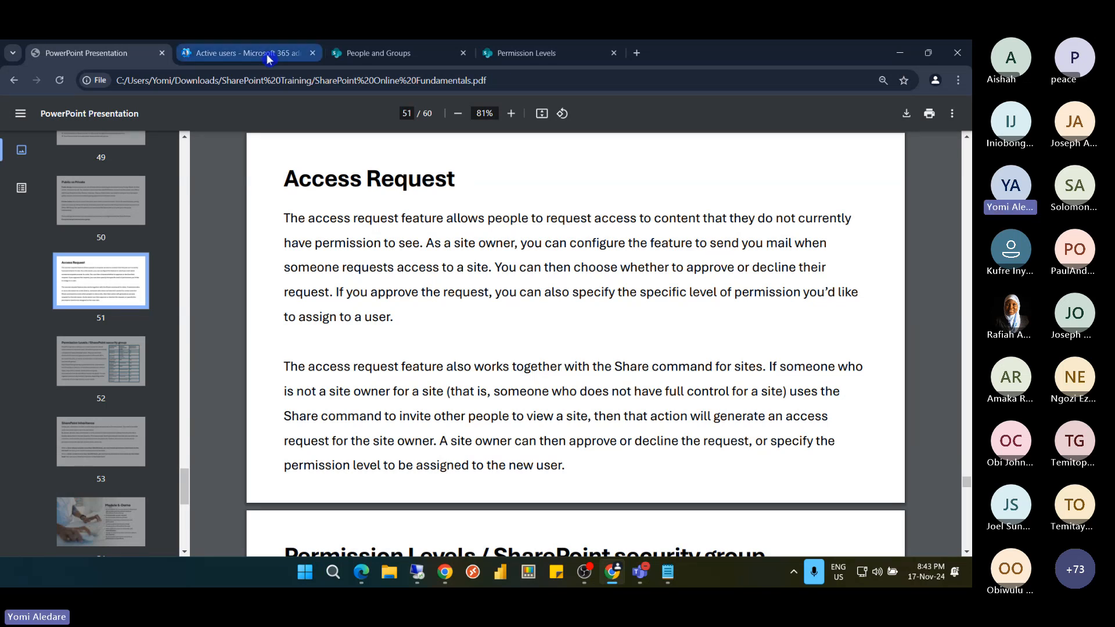
click(358, 57)
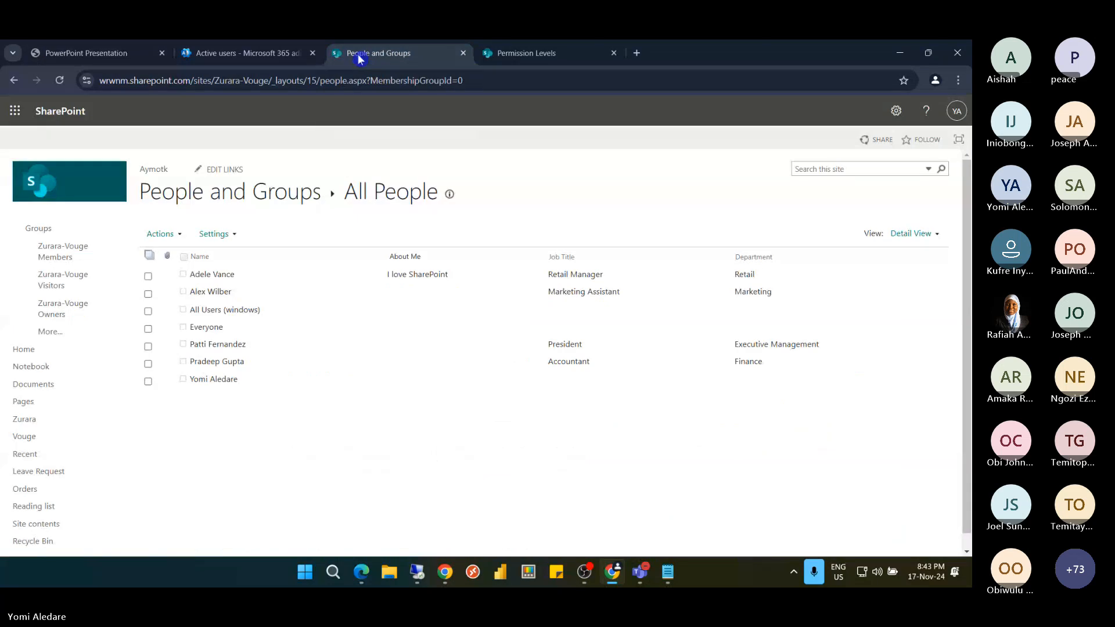
click(275, 56)
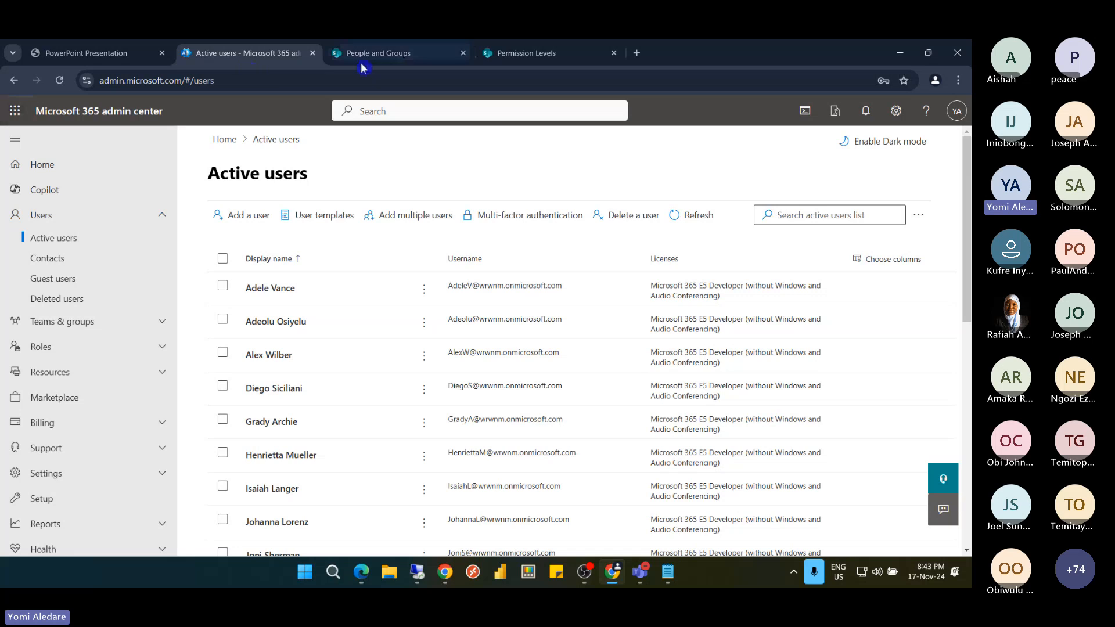
Launch Outlook and open the SharePoint access request email for Zurara-Vouge
click(16, 111)
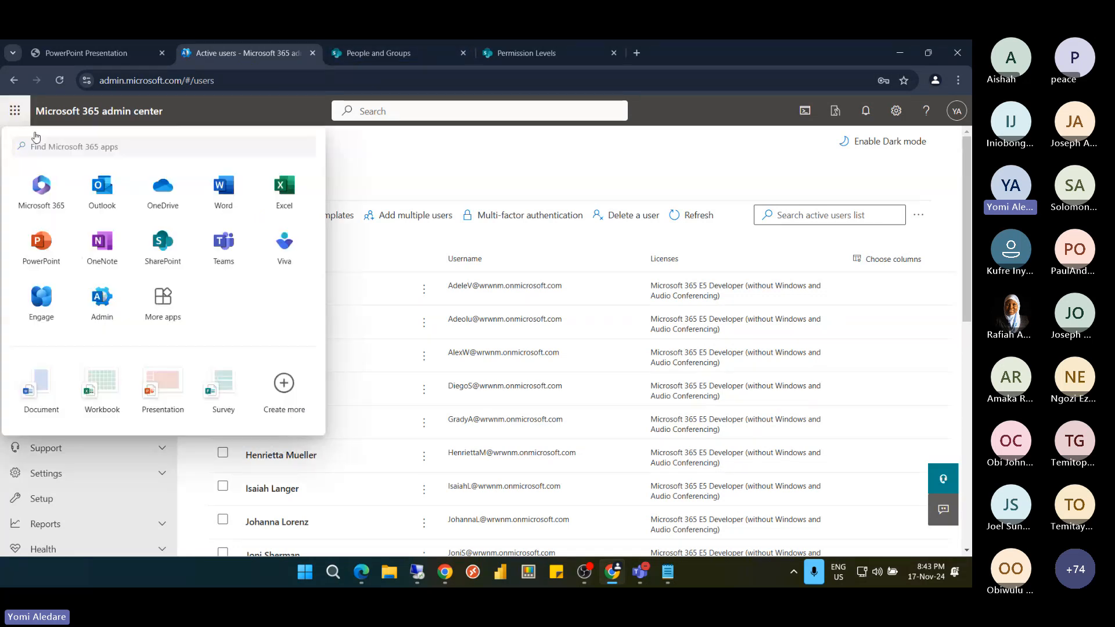
click(102, 187)
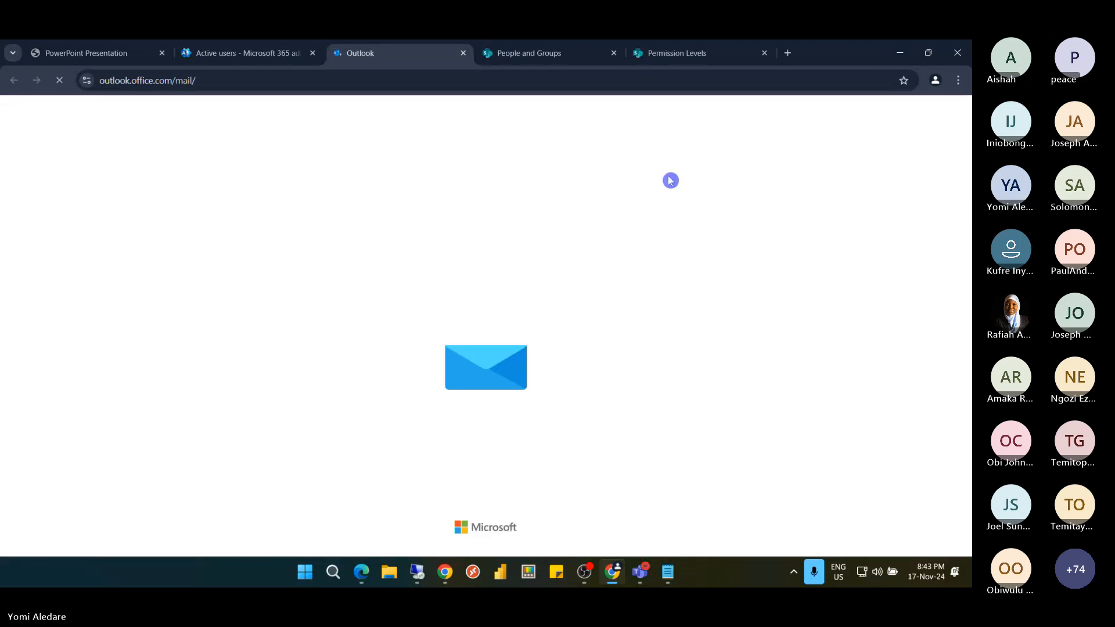
mouse_move(686, 58)
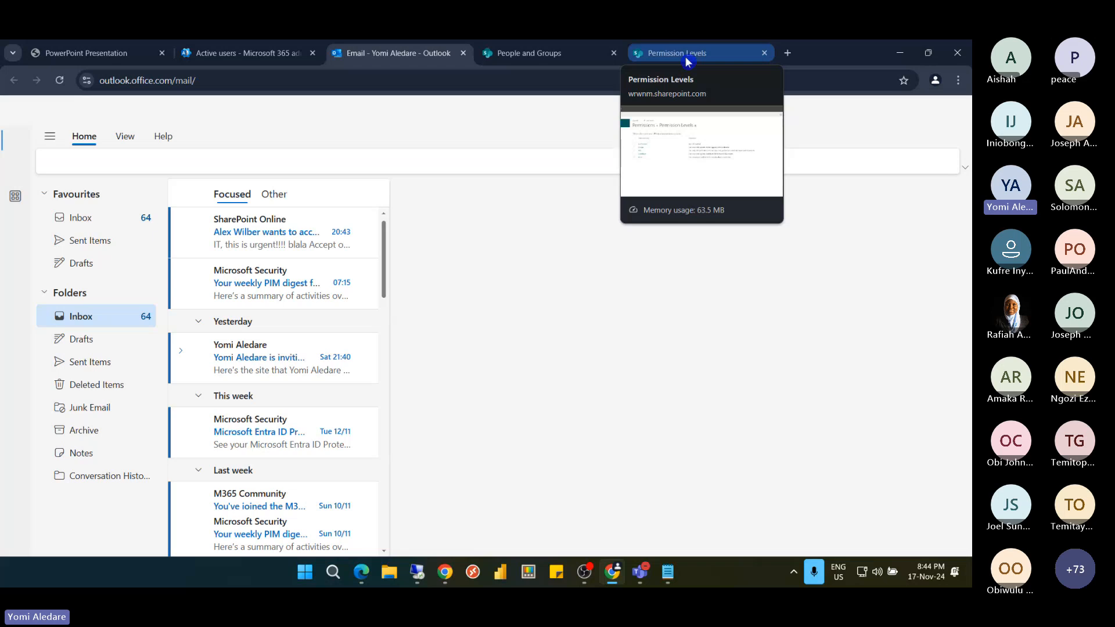
click(250, 251)
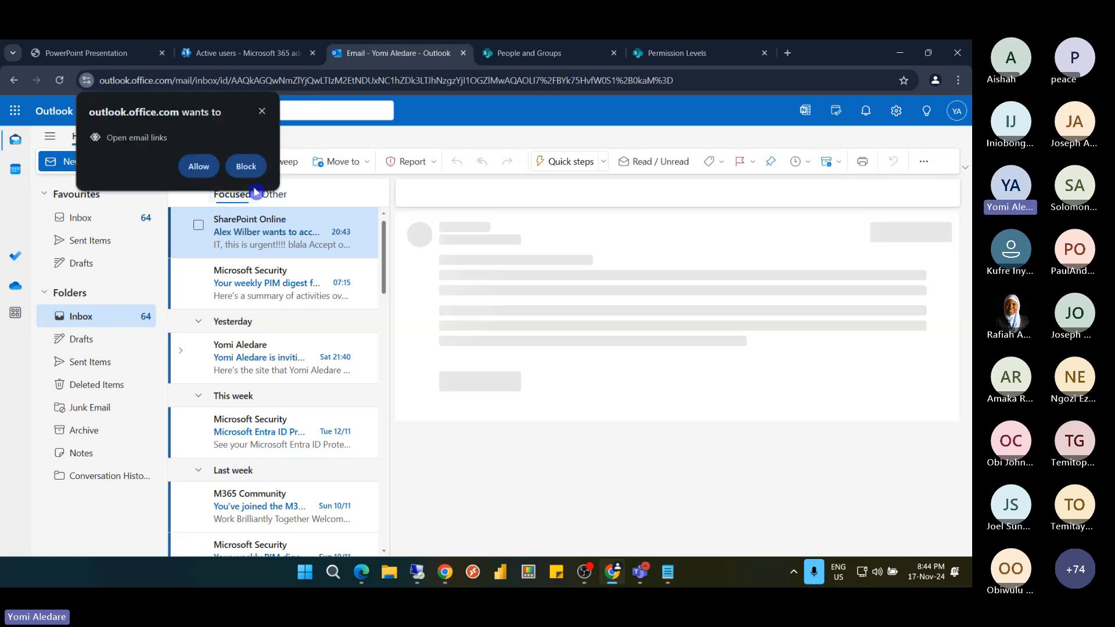
click(247, 167)
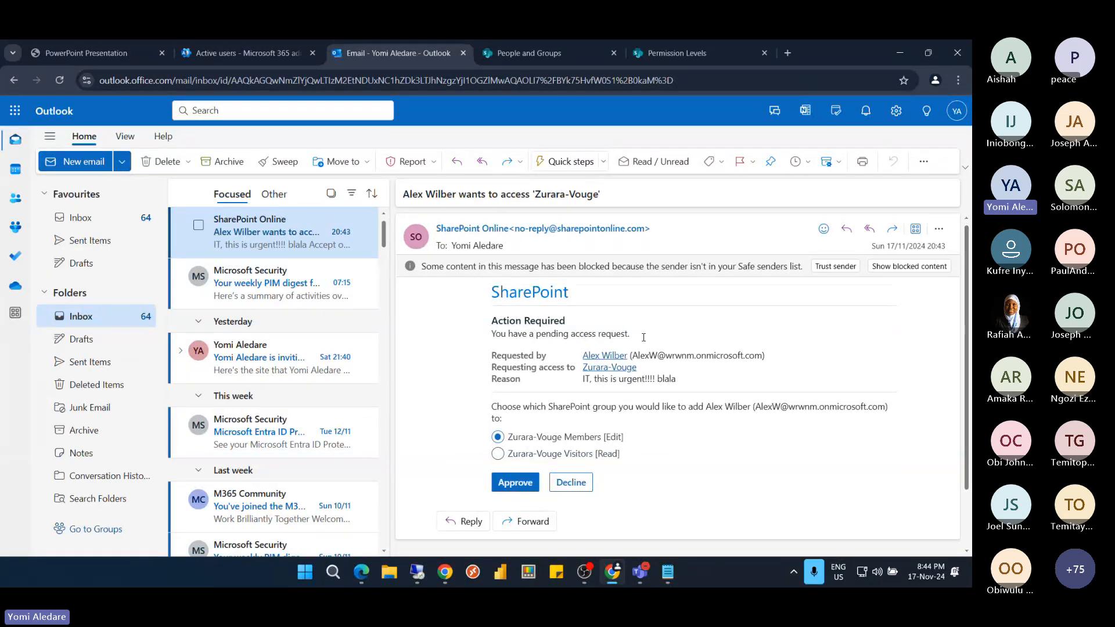
click(492, 371)
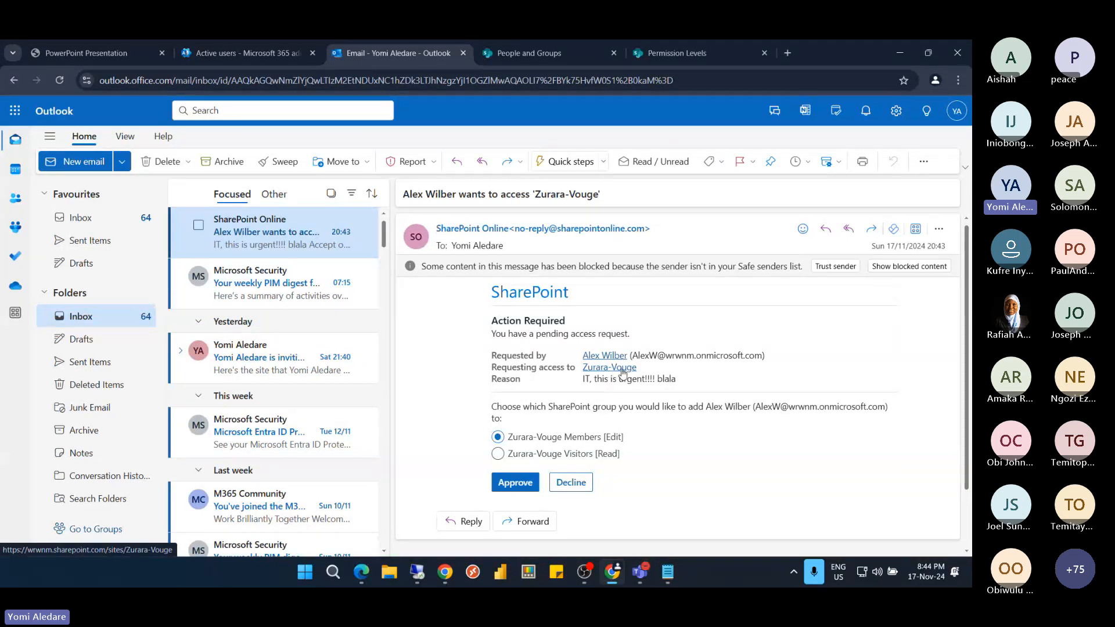
click(236, 472)
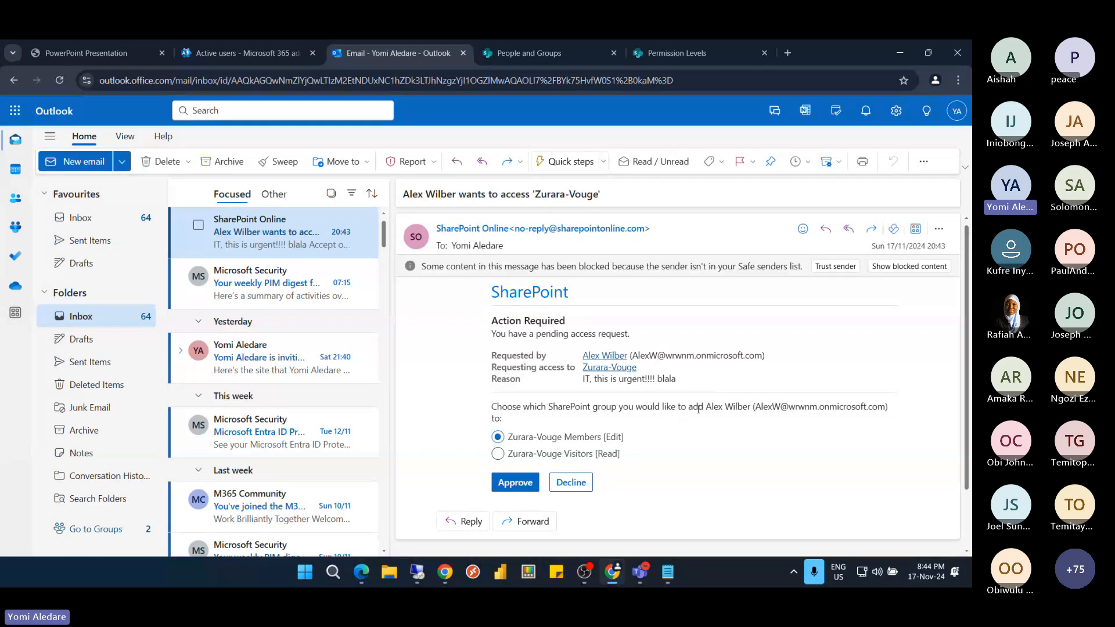
scroll(574, 390, down, 1)
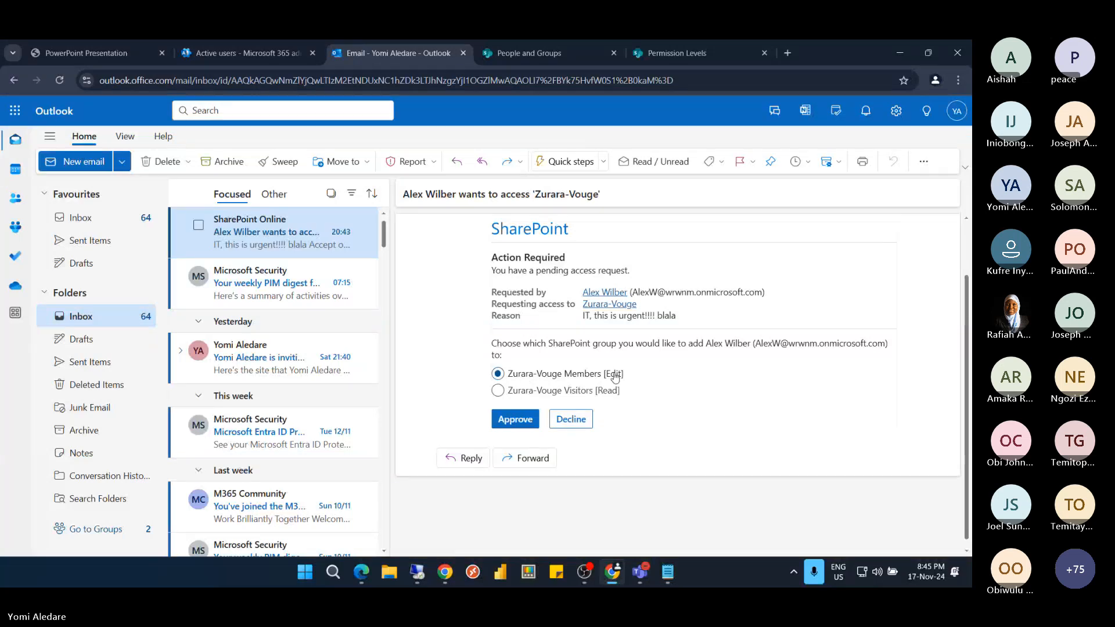
Approve the request, adding the requester to Zurara-Vouge Visitors [Read]
click(531, 391)
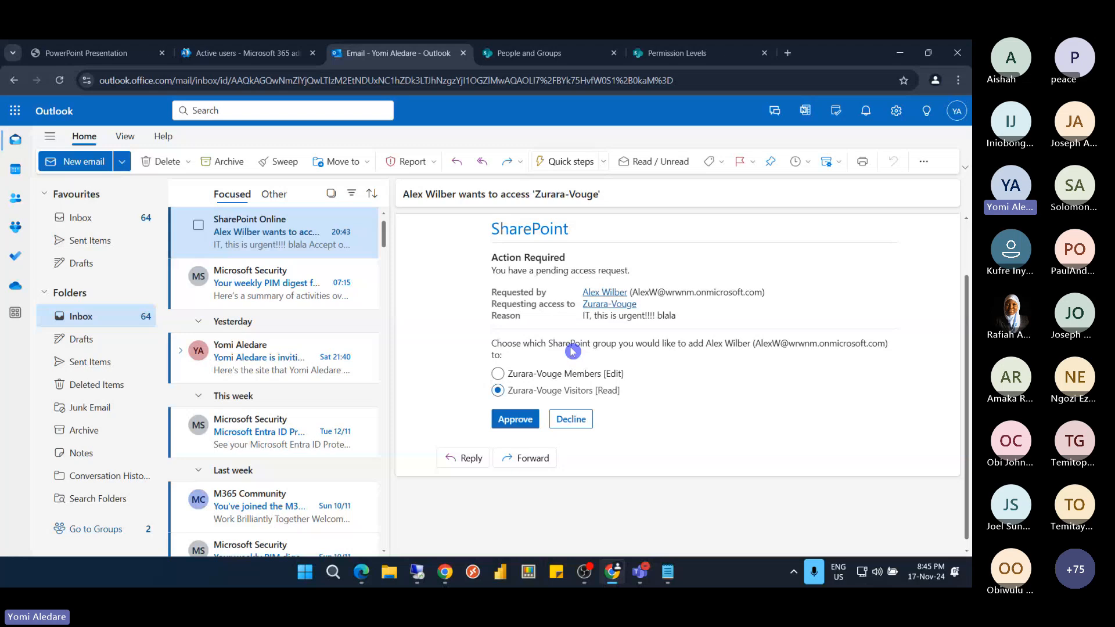
click(509, 425)
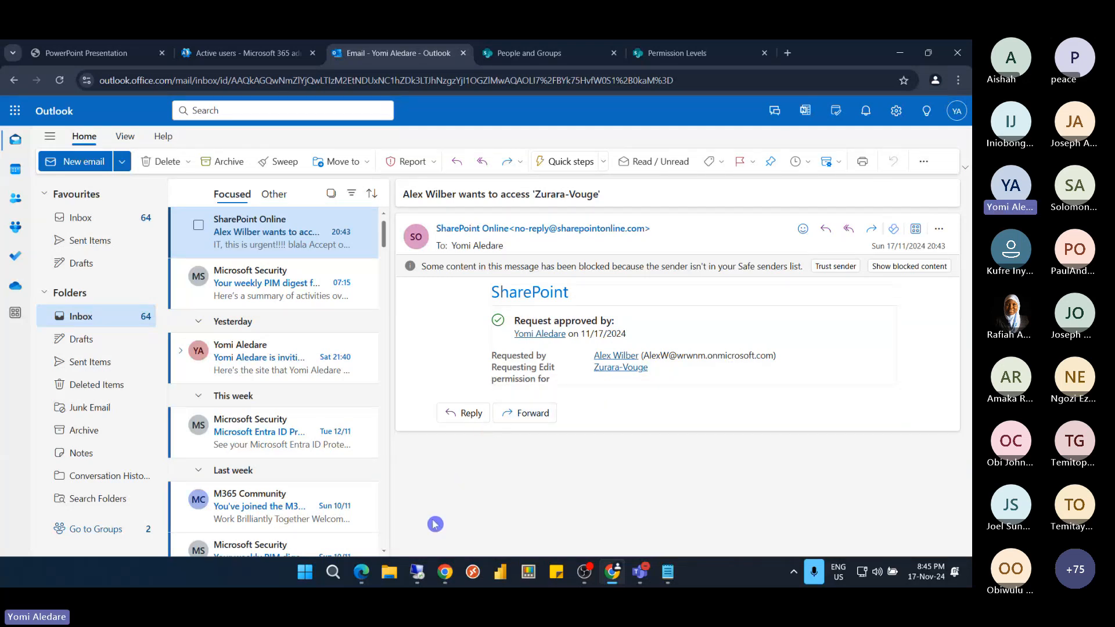
mouse_move(418, 572)
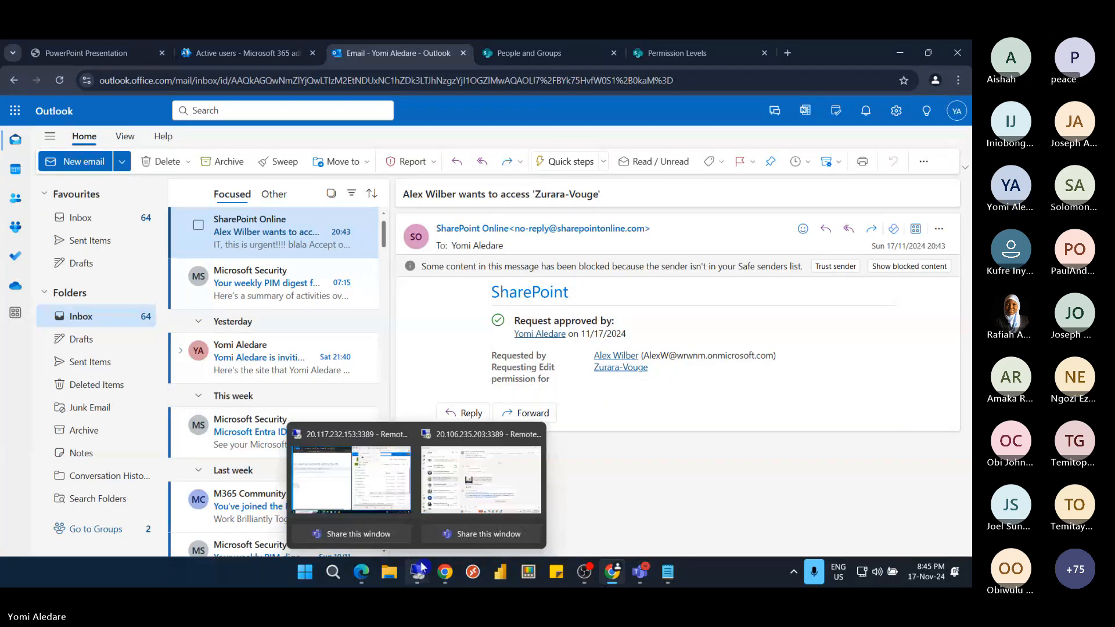
In the InPrivate window, trim the address to 'Zurara-Vouge/' and load the site home page
click(382, 496)
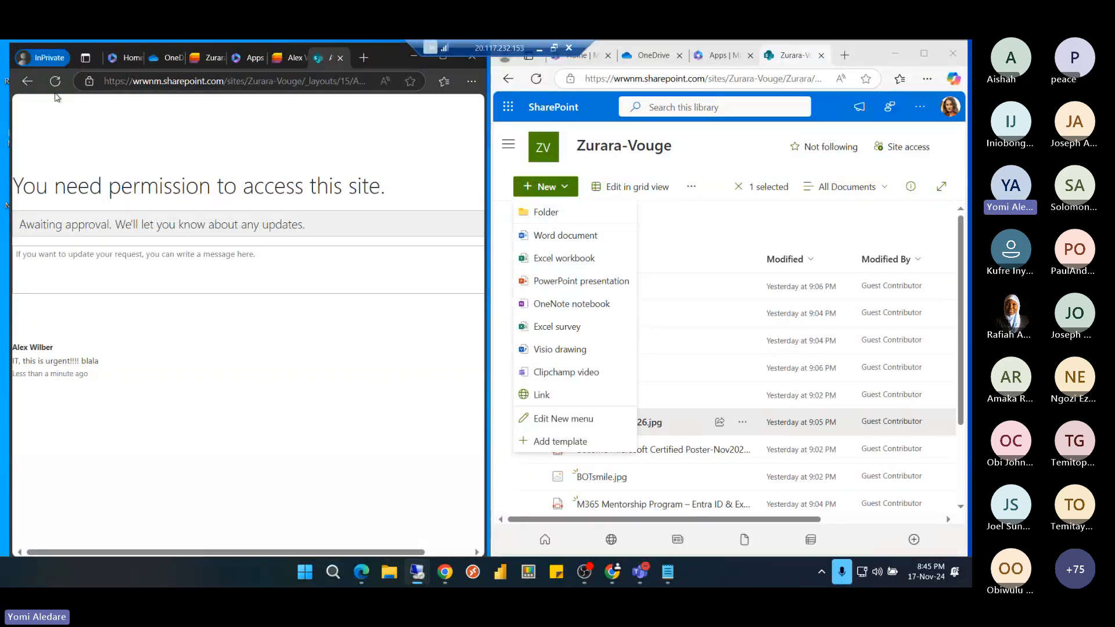
click(54, 82)
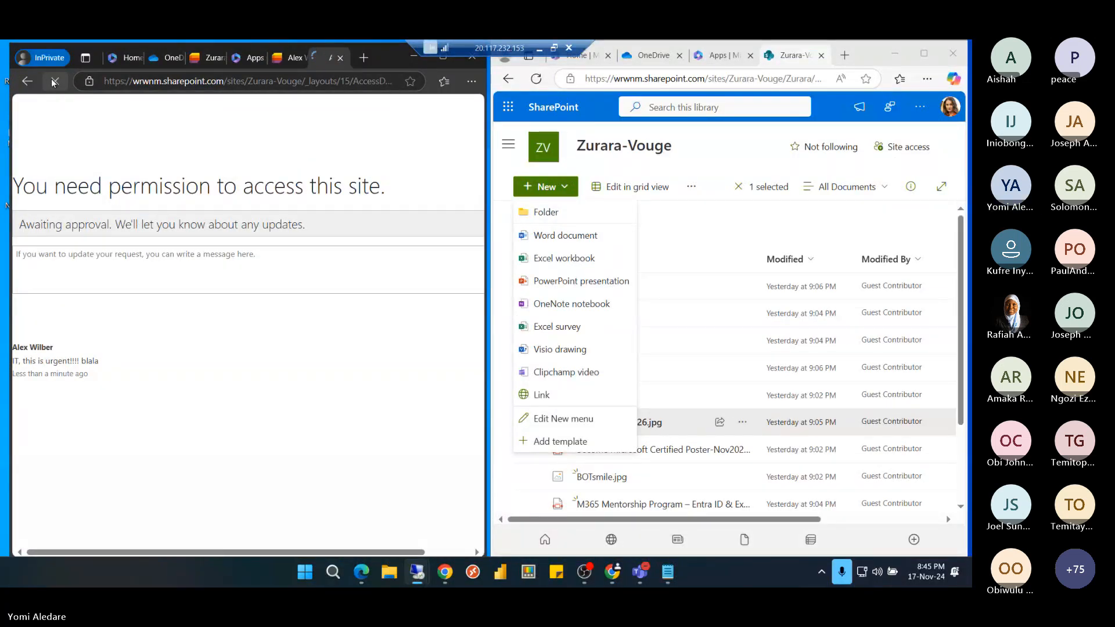
click(307, 86)
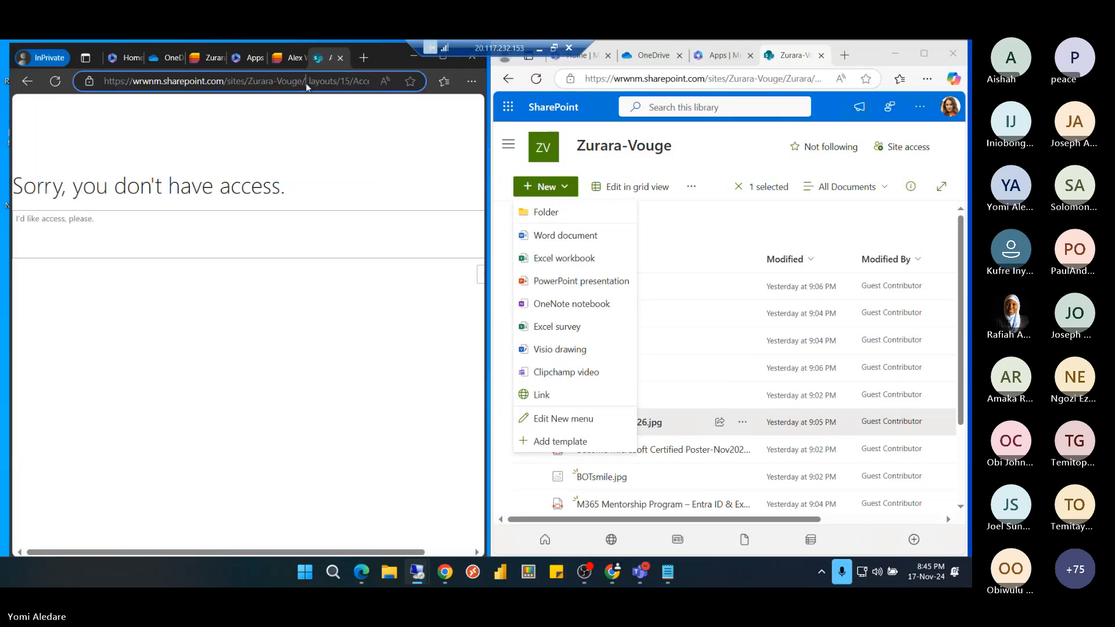
key(shift+End)
key(Delete)
key(Return)
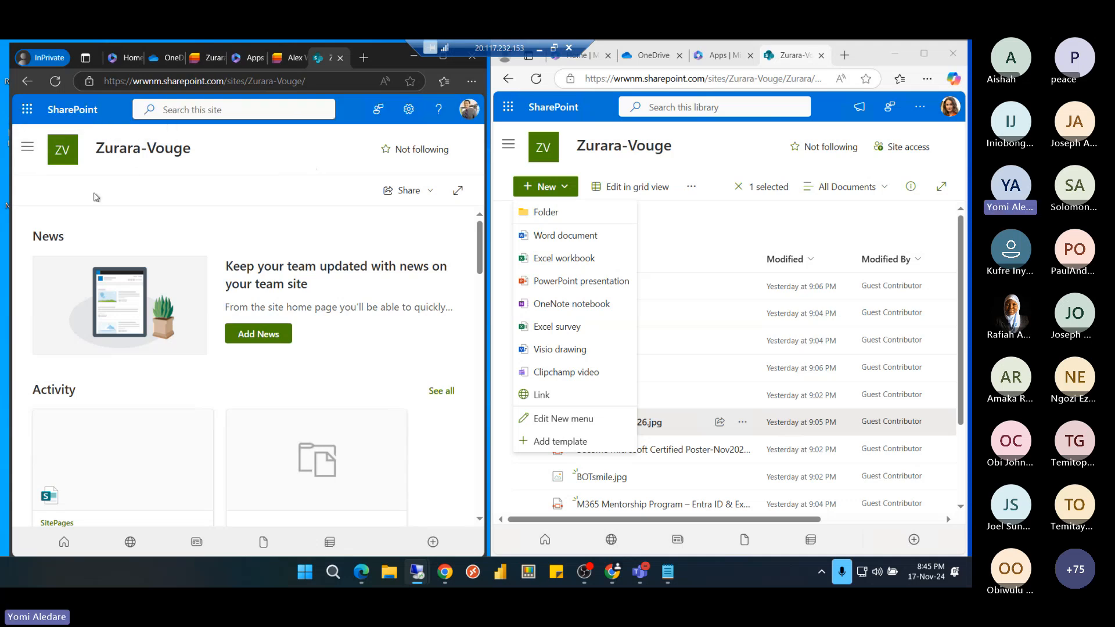
Open the Reading list from the site navigation pane and dismiss the new-item menu
click(27, 151)
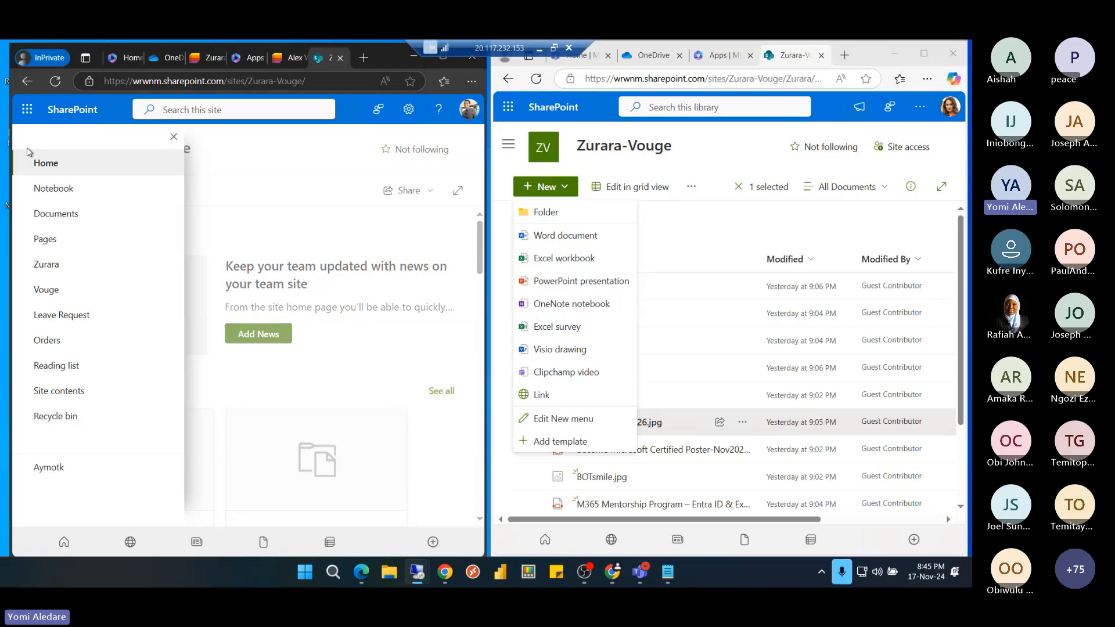
click(63, 367)
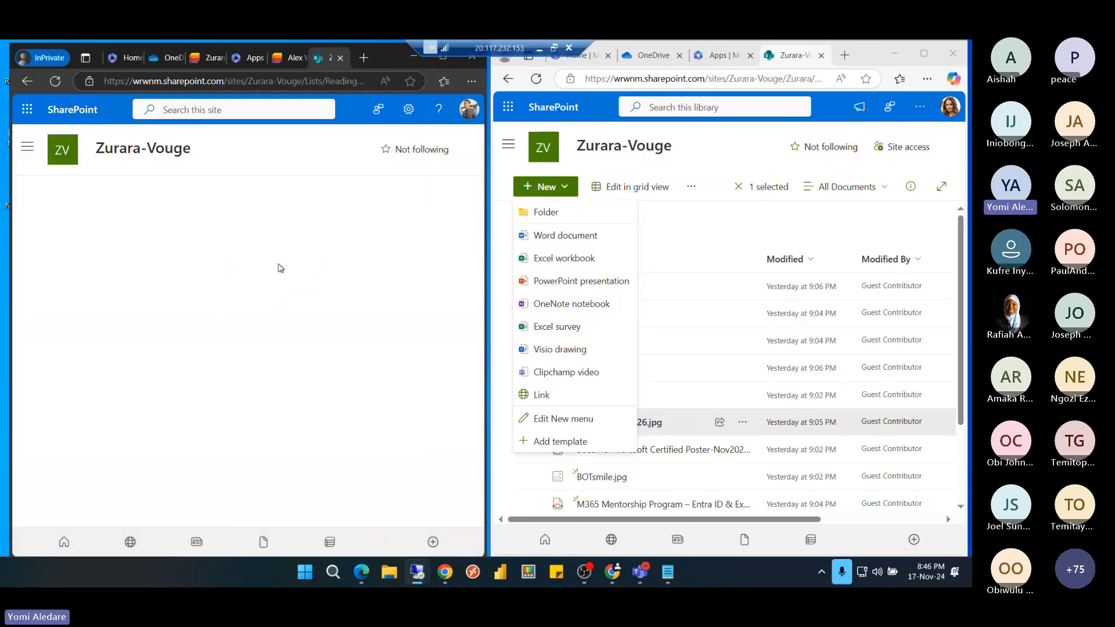
click(717, 162)
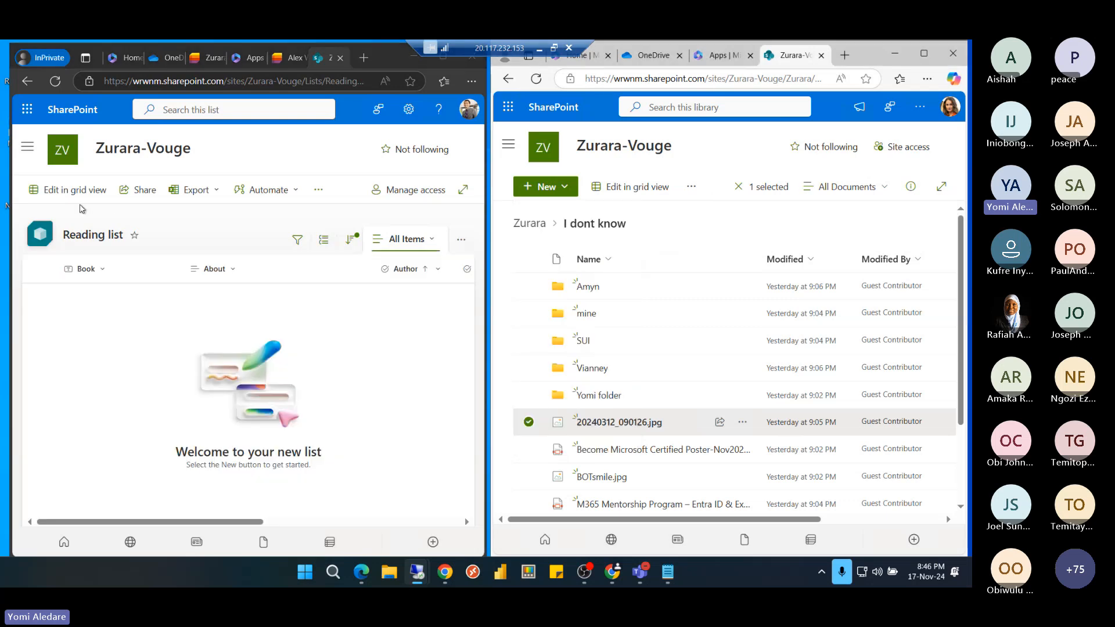
Open the Leave Request list, view the first Approved request's actions, then leave the remote session
click(27, 150)
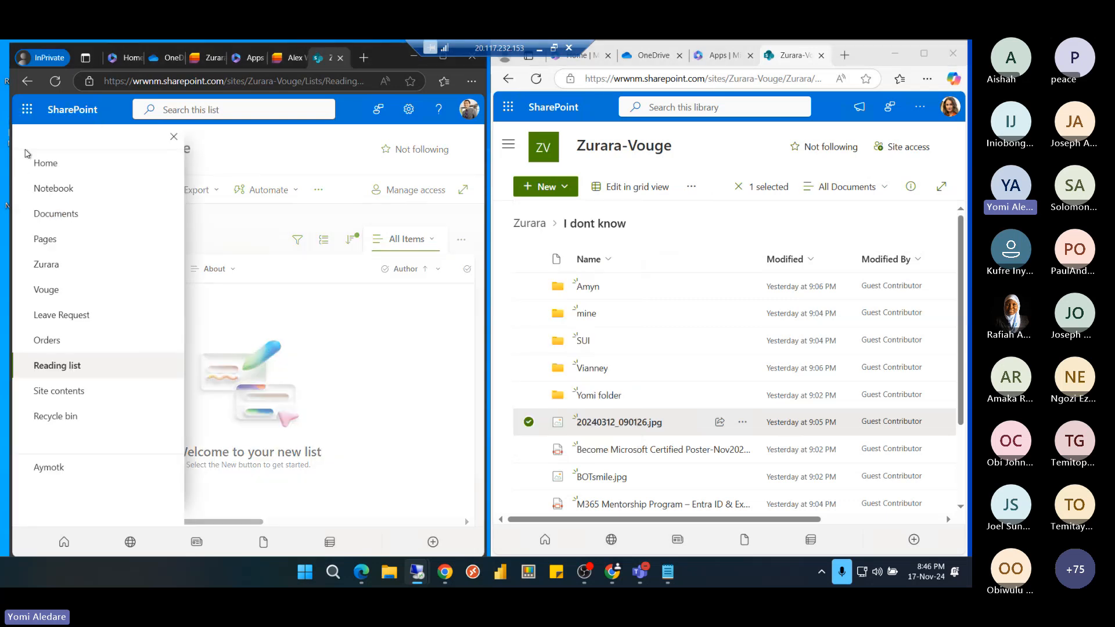
click(66, 316)
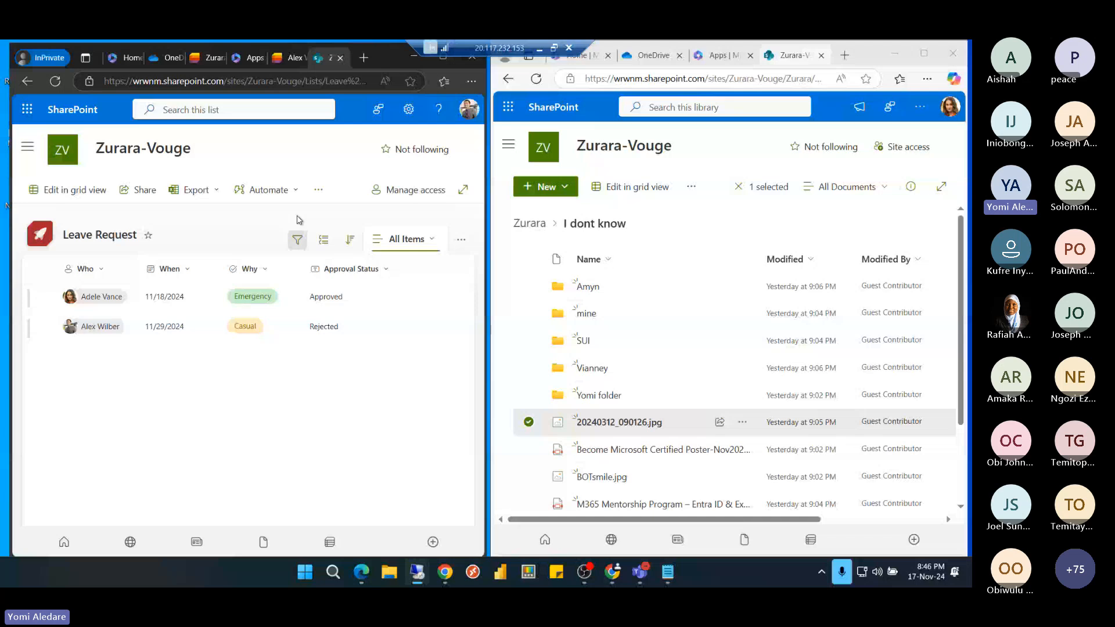
click(46, 298)
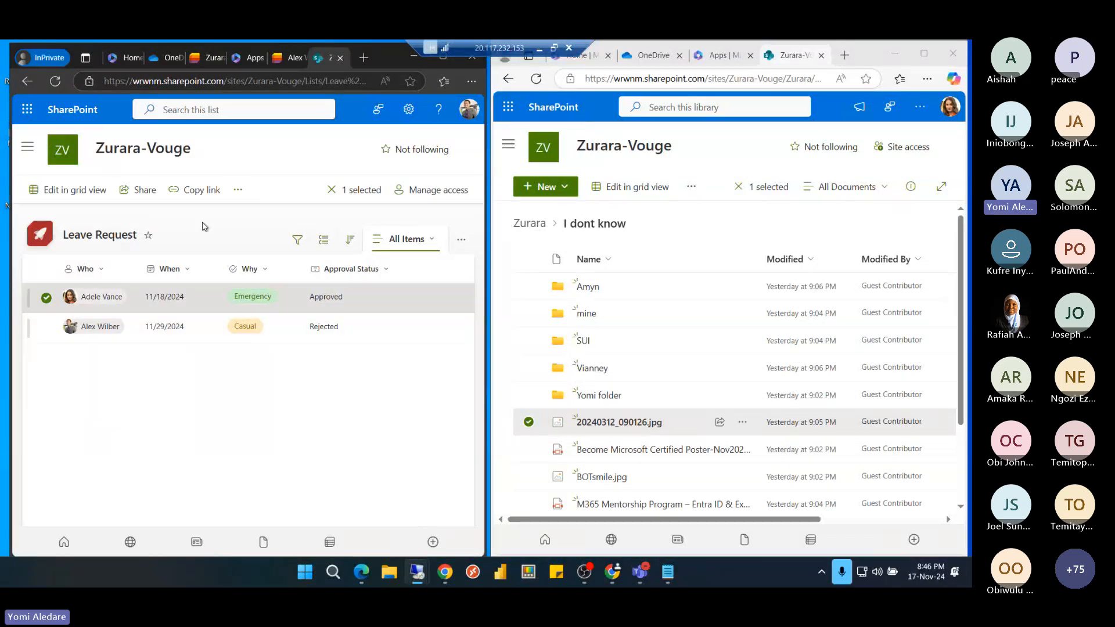
click(238, 191)
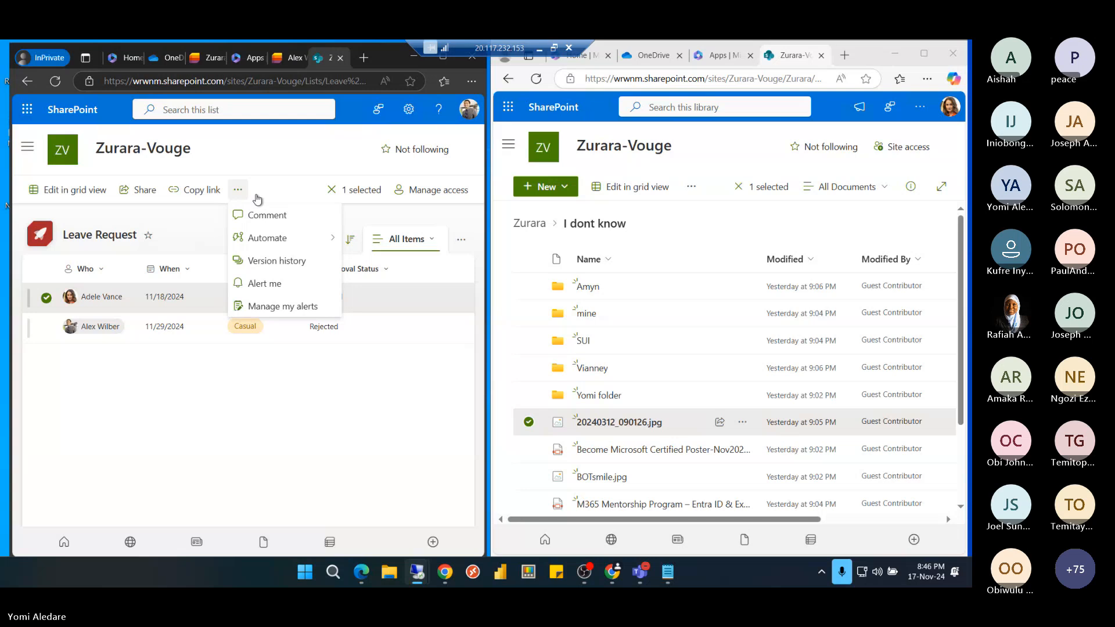
click(276, 153)
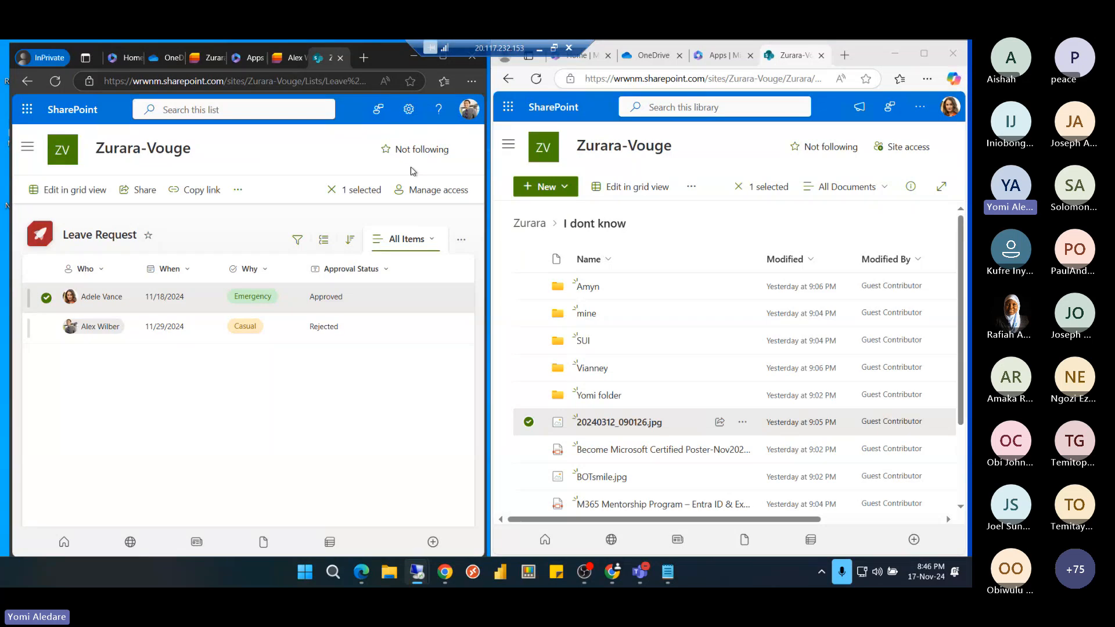
click(542, 53)
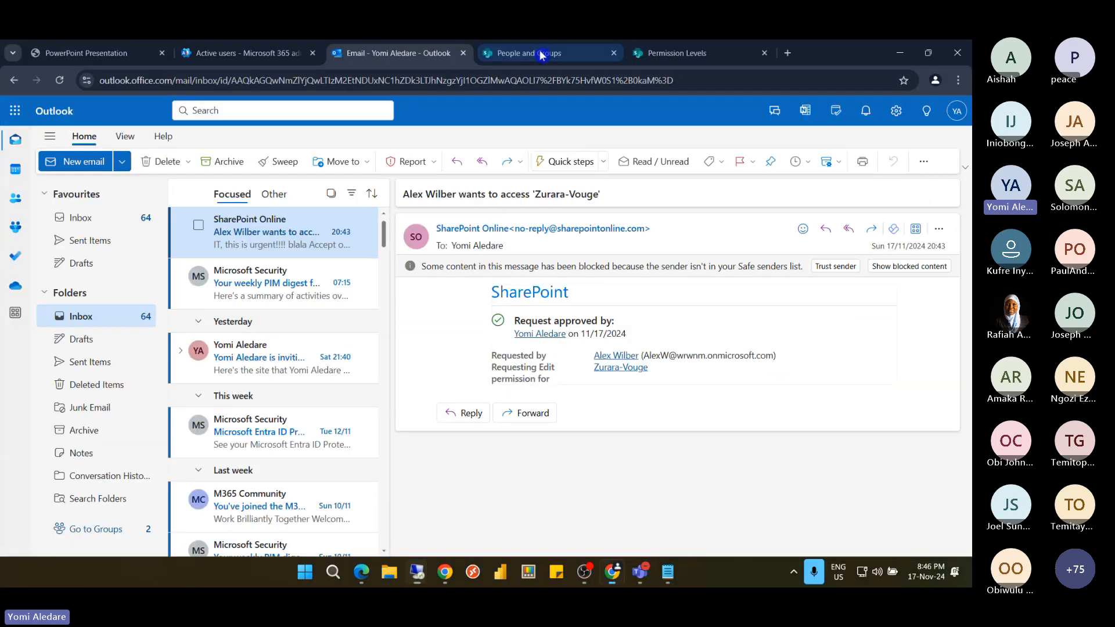
Switch between the All People list and Permission Levels page, finishing on Permission Levels
click(674, 54)
click(555, 53)
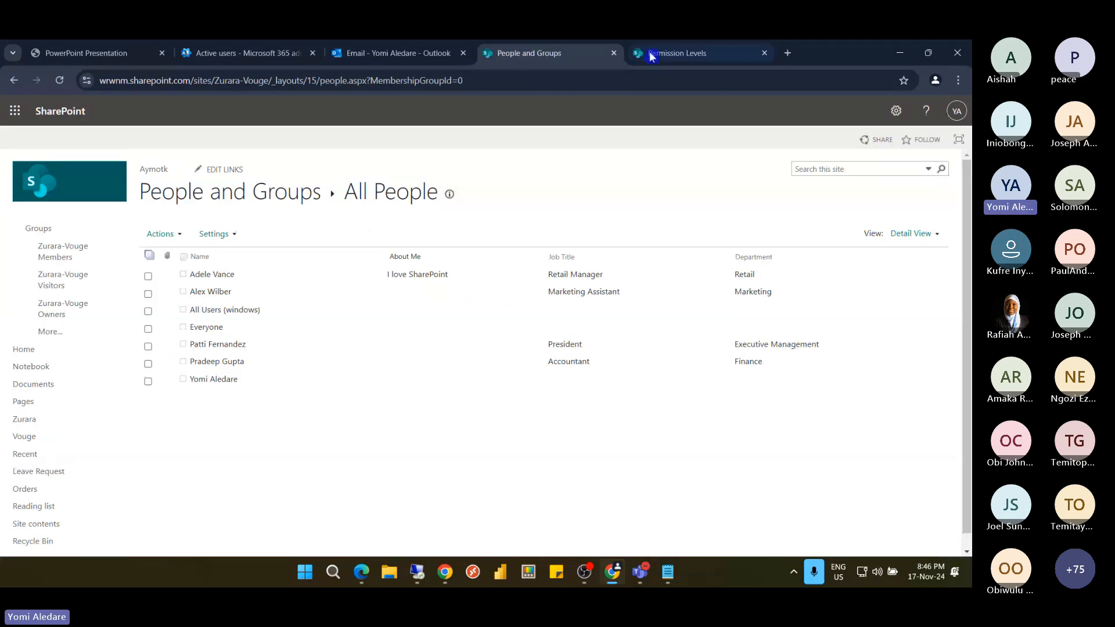
click(670, 54)
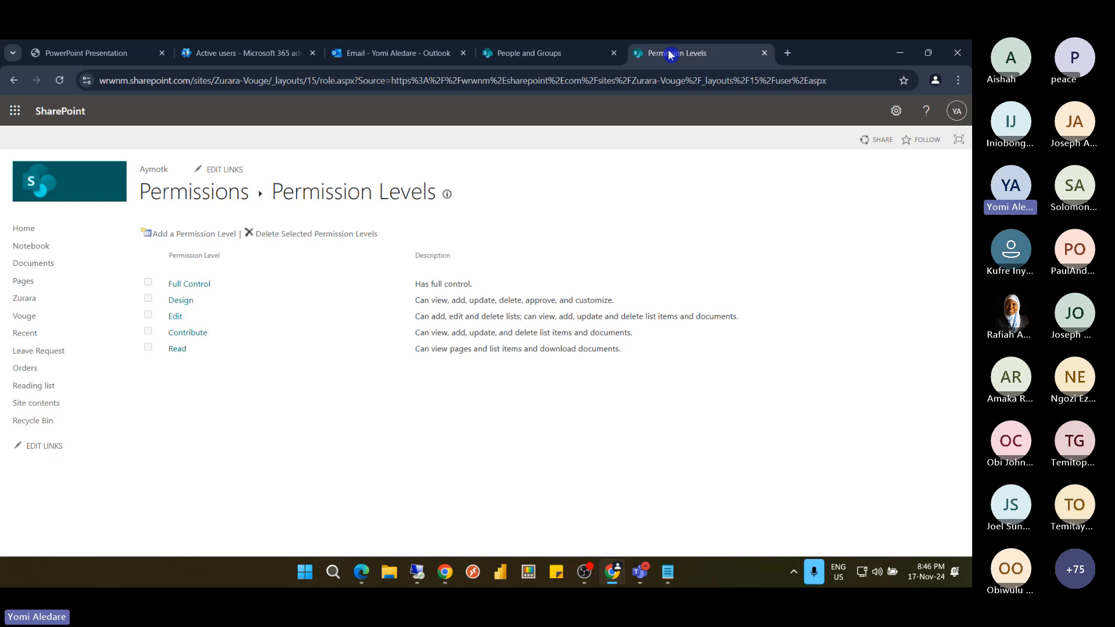
click(551, 55)
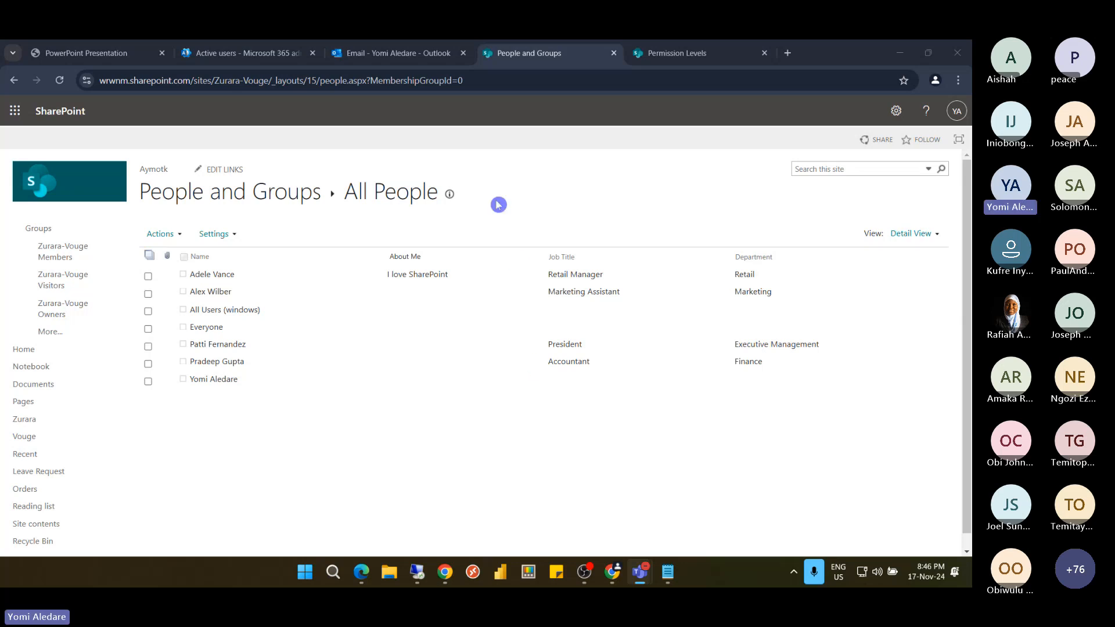
click(500, 77)
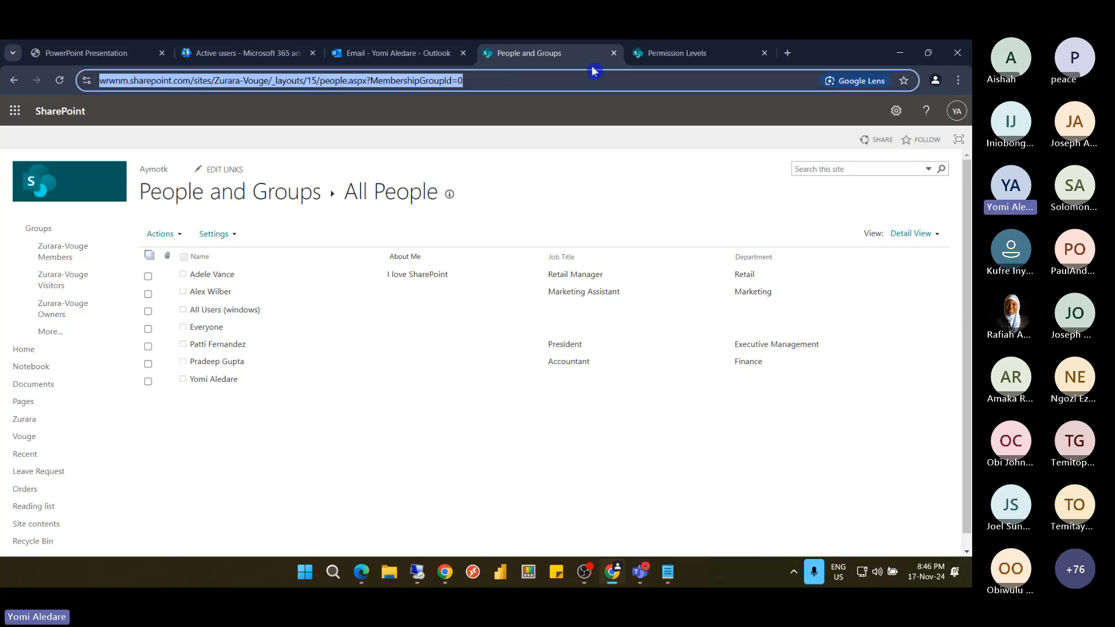
click(701, 58)
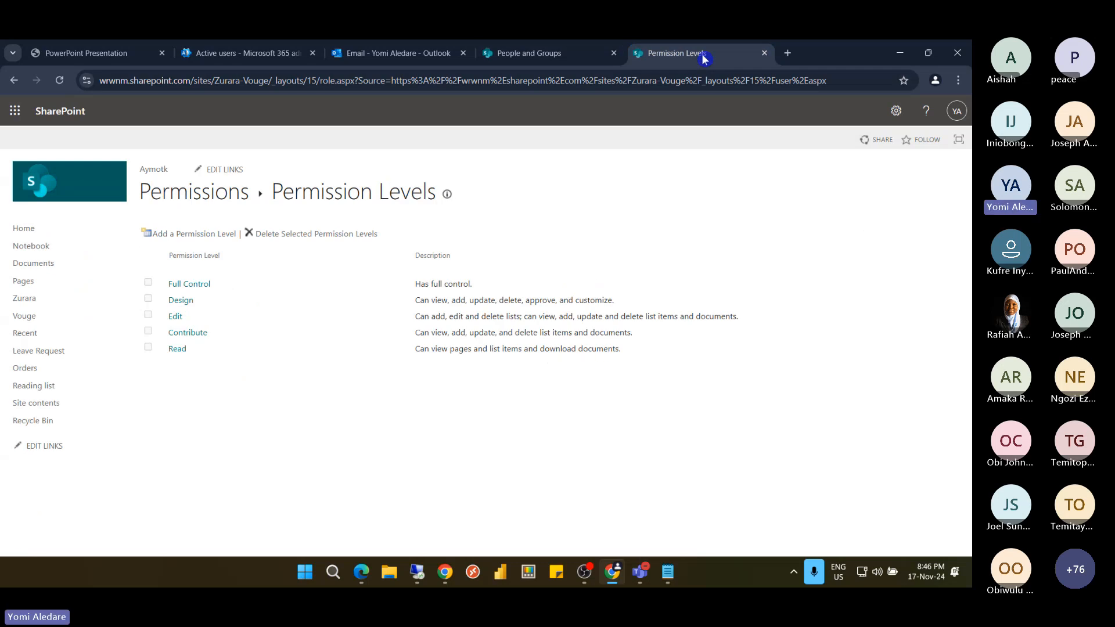
Duplicate the Permission Levels tab and point it at _layouts/15/user.aspx for site permissions
right_click(711, 56)
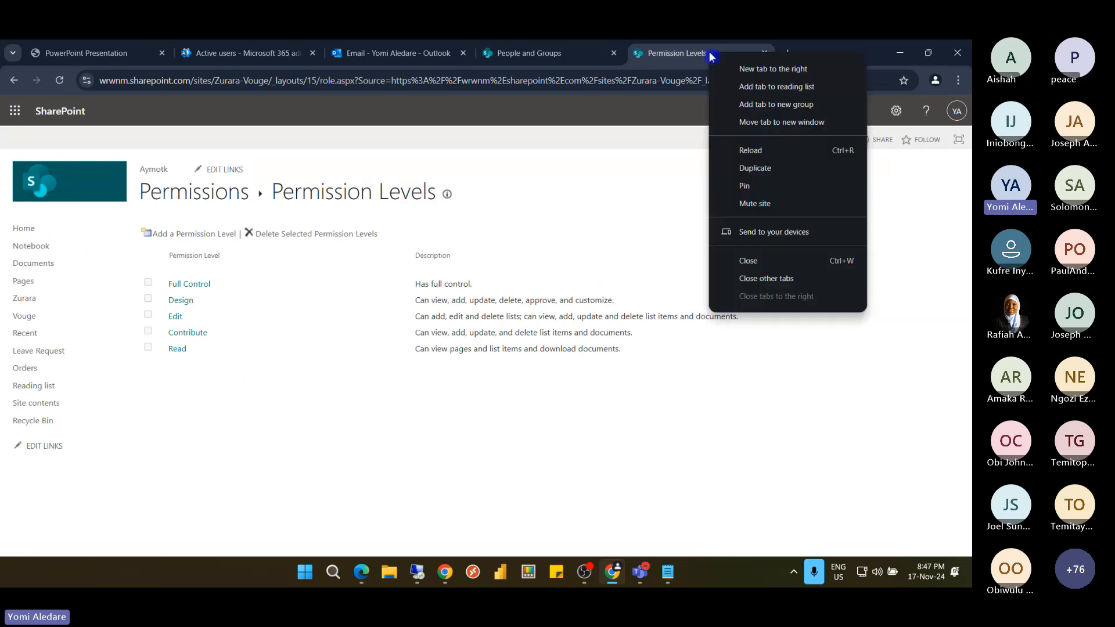
click(772, 176)
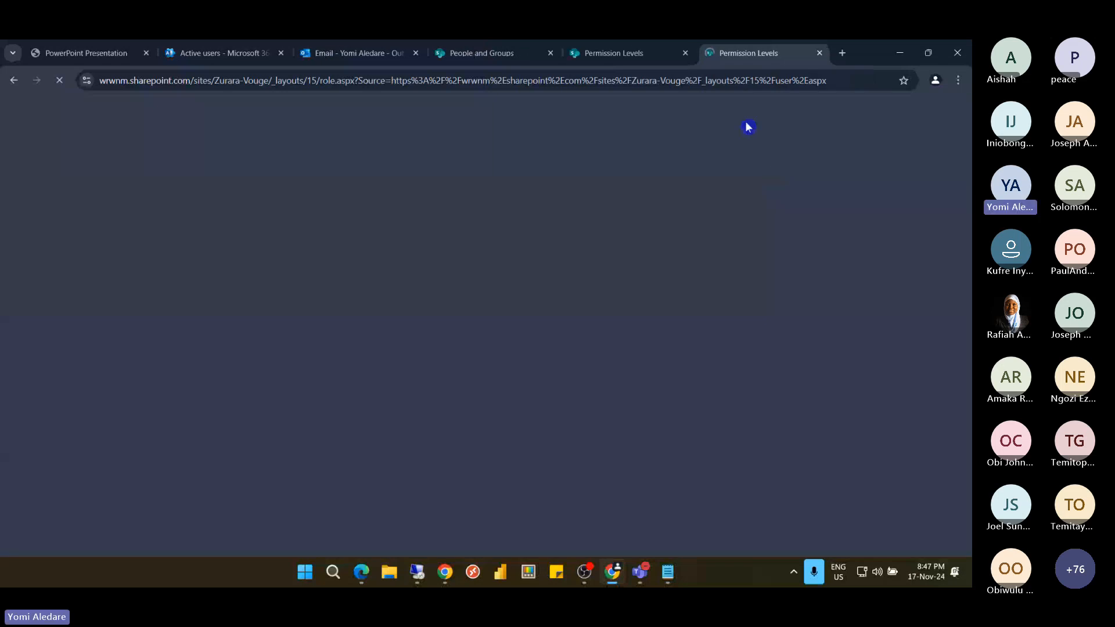
click(352, 81)
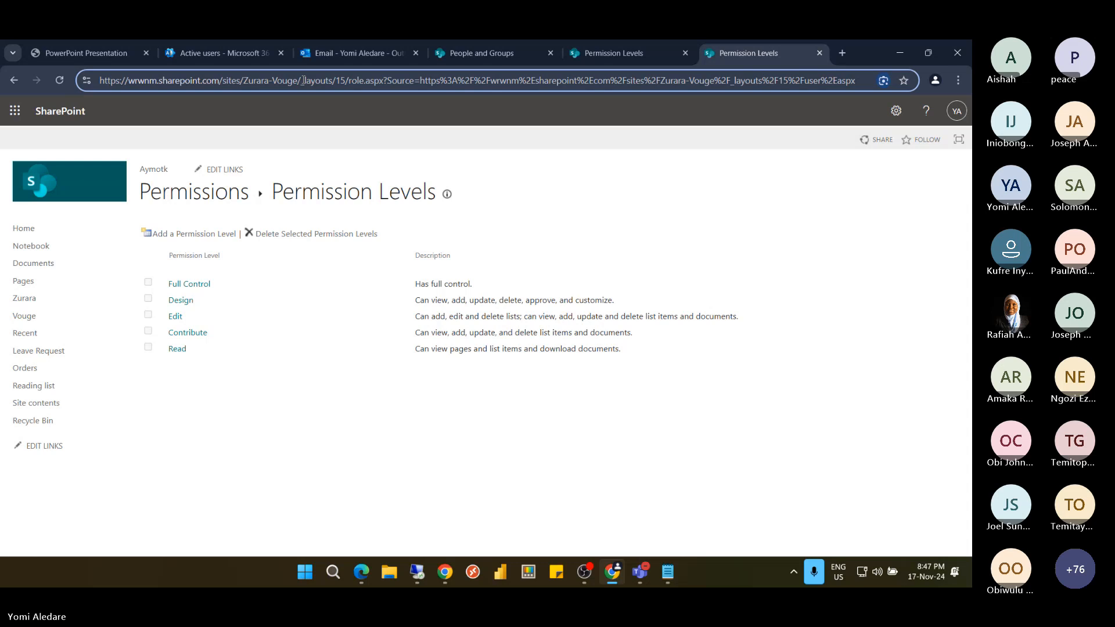
drag(303, 80, 355, 102)
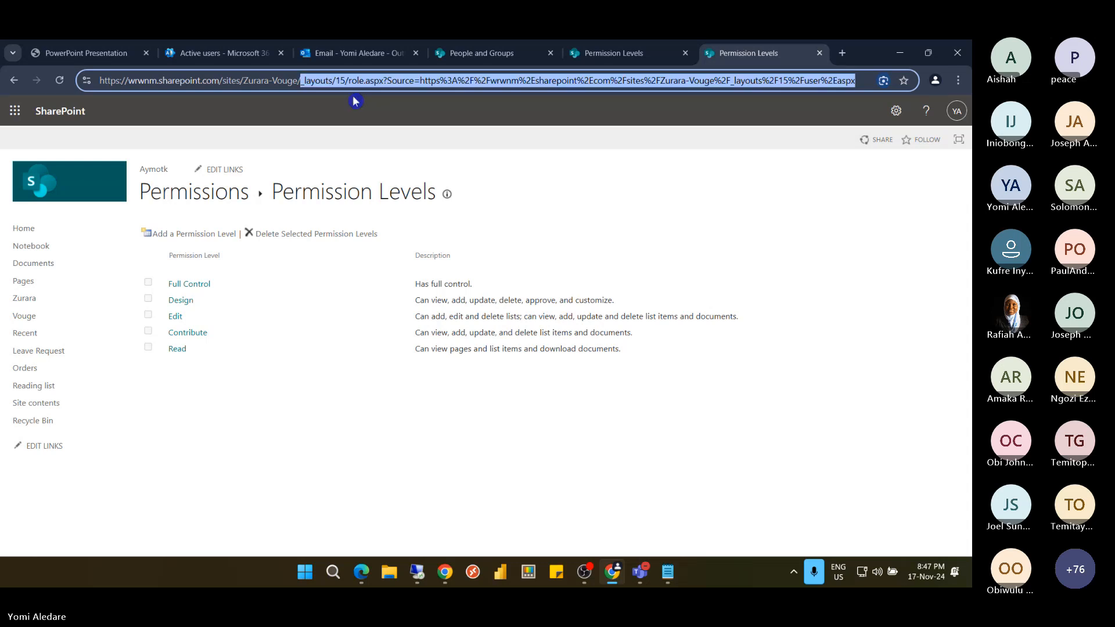
key(BackSpace)
text(_layouts/15/user.aspx)
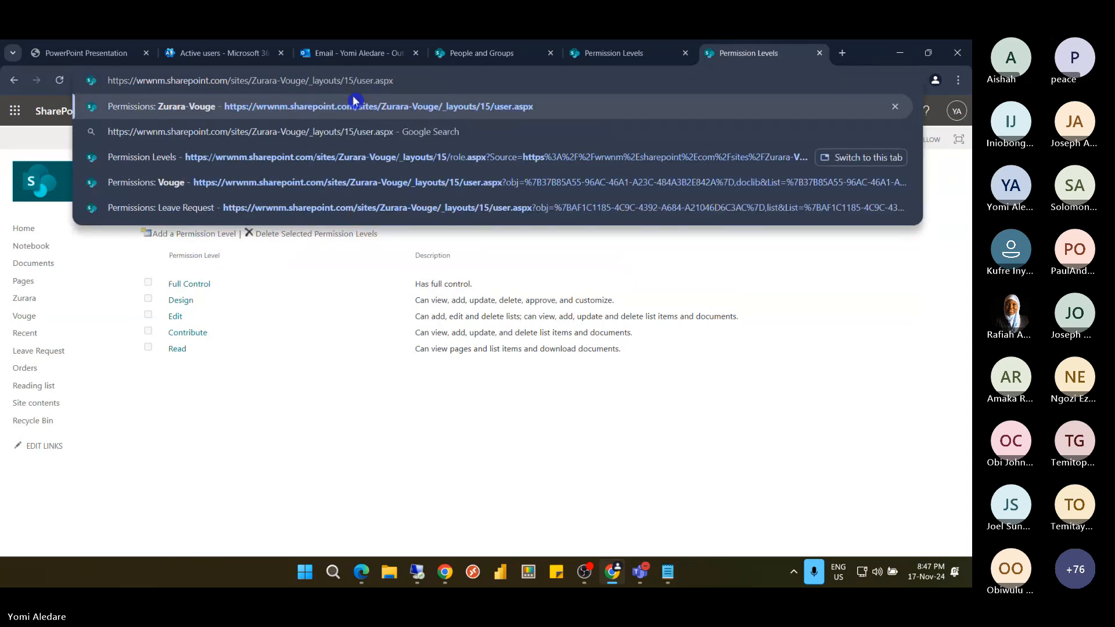
click(355, 102)
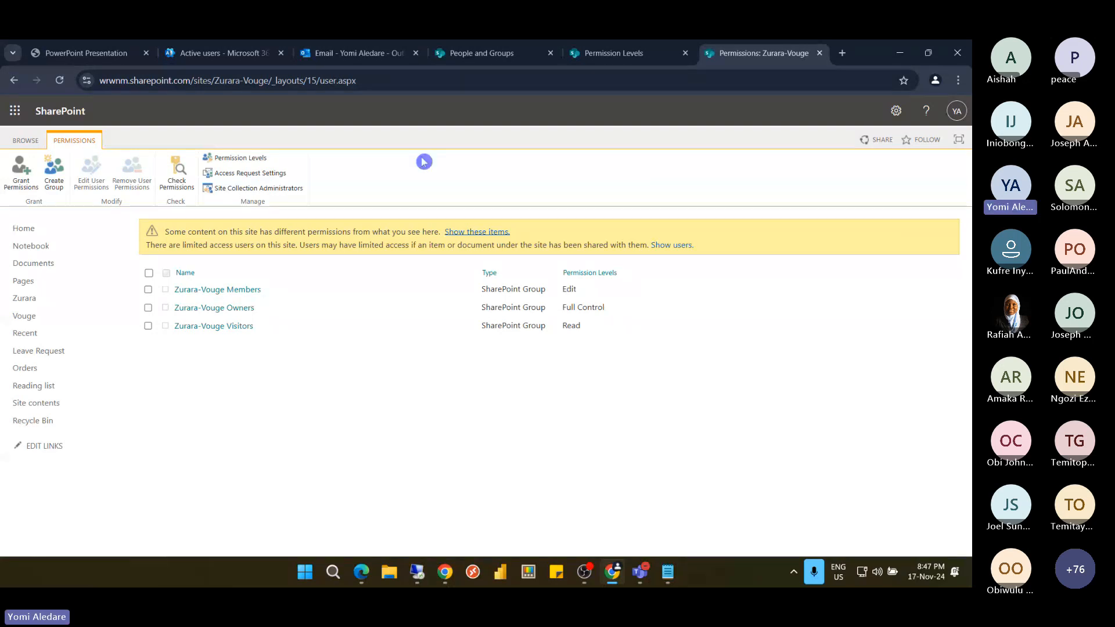
Open Access Request Settings from the Manage group on the Permissions ribbon
click(250, 178)
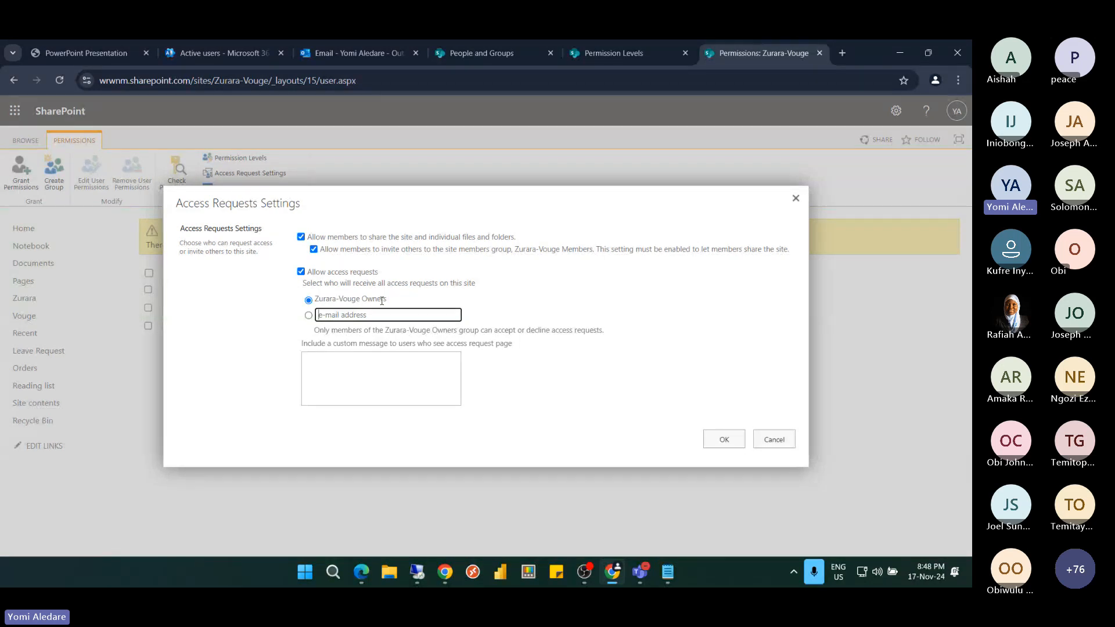
Route access requests to the user's e-mail address instead of Owners, then cancel without saving
click(308, 316)
click(342, 315)
text(al)
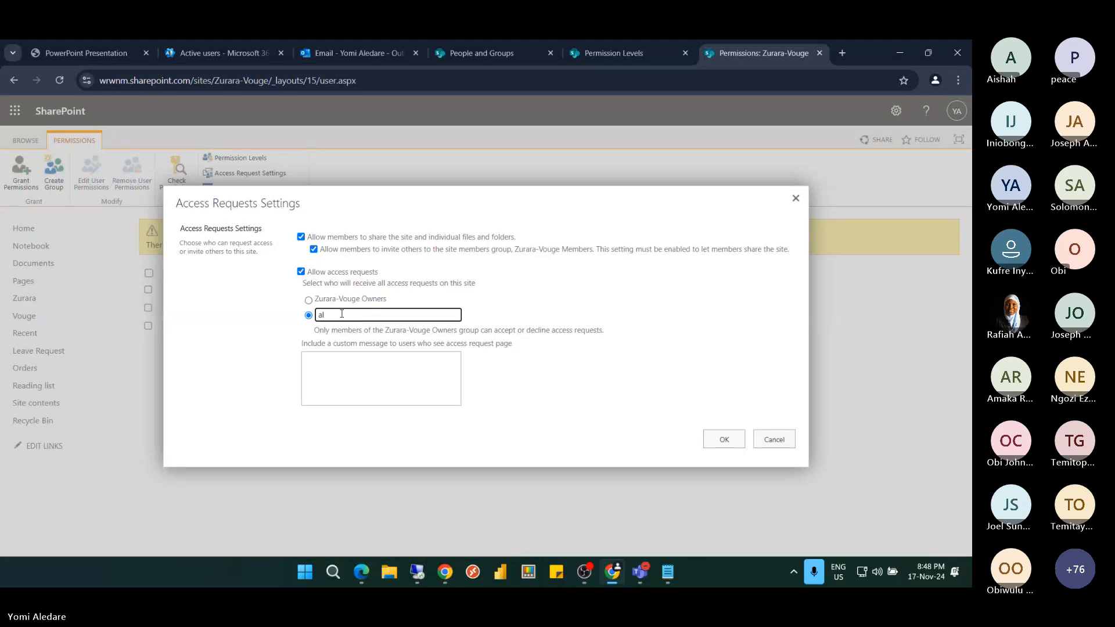
text(elve)
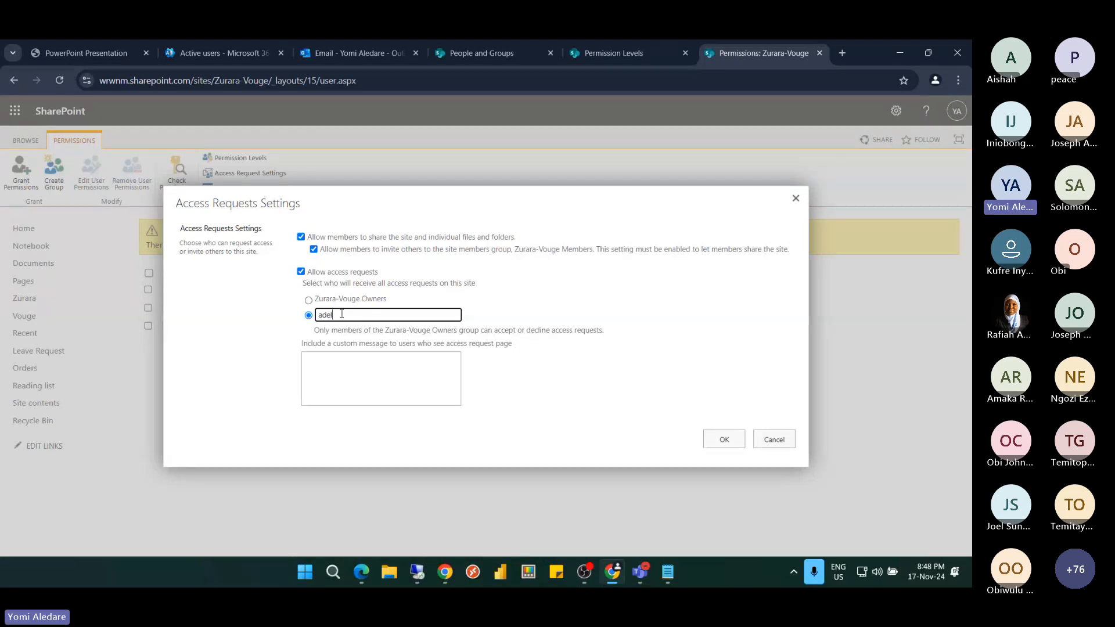
key(BackSpace)
text(ey)
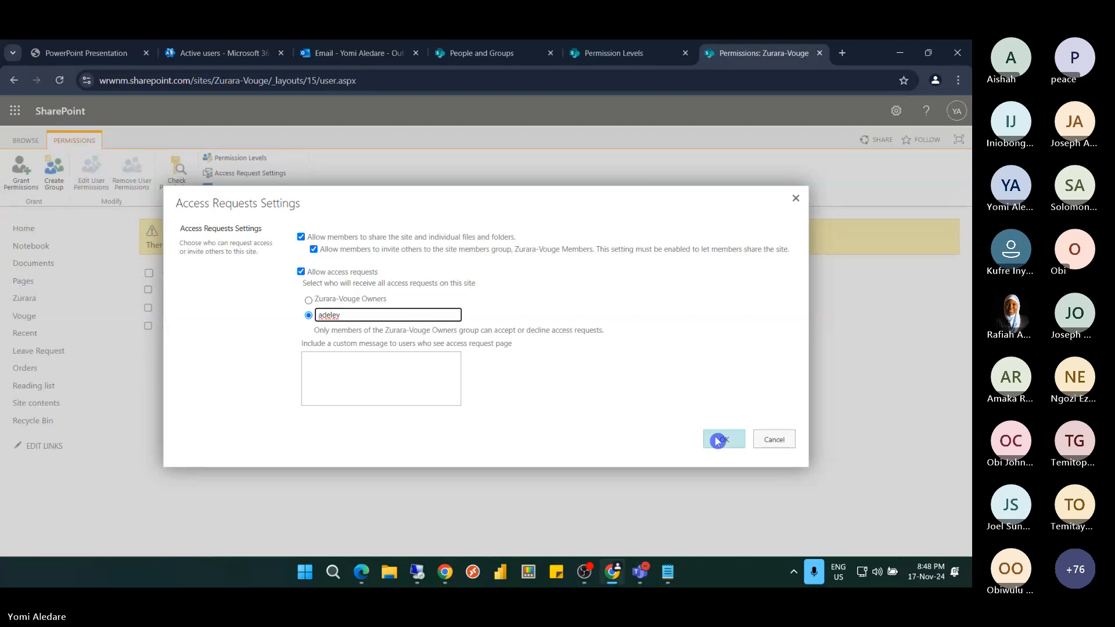
click(433, 367)
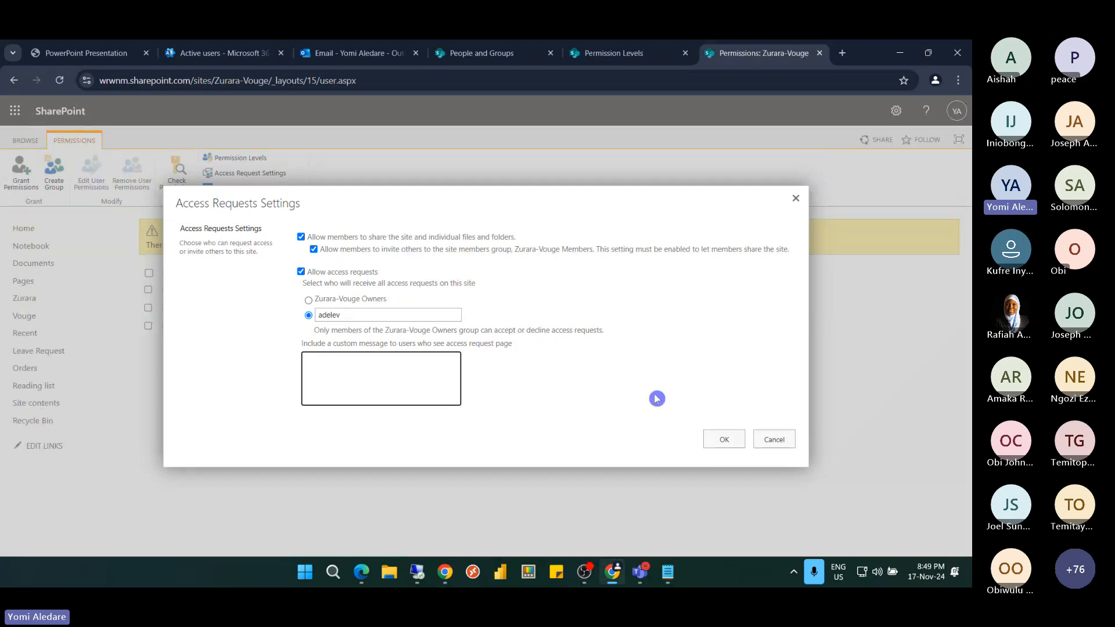
click(780, 441)
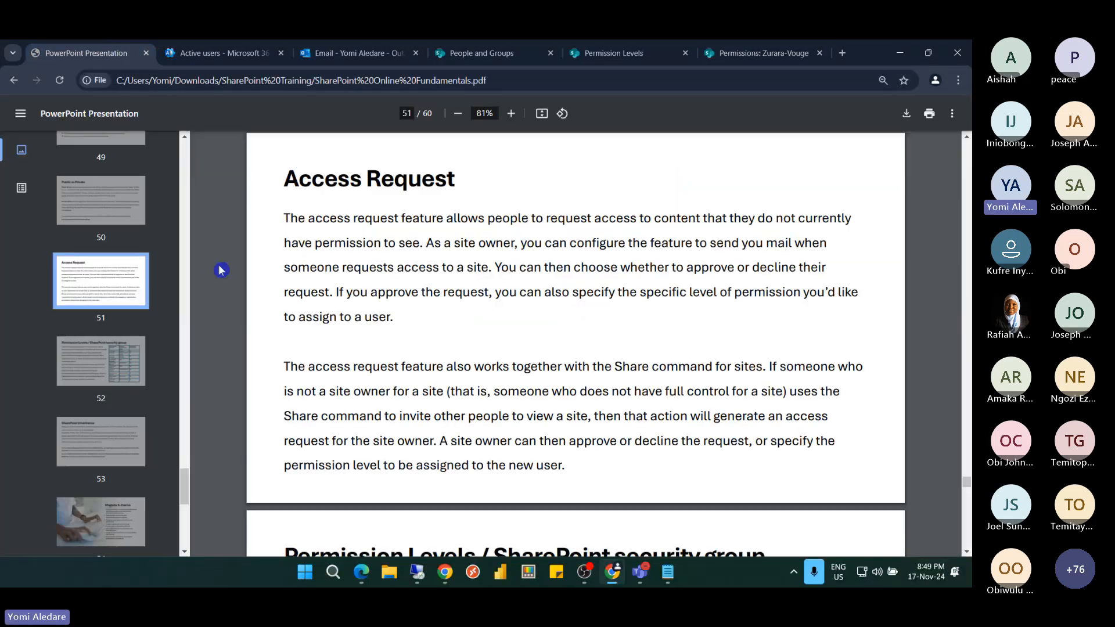
Go to the course slides PDF and jump to page 53, SharePoint Inheritance
click(107, 53)
click(118, 446)
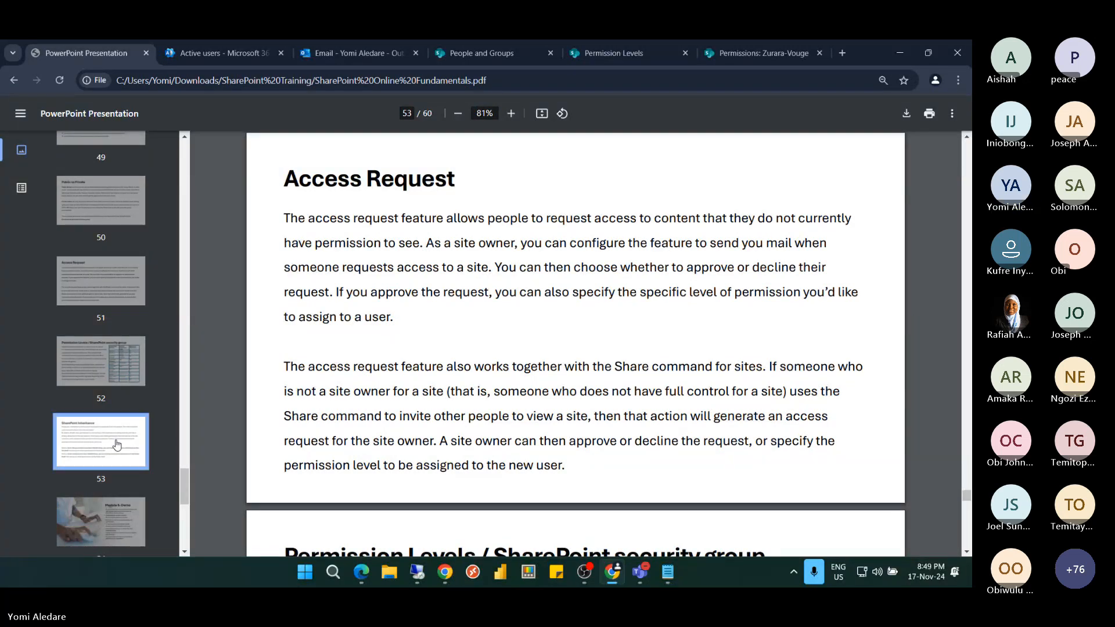
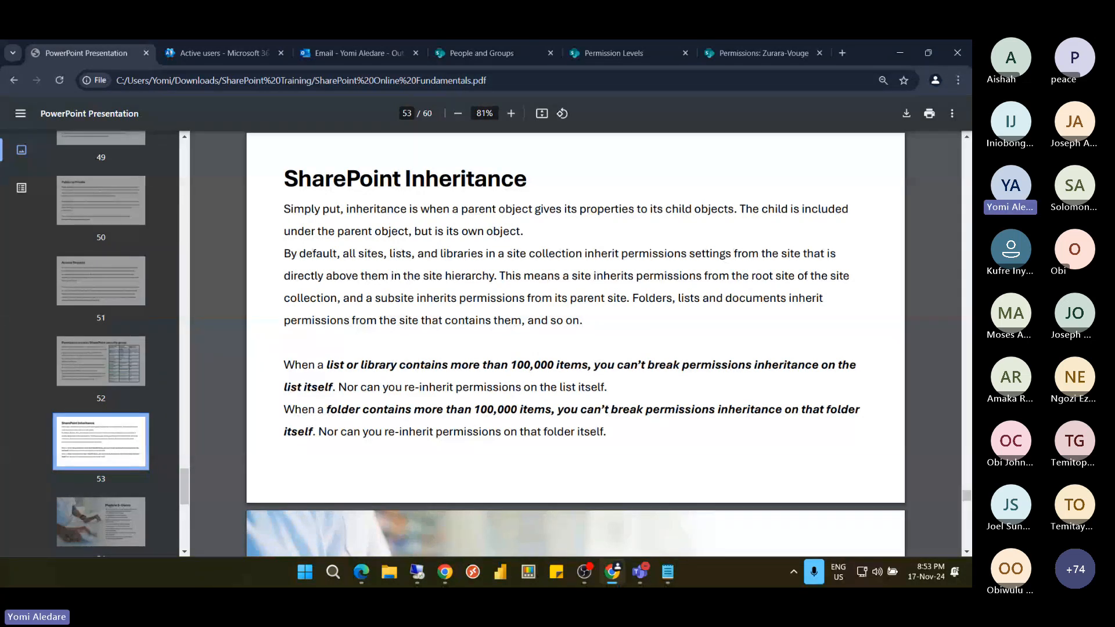
Leave the PDF slides for the 'Permissions: Zurara-Vouge' page listing Members, Owners and Visitors
click(736, 53)
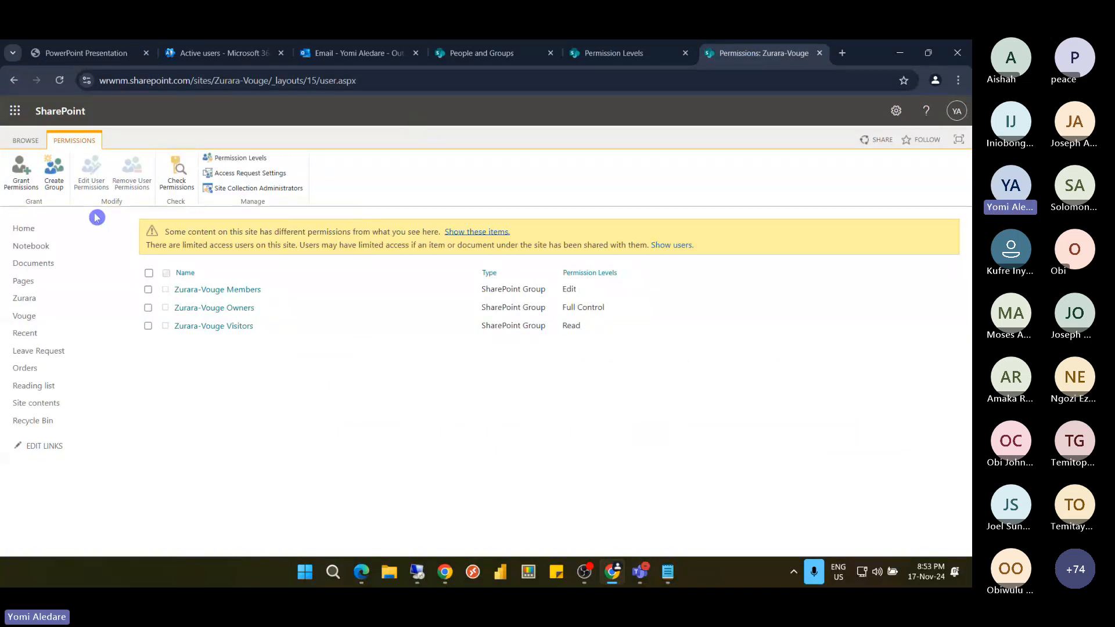
Show the Subsites tab of Zurara-Vouge Site contents and open Aymotk in a new tab
click(38, 405)
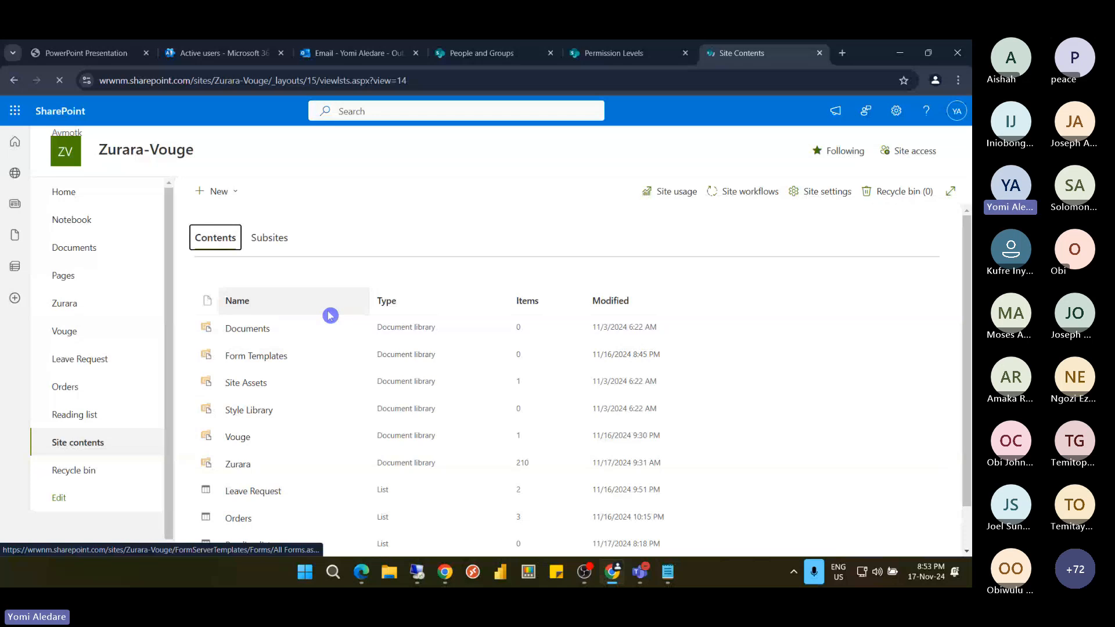
click(270, 238)
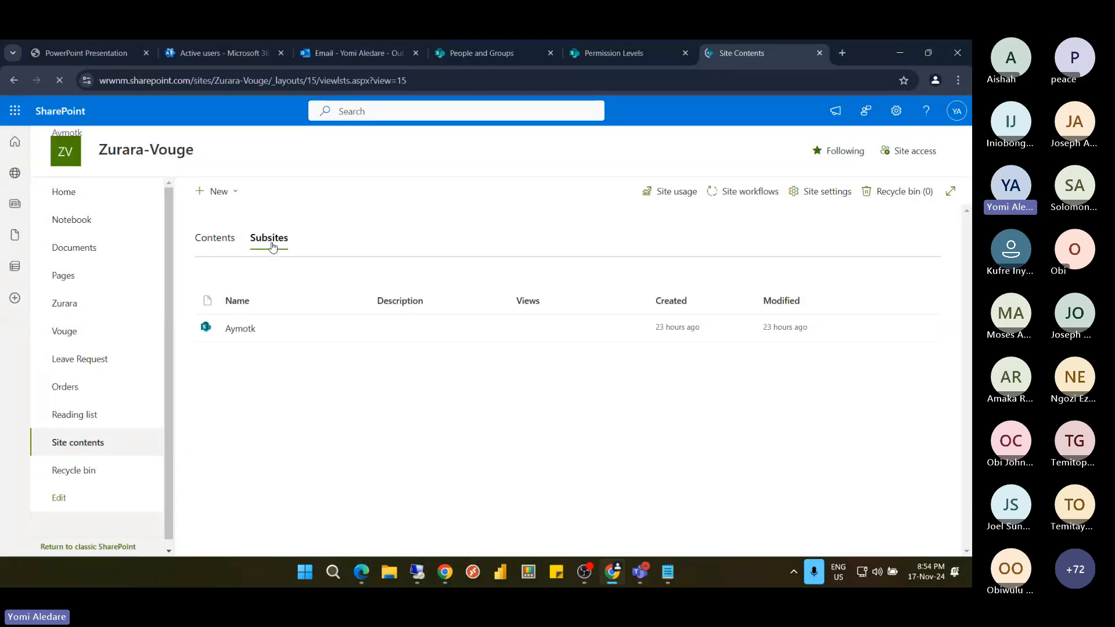
click(253, 328)
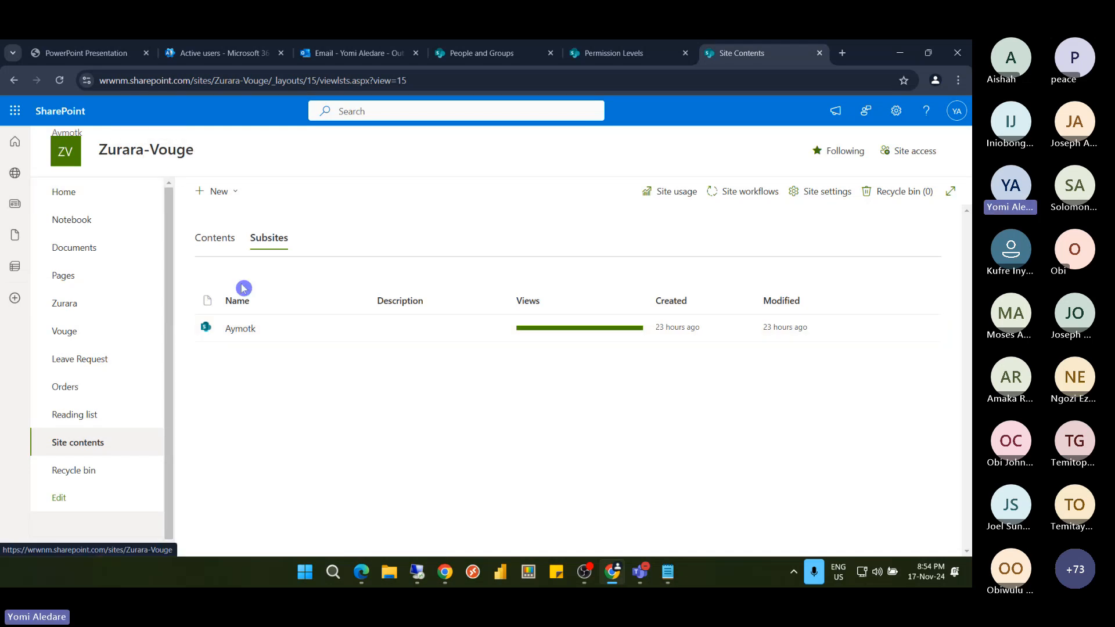
Load the Aymotk subsite home page and copy its full URL from the address bar
click(243, 331)
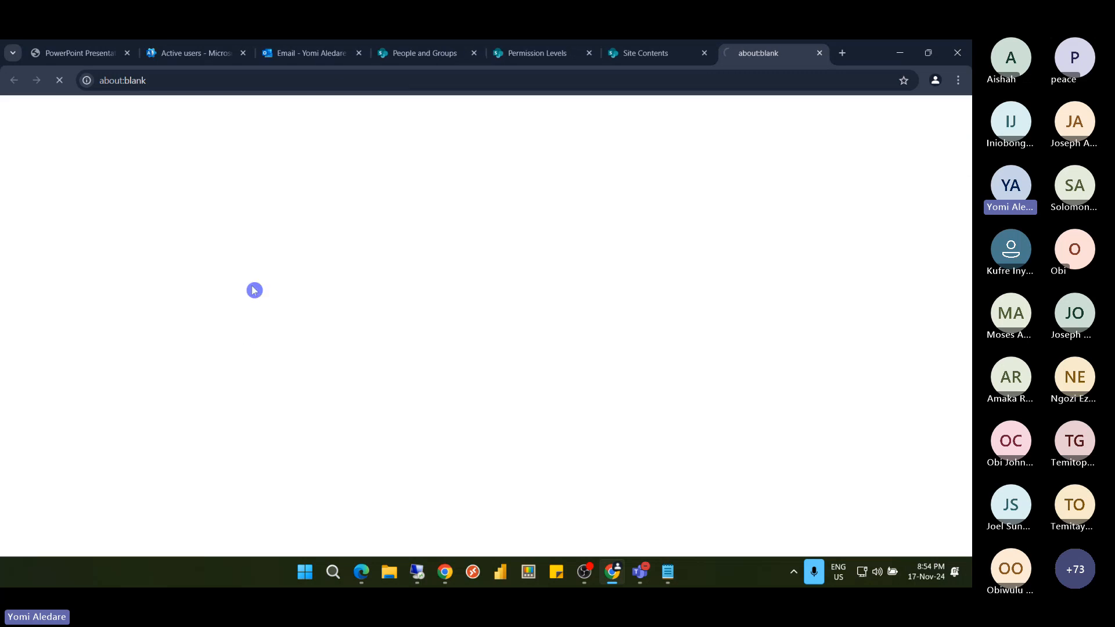
click(322, 81)
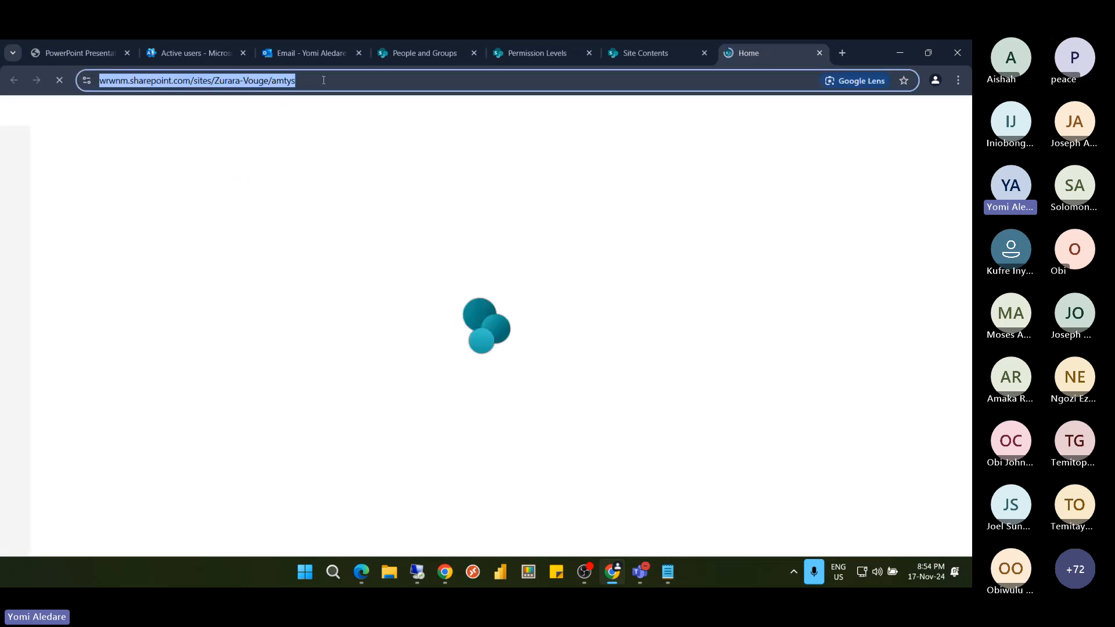
click(271, 81)
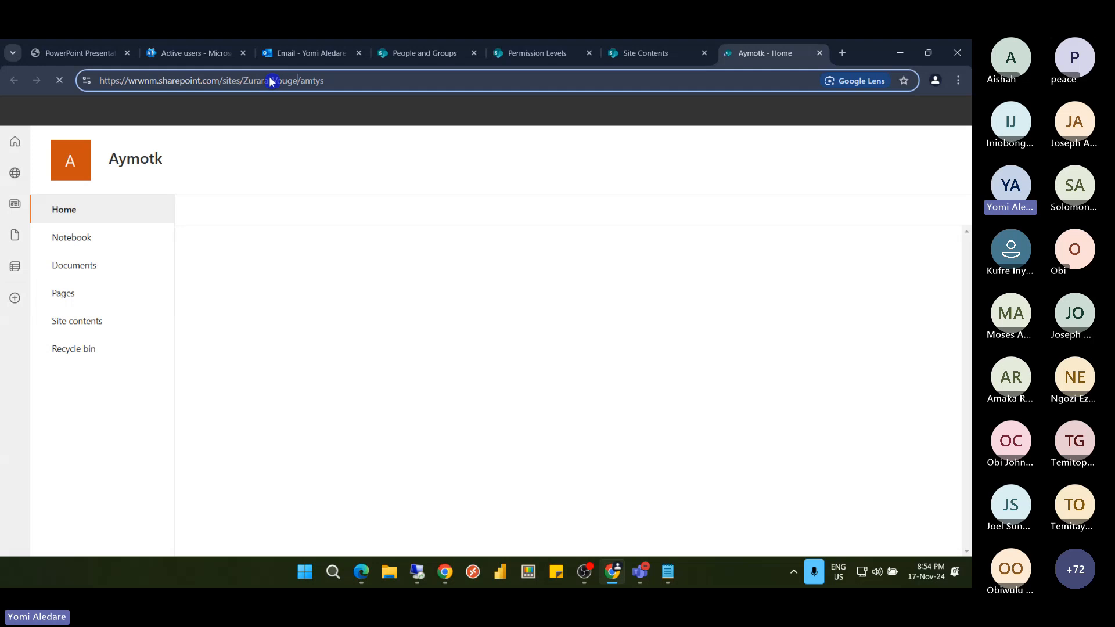
drag(240, 81, 330, 82)
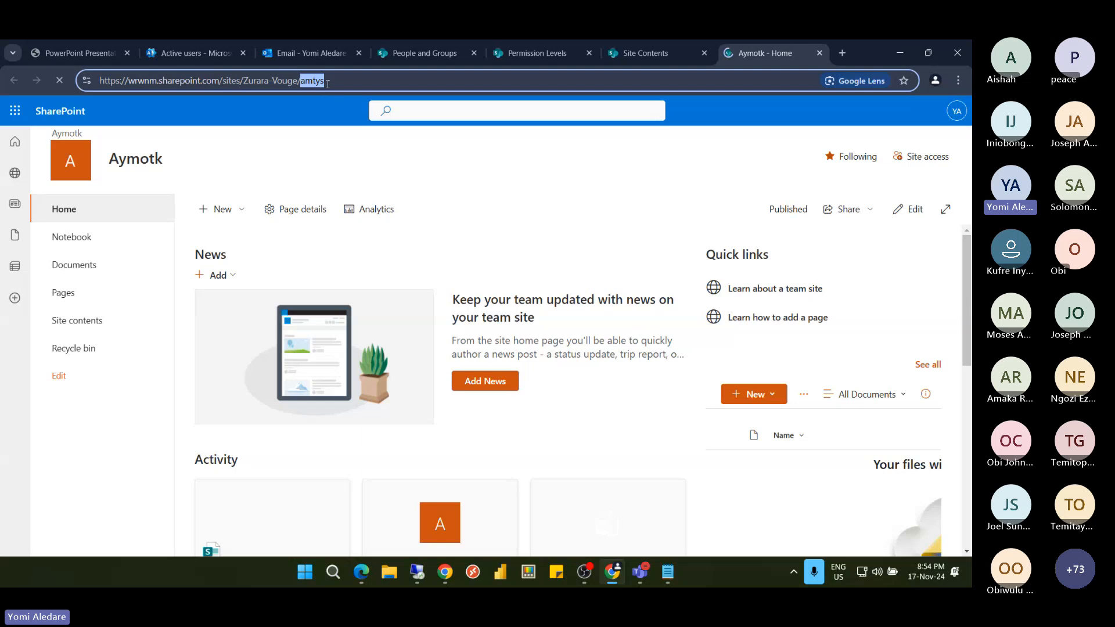
triple_click(343, 80)
key(ctrl+c)
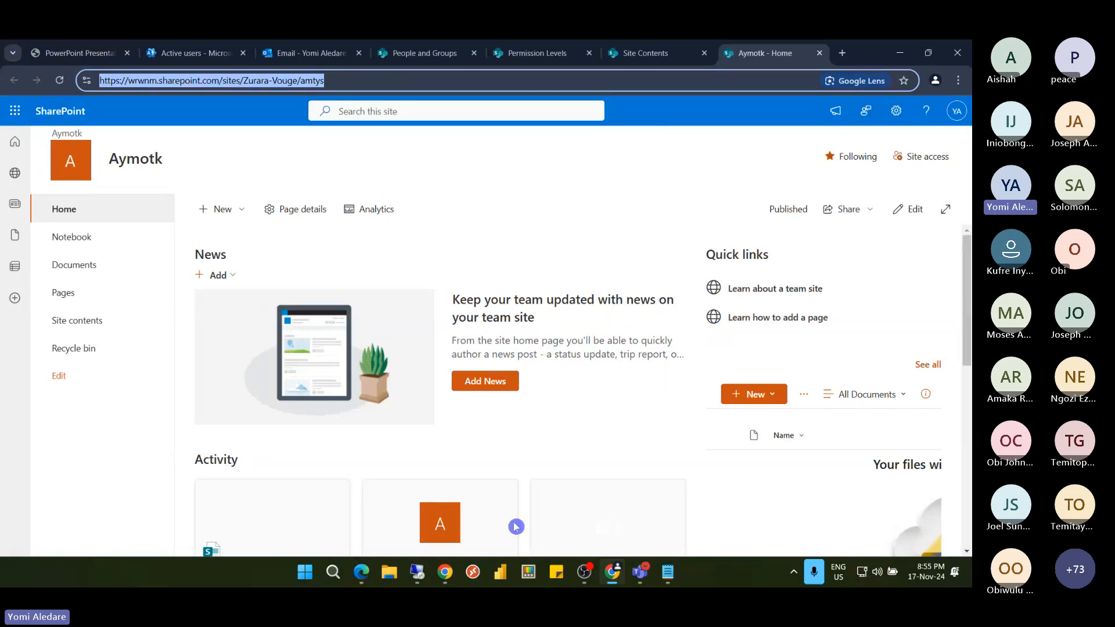
mouse_move(424, 575)
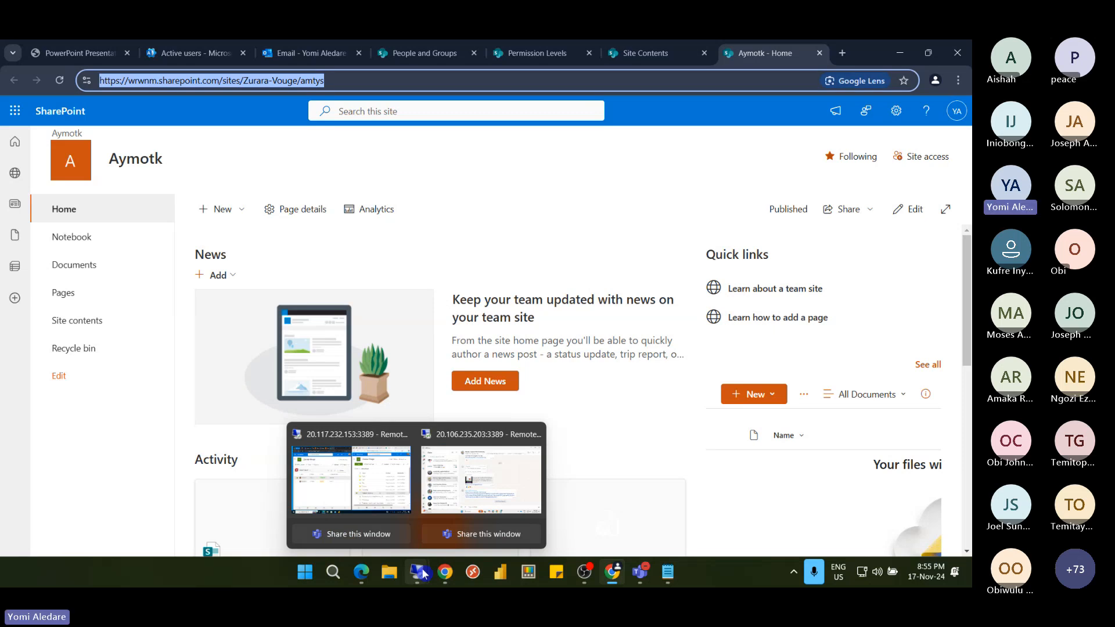
In the remote session, load the copied Aymotk URL in a new Edge tab
click(351, 480)
click(845, 55)
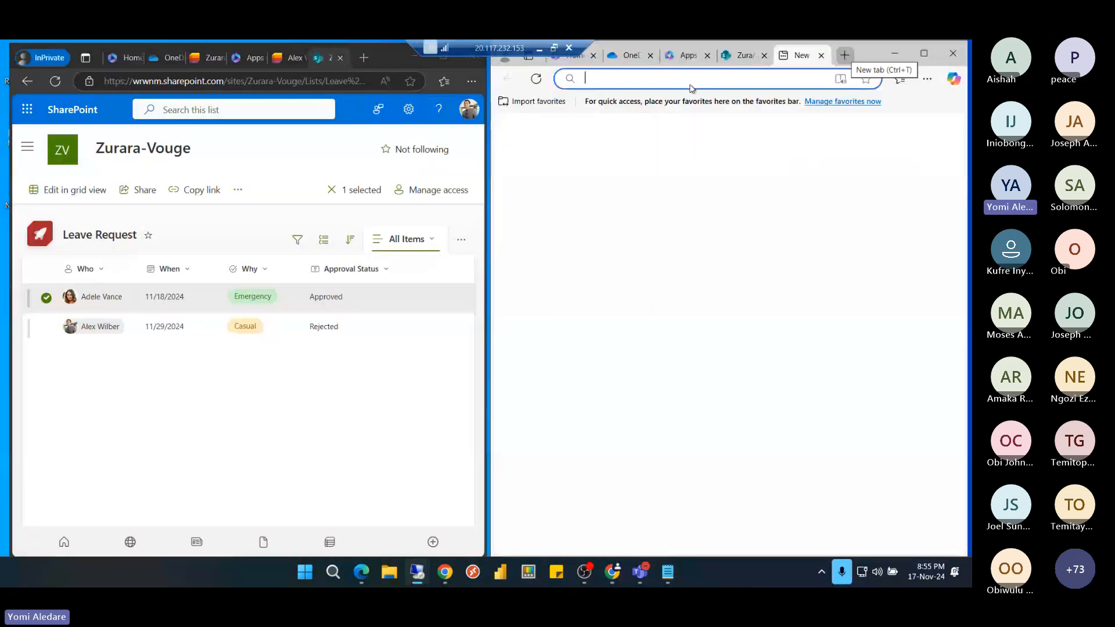
key(ctrl+v)
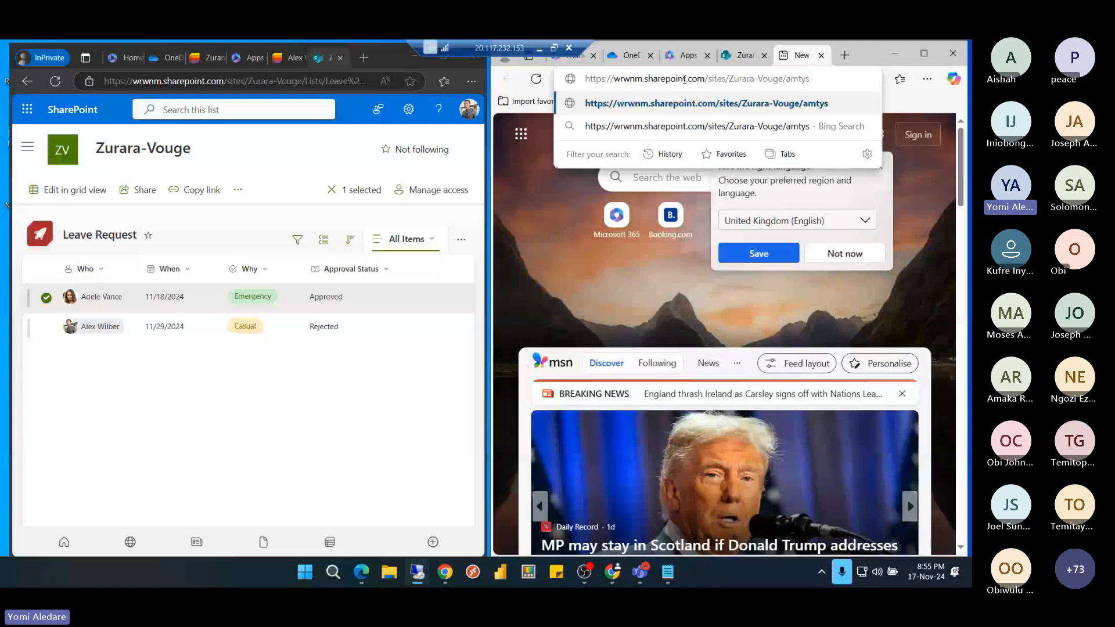
key(Return)
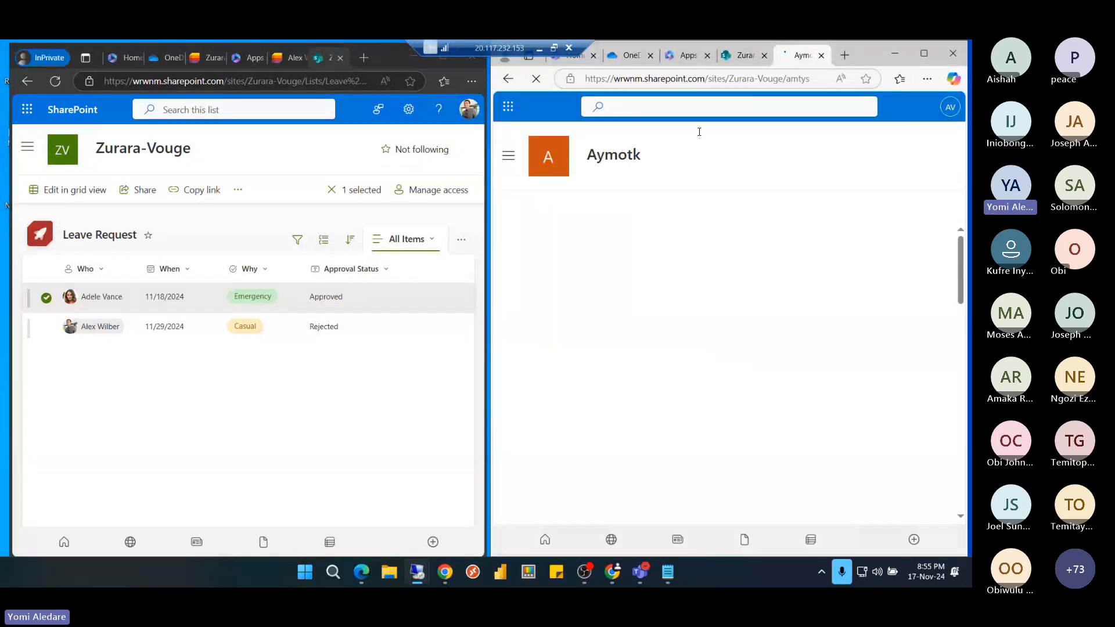
Load Aymotk in an InPrivate tab, open its empty Documents library, then minimise Remote Desktop
click(364, 55)
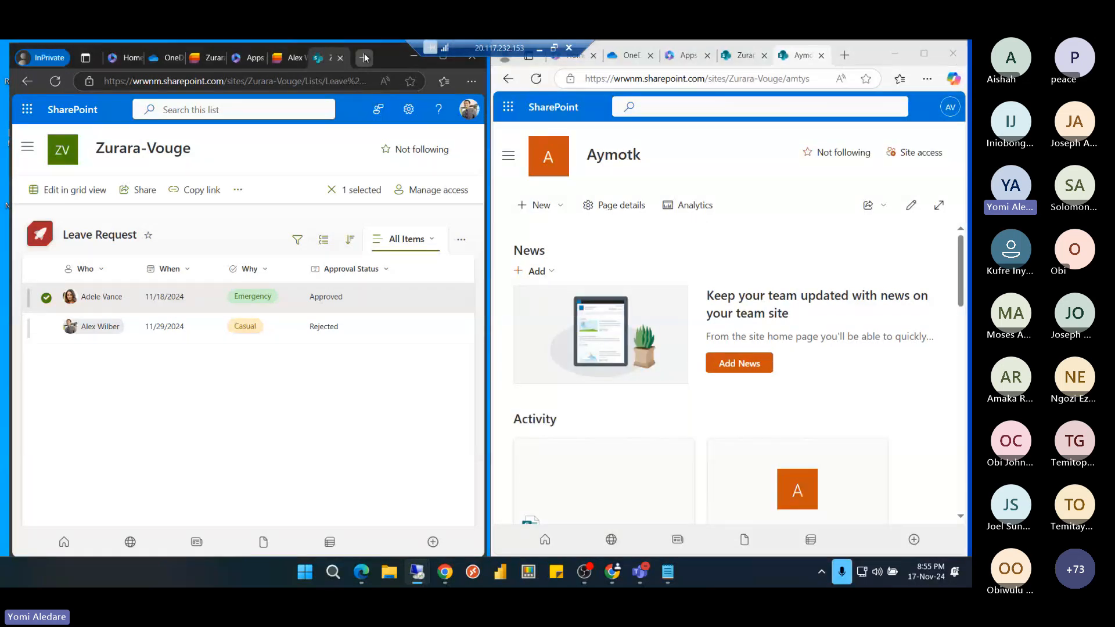
click(365, 58)
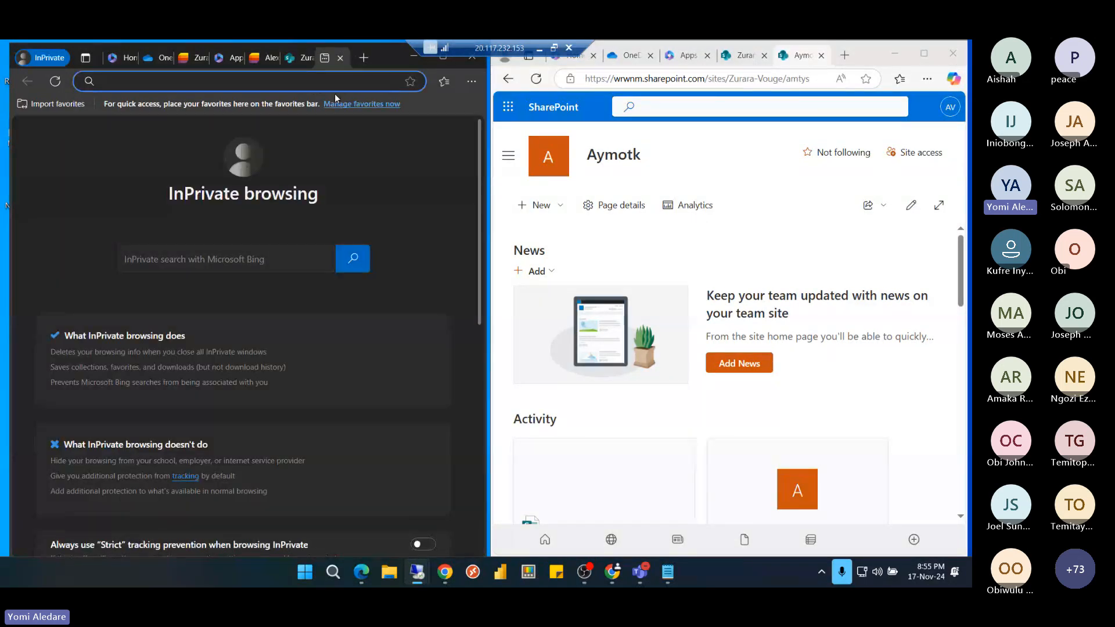
key(ctrl+v)
key(Return)
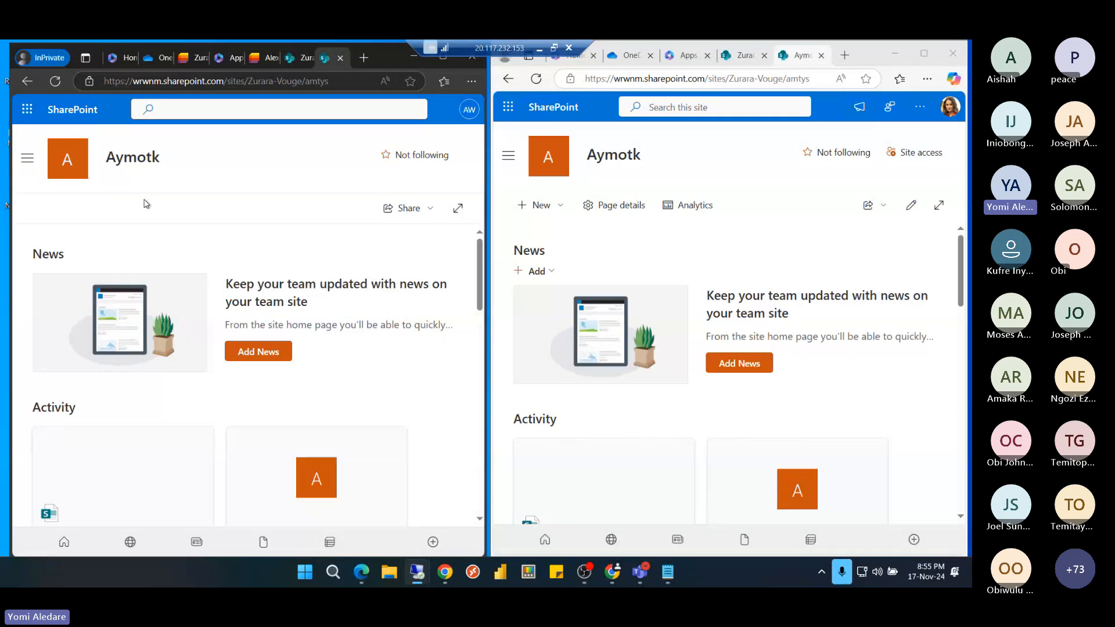
click(32, 163)
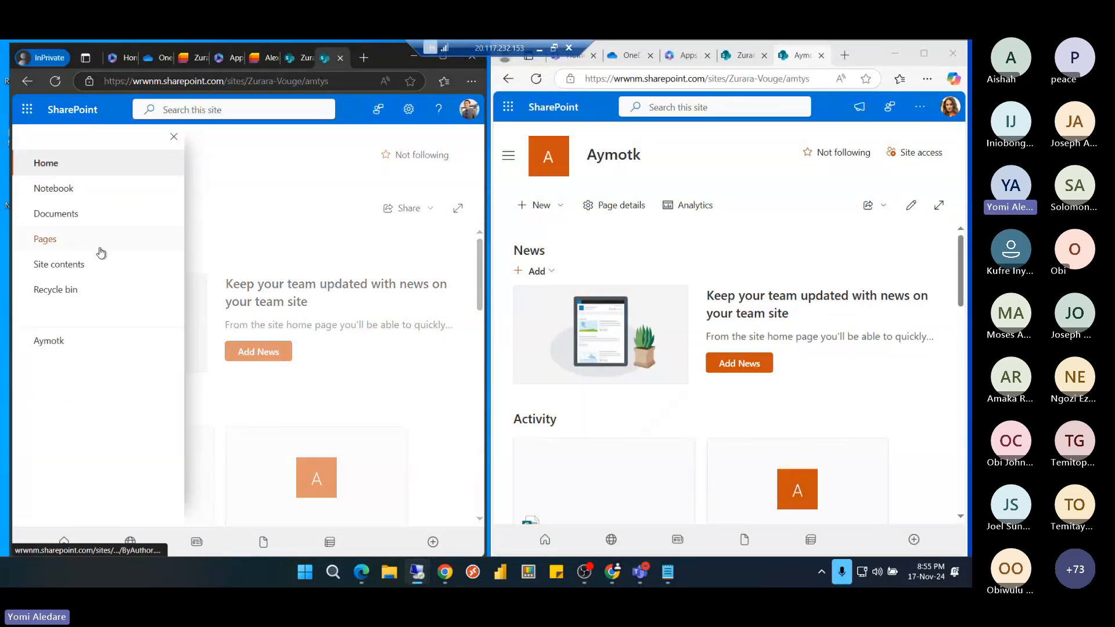
click(88, 219)
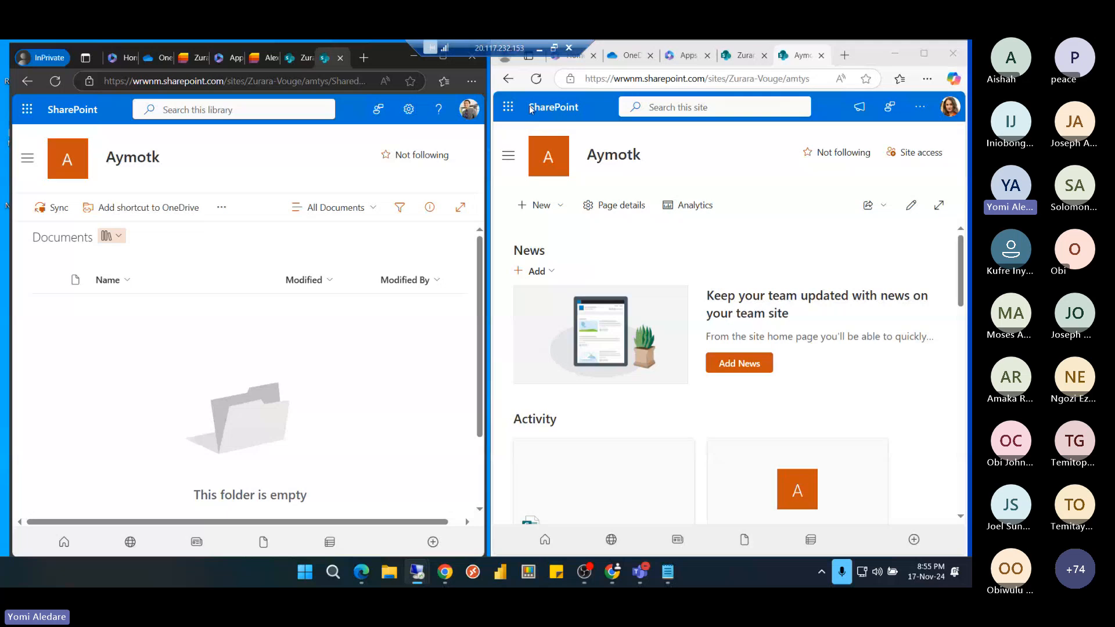
click(540, 51)
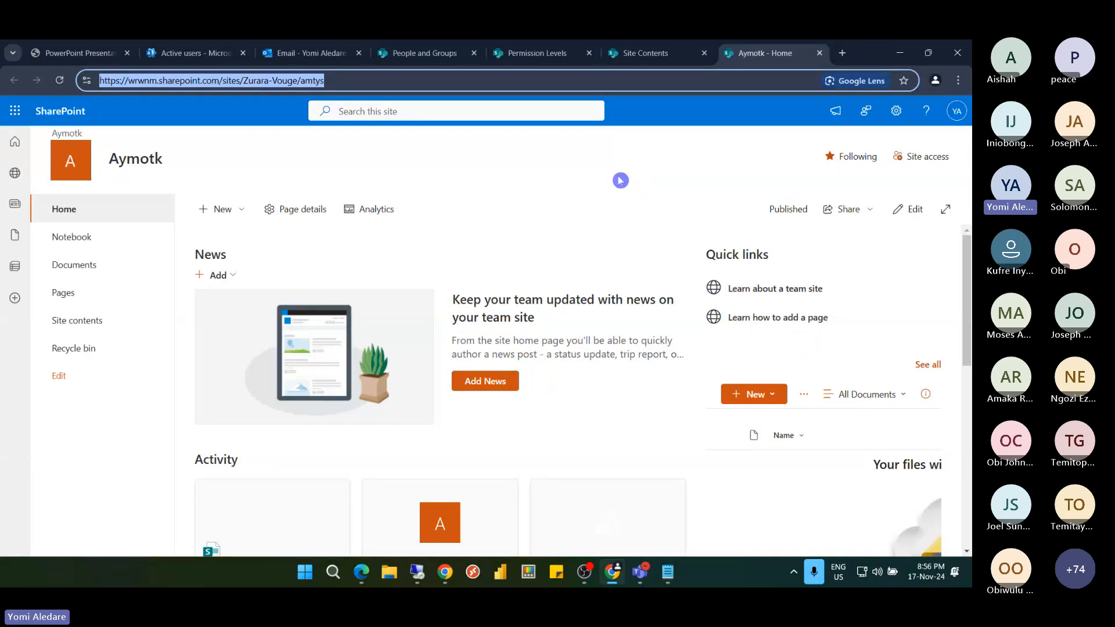
Open the Zurara library listing folders I dont know, Strawberry and Vanilla plus two files
click(660, 54)
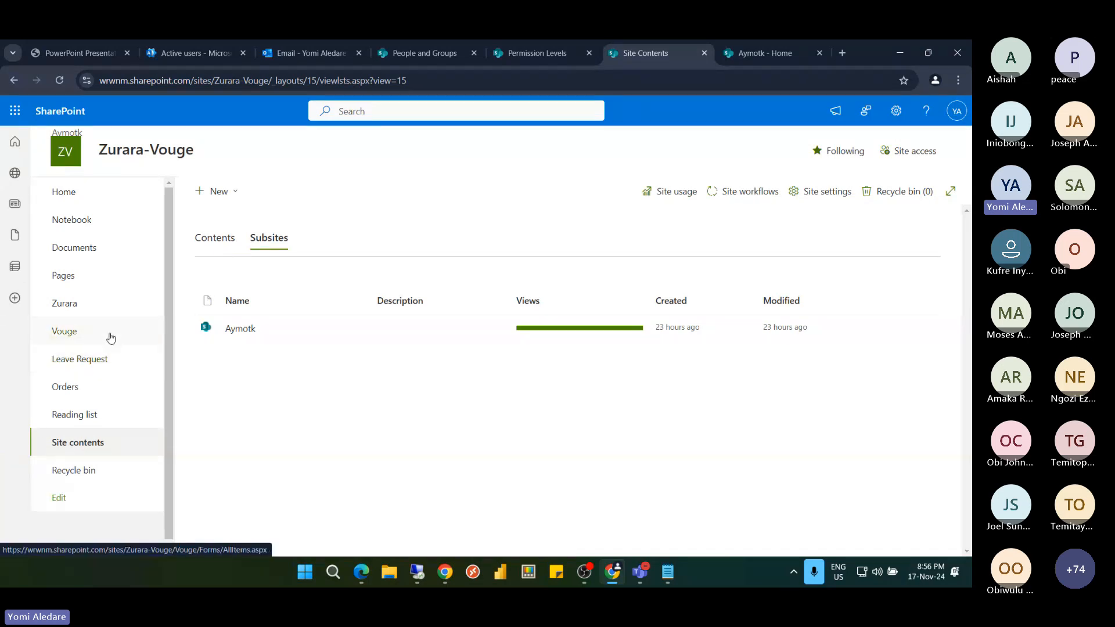
click(72, 254)
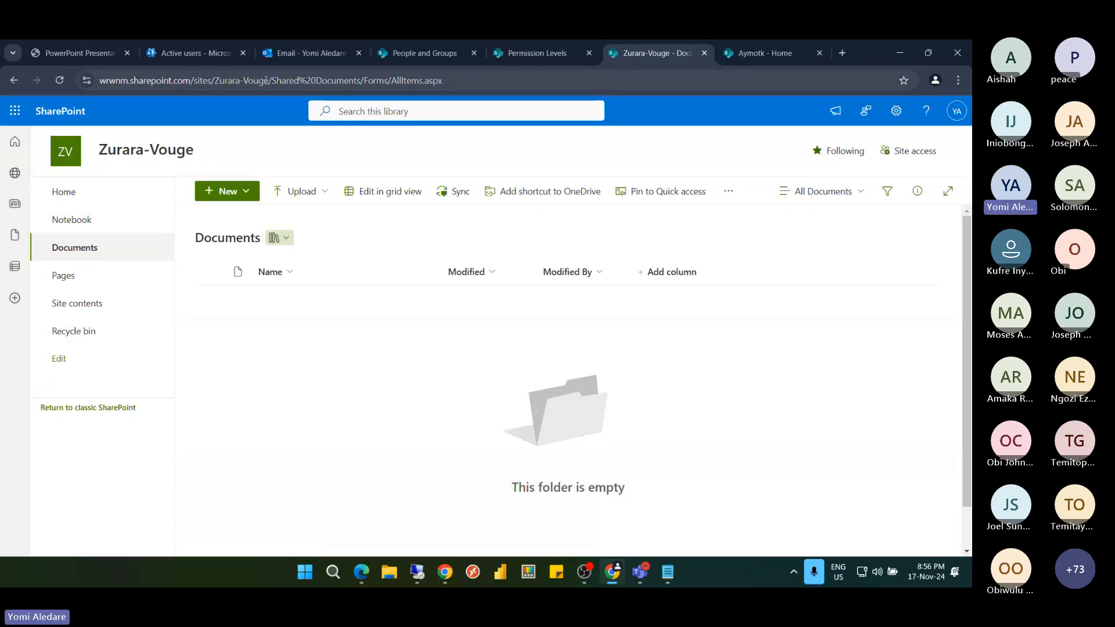
click(69, 152)
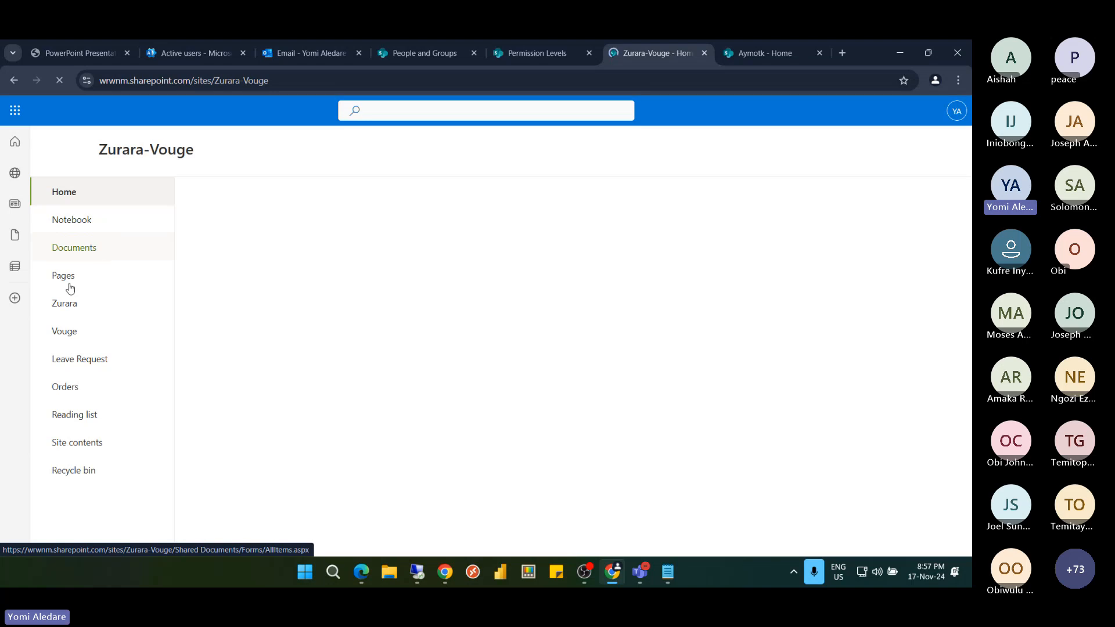
click(66, 302)
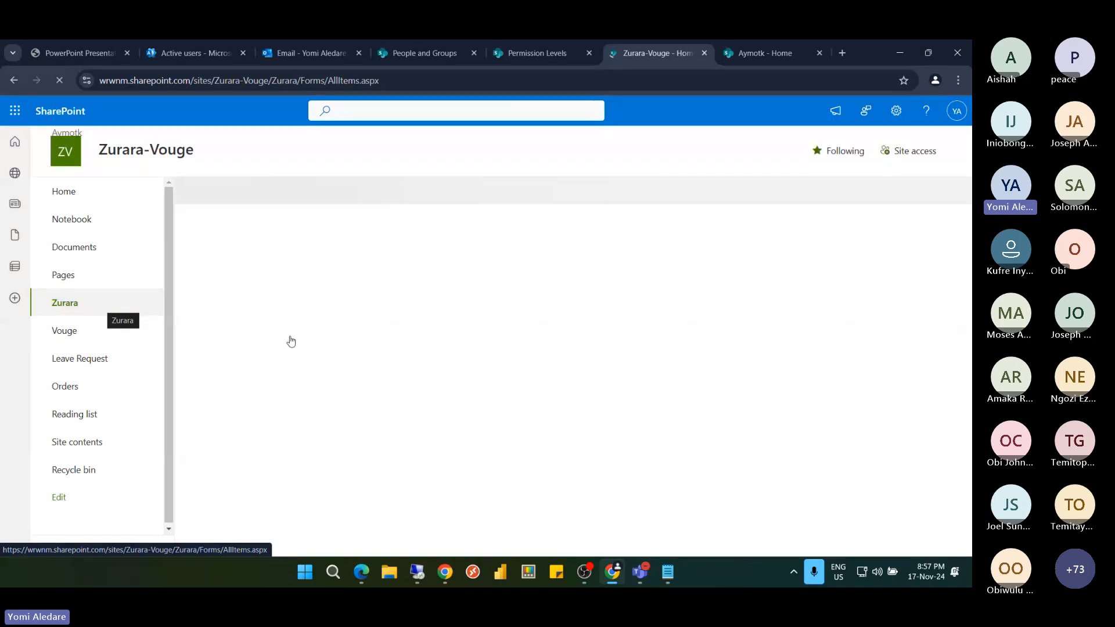
click(333, 363)
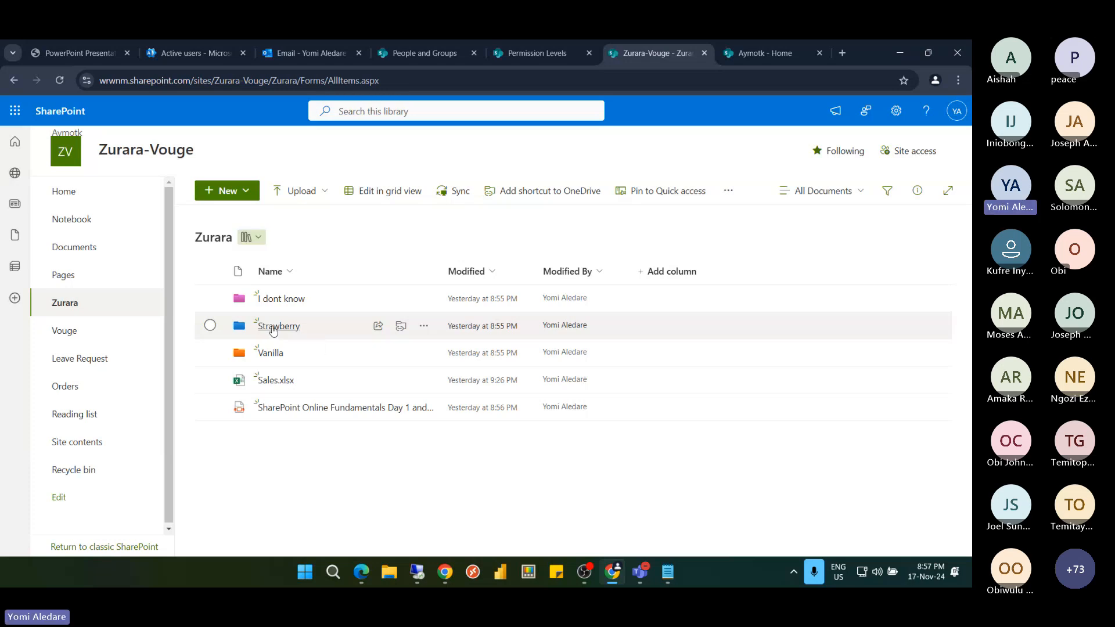
click(273, 327)
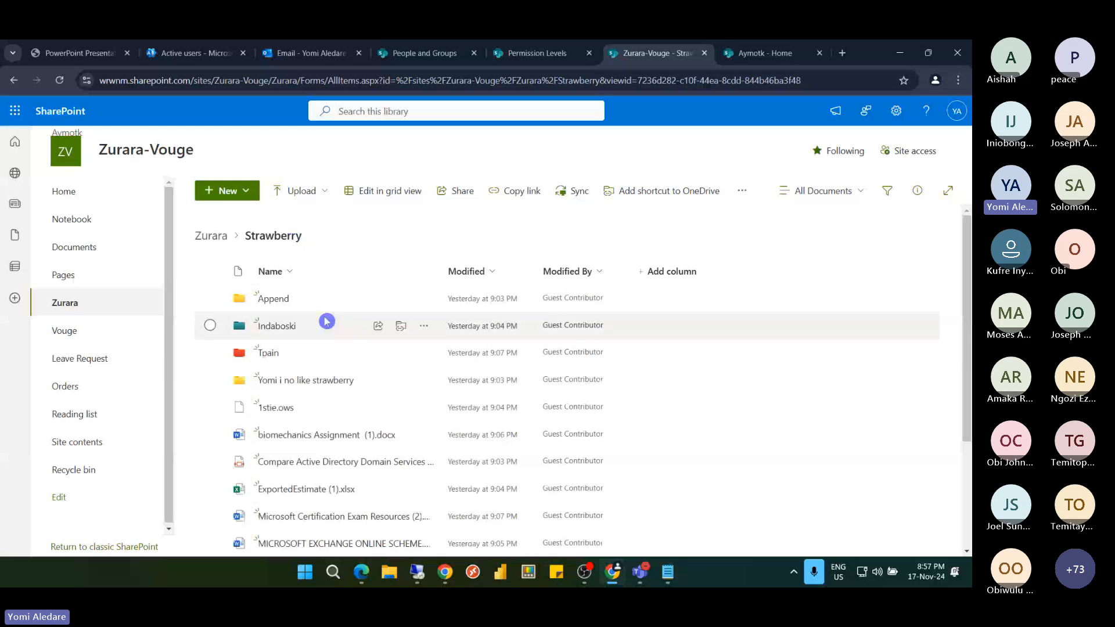
scroll(318, 314, down, 3)
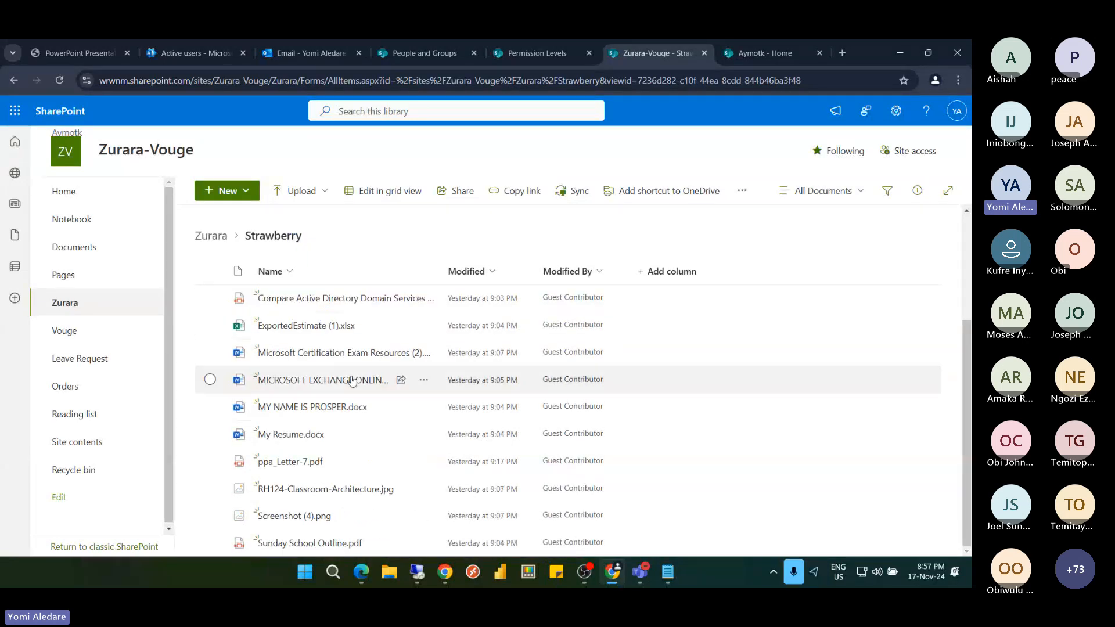
scroll(355, 382, up, 3)
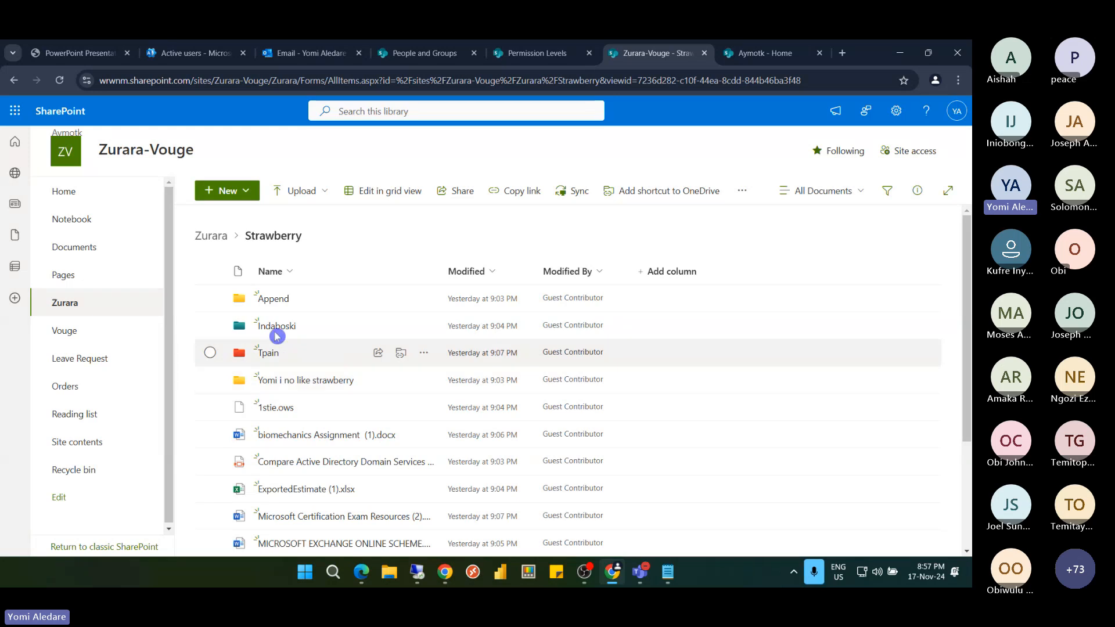
click(270, 299)
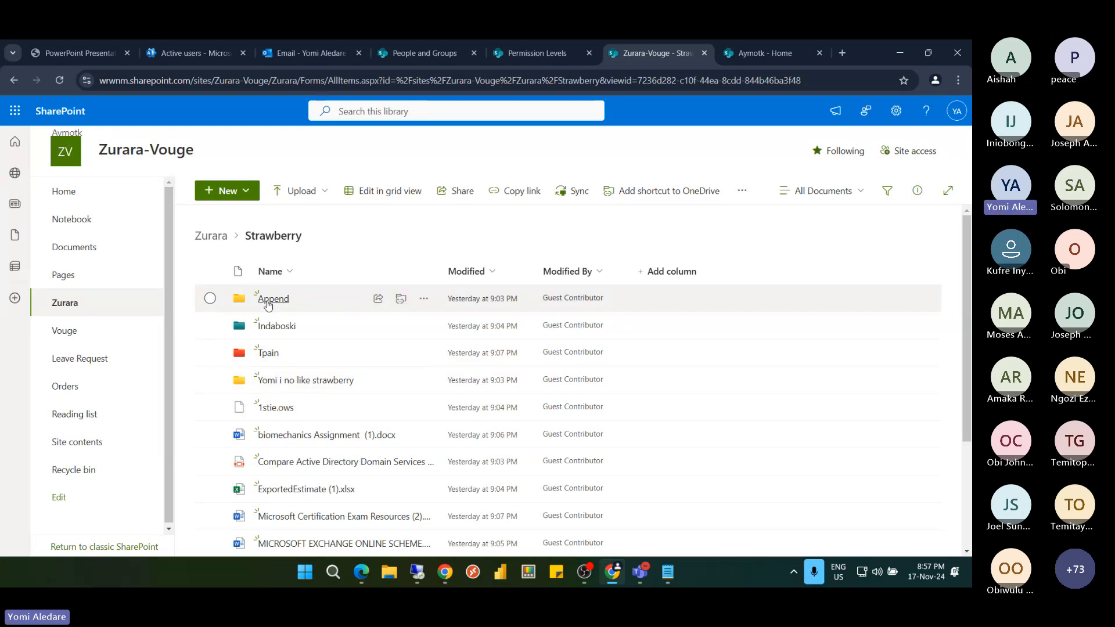
click(273, 236)
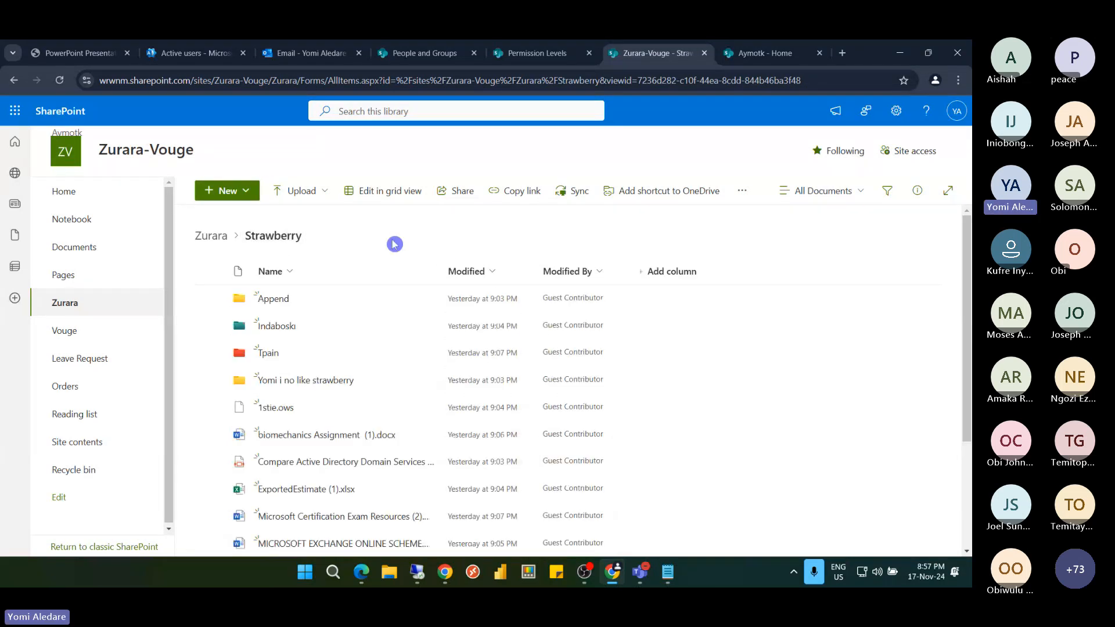
click(214, 237)
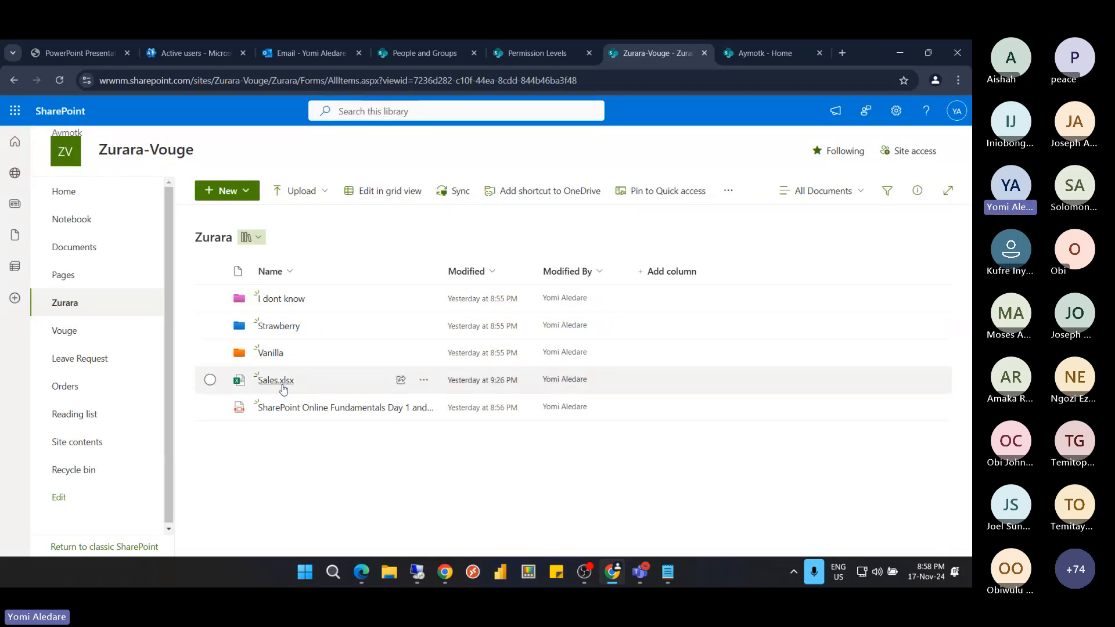
Close the Sales.xlsx options menu and open the Vanilla folder in the Zurara library
mouse_move(285, 387)
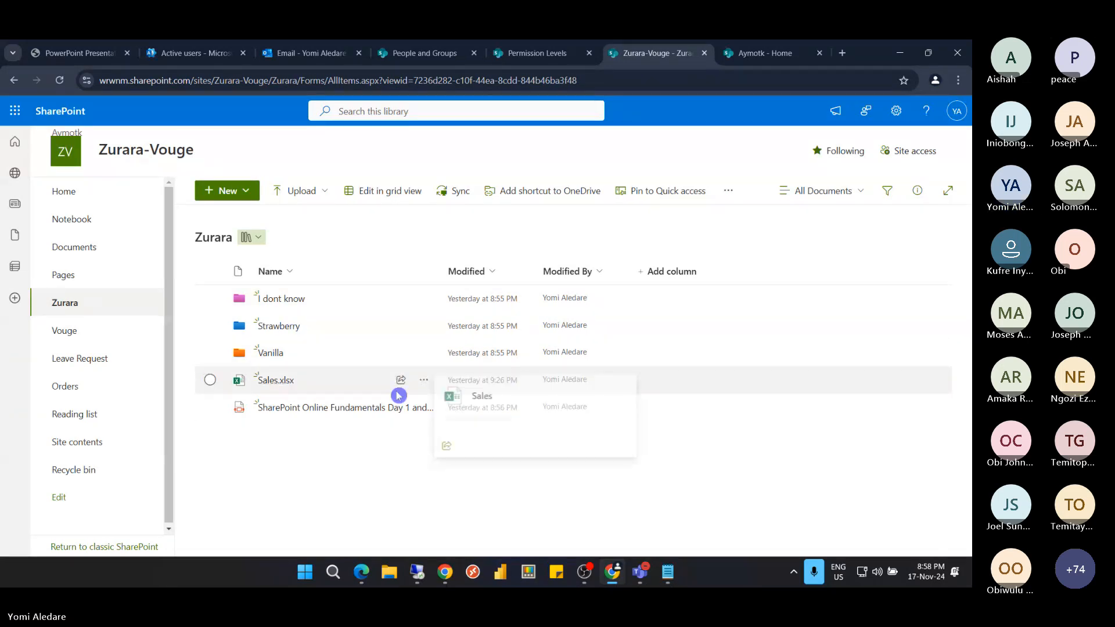
click(424, 382)
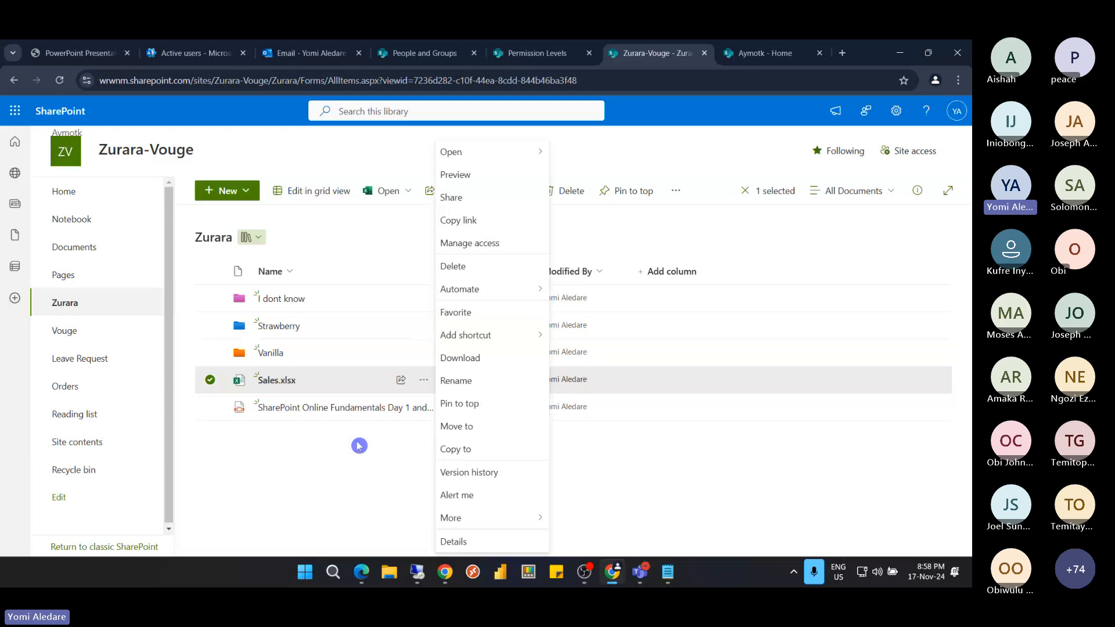
click(373, 468)
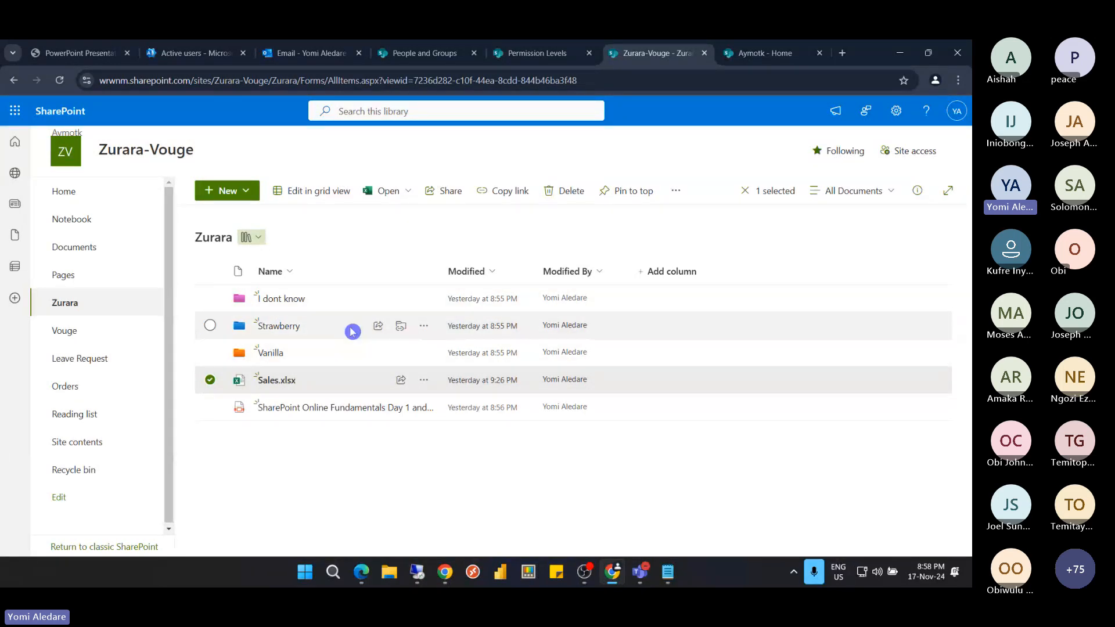
click(275, 356)
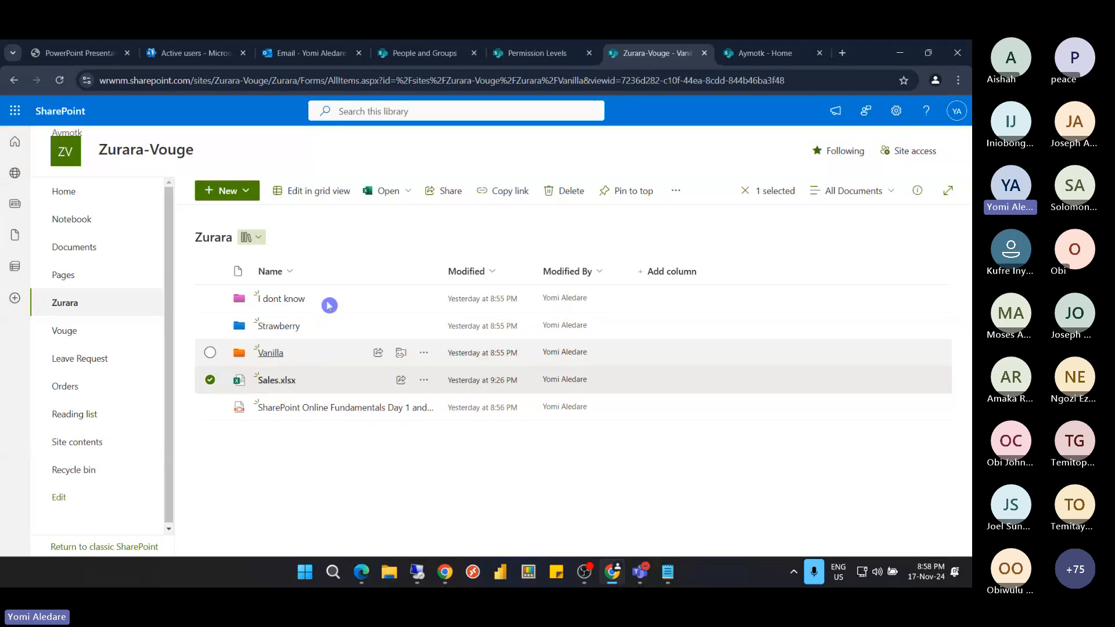
click(274, 360)
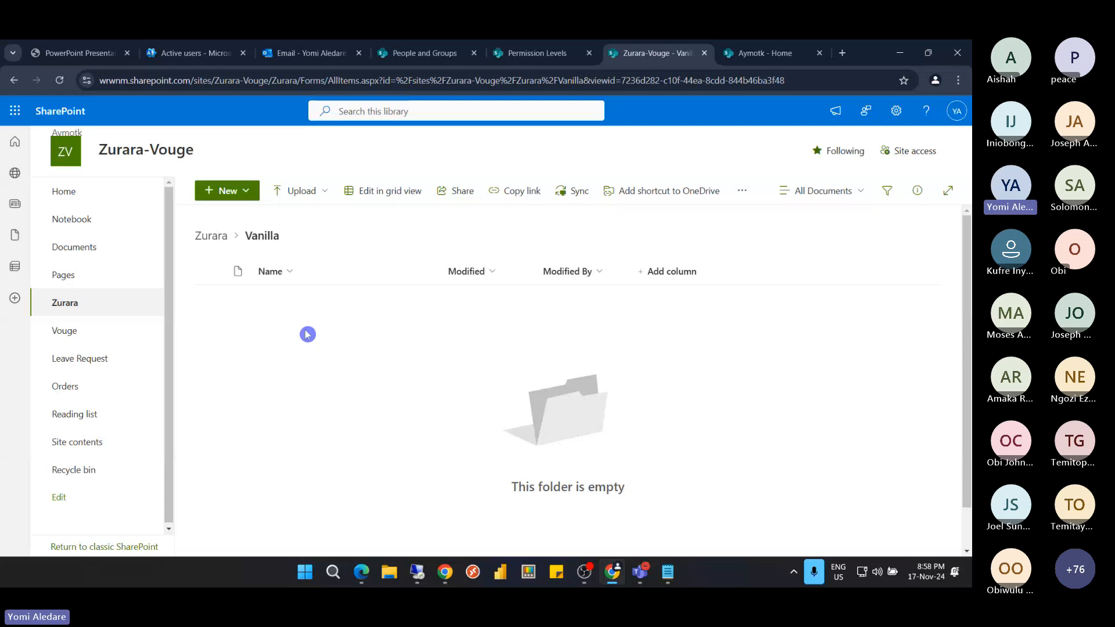
click(211, 235)
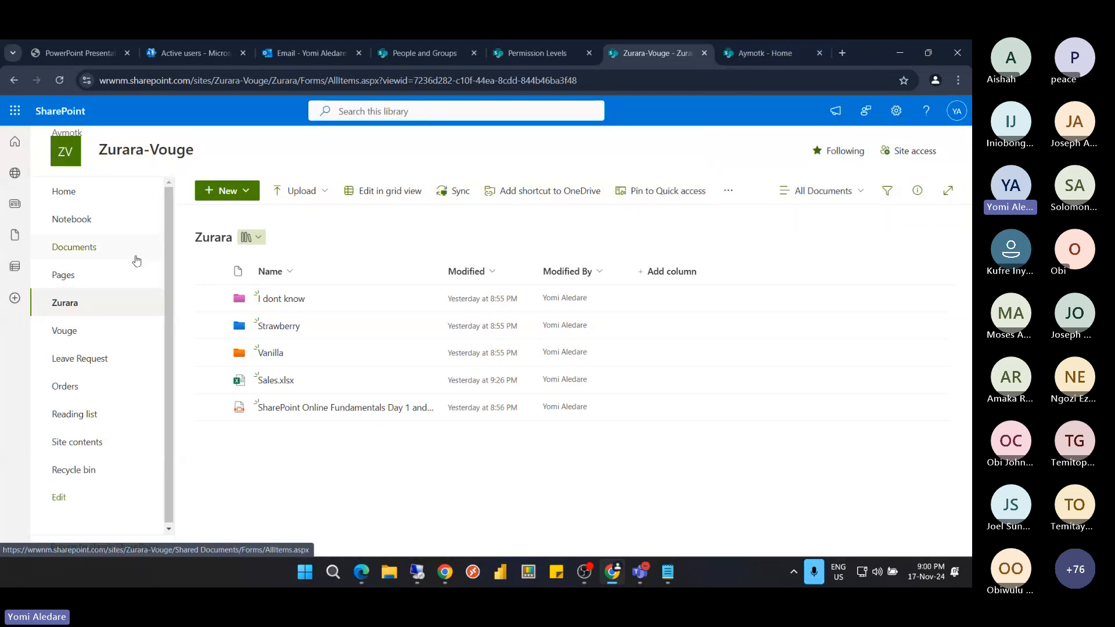
Open the Vouge library with Sales - Copy.xlsx, then bring the Remote Desktop session forward
click(80, 335)
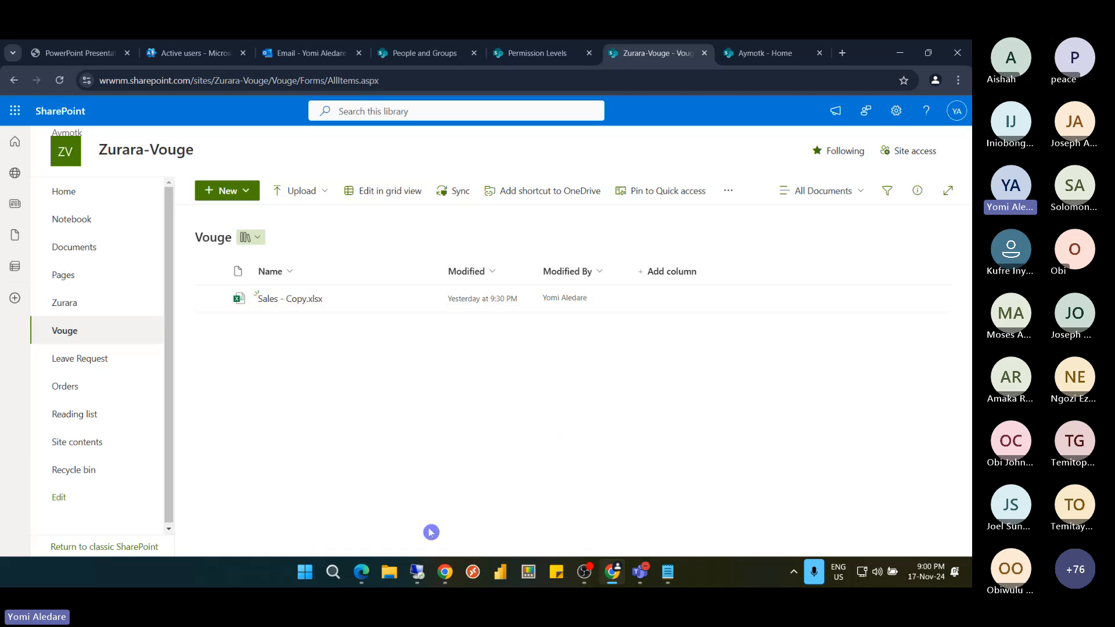
click(420, 571)
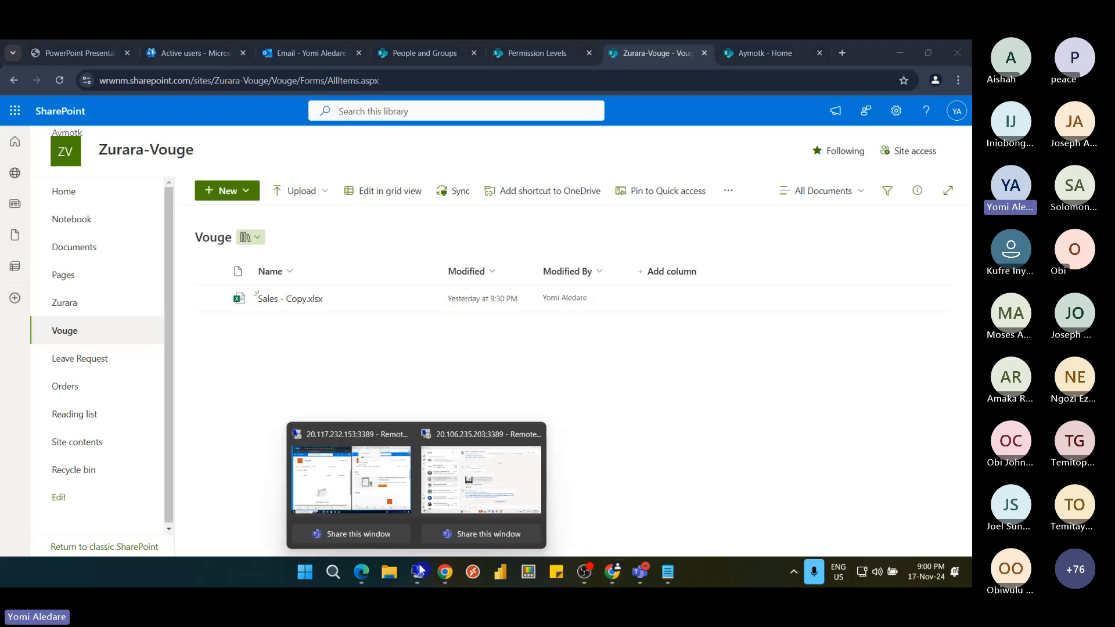
click(378, 497)
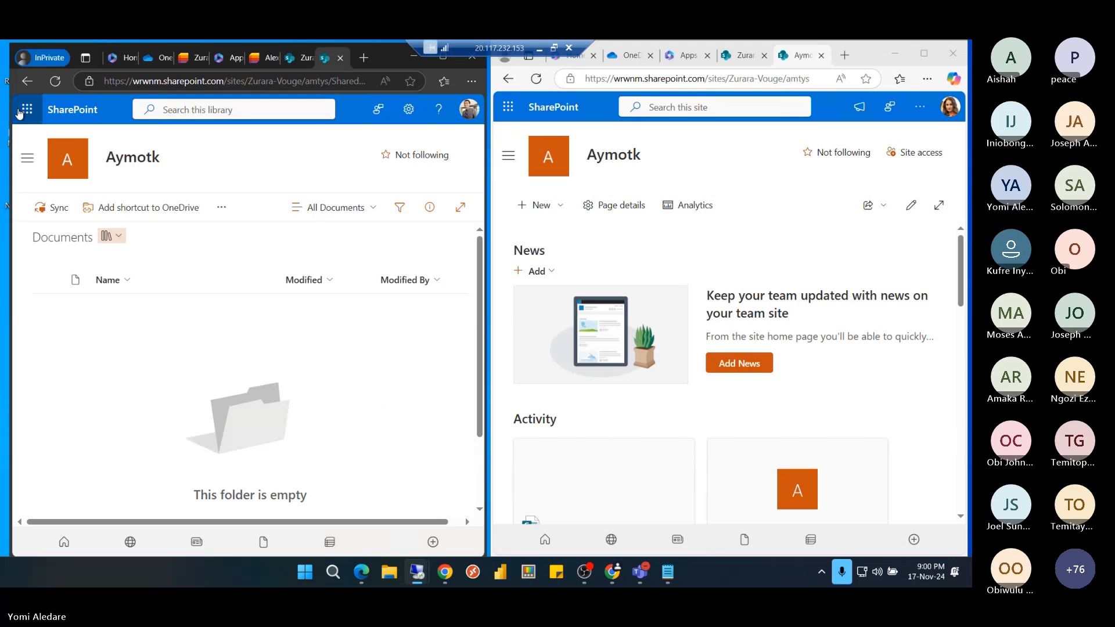
Load the Zurara-Vouge site in both remote windows, pasting its copied address into the left one
click(76, 112)
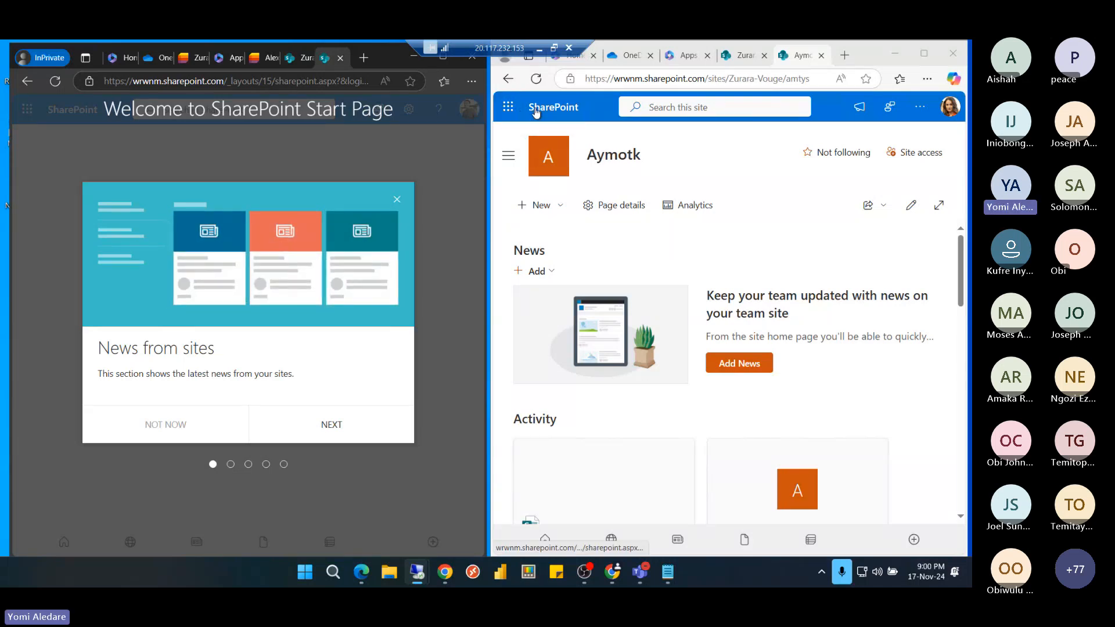
click(536, 112)
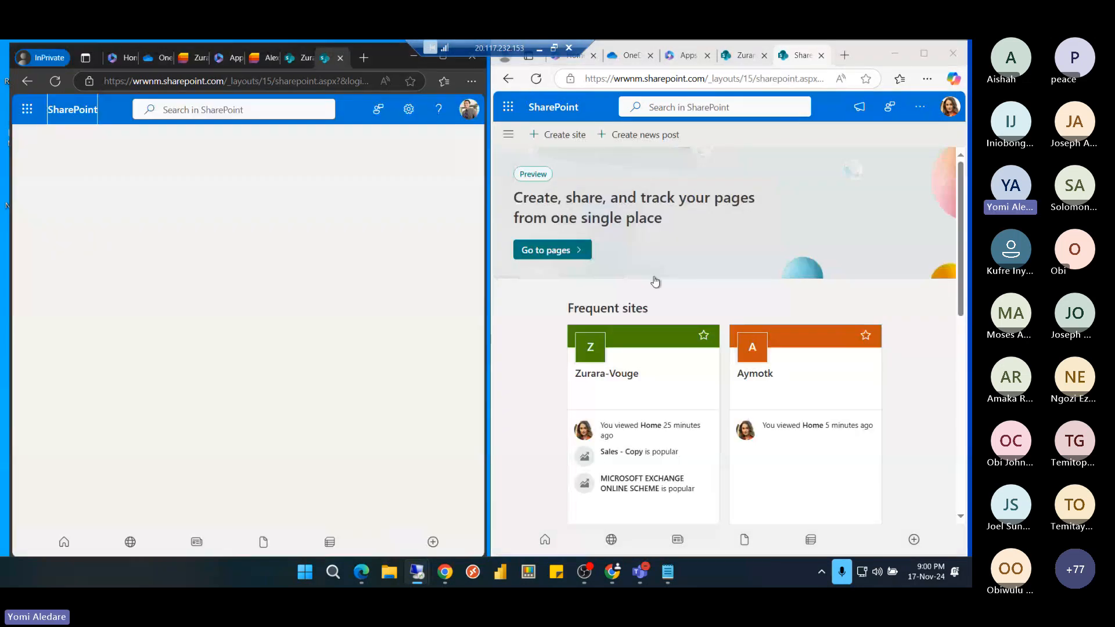
click(624, 374)
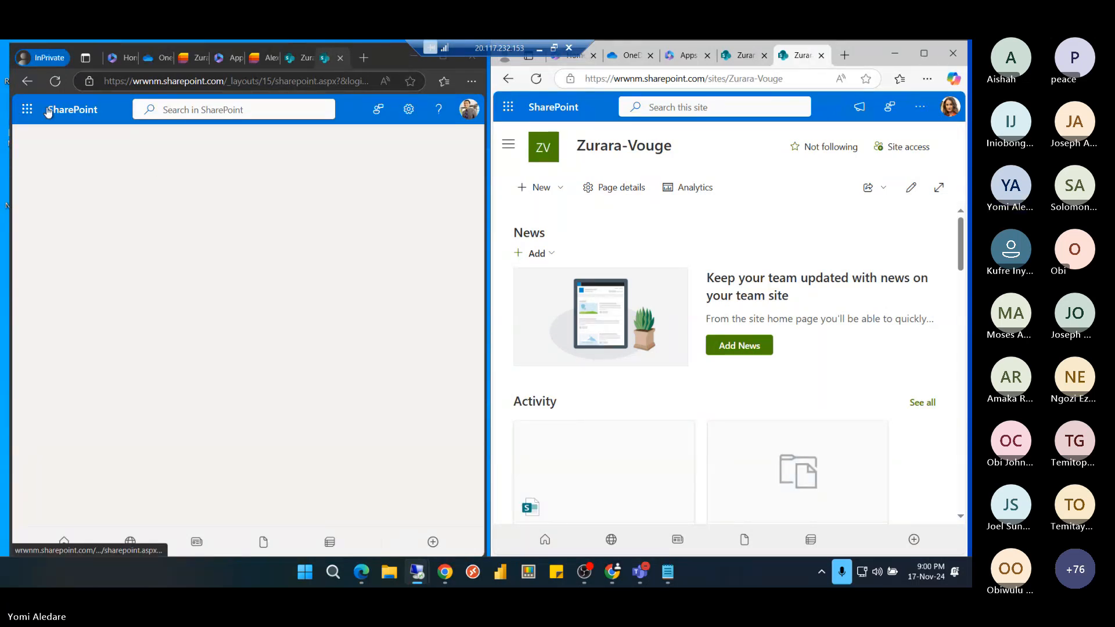
click(706, 76)
key(ctrl+c)
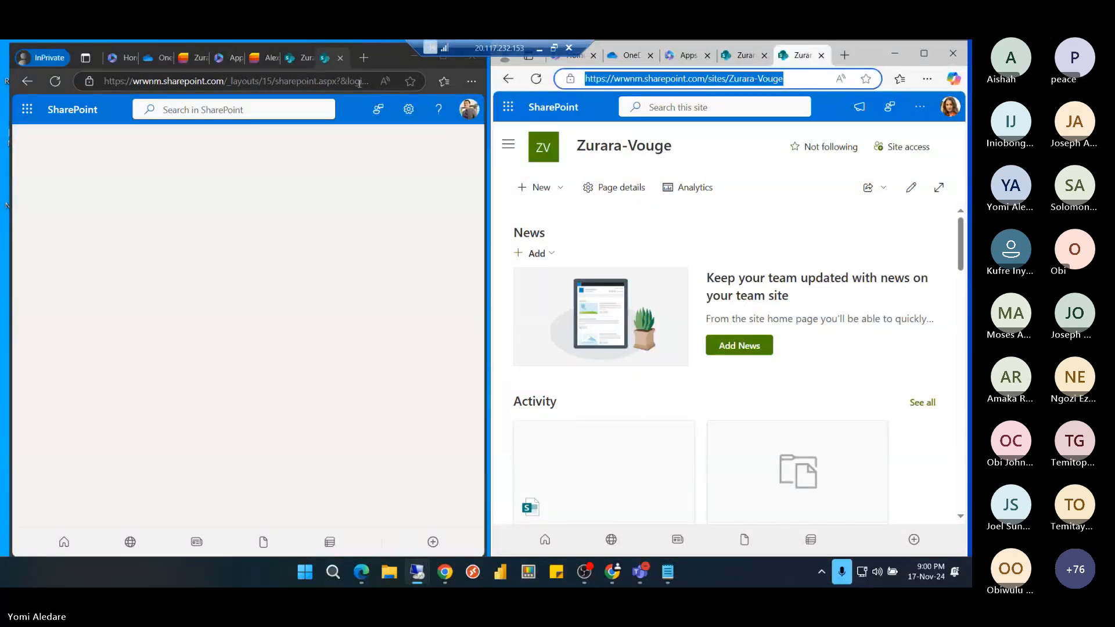
click(359, 83)
key(ctrl+v)
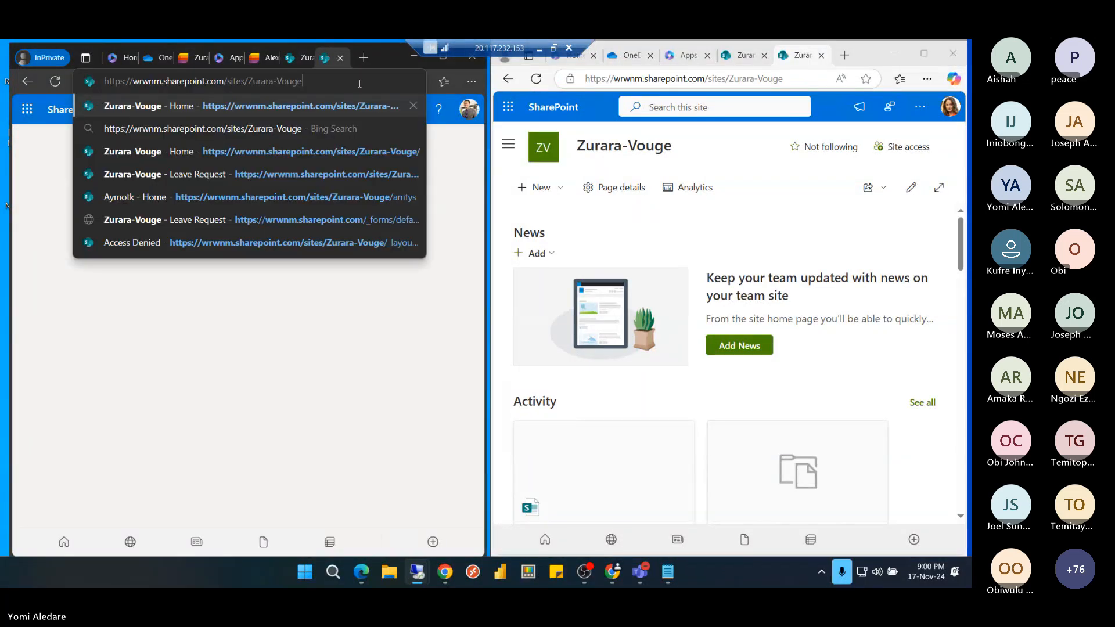
key(Return)
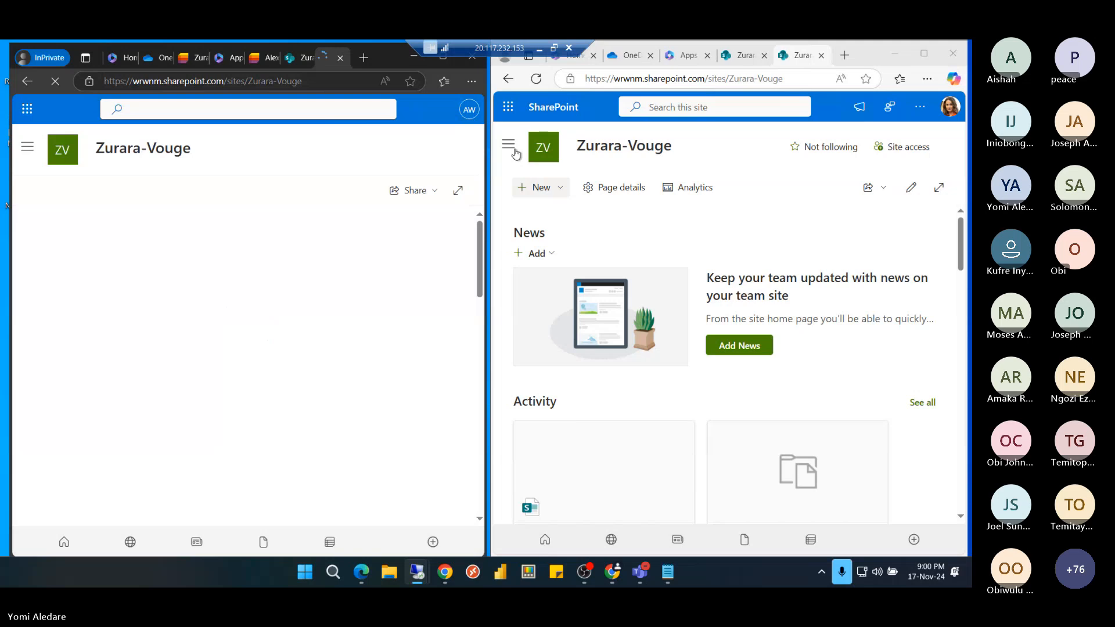
Open the Vouge library showing Sales - Copy.xlsx in both remote windows, then minimise the session
click(511, 146)
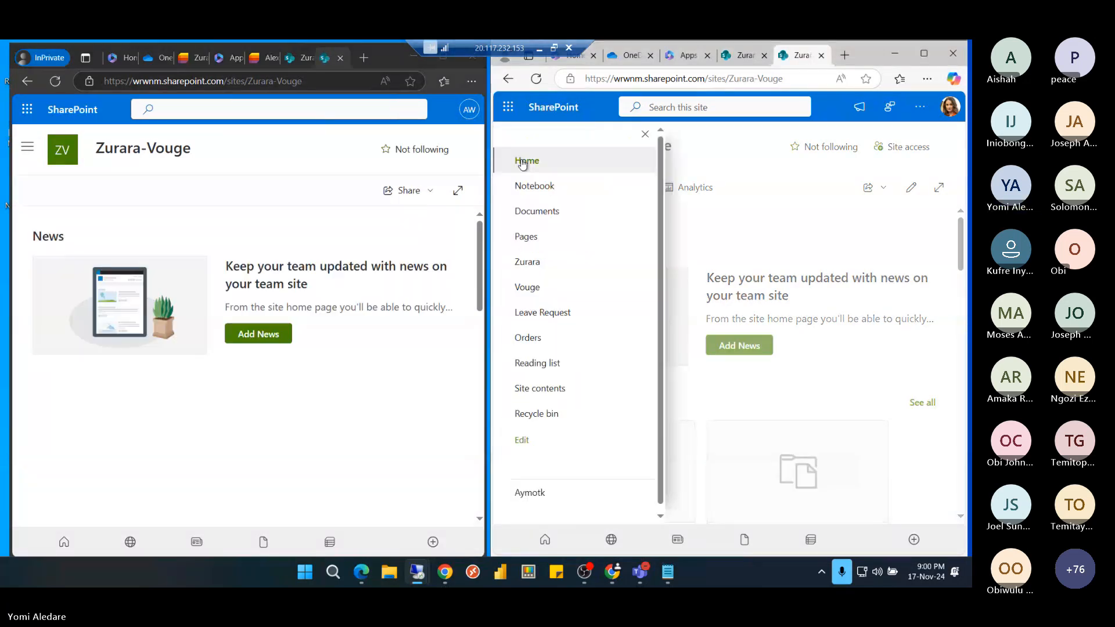
click(550, 295)
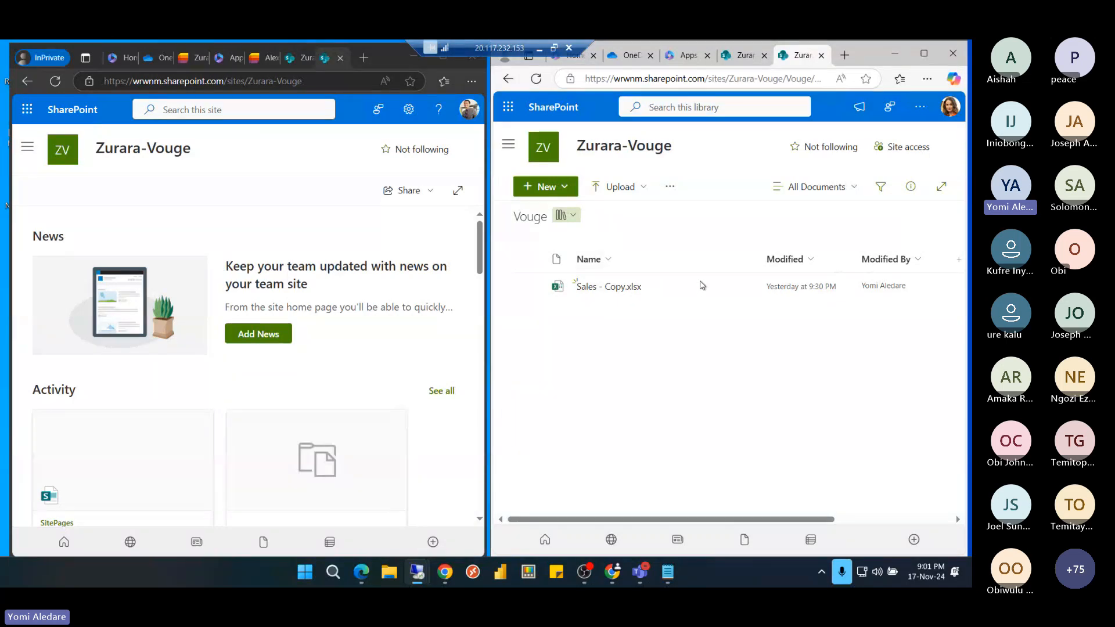
click(27, 146)
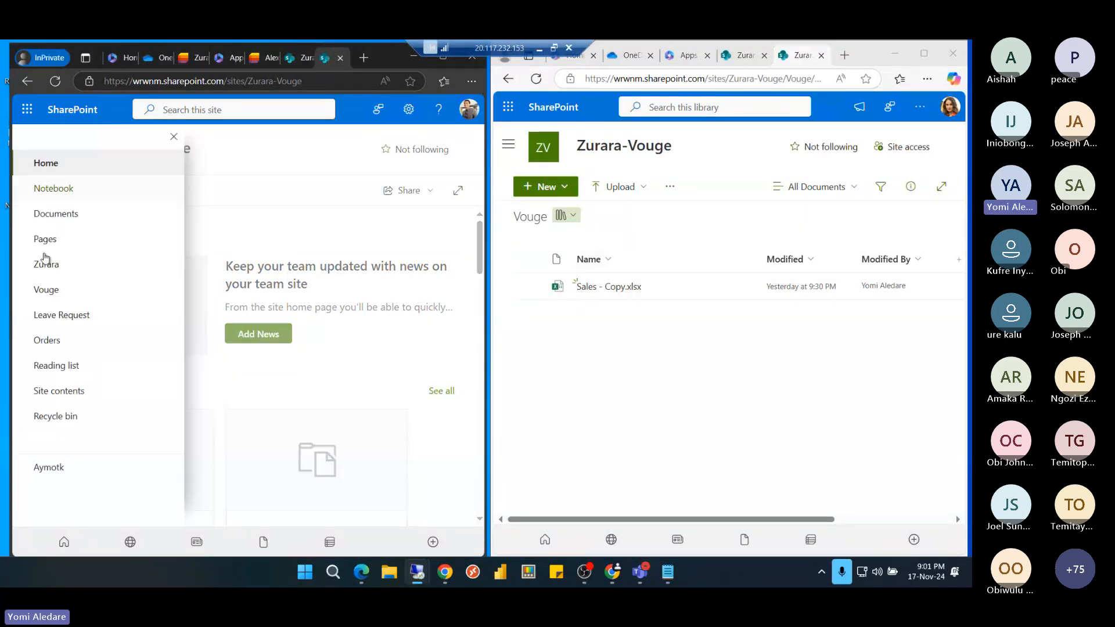
click(51, 290)
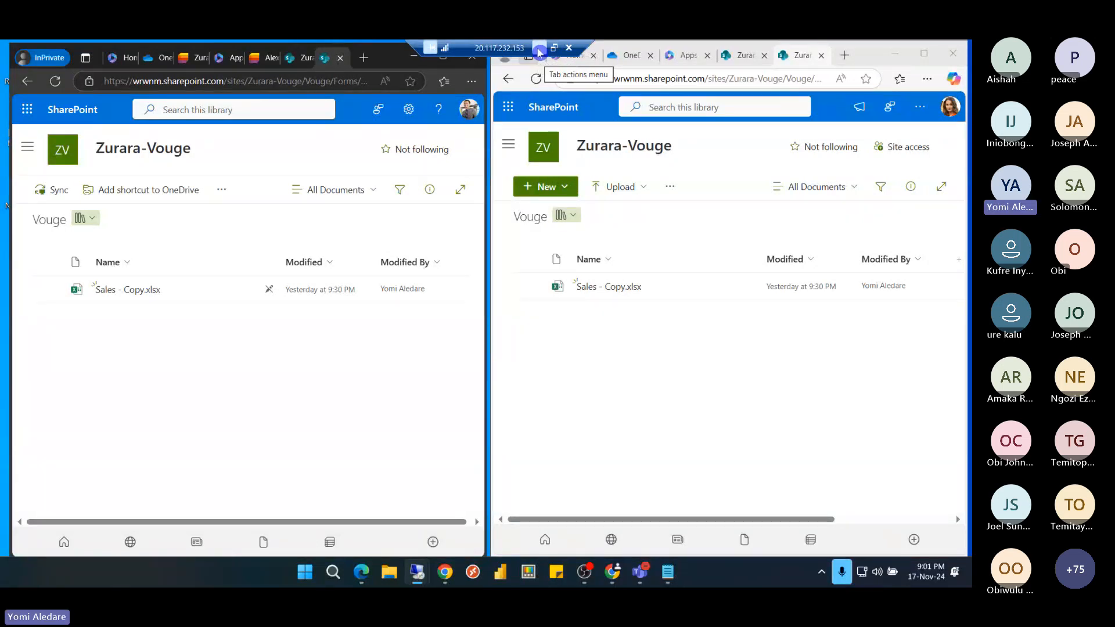
click(539, 51)
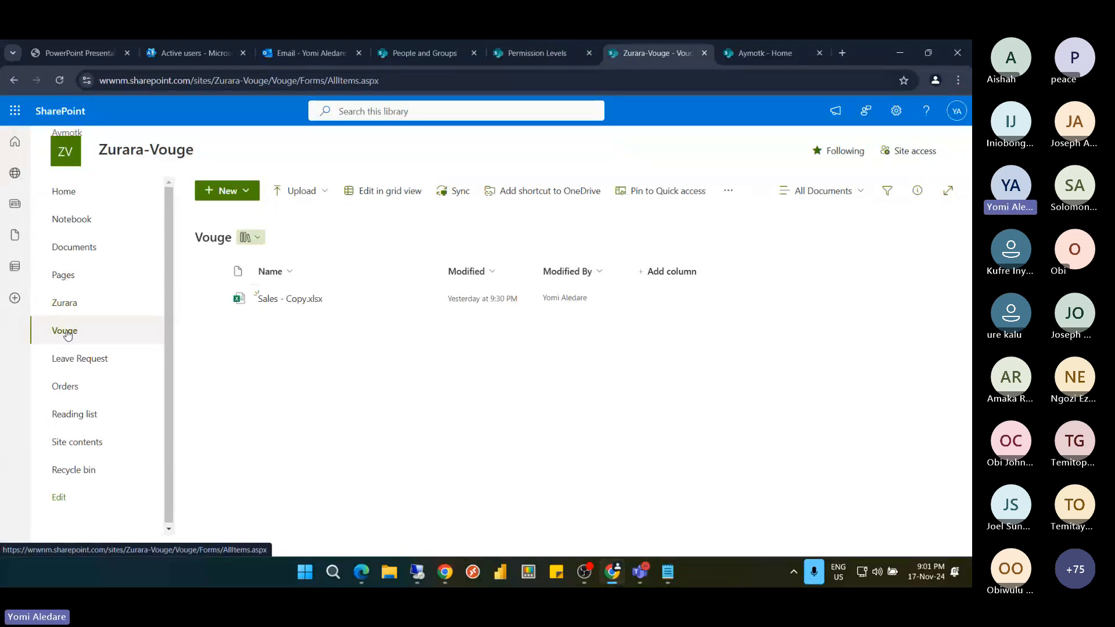
Reload the Vouge library and open its classic Vouge Settings page via Library settings
click(118, 339)
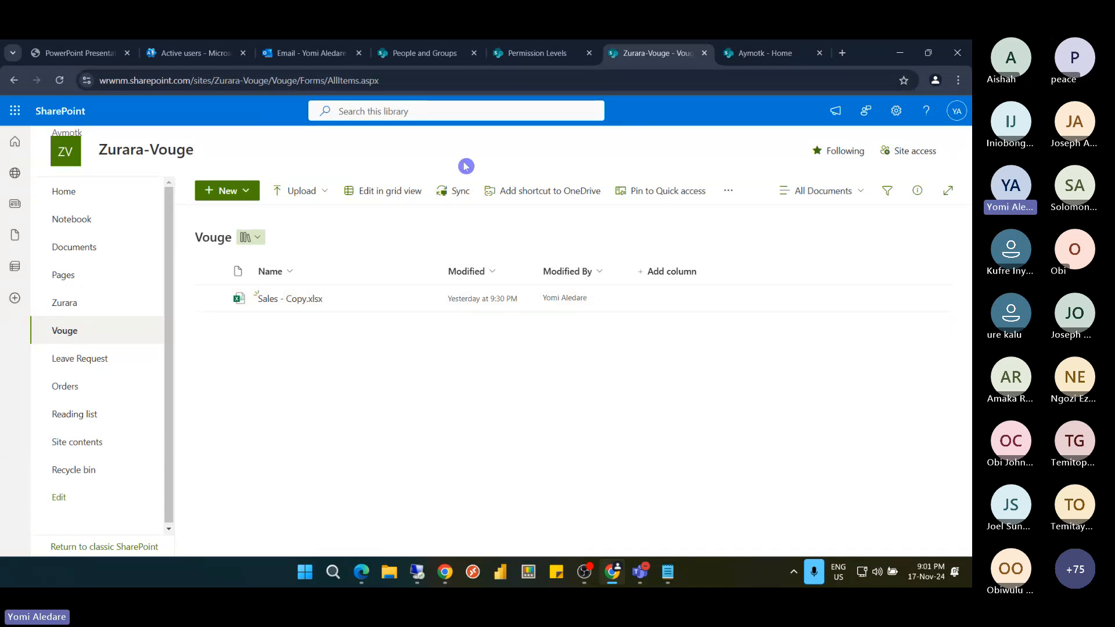
click(897, 111)
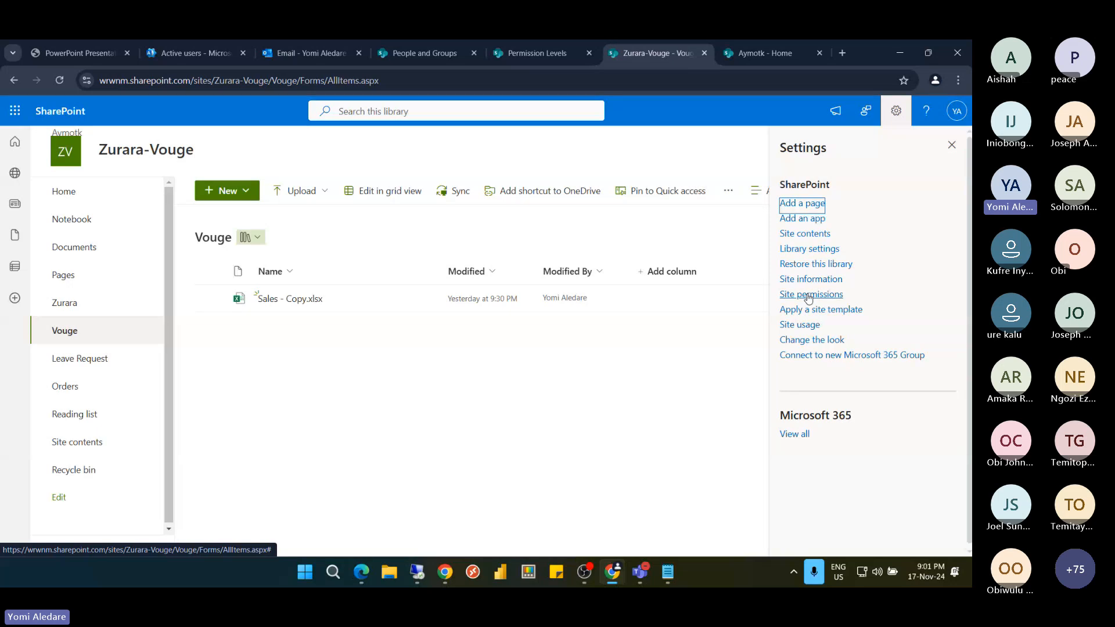
click(809, 253)
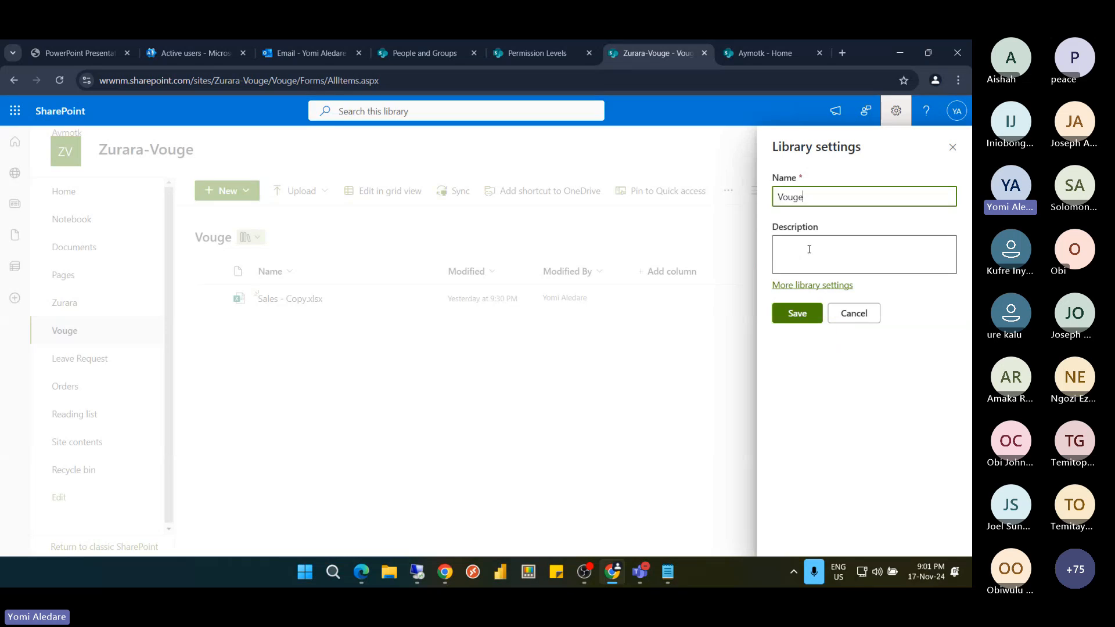
click(807, 286)
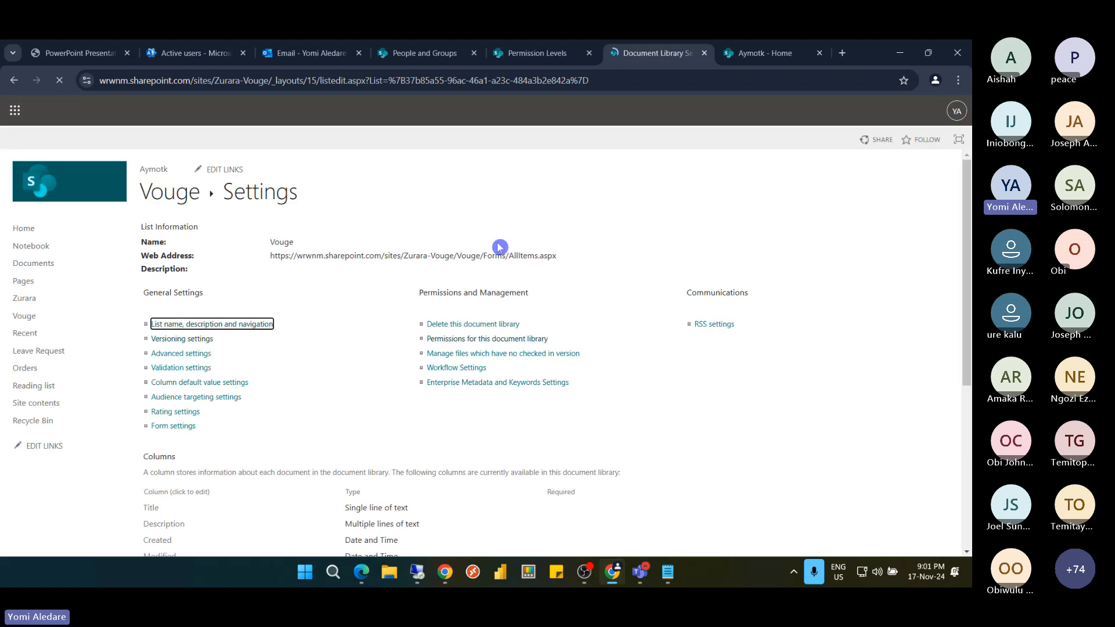
Check Vouge permissions: Members Edit, Owners Full Control, Visitors Read, then close that tab
click(468, 344)
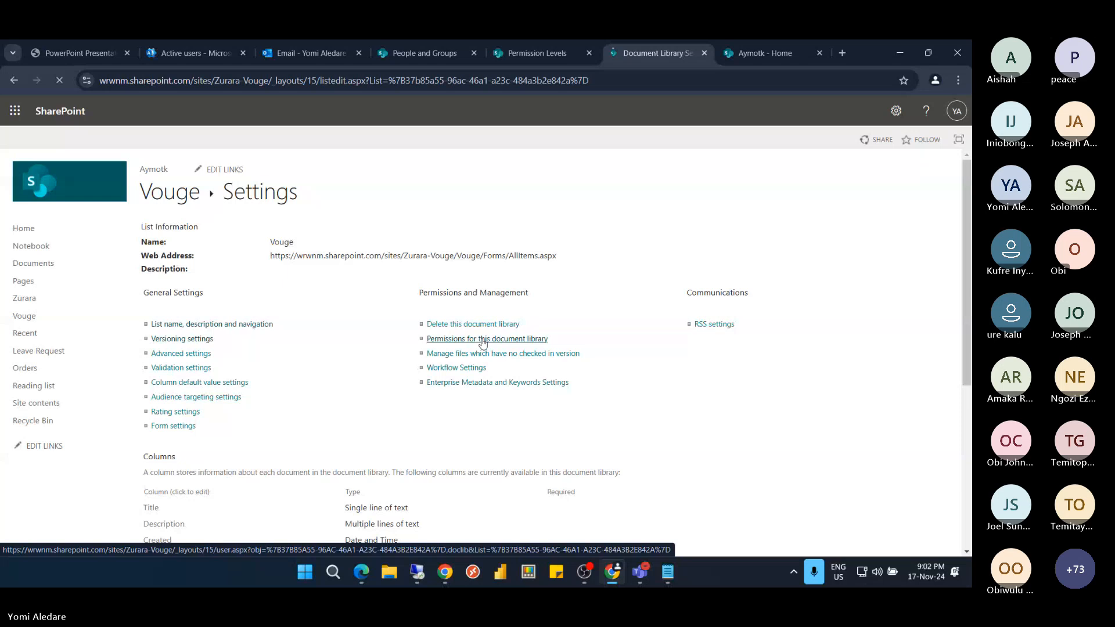
click(481, 341)
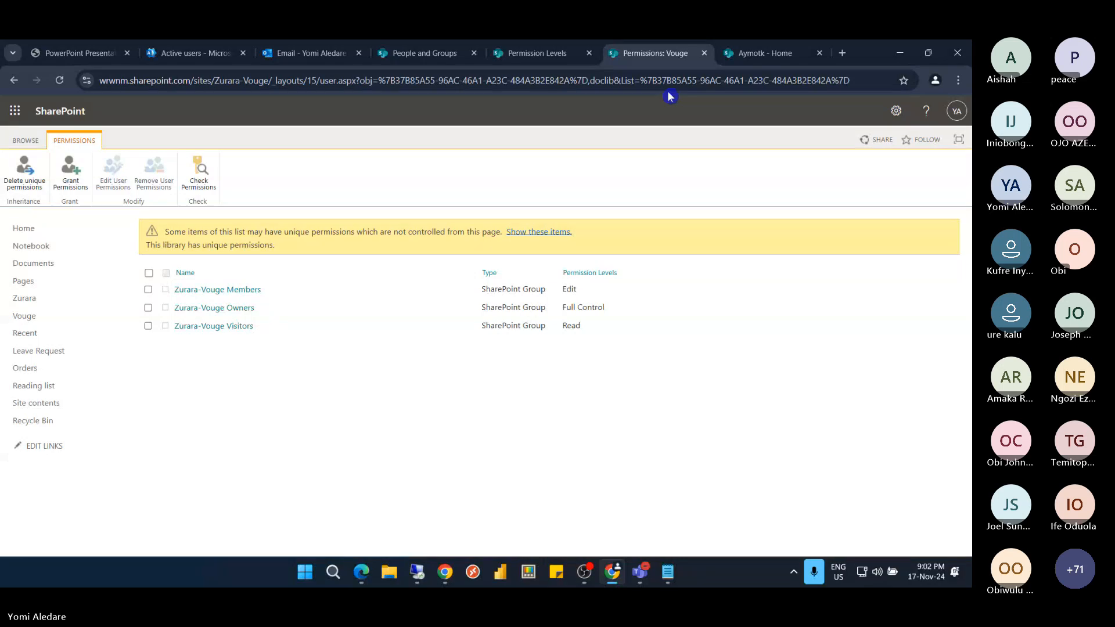
click(705, 53)
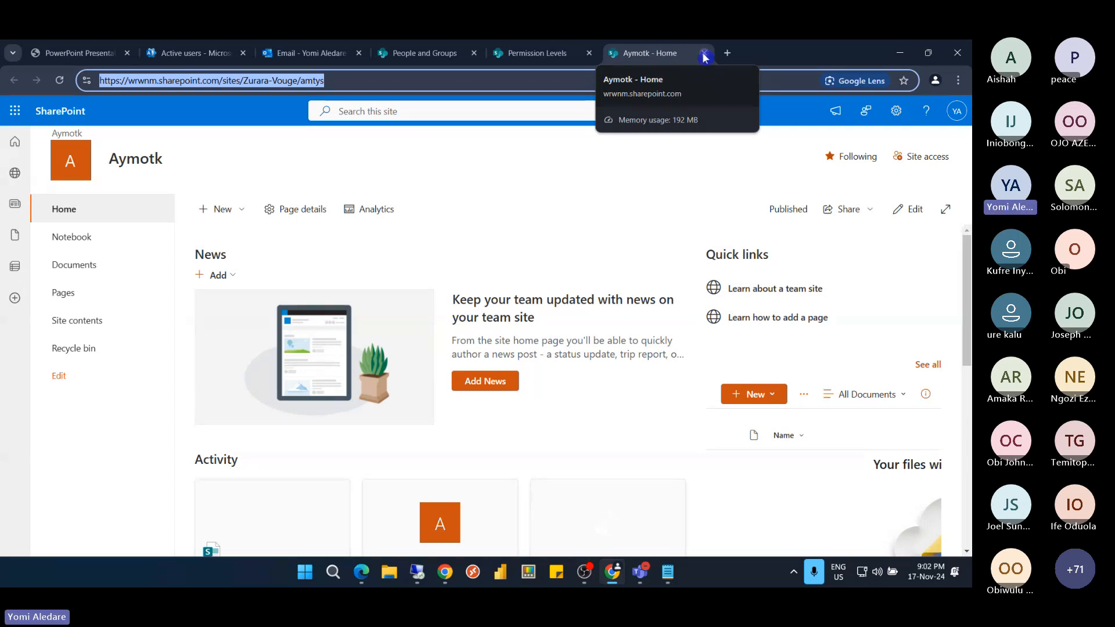
Remove 'amtys' from the site address to go back to the Zurara-Vouge parent site
click(295, 81)
double_click(304, 81)
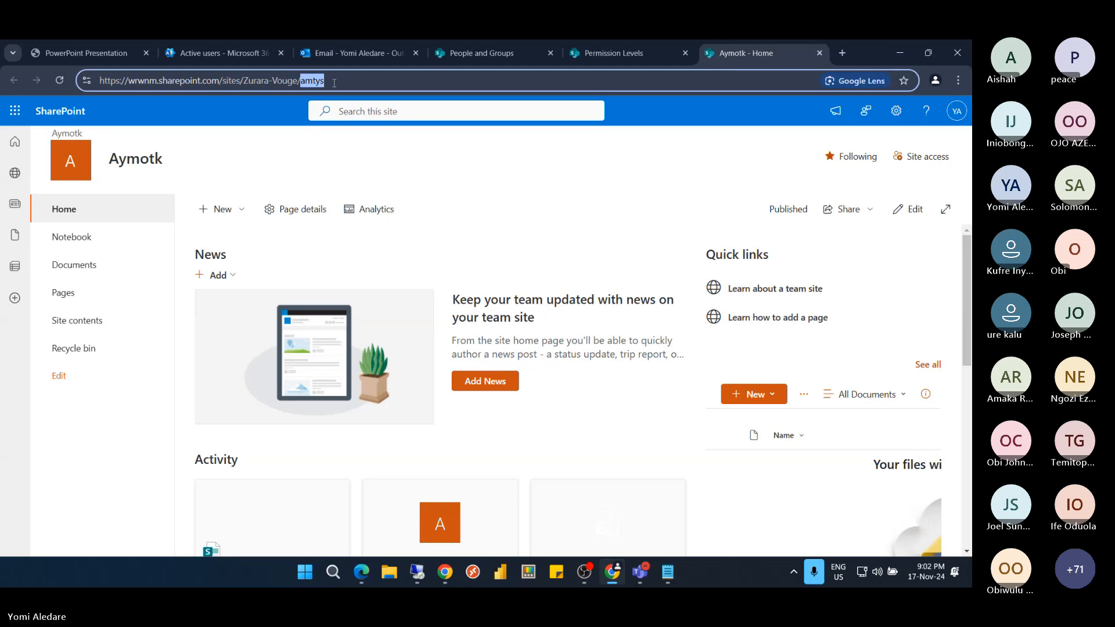
key(BackSpace)
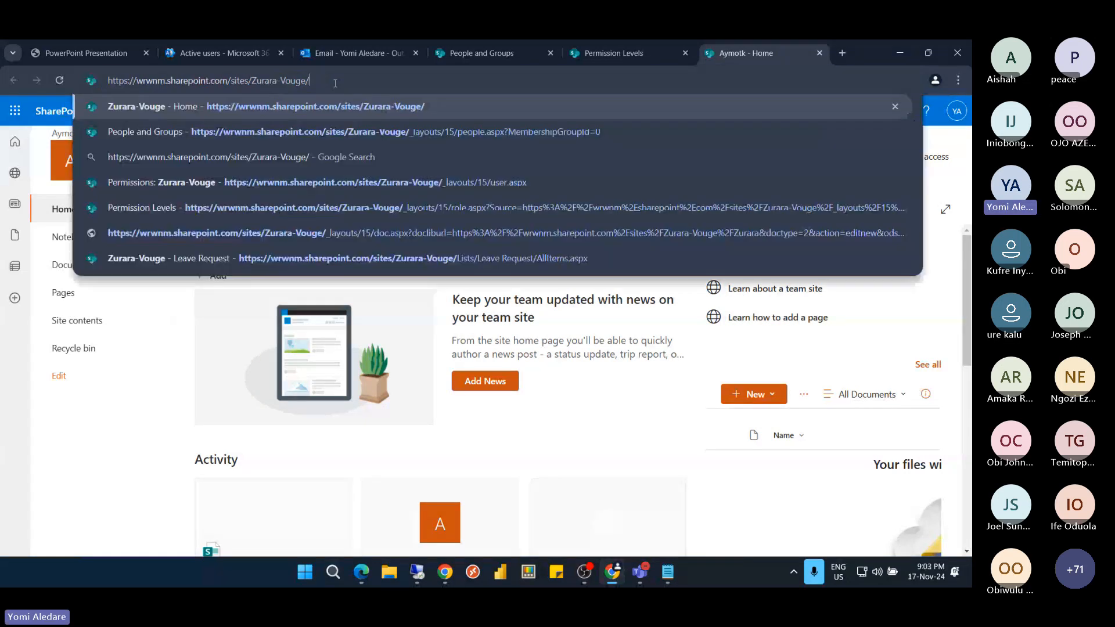
key(Return)
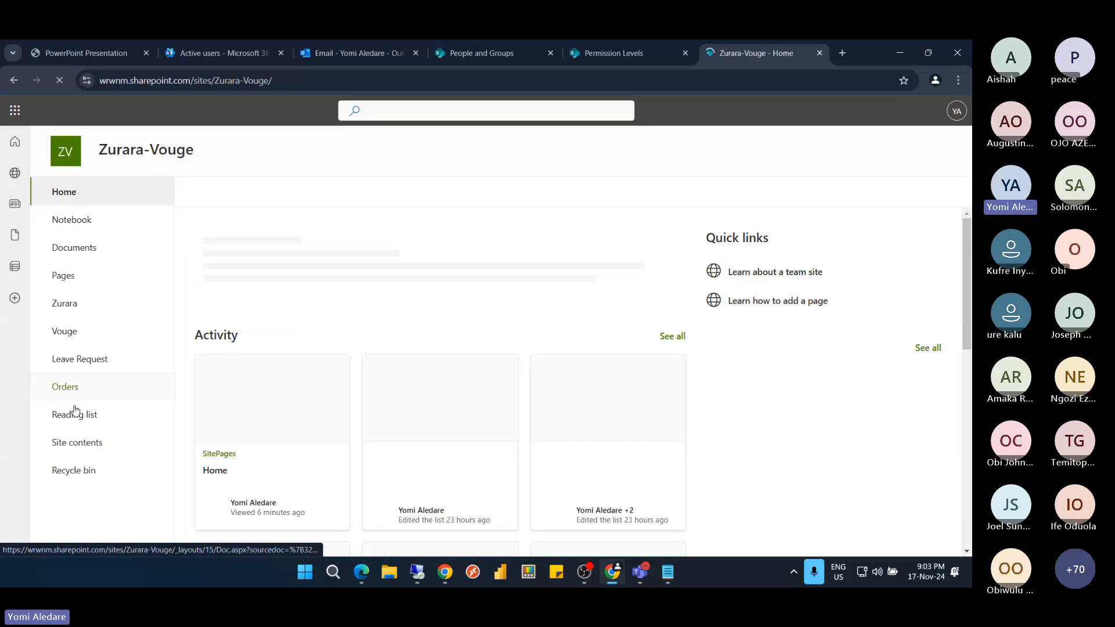
From Zurara-Vouge's Site contents, show Subsites and start a New Subsite
click(76, 443)
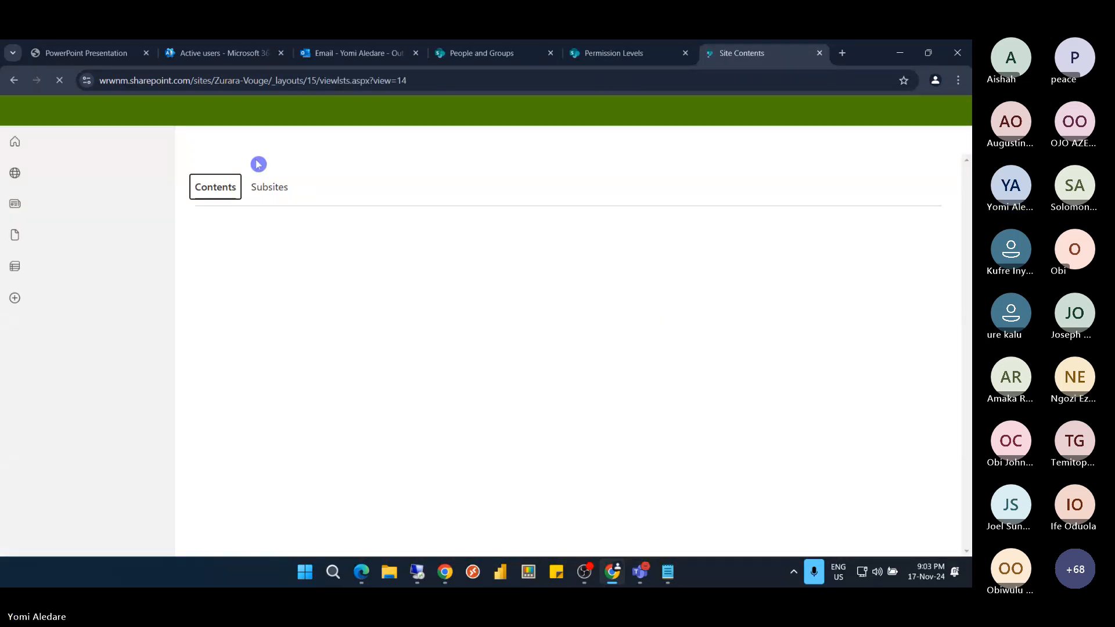
click(270, 239)
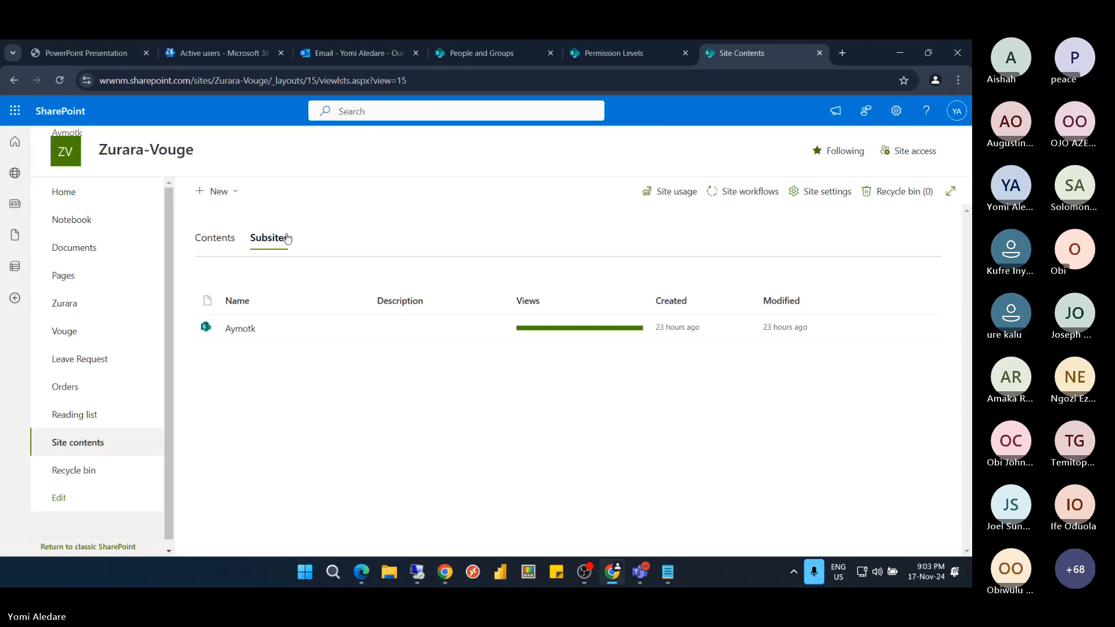
click(287, 239)
click(215, 192)
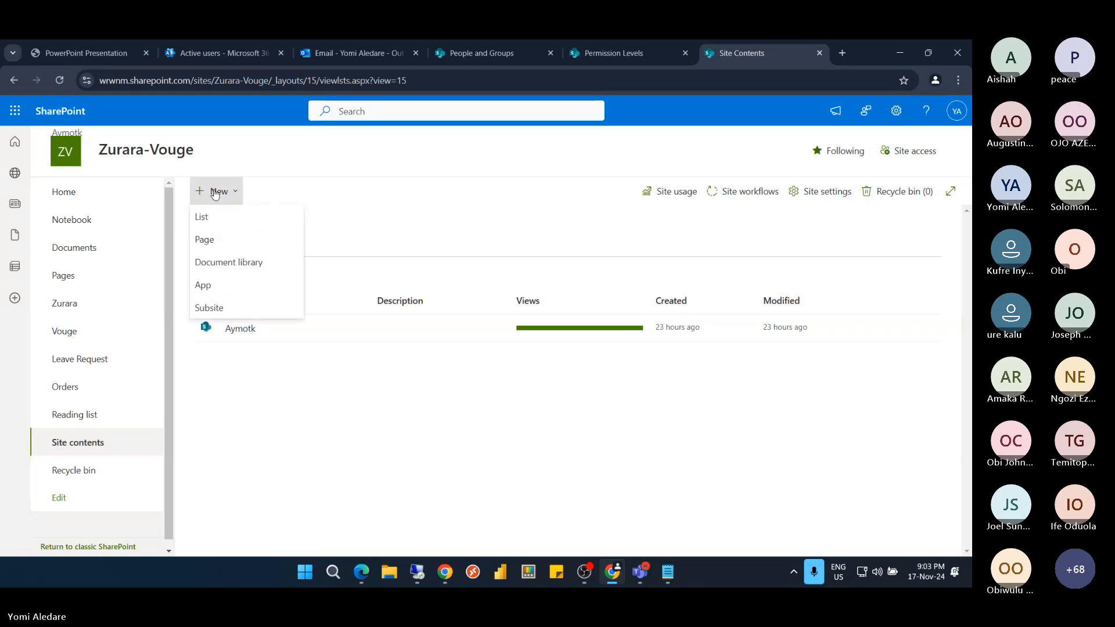
click(216, 309)
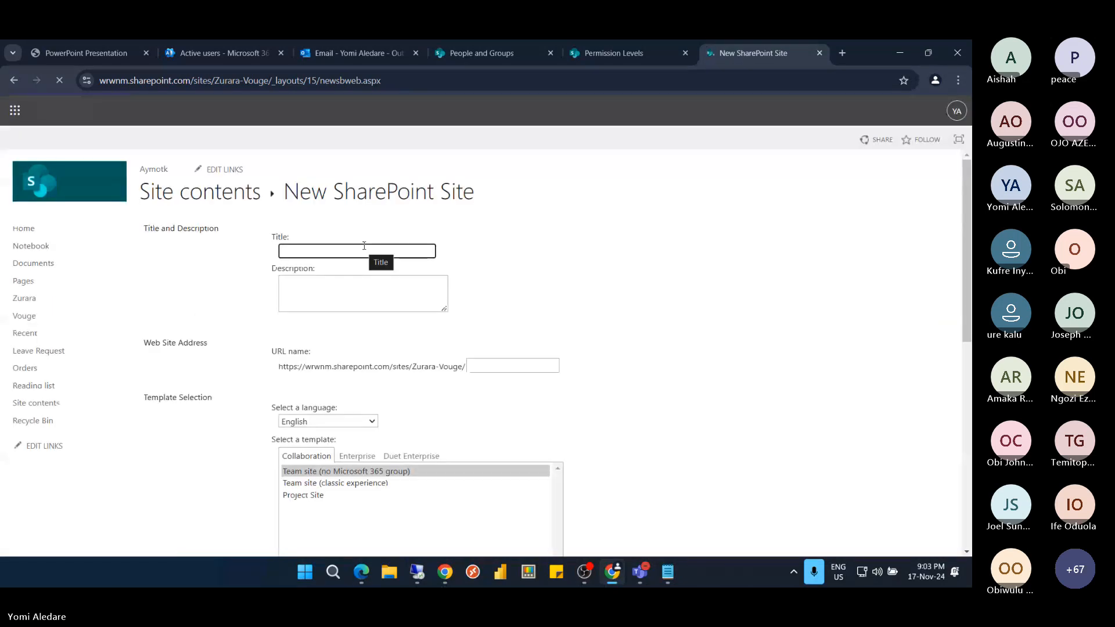
Enter Zuraro-Du as the site title and paste the same text into URL name
click(364, 246)
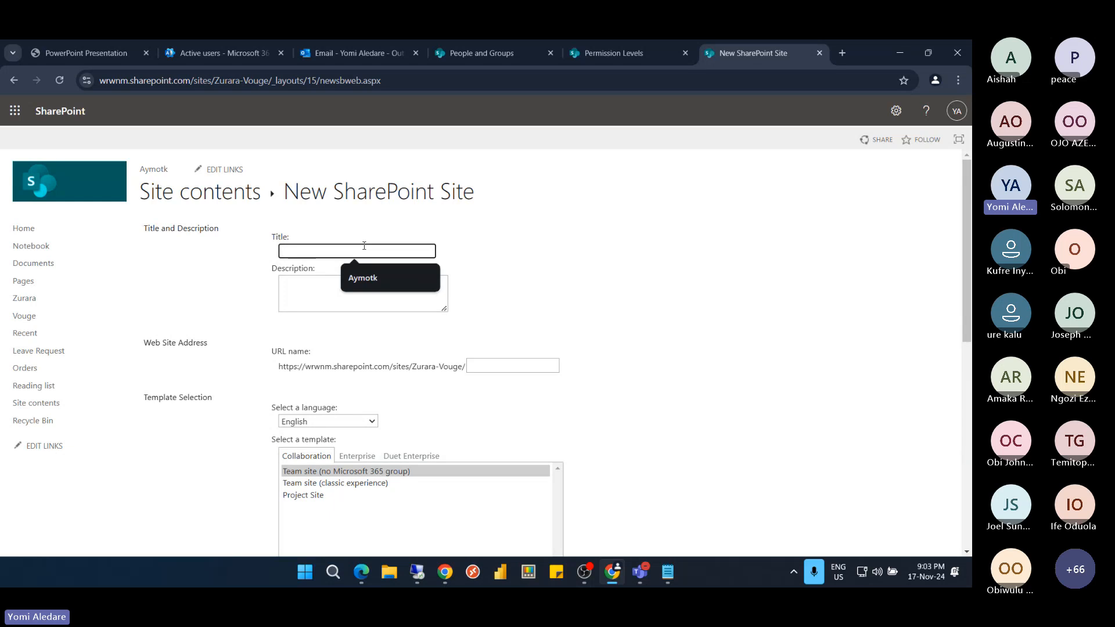
text(Zu)
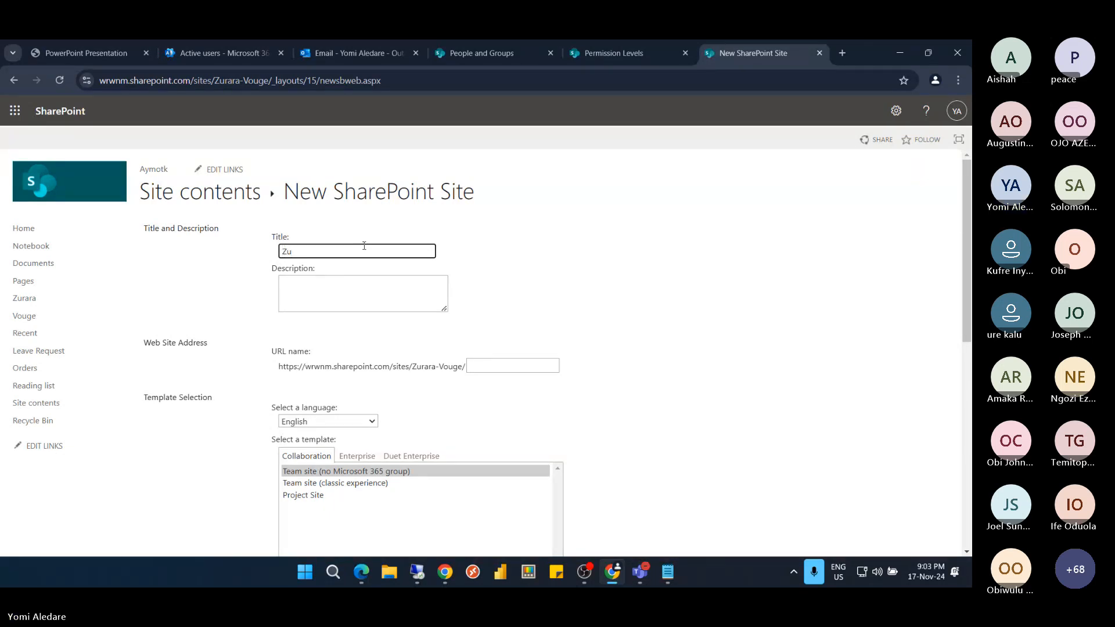
text(raro)
click(365, 250)
text(-Du)
scroll(362, 247, down, 1)
drag(332, 190, 264, 188)
key(ctrl+c)
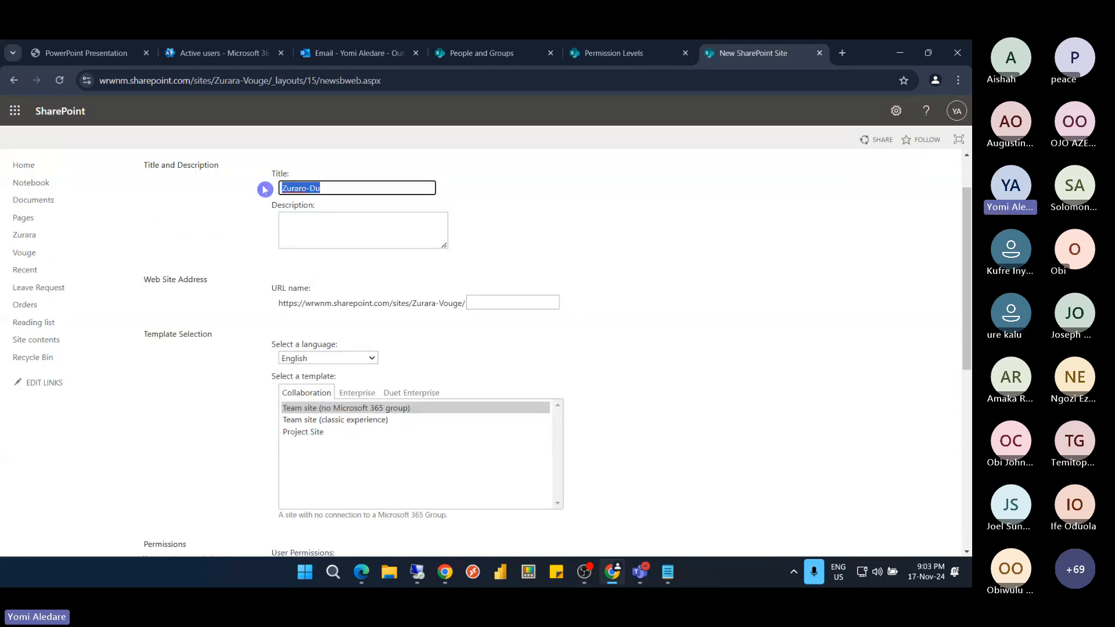
click(507, 303)
key(ctrl+v)
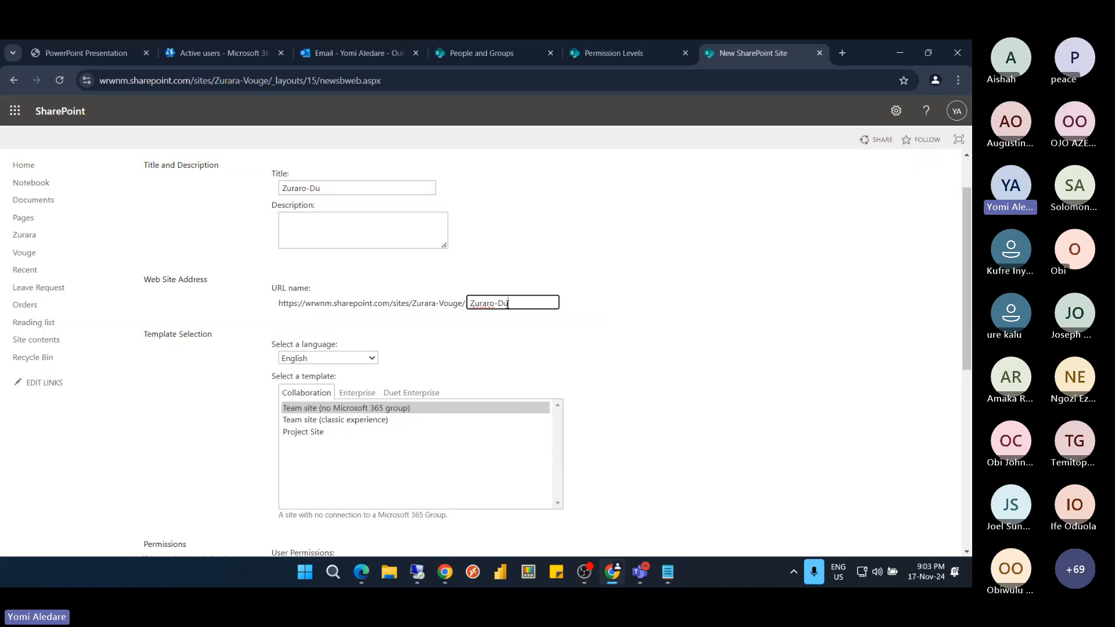
click(530, 334)
scroll(452, 334, down, 4)
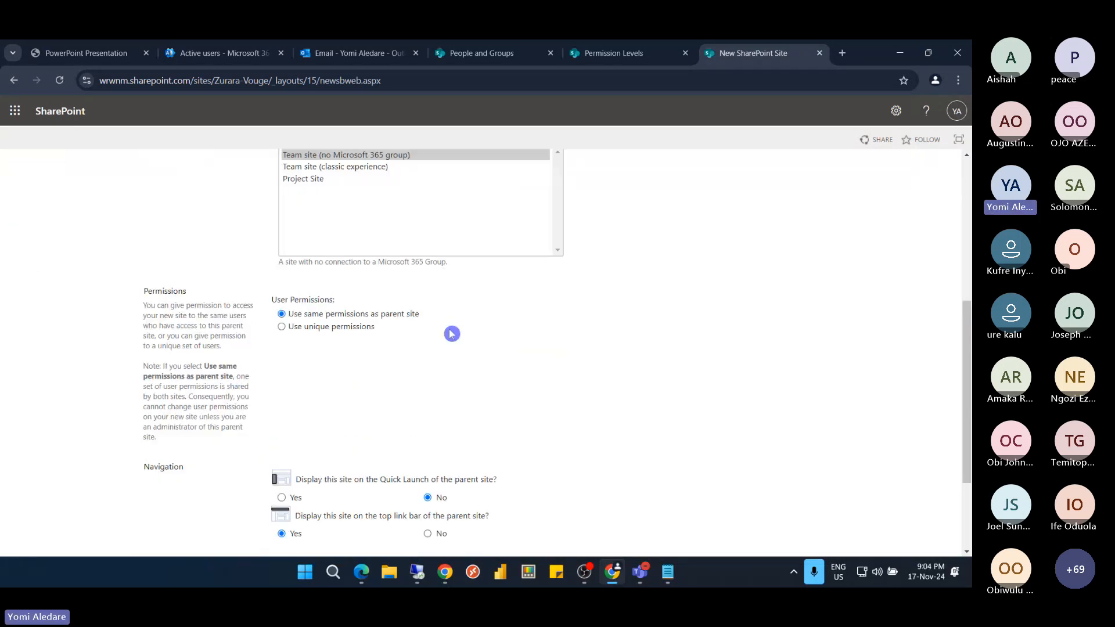
Choose unique permissions, show Zuraro-Du on the parent's Quick Launch, and create the subsite
scroll(452, 334, down, 2)
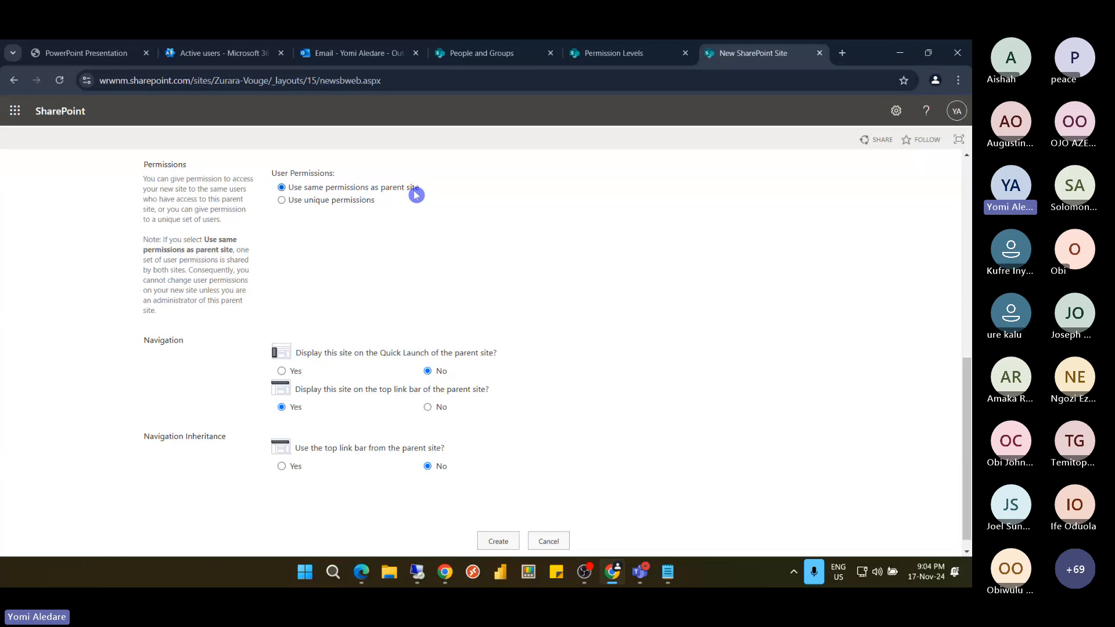
click(286, 202)
scroll(378, 235, down, 1)
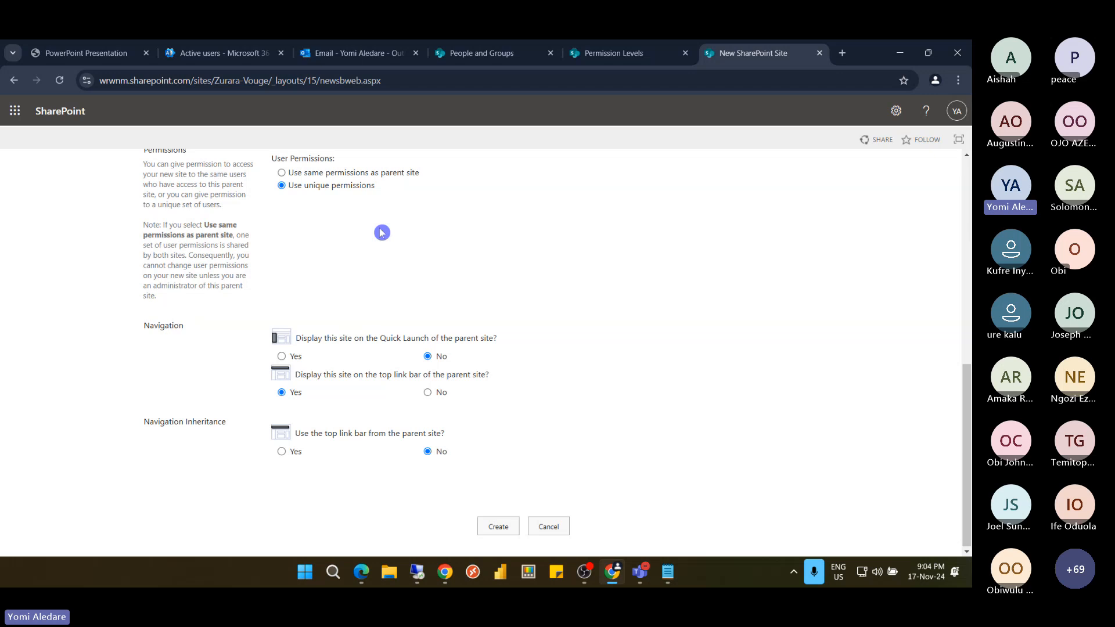
click(509, 517)
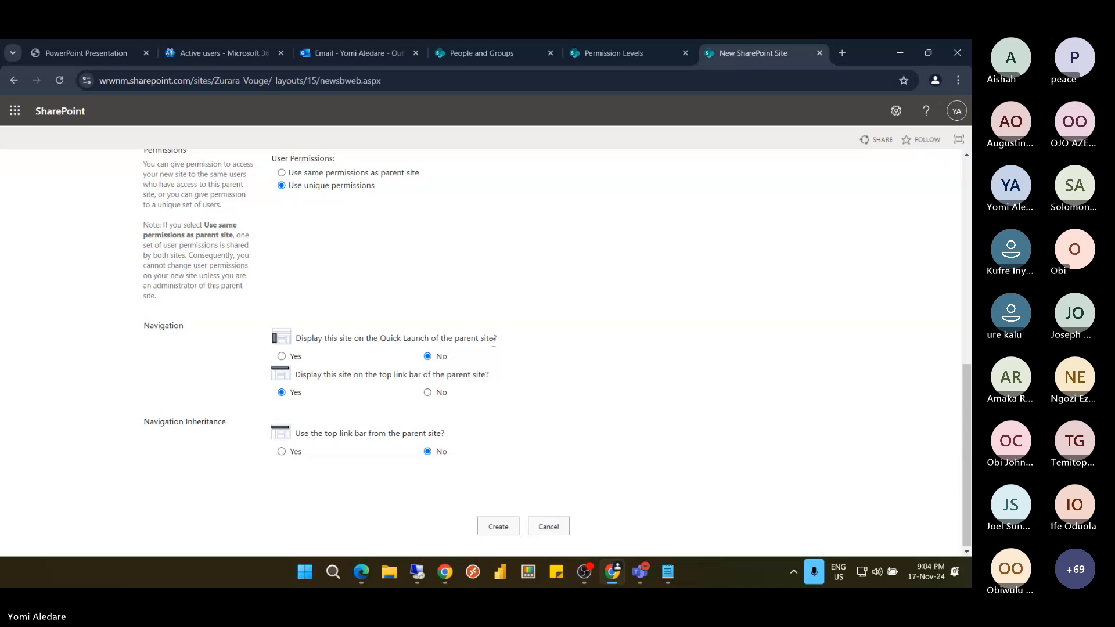
click(296, 359)
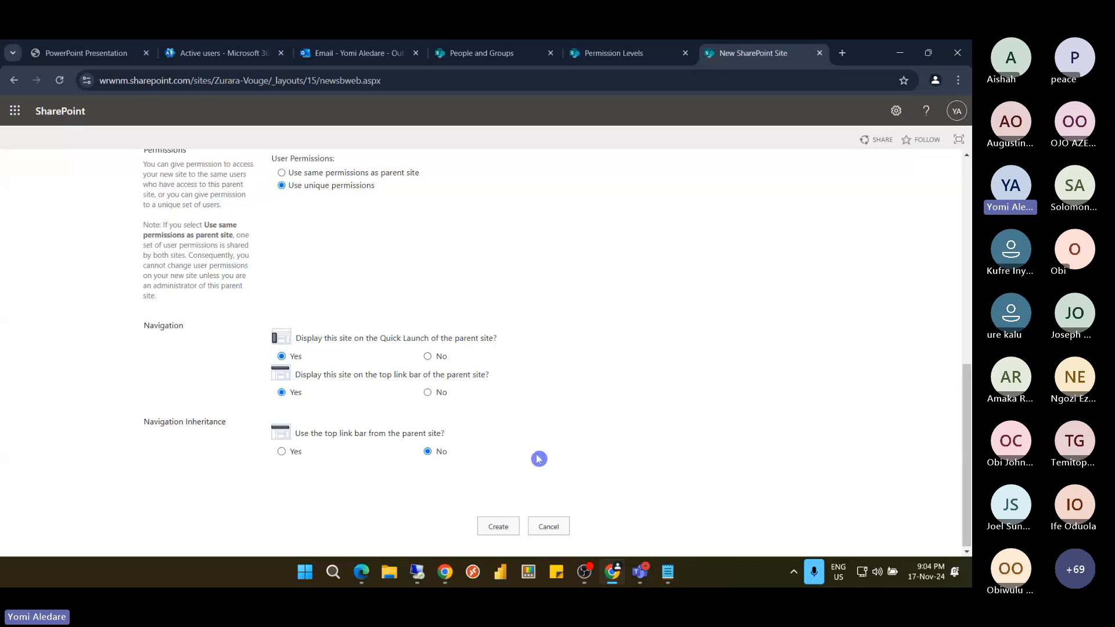
click(501, 530)
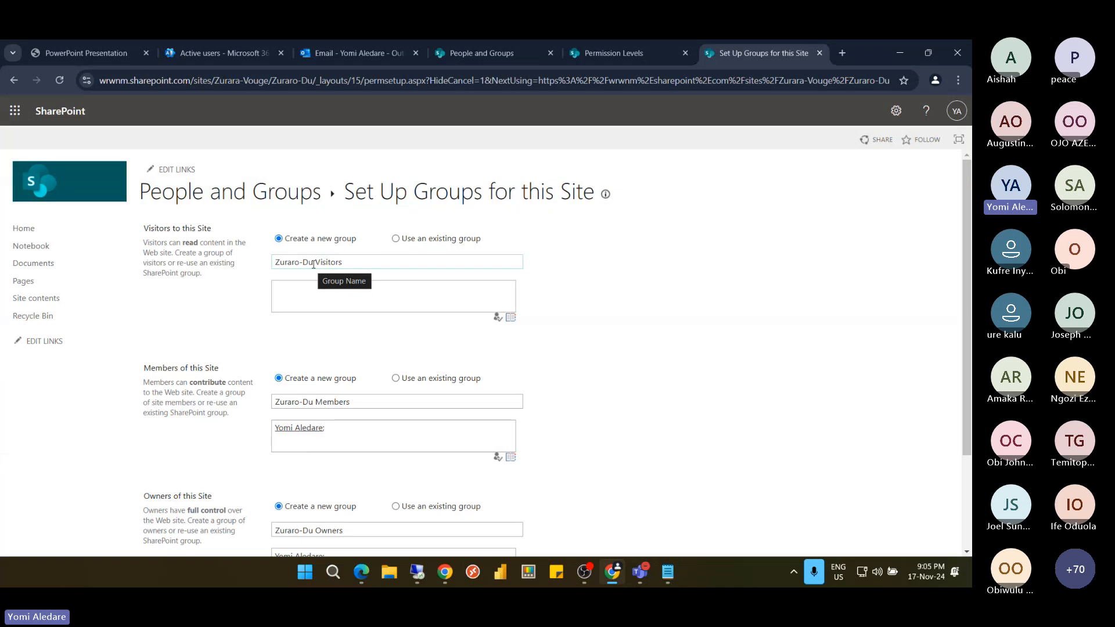
Enter and check a user's name in the Visitors people picker, then confirm with OK
scroll(349, 265, down, 3)
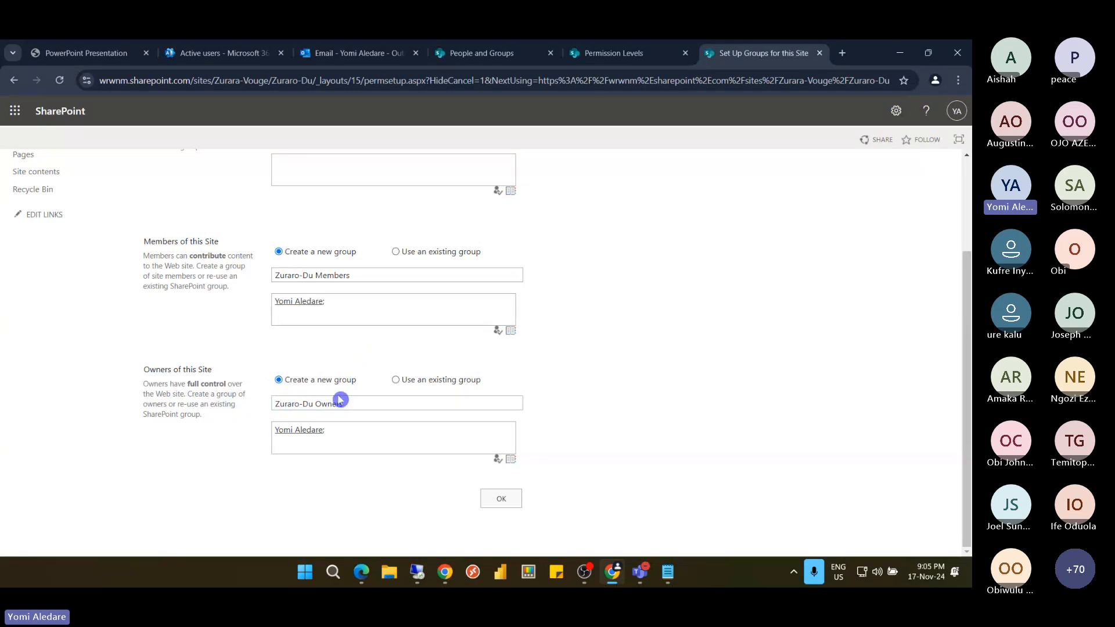
scroll(338, 395, up, 1)
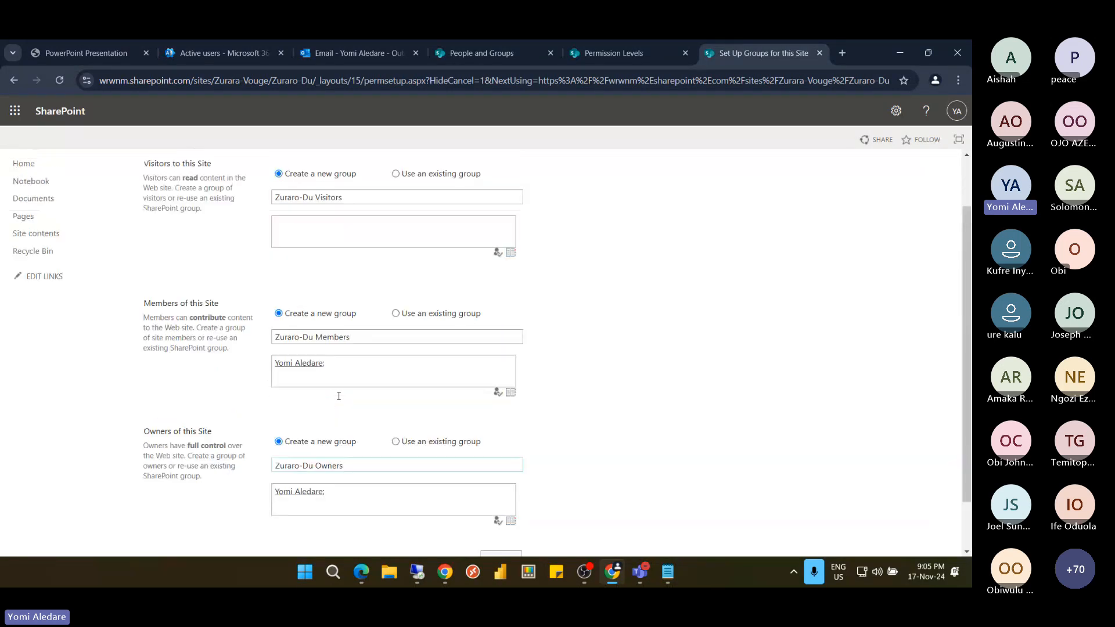
click(309, 365)
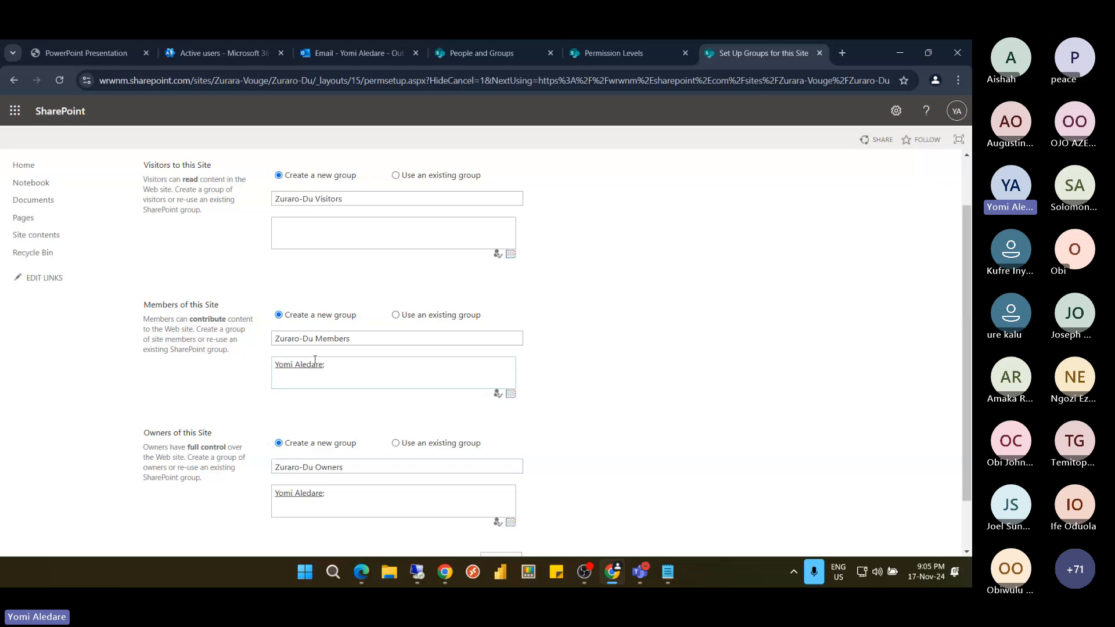
scroll(315, 360, up, 1)
click(331, 293)
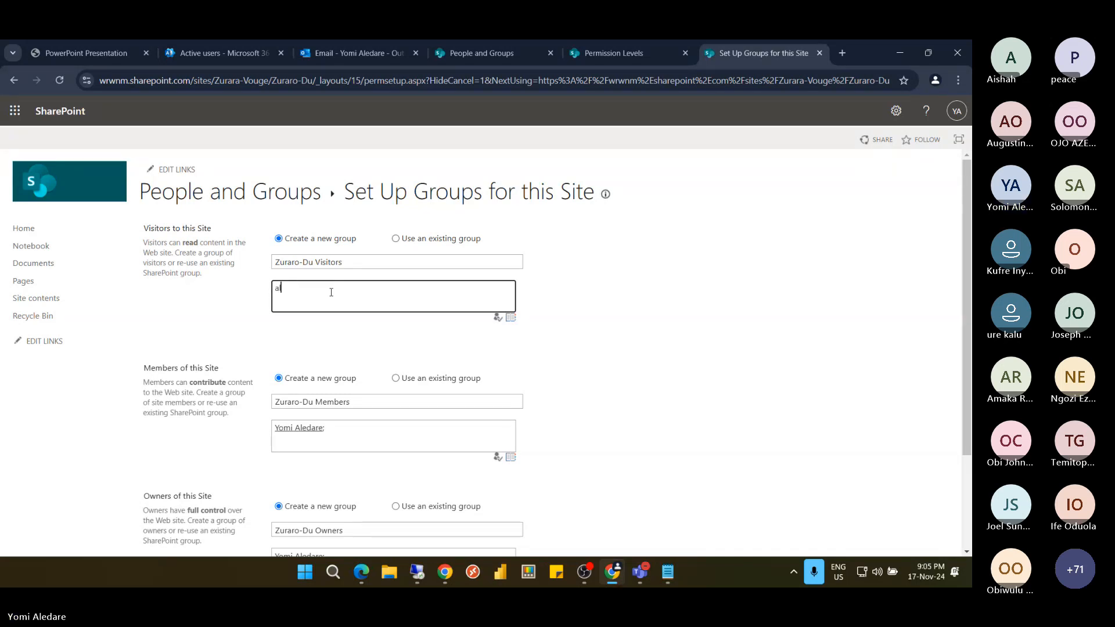
text(ale)
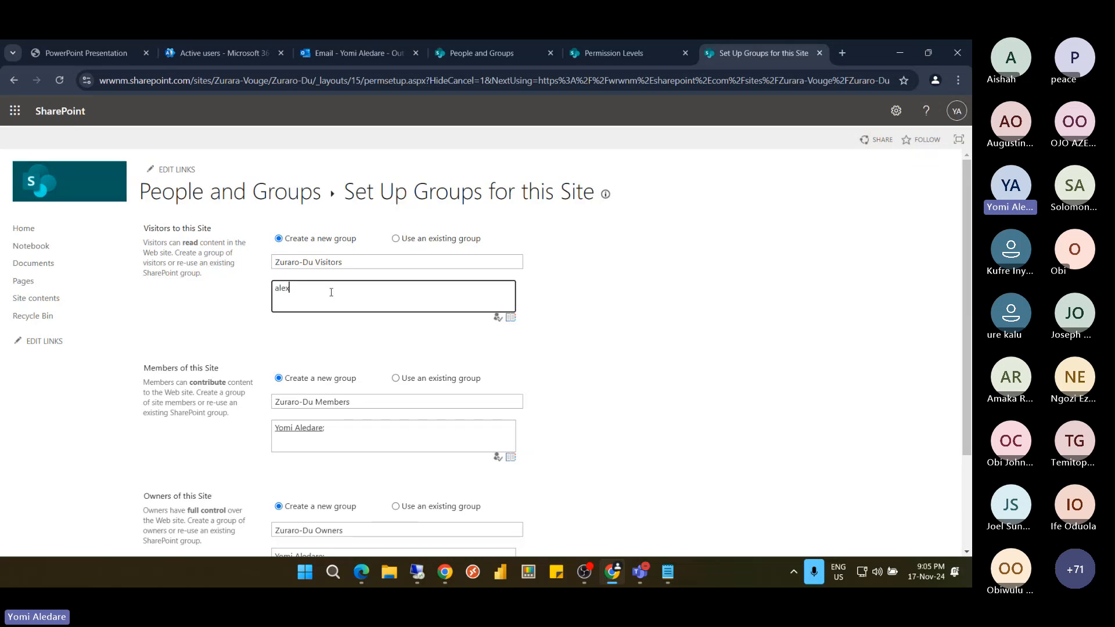
text(x)
click(499, 321)
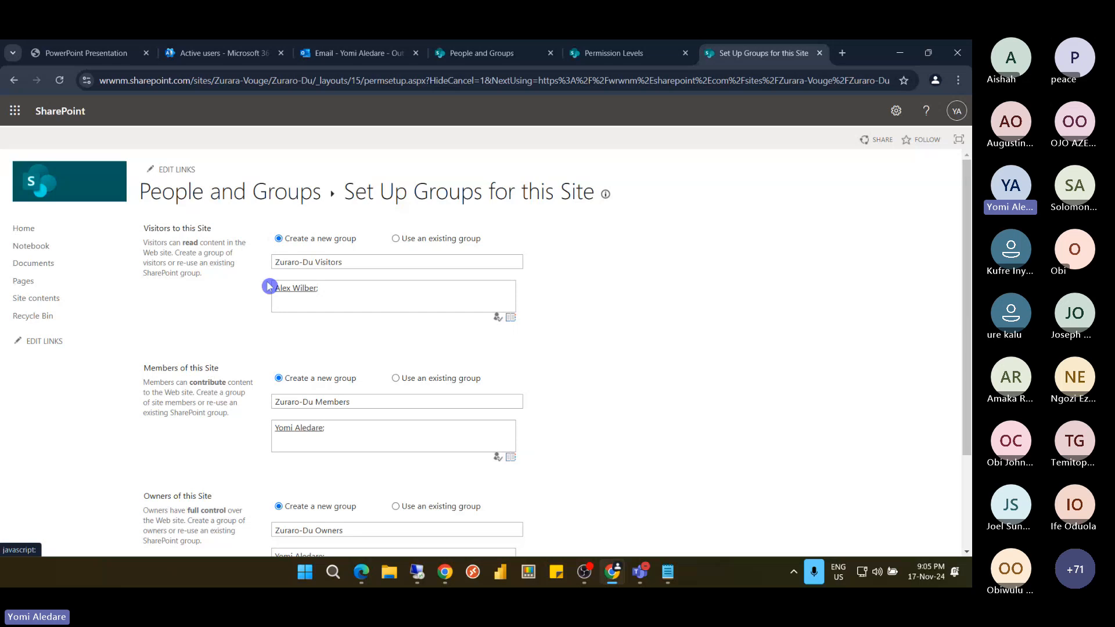
scroll(415, 382, down, 3)
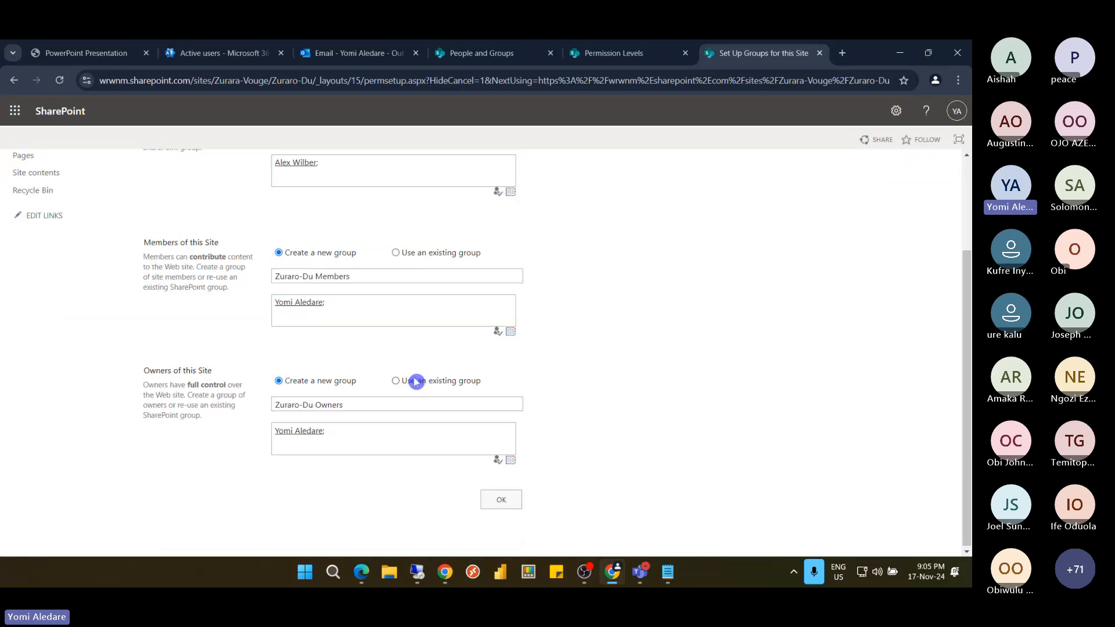
click(500, 503)
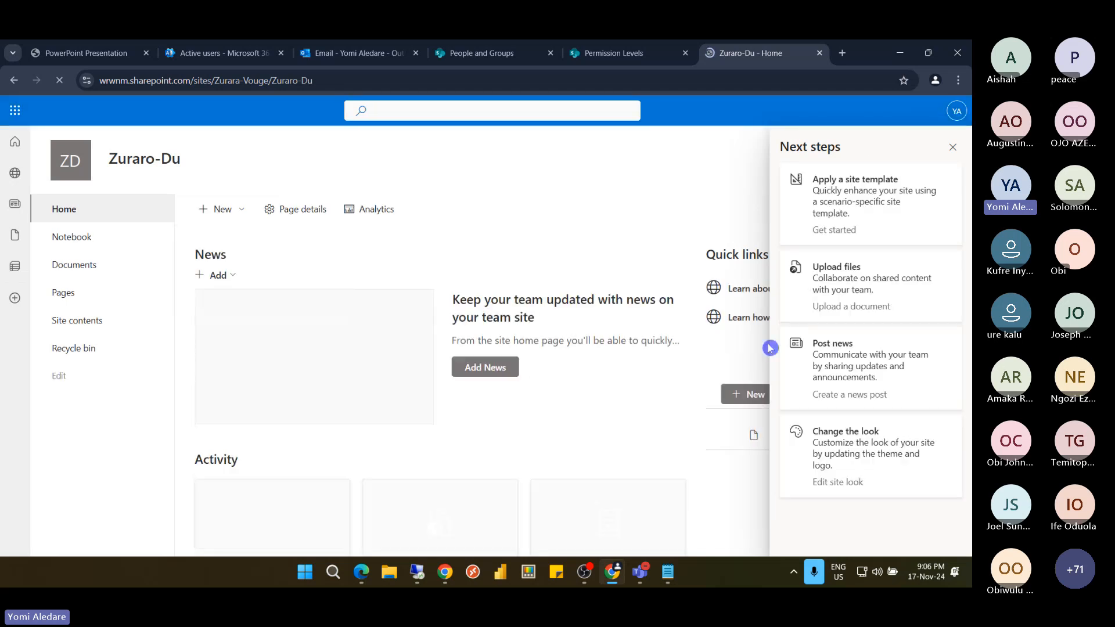
Dismiss Next steps and strip /Zuraro-Du from the address to reach Zurara-Vouge
click(952, 150)
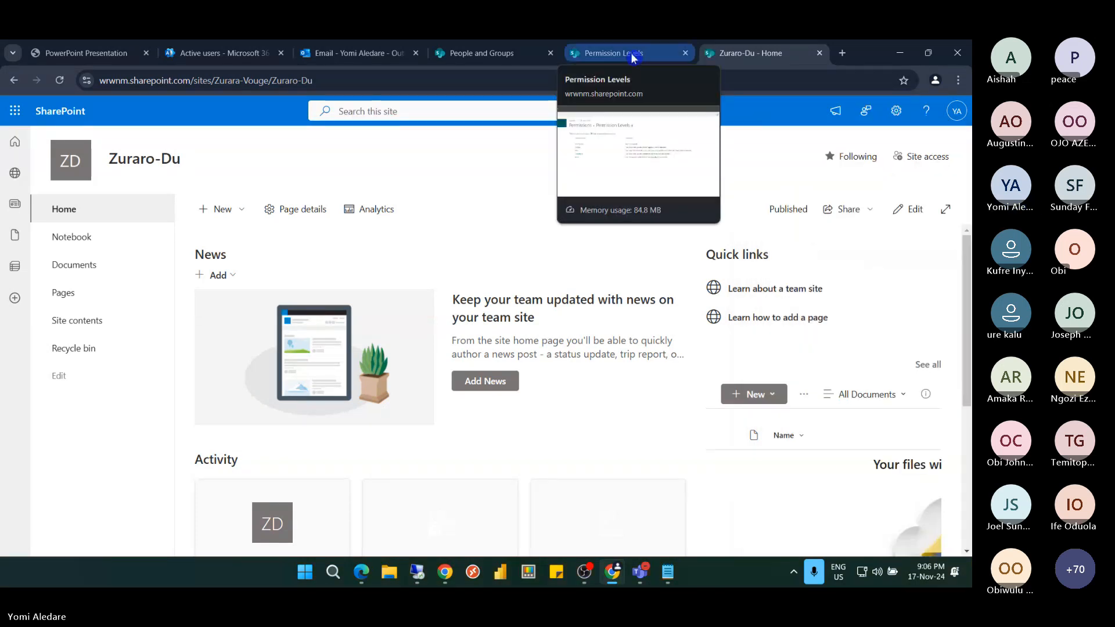
click(896, 111)
click(951, 146)
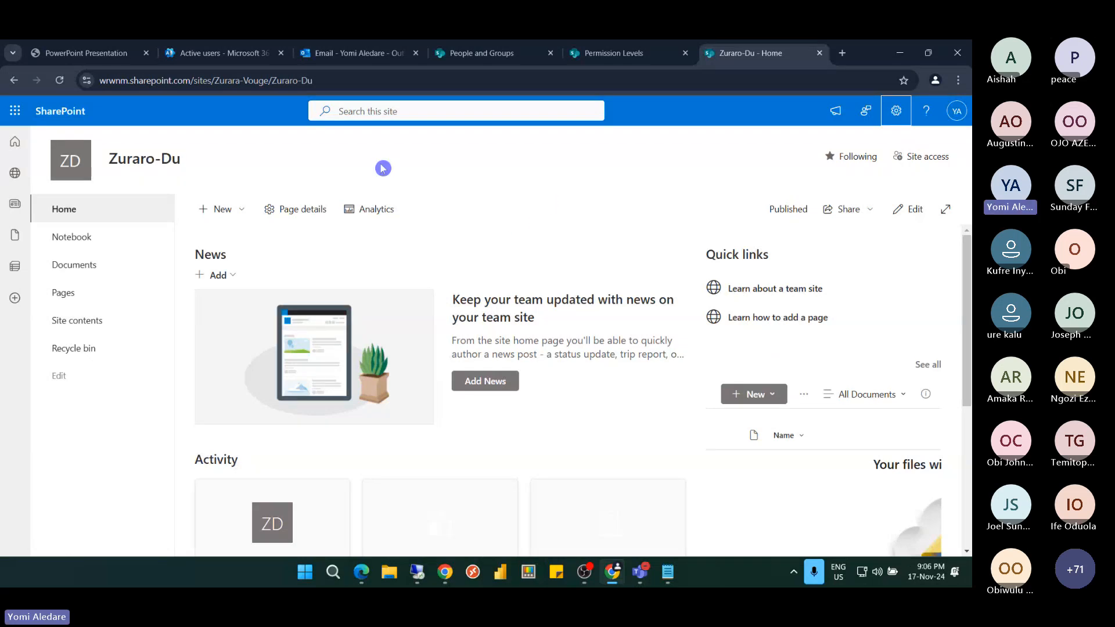
drag(270, 80, 327, 81)
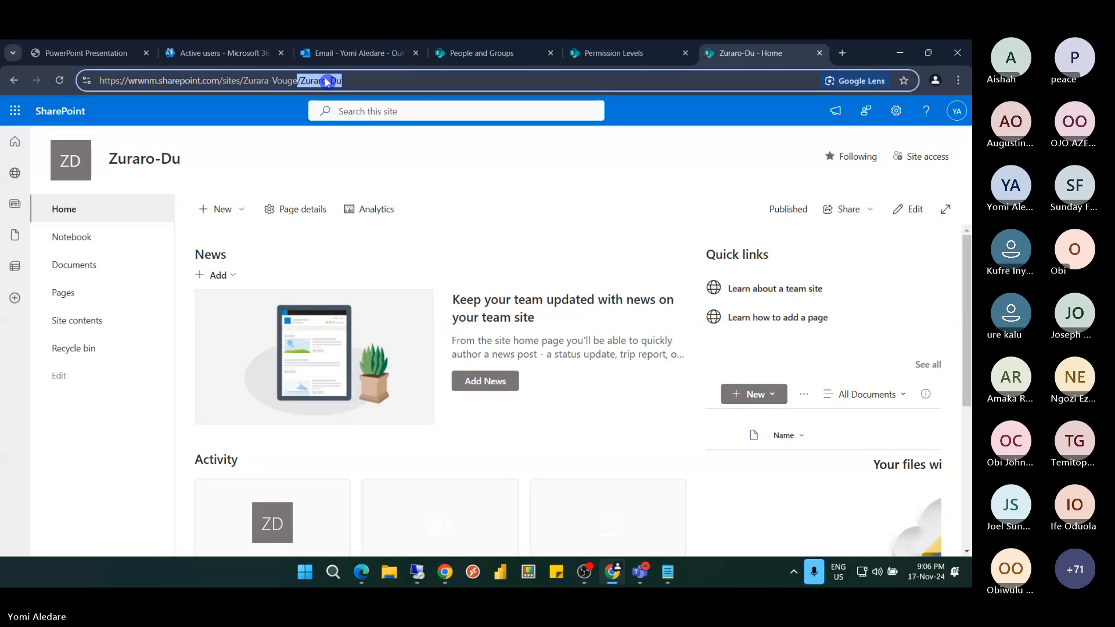
key(BackSpace)
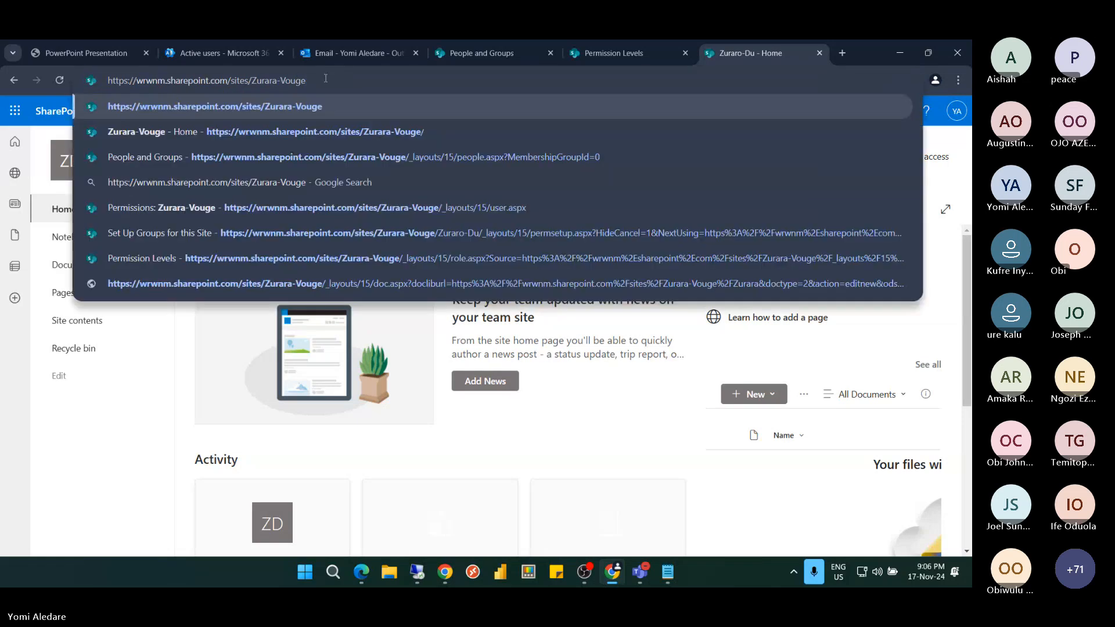
key(Return)
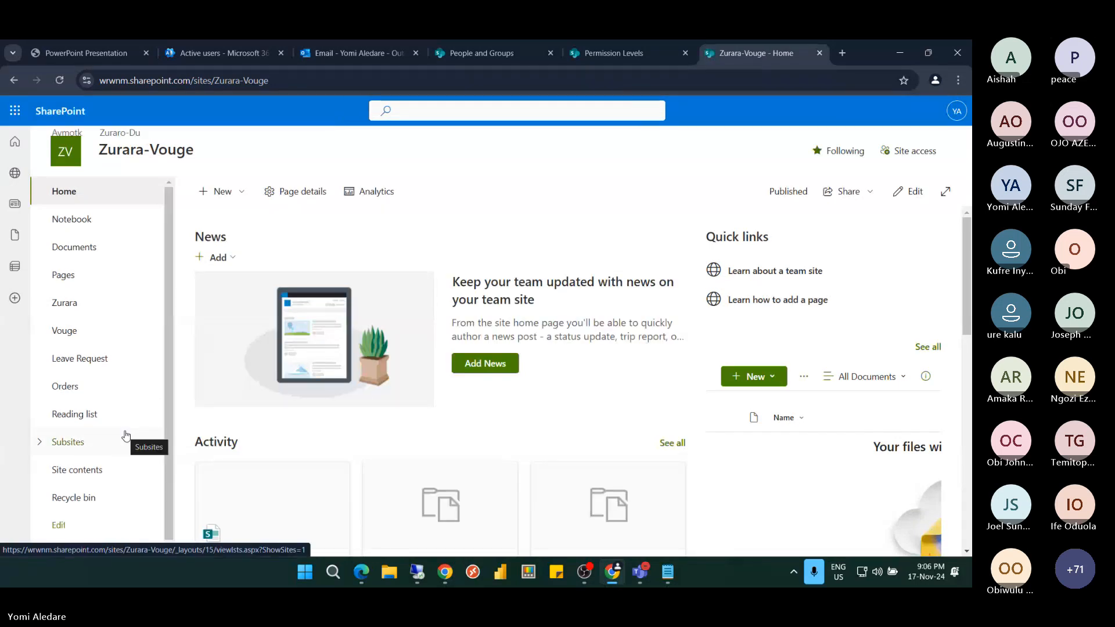
Expand the left-nav Subsites list to confirm Zuraro-Du, then collapse it
scroll(126, 435, down, 1)
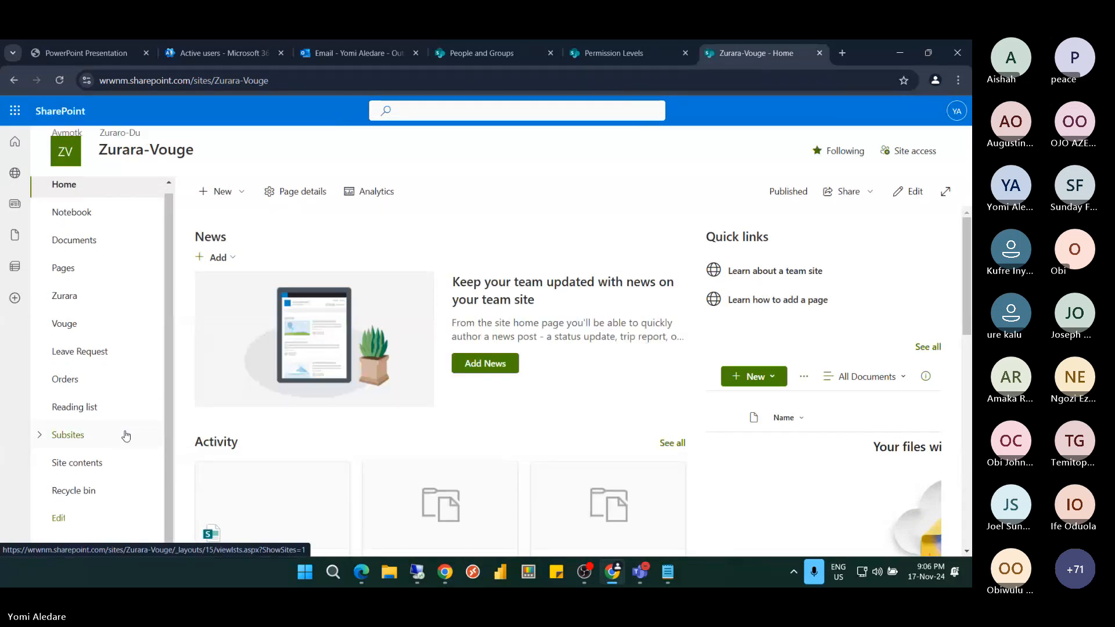
click(40, 436)
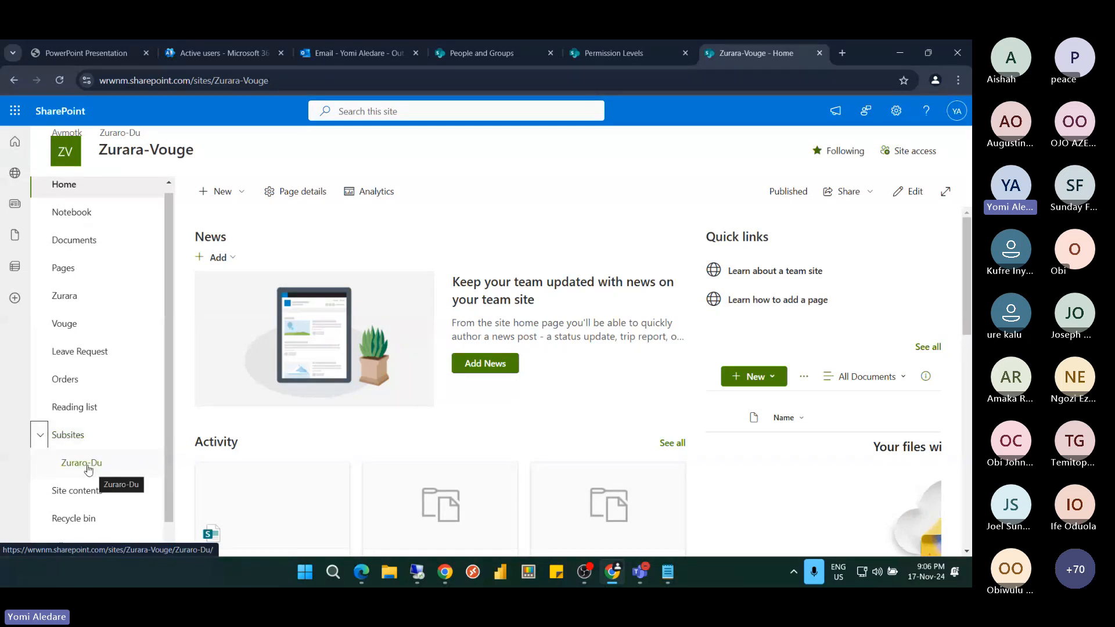
click(39, 436)
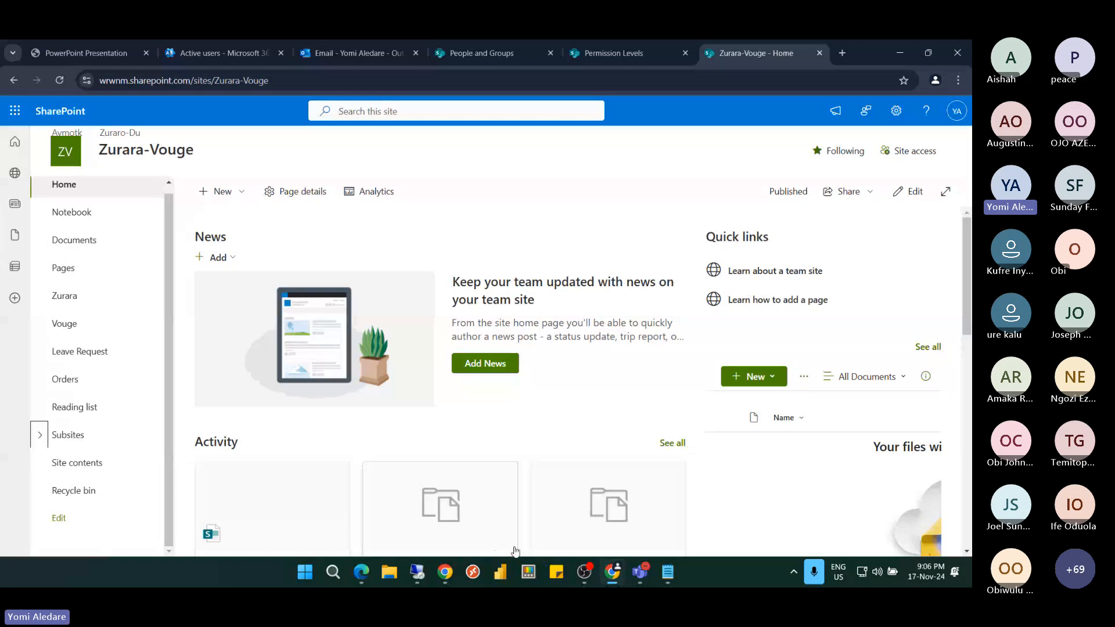
In the remote session, open Zurara-Vouge in both browsers and open Zuraro-Du from Subsites
mouse_move(417, 572)
click(384, 506)
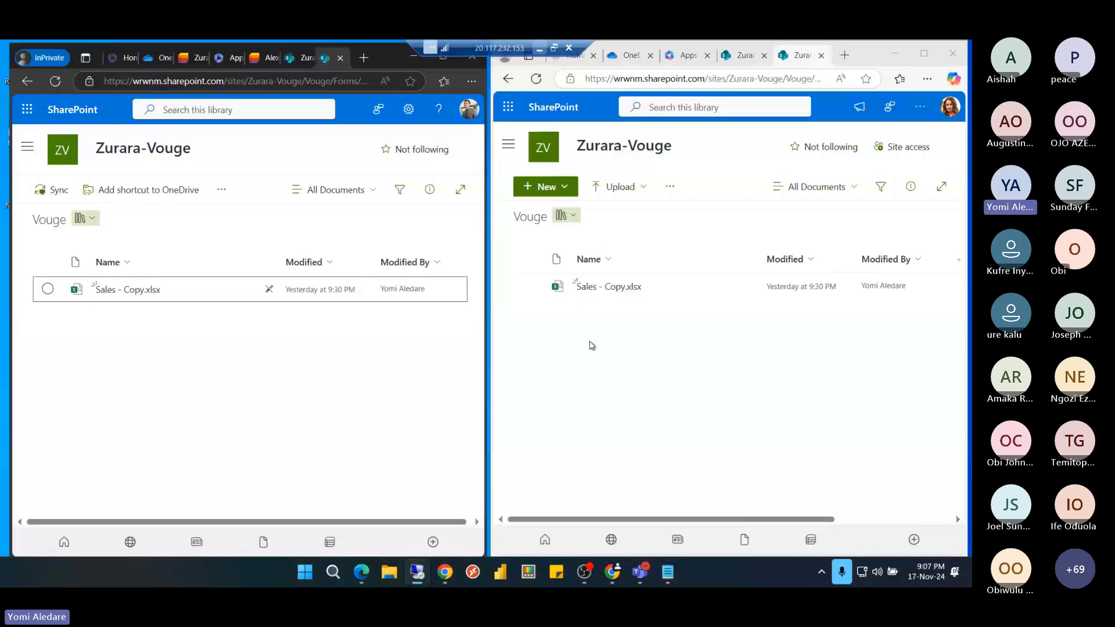
click(599, 149)
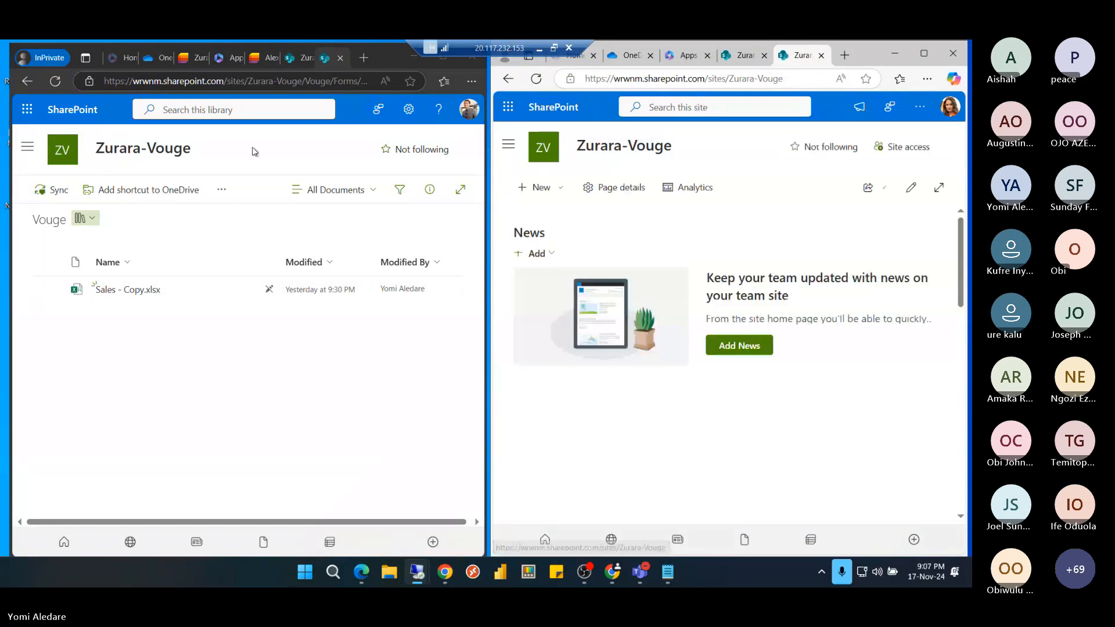
click(152, 150)
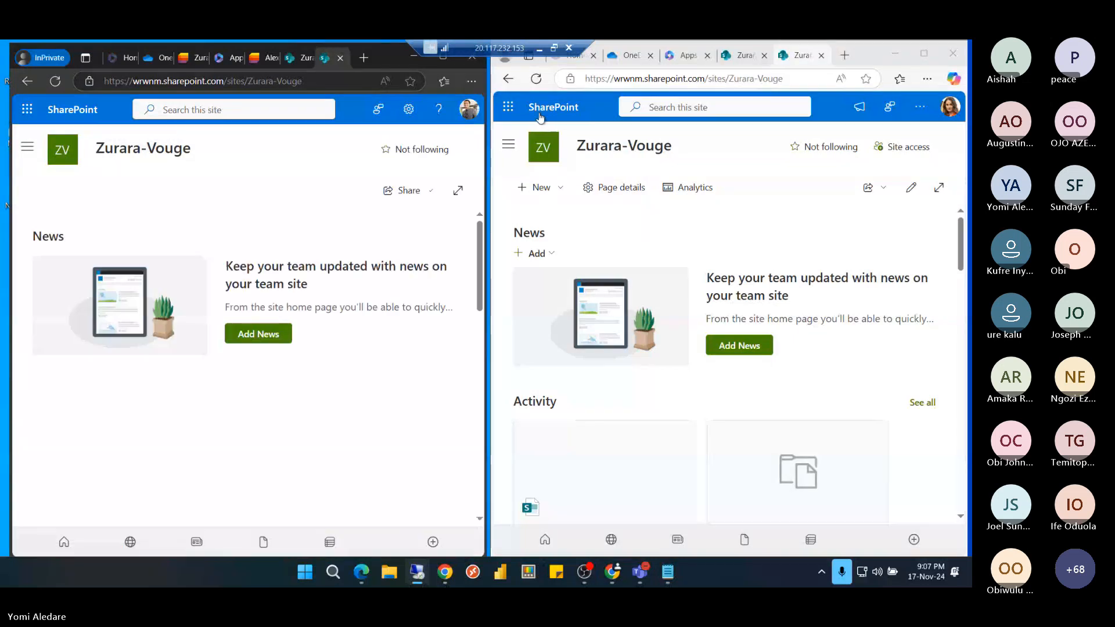
click(17, 148)
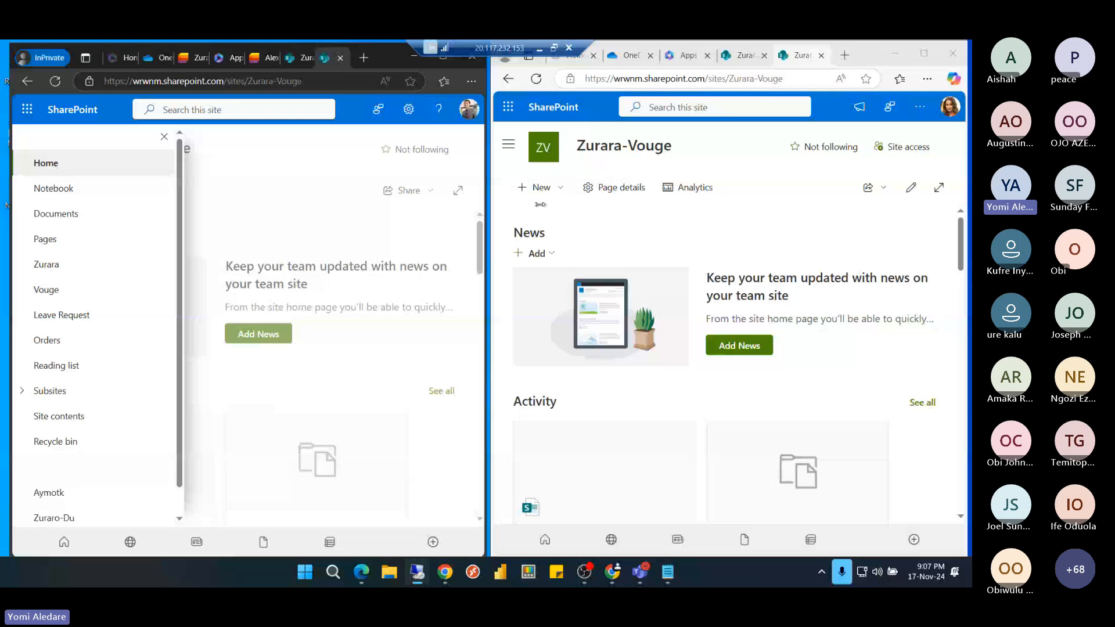
click(22, 392)
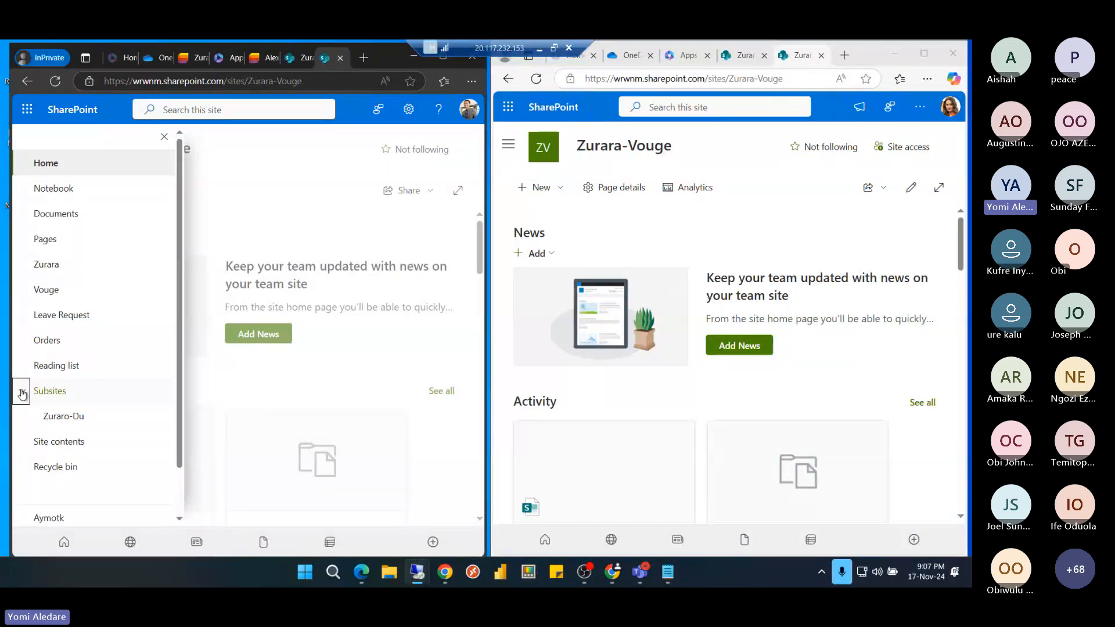
click(63, 416)
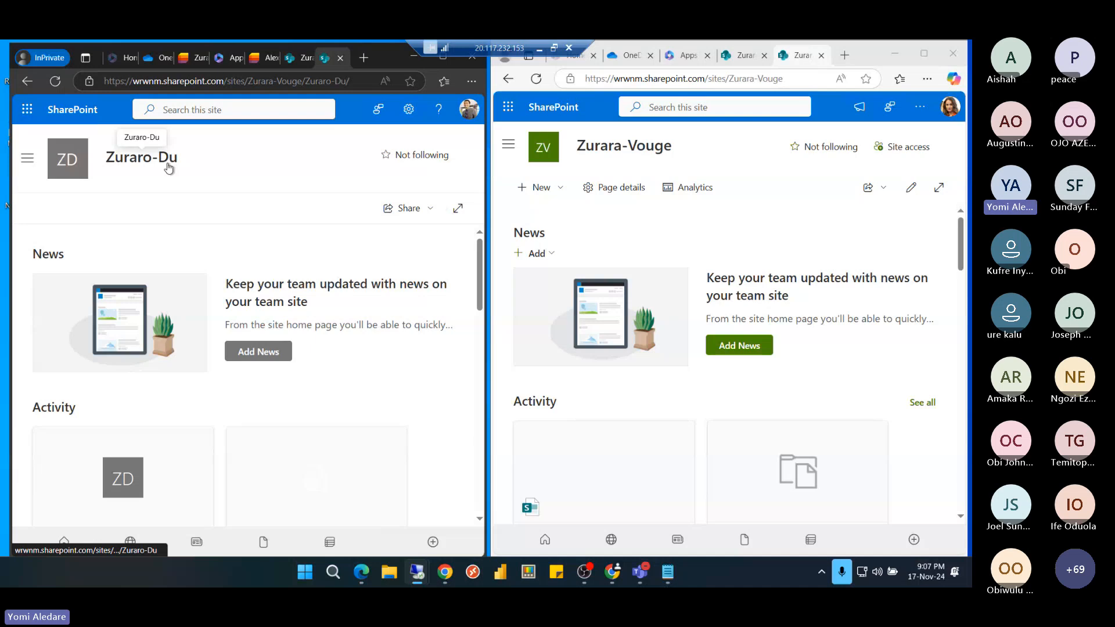
In the other browser, view Zurara-Vouge's subsites list, then go back
click(510, 146)
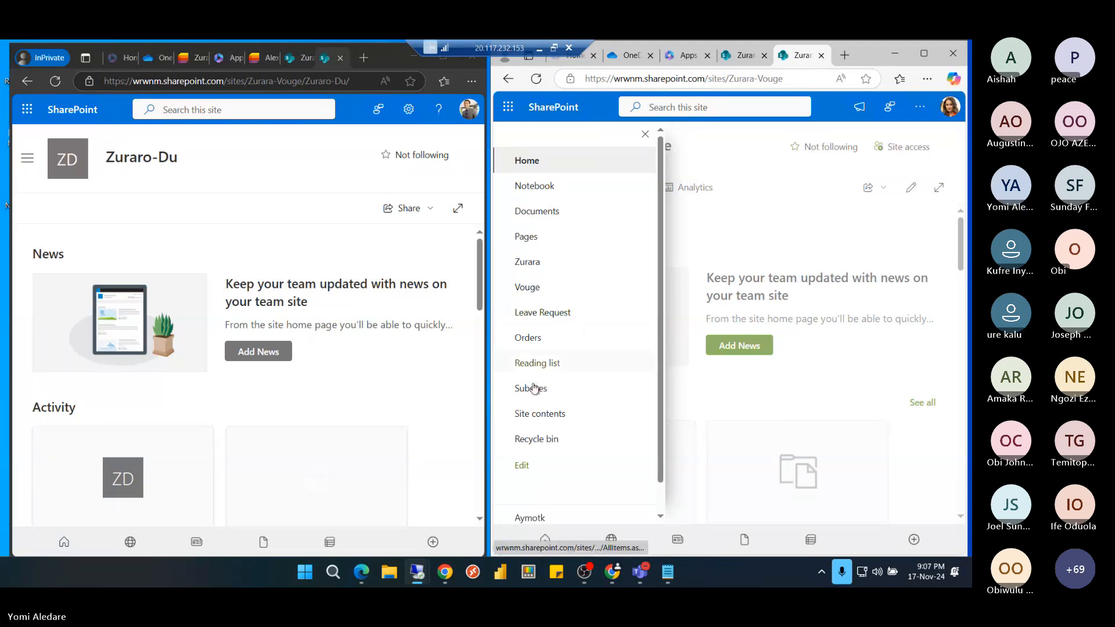
click(530, 389)
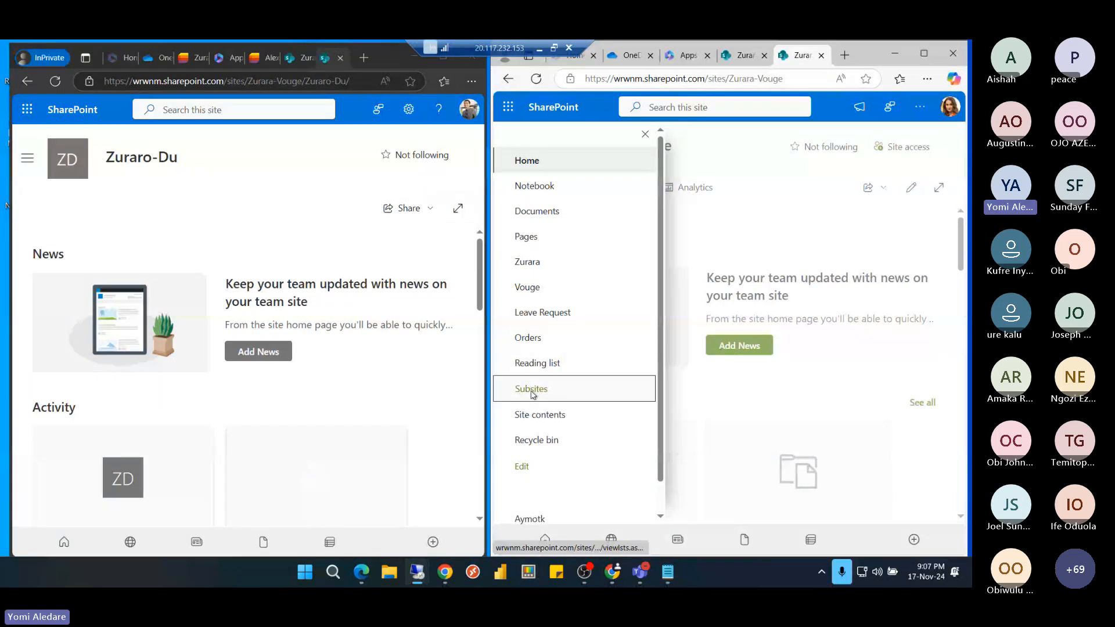
key(alt+Left)
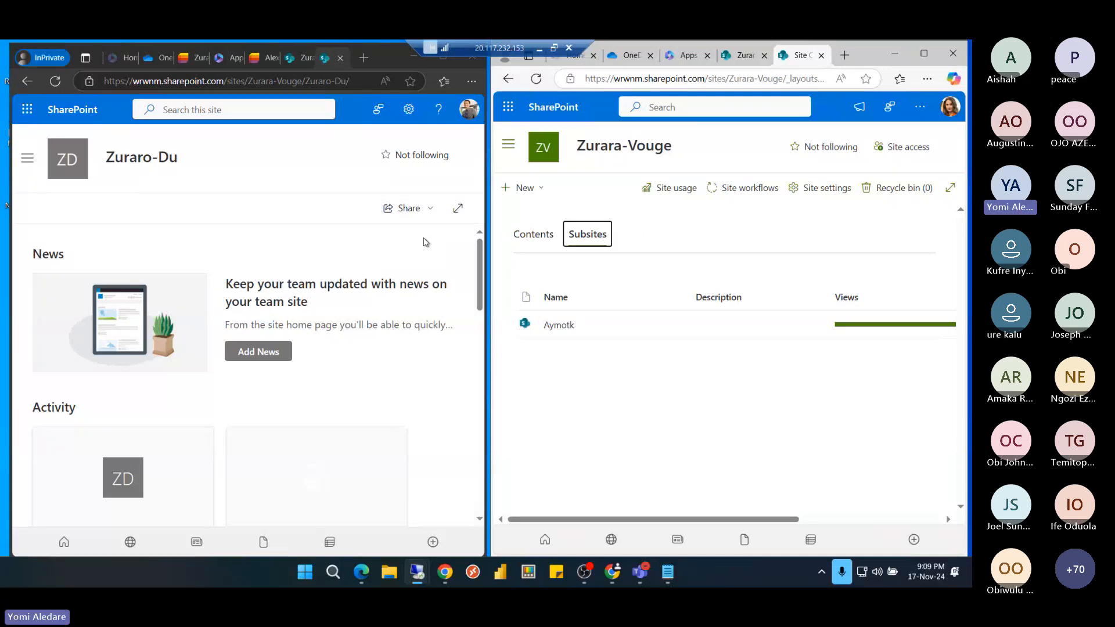
Switch to the Leave Request list, then close Remote Desktop to return to local Chrome
click(293, 61)
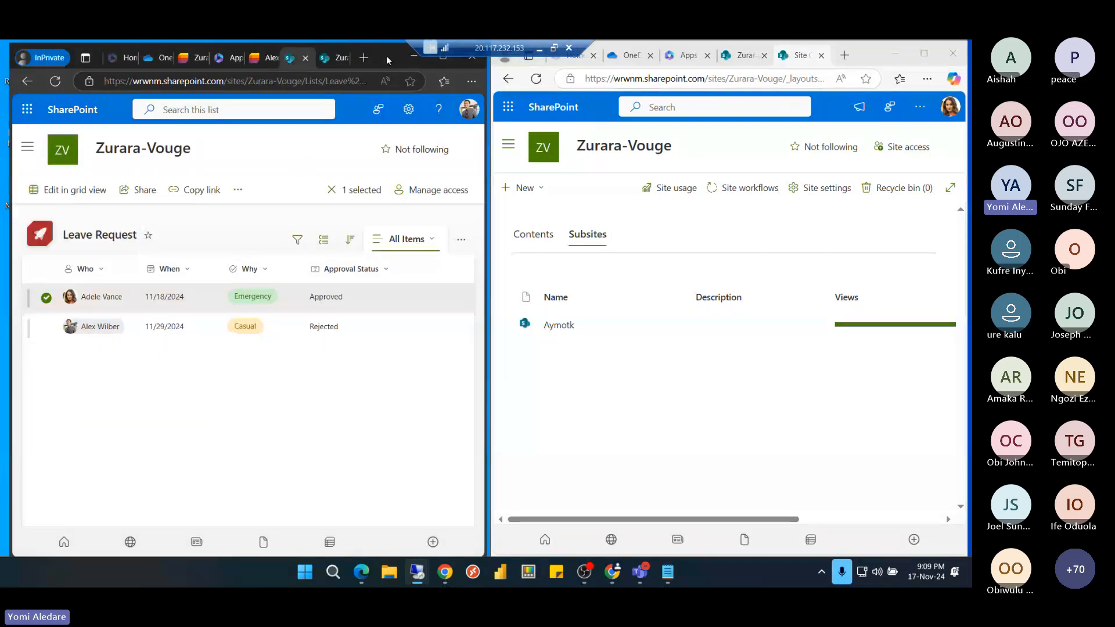
click(540, 49)
Jump to the Module 5-Demo slide in the training PDF, then return to Permission Levels
click(124, 57)
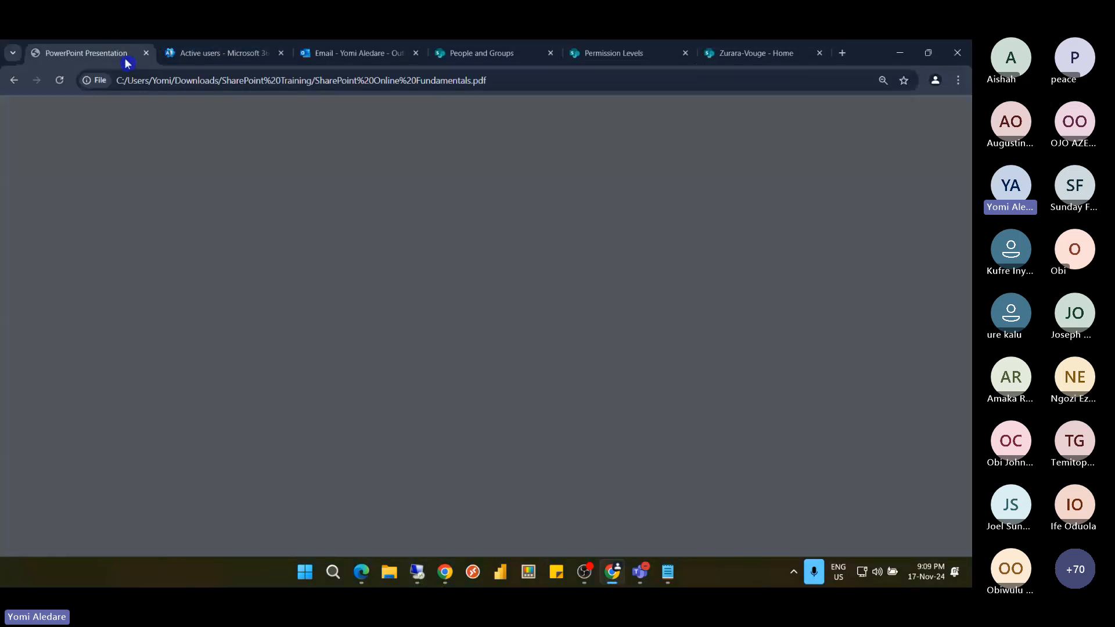
scroll(110, 292, down, 2)
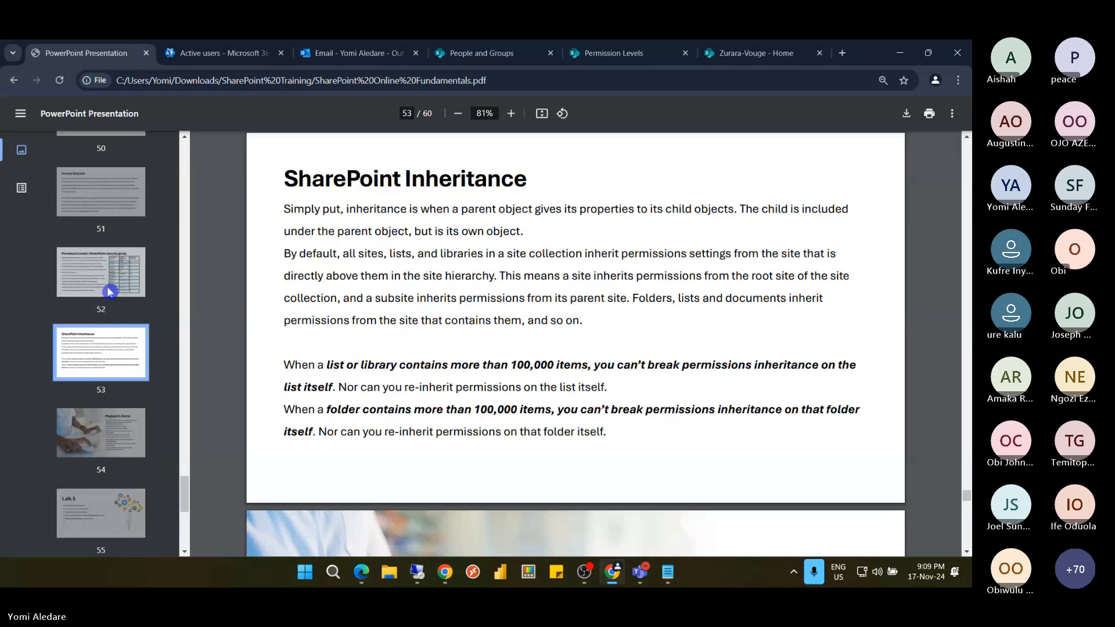
scroll(110, 291, down, 5)
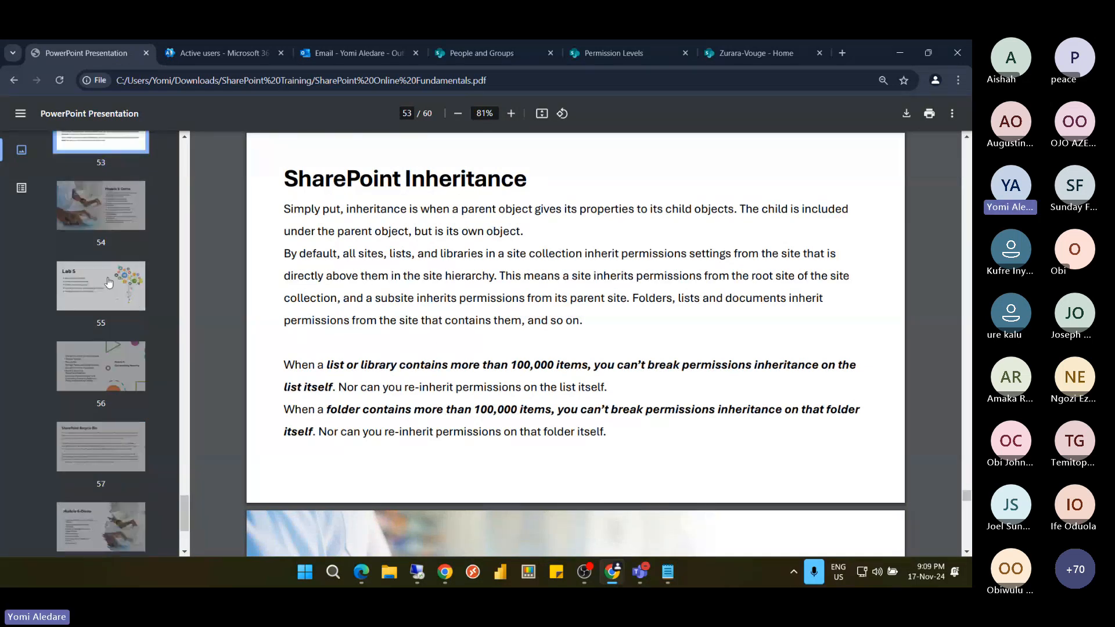
click(106, 218)
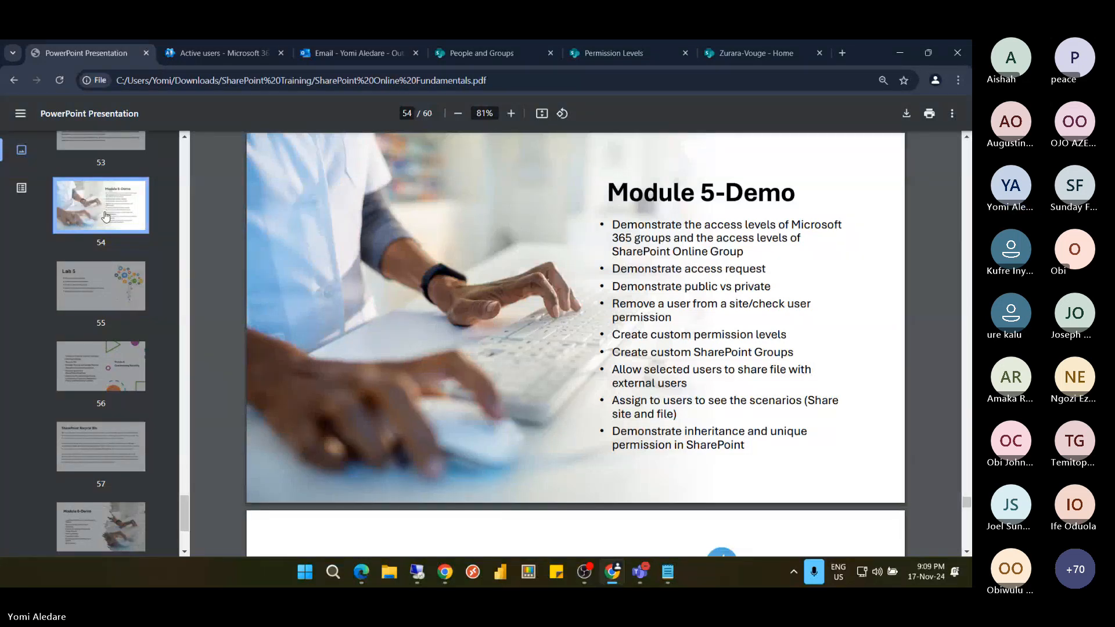
scroll(106, 217, down, 3)
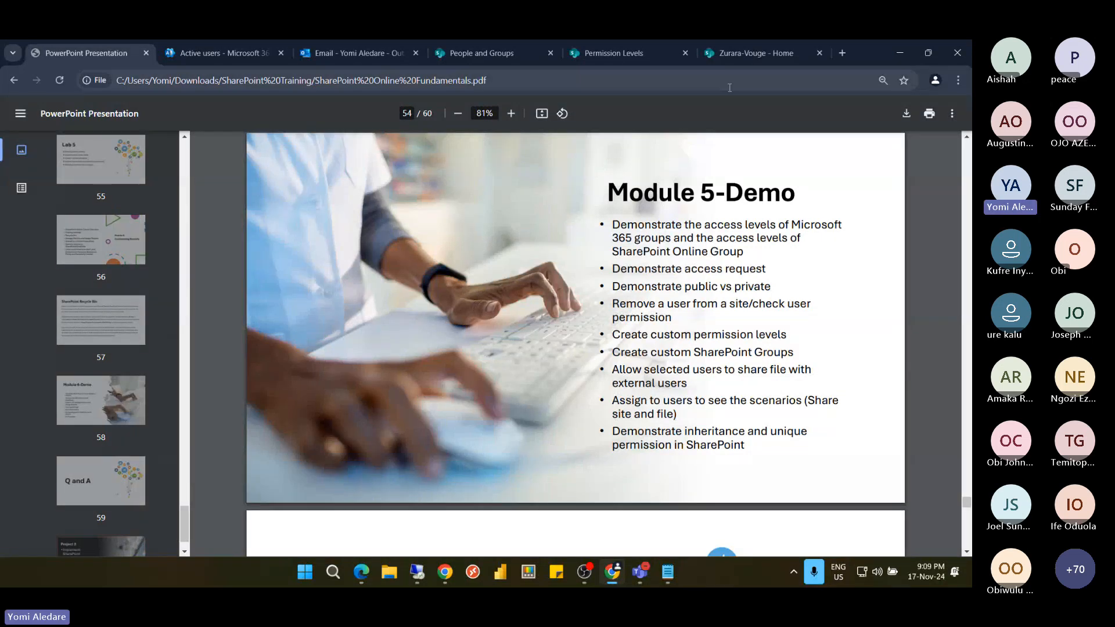
click(632, 57)
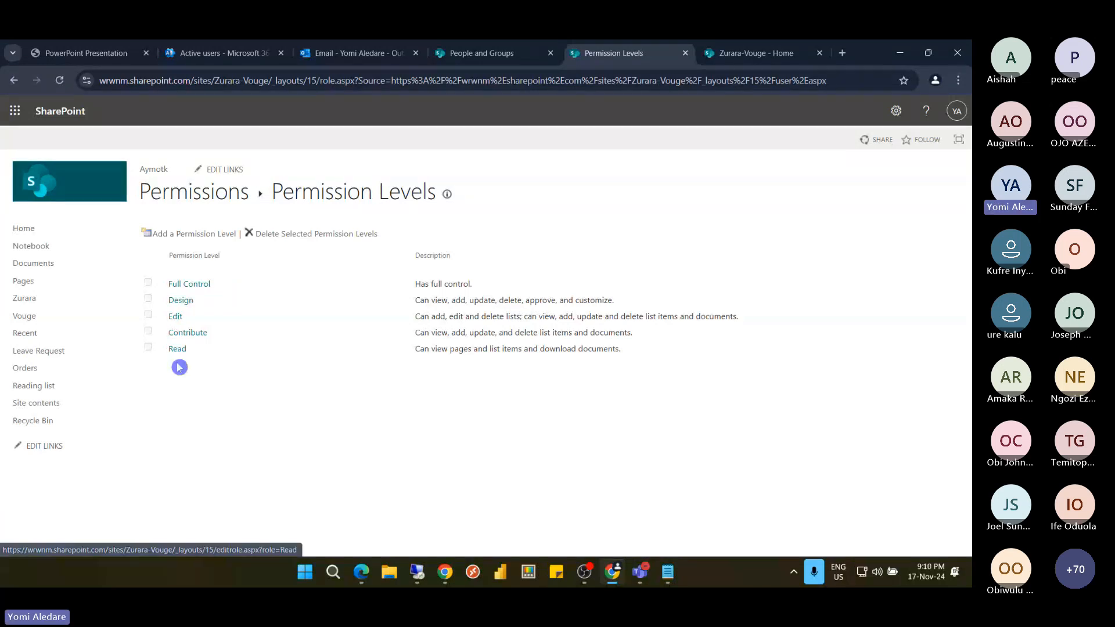
Close the leftover Edit Permission Level and People and Groups pages
click(177, 322)
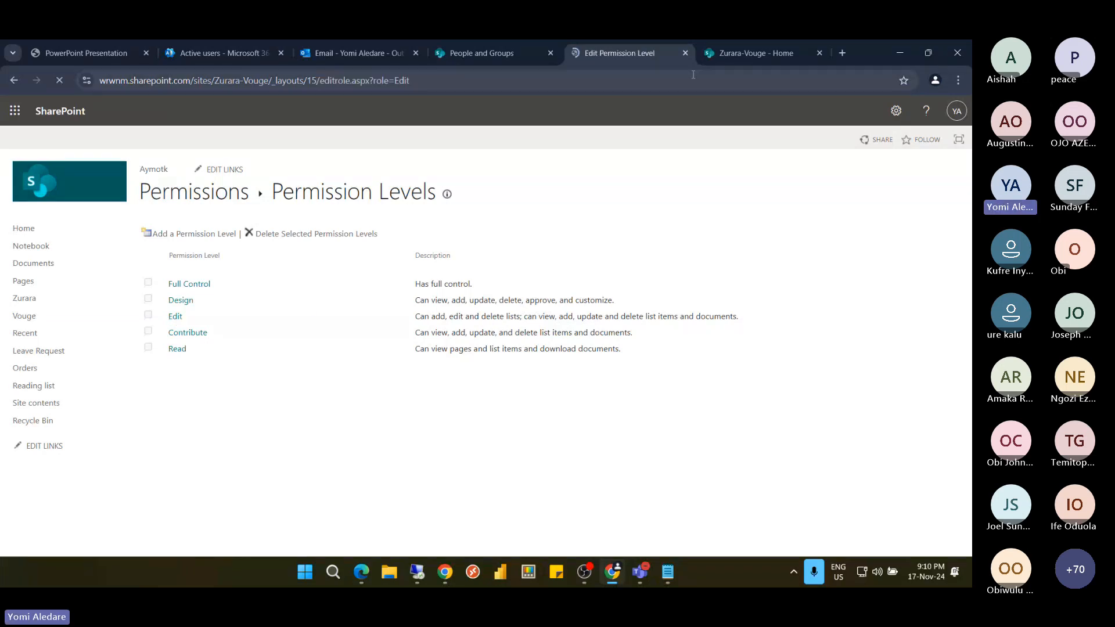
click(686, 53)
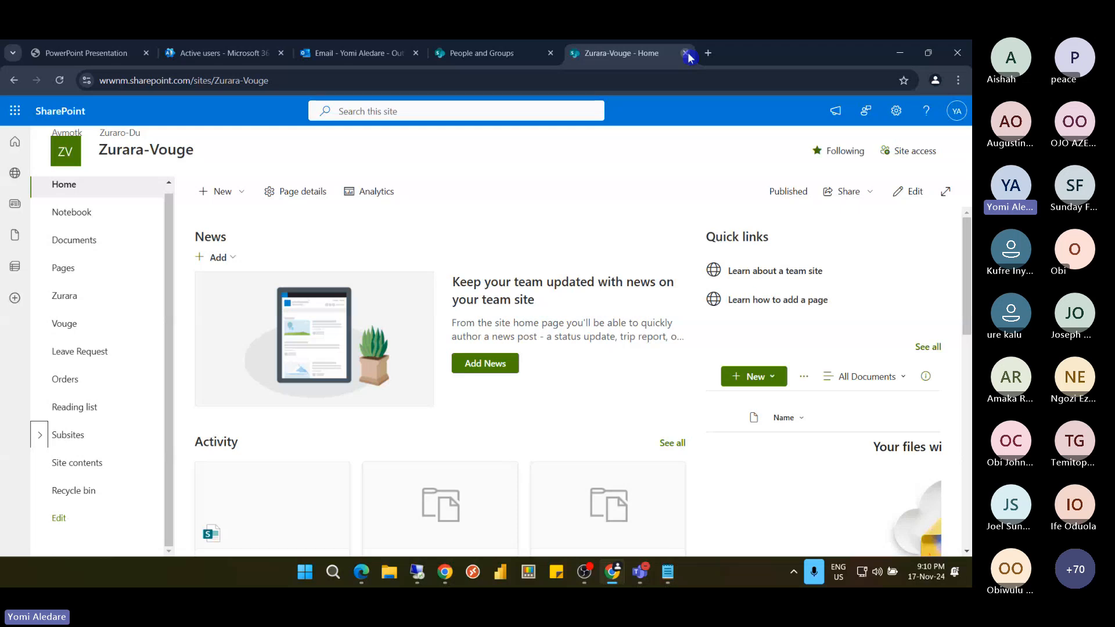
click(551, 54)
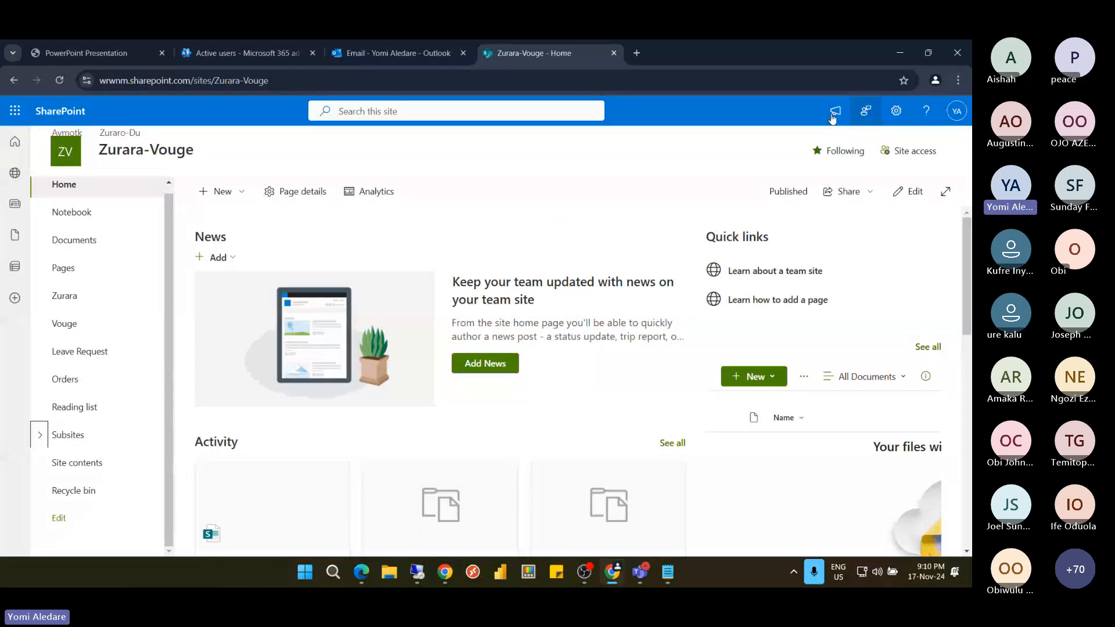
click(785, 189)
Open Zurara-Vouge's Advanced permissions settings via the Settings gear and Site permissions
click(896, 118)
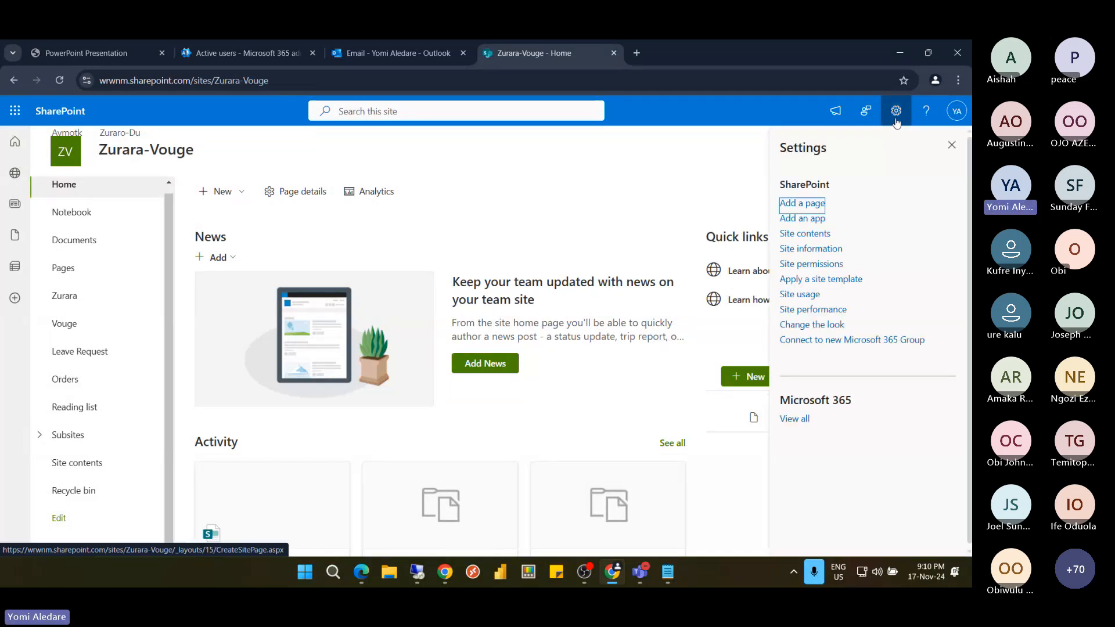
click(812, 265)
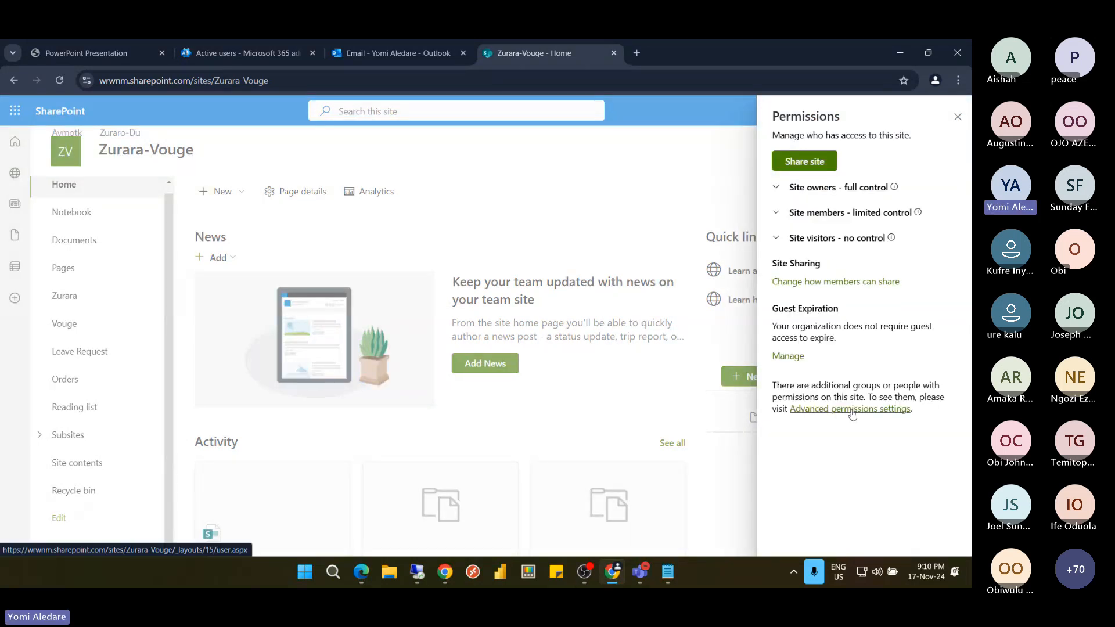
click(852, 409)
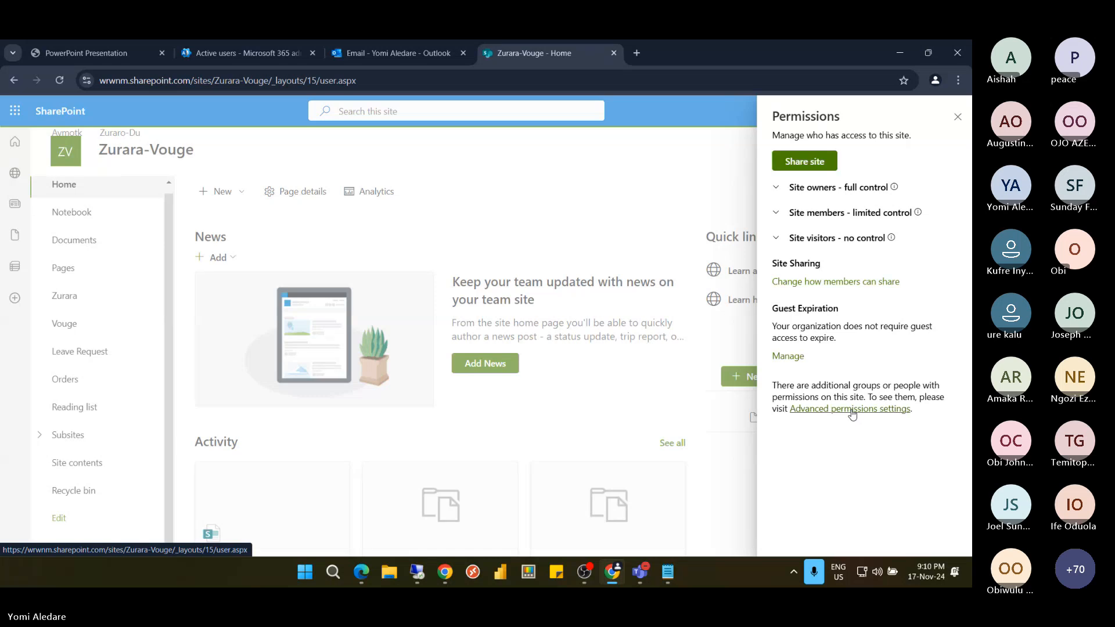
click(853, 410)
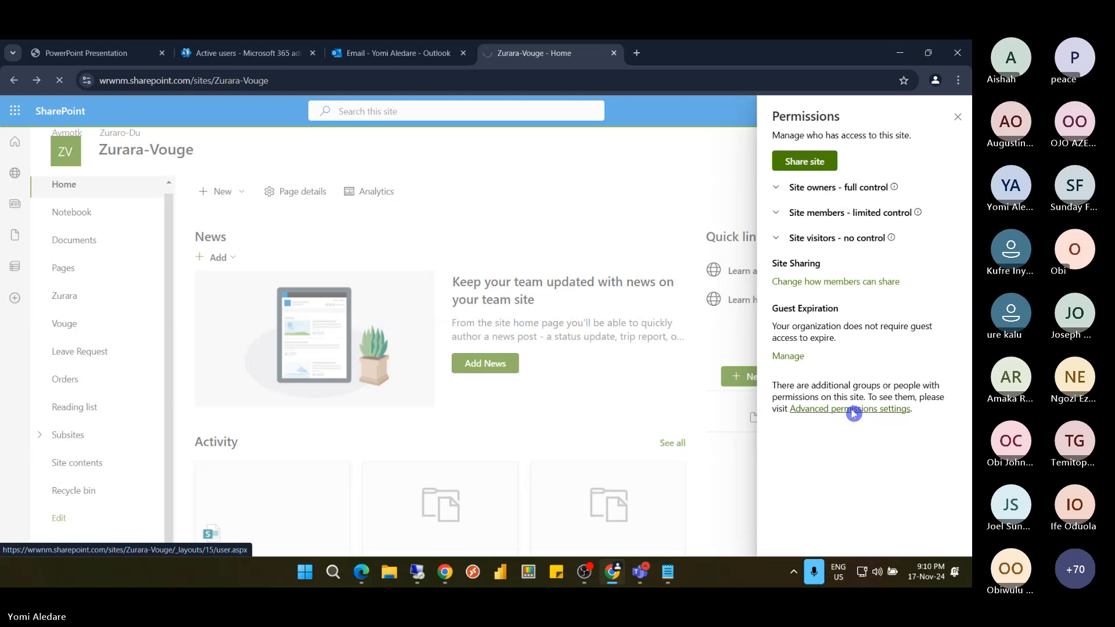
click(853, 410)
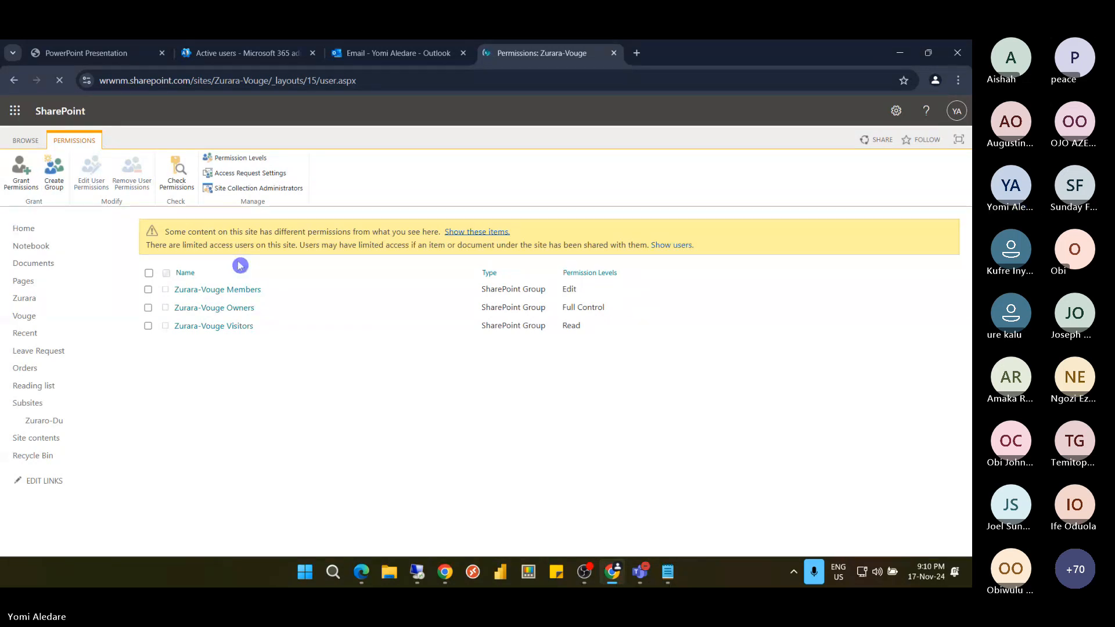
Open Permission Levels, select the Edit level, and make a copy of it
click(244, 162)
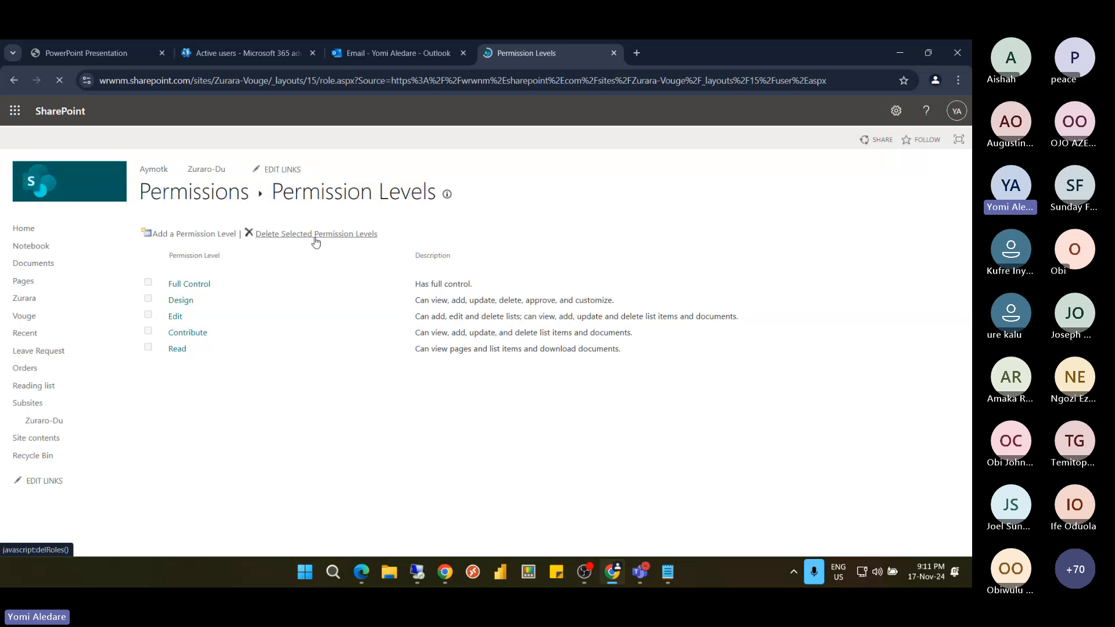
click(176, 319)
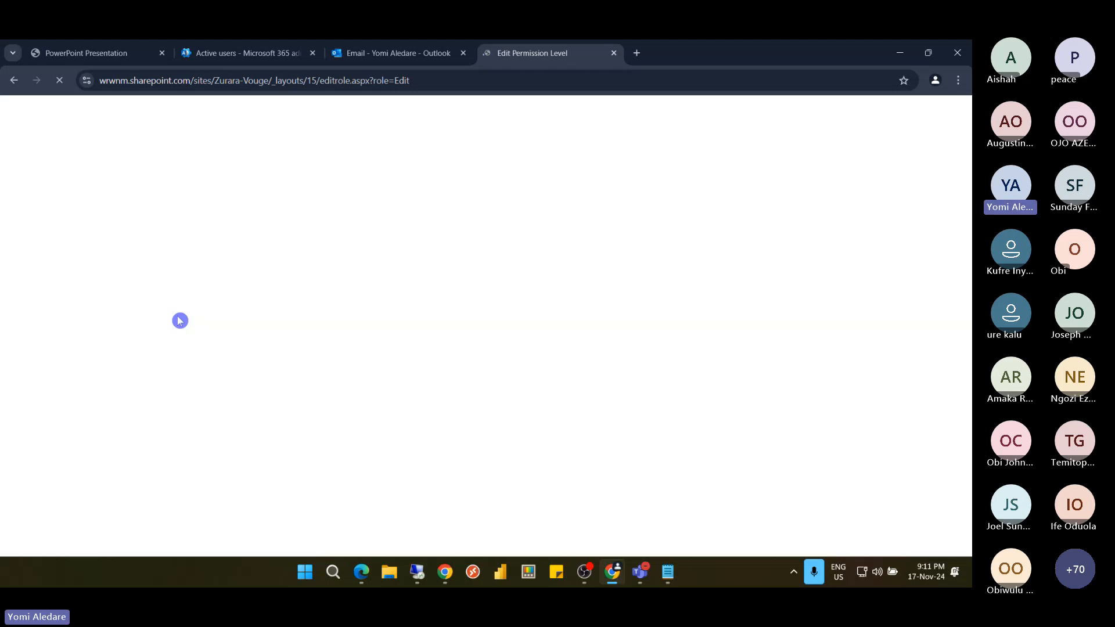
scroll(530, 406, down, 4)
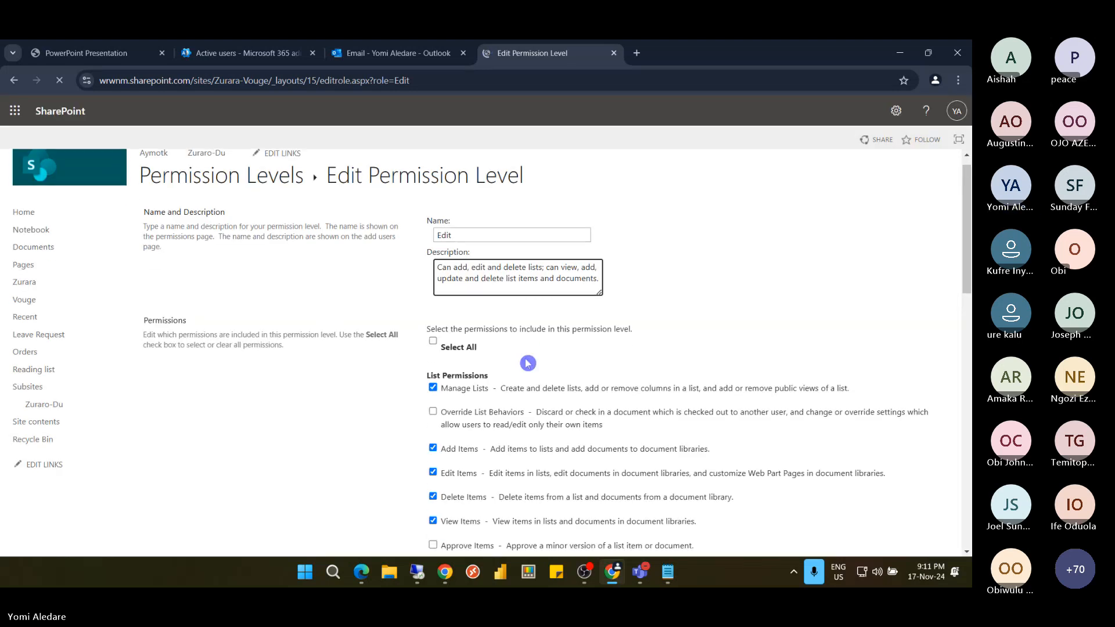
scroll(530, 362, down, 10)
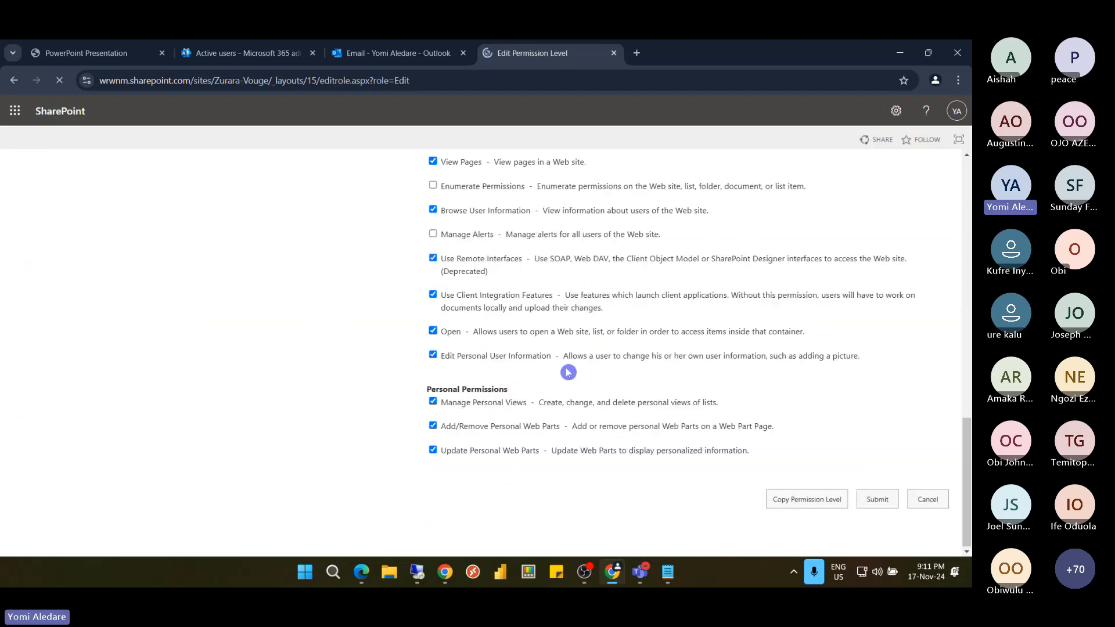
click(816, 503)
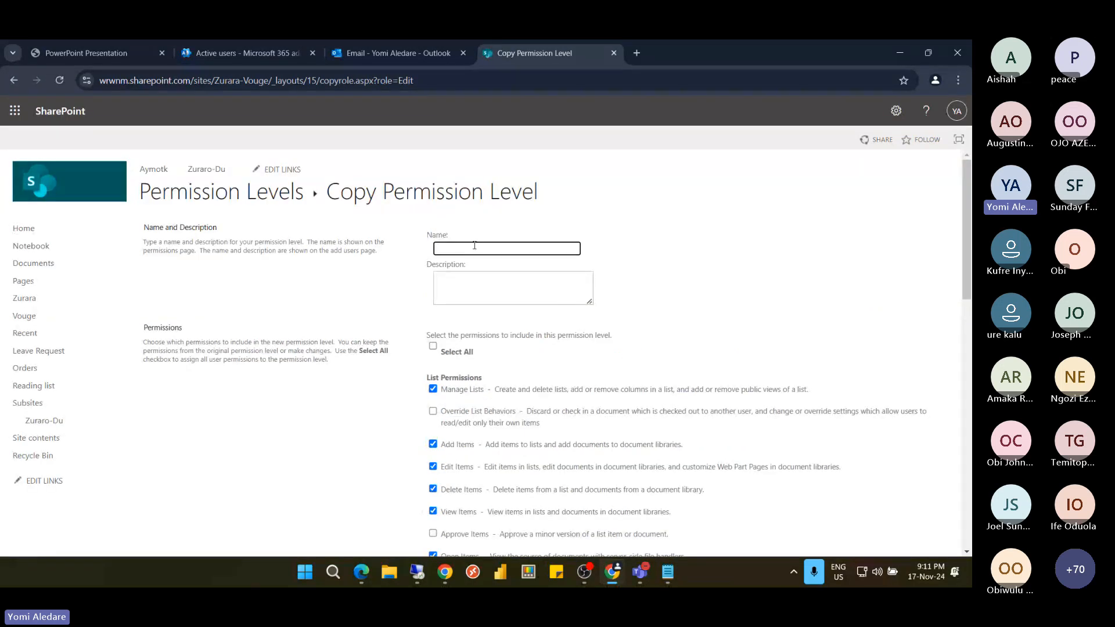
Start a new permission level named 'Edit cannot delete'
key(ctrl+e)
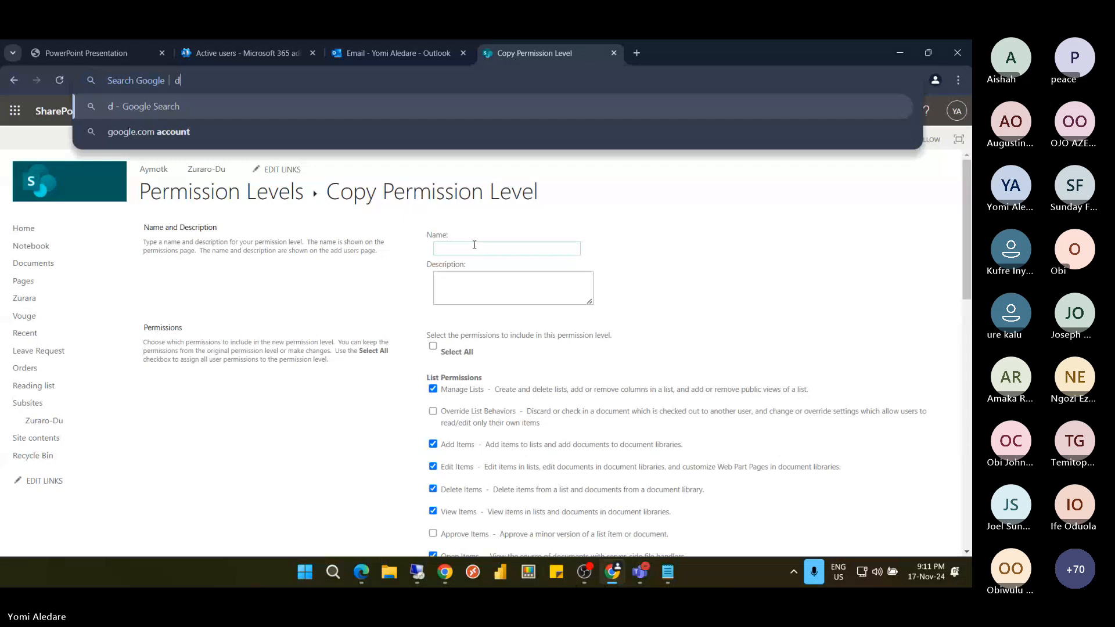
text(d)
click(952, 280)
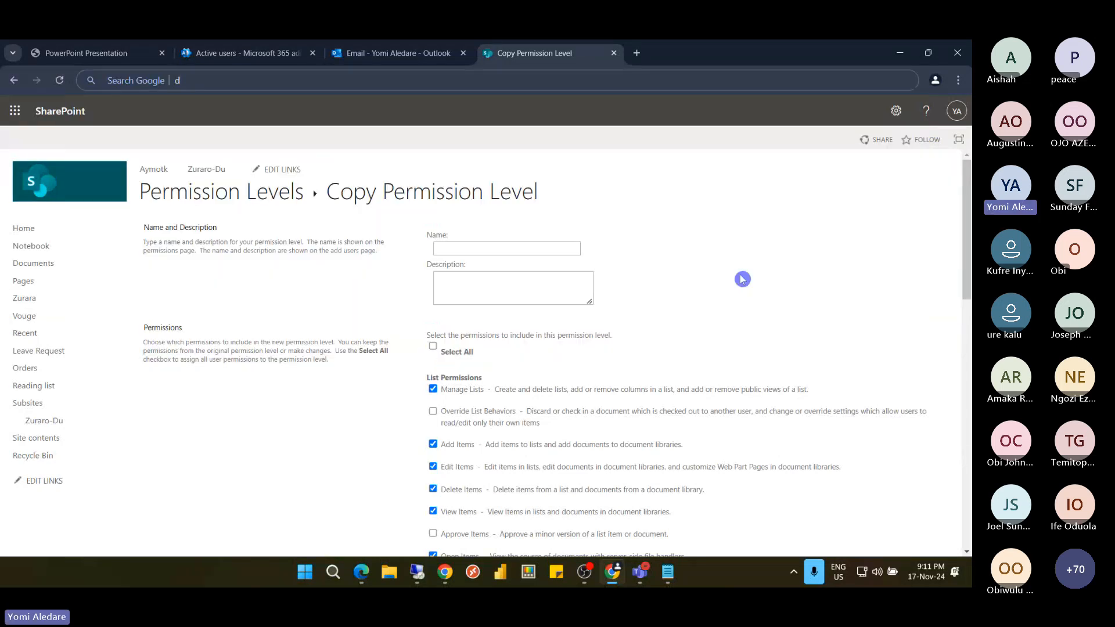
click(523, 249)
text(E)
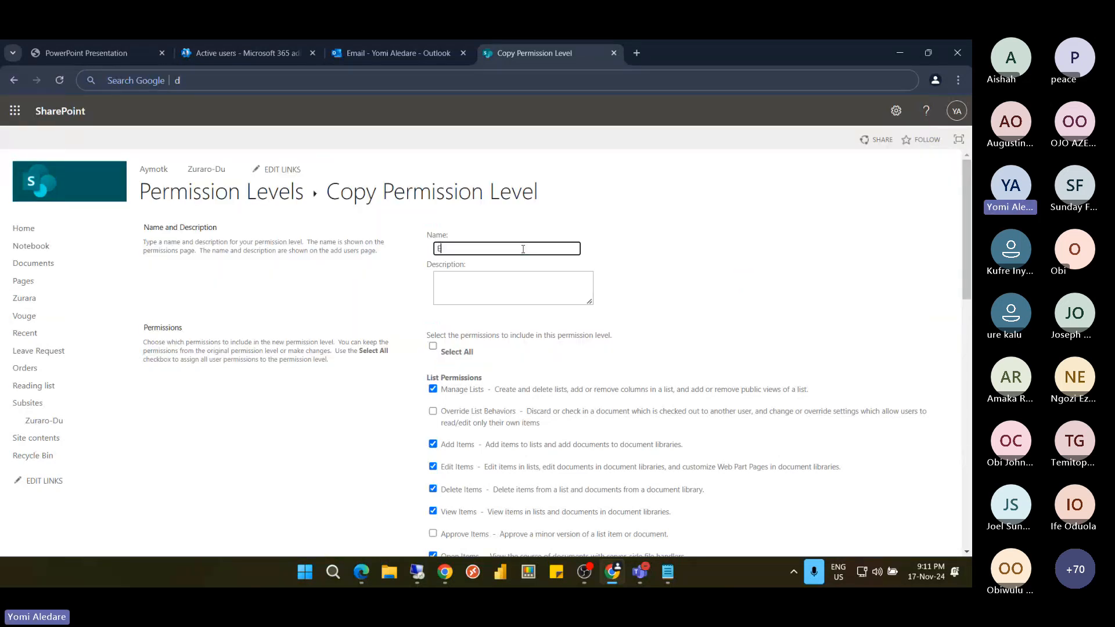
text(dit)
click(524, 253)
text(cannot delete)
Clear Delete Items, Delete Versions, Add/Remove and Update Personal Web Parts, create the level, and reopen it
scroll(495, 335, down, 2)
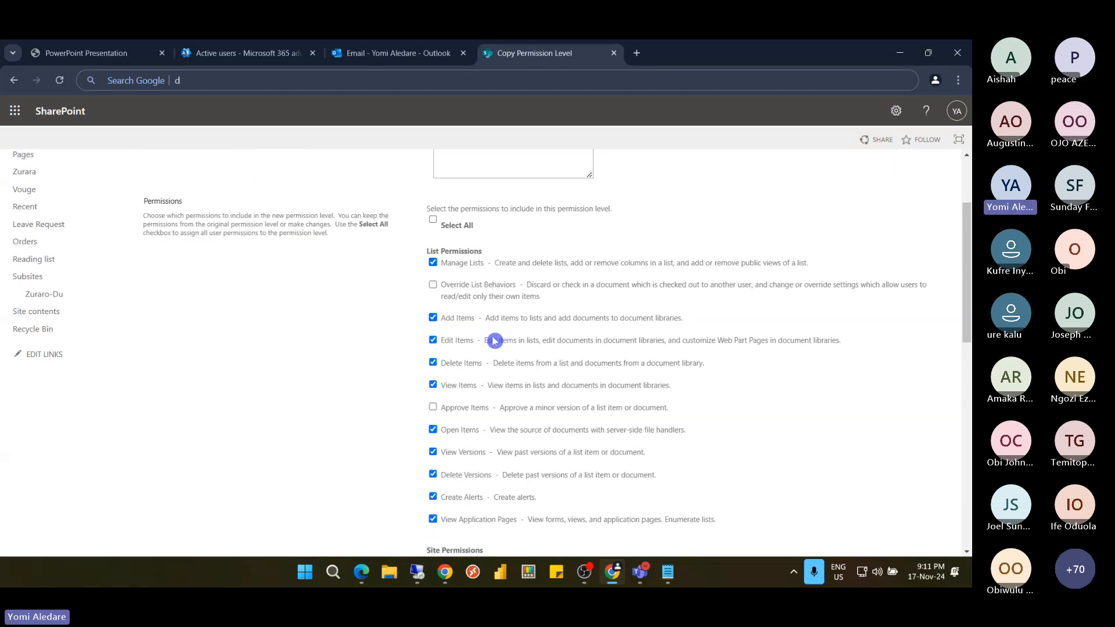
click(435, 365)
scroll(437, 365, down, 2)
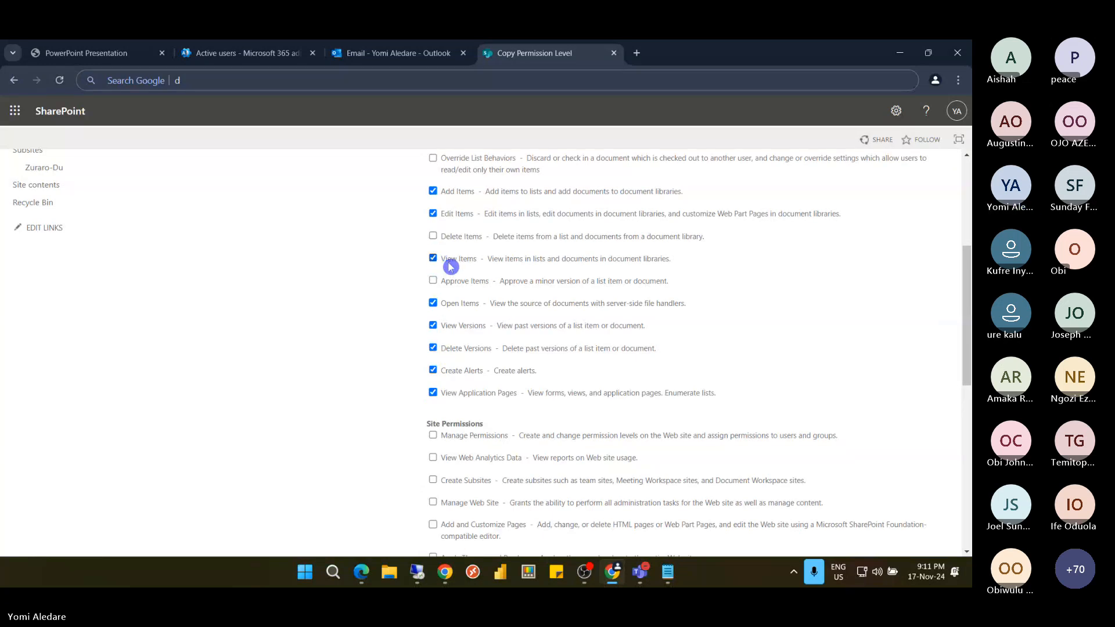
click(433, 349)
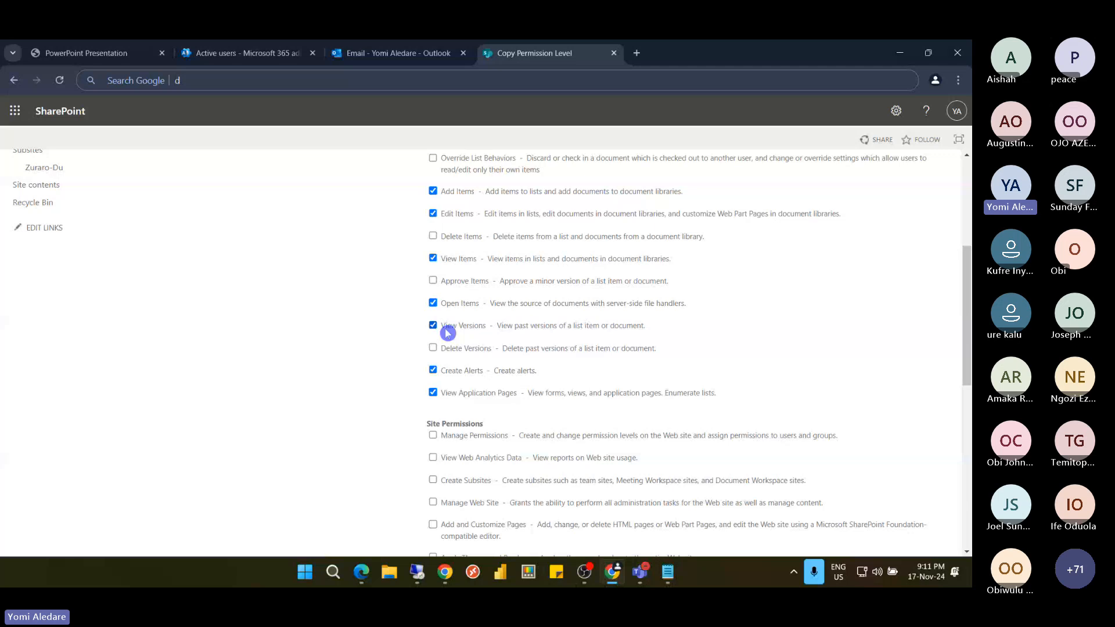
scroll(448, 333, down, 5)
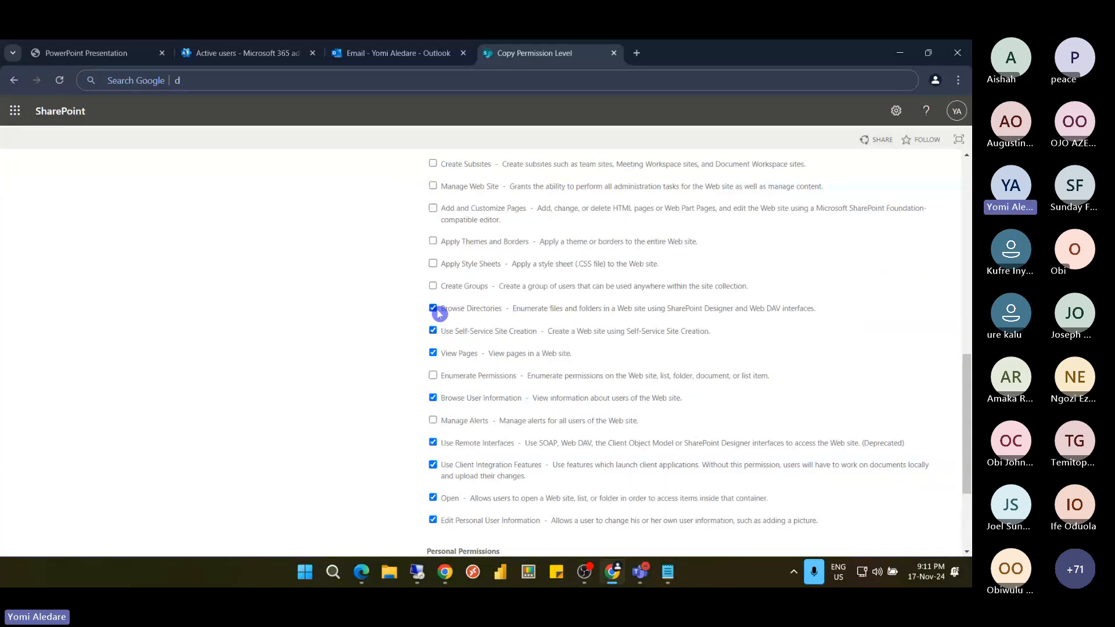
scroll(447, 316, down, 1)
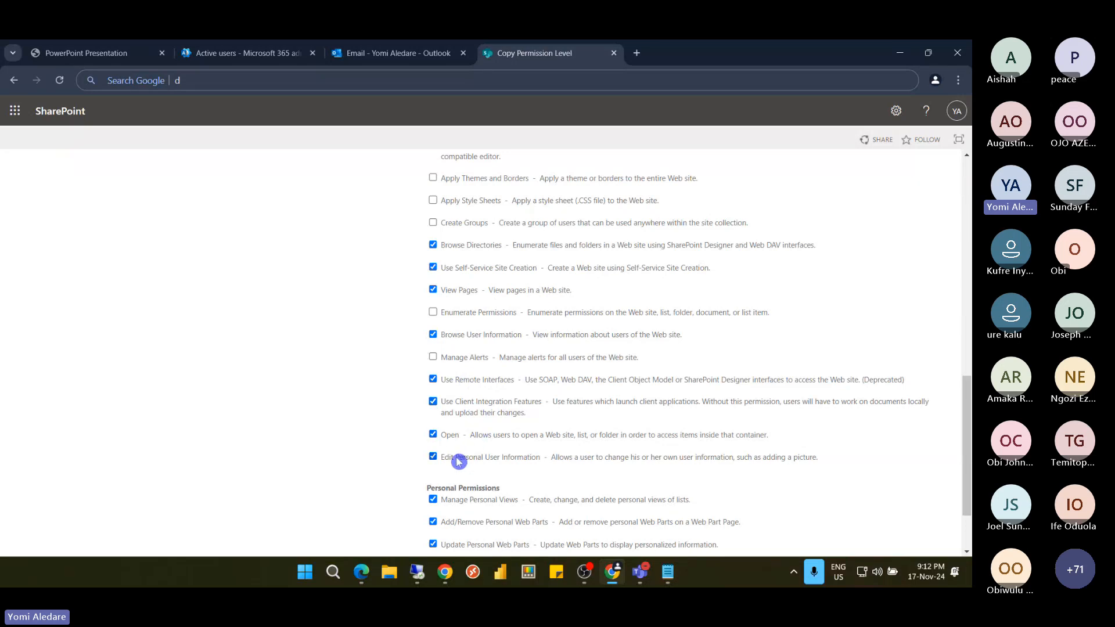
scroll(459, 463, down, 2)
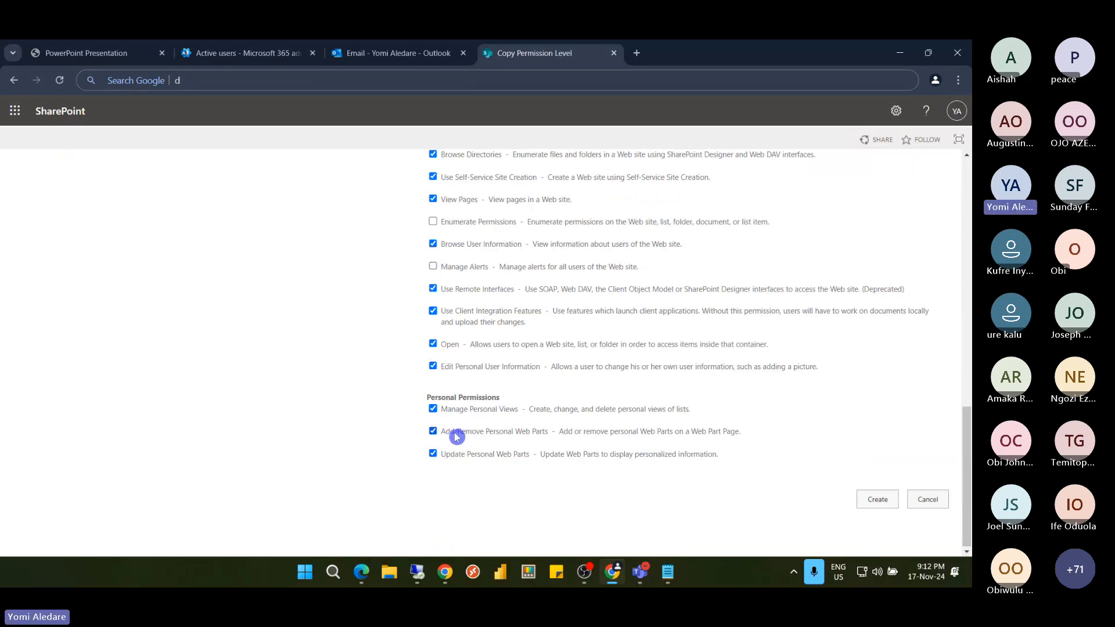
click(434, 432)
click(498, 454)
click(874, 499)
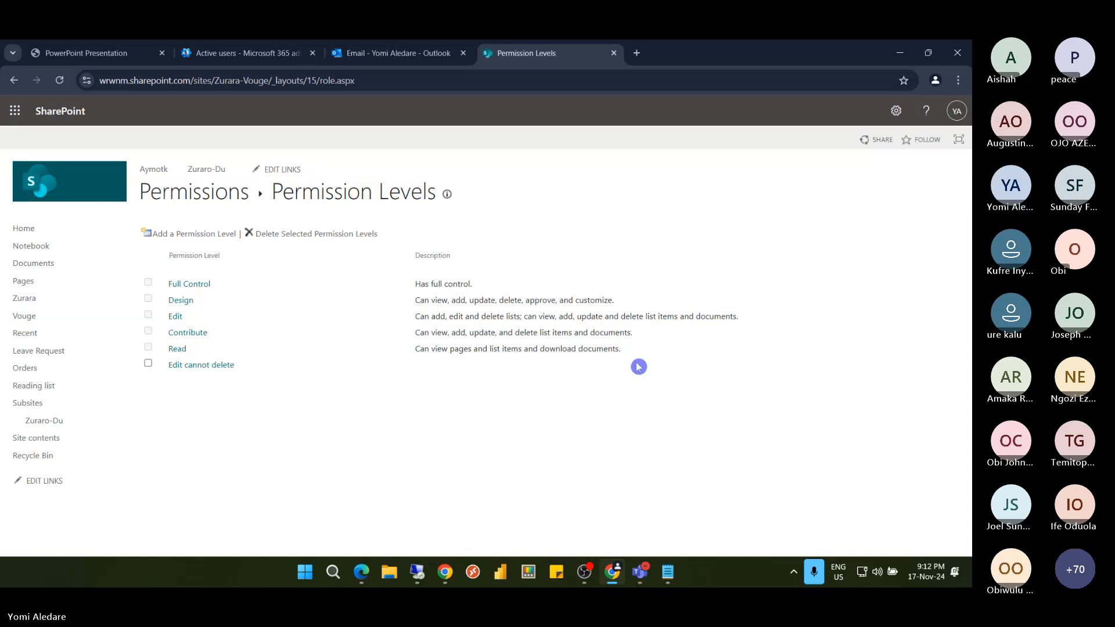
click(192, 369)
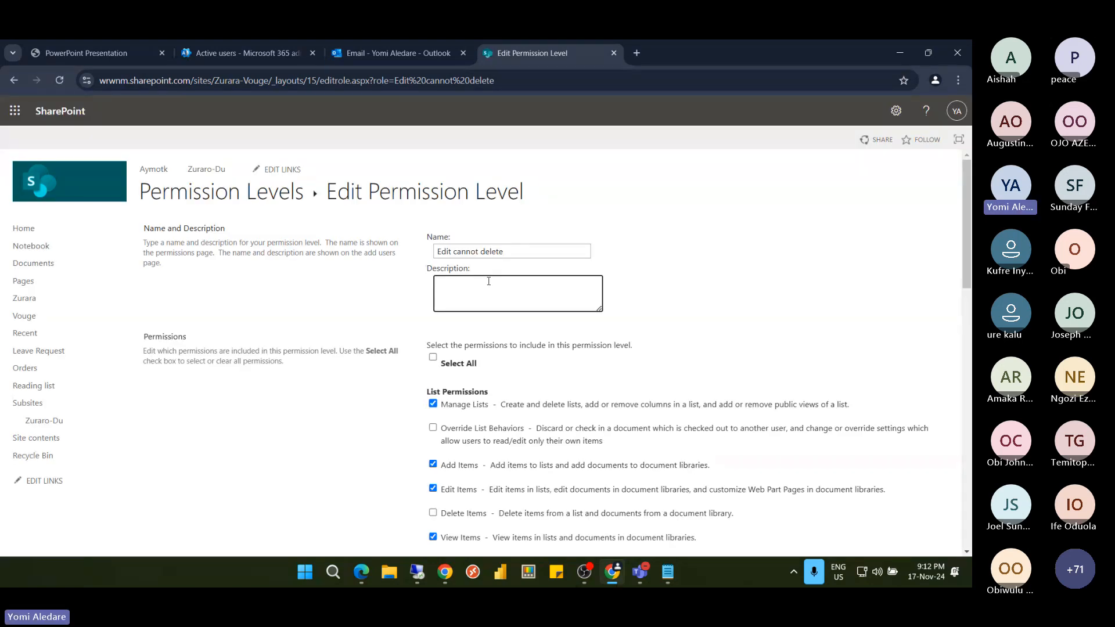
Copy the Edit level's description into the Edit cannot delete level's Description box
click(271, 201)
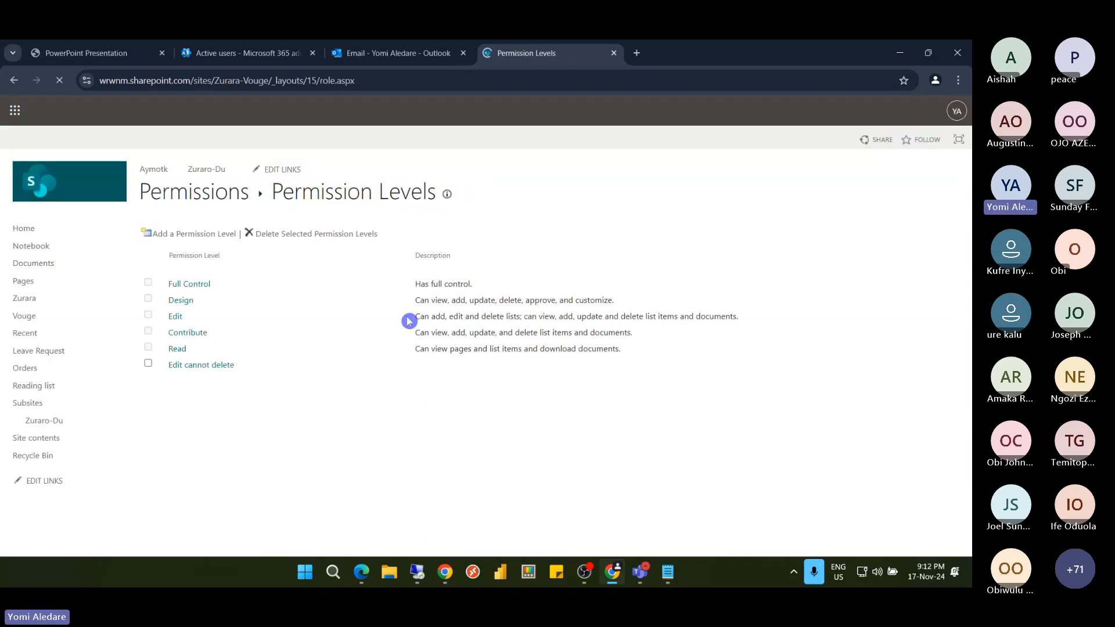
drag(414, 348, 476, 350)
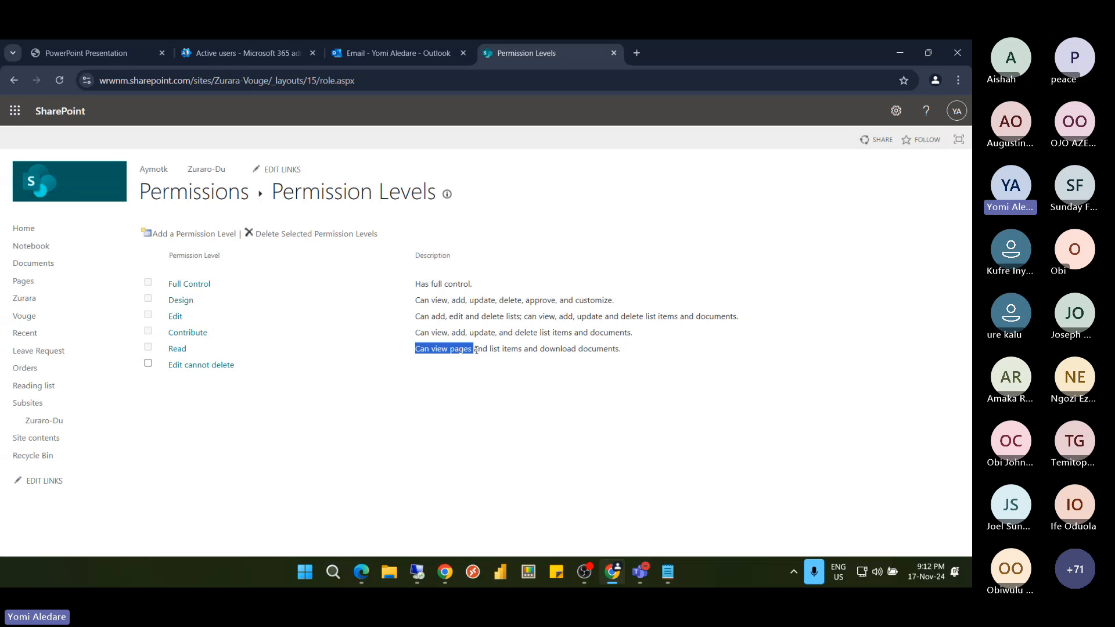
drag(415, 316, 797, 322)
key(ctrl+c)
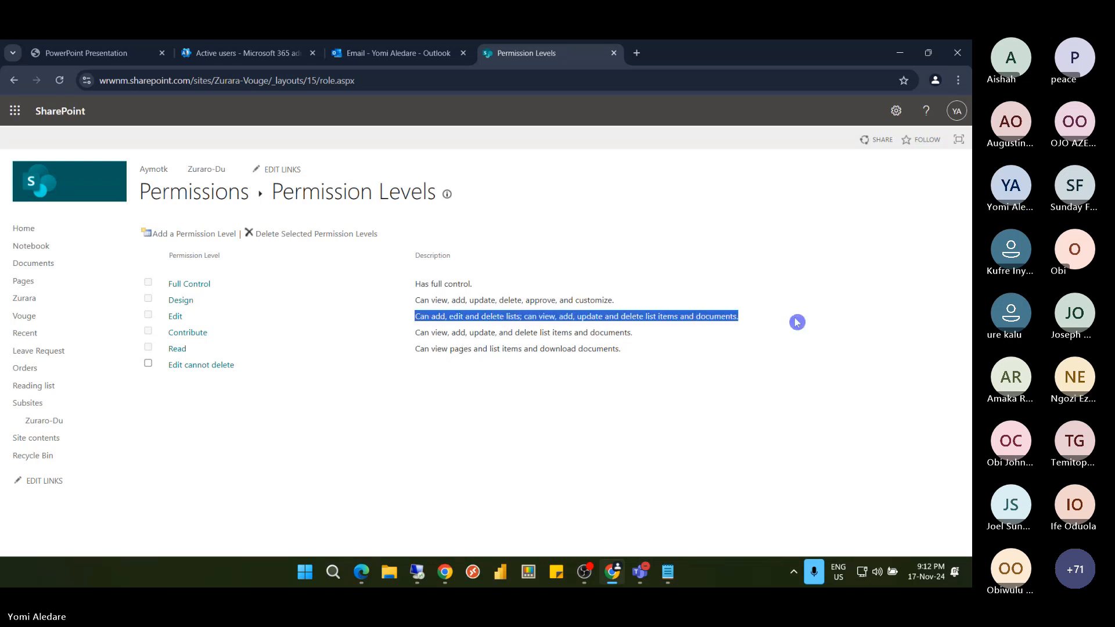
click(185, 365)
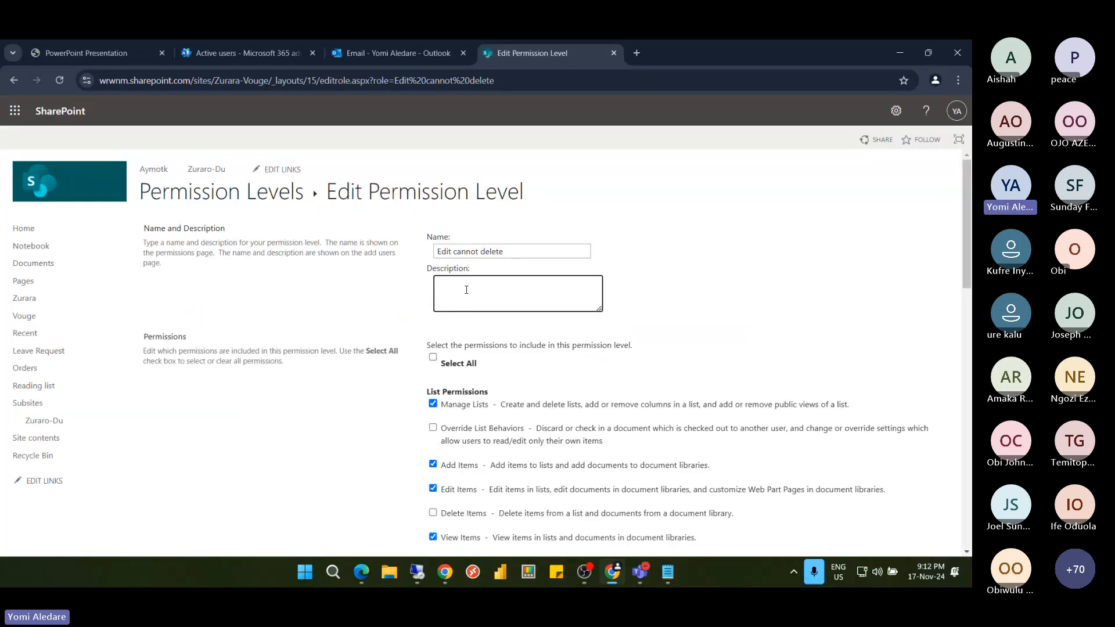
click(466, 290)
key(ctrl+v)
Strip the delete wording from the pasted description and submit the permission level
drag(504, 284, 542, 284)
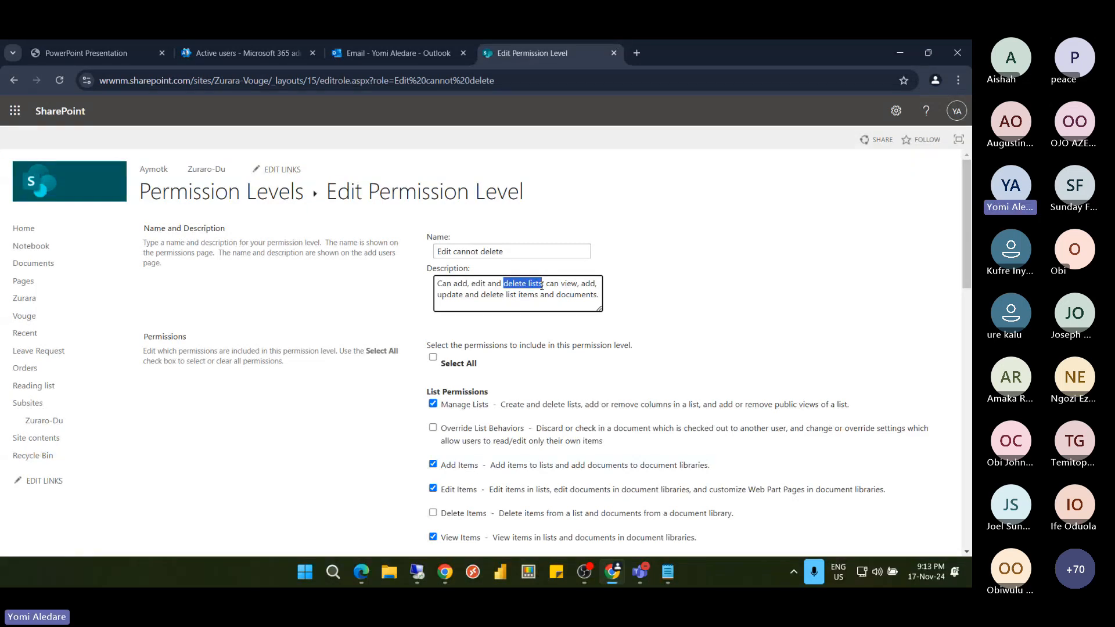
key(BackSpace)
key(BackSpace)
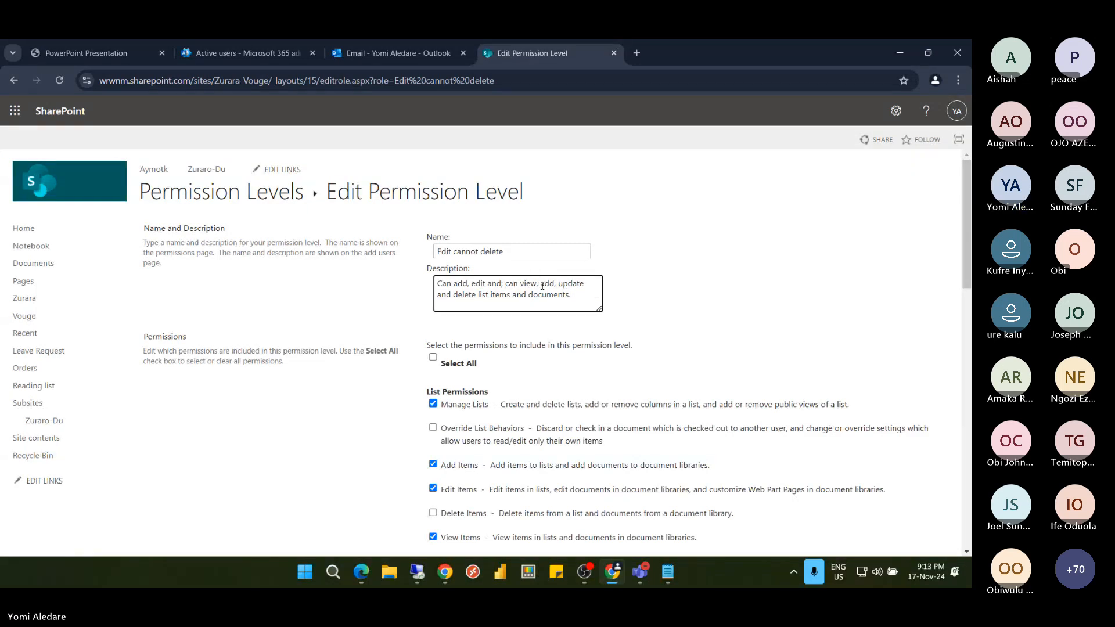
key(BackSpace)
key(BackSpace)
key(BackSpace)
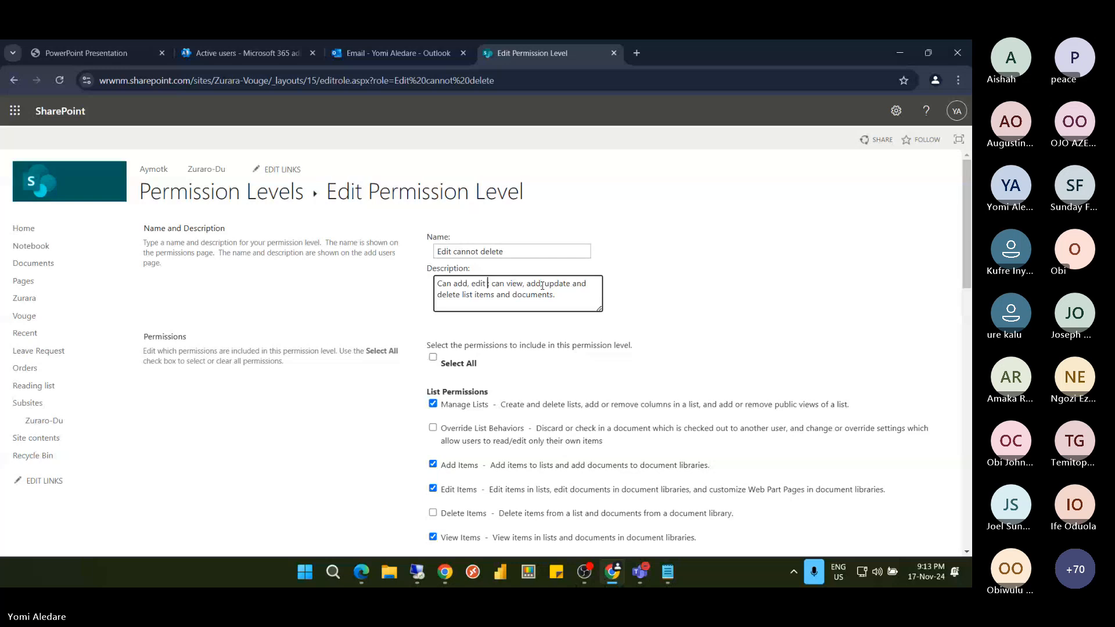
text(list)
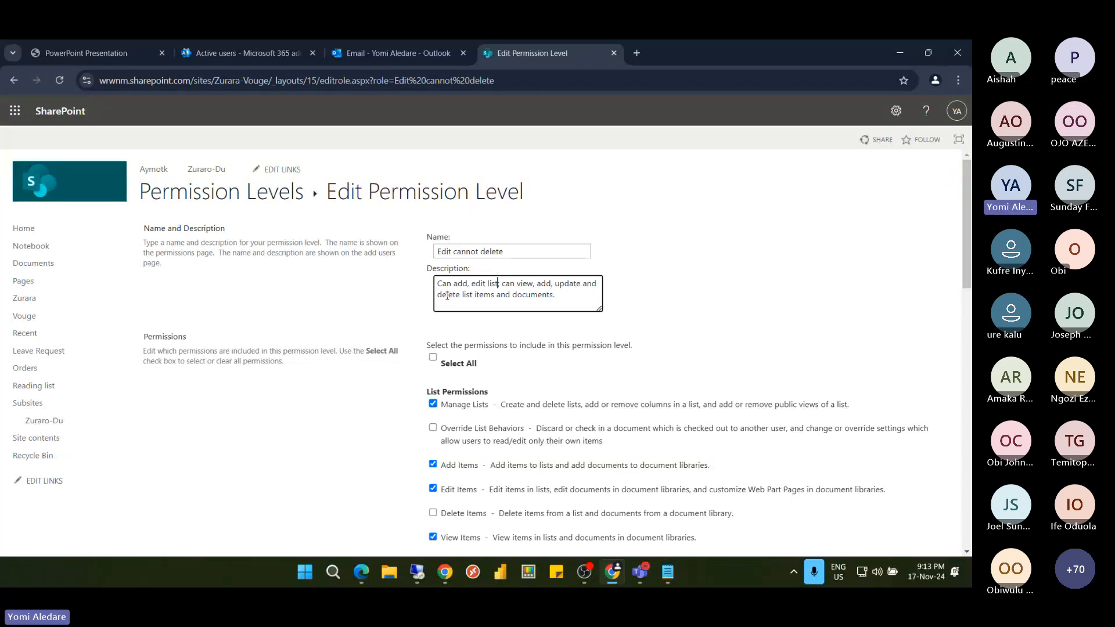
double_click(447, 296)
key(BackSpace)
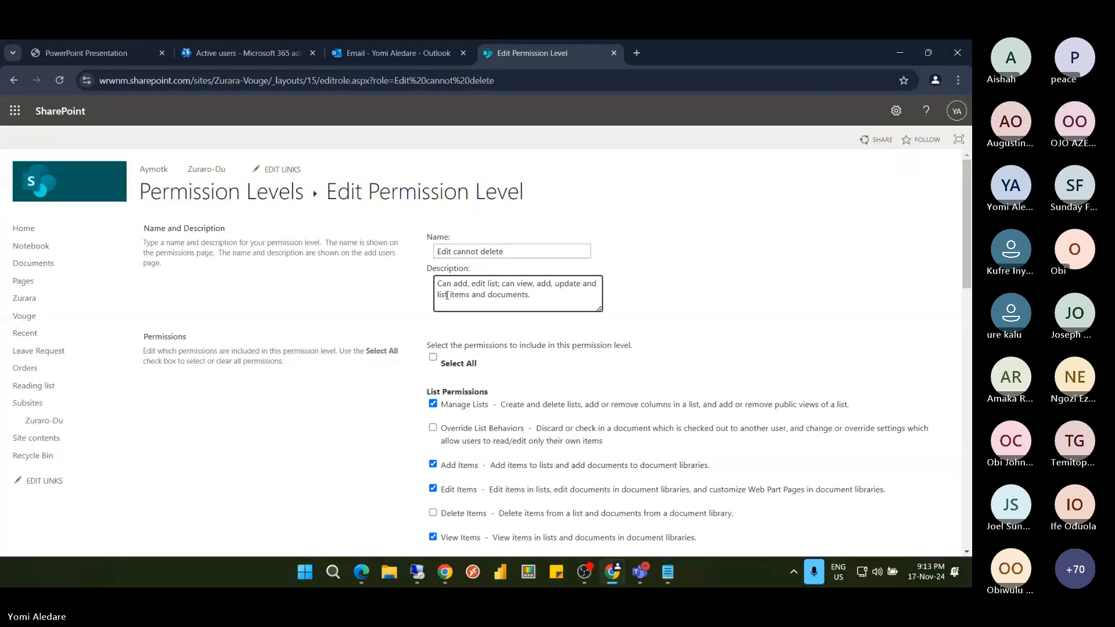
double_click(591, 283)
key(BackSpace)
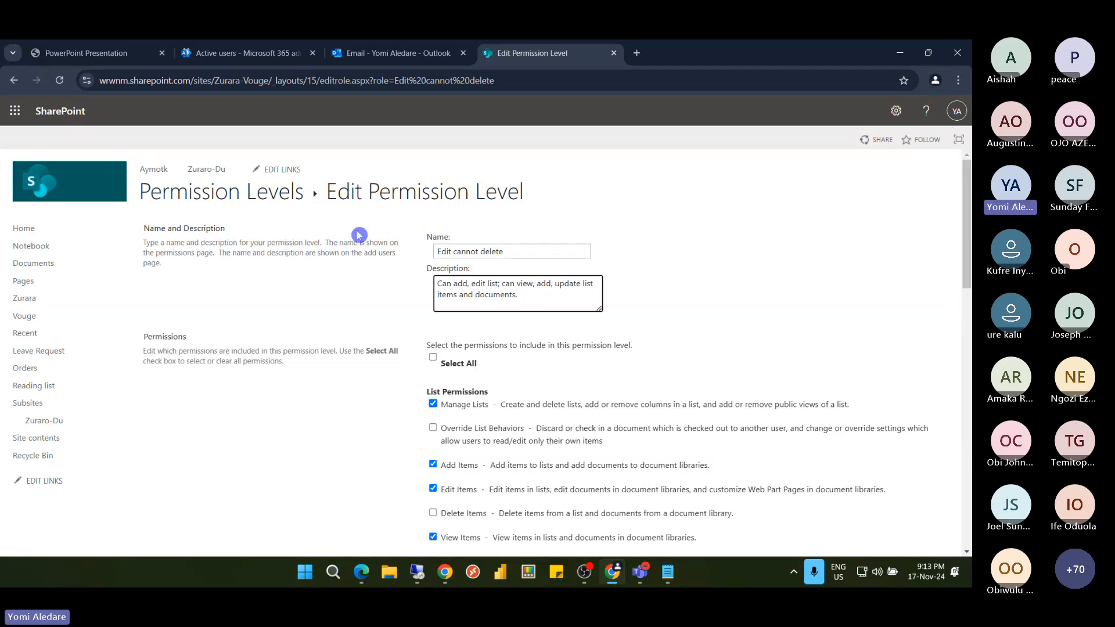
scroll(851, 468, down, 15)
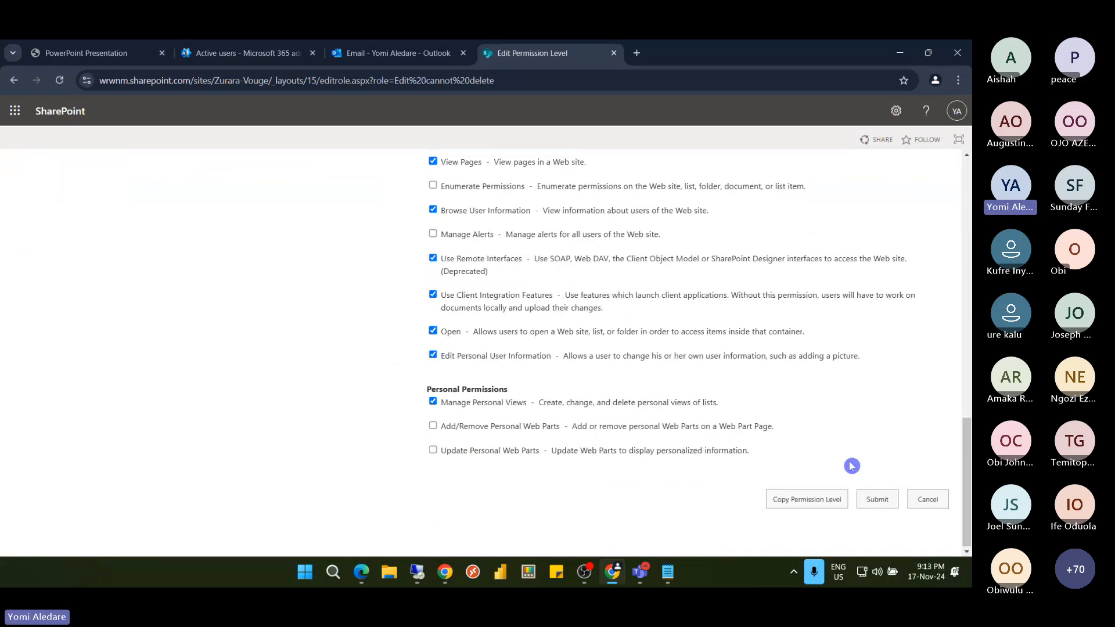
click(877, 500)
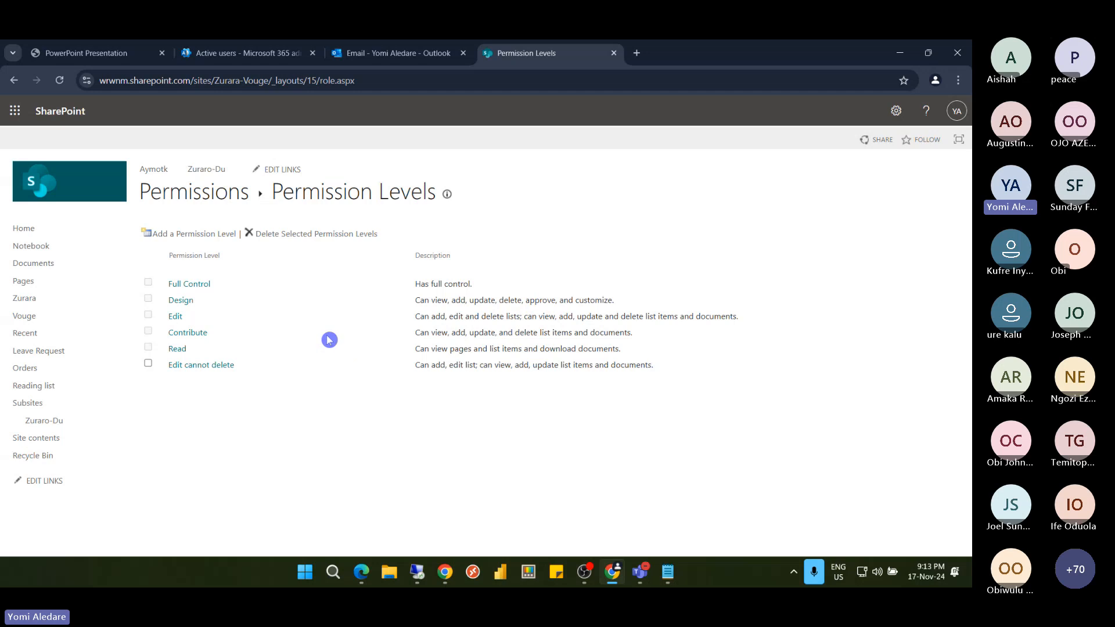
Grant the suggested user the 'Edit cannot delete' level on Zurara-Vouge and share the site
click(181, 195)
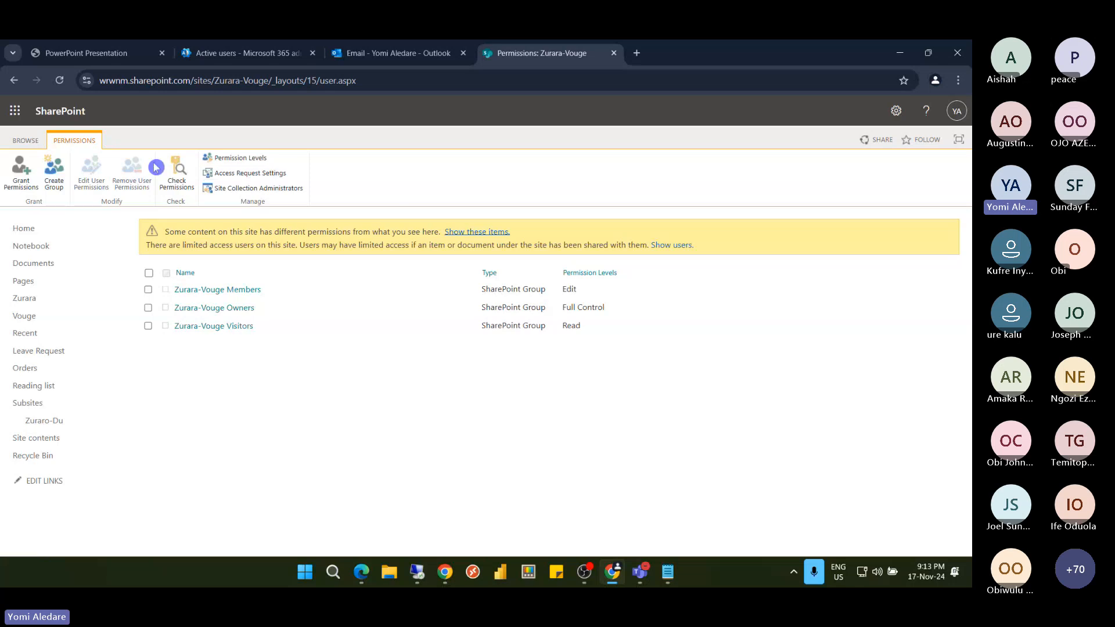
click(28, 187)
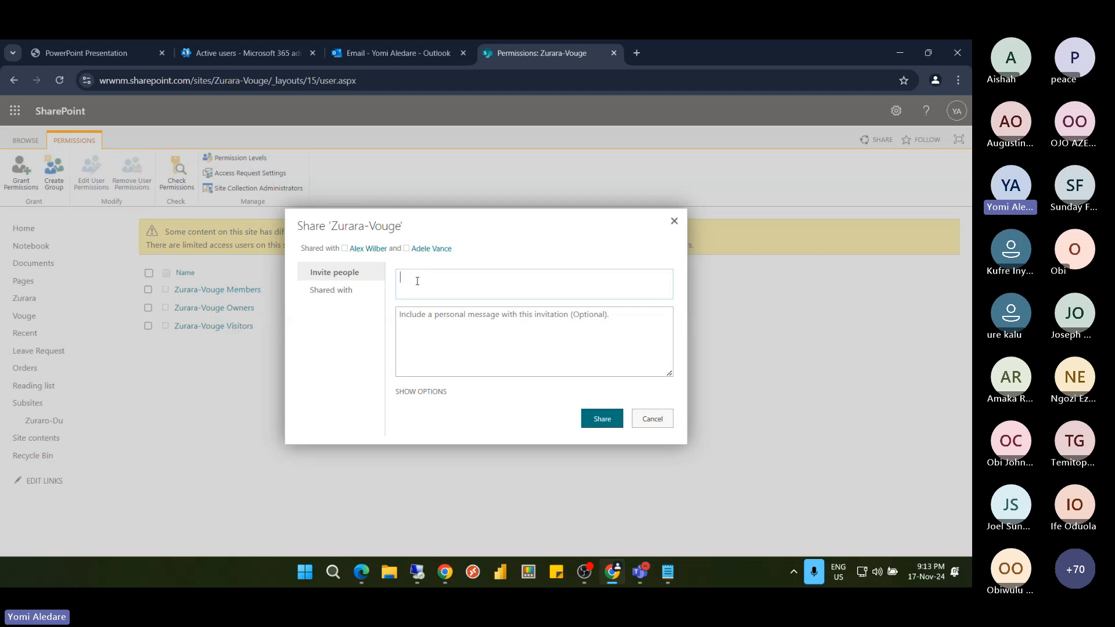
text(al)
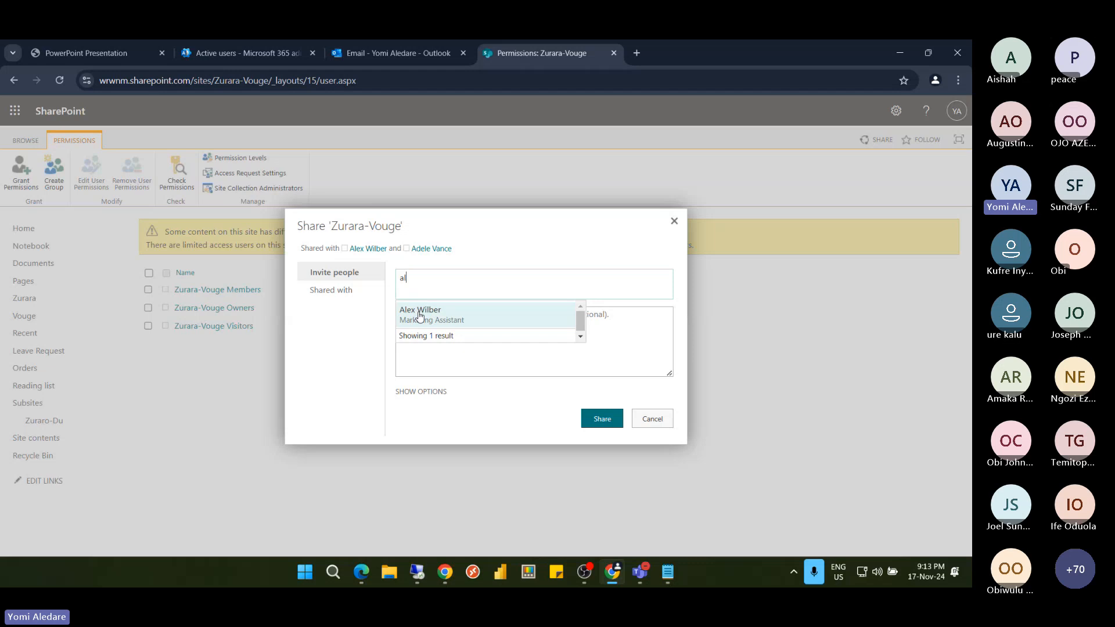
click(420, 315)
click(428, 393)
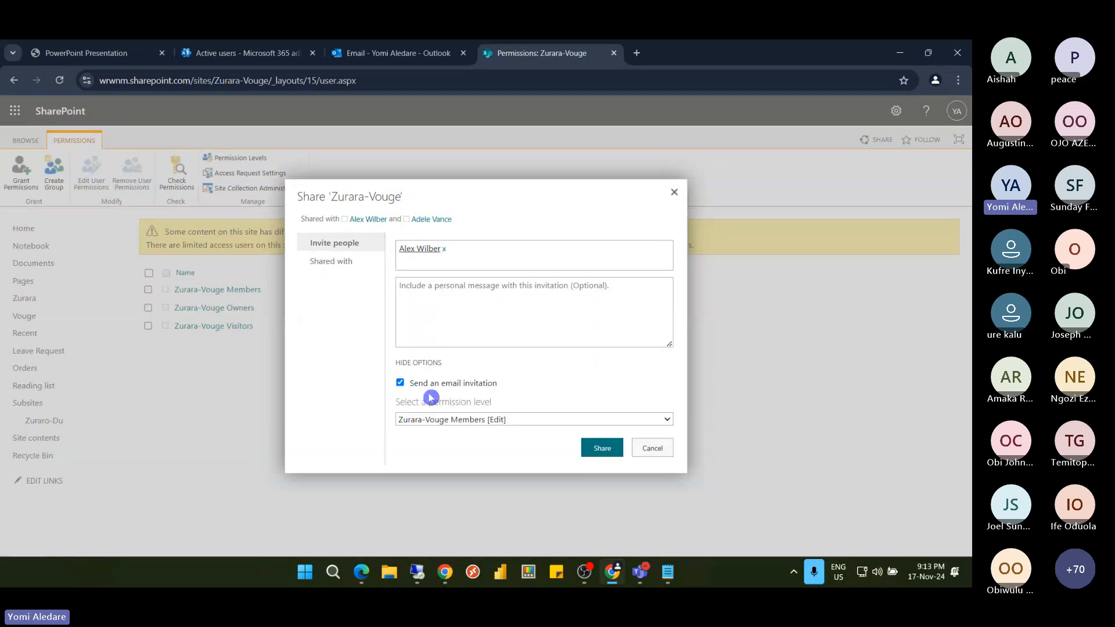
click(477, 419)
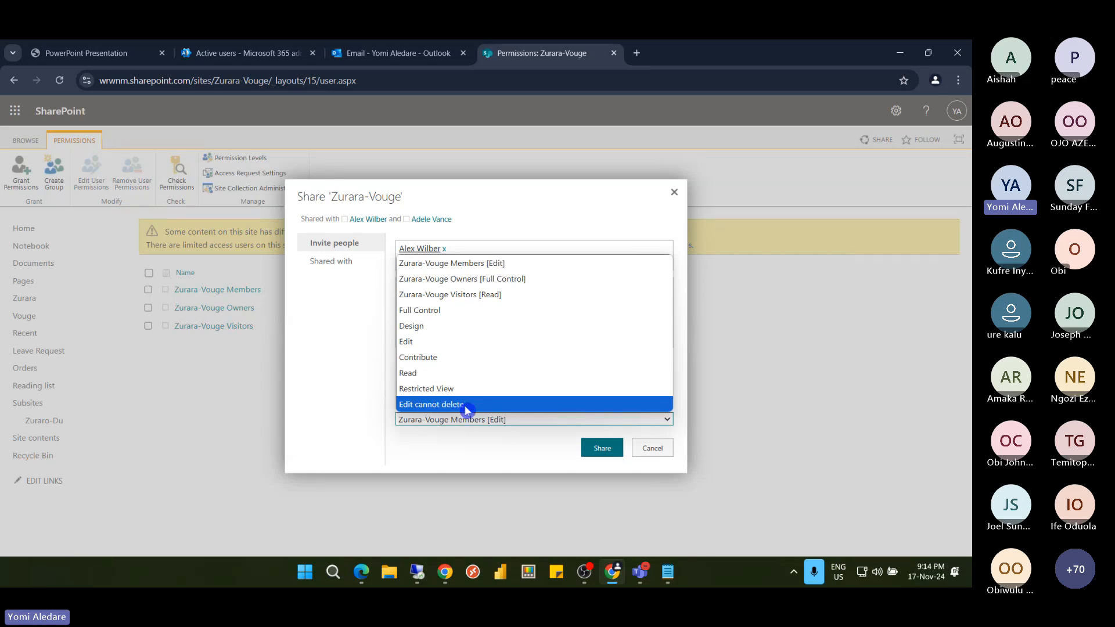
click(465, 406)
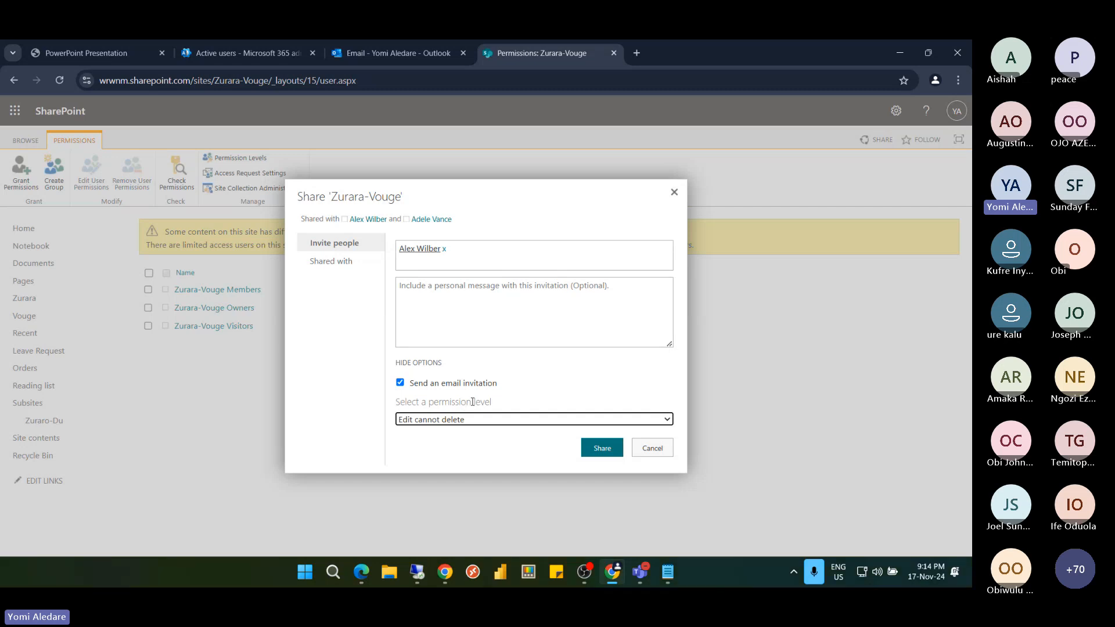
click(604, 453)
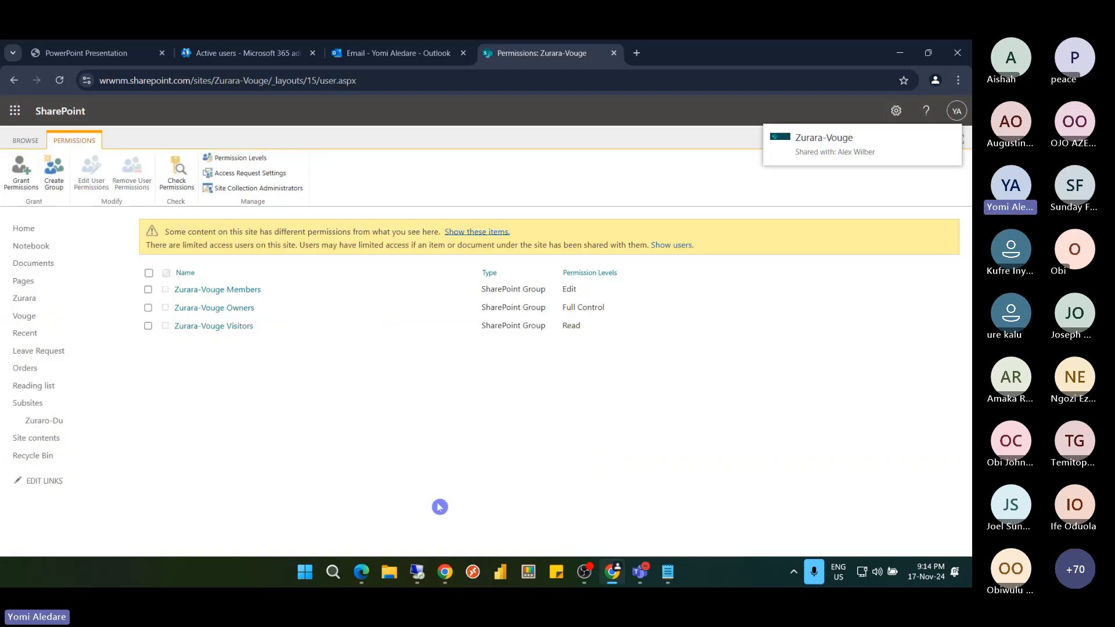
click(417, 573)
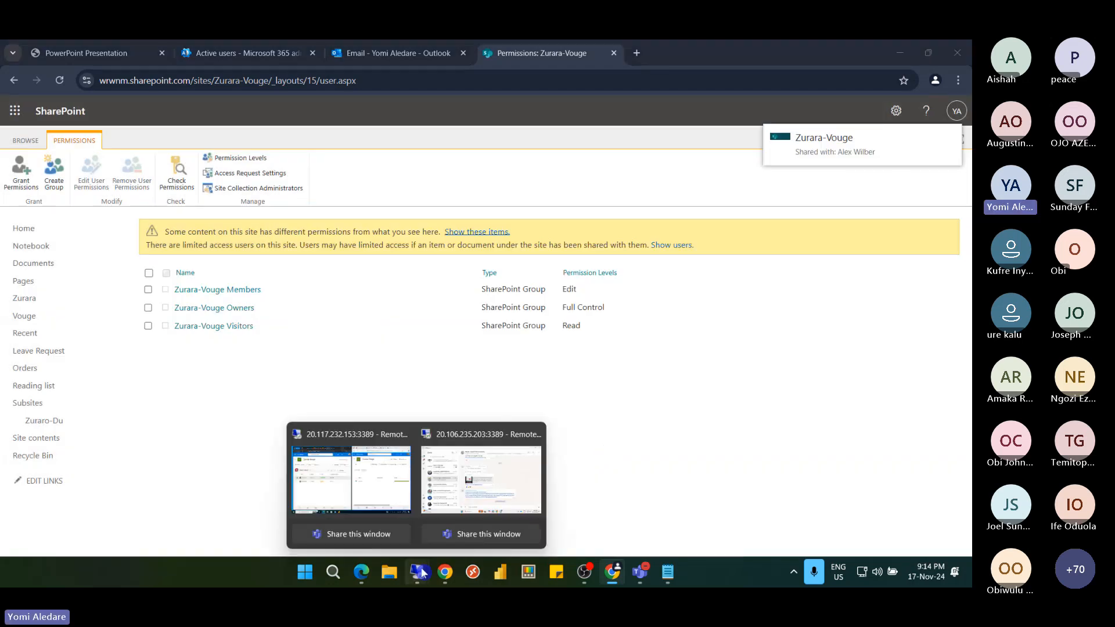
In the remote session's browser, refresh and navigate through Zurara to the Vouge library
click(381, 472)
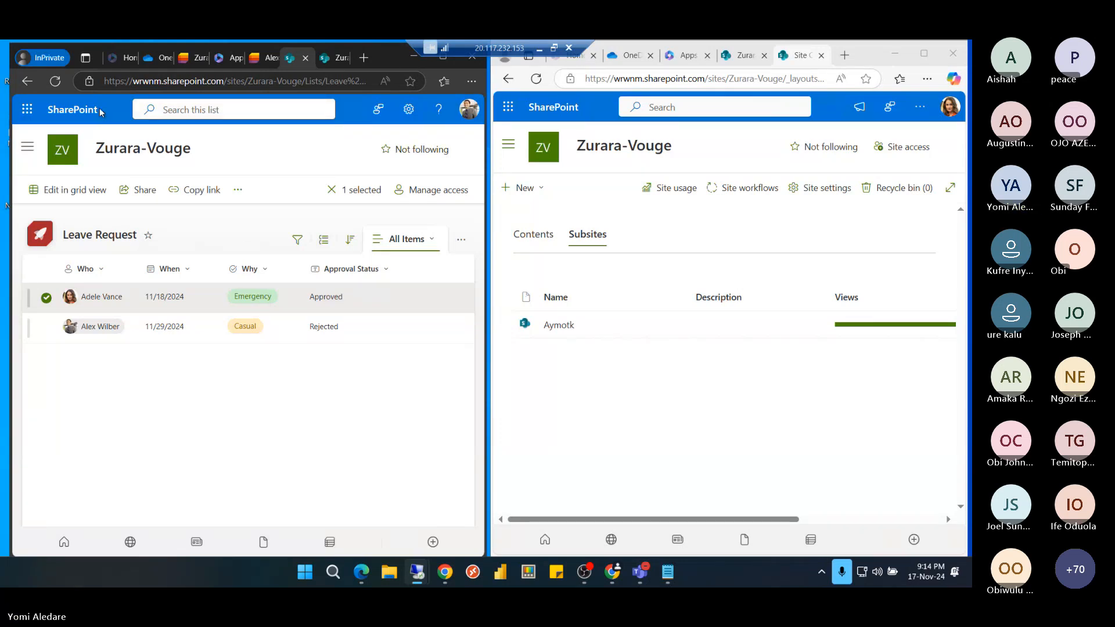
click(55, 82)
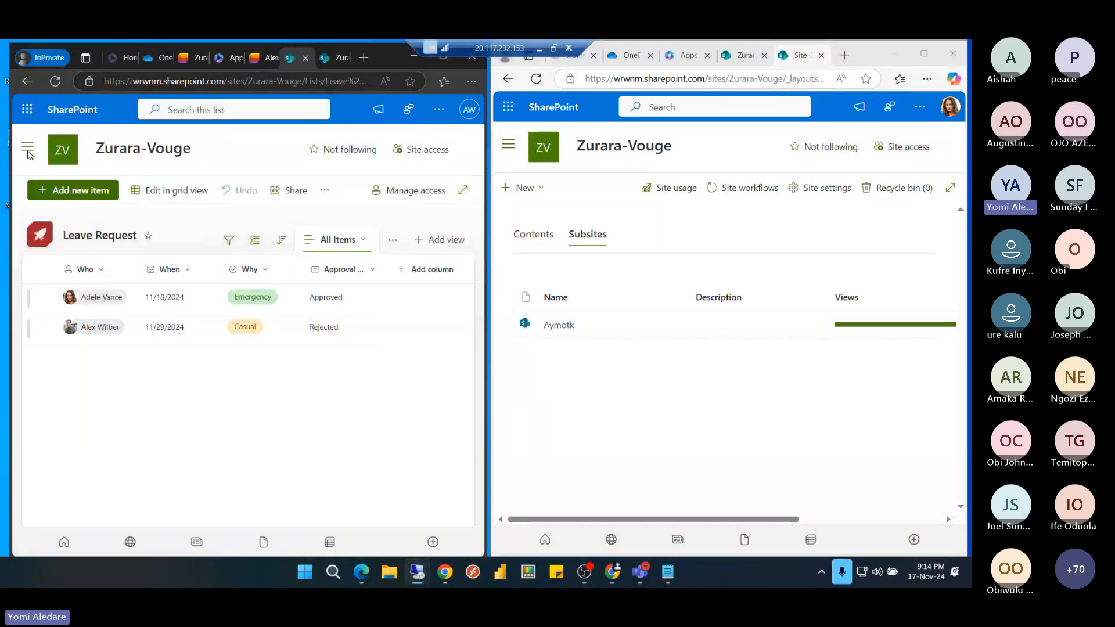
click(28, 150)
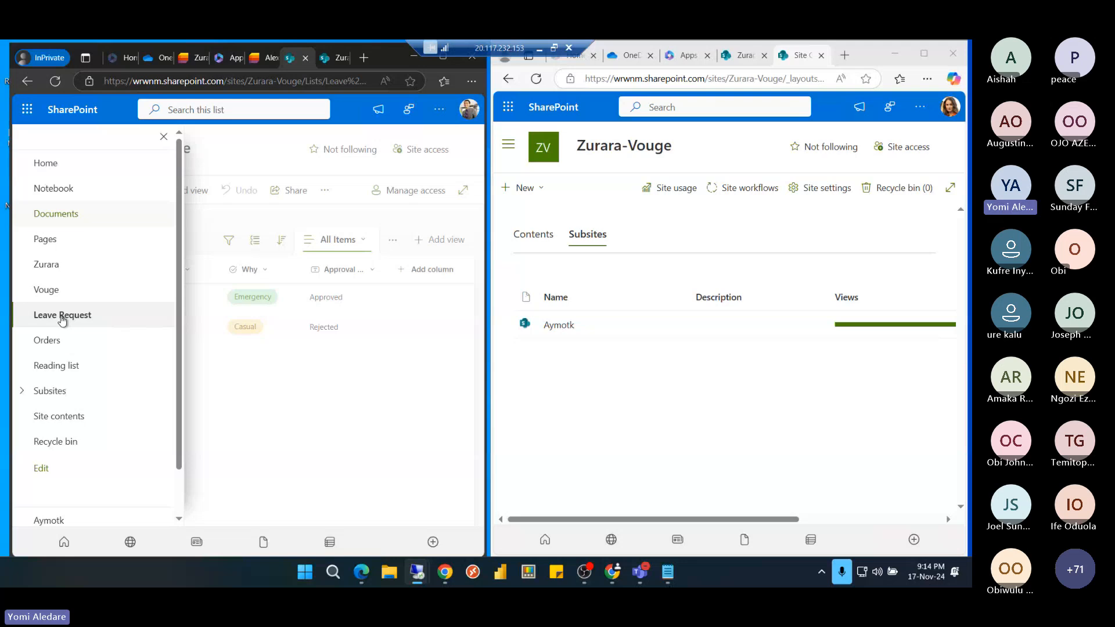
click(61, 284)
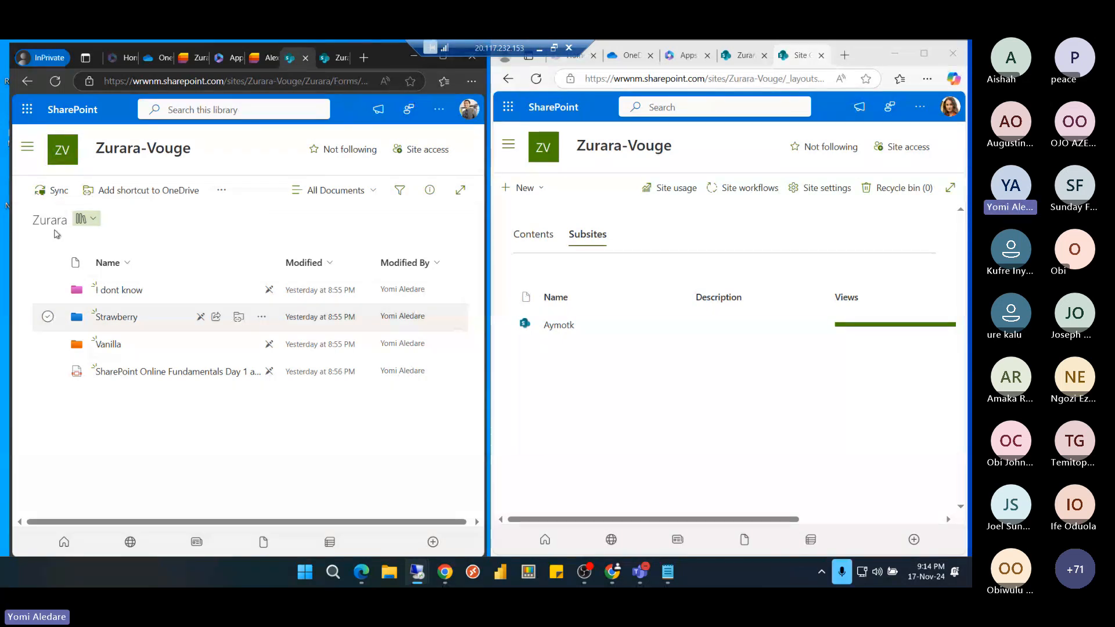
click(25, 152)
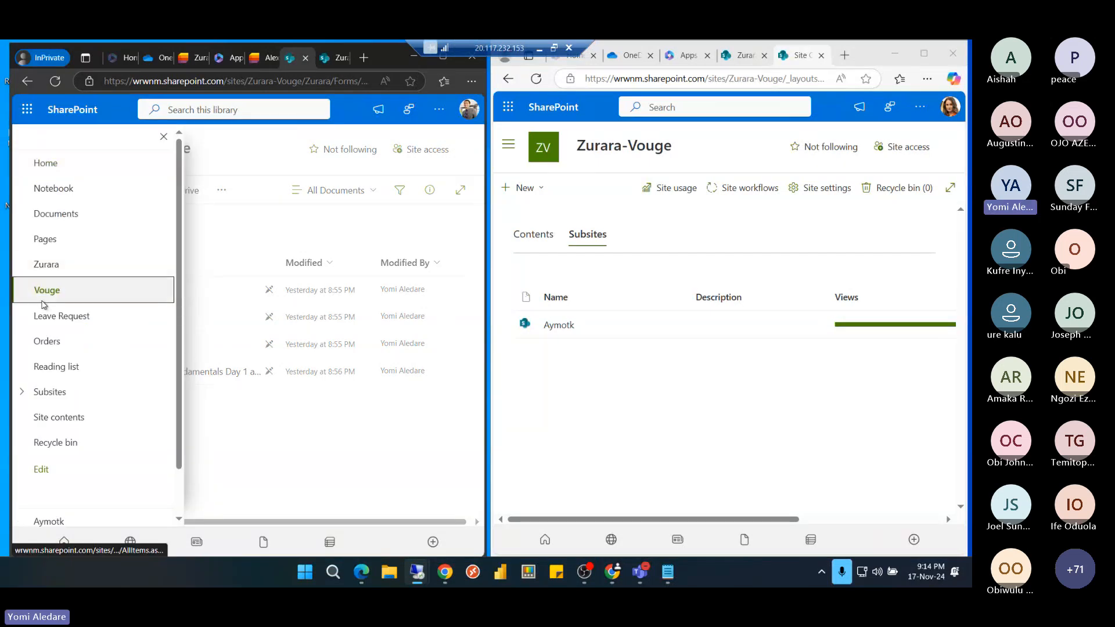
click(45, 290)
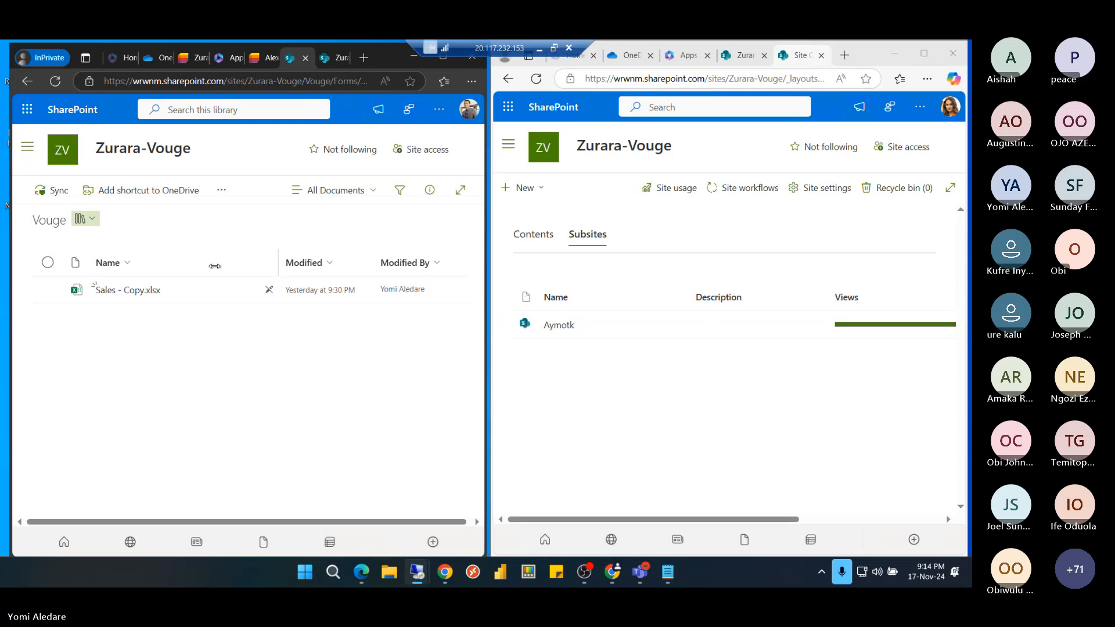
Open Sales - Copy.xlsx, dismiss the privacy notice, and close the workbook
click(124, 292)
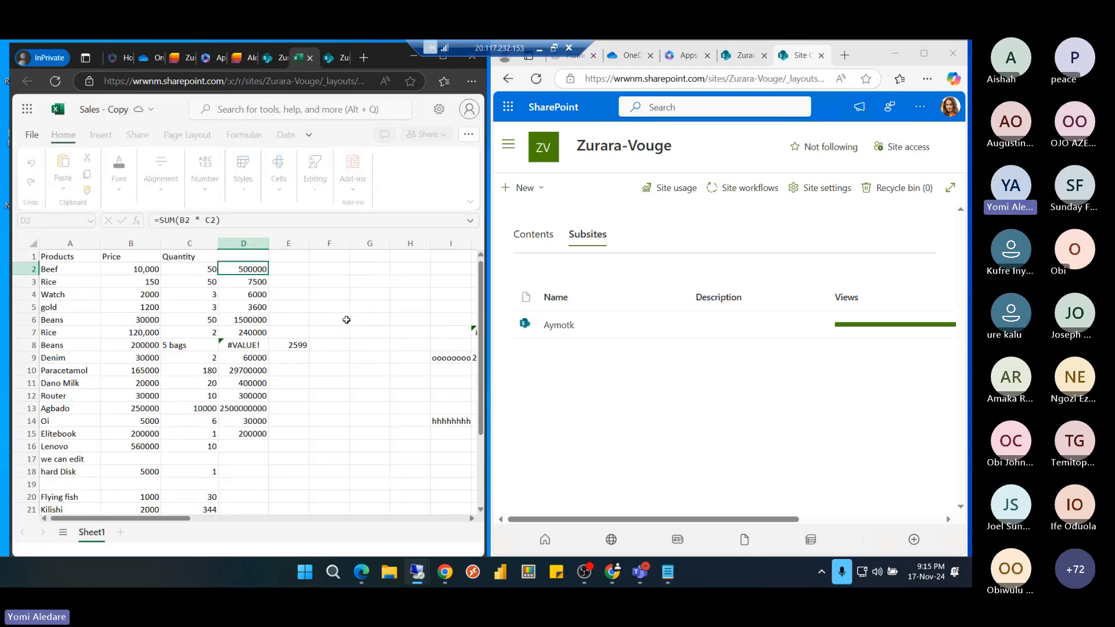
click(335, 319)
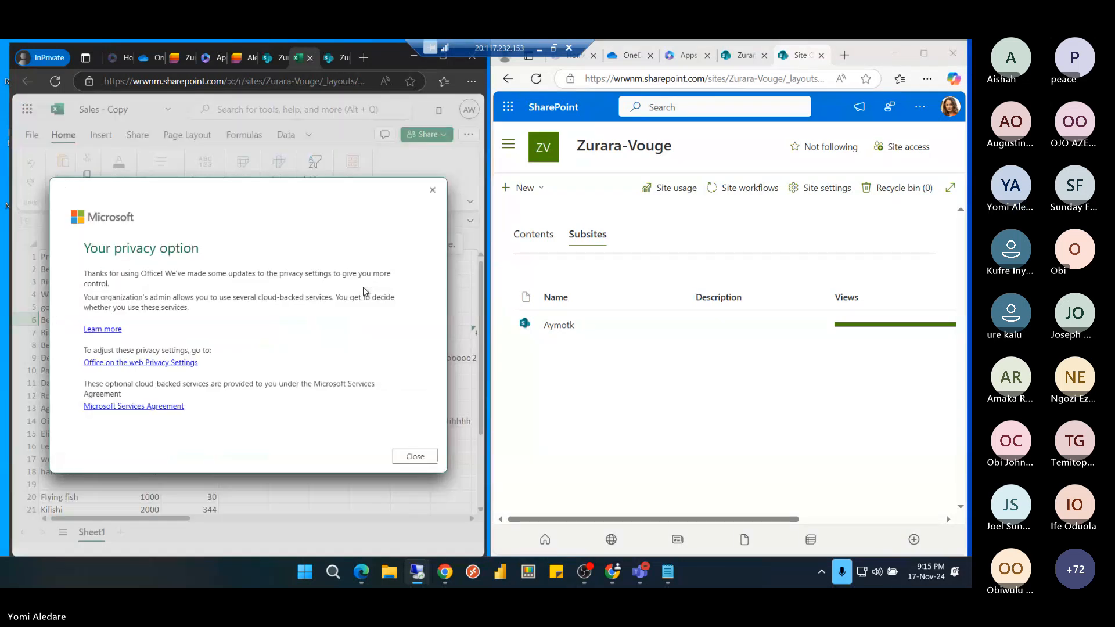
click(419, 457)
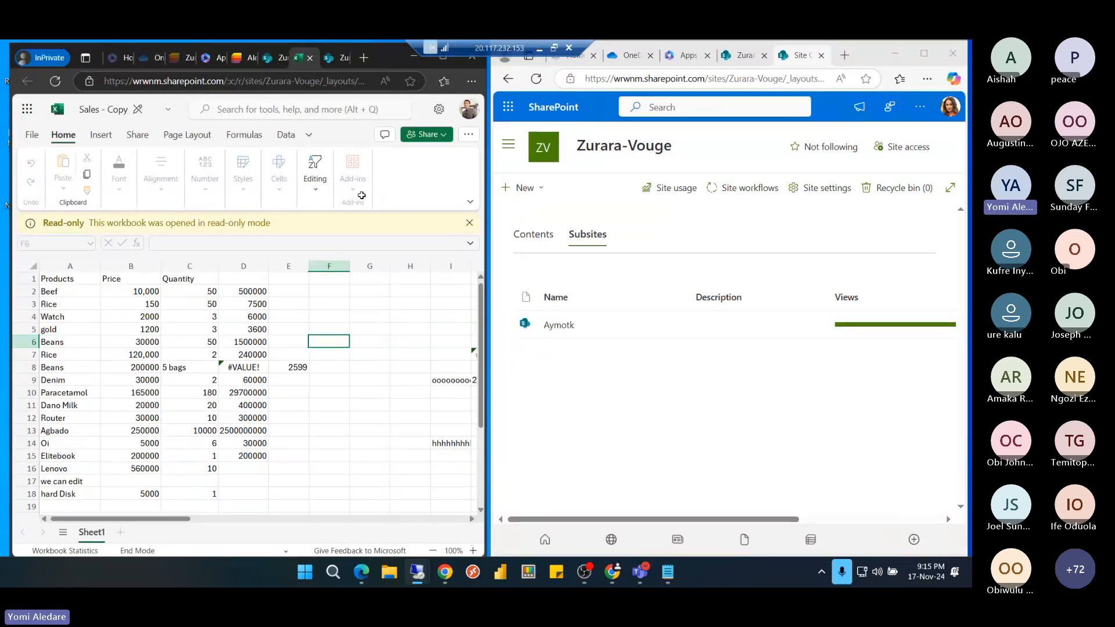
click(310, 58)
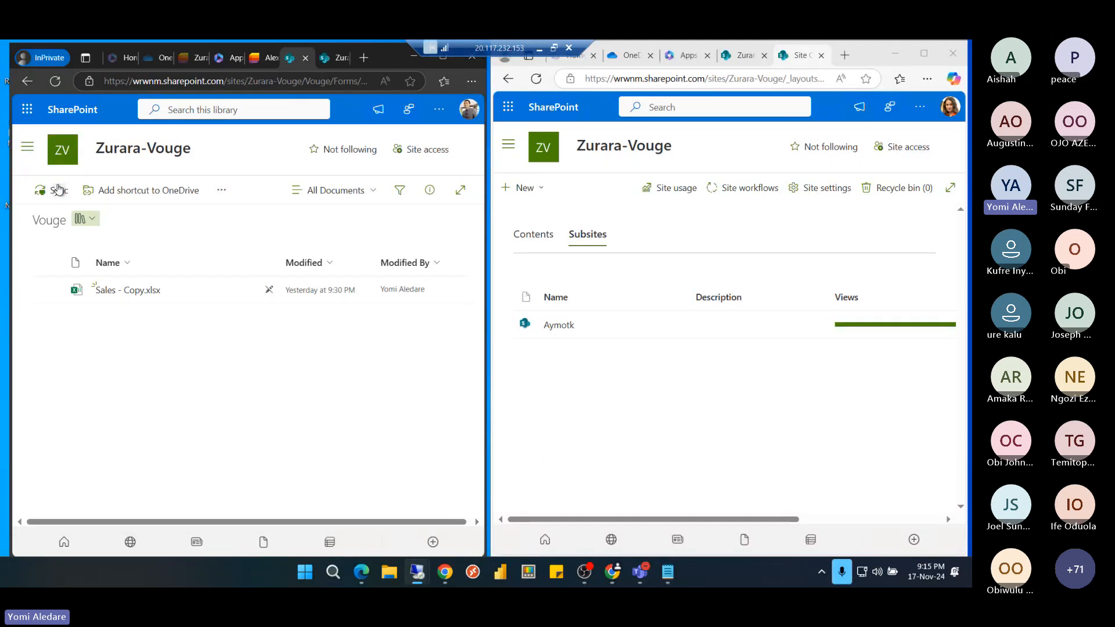
click(31, 150)
Add an Orders item 'Doors', assigned to the suggested person with Urgent set to Yes
click(47, 340)
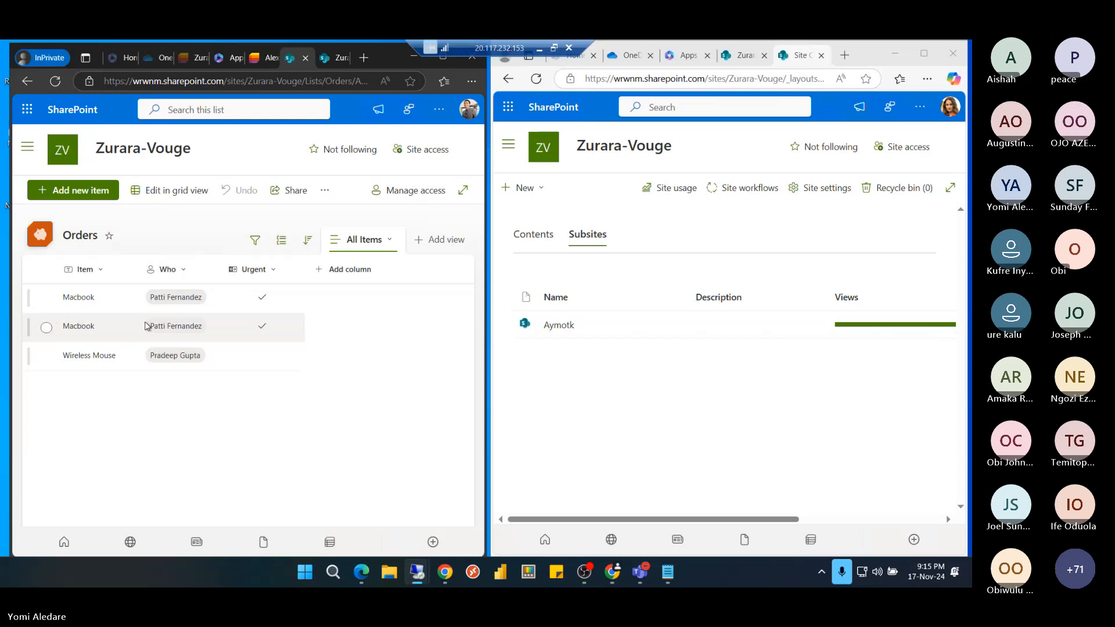
click(78, 193)
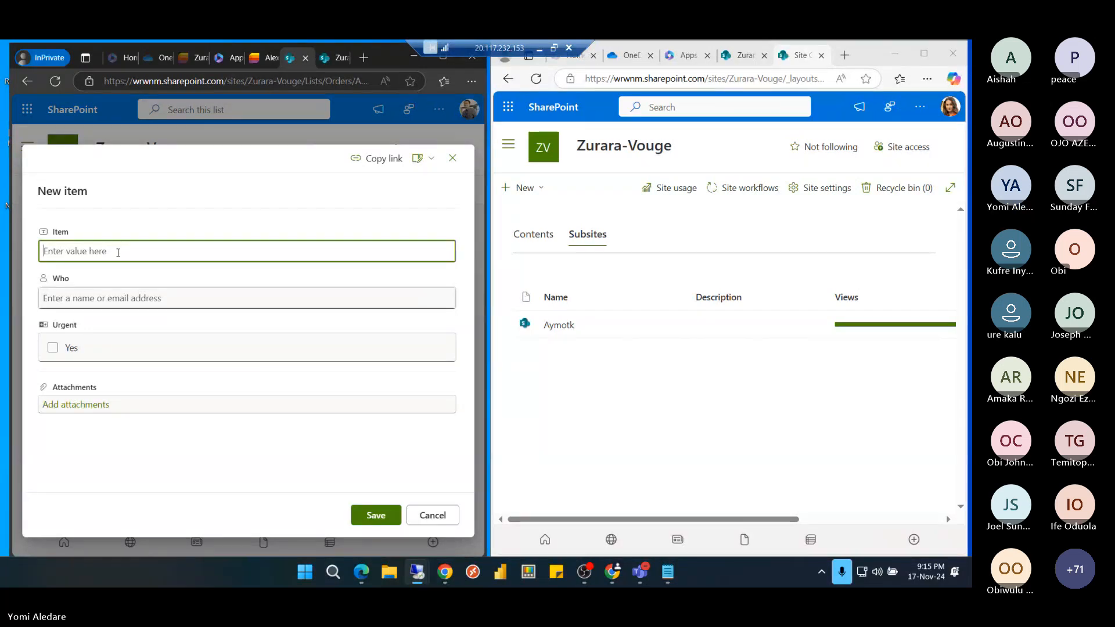
text(Doors)
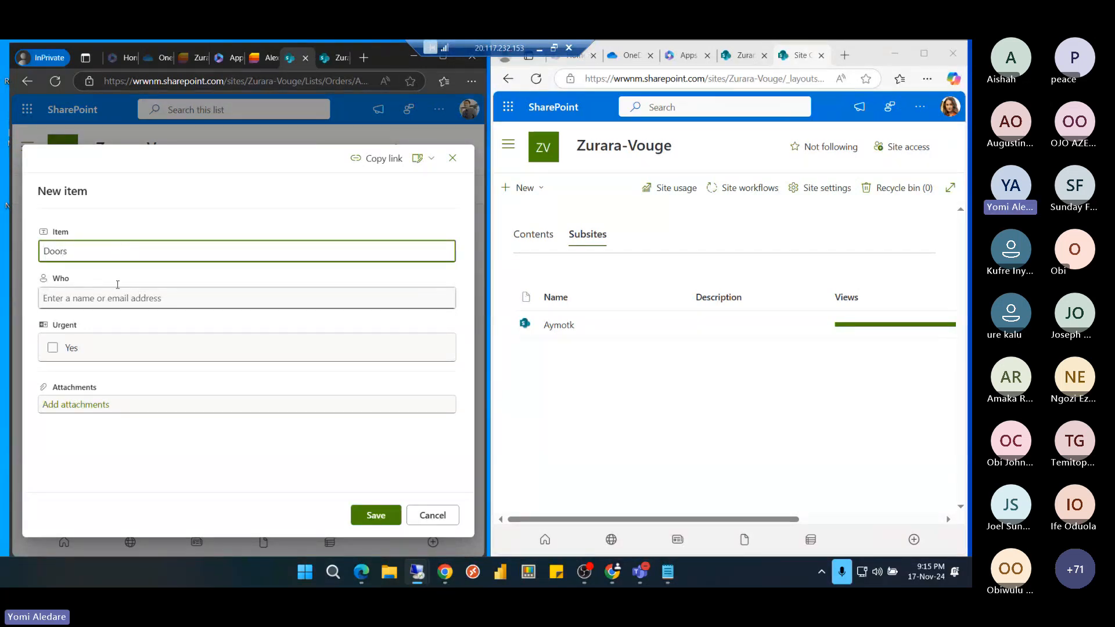
click(113, 299)
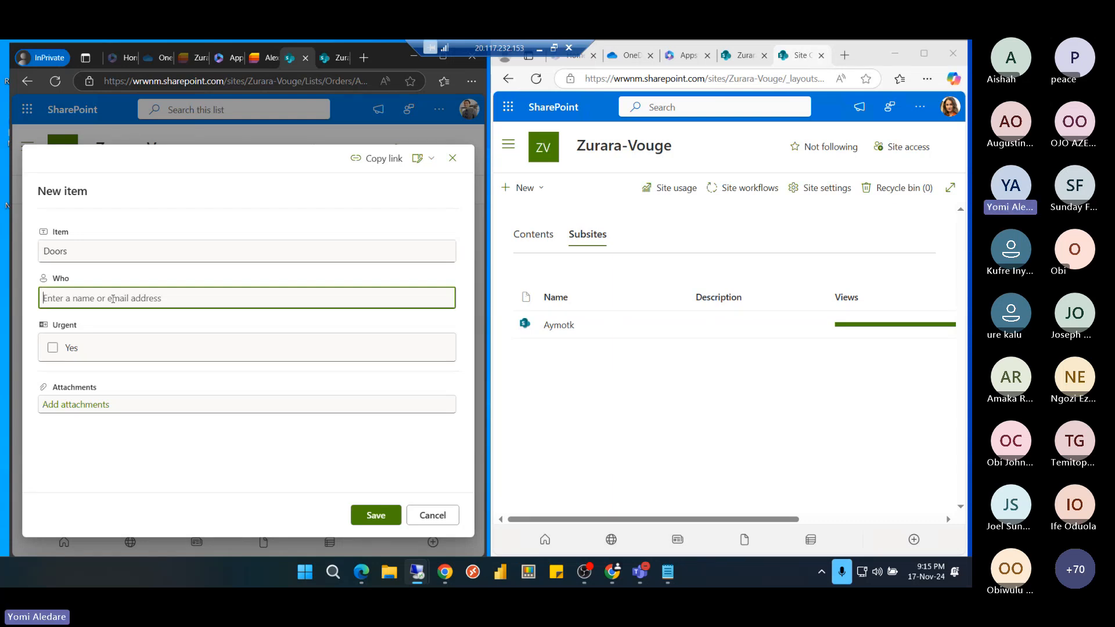
text(p)
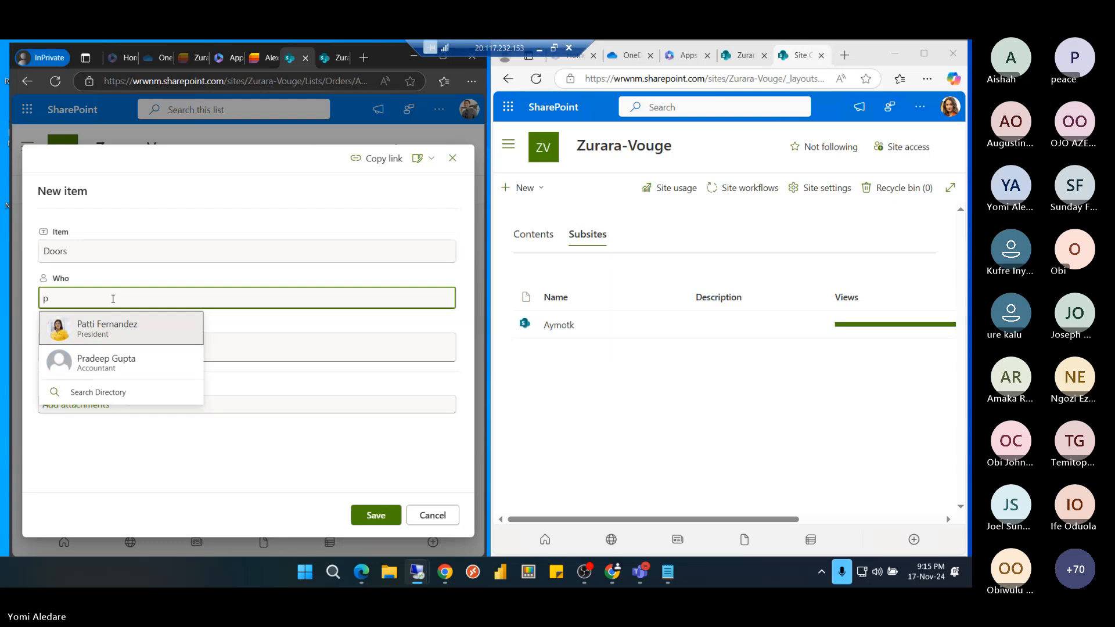
click(119, 366)
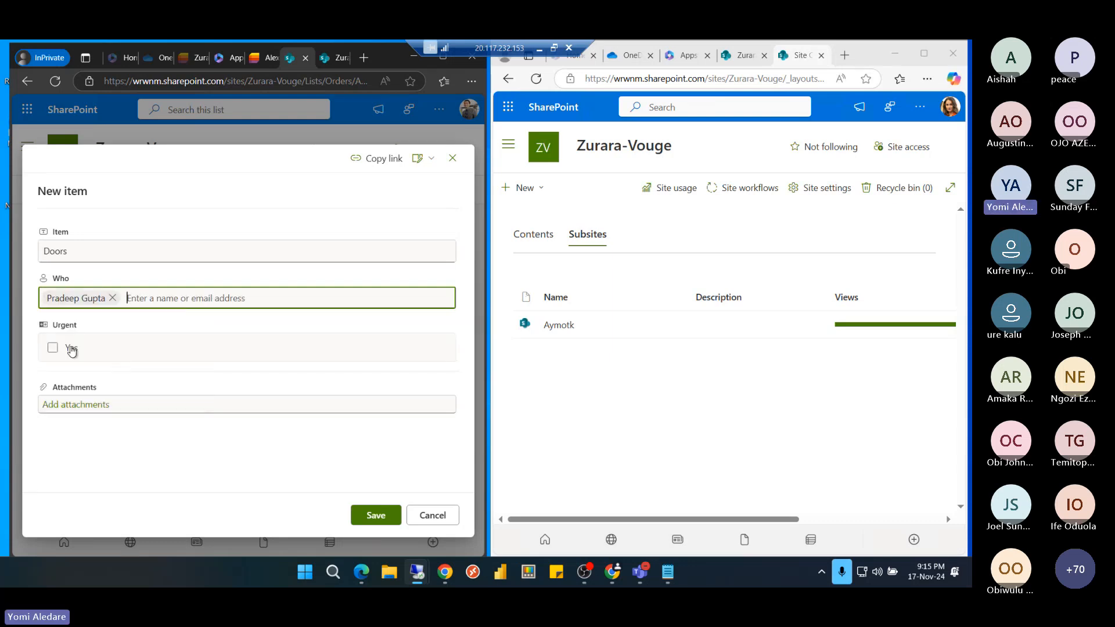
click(71, 349)
click(376, 515)
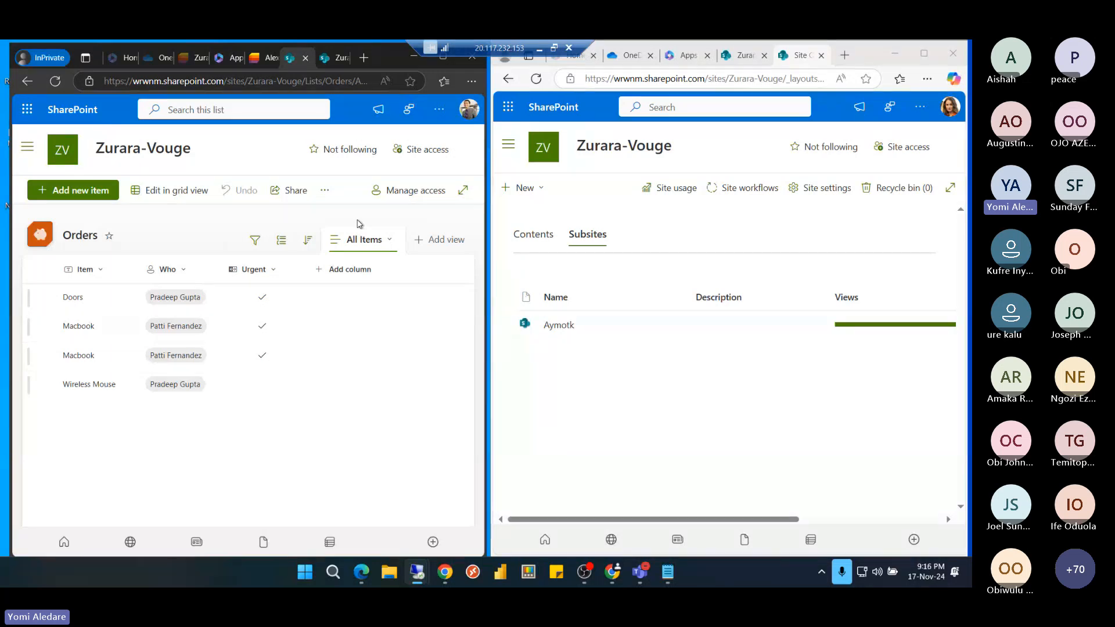
click(47, 298)
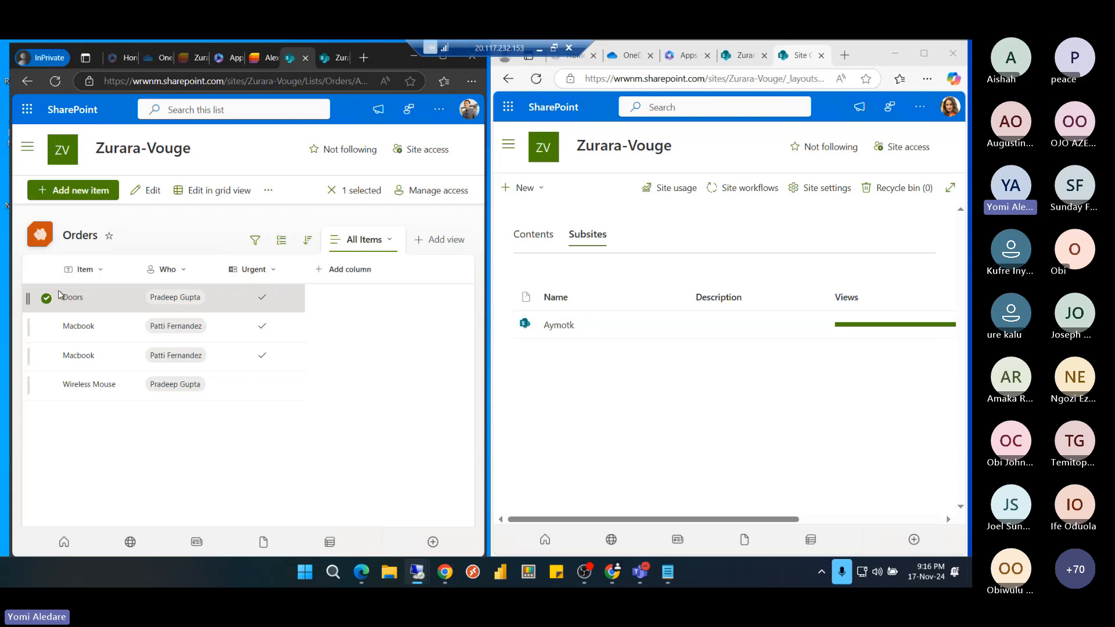
Check the Doors order's available actions in both remote browser windows
click(270, 191)
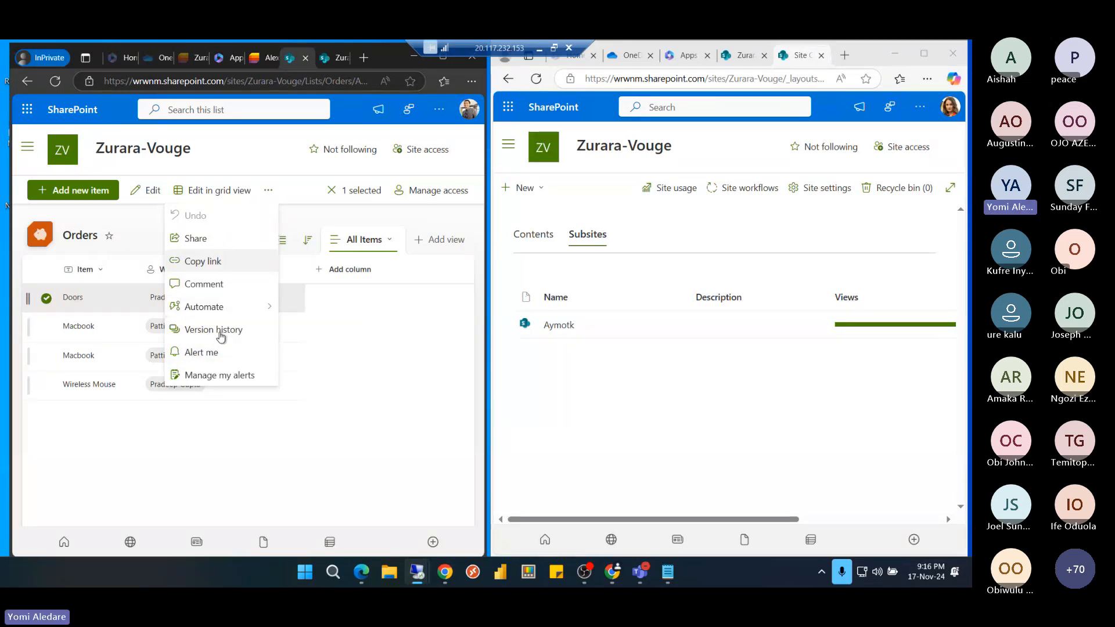
click(520, 148)
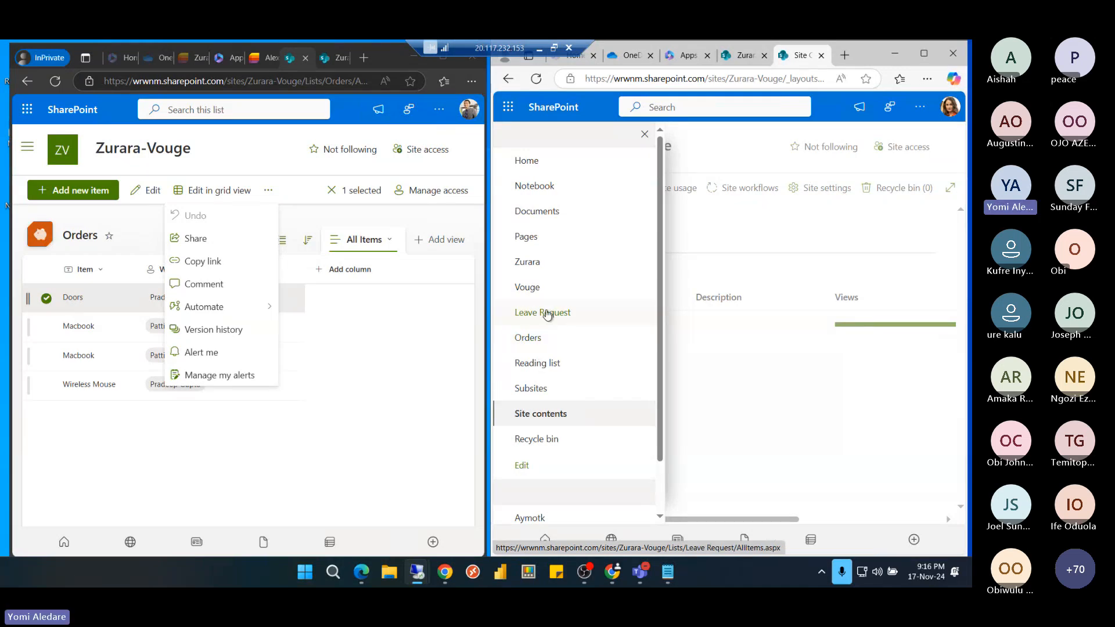
click(535, 339)
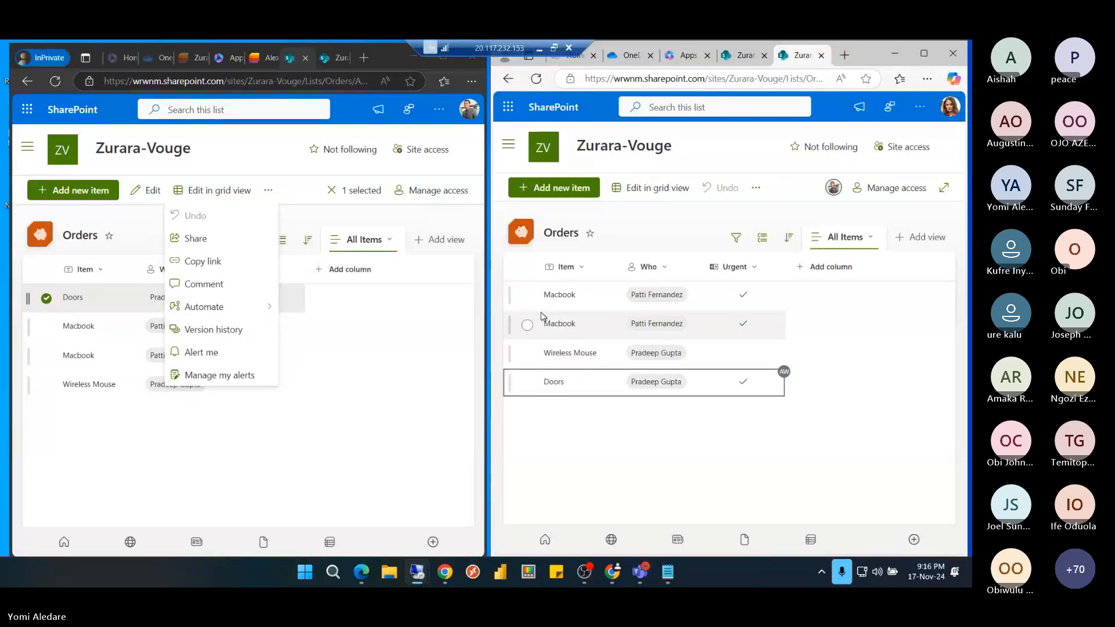
click(528, 383)
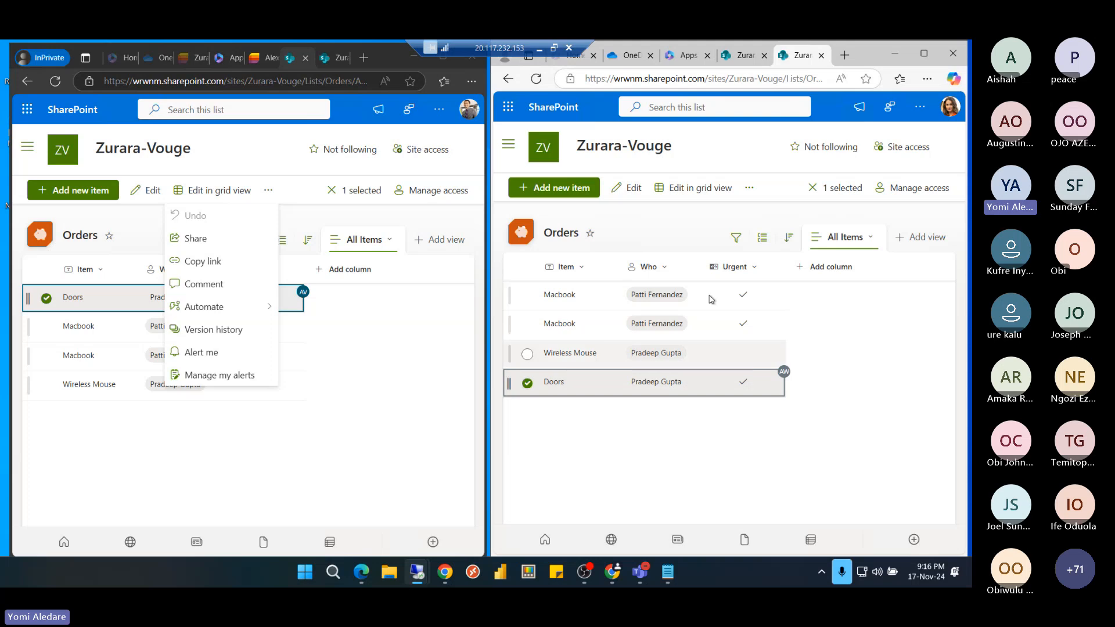
click(750, 191)
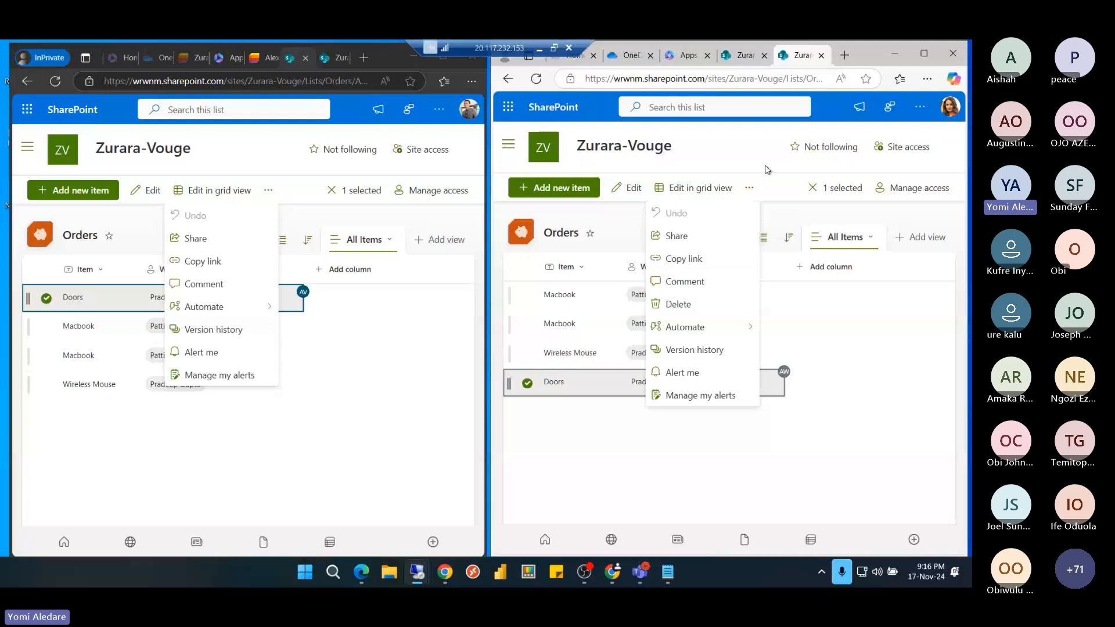
click(737, 152)
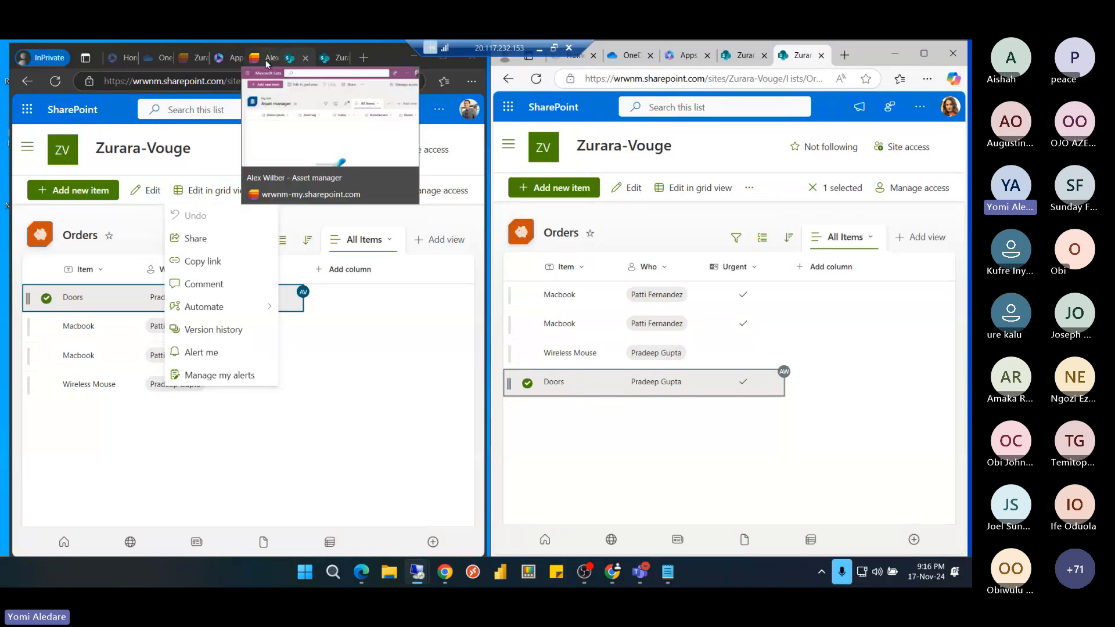
Close the extra SharePoint tabs in both windows and return to the local browser
click(196, 58)
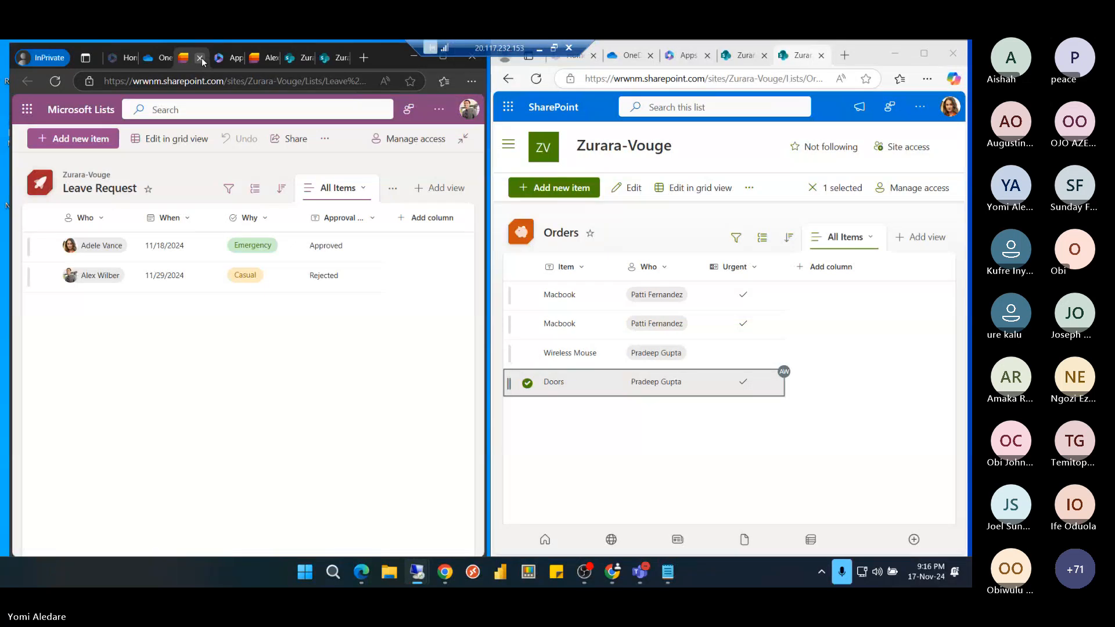
click(200, 58)
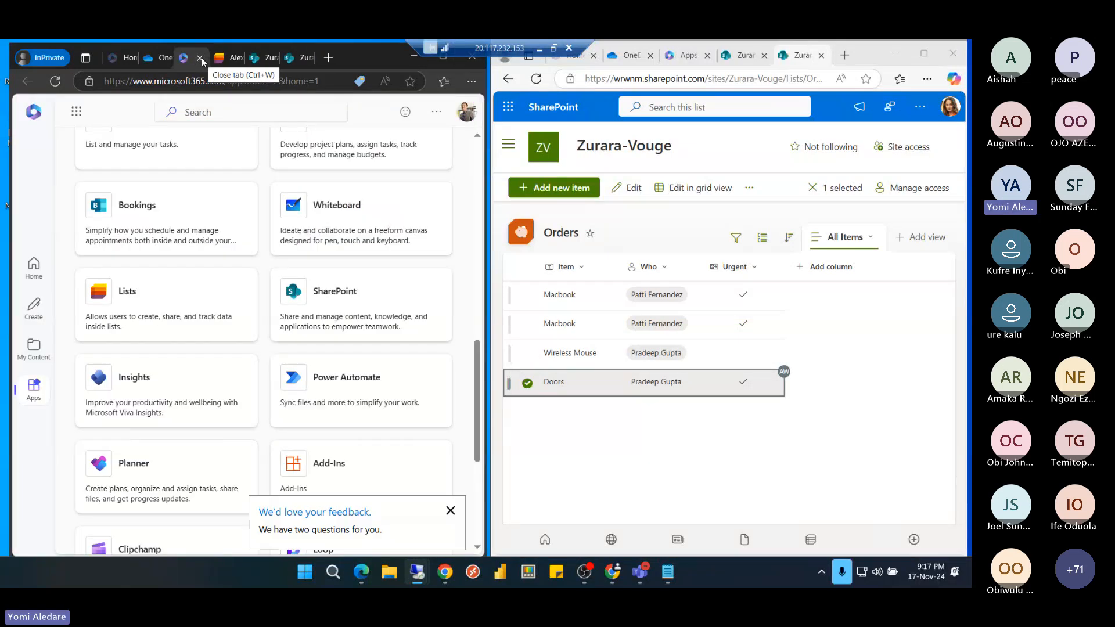
click(201, 58)
click(200, 58)
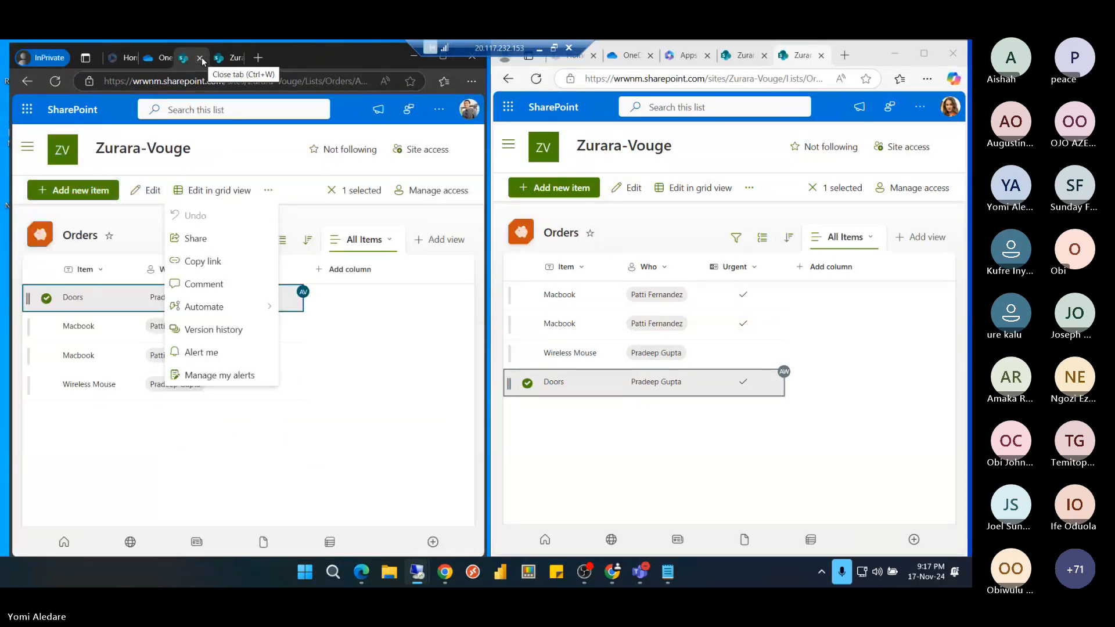
click(201, 58)
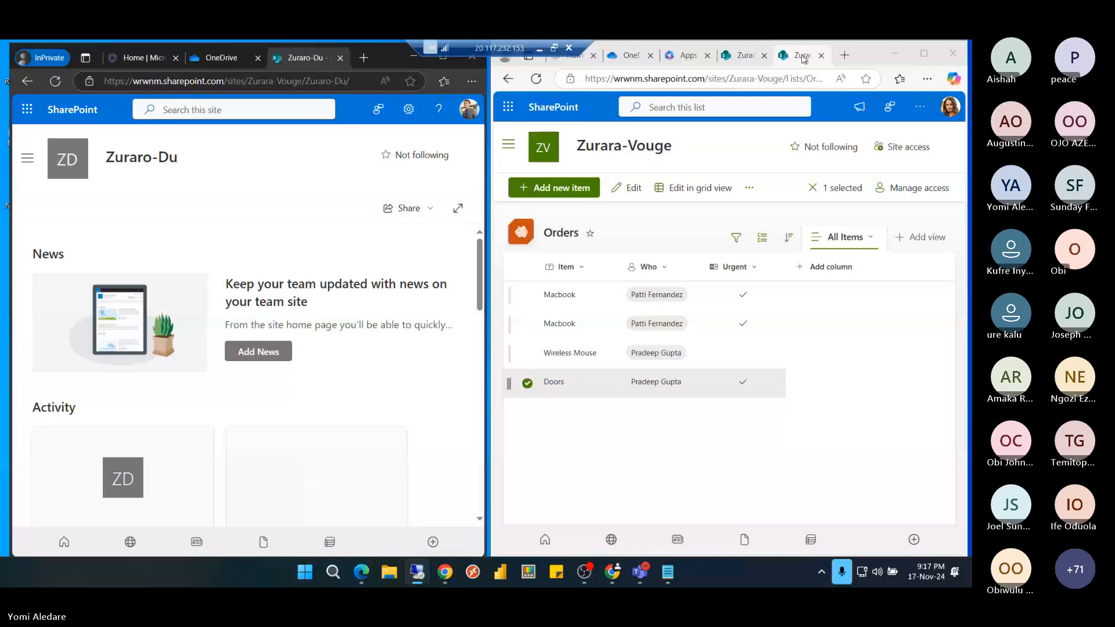
click(708, 56)
click(709, 56)
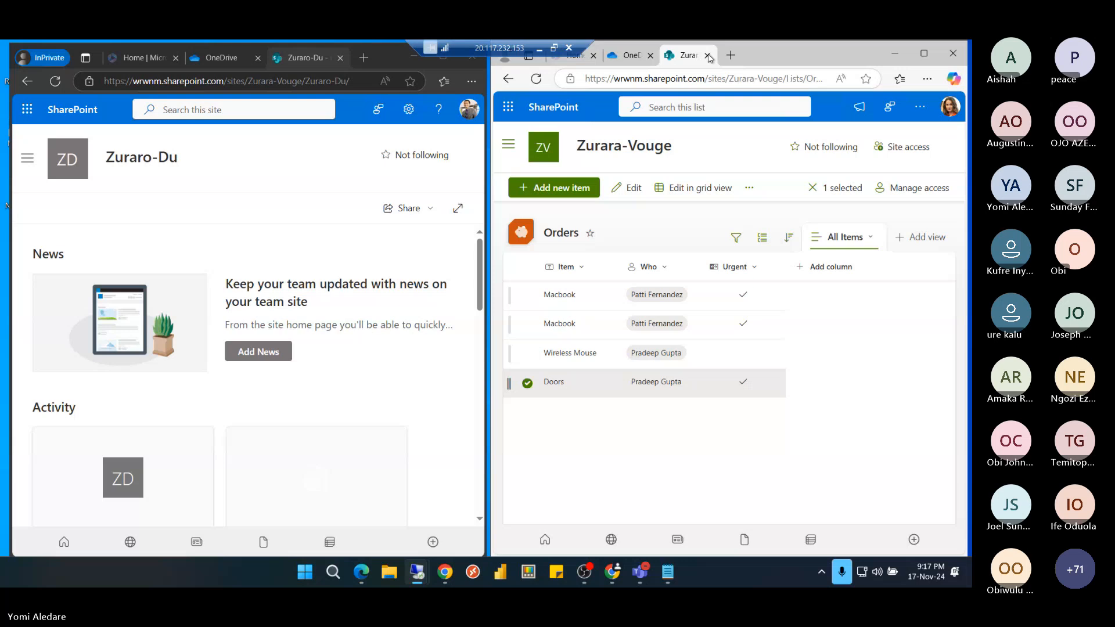
click(540, 49)
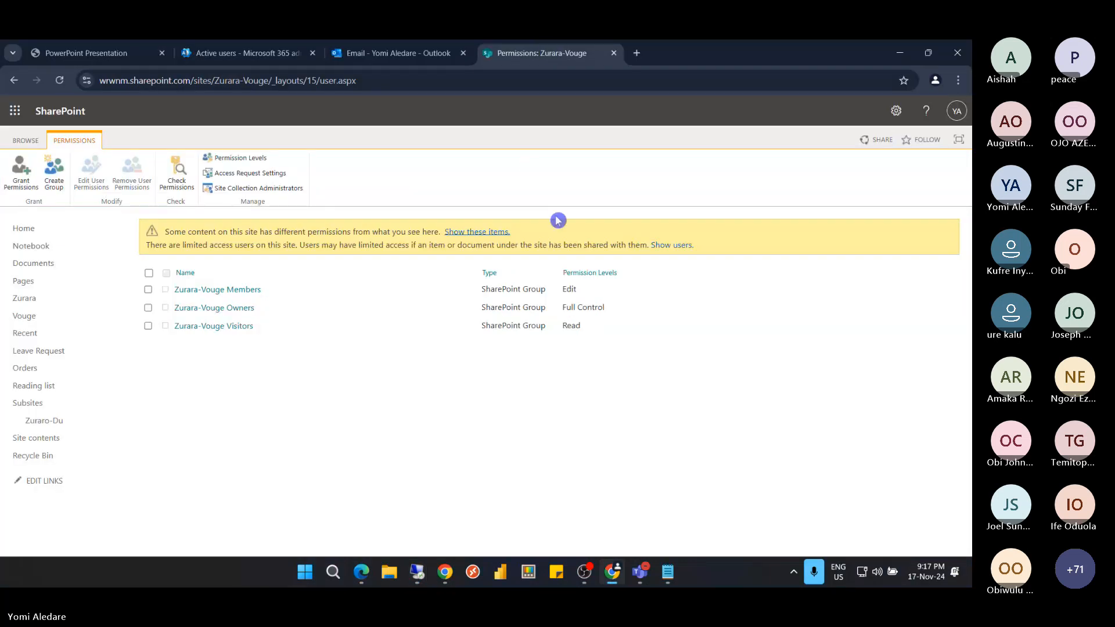
View slide 56, Module 6: Customizing Security, then return to the Active users page
click(96, 55)
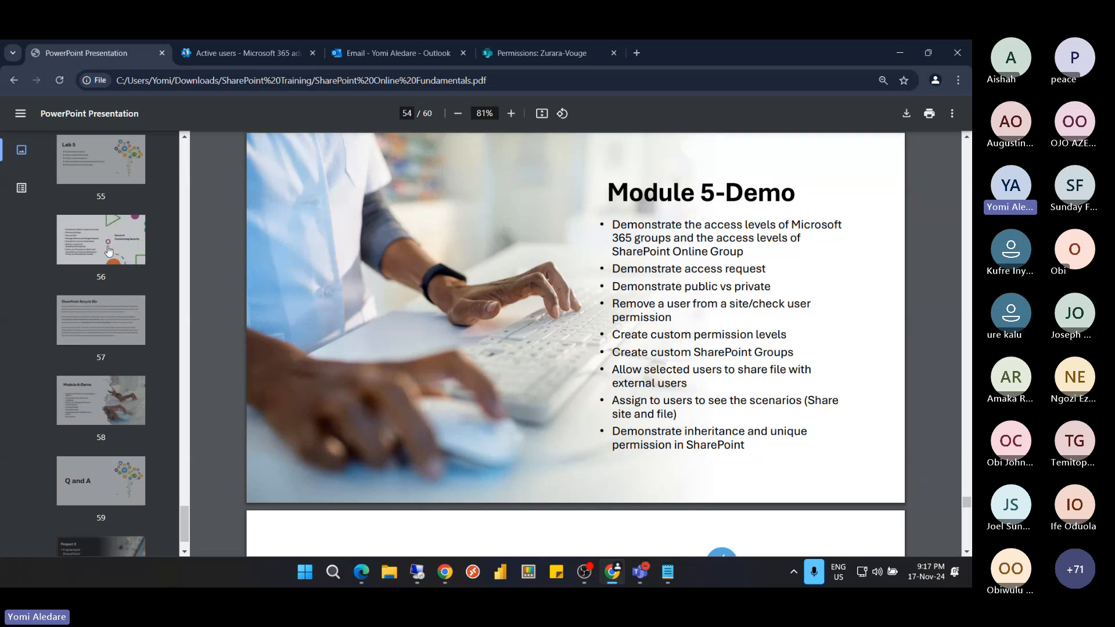
click(109, 251)
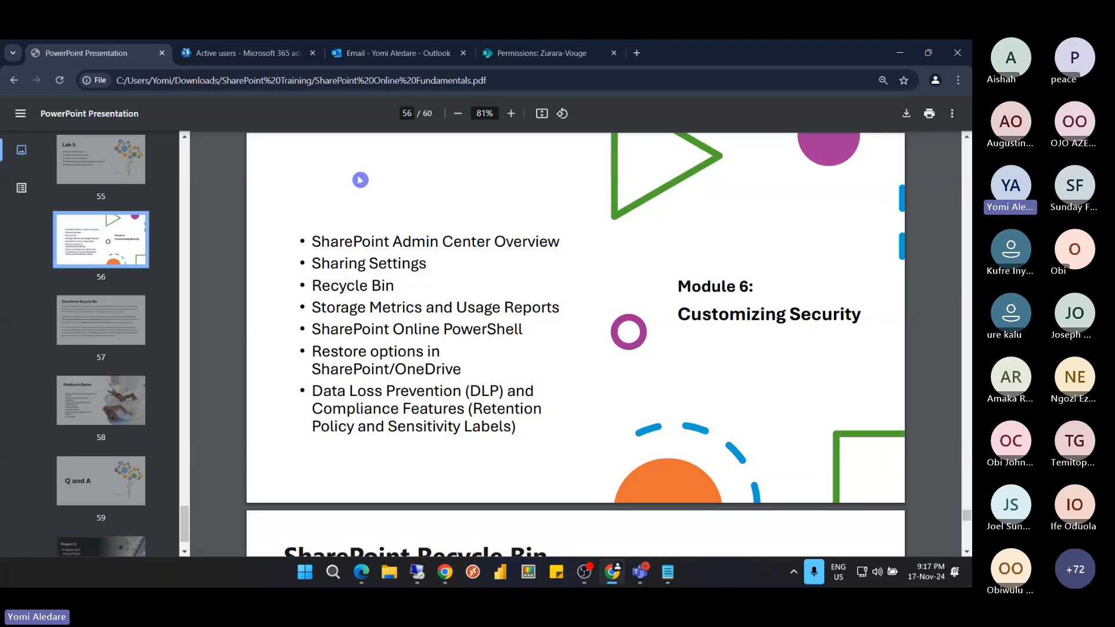
click(258, 53)
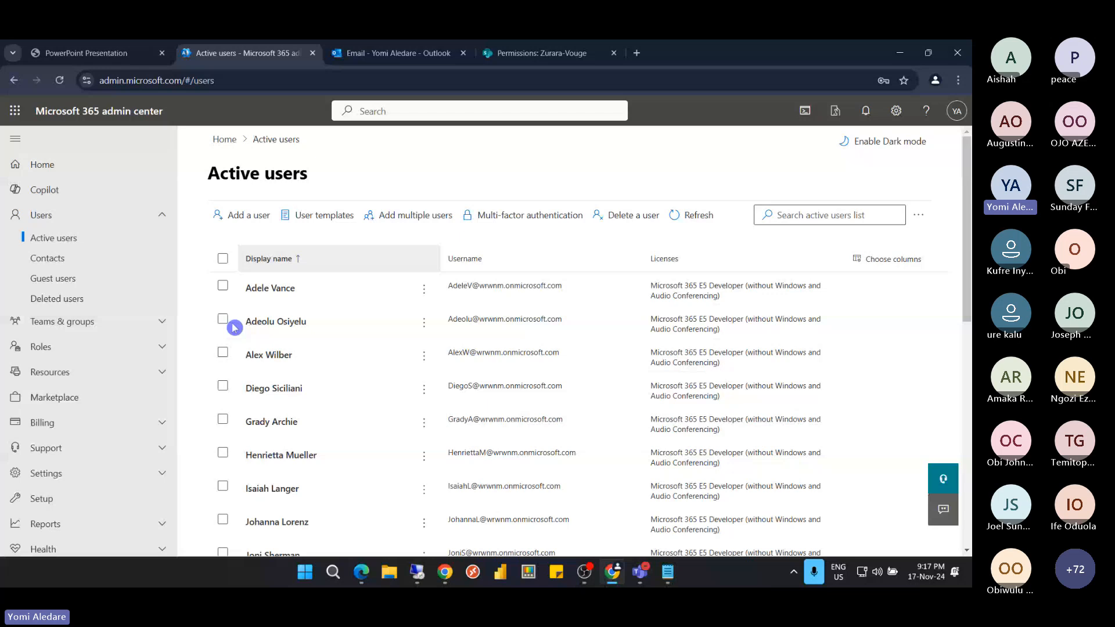
Launch the SharePoint admin center from the Admin centers section of the navigation
scroll(103, 394, down, 5)
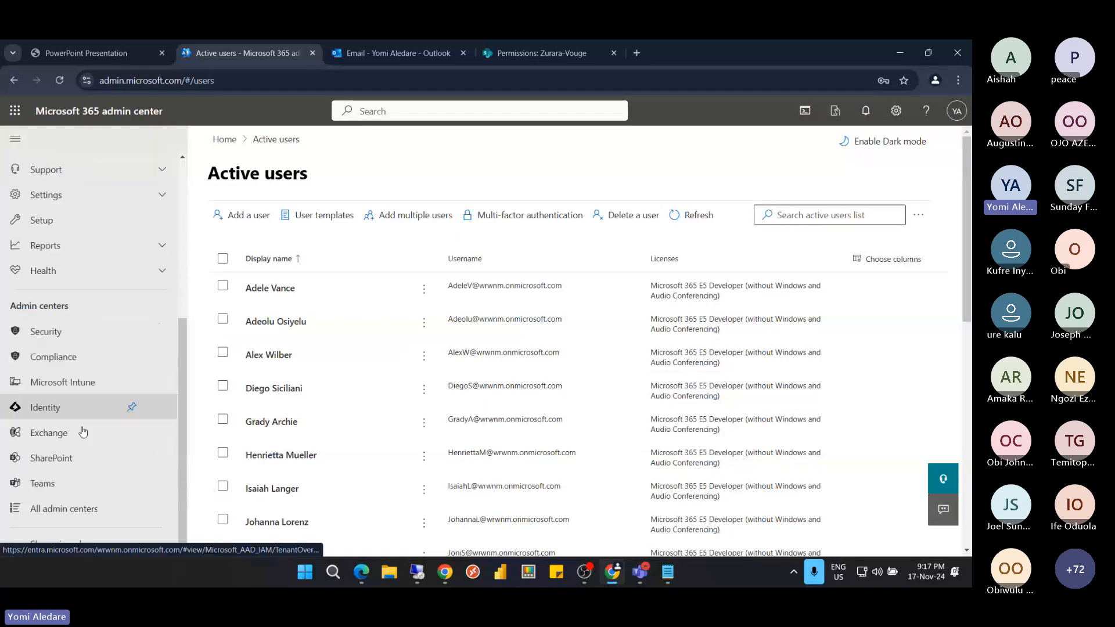
click(72, 462)
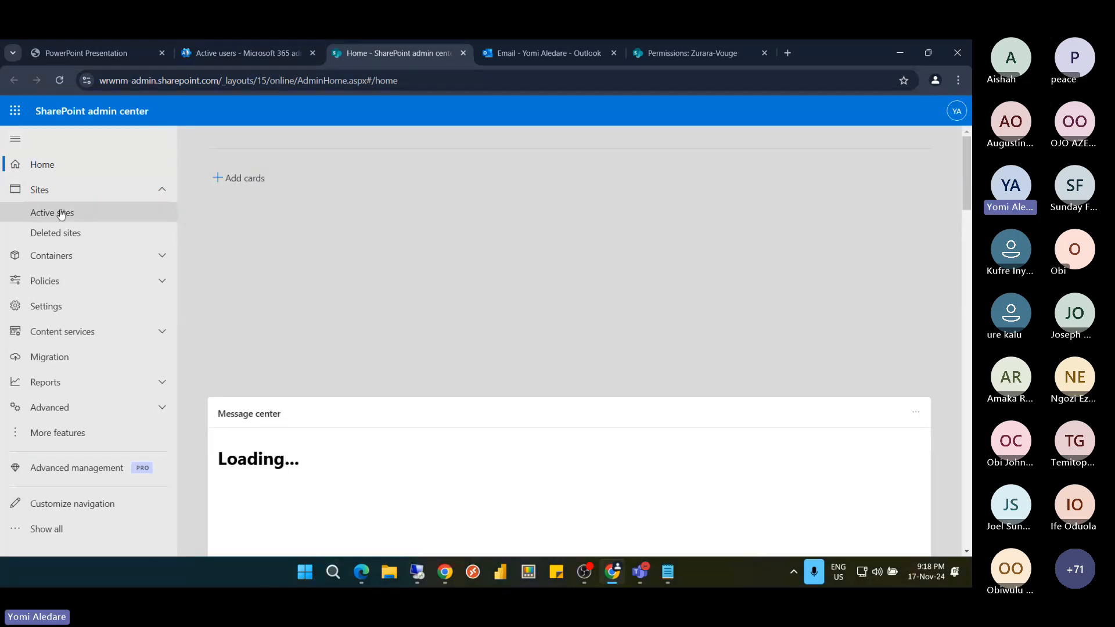
Open Zurara-Vouge's details from Active sites and review its visitors, members, owners and admins
click(85, 216)
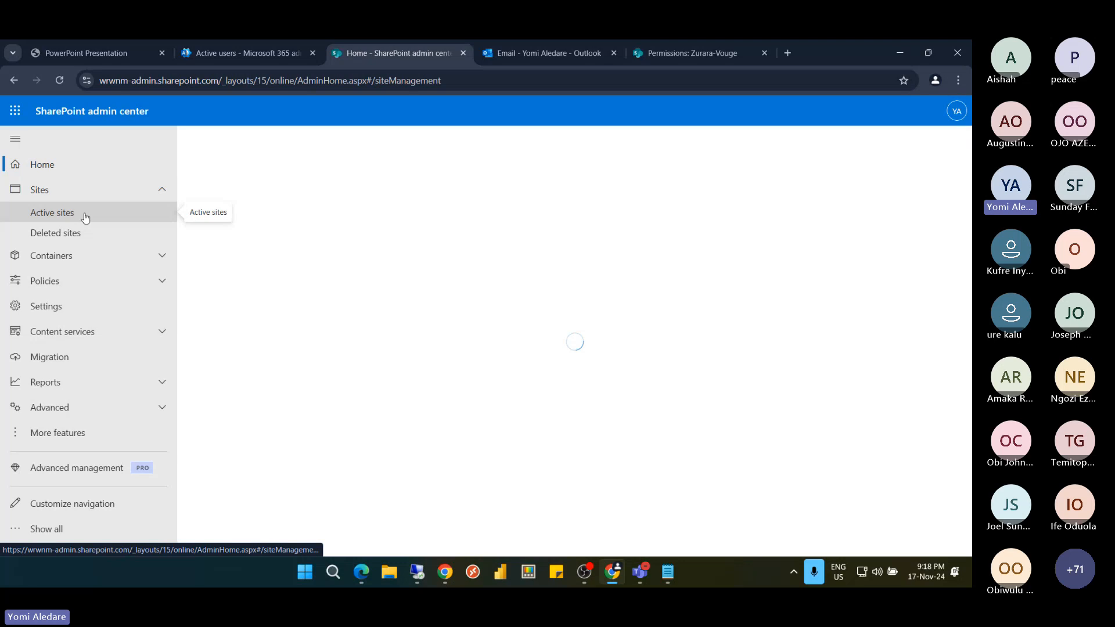
click(87, 216)
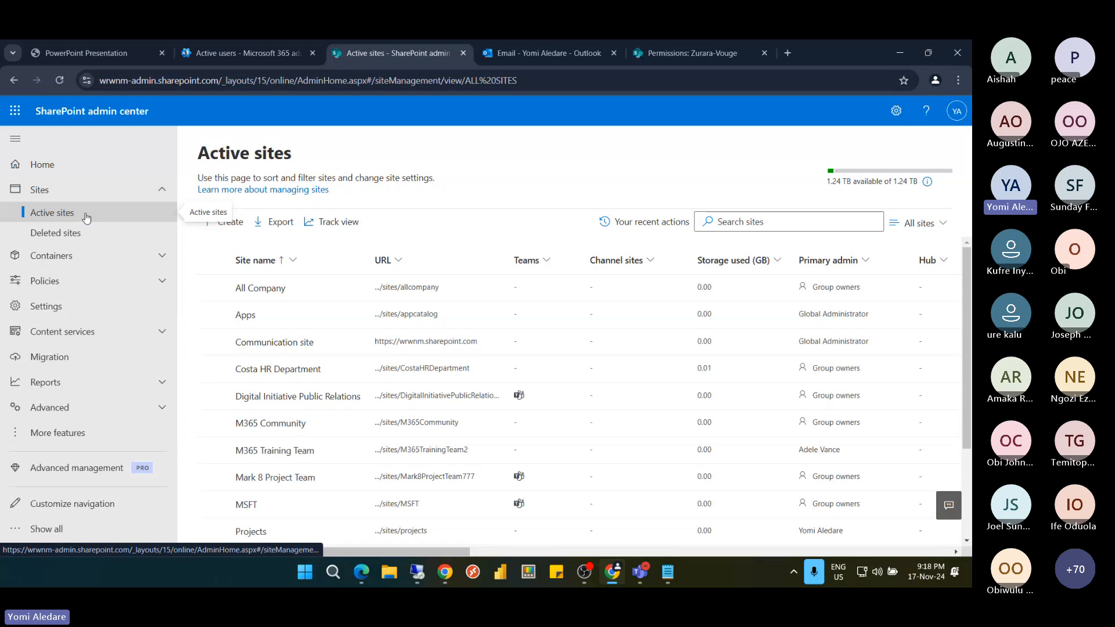
scroll(292, 298, down, 1)
scroll(292, 298, down, 1)
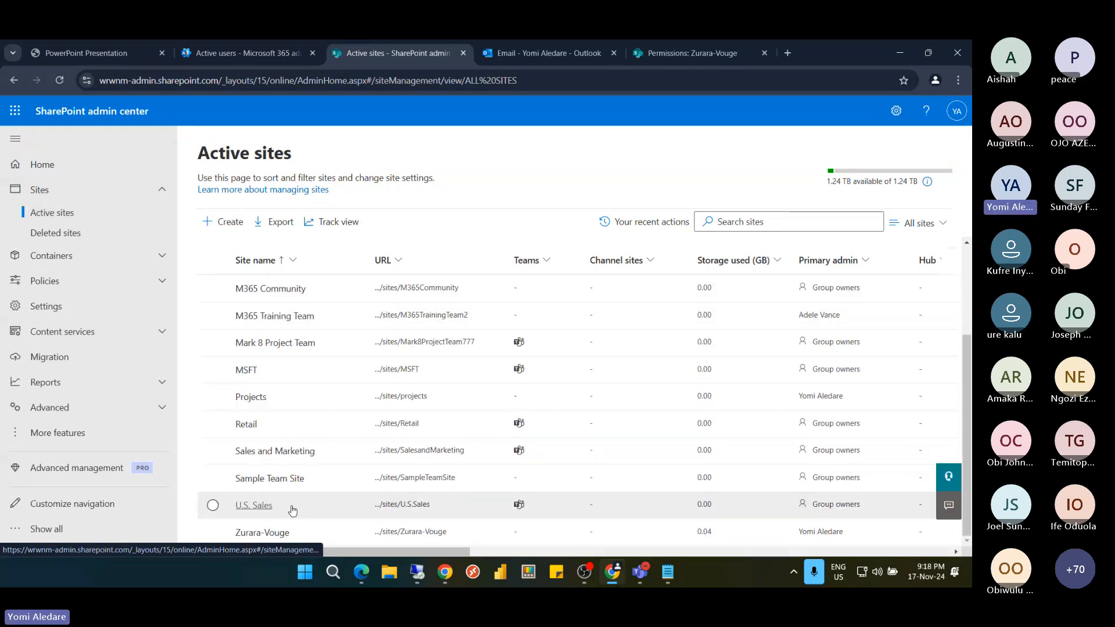
click(255, 533)
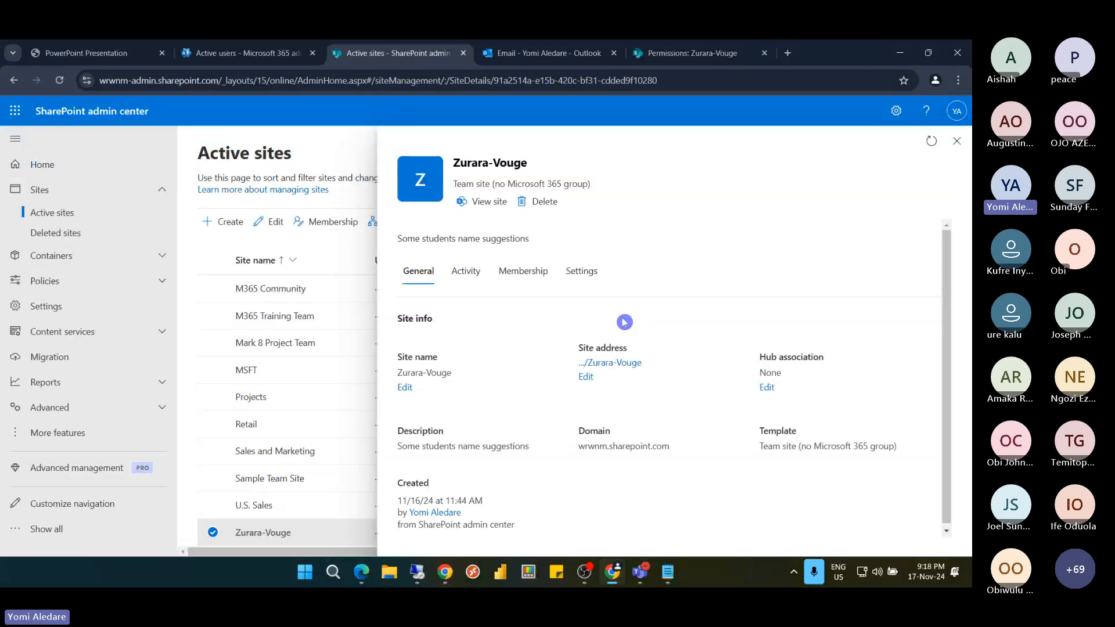
click(523, 272)
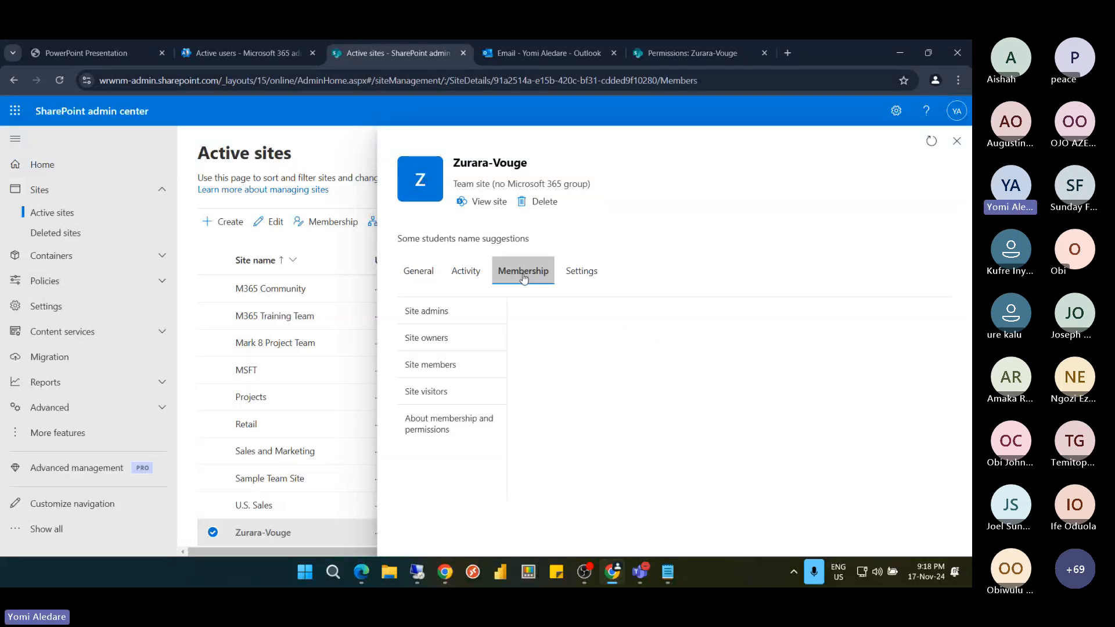
click(463, 399)
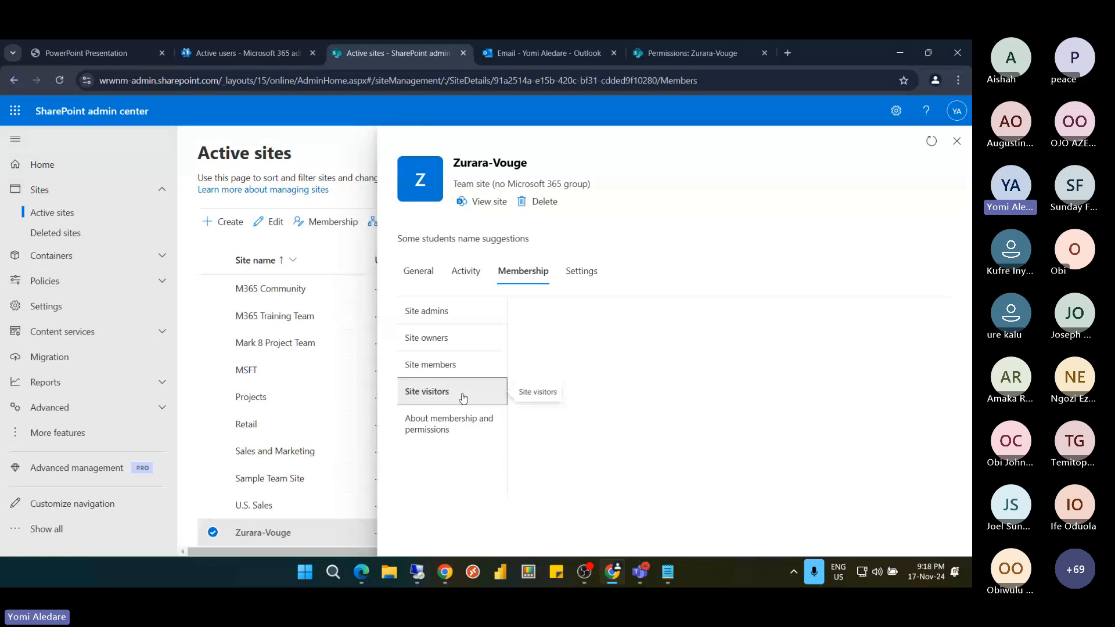
click(457, 365)
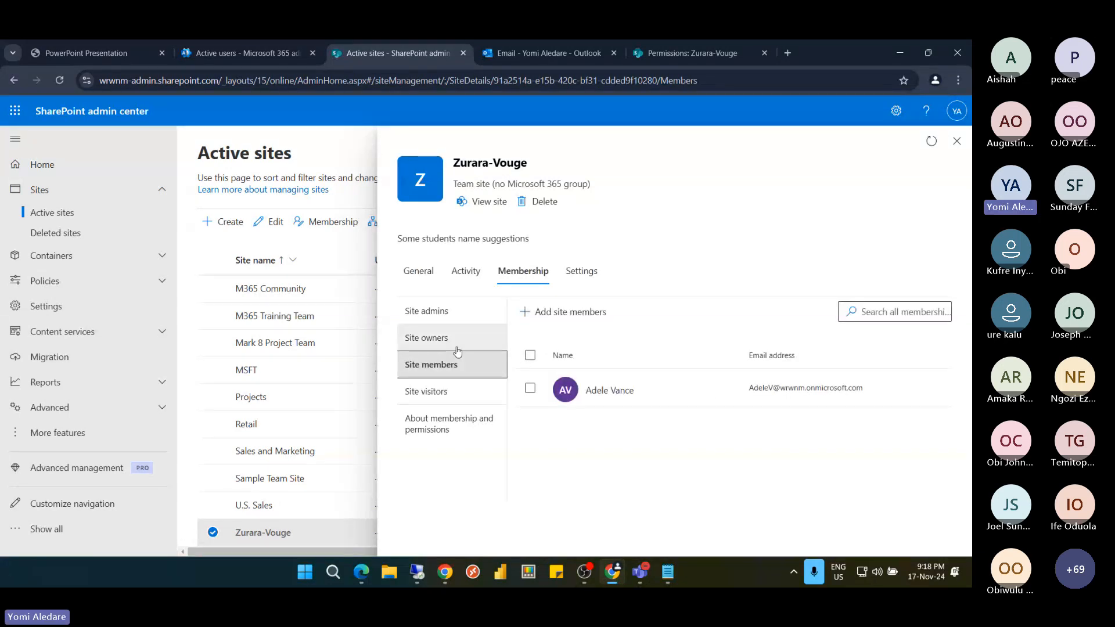
click(456, 339)
click(456, 314)
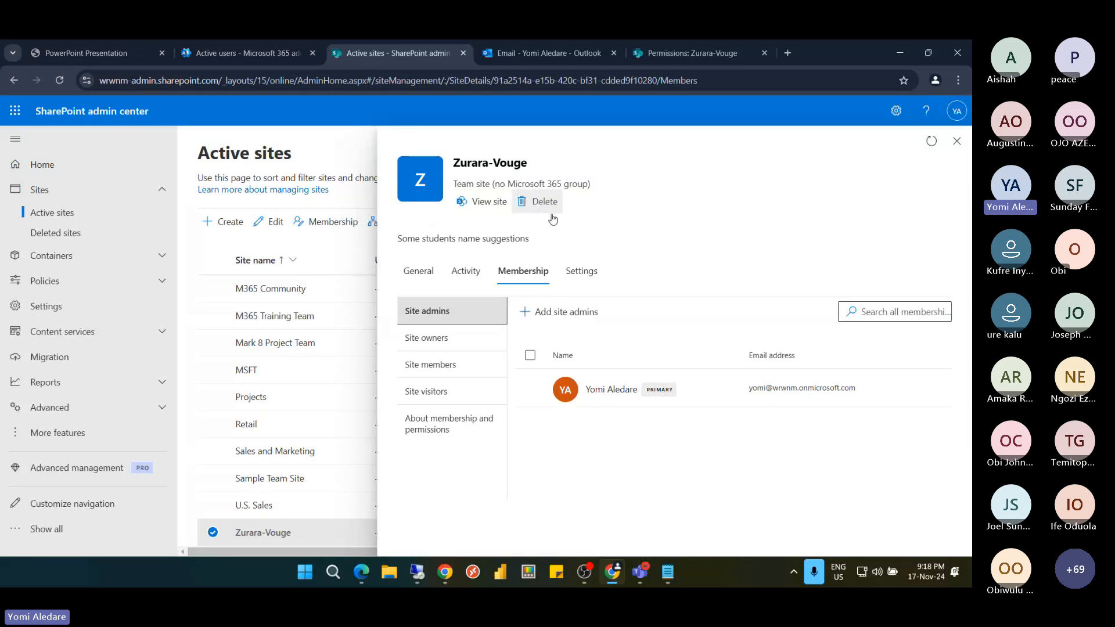
Check Zurara-Vouge's external file sharing, leaving it at Anyone, and close the details panel
click(580, 272)
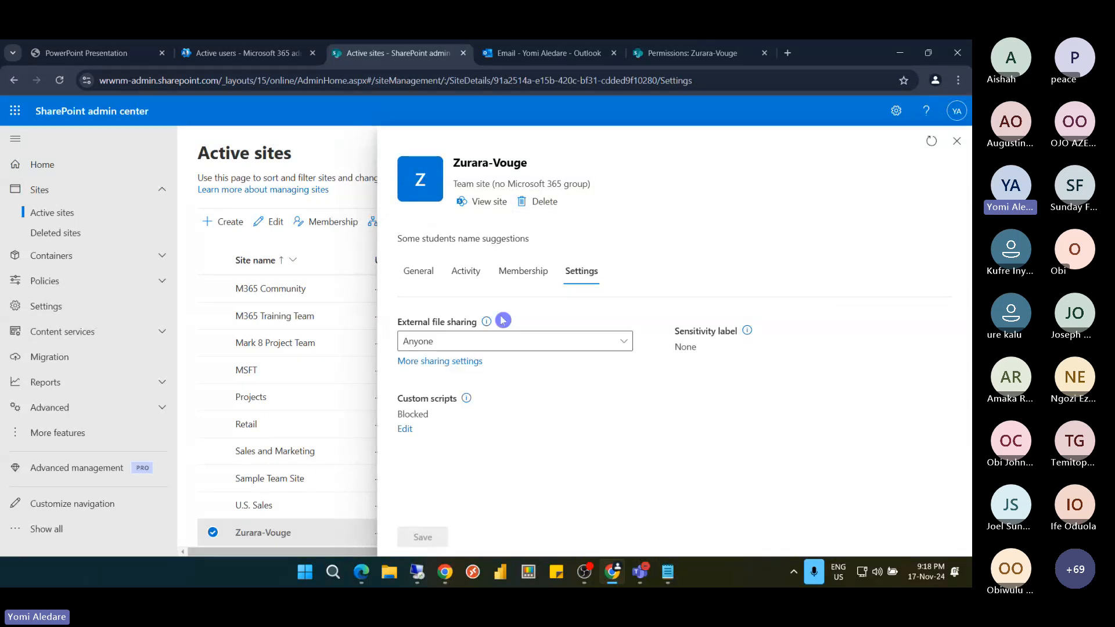
click(497, 346)
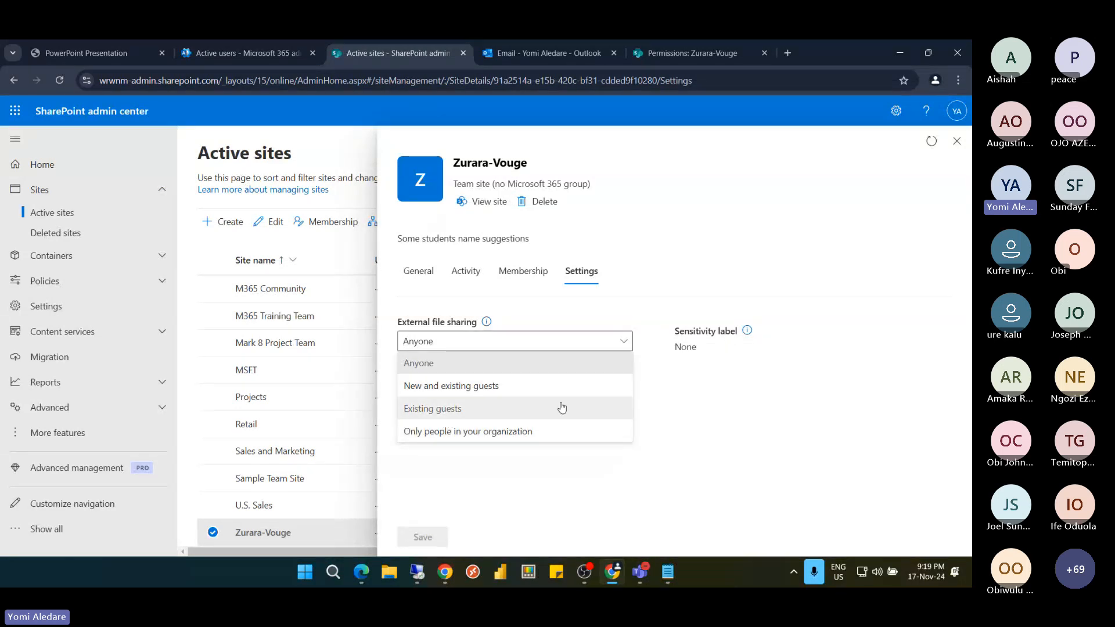
click(660, 292)
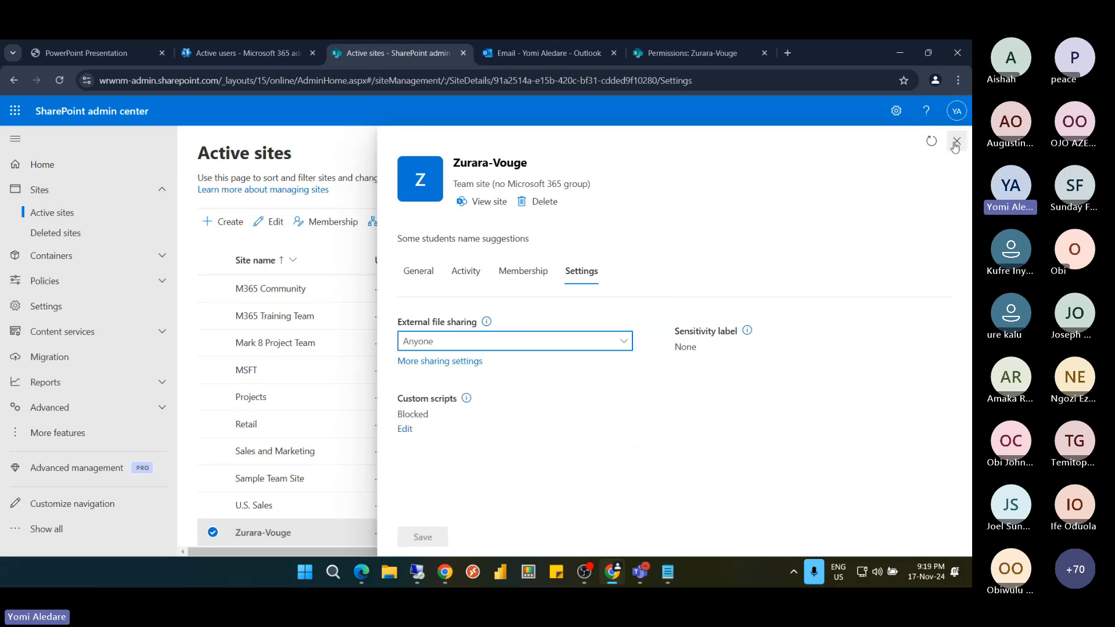
click(956, 142)
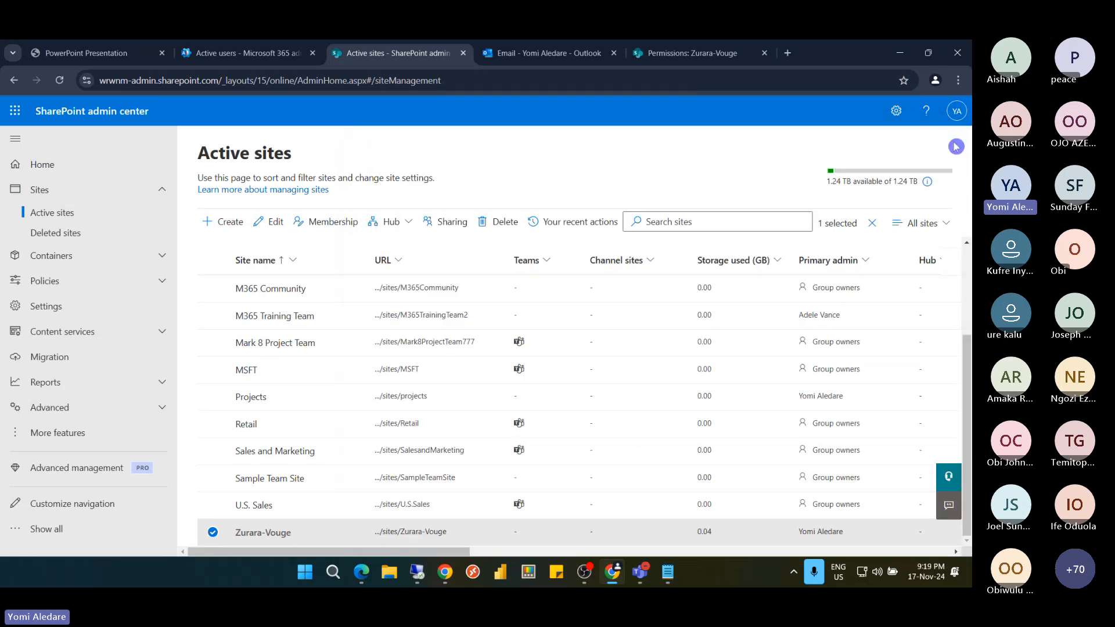
Show the Deleted sites list, select the M365 Training Team site (0.01 GB), and expand Policies
click(80, 238)
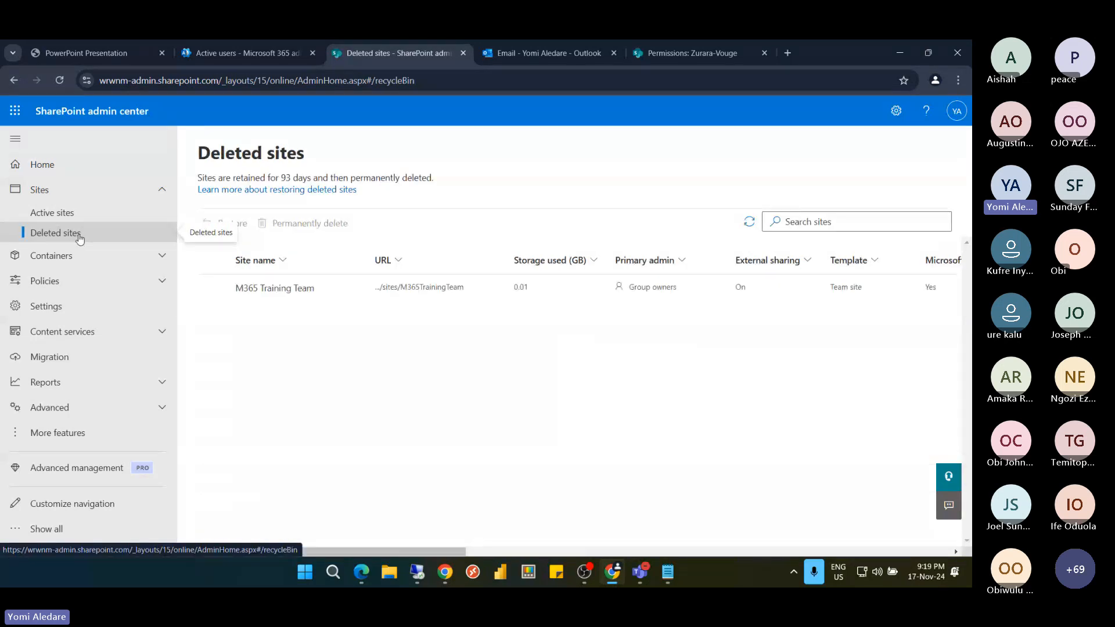
click(214, 288)
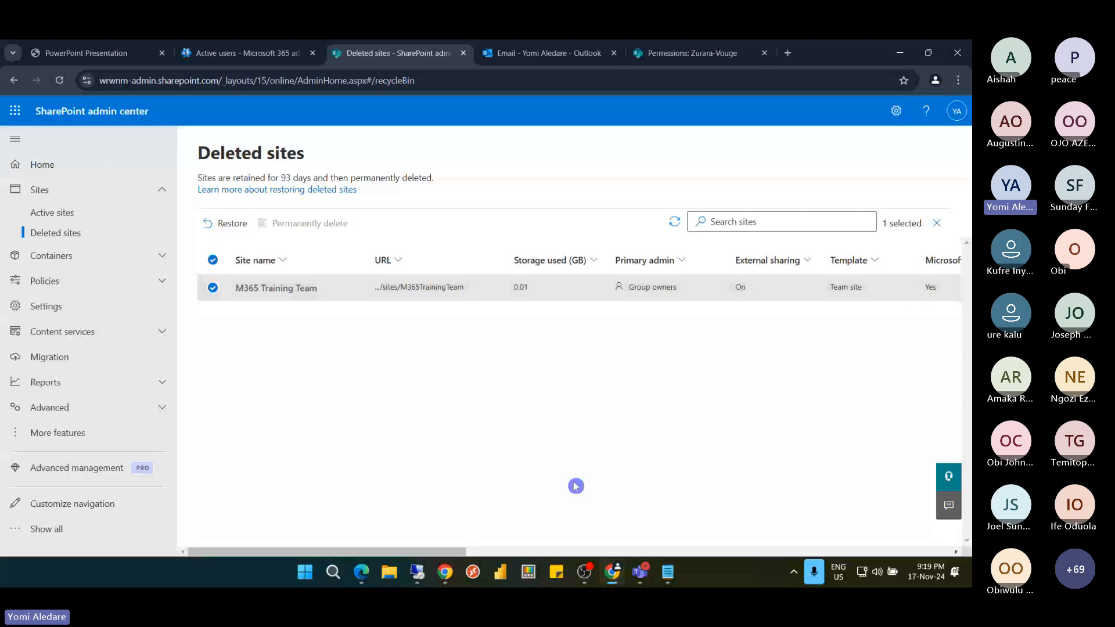
drag(458, 544, 500, 546)
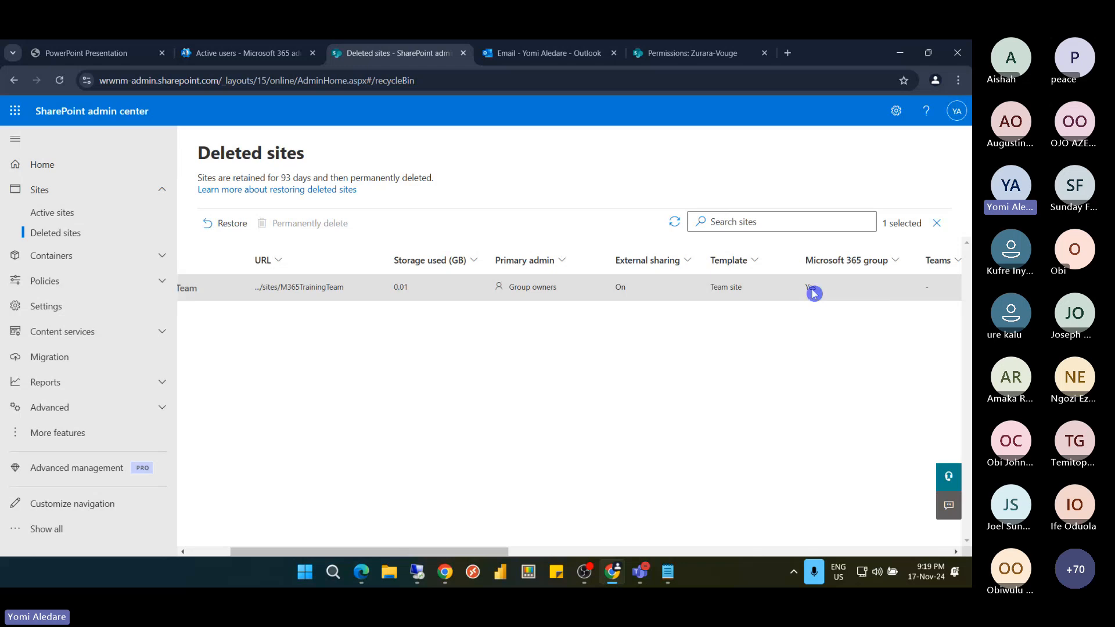
drag(233, 552, 192, 551)
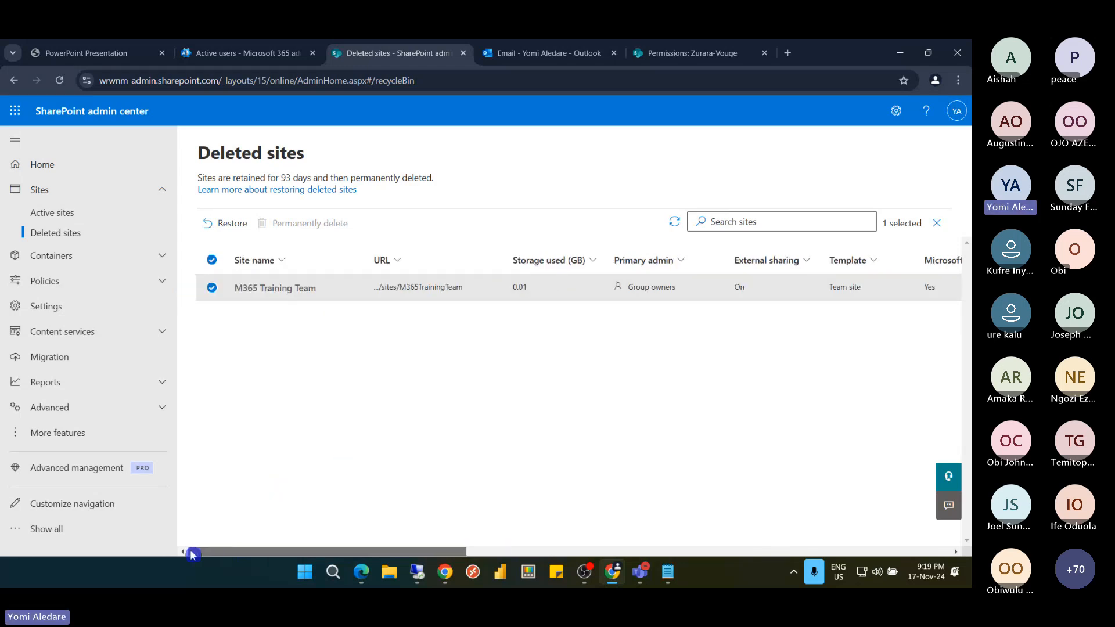
click(82, 282)
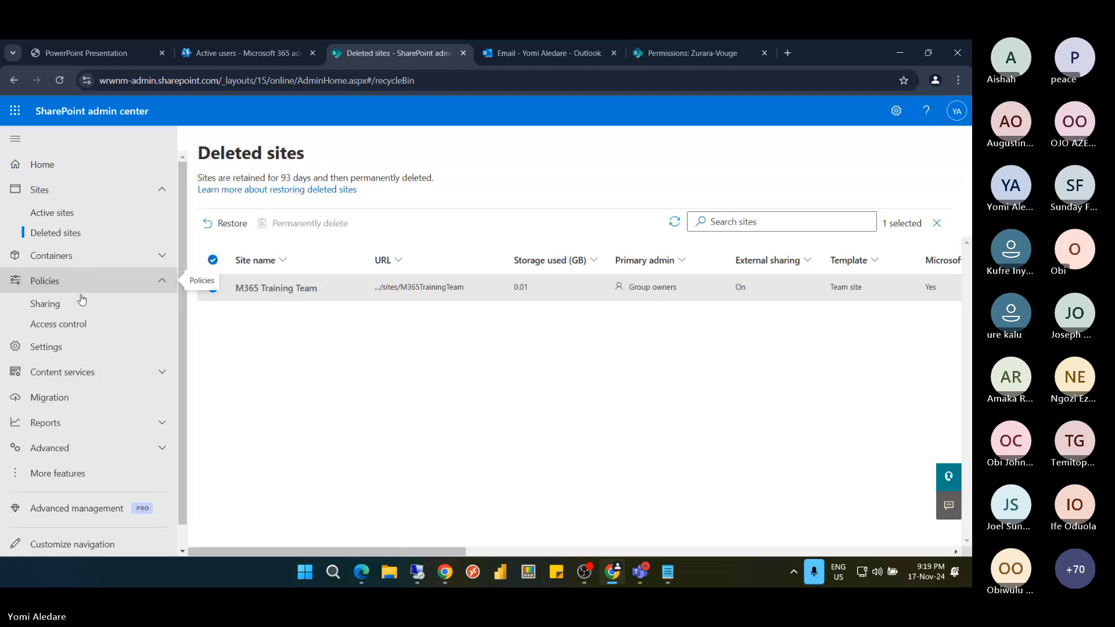
Lower the SharePoint external sharing slider to 'Only people in your organization' and save
click(105, 309)
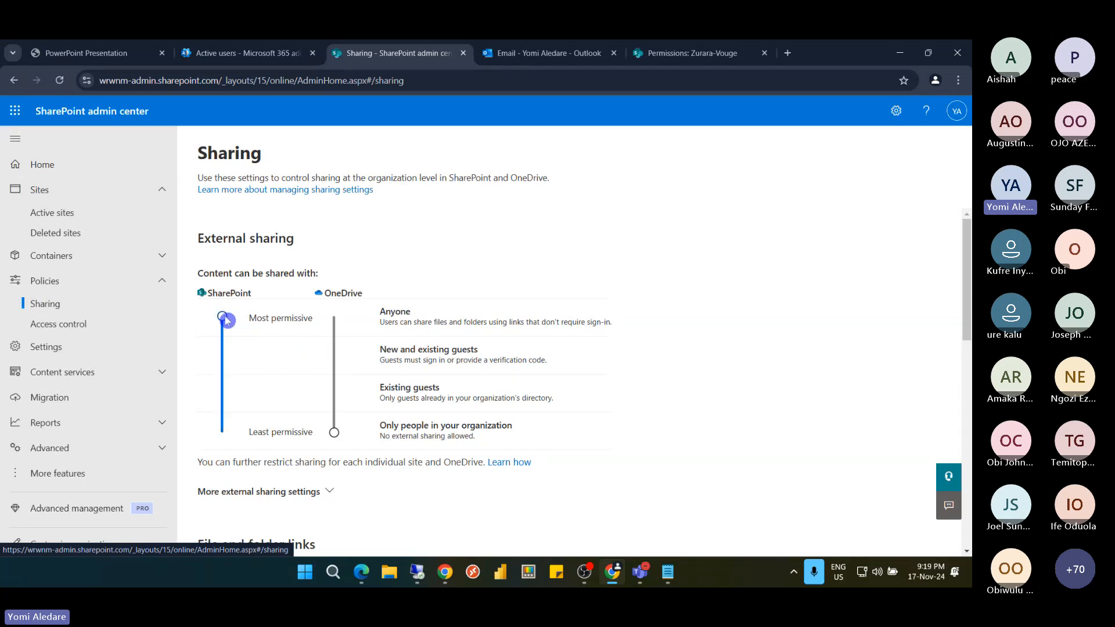
drag(226, 320, 228, 376)
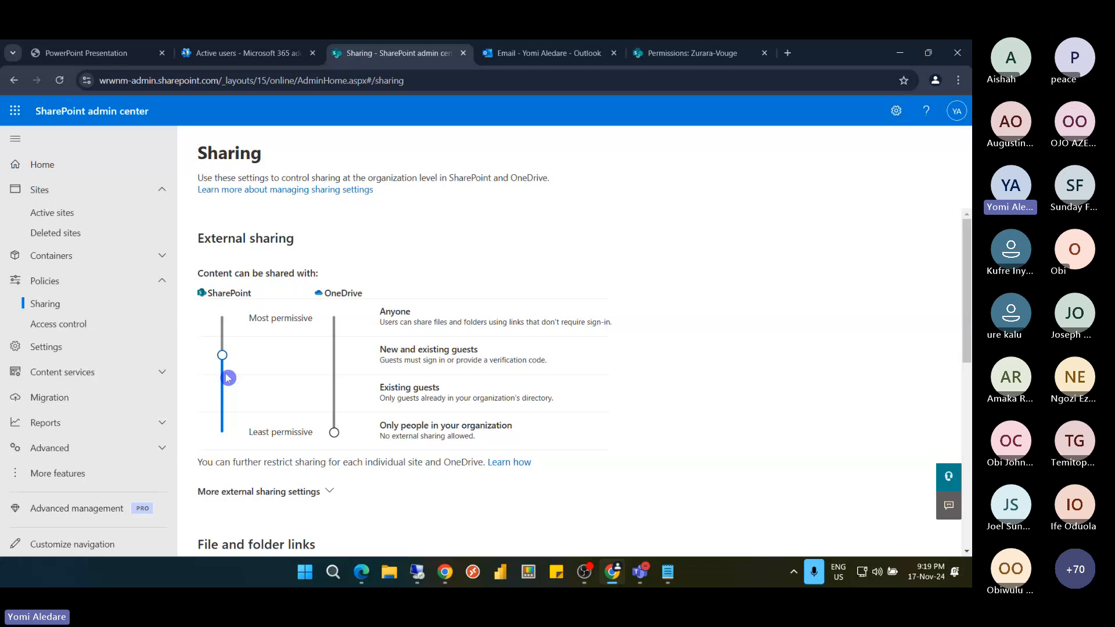
drag(226, 363, 221, 438)
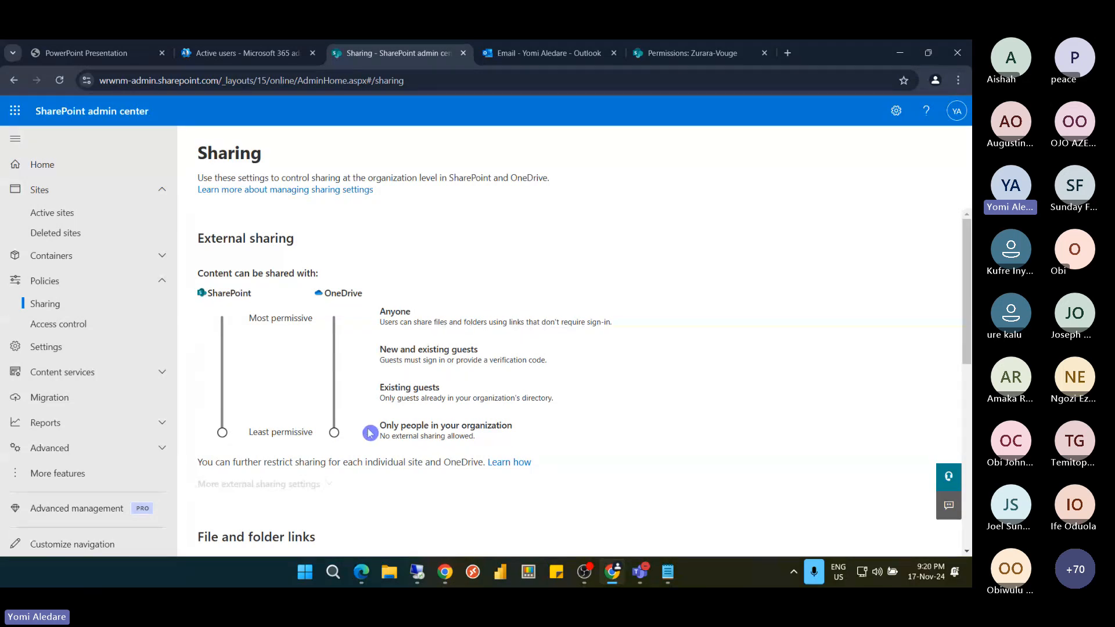
scroll(283, 406, down, 4)
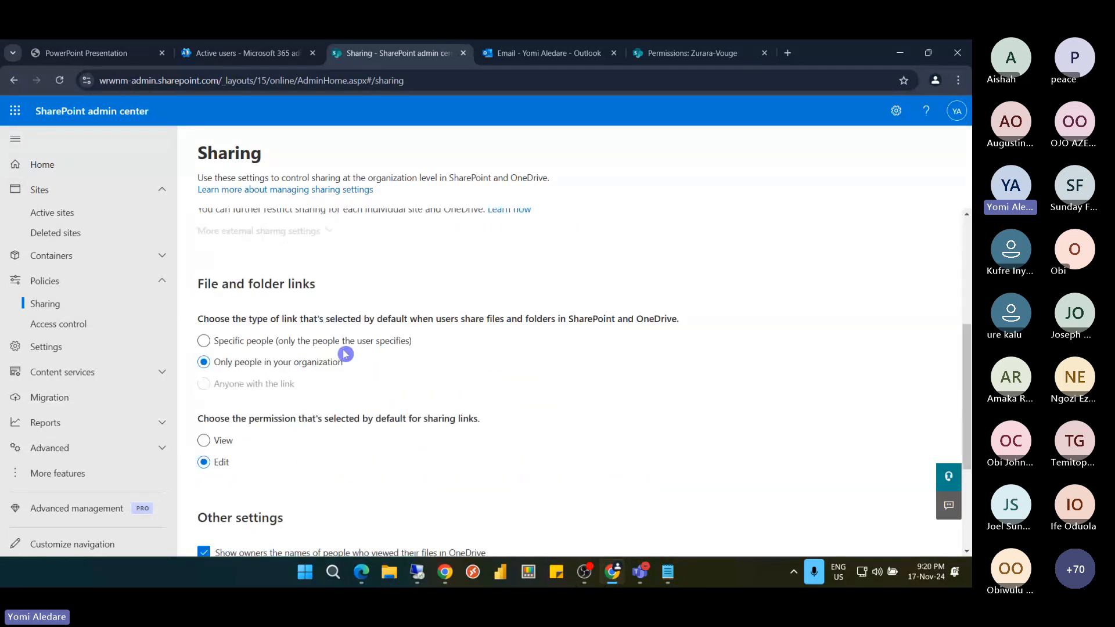
scroll(345, 355, up, 3)
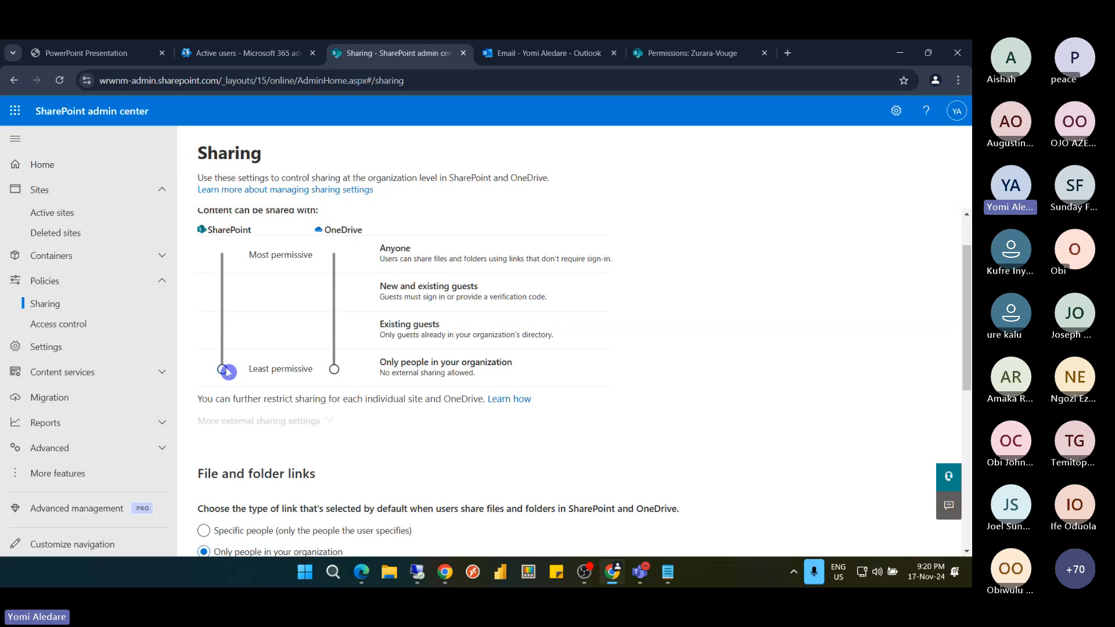
scroll(228, 369, down, 3)
scroll(228, 369, up, 3)
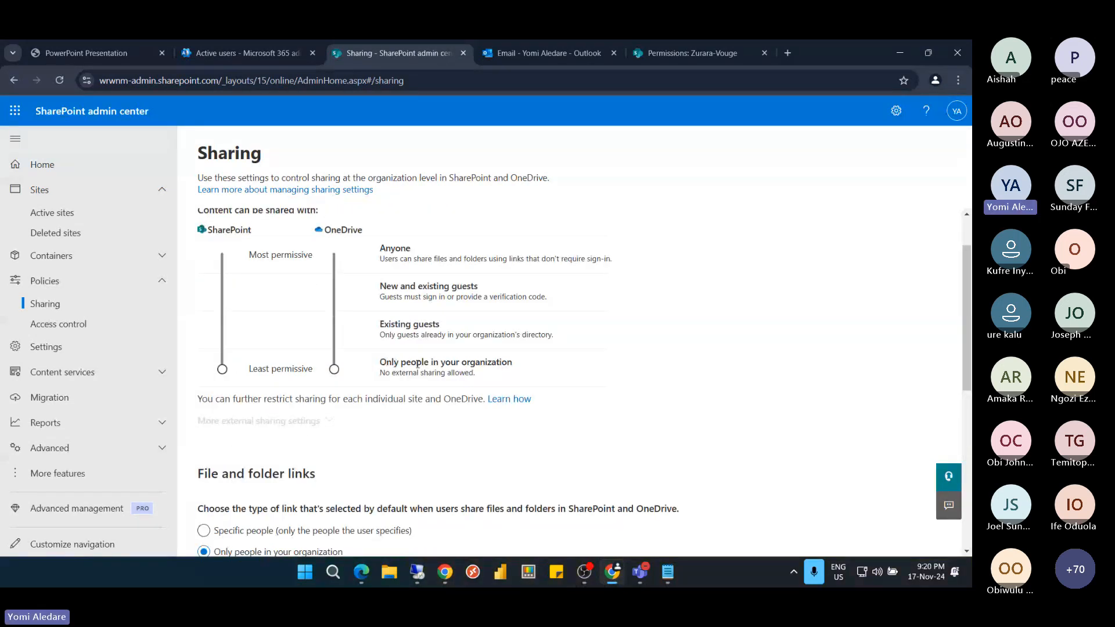
scroll(296, 403, down, 8)
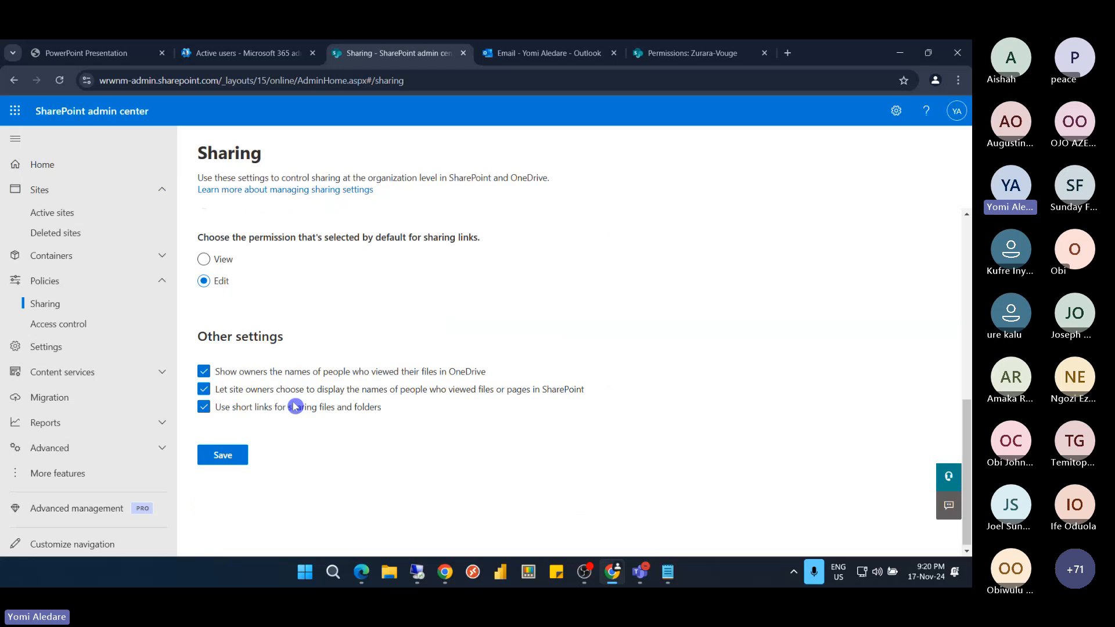
click(230, 452)
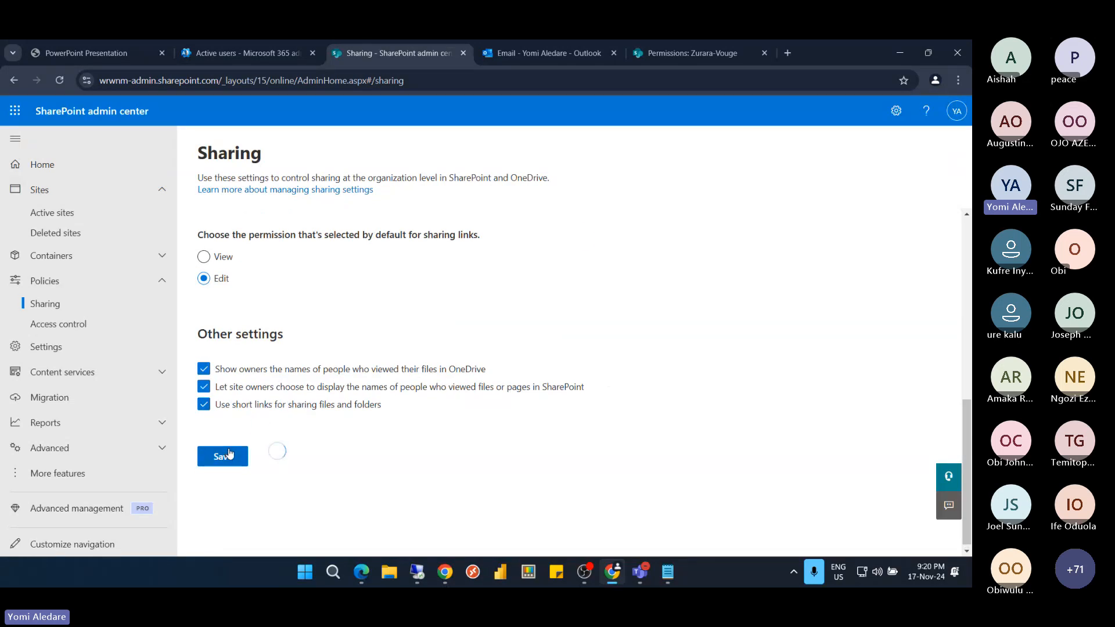
In the remote session's Zurara-Vouge Zurara library, open link settings for sharing the Strawberry folder
click(416, 573)
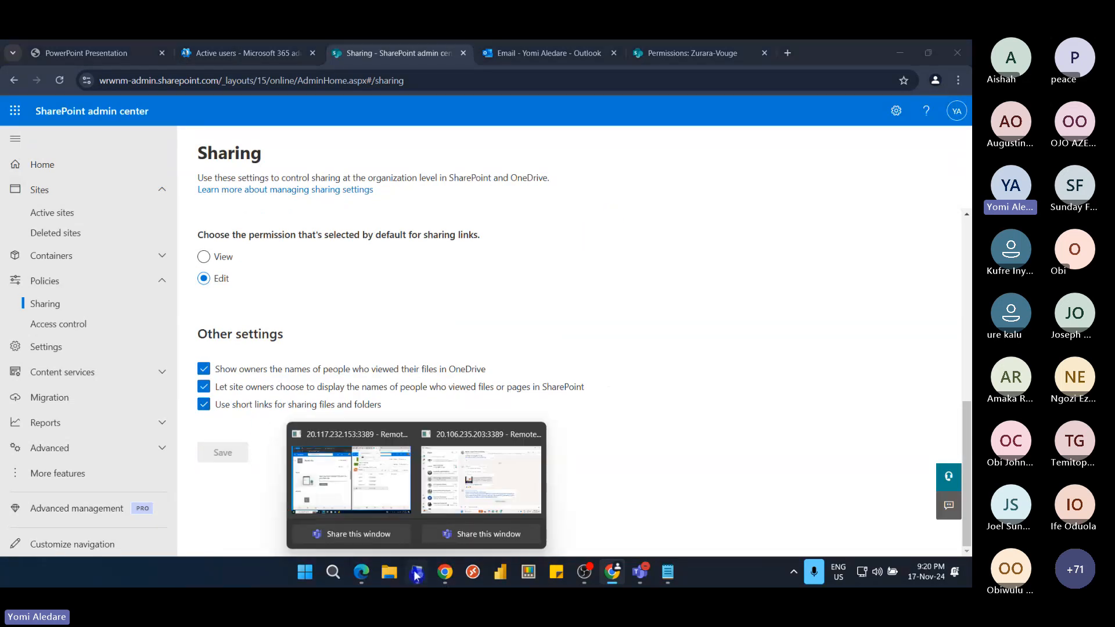
click(366, 485)
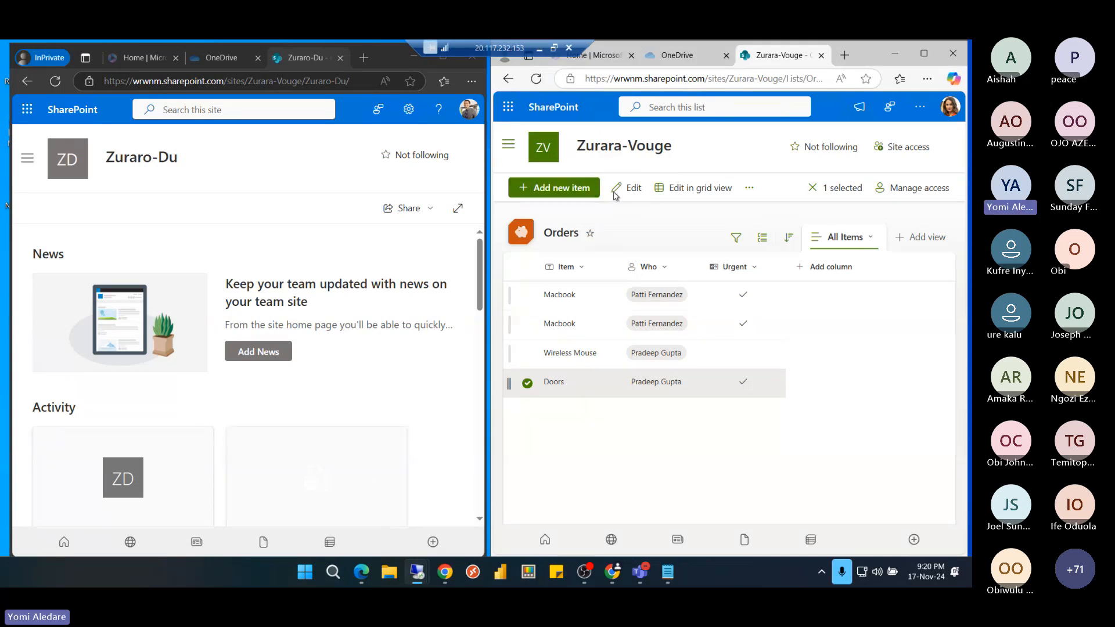
click(508, 143)
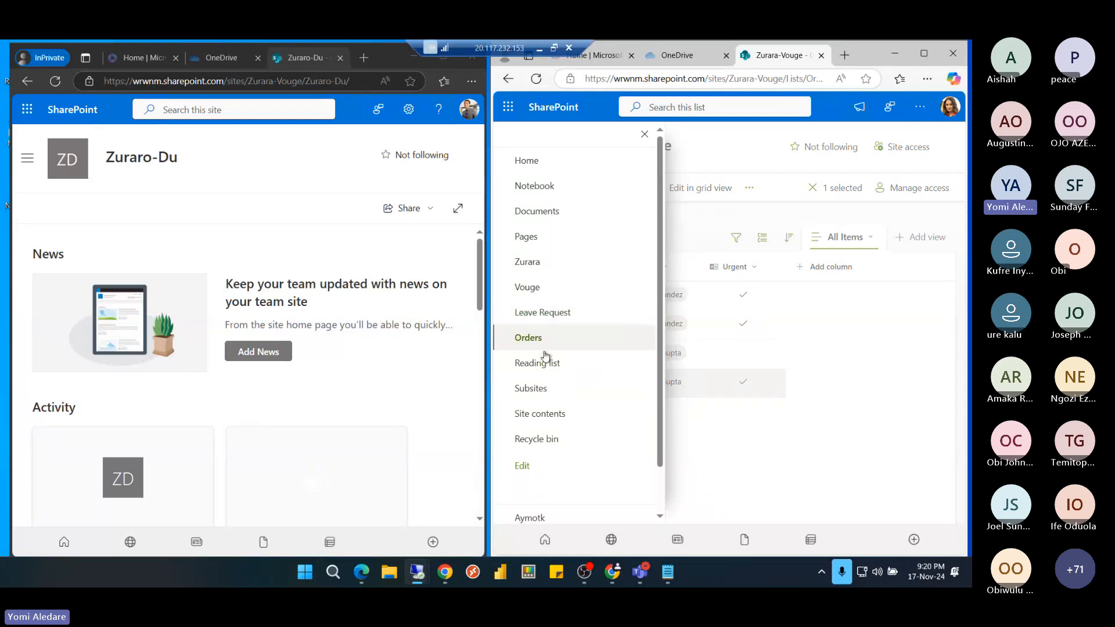
click(553, 263)
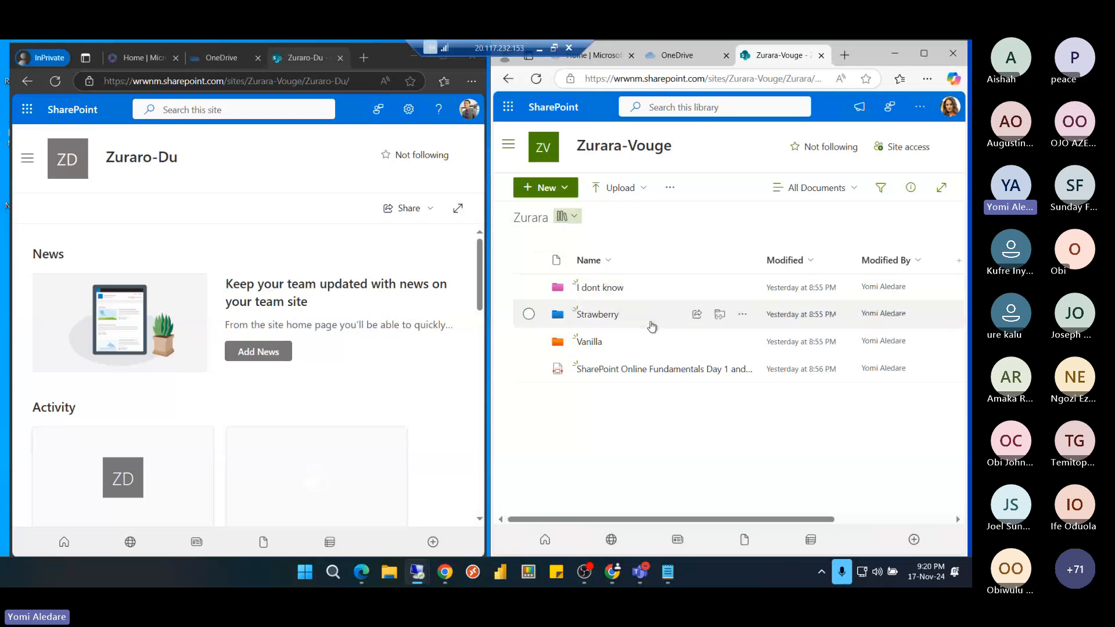
click(696, 317)
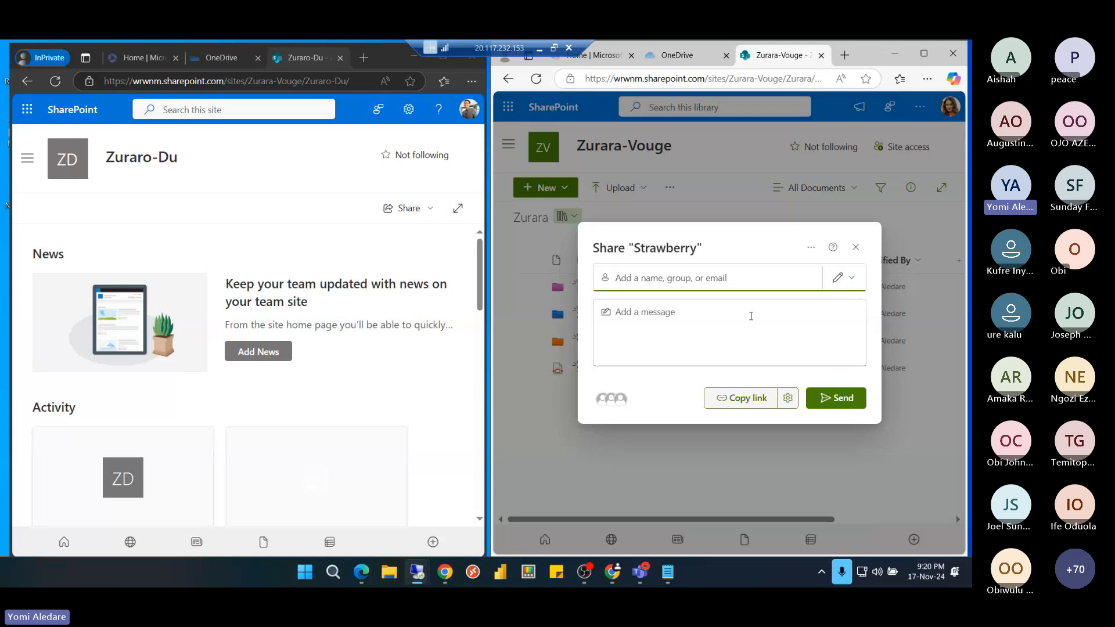
click(788, 398)
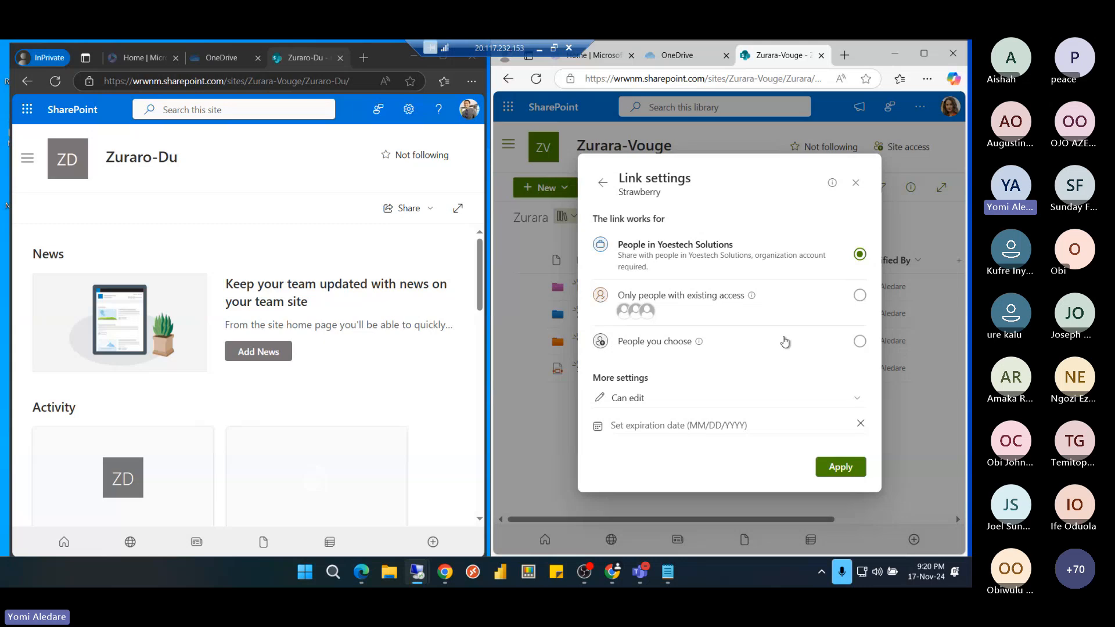
Limit the Strawberry link to People you choose, then try adding an outside e-mail as recipient
click(860, 343)
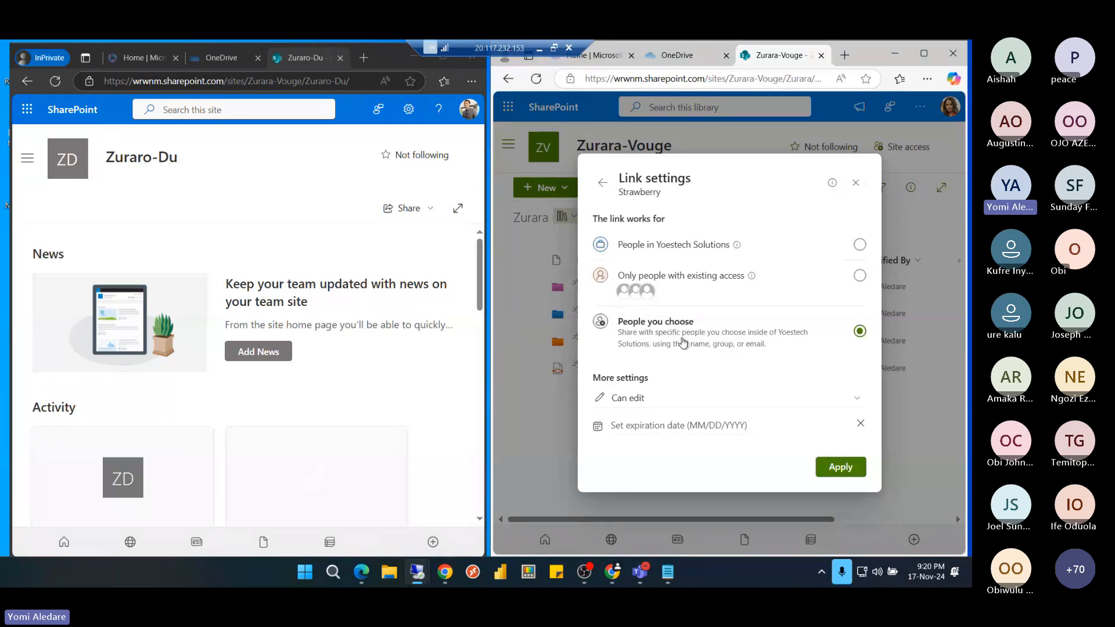
click(841, 467)
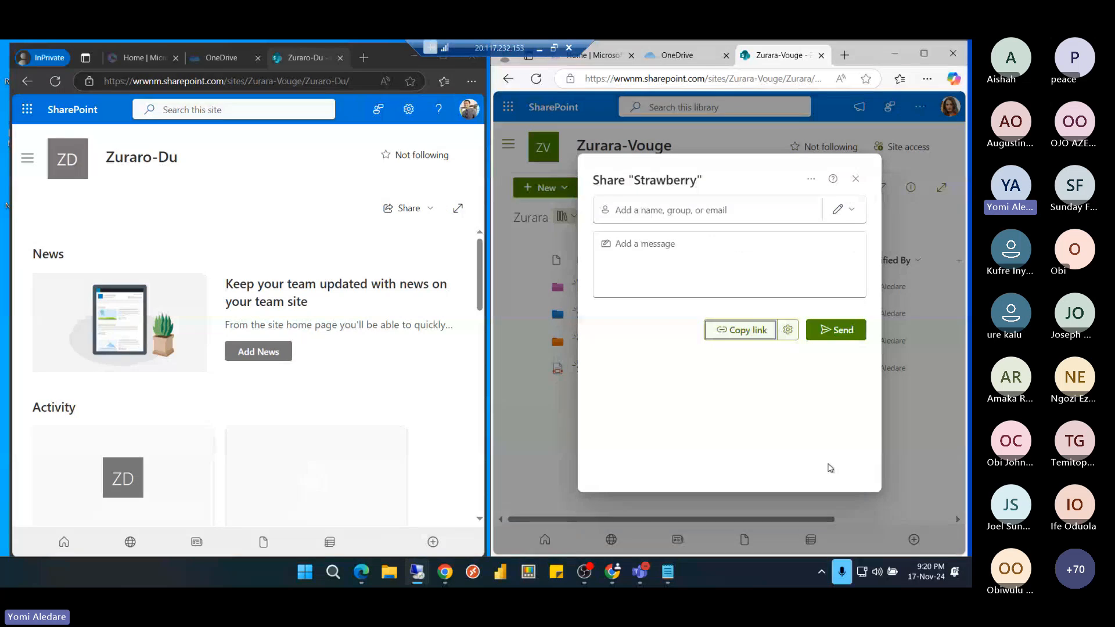
click(686, 277)
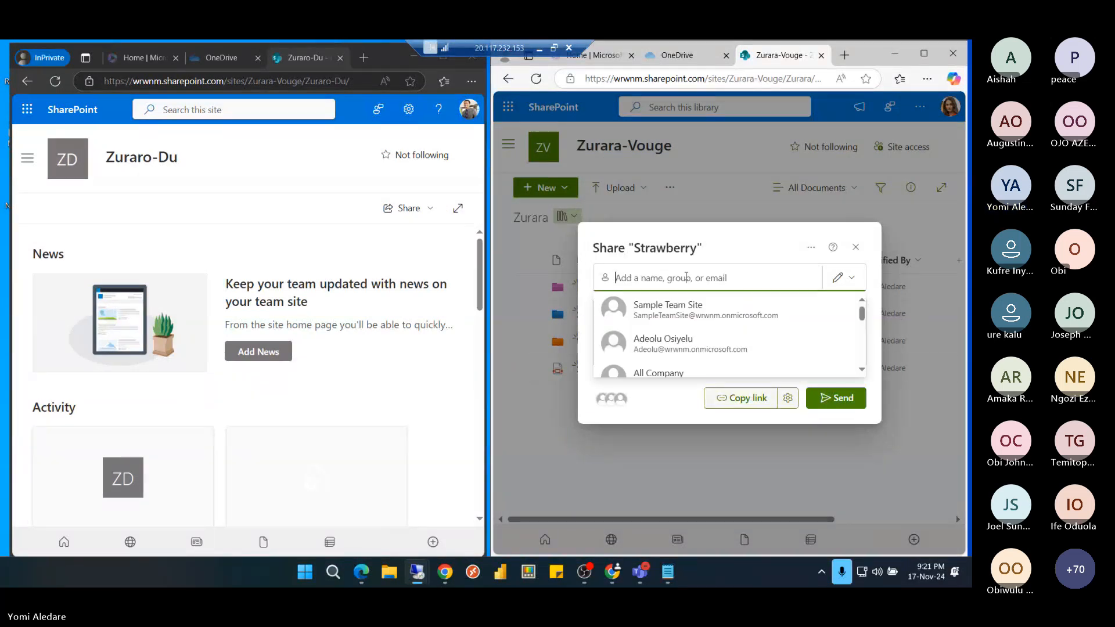
text(yom)
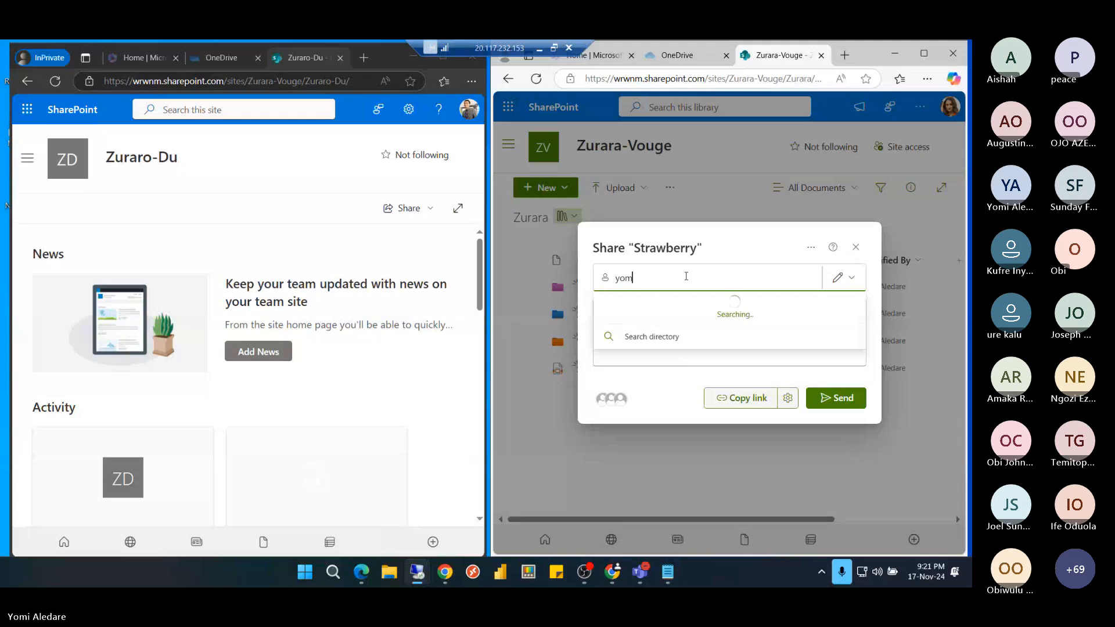
key(BackSpace)
key(BackSpace)
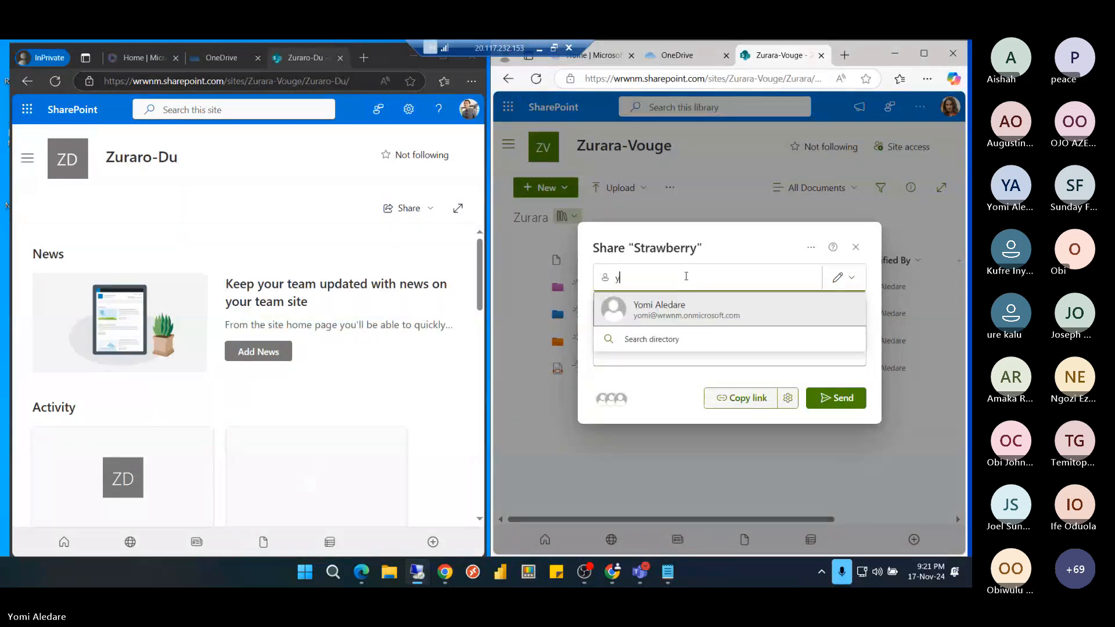
key(BackSpace)
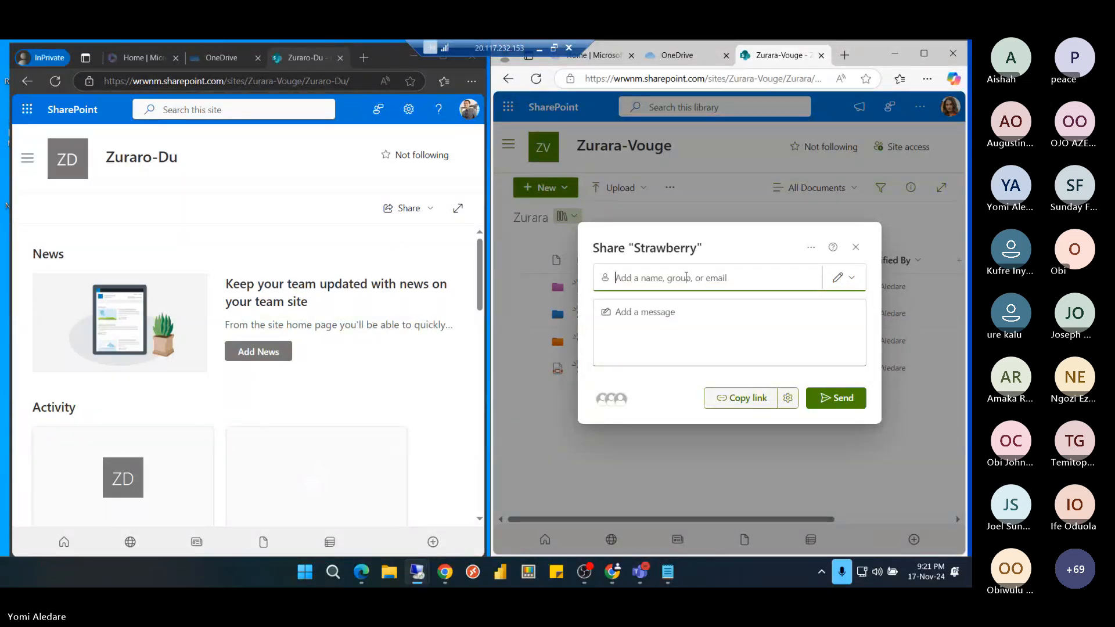
click(686, 277)
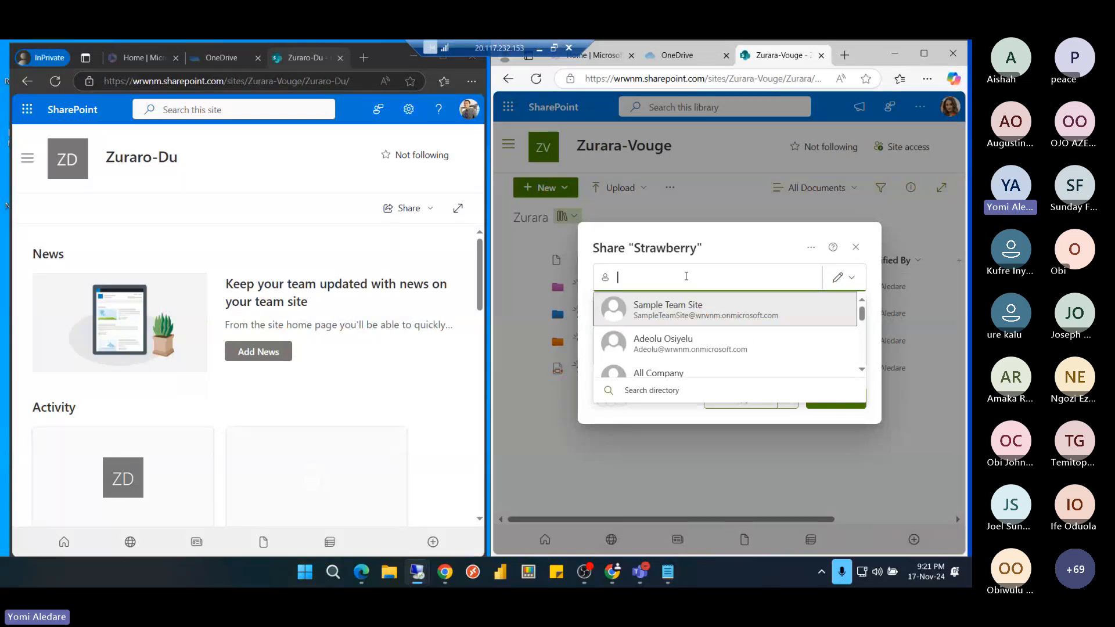
key(BackSpace)
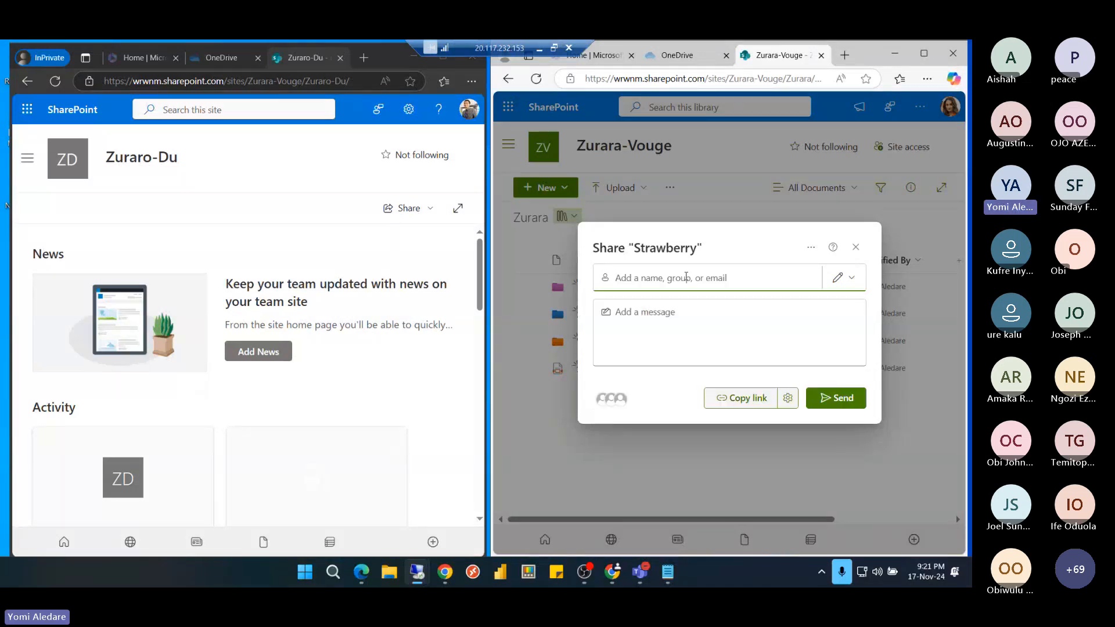
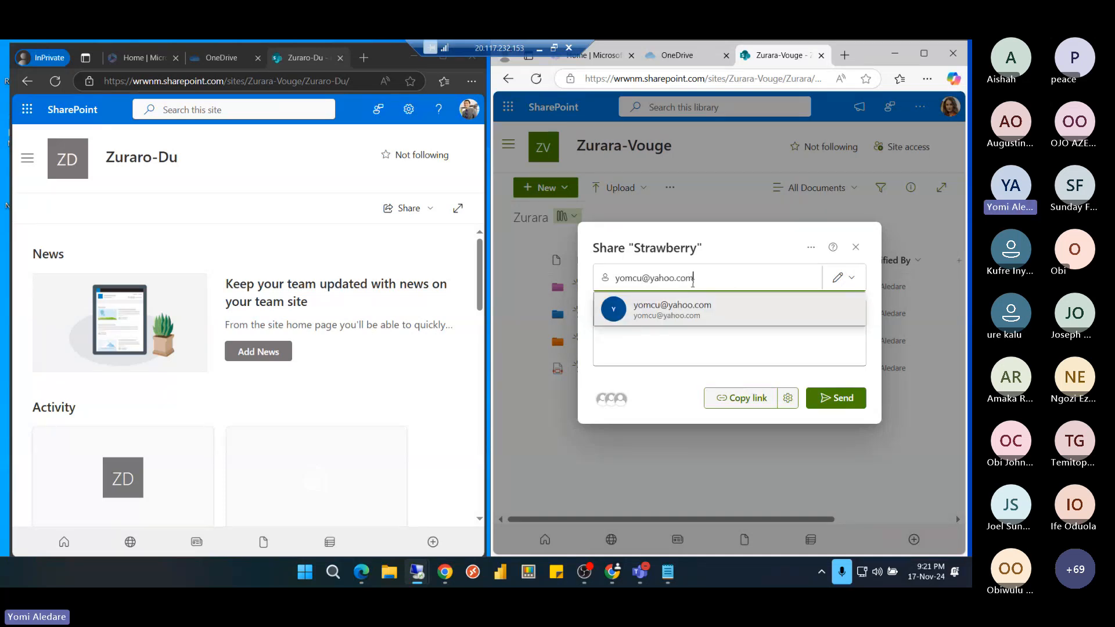
click(689, 309)
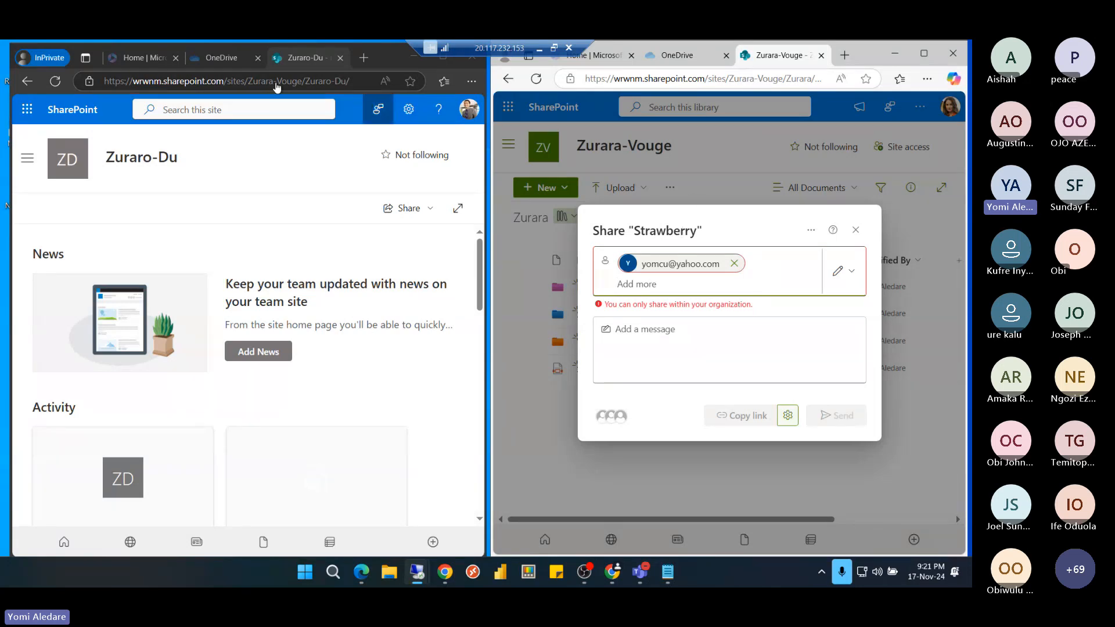
Try sharing the OneDrive My files Apps folder with an external address, then return to admin Sharing
click(223, 58)
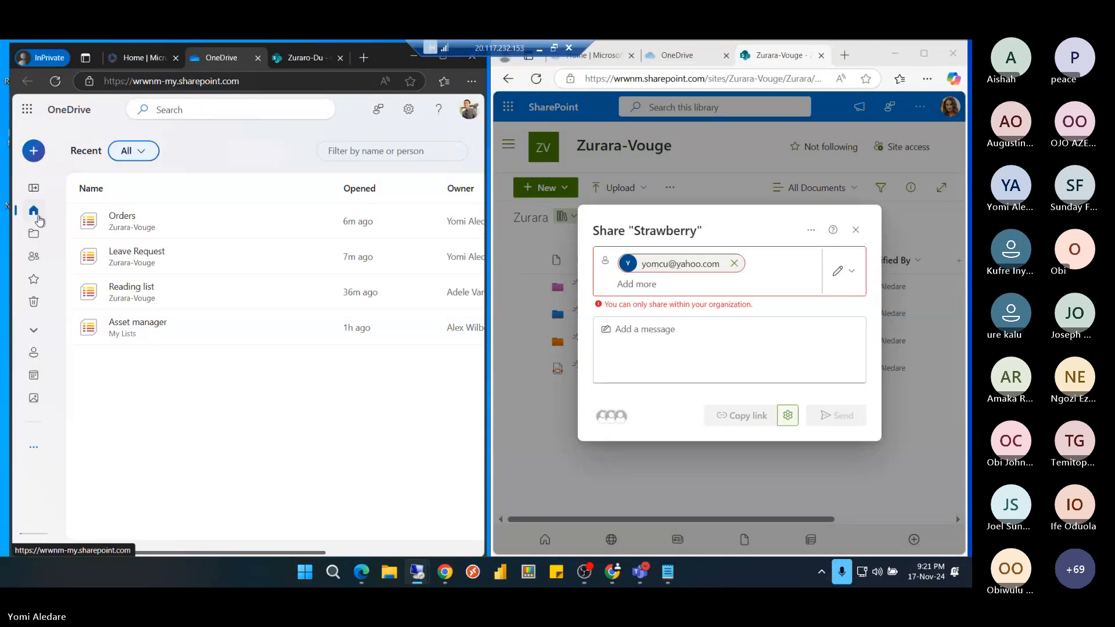
click(33, 234)
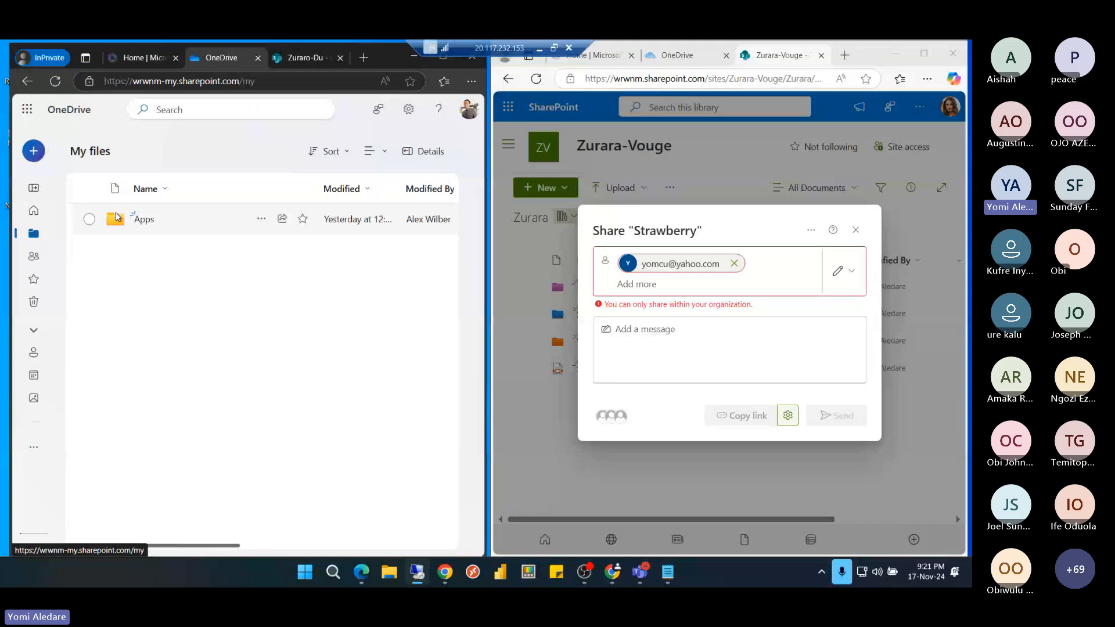
click(283, 219)
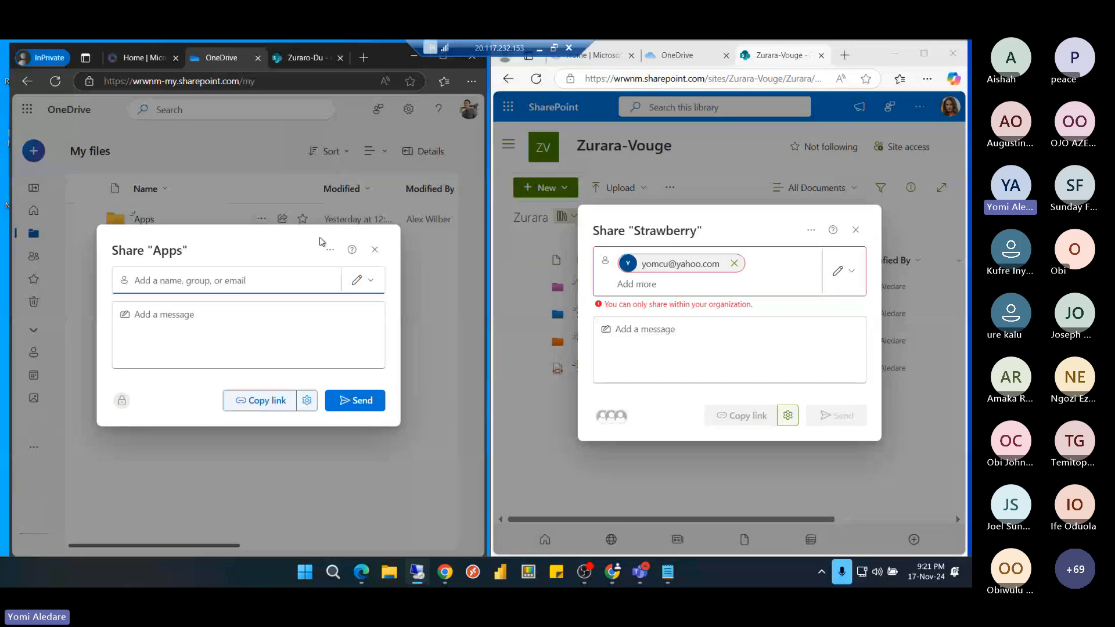
click(249, 279)
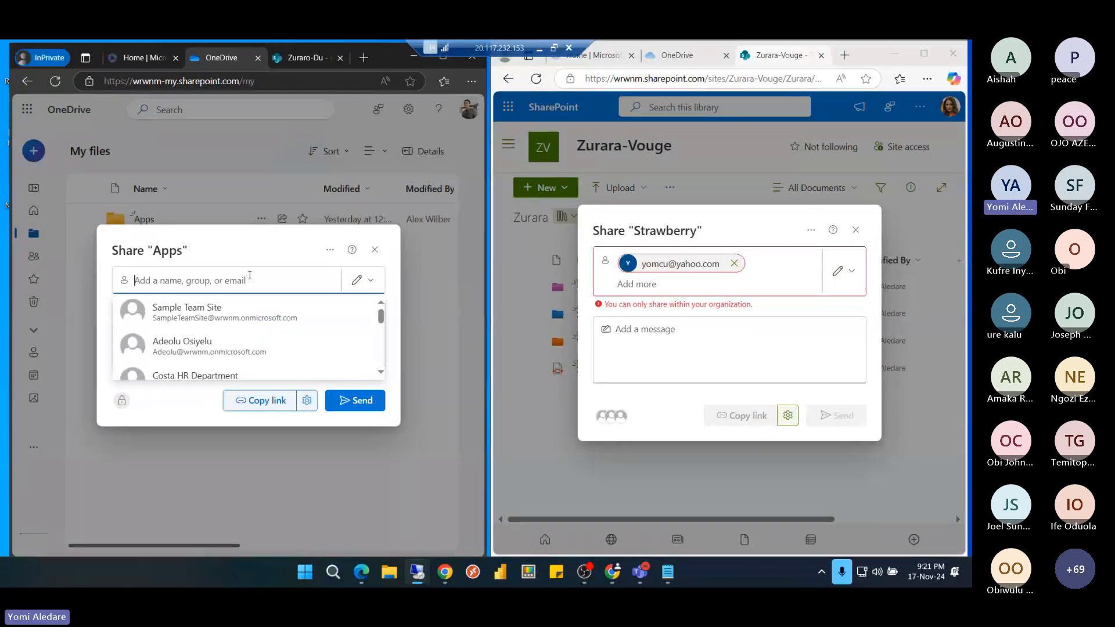
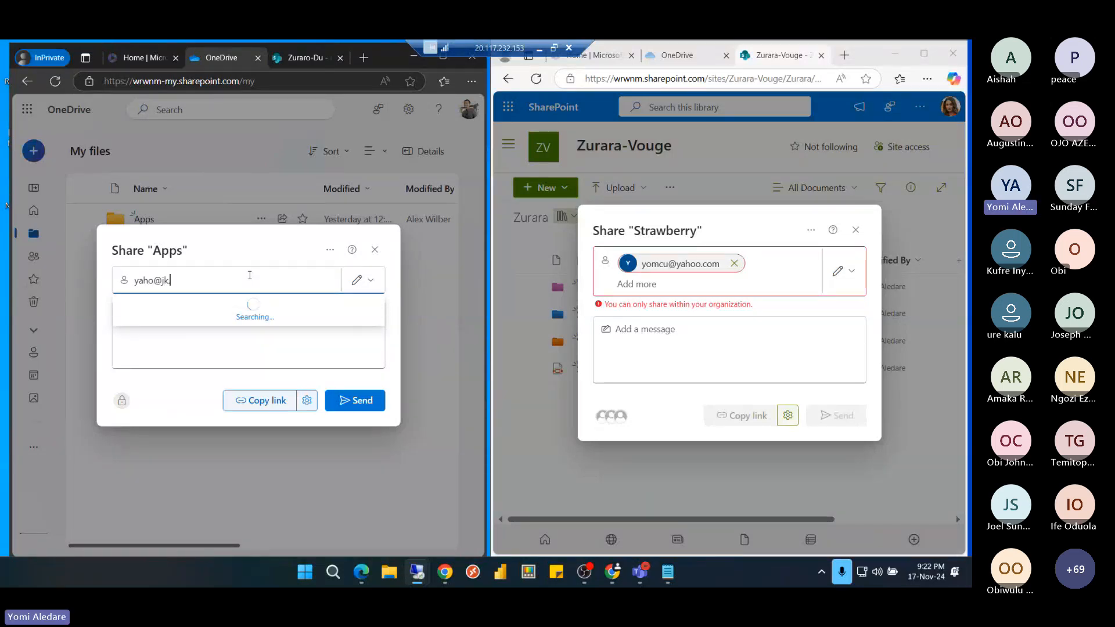
click(244, 308)
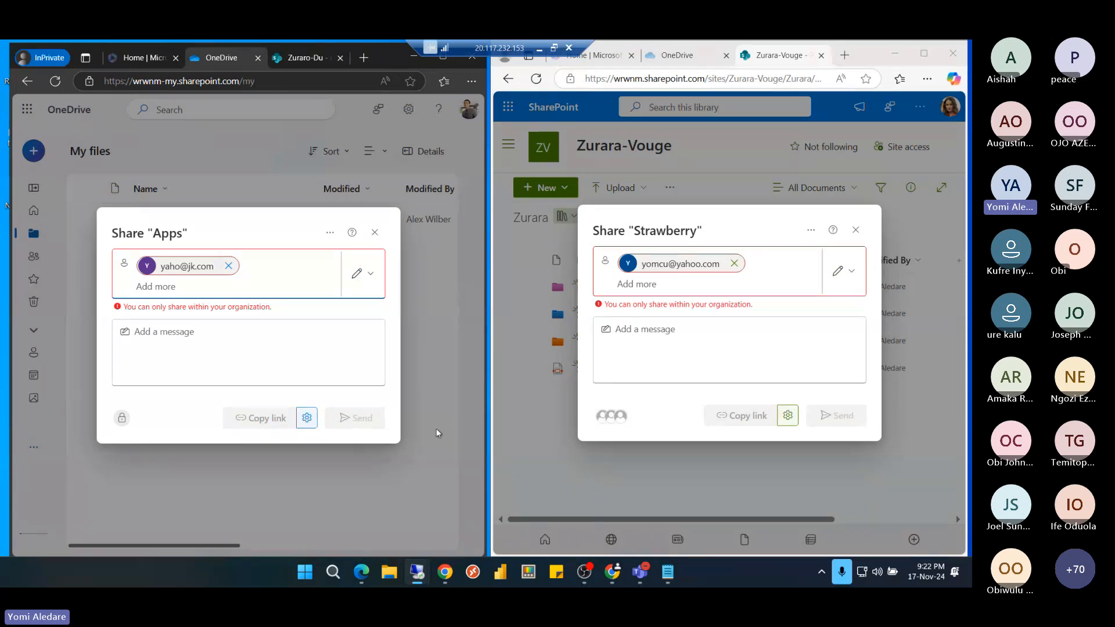
click(540, 54)
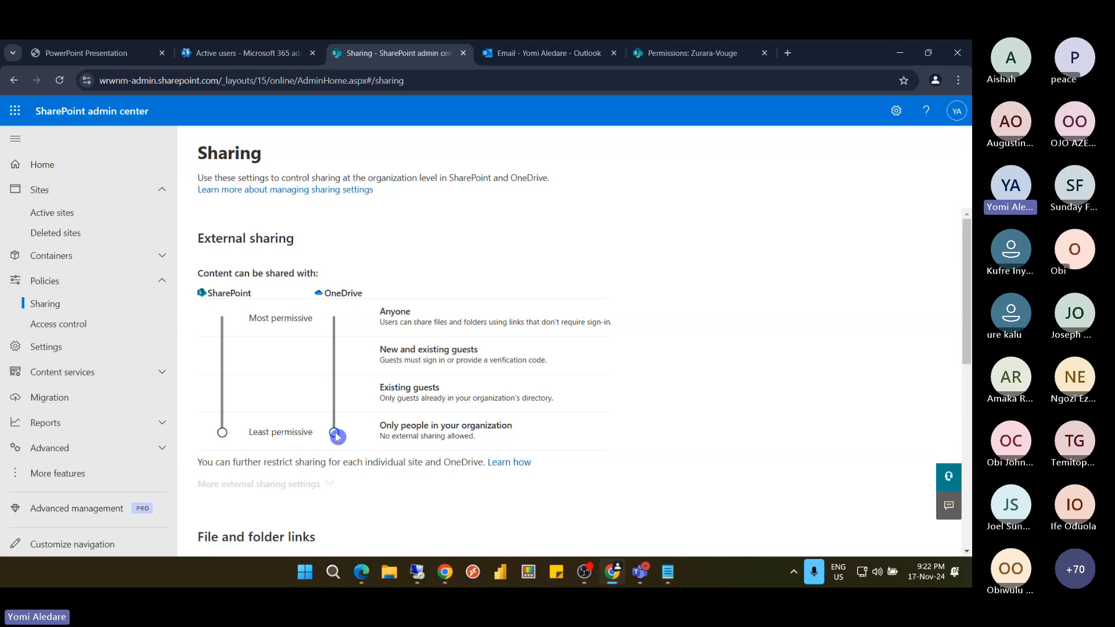
Raise SharePoint and OneDrive sharing through existing guests and new and existing guests up to Anyone
drag(336, 436, 338, 397)
drag(336, 325, 337, 441)
drag(226, 425, 223, 392)
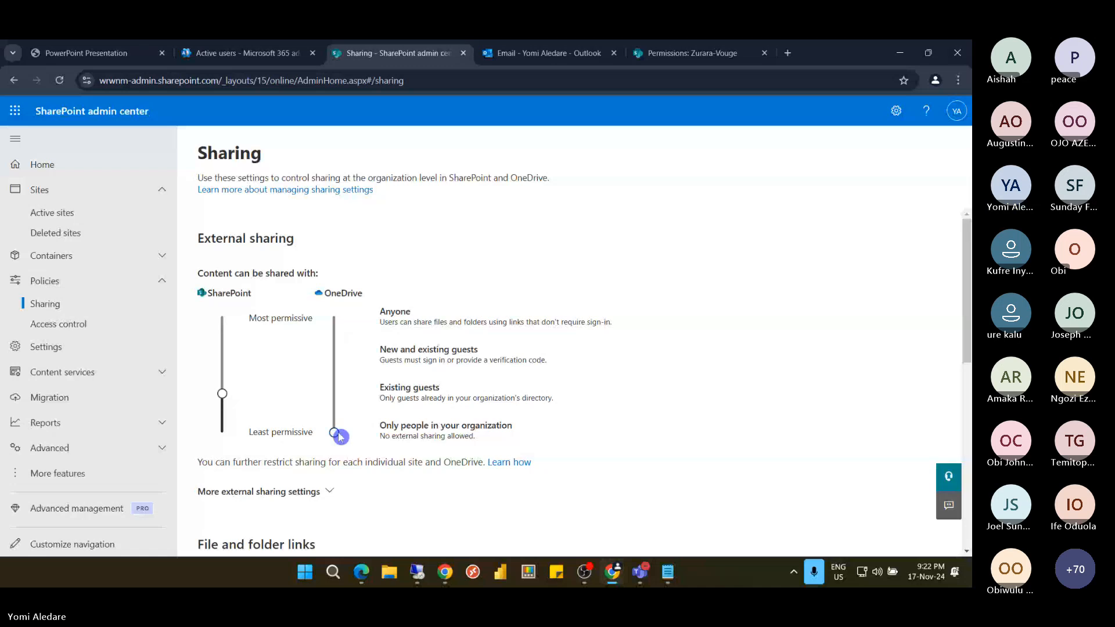
drag(339, 437, 336, 395)
click(223, 397)
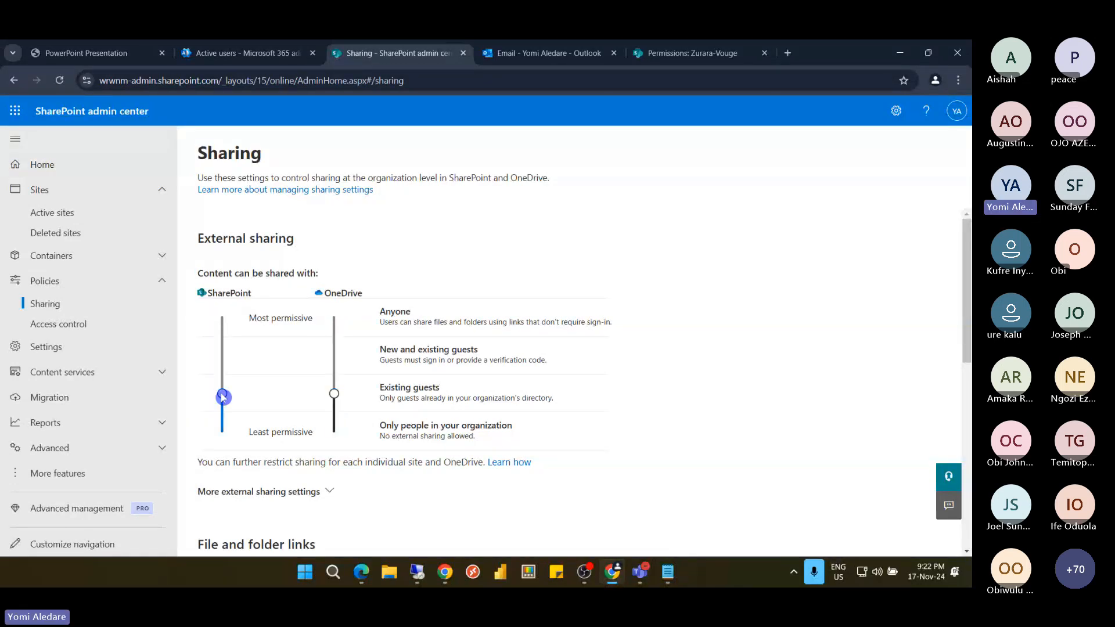
drag(223, 396, 222, 355)
click(335, 397)
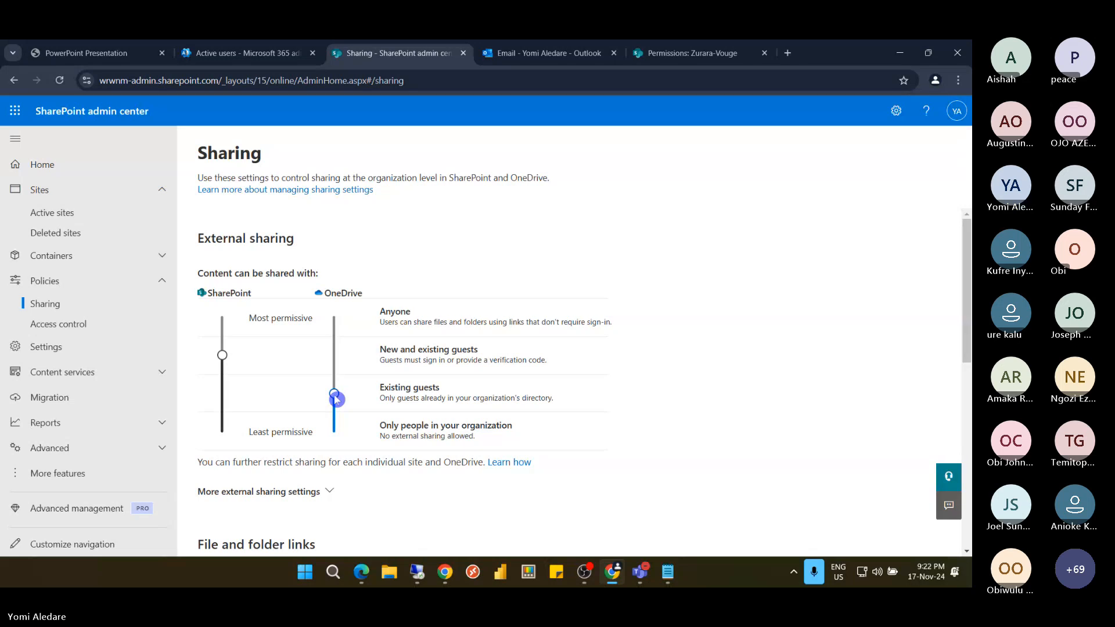
drag(336, 400, 337, 359)
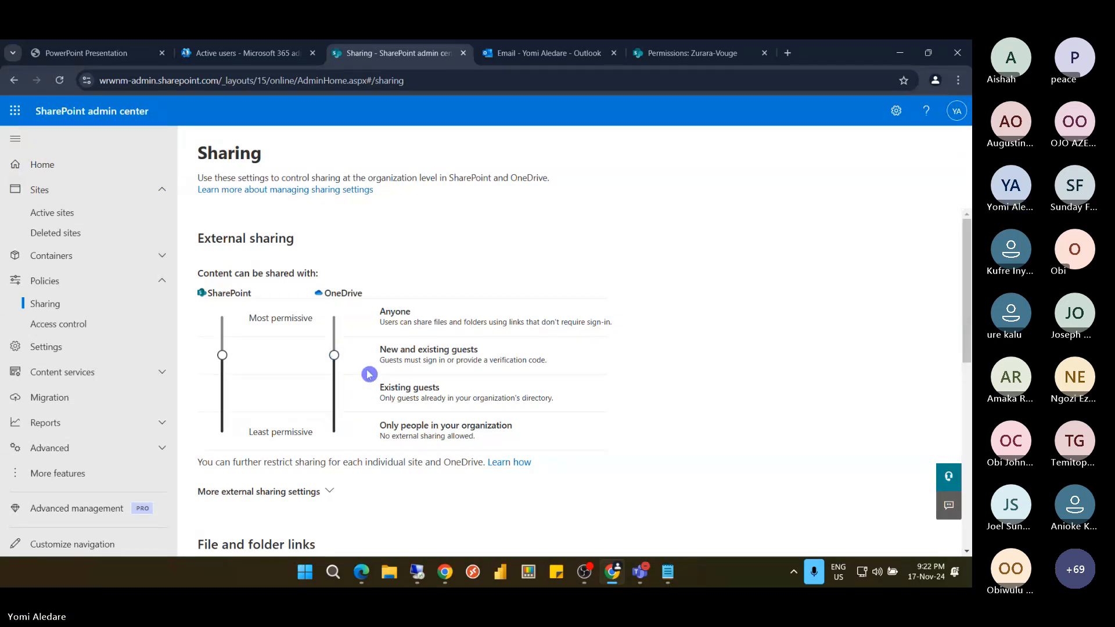
click(337, 357)
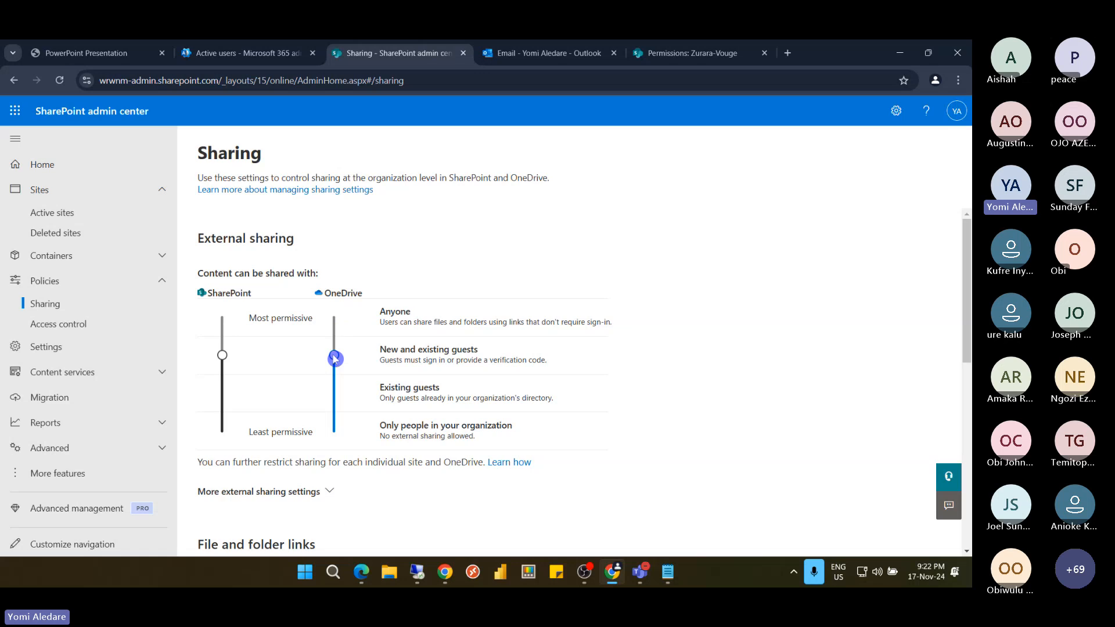
drag(335, 360, 335, 315)
click(225, 358)
drag(226, 359, 225, 320)
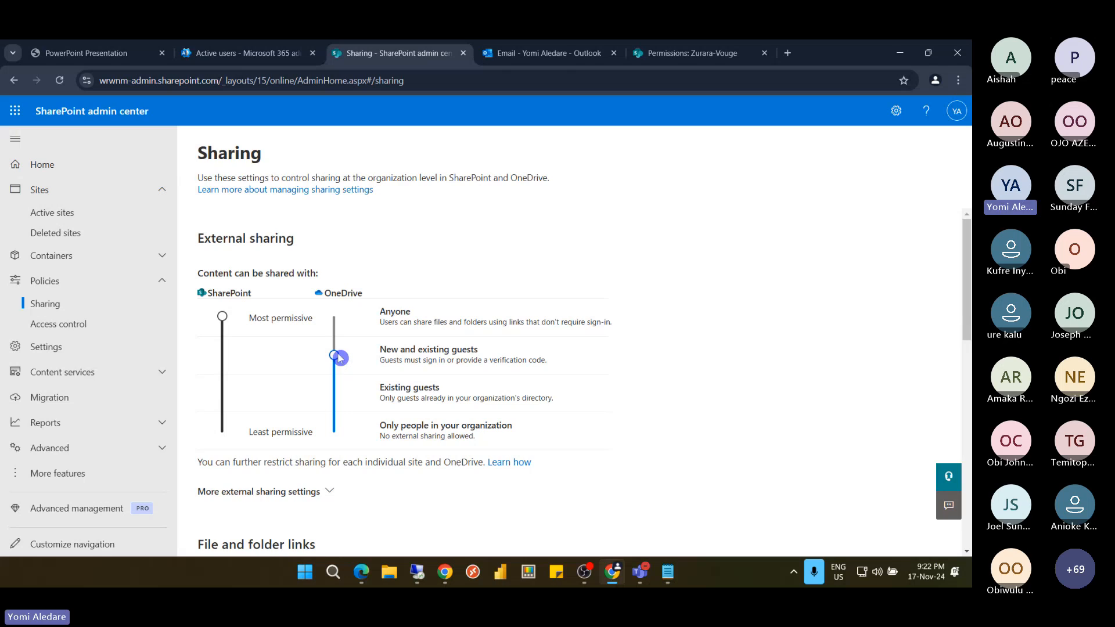
drag(339, 355, 339, 318)
click(388, 447)
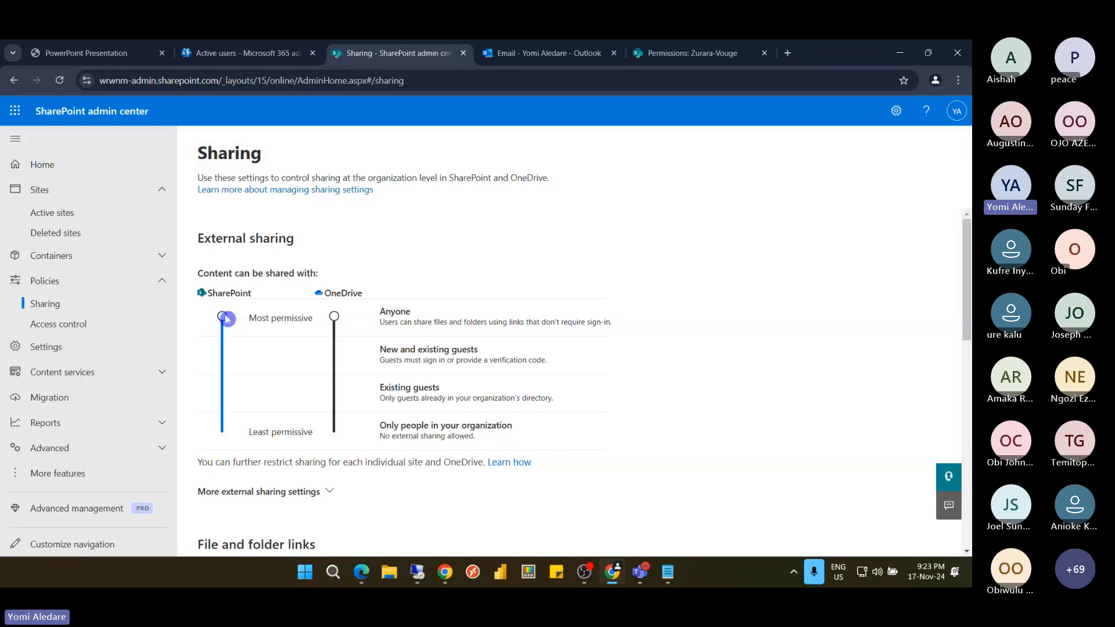
Lower SharePoint sharing back to Only people in your organization and go to Active sites
drag(226, 318, 226, 355)
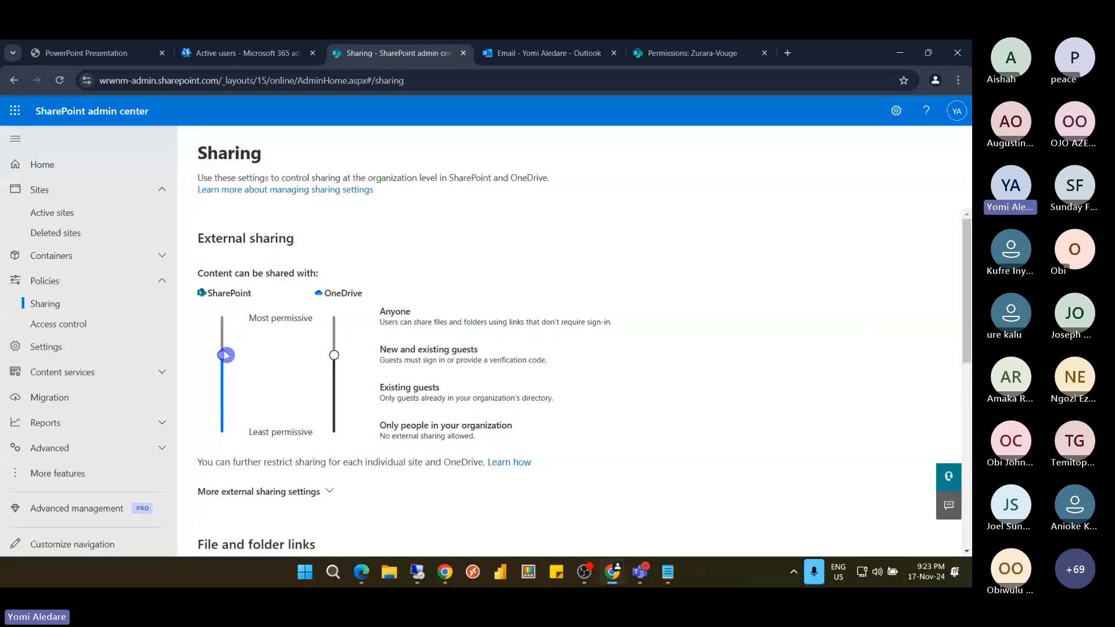
drag(226, 355, 216, 436)
click(329, 385)
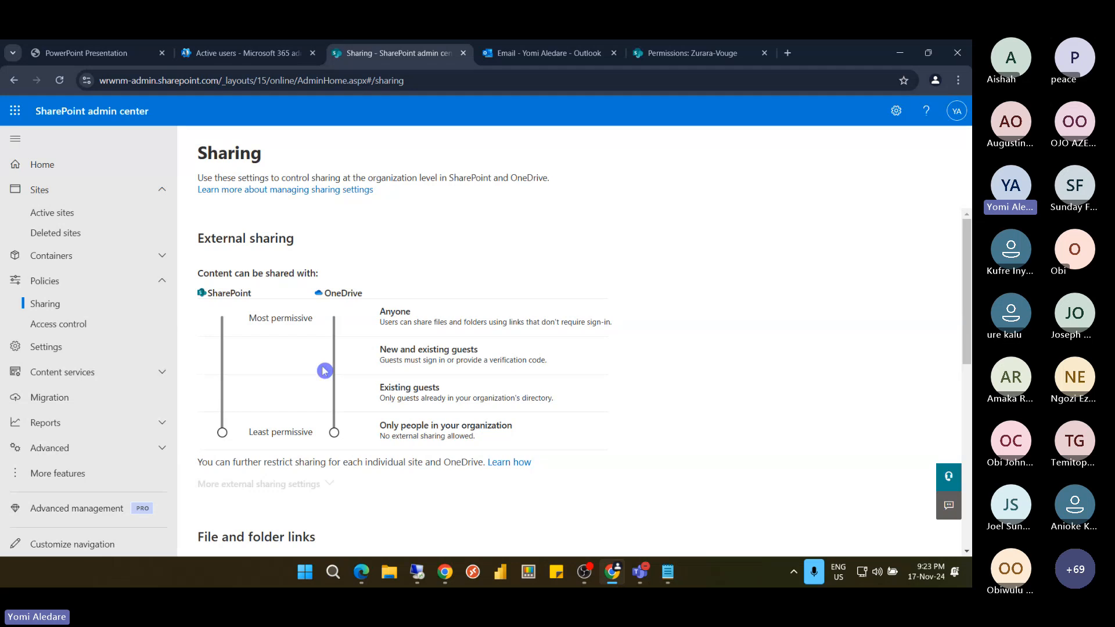
click(61, 215)
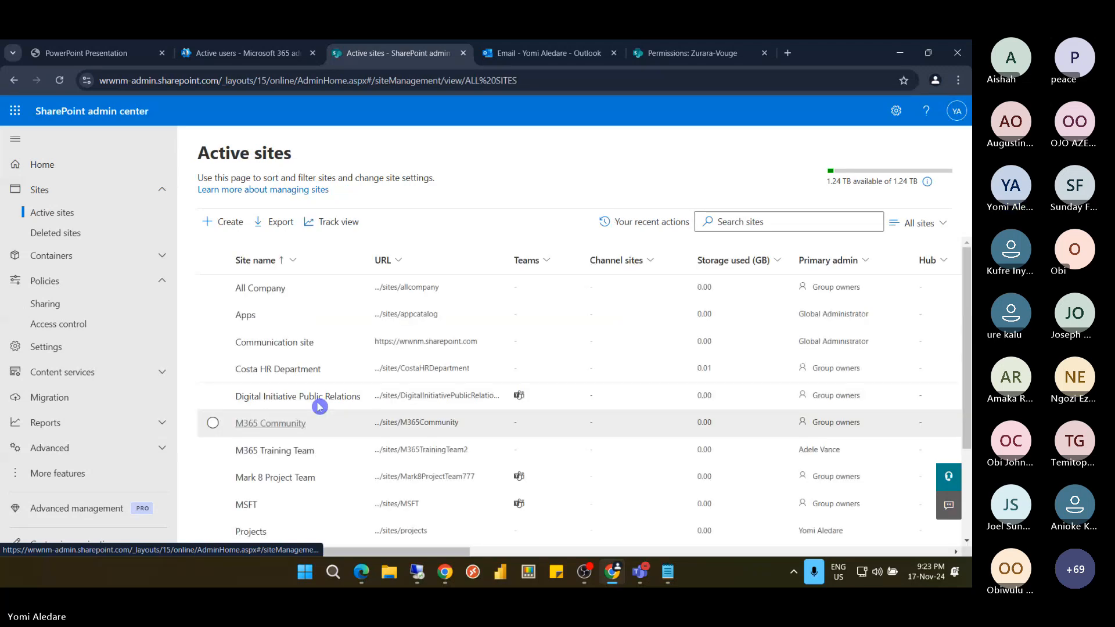
Check Zurara-Vouge's External file sharing options on its Settings tab, then return to Policies > Sharing
scroll(354, 409, down, 1)
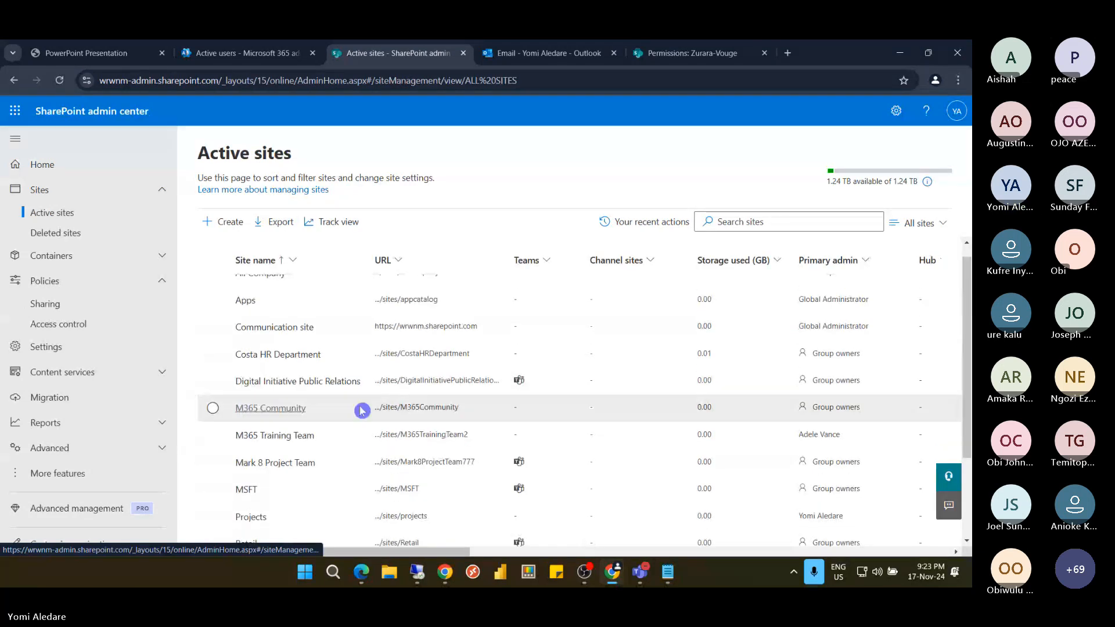
scroll(361, 411, down, 2)
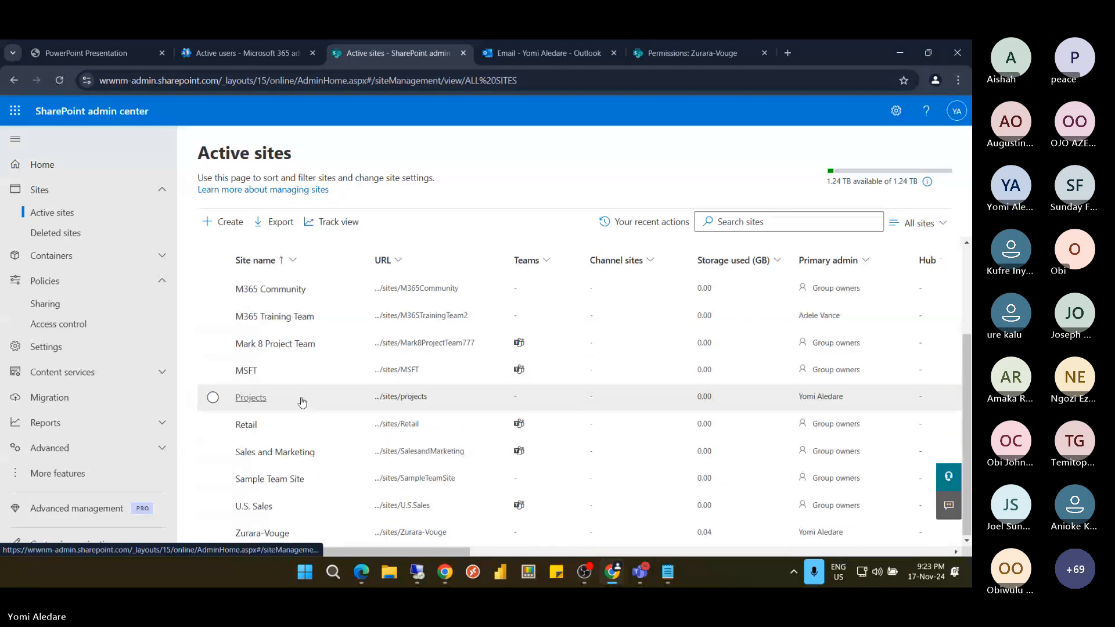
click(261, 534)
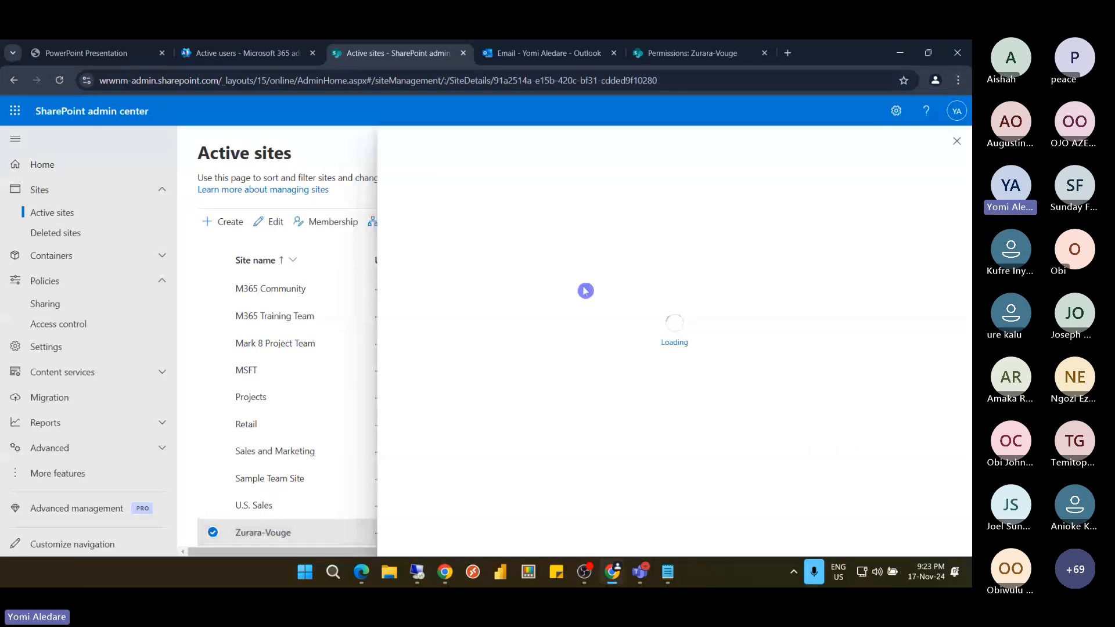
click(582, 272)
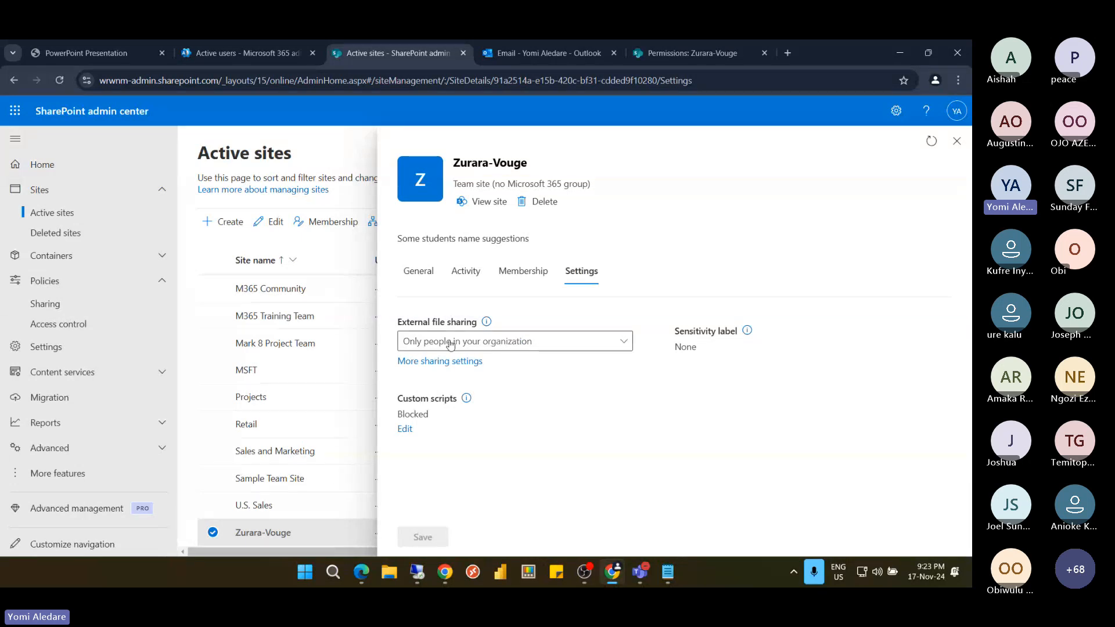
click(550, 347)
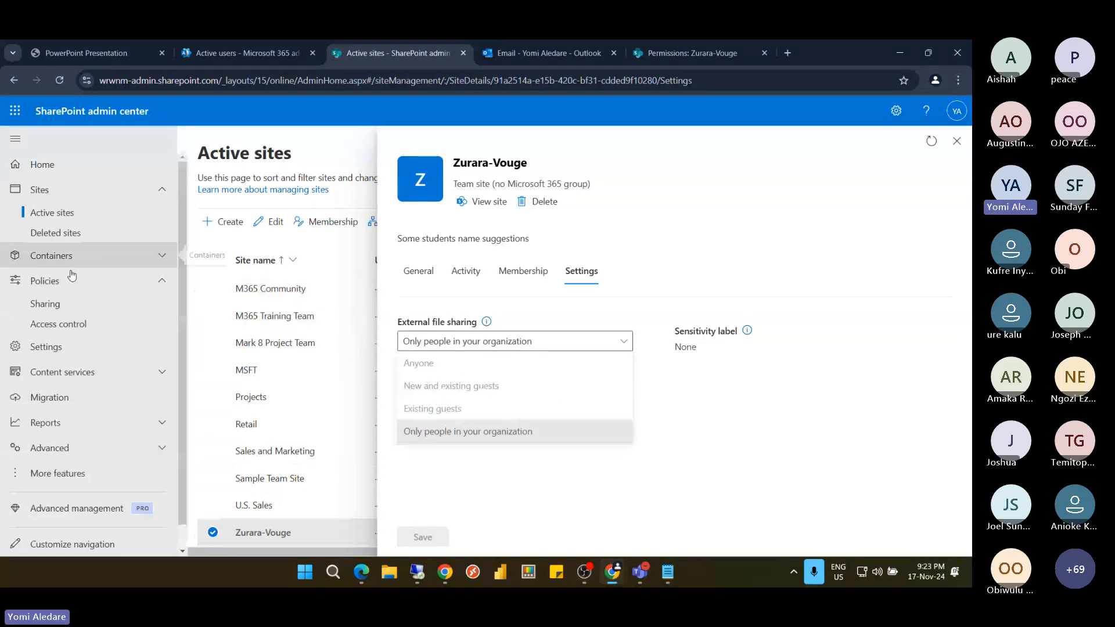
click(65, 309)
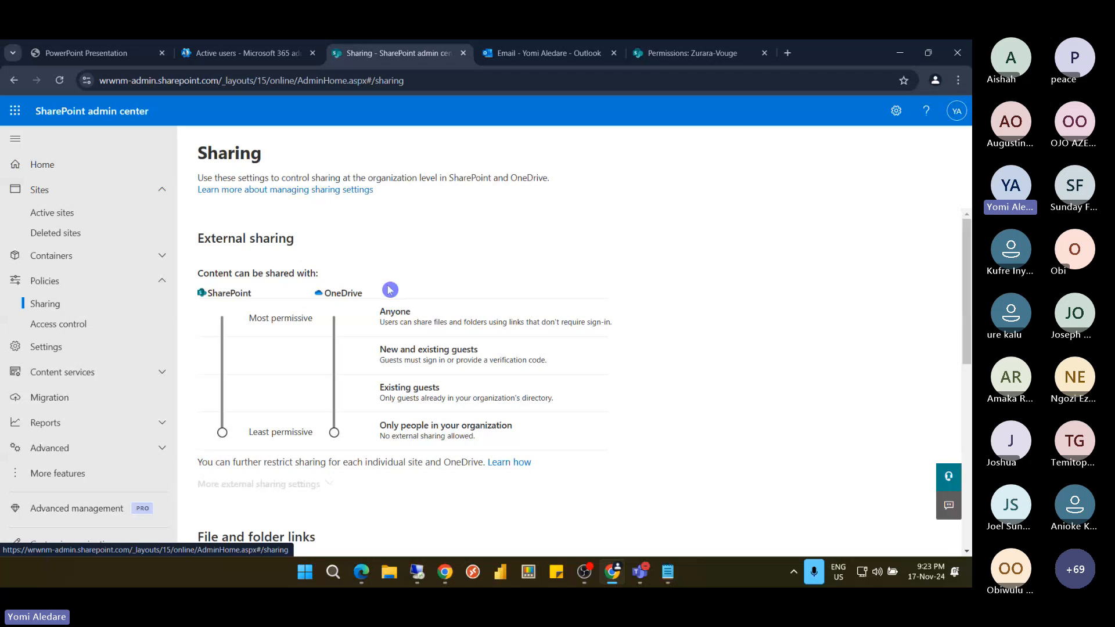
Drag the SharePoint and OneDrive sliders from Least permissive up to Anyone
scroll(390, 290, down, 4)
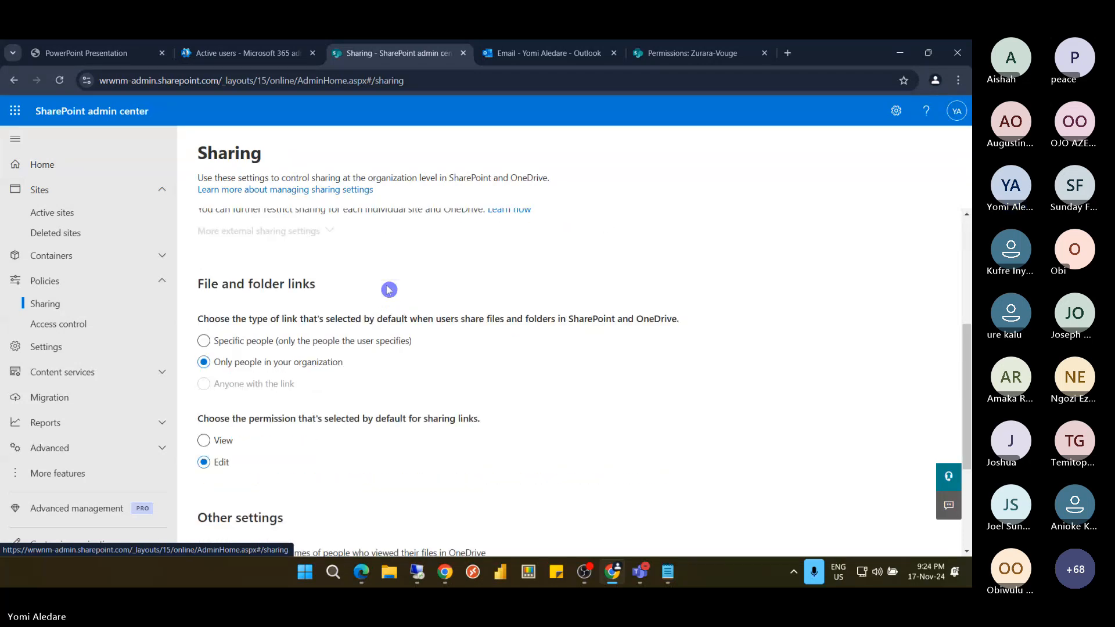
scroll(389, 290, down, 2)
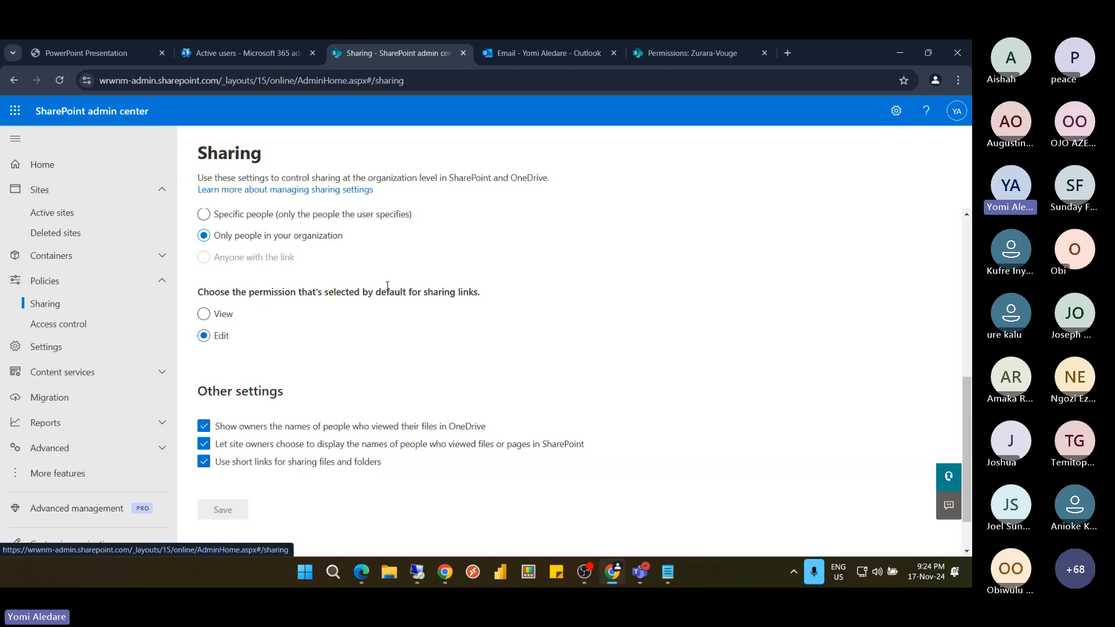
scroll(387, 287, up, 5)
scroll(388, 289, up, 2)
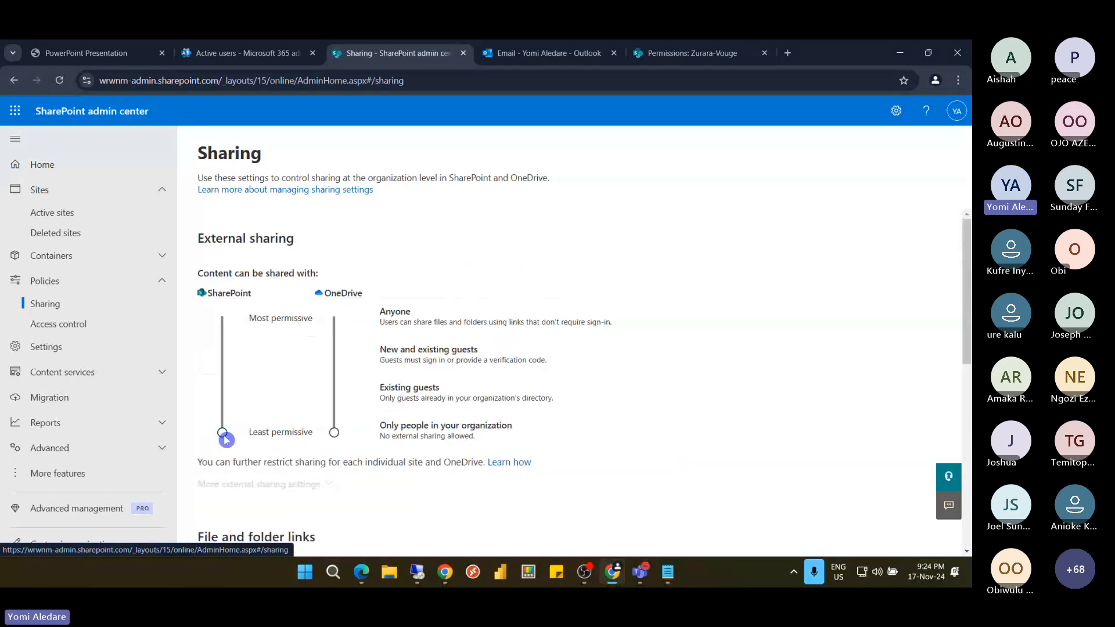
drag(225, 430, 231, 337)
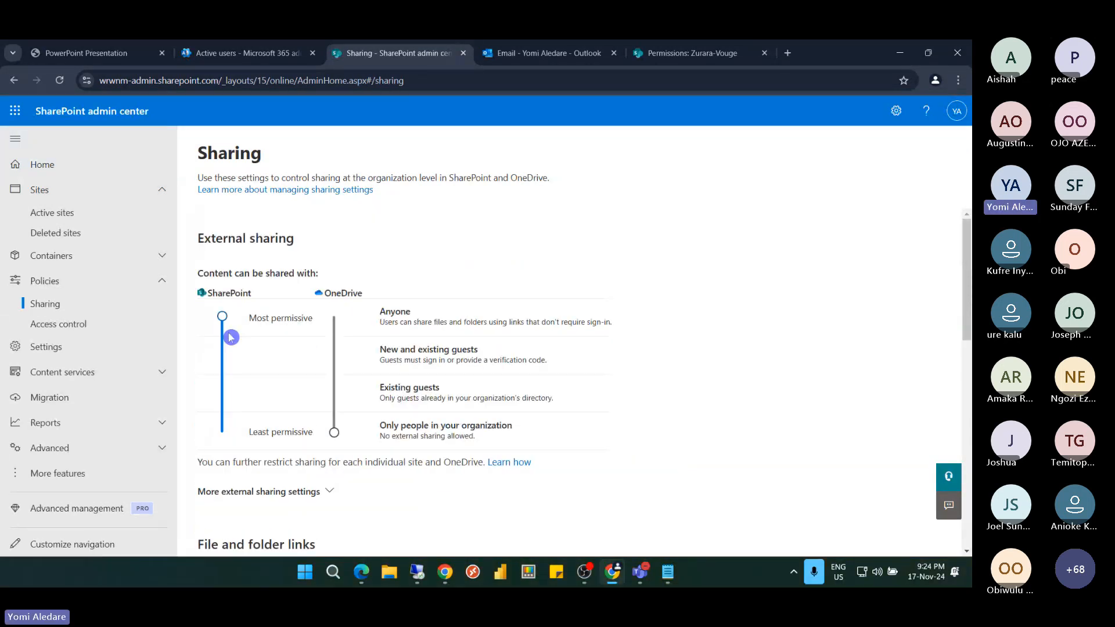
drag(335, 431, 325, 329)
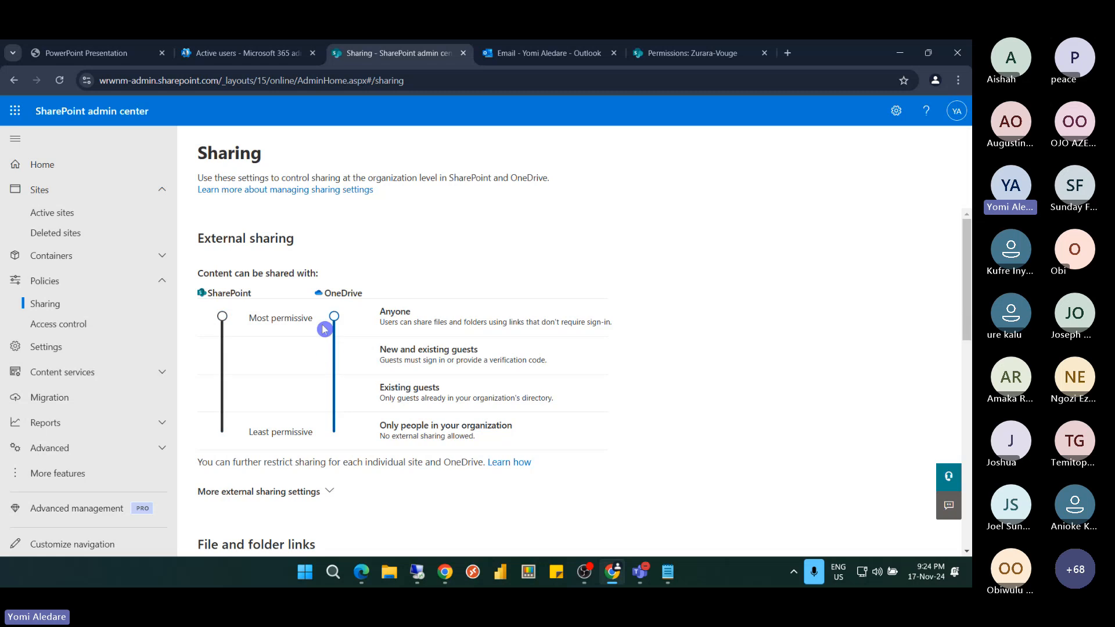
scroll(279, 336, down, 3)
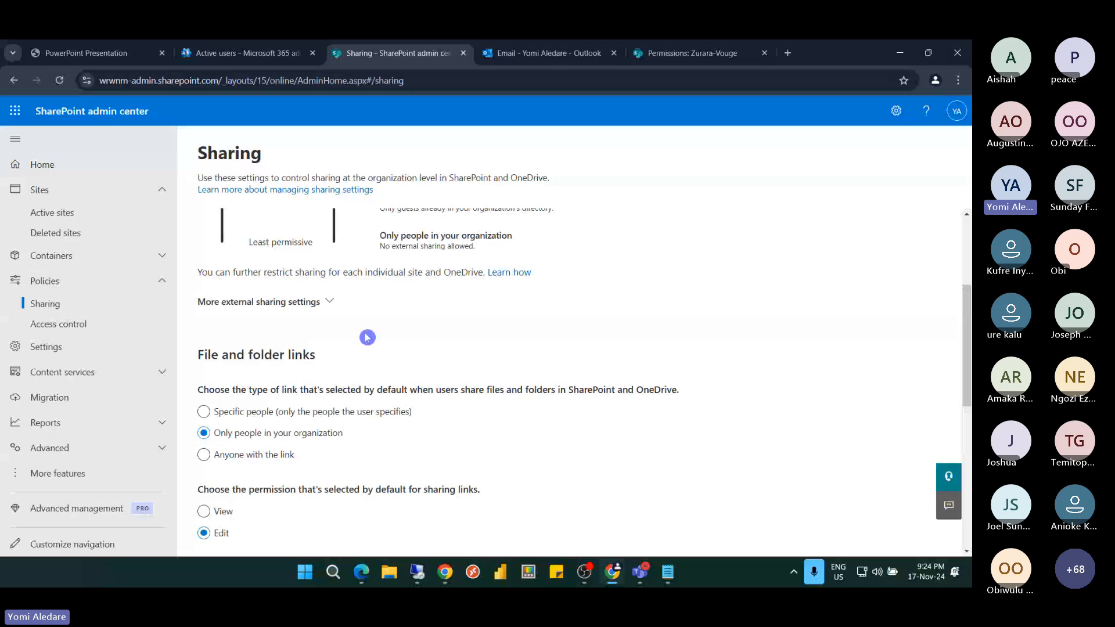
Expand More external sharing settings and tick Limit external sharing by domain
click(248, 303)
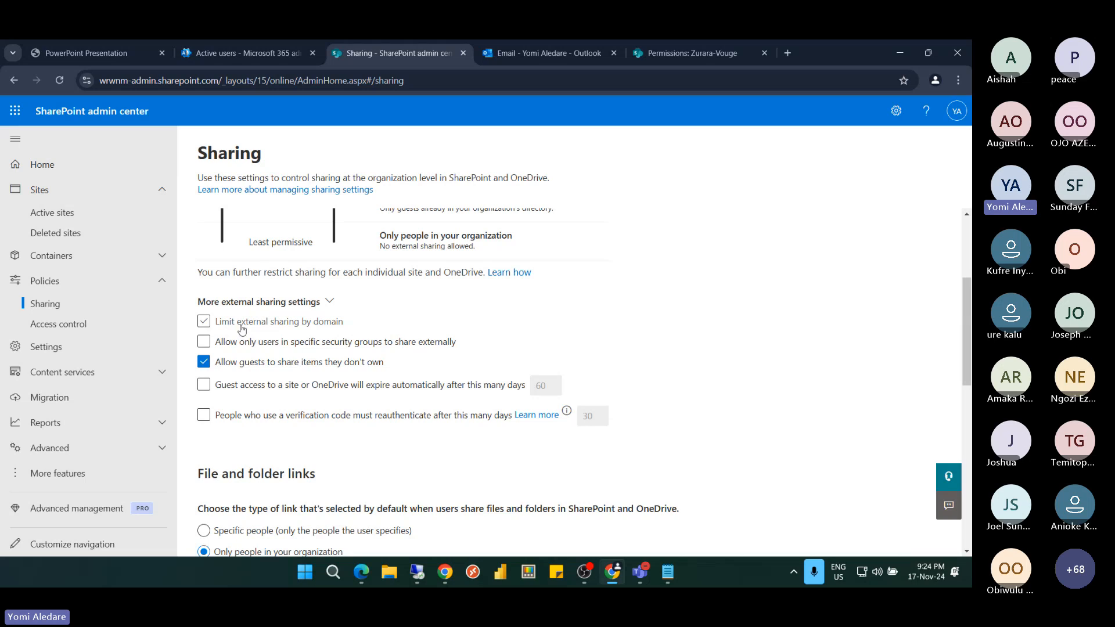
click(315, 324)
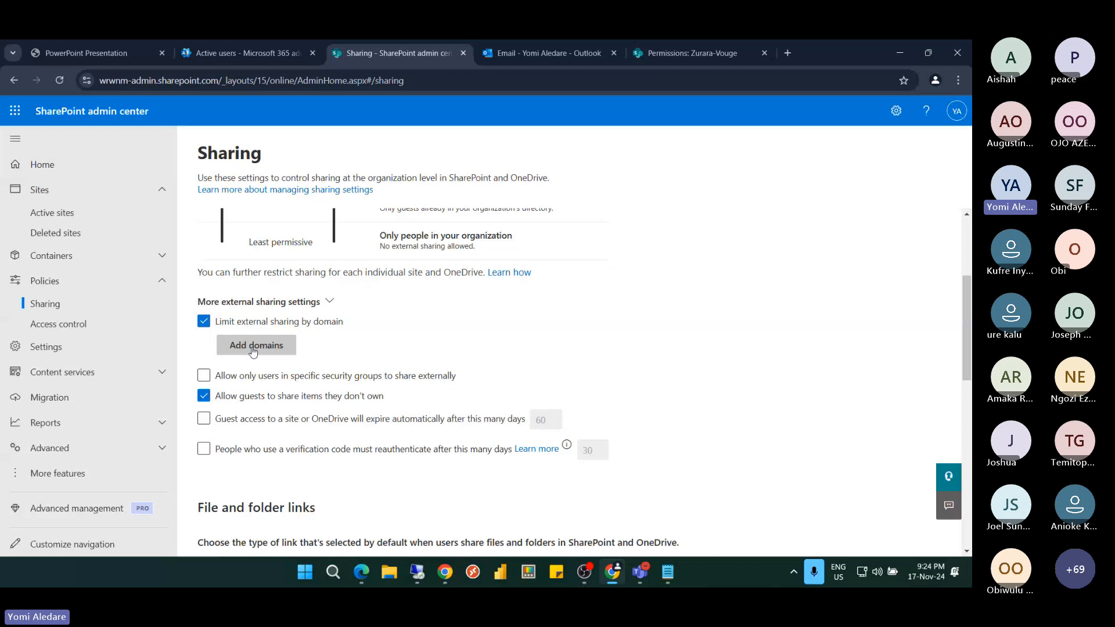
click(369, 348)
click(552, 348)
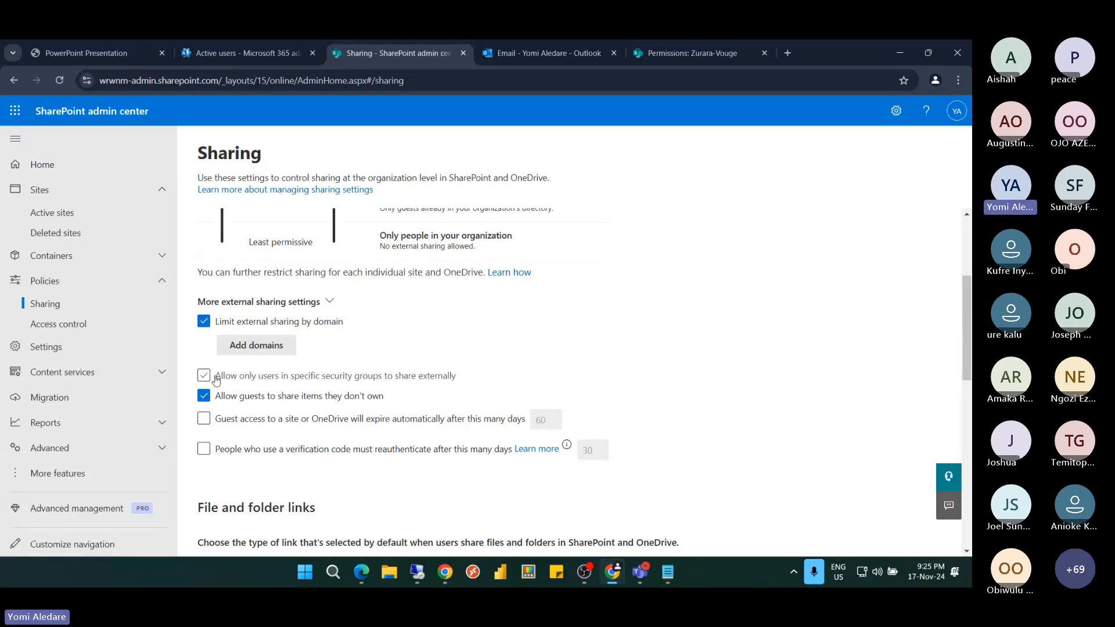
scroll(212, 360, up, 3)
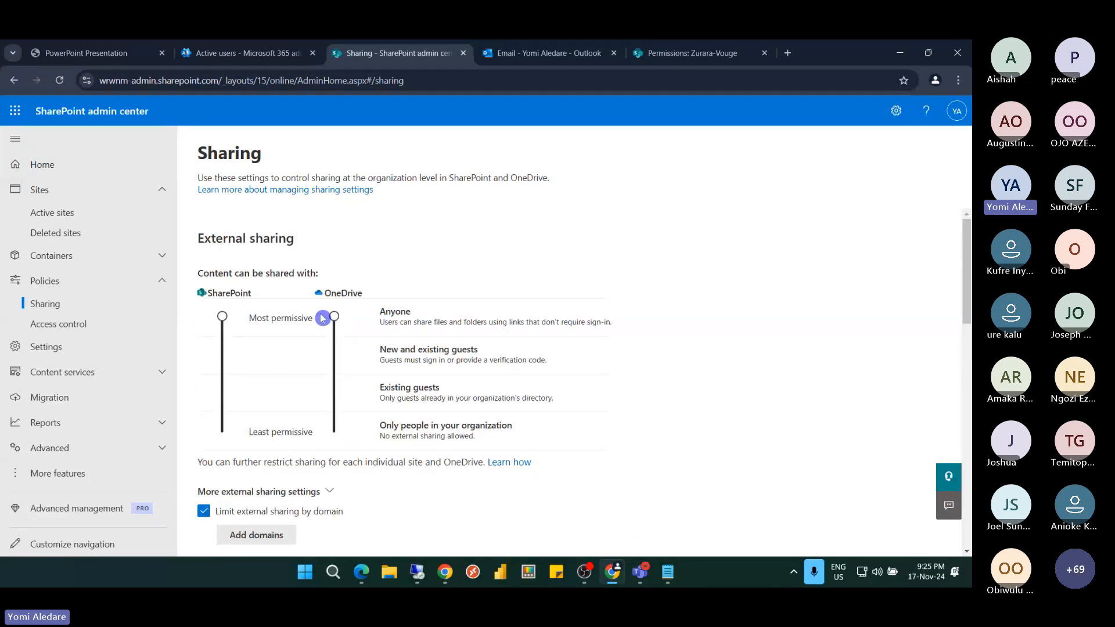
scroll(302, 320, down, 3)
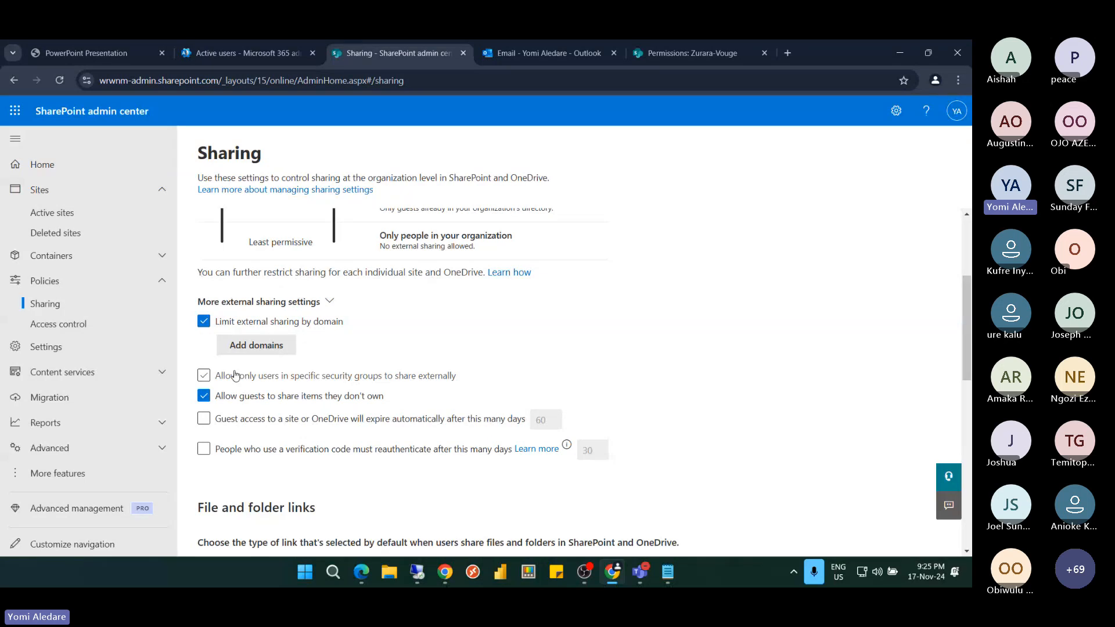
Tick Allow only users in specific security groups, untick domain limiting, and search 'sd' in Manage security groups
click(204, 377)
click(204, 323)
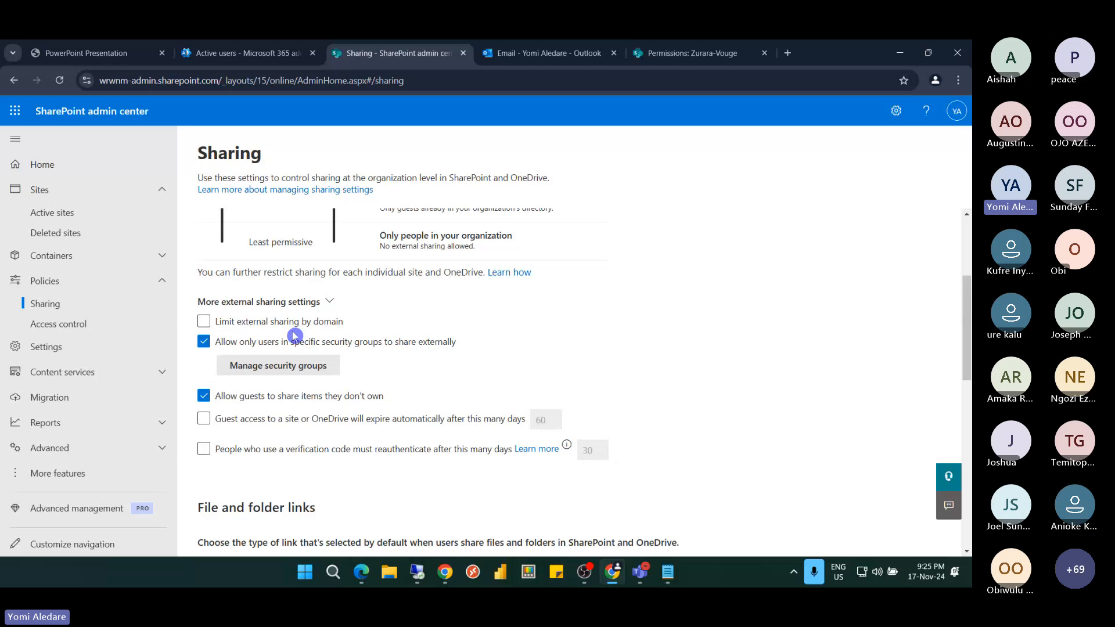
click(286, 374)
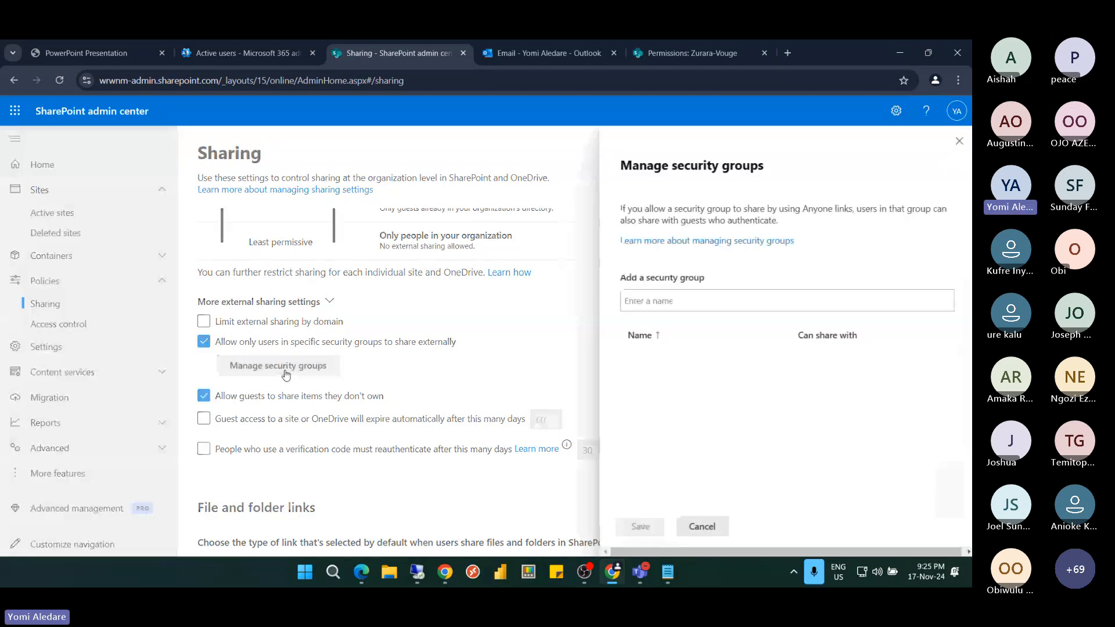
click(704, 302)
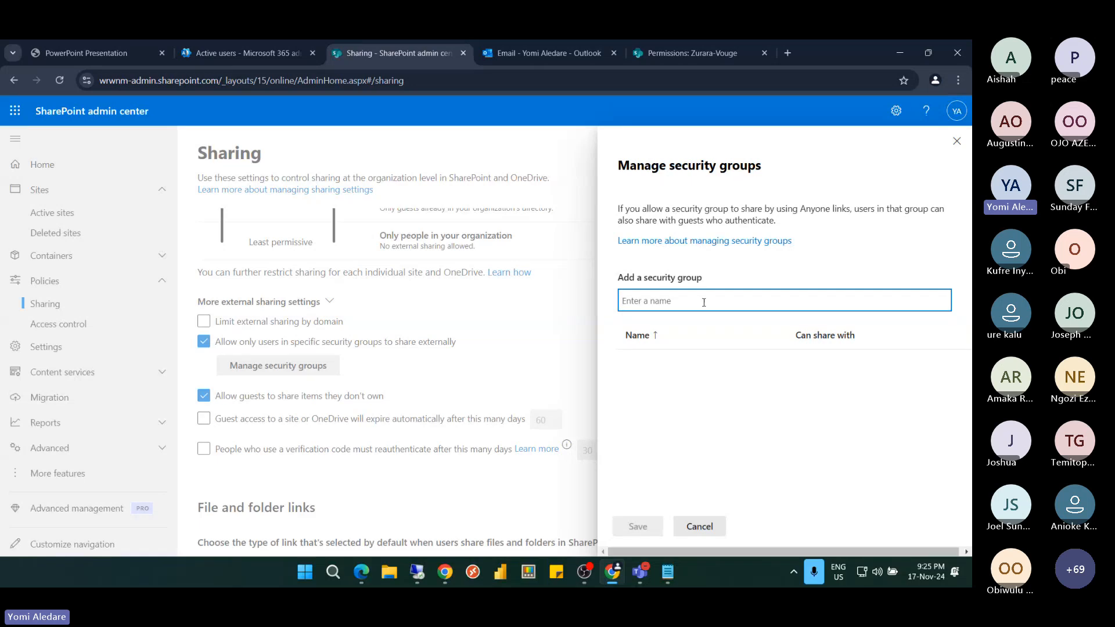
text(sd)
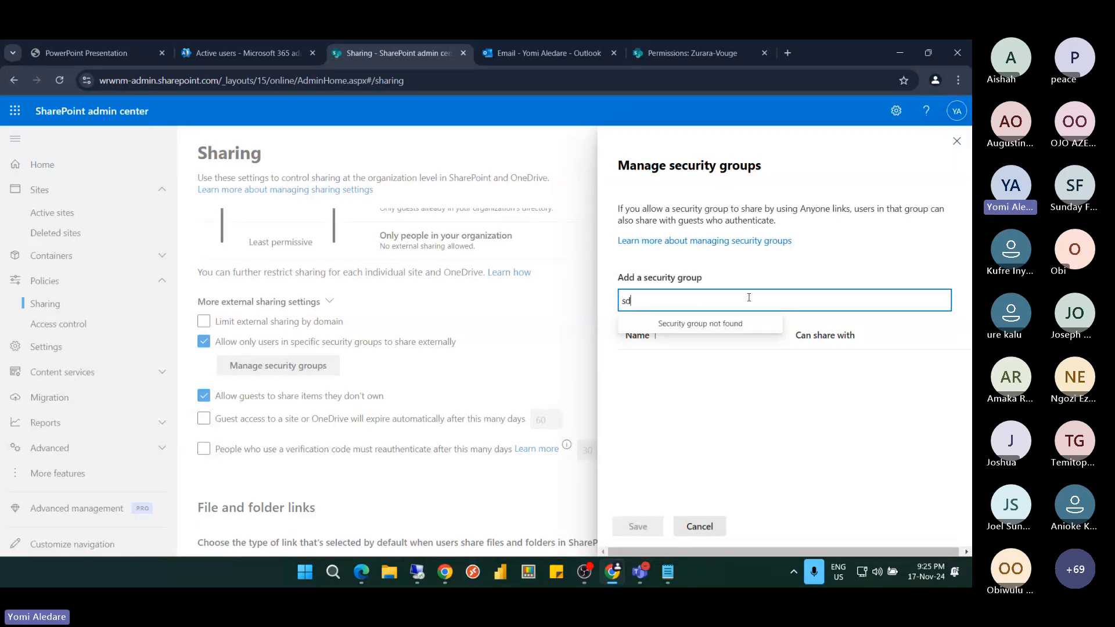
click(956, 142)
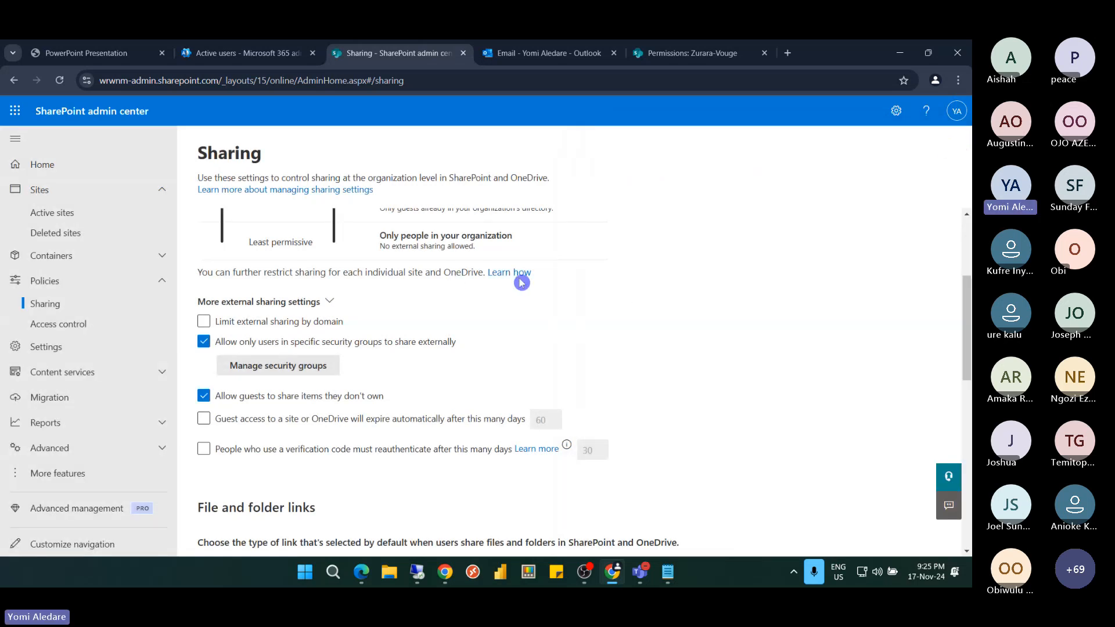
In Microsoft 365 admin center, filter Active teams & groups to Security groups and start Add a security group
click(226, 52)
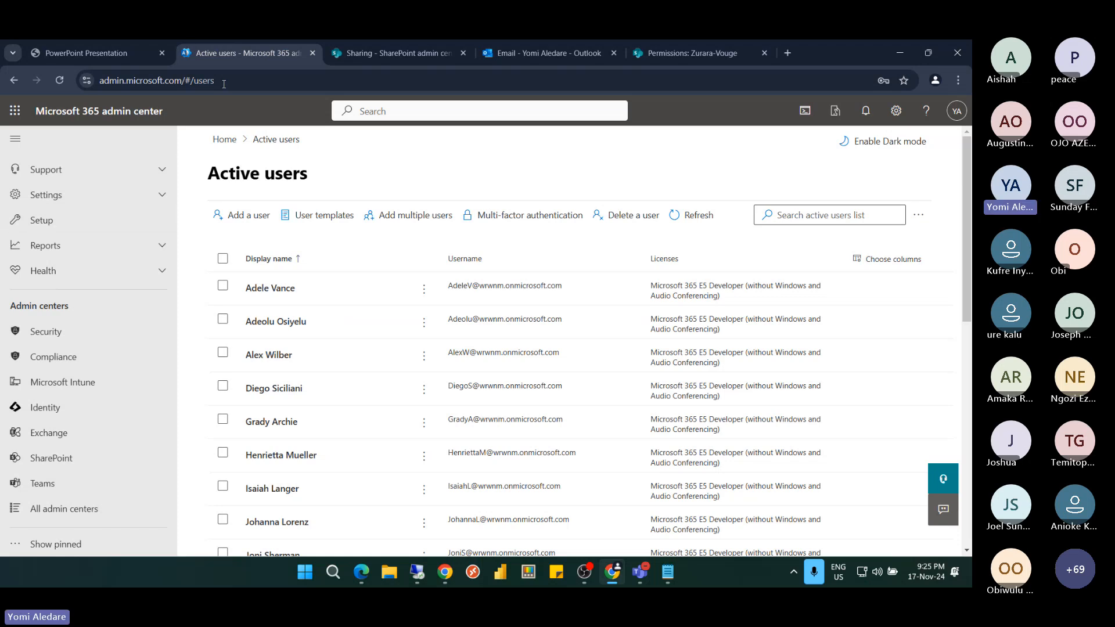
scroll(67, 245, up, 1)
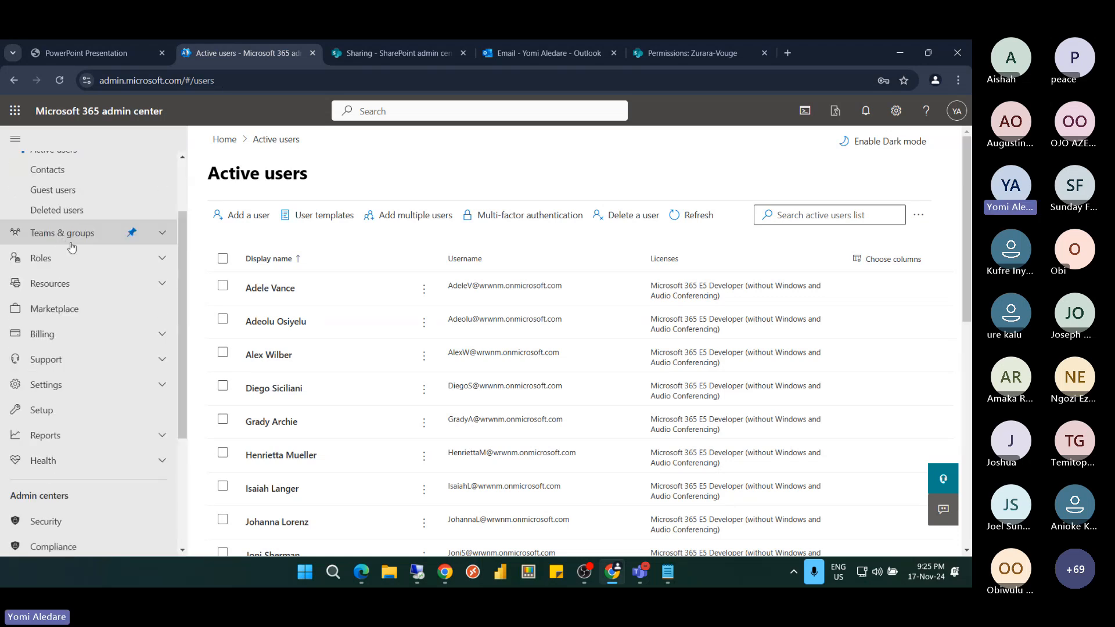
click(71, 239)
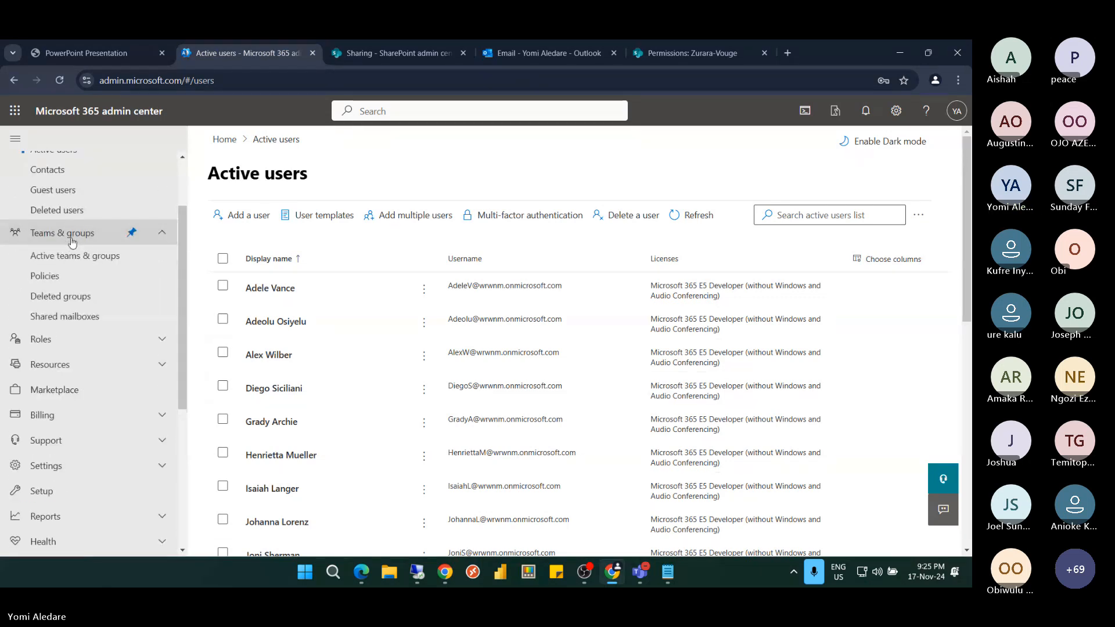
click(74, 262)
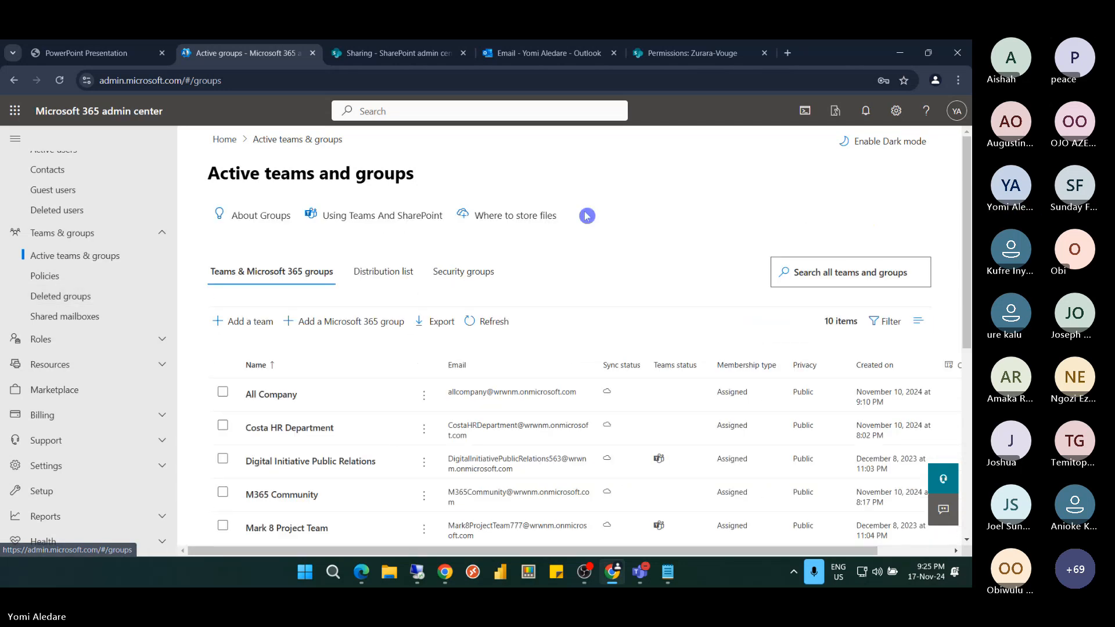
click(464, 274)
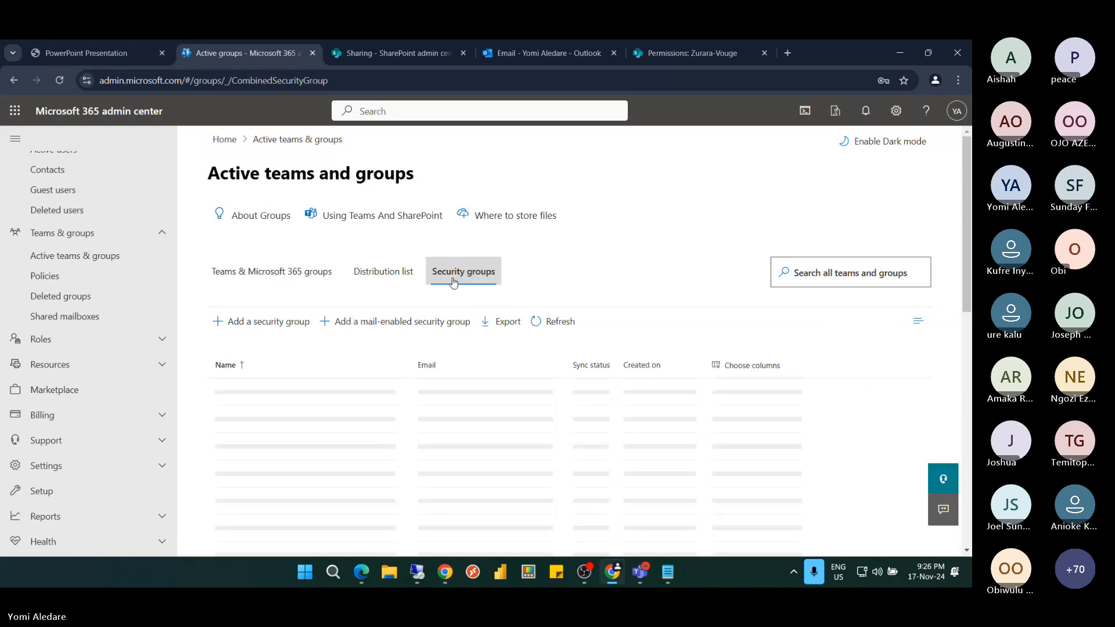
click(274, 324)
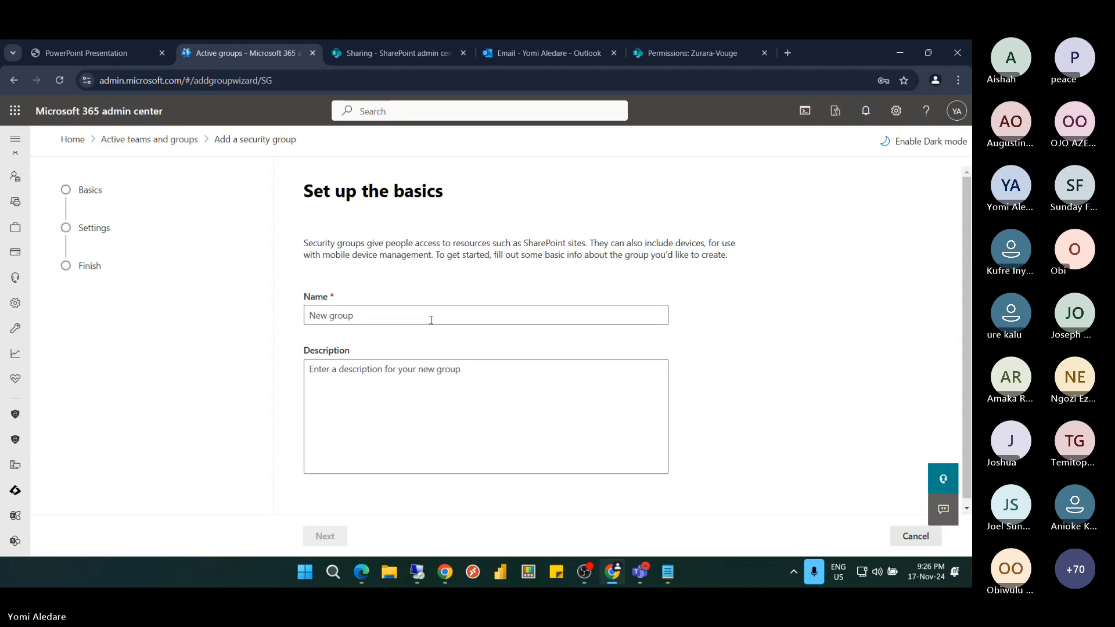
Create the security group 'Only Allow External Sharing' with role assignment left off
click(430, 319)
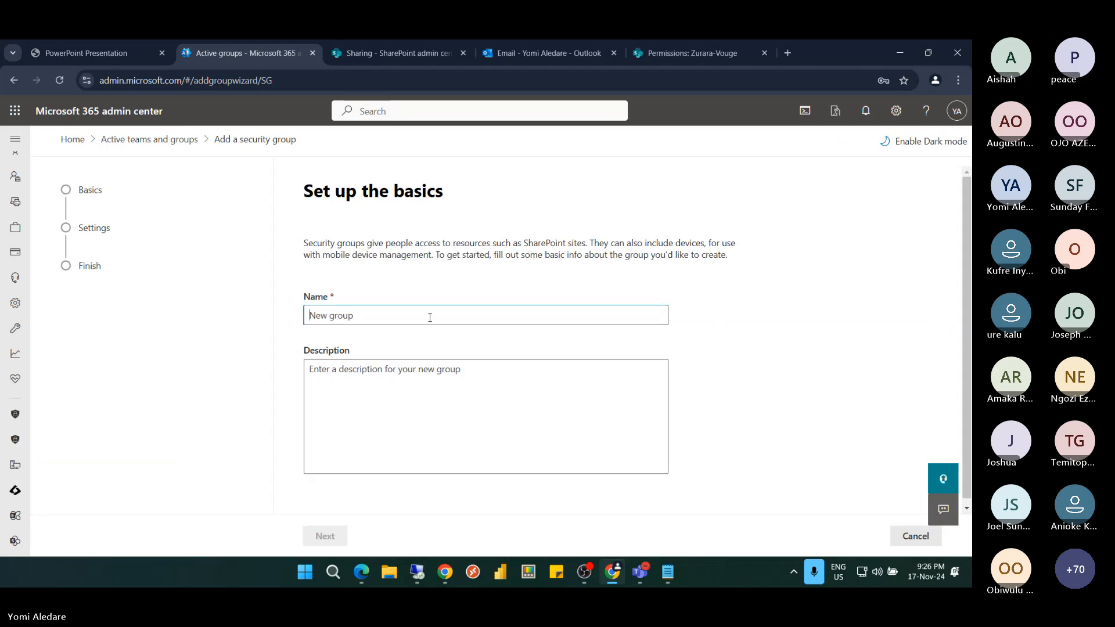
text(E)
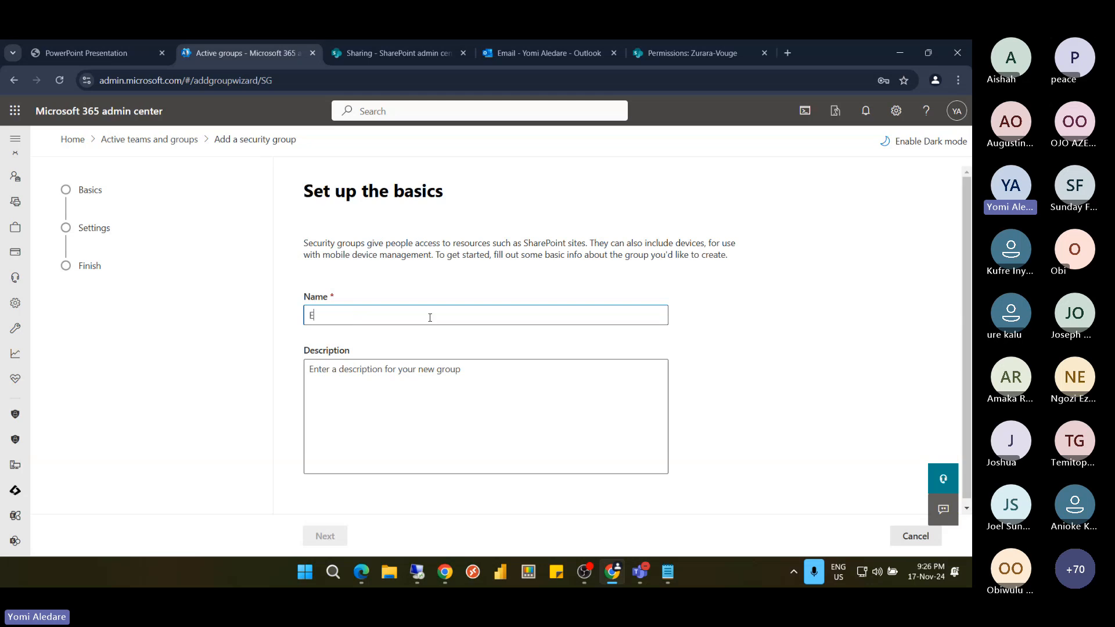
key(BackSpace)
text(Only Allow External Sharing)
click(451, 377)
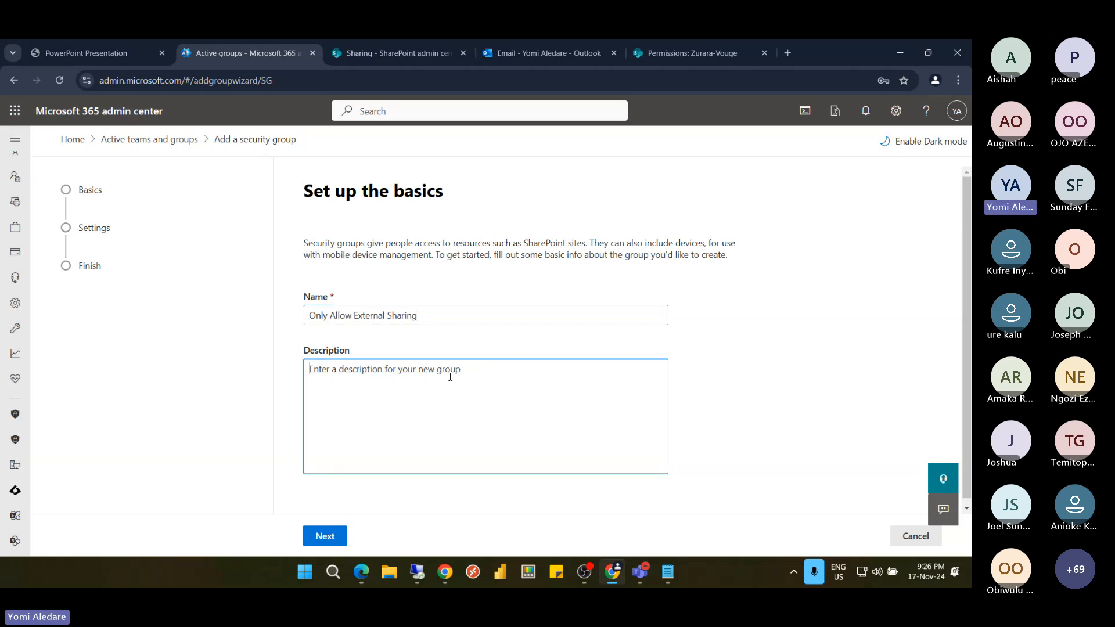
click(328, 536)
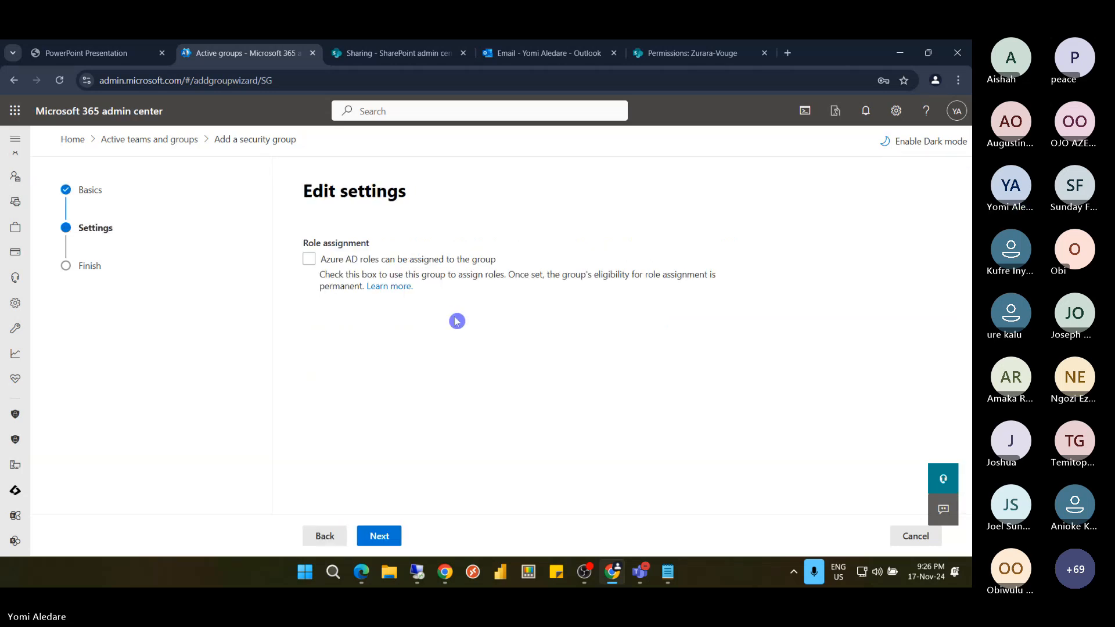
click(338, 261)
click(338, 261)
click(384, 537)
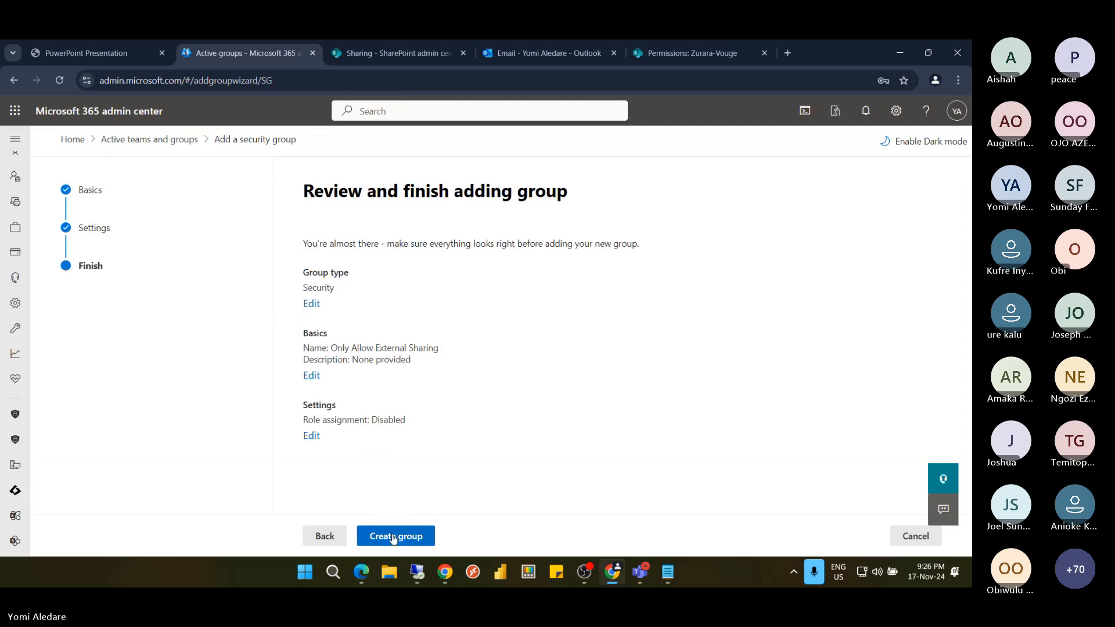
click(394, 537)
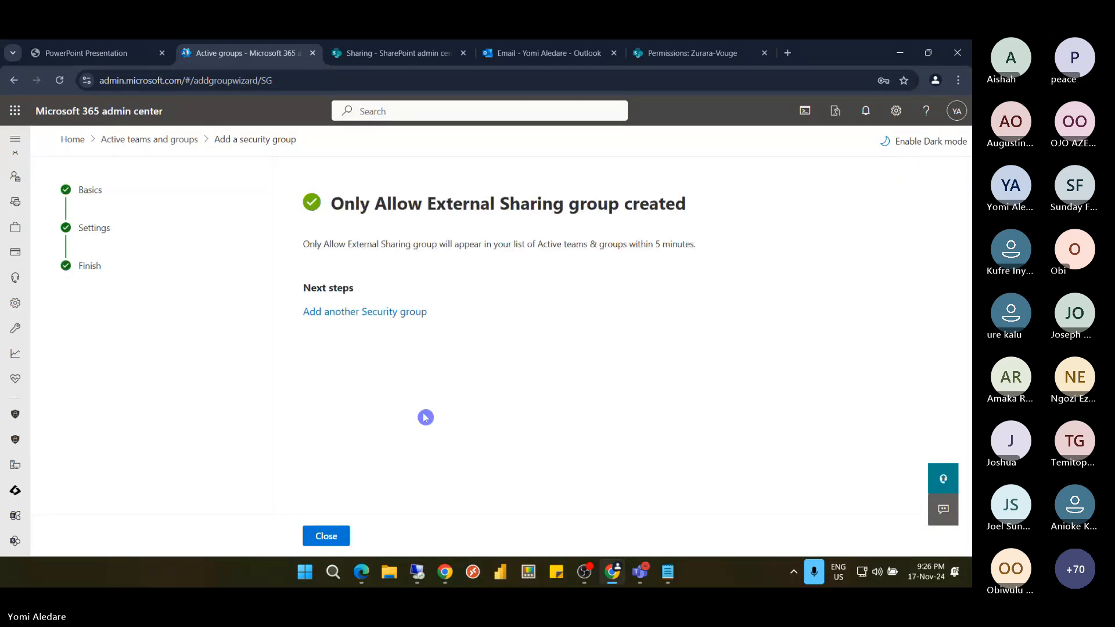
click(339, 536)
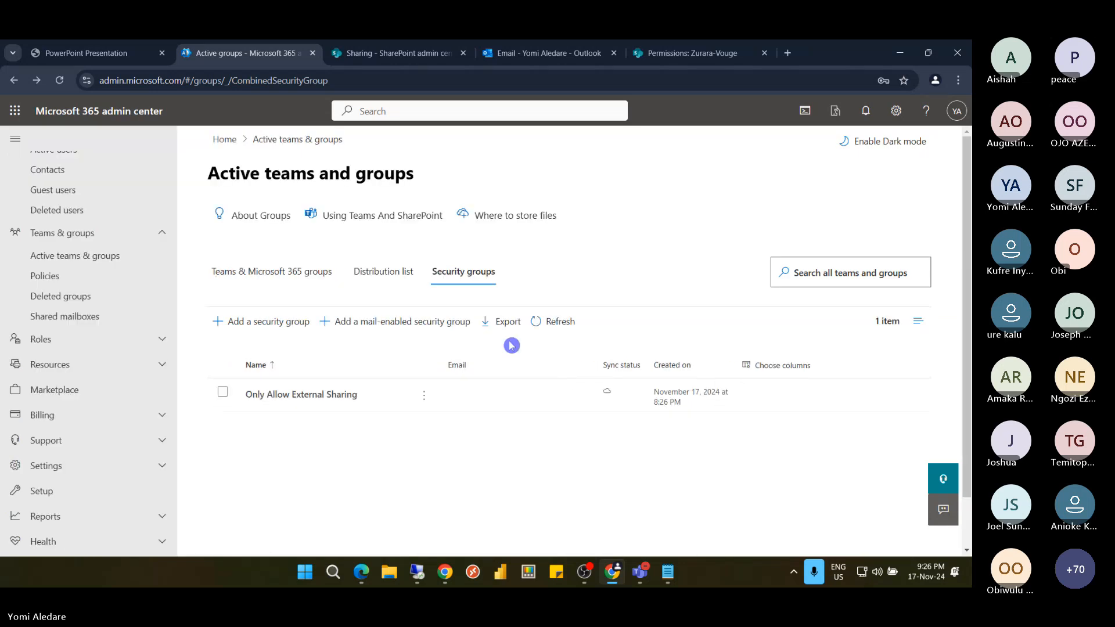
Add the admin account as owner of Only Allow External Sharing, then view its Members tab
click(287, 396)
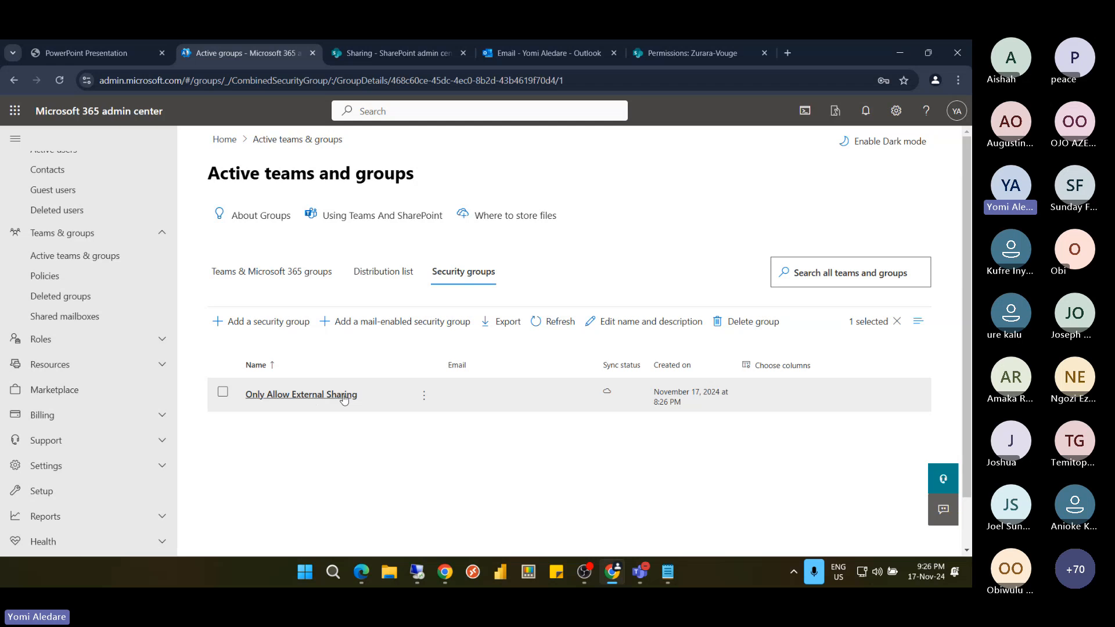
click(299, 397)
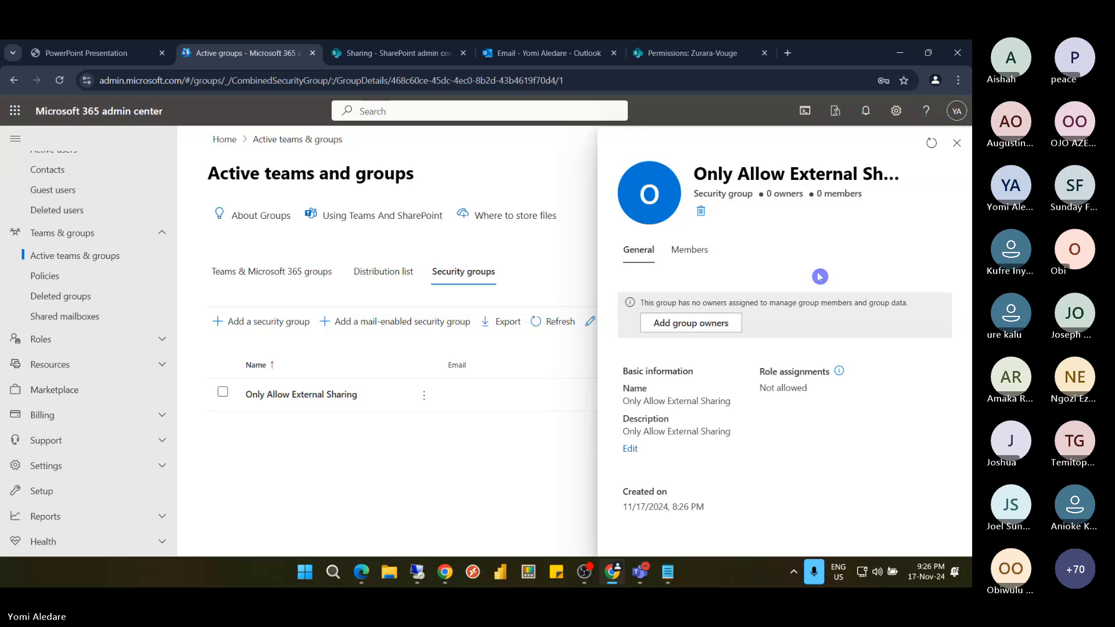
click(716, 328)
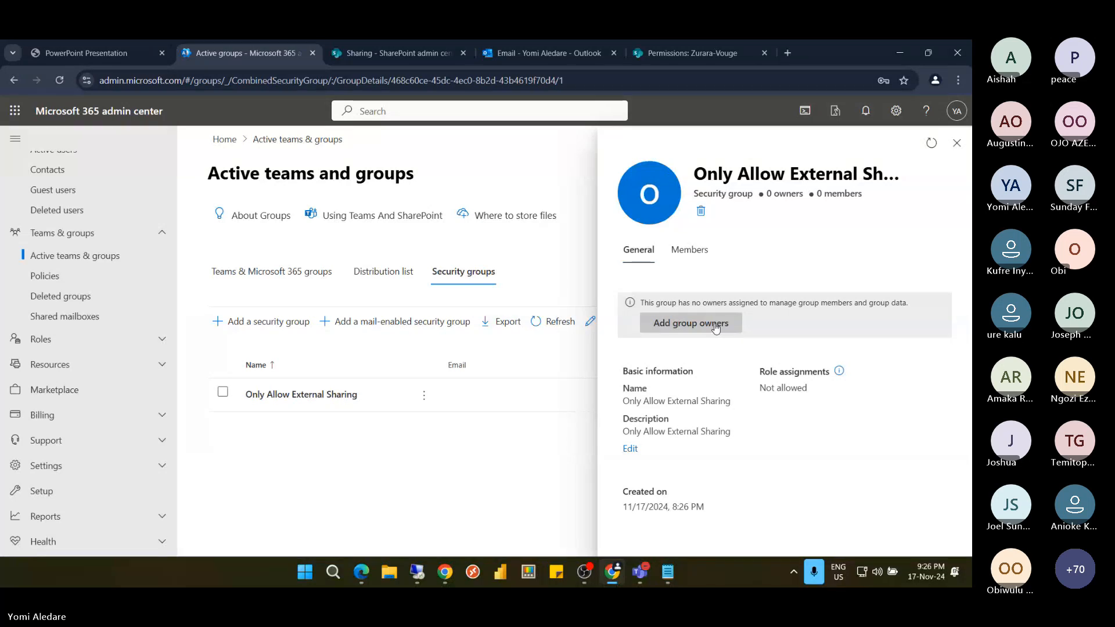
click(716, 328)
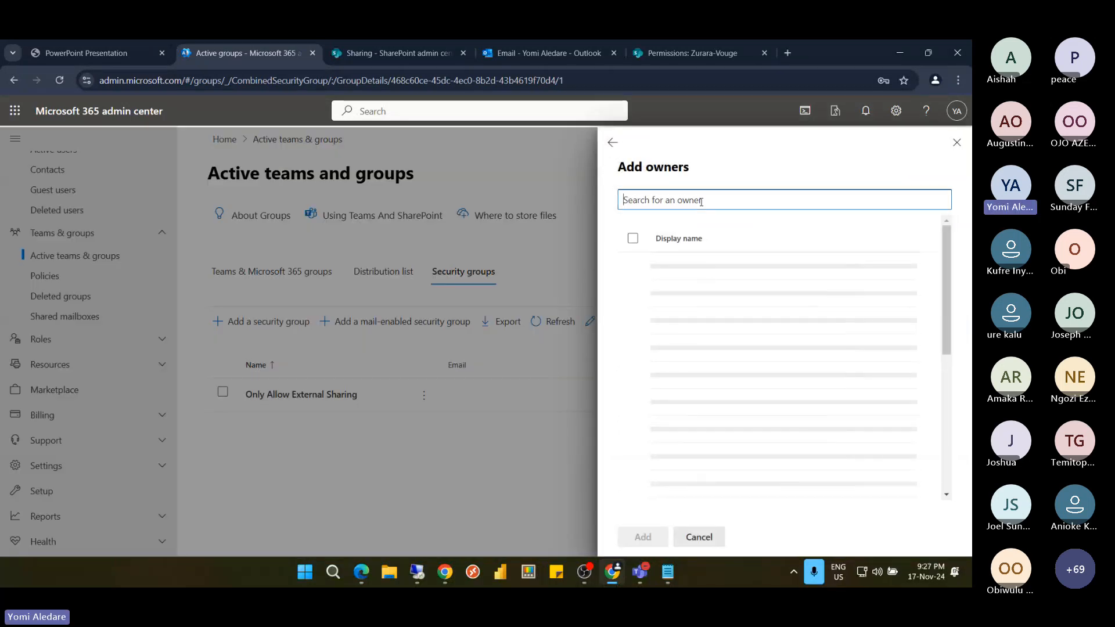
text(yom)
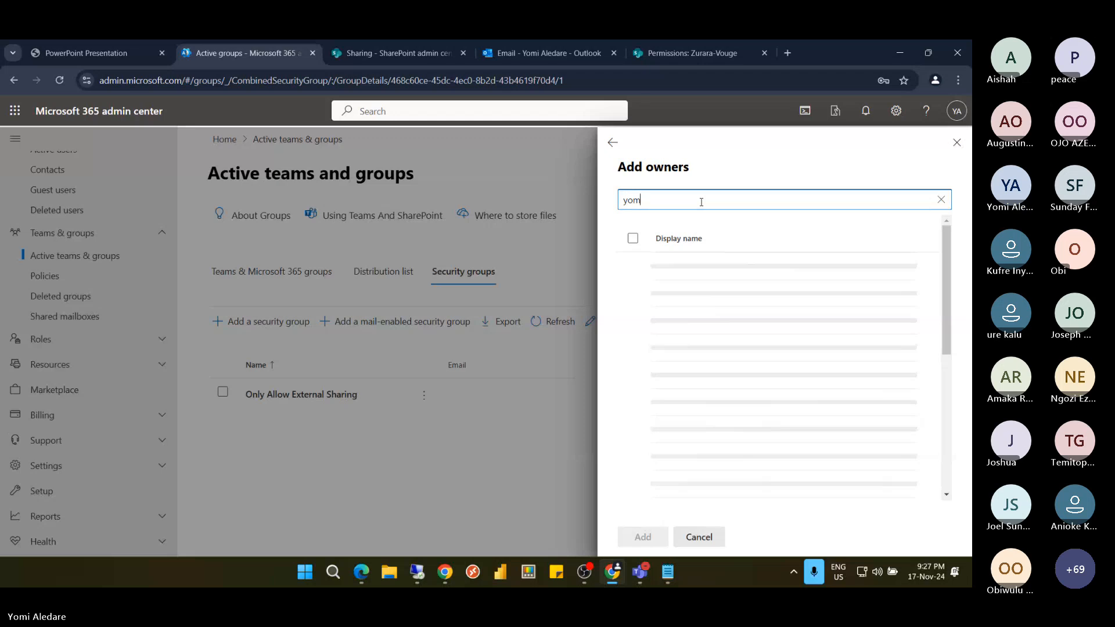
text(i)
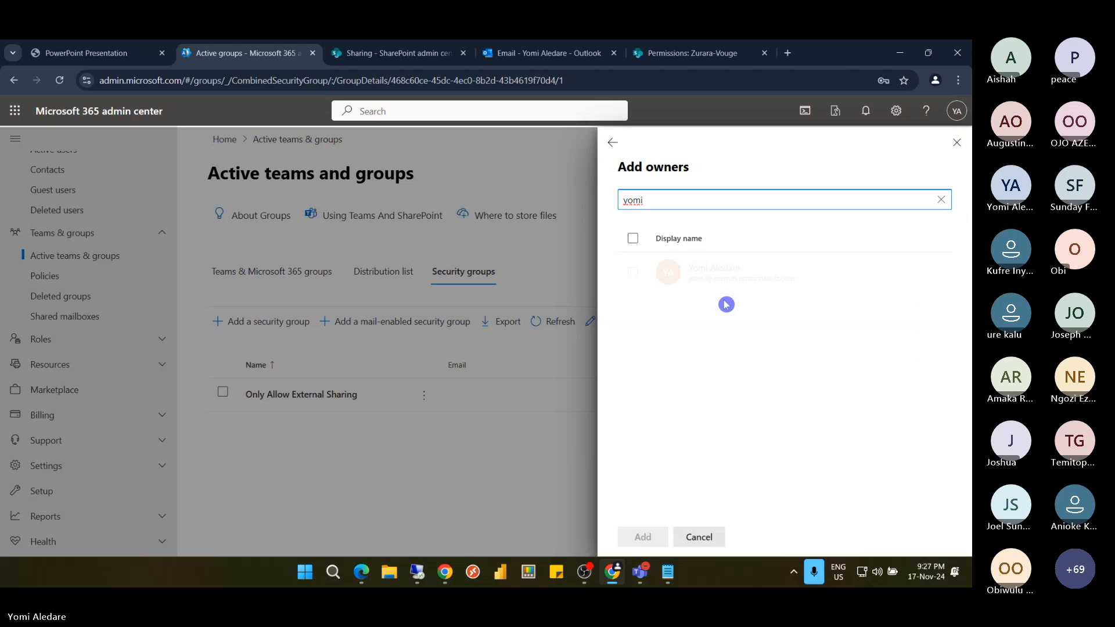
click(634, 274)
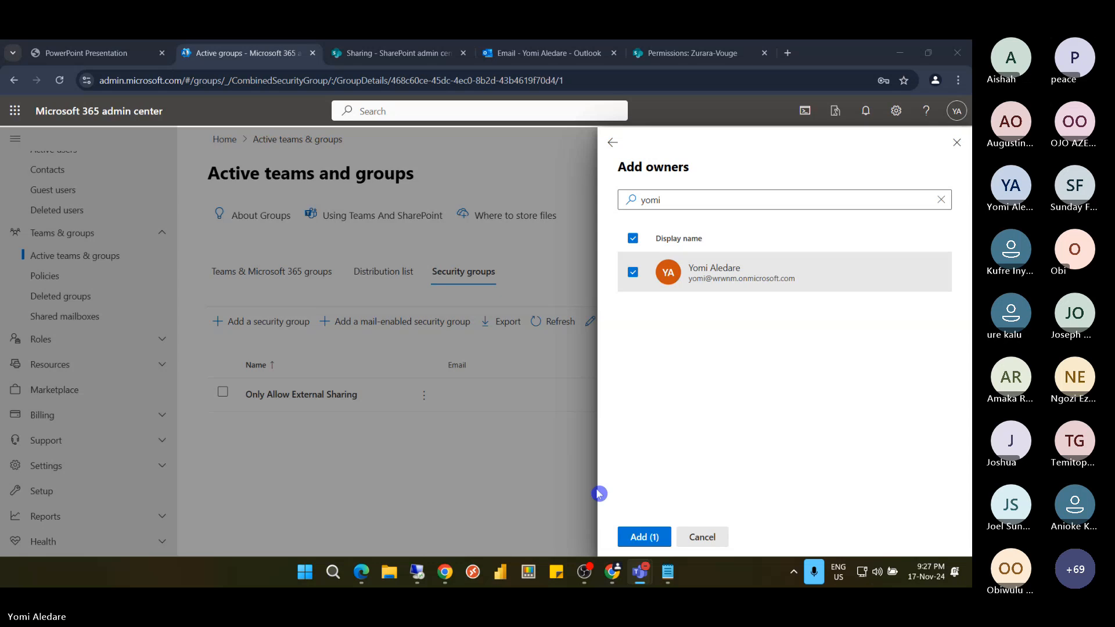
click(645, 537)
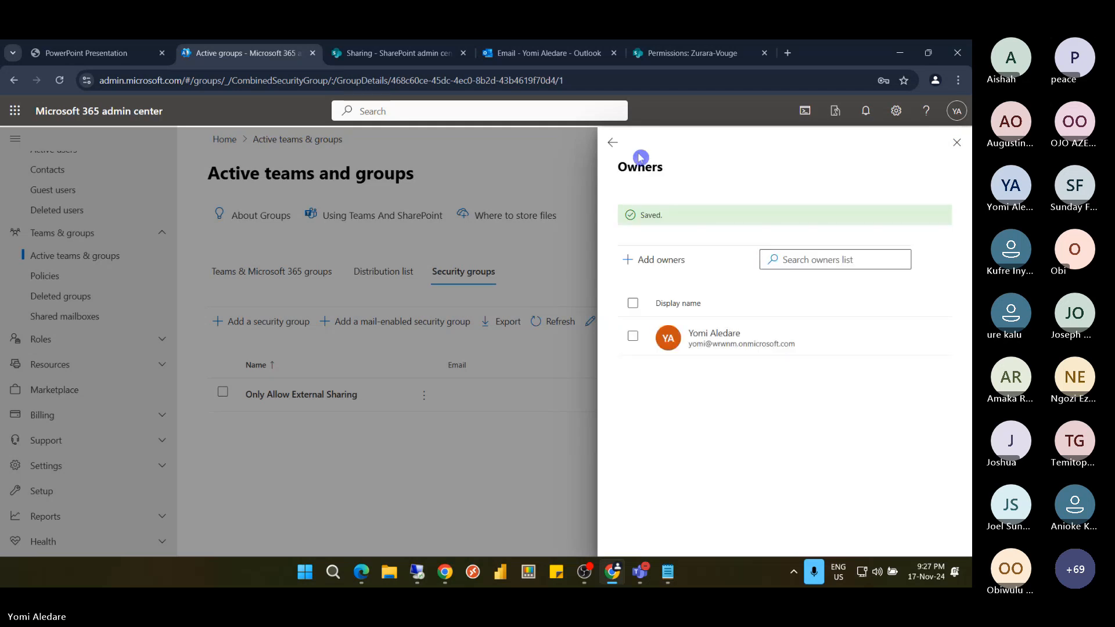
click(616, 145)
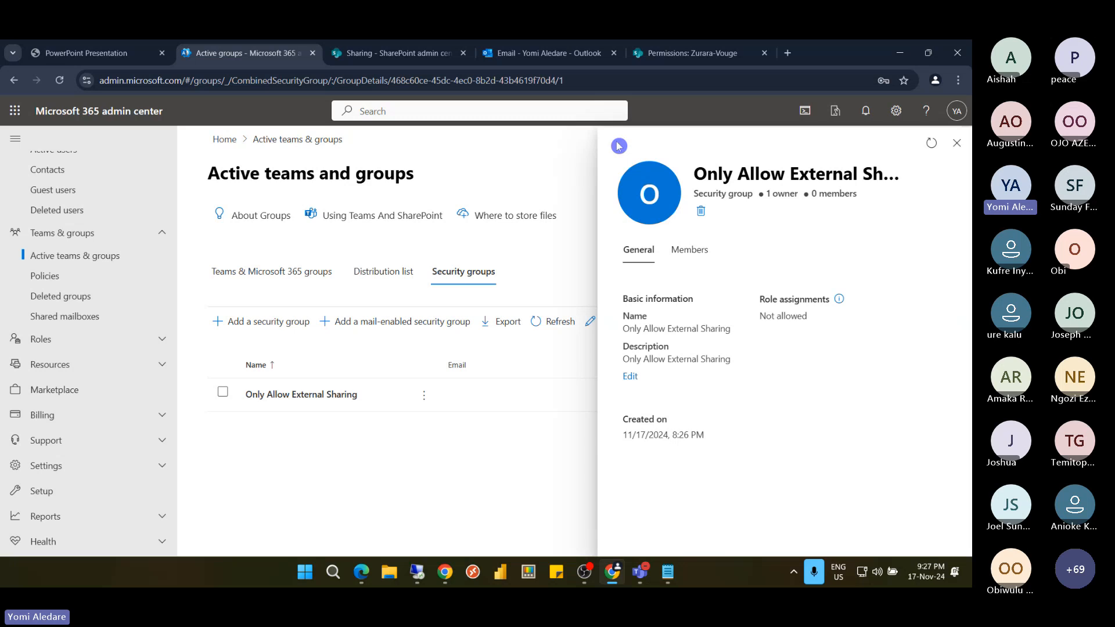
click(689, 252)
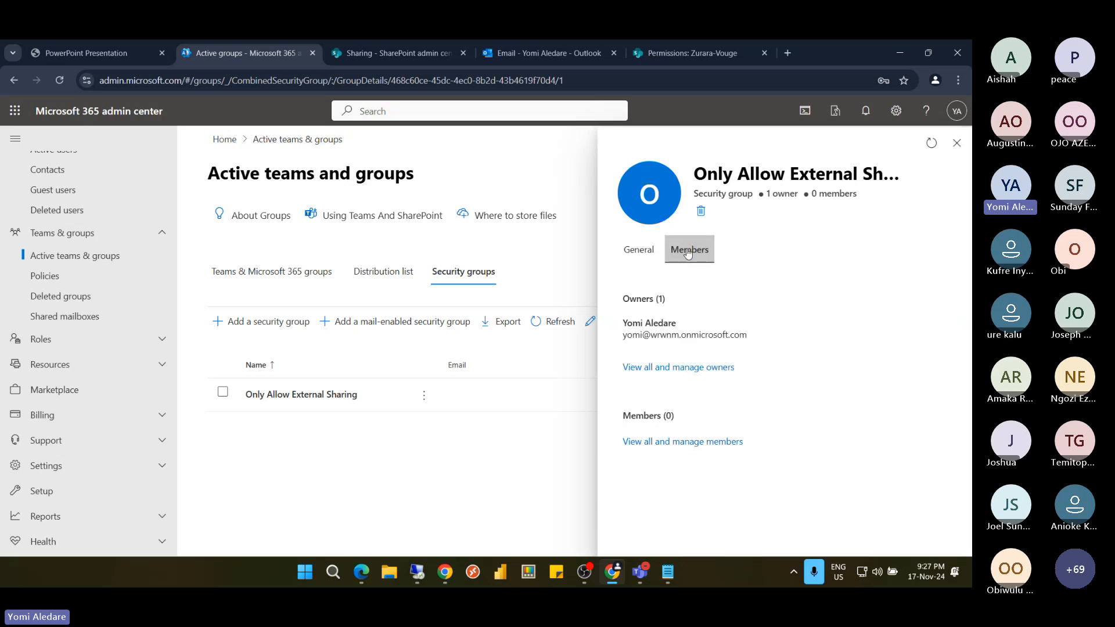
Add the test user as a member of the Only Allow External Sharing group, then return to SharePoint Sharing
click(669, 444)
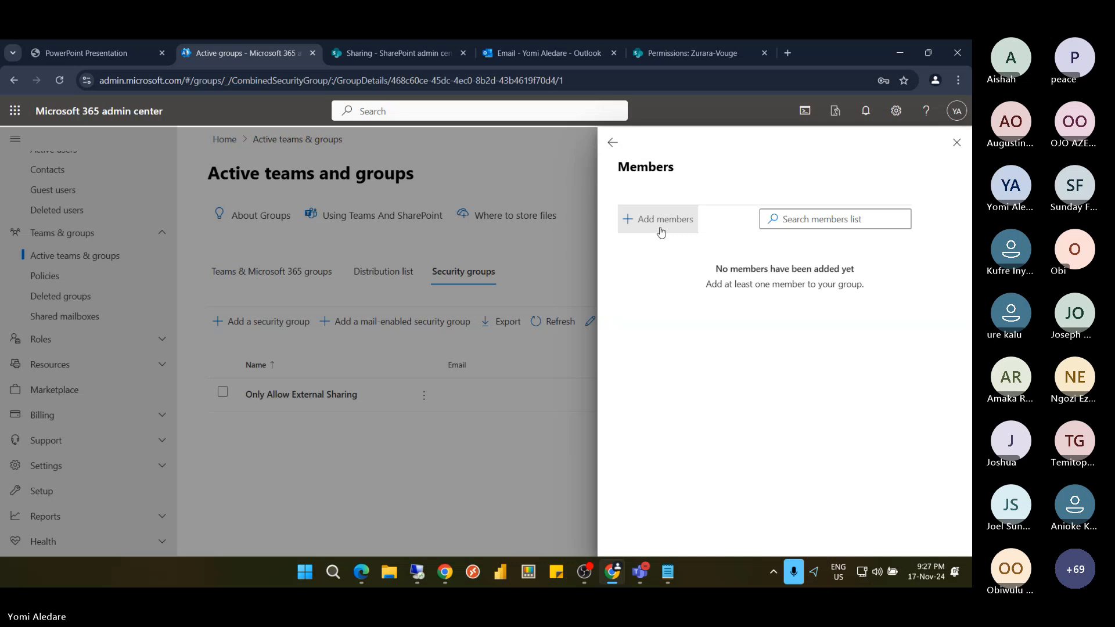
click(661, 232)
click(683, 203)
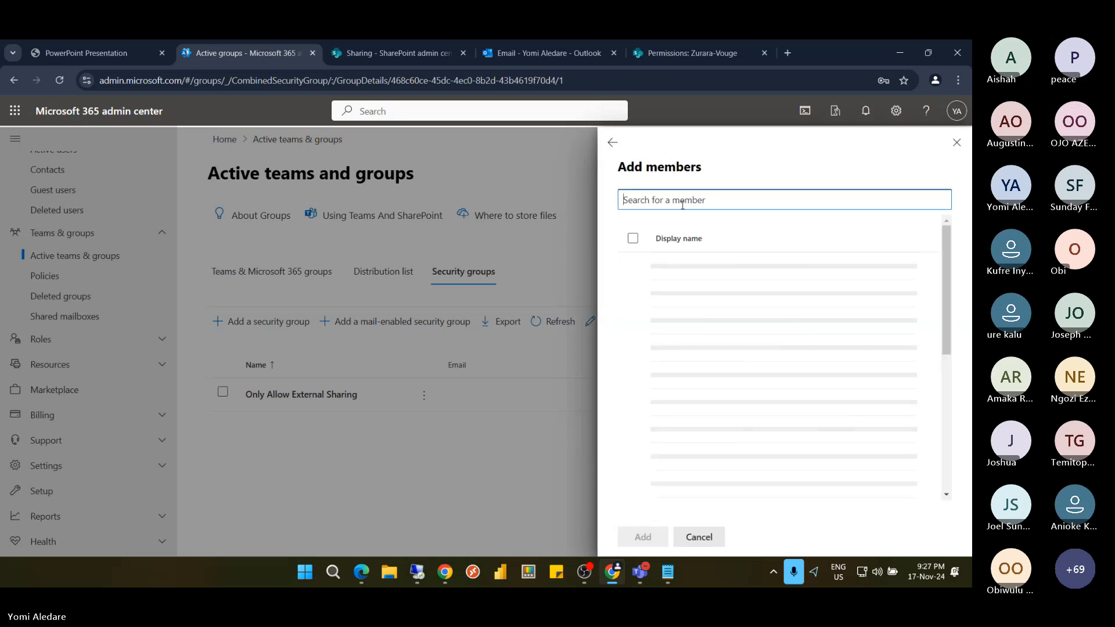
text(vance)
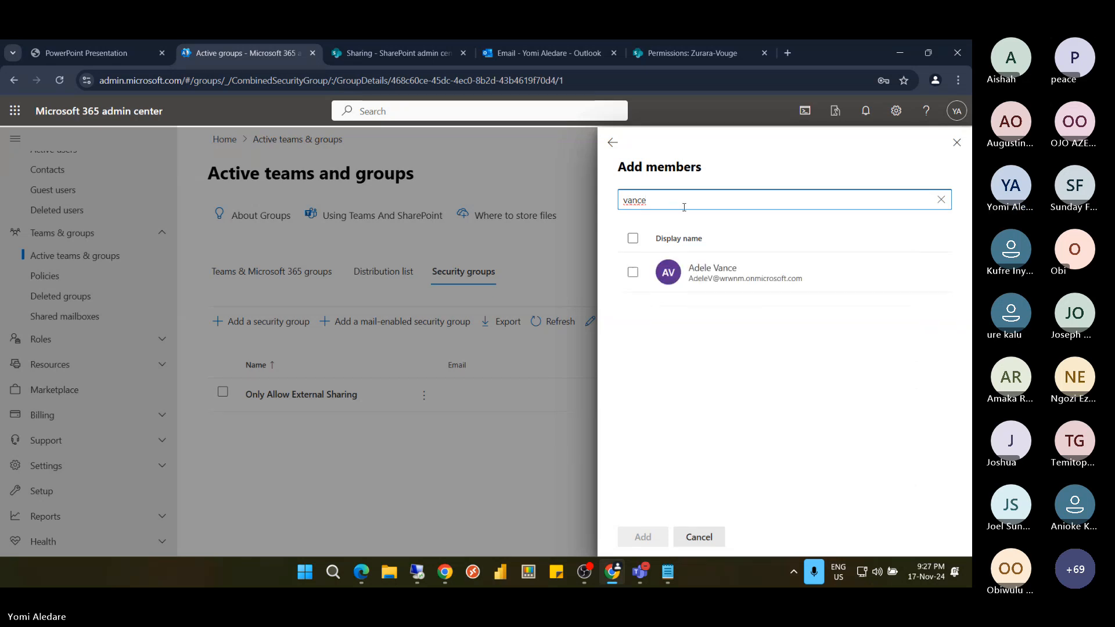
click(634, 273)
click(636, 274)
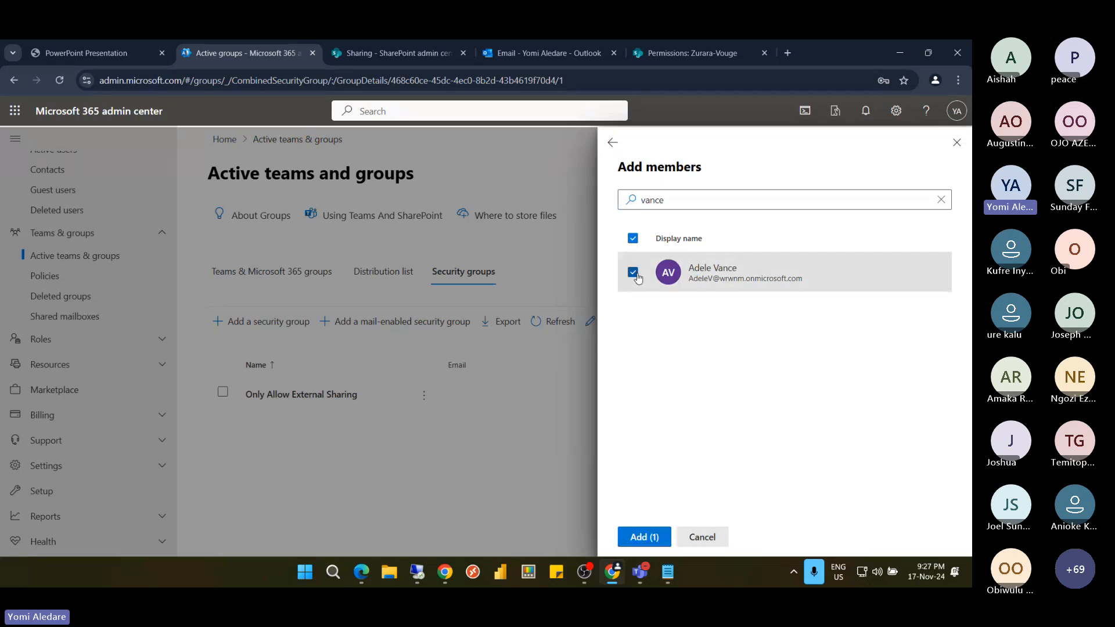
click(651, 539)
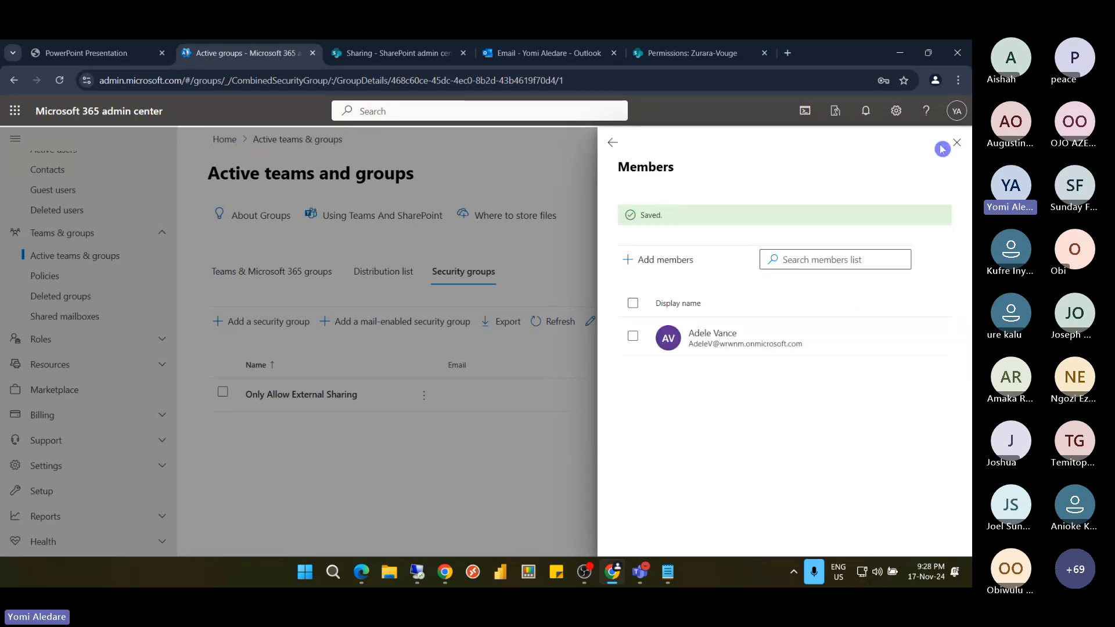
click(957, 143)
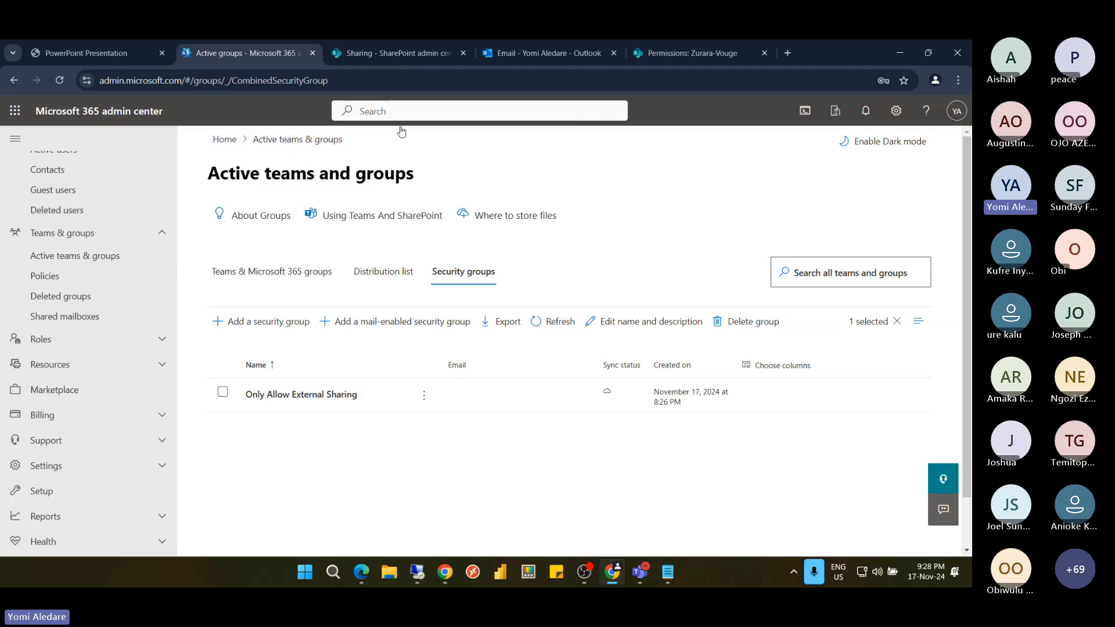
click(373, 57)
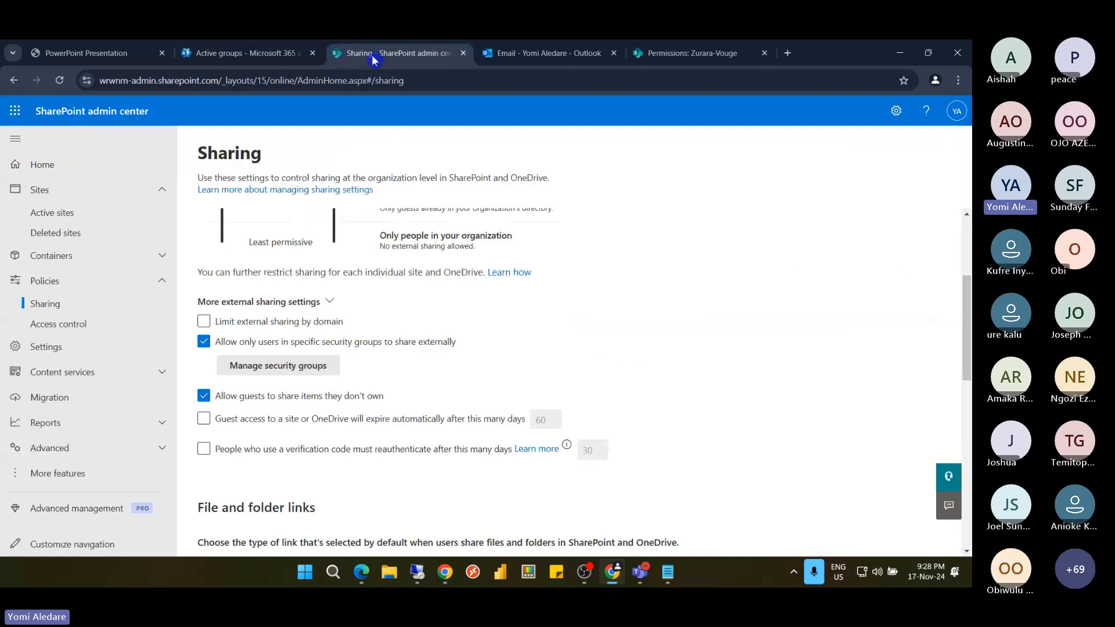
Set both SharePoint and OneDrive sharing to Anyone and allow external sharing only for specific security groups
click(60, 82)
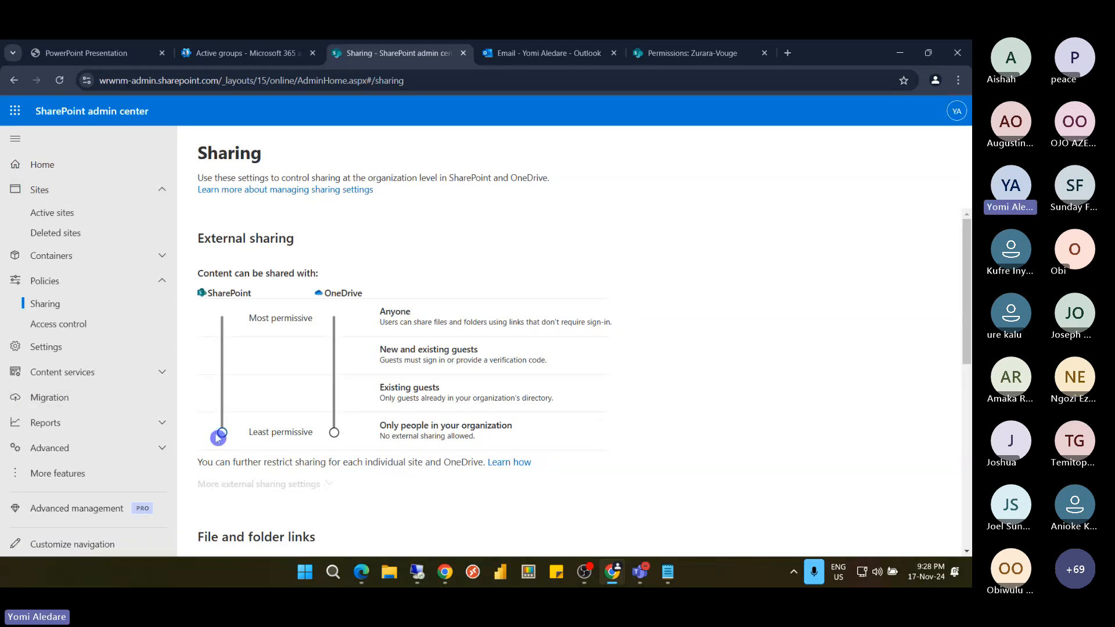
drag(218, 433, 221, 319)
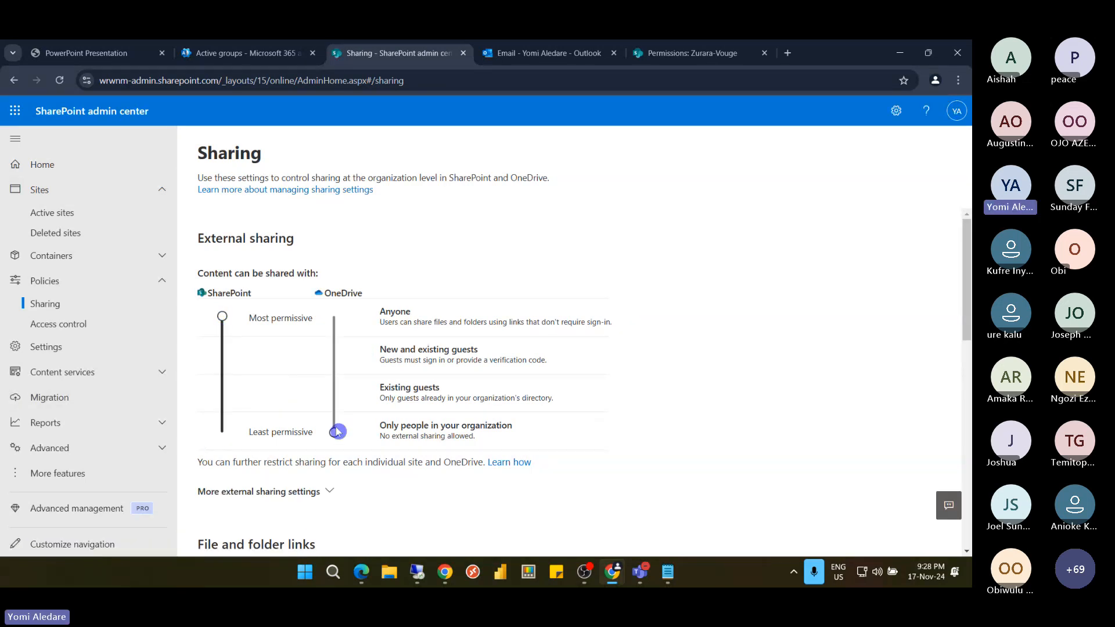
drag(336, 430, 334, 318)
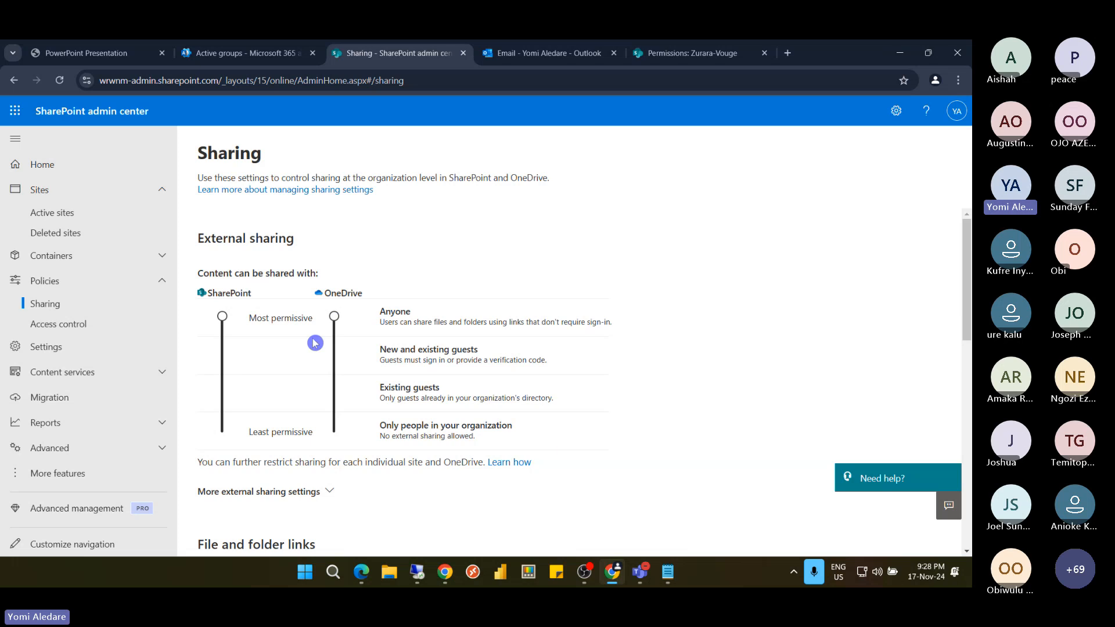
scroll(299, 325, down, 3)
click(308, 301)
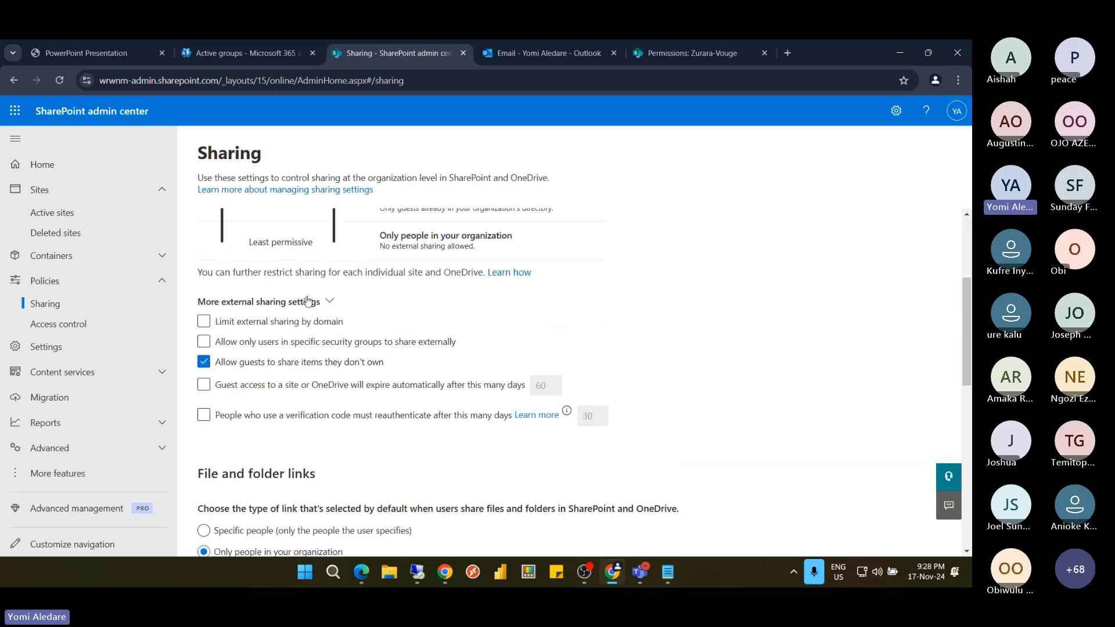
click(259, 343)
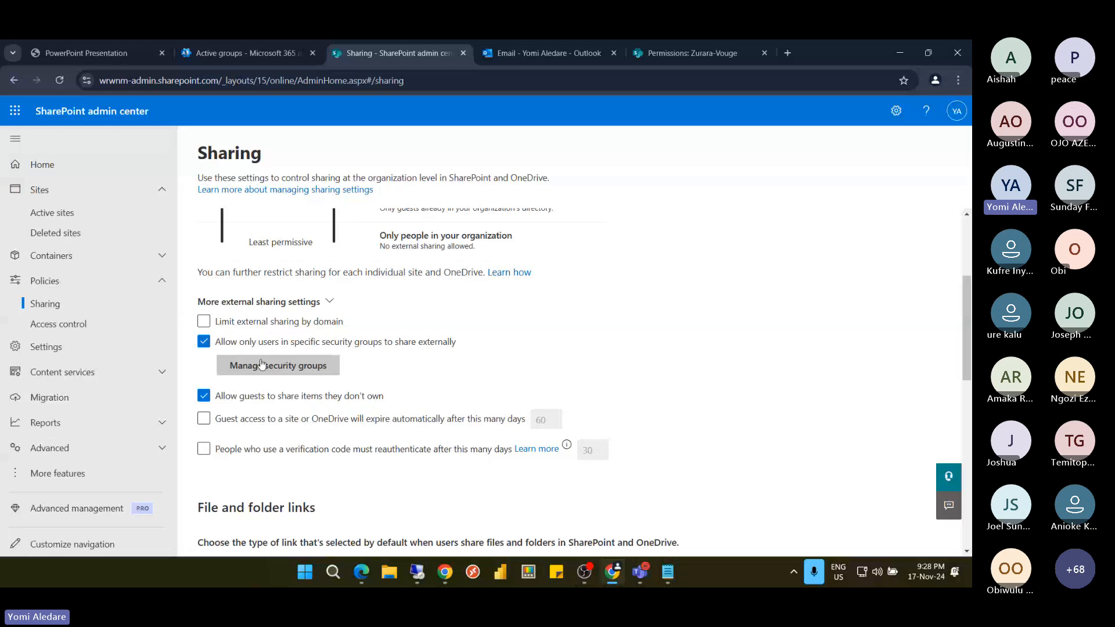
Open Manage security groups and look up the exact security group name
click(261, 364)
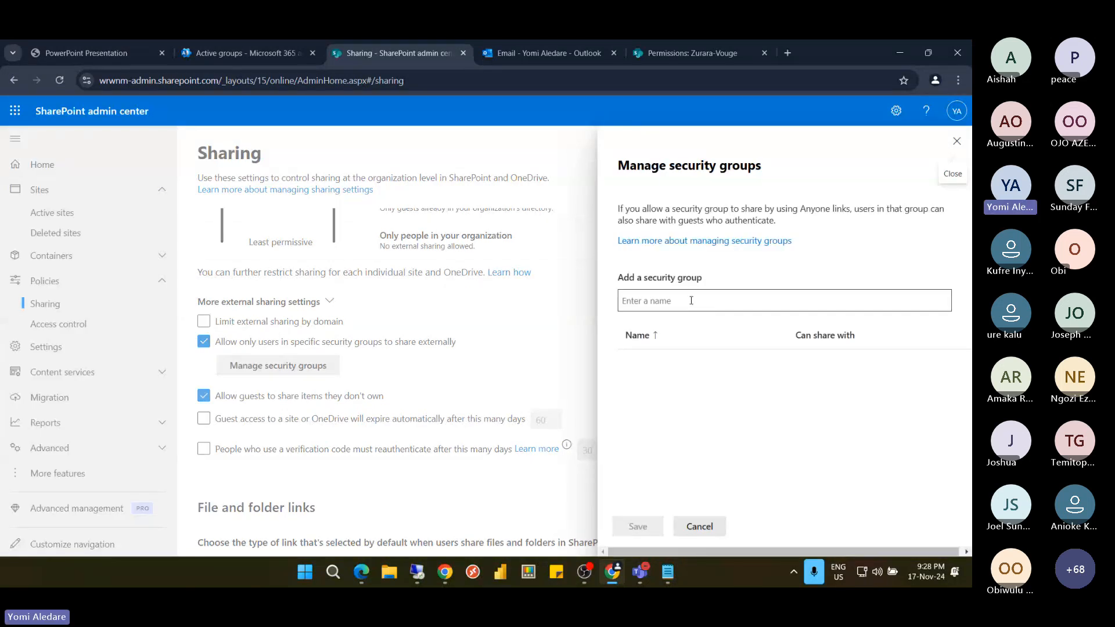
click(691, 301)
text(a)
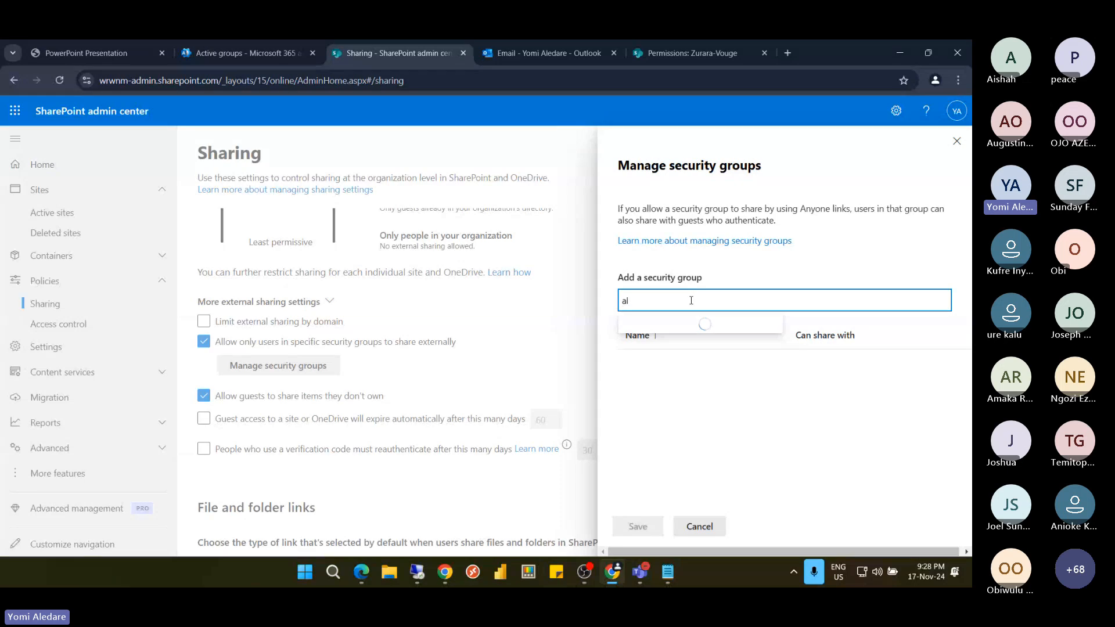
text(l)
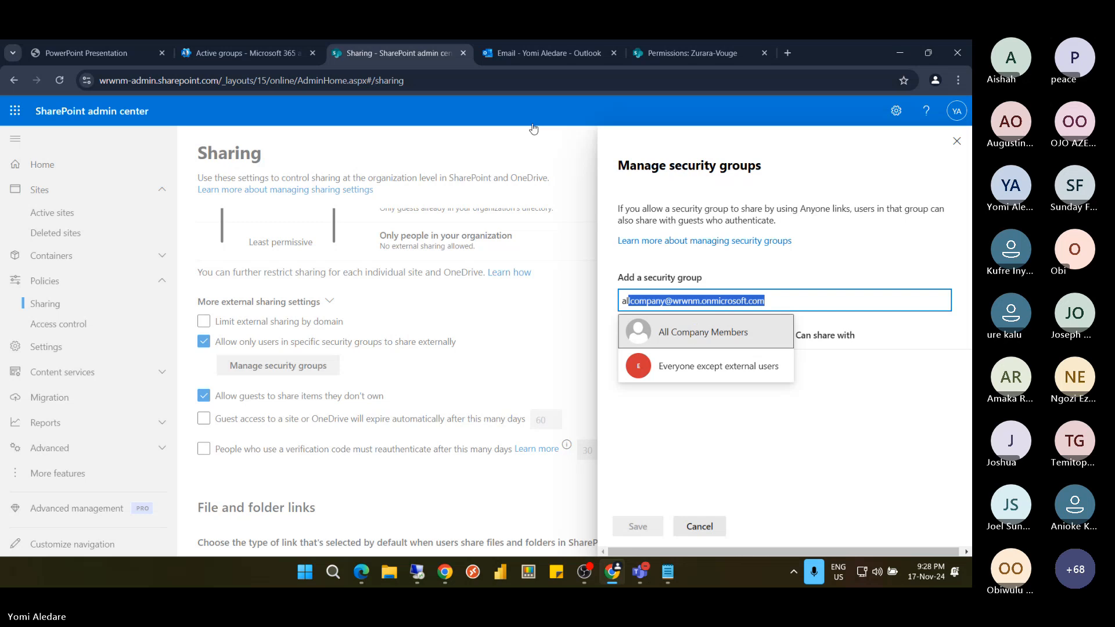
click(274, 57)
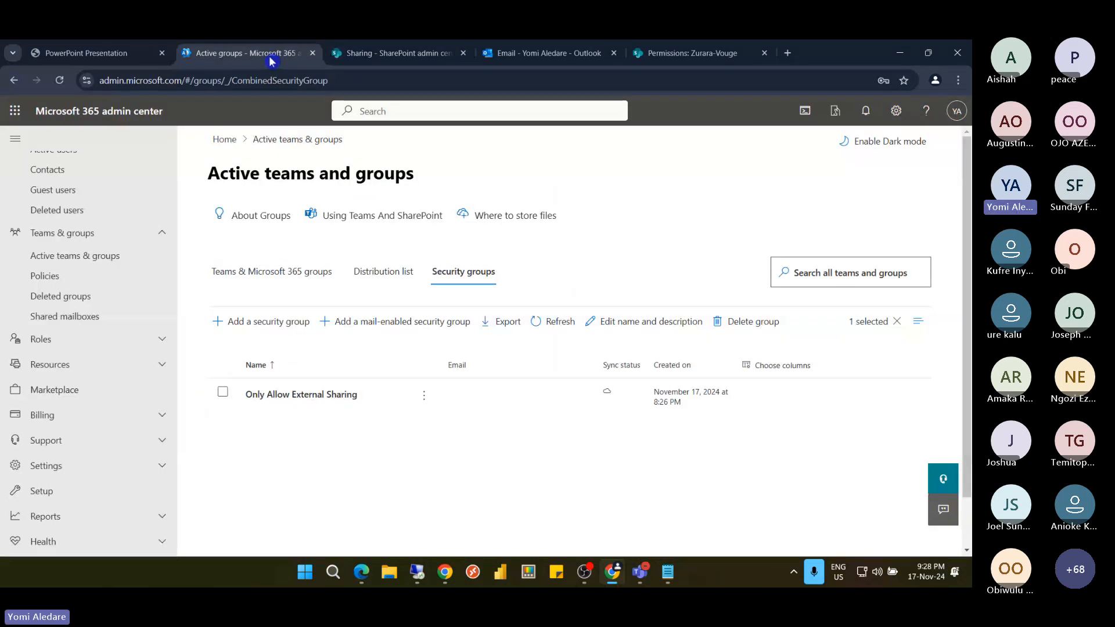
click(385, 56)
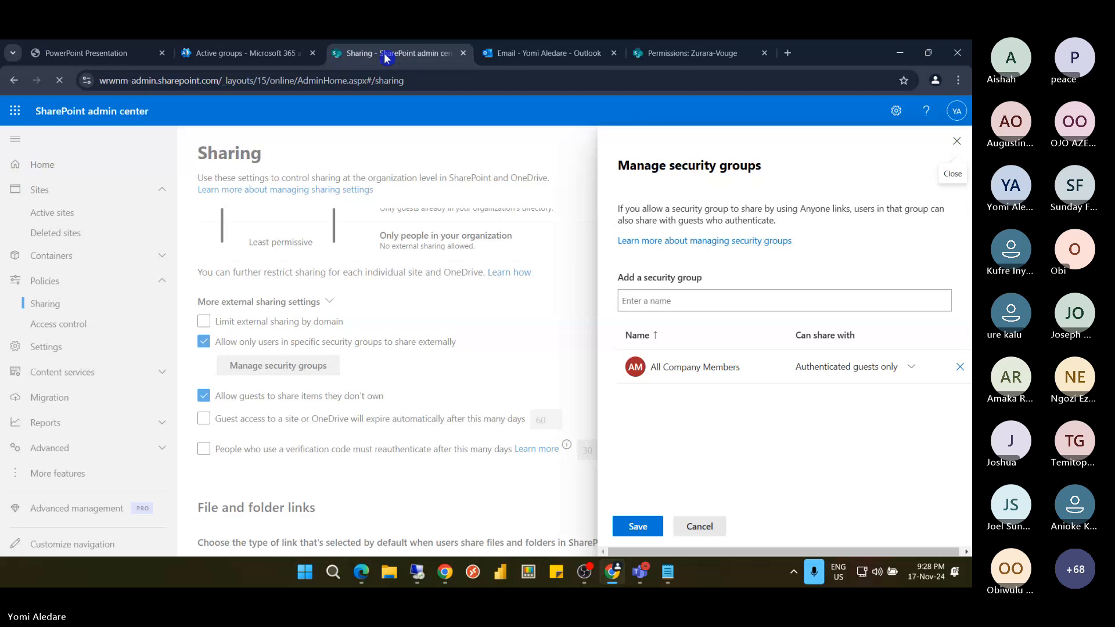
Replace All Company Members with Only Allow External Sharing, allowed to share with Anyone, and save
click(960, 368)
click(711, 304)
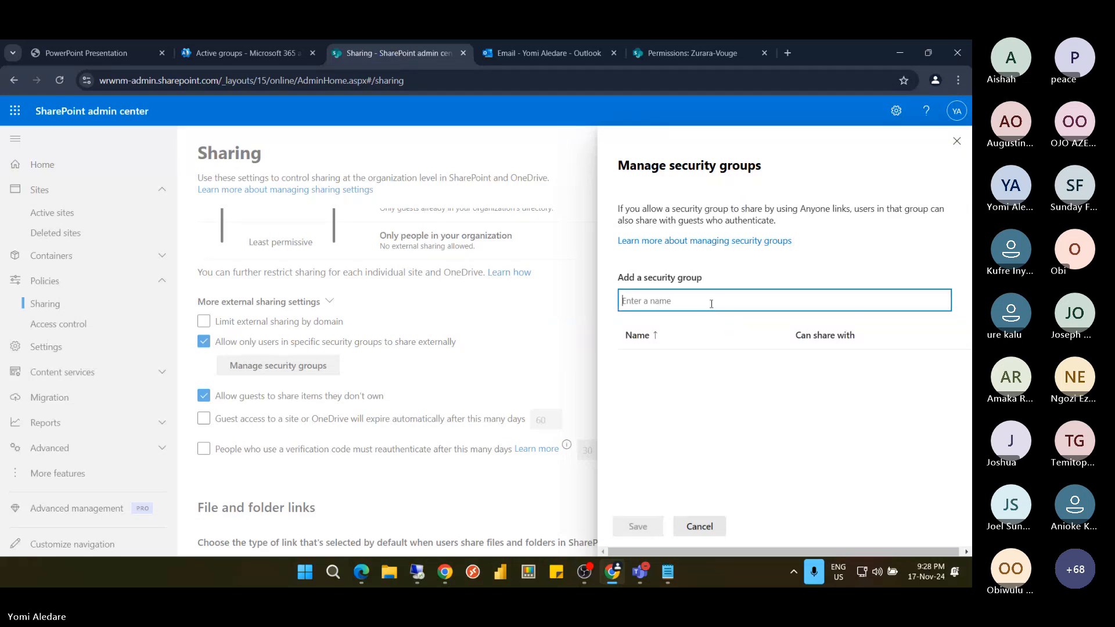
text(on)
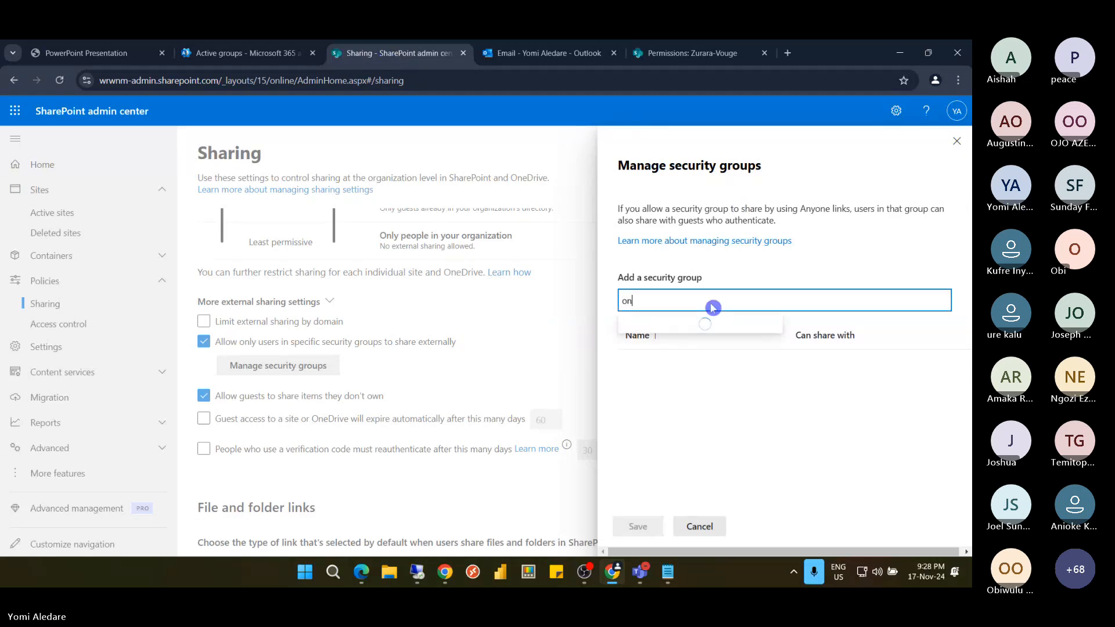
text(l)
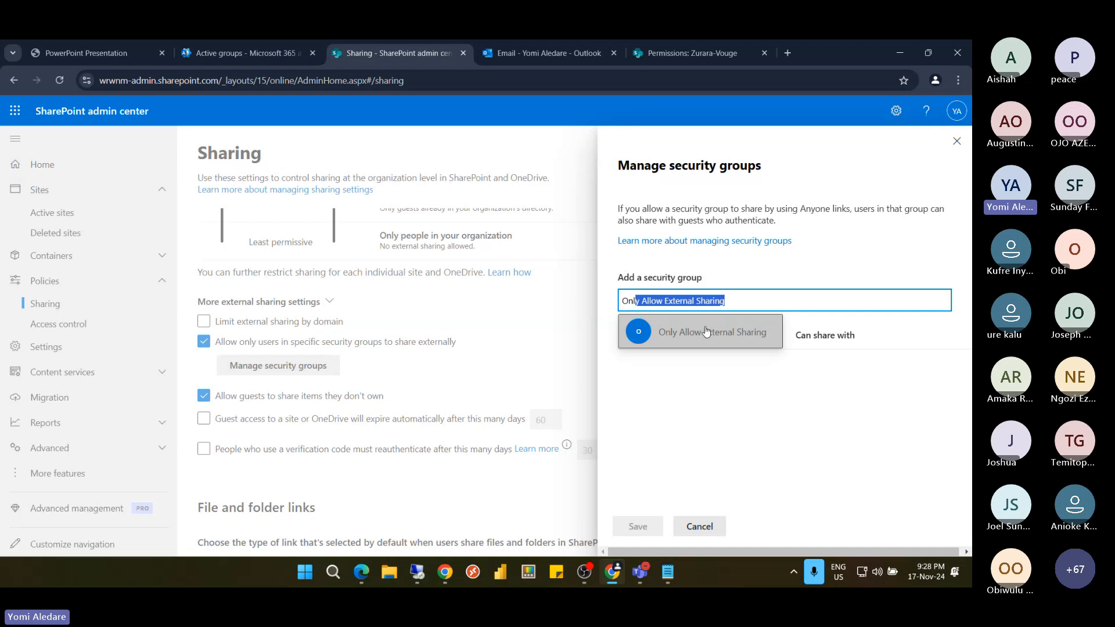
click(707, 332)
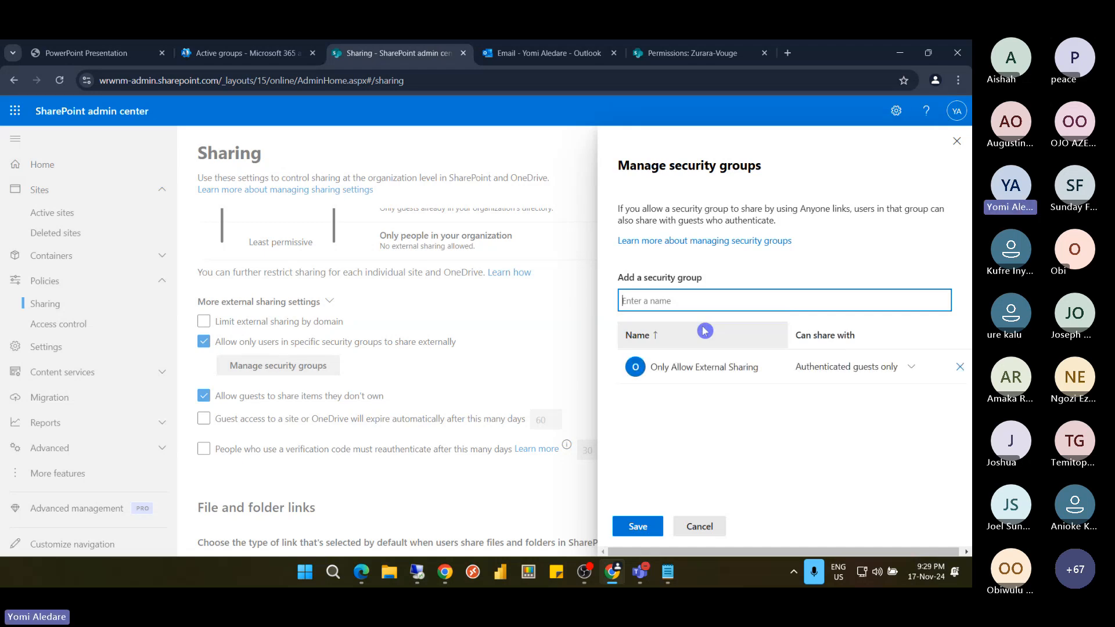
click(883, 360)
click(874, 387)
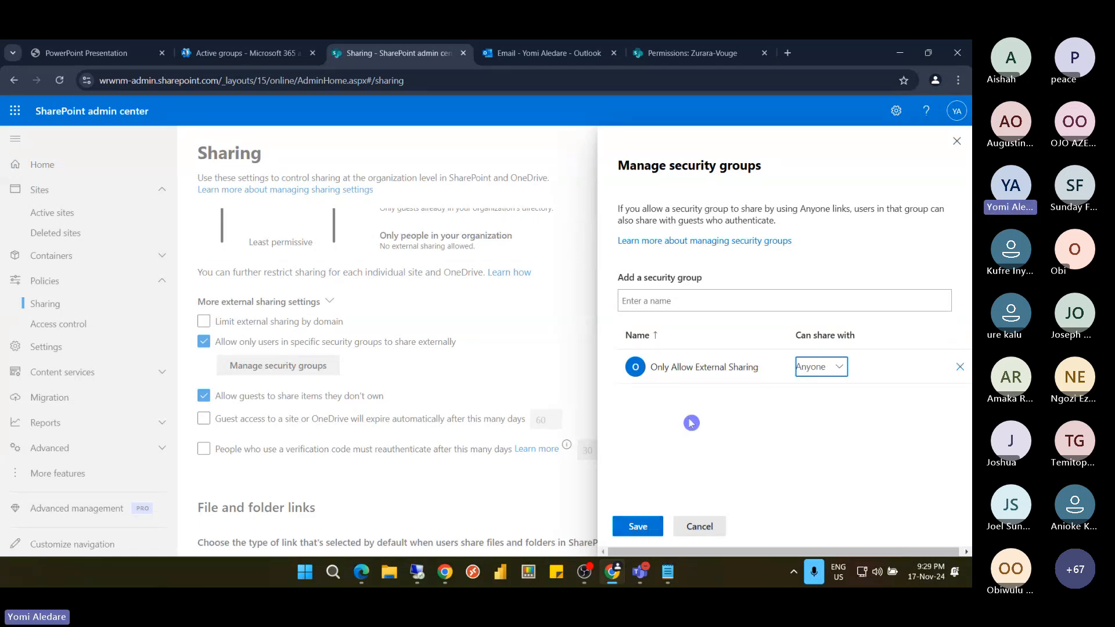
click(688, 302)
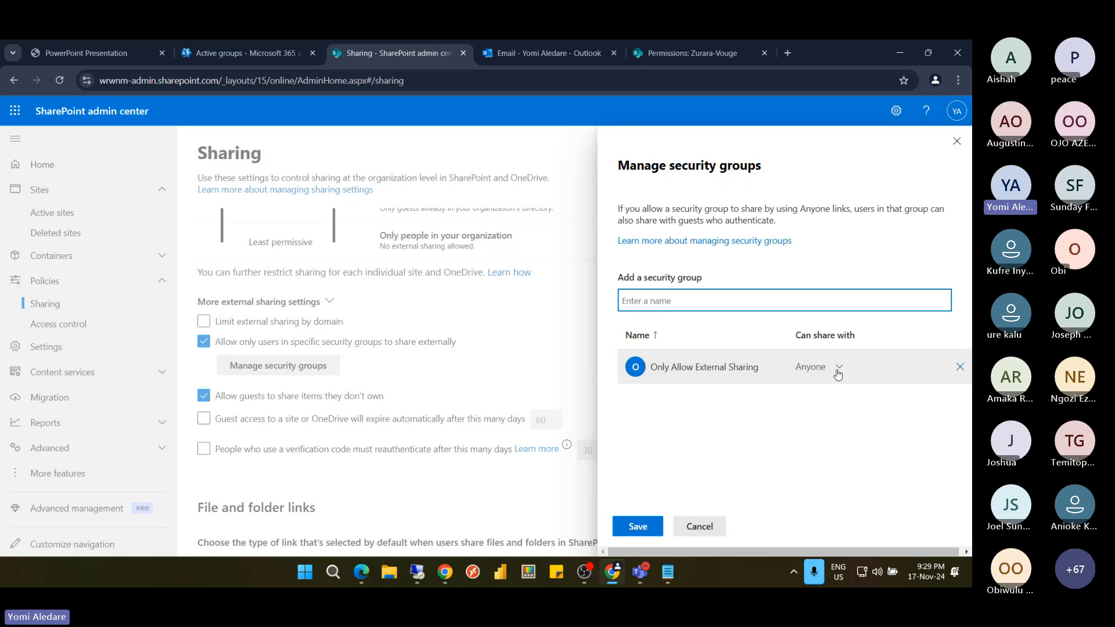
click(655, 527)
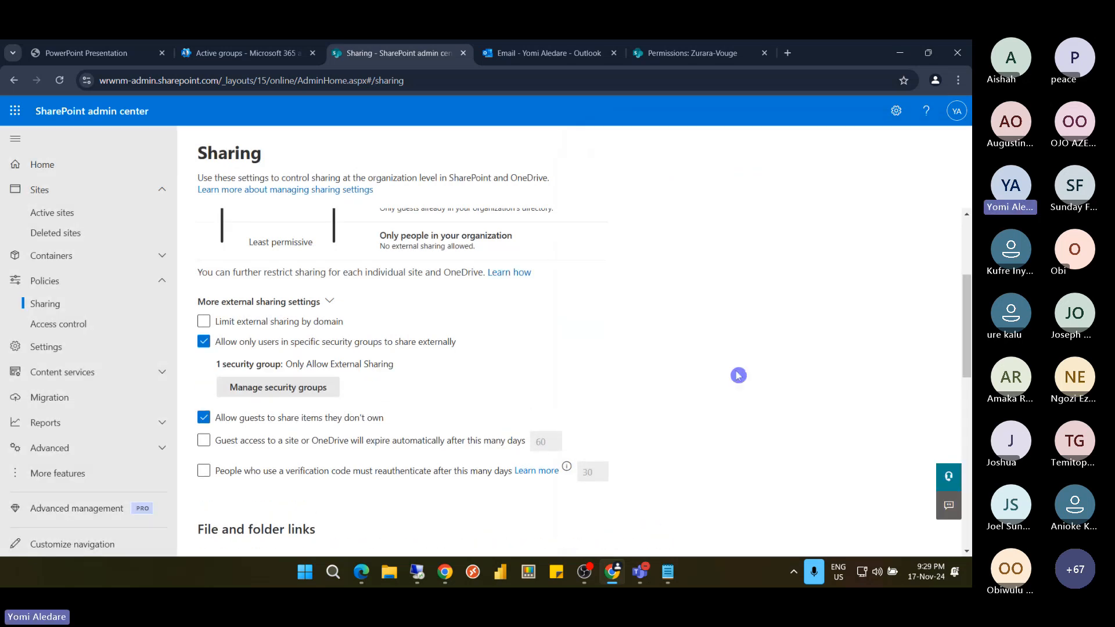
Save the organization-wide sharing settings and review the External sharing section
scroll(296, 467, down, 10)
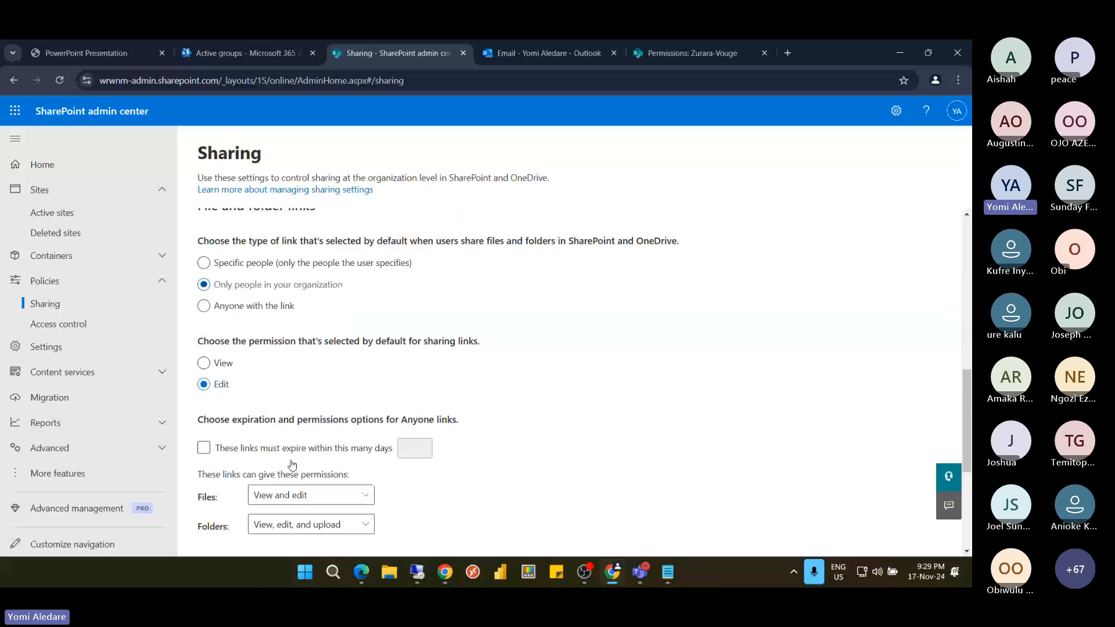
click(223, 454)
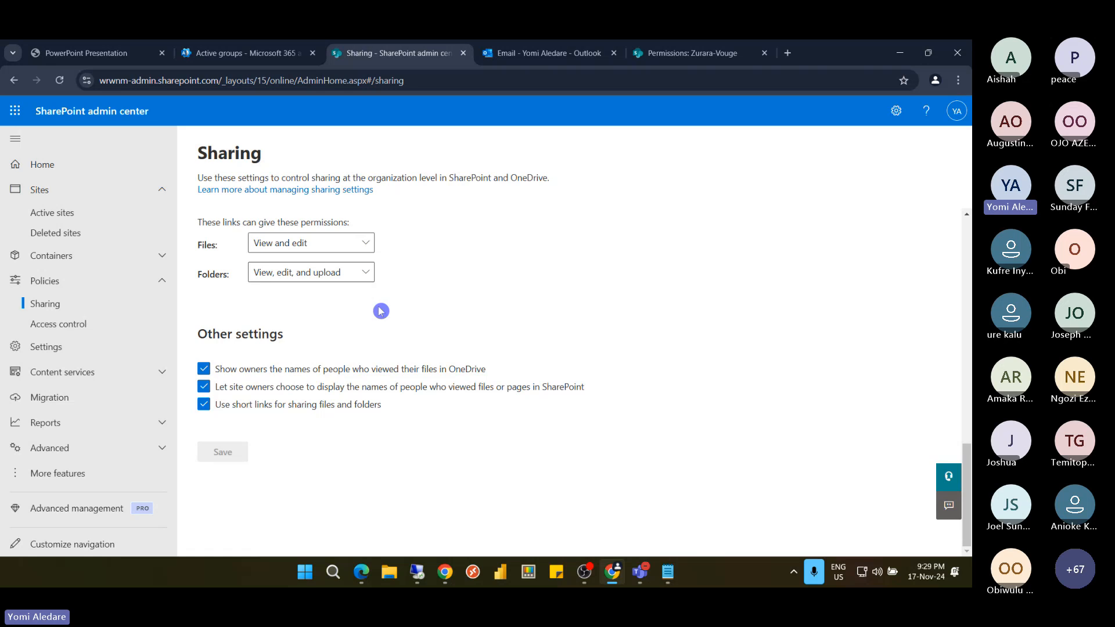
scroll(381, 311, up, 15)
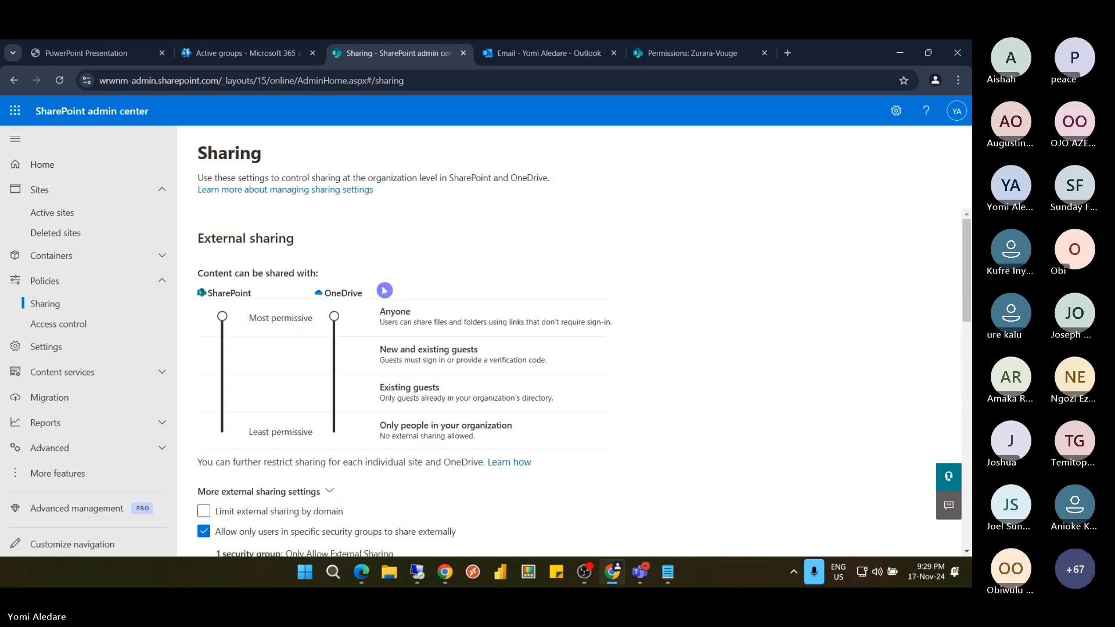
scroll(378, 354, down, 15)
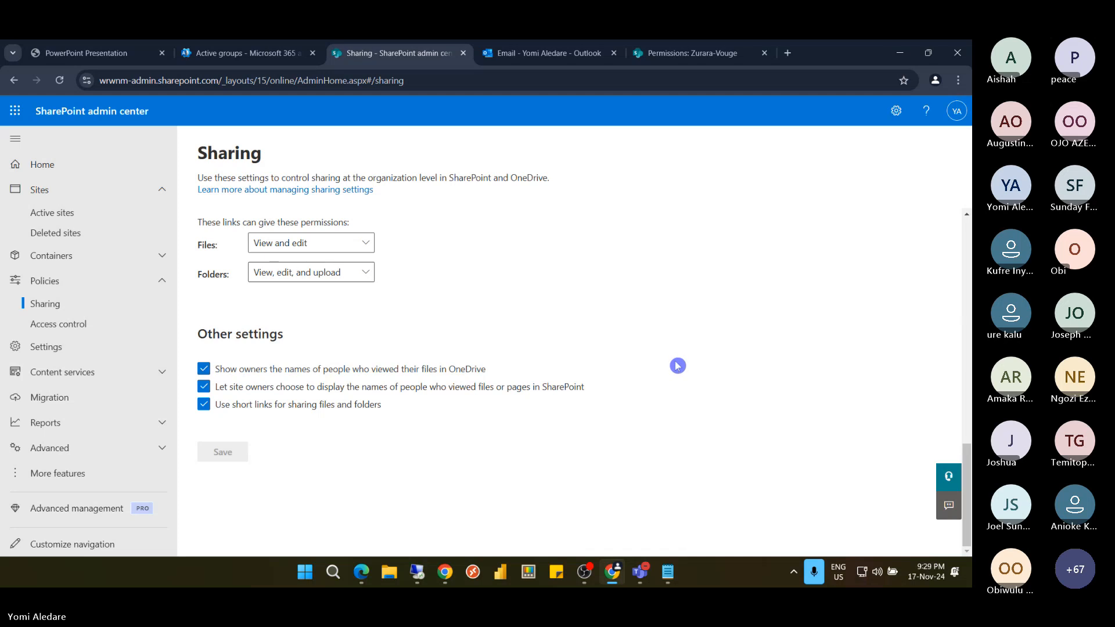
On the remote desktop, close the open Strawberry and Apps share dialogs
mouse_move(424, 572)
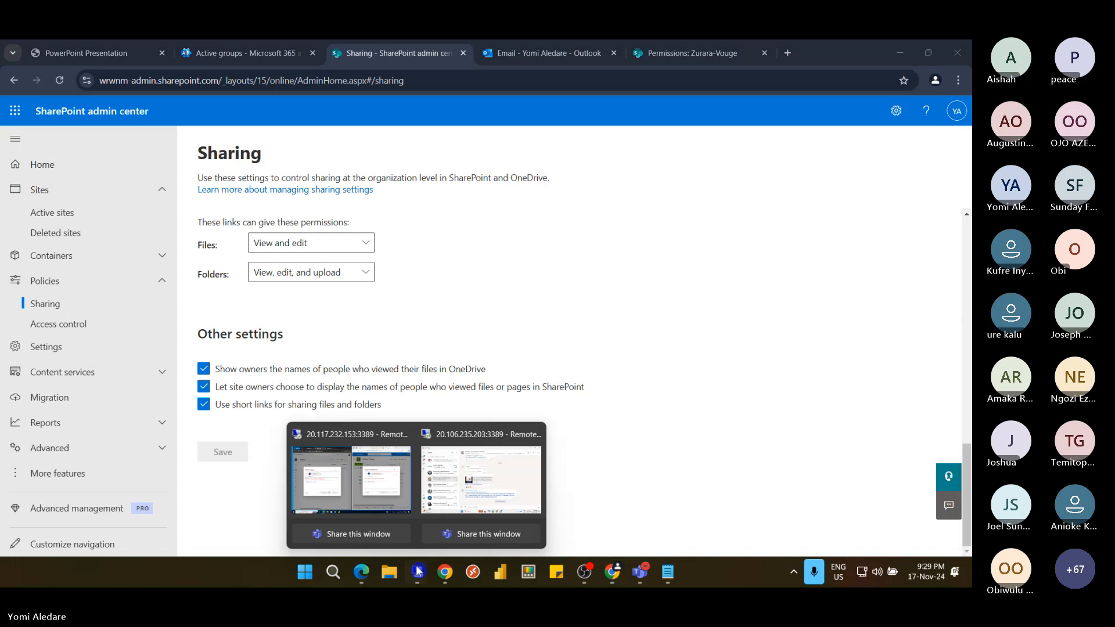
click(388, 499)
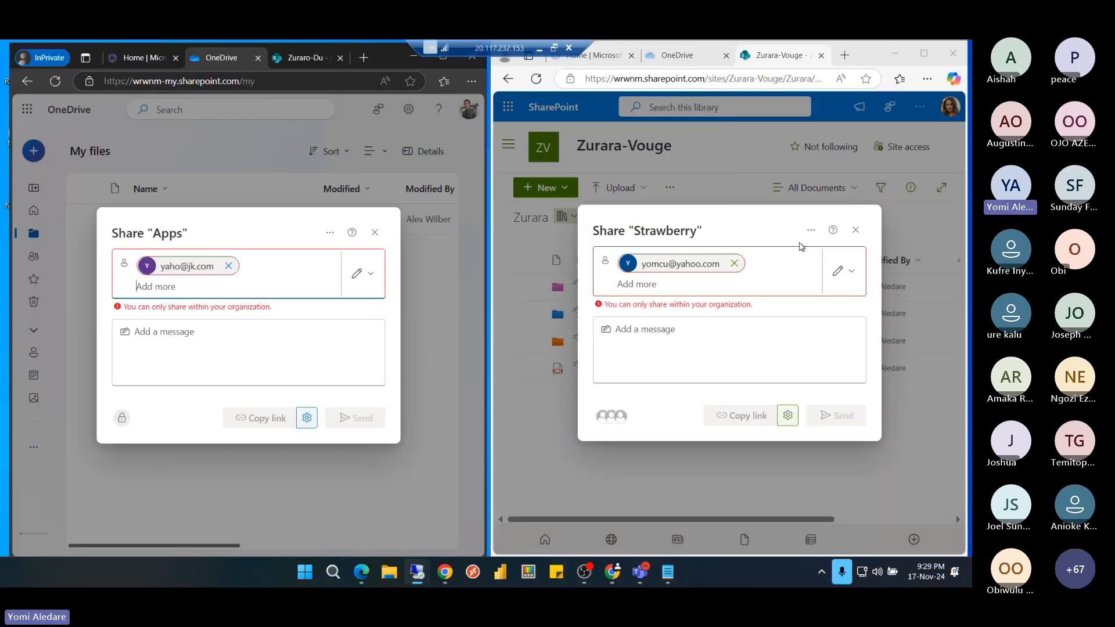
click(856, 229)
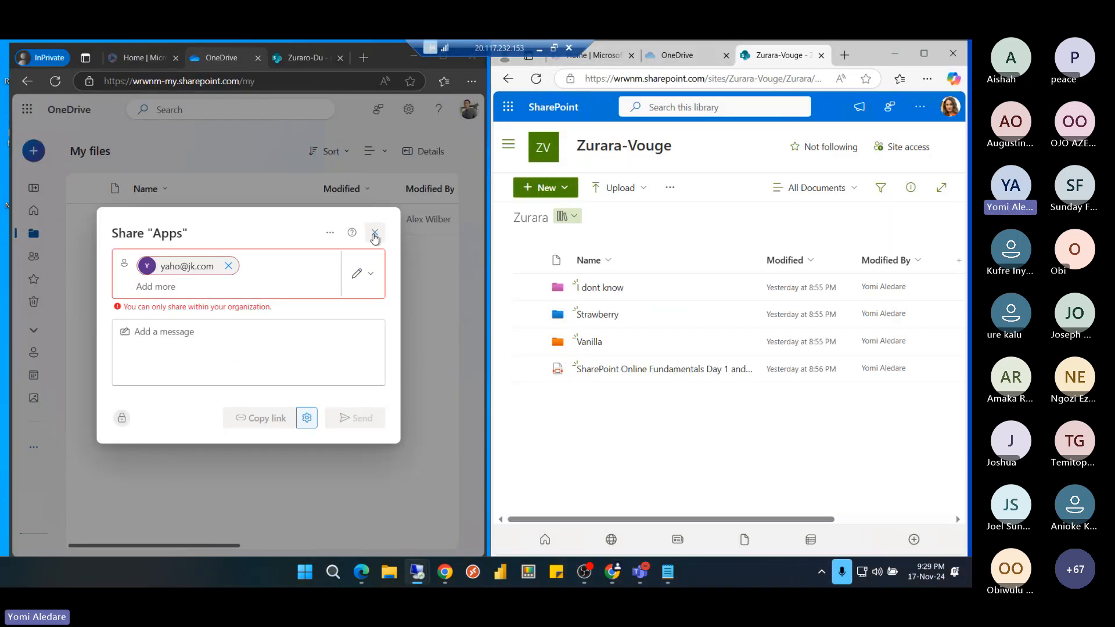
click(375, 236)
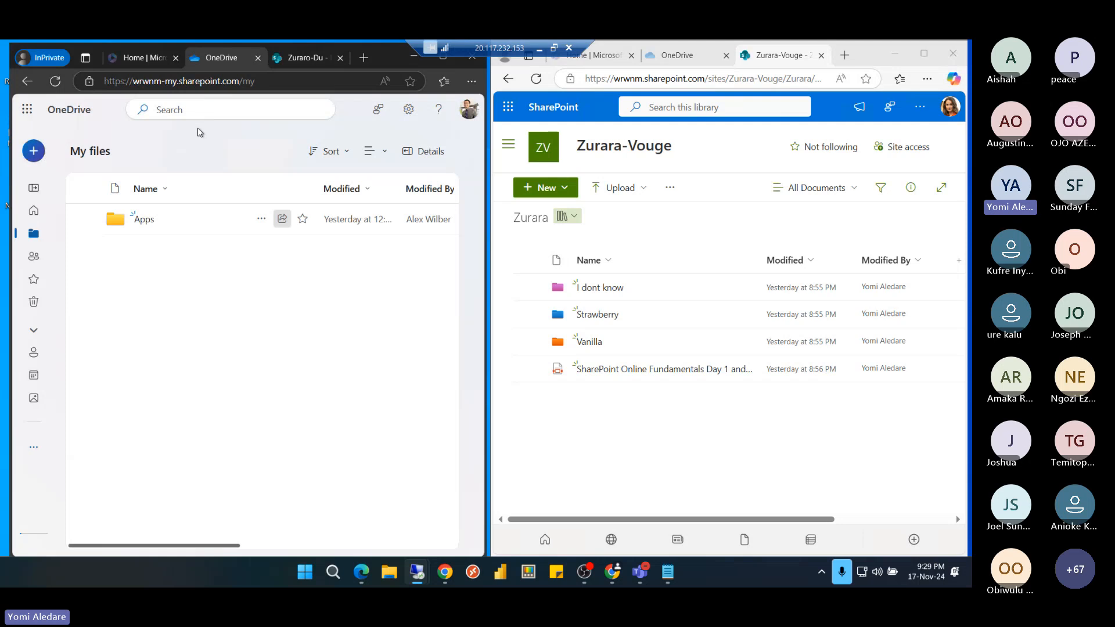
Check the available sharing link options for the Apps and I dont know folders
click(282, 219)
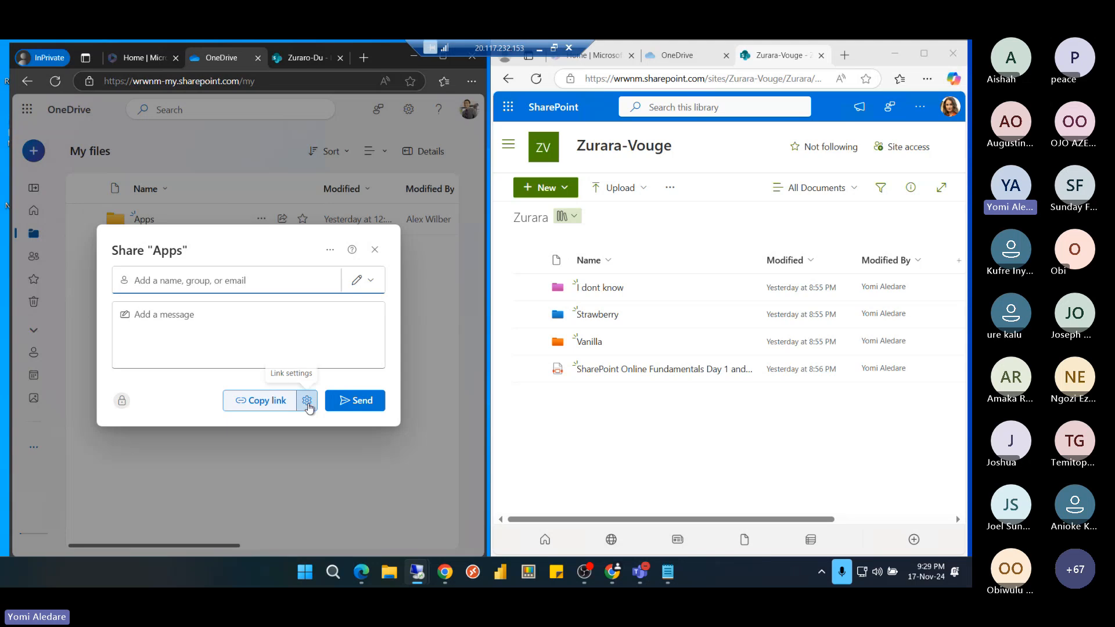
click(309, 401)
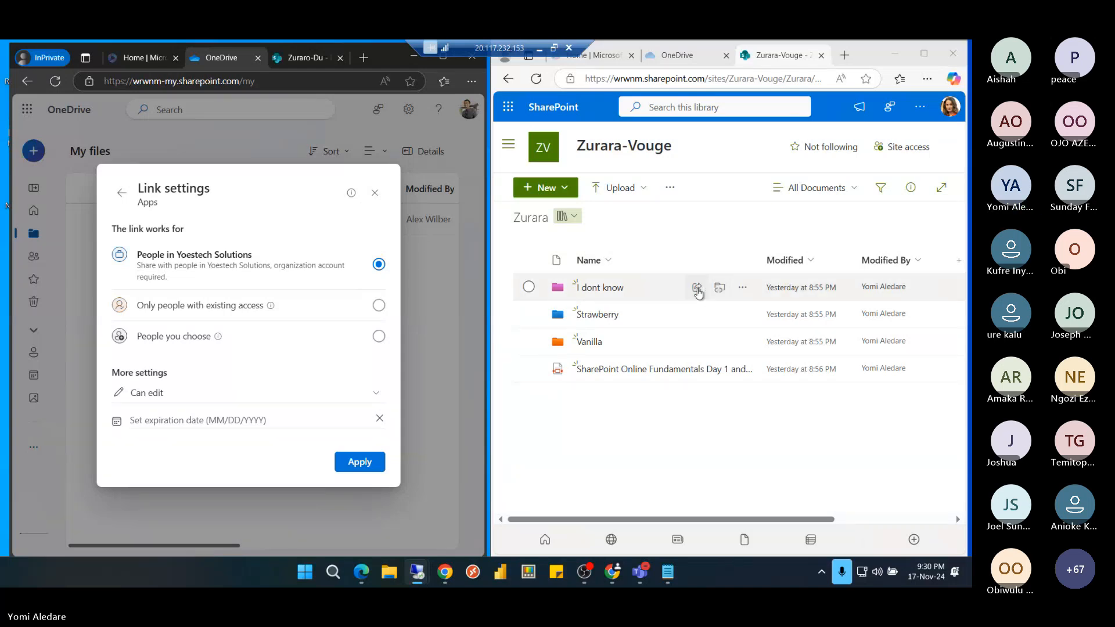
click(697, 289)
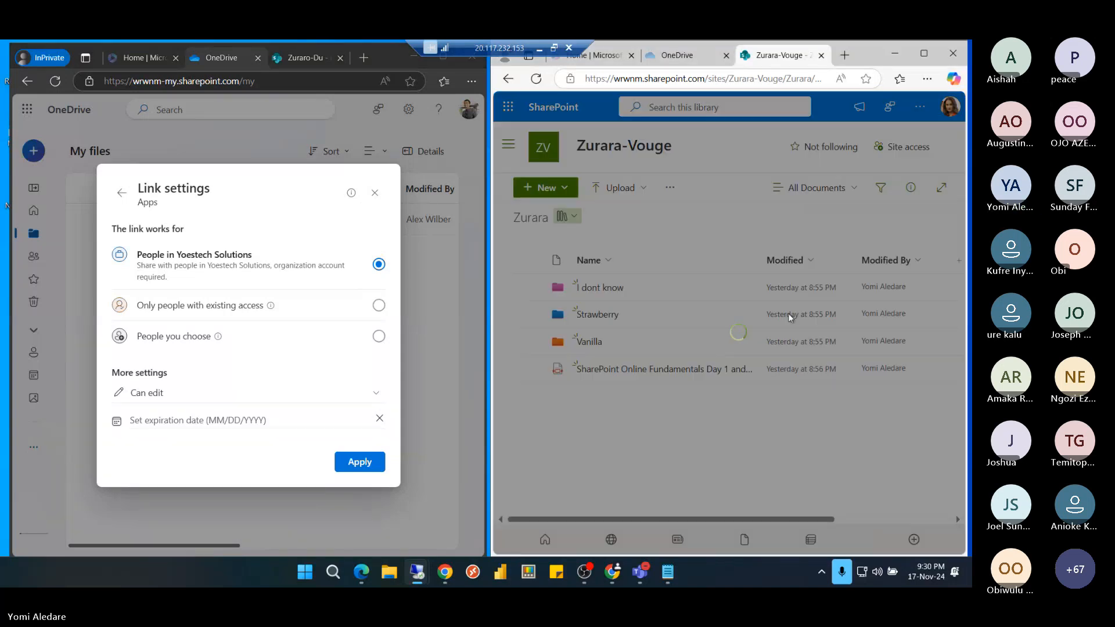
click(787, 399)
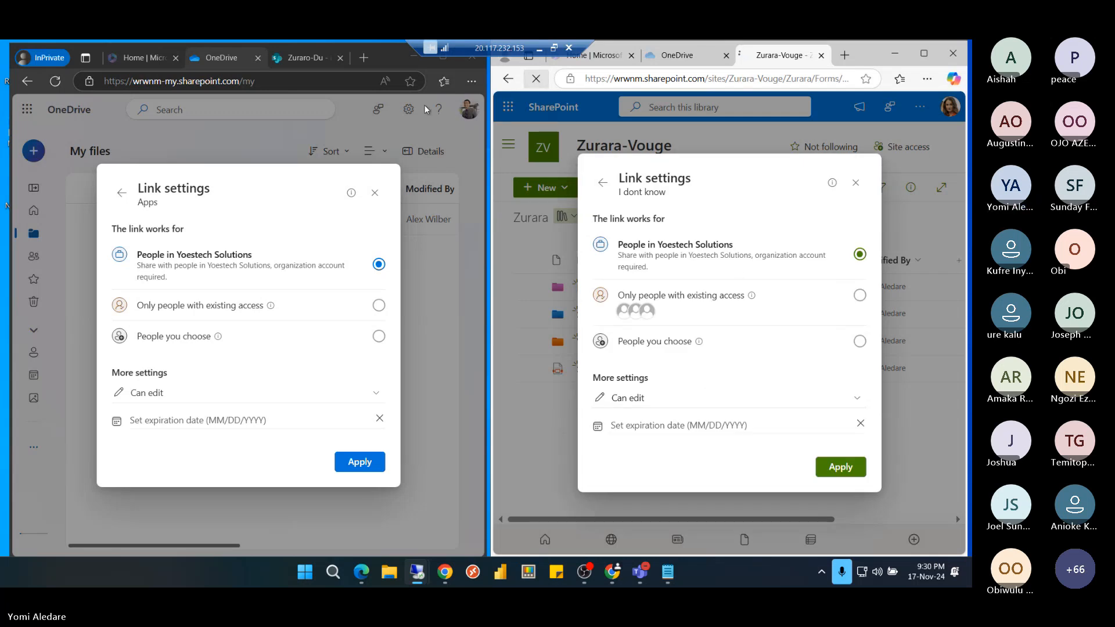
click(55, 82)
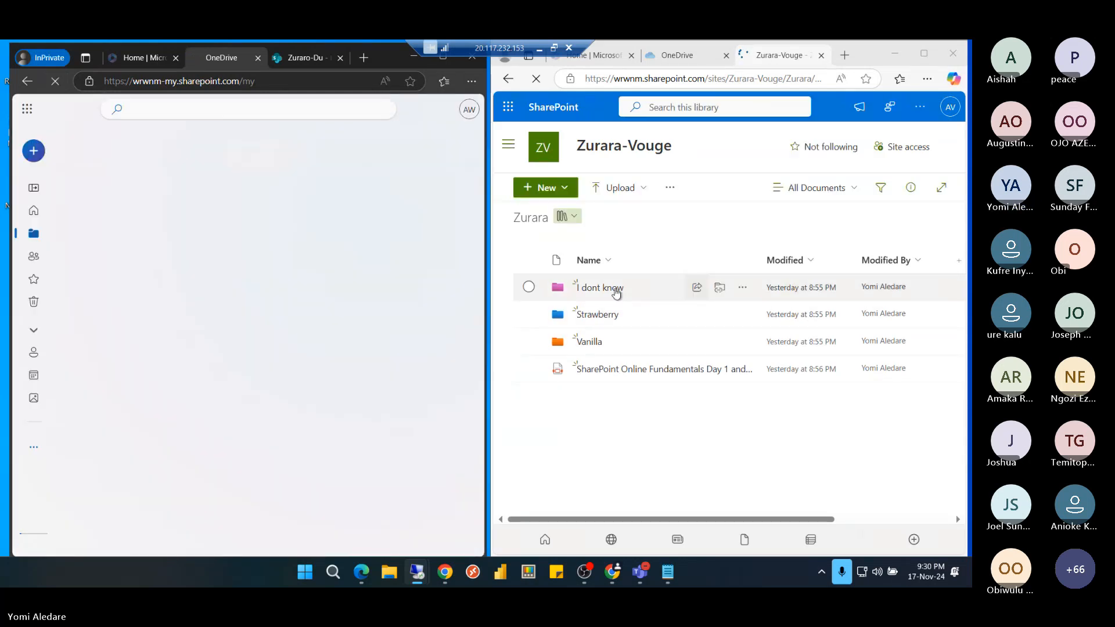
click(698, 289)
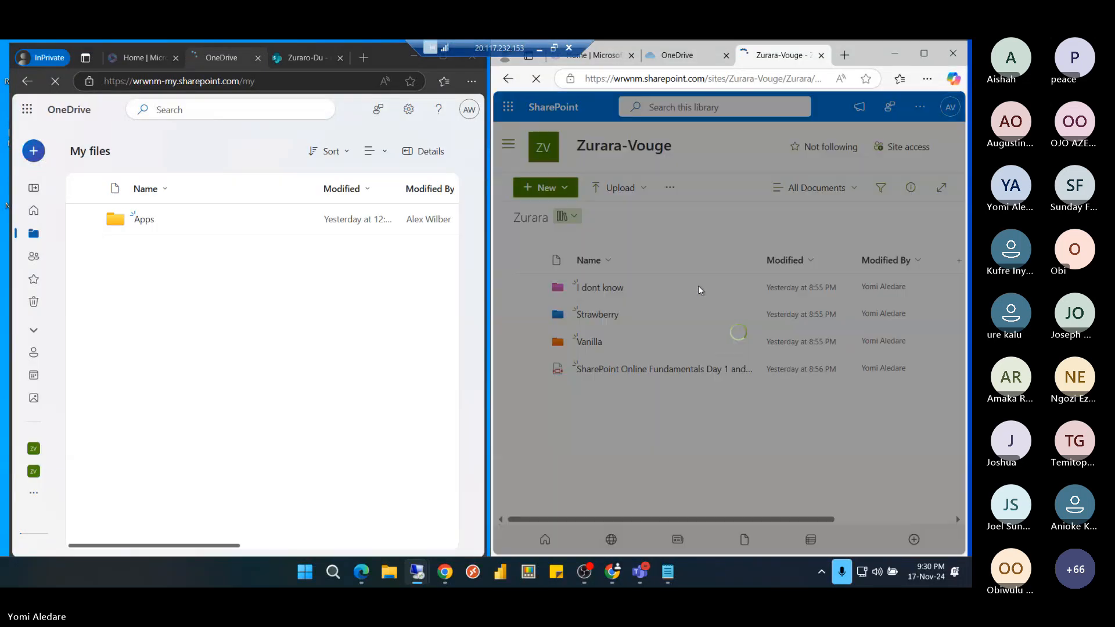
click(787, 398)
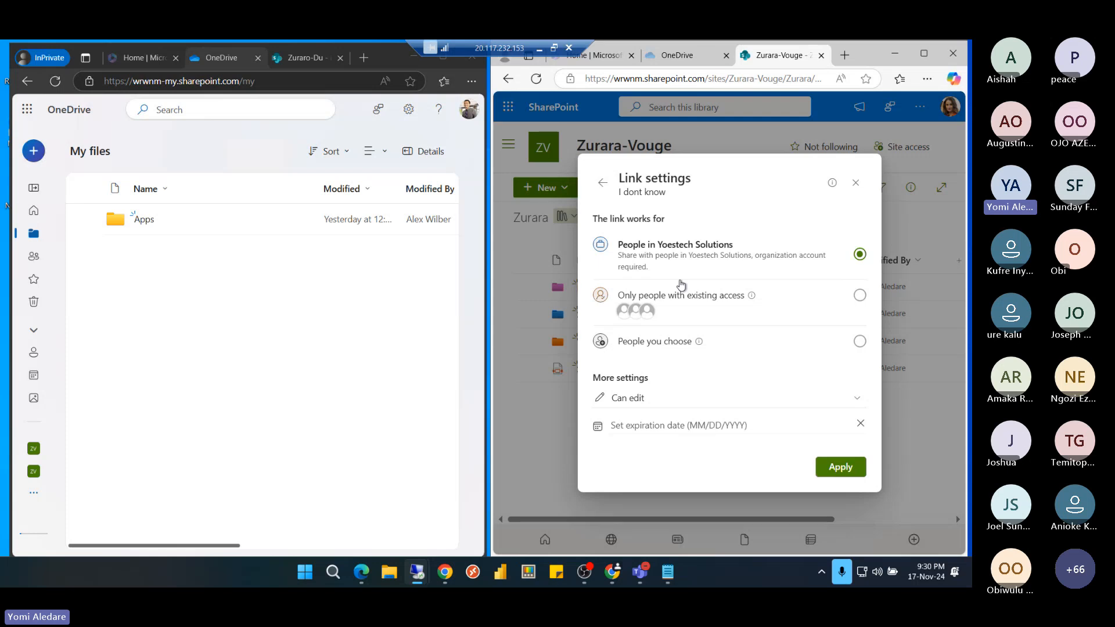
In My files, view link settings for prc-pfa-mar2013-onwards-tables-191023.xlsx, then leave the remote session
click(678, 56)
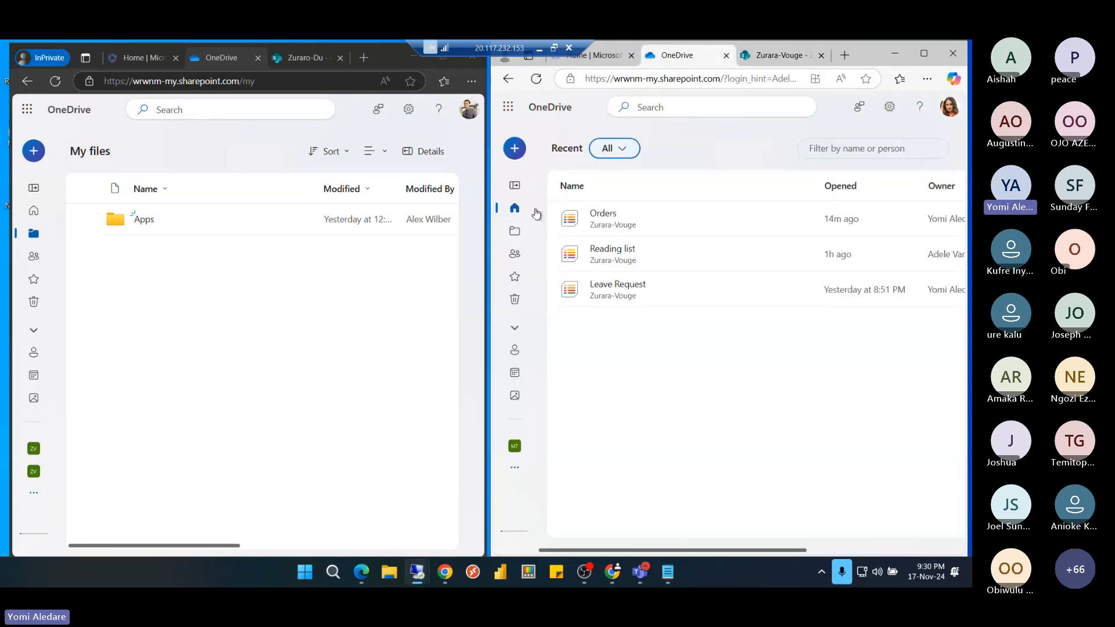
click(514, 233)
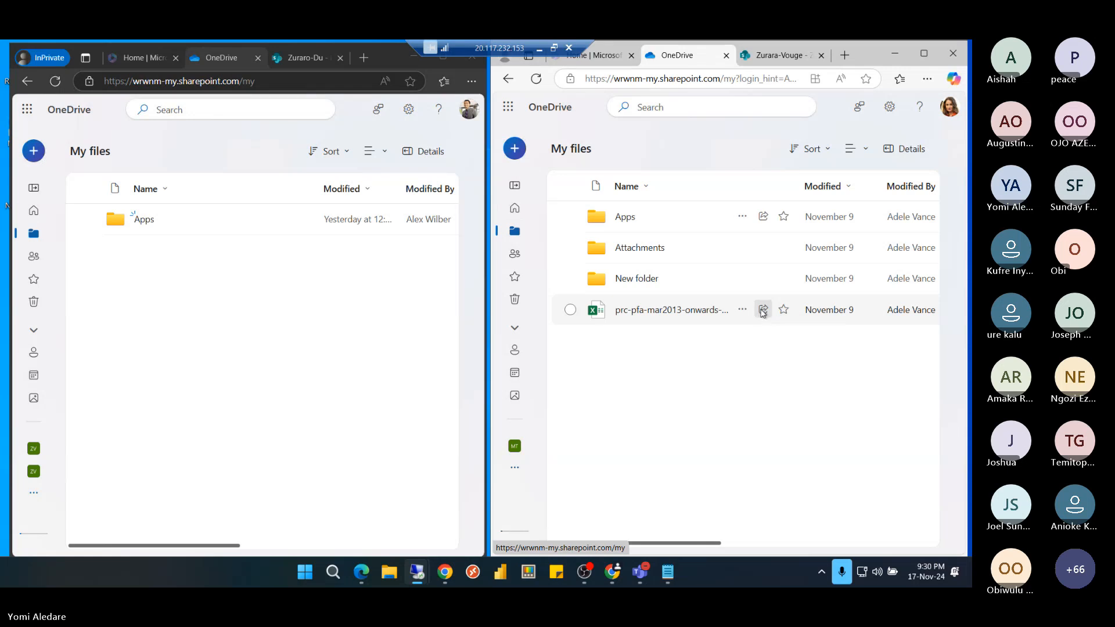
click(764, 313)
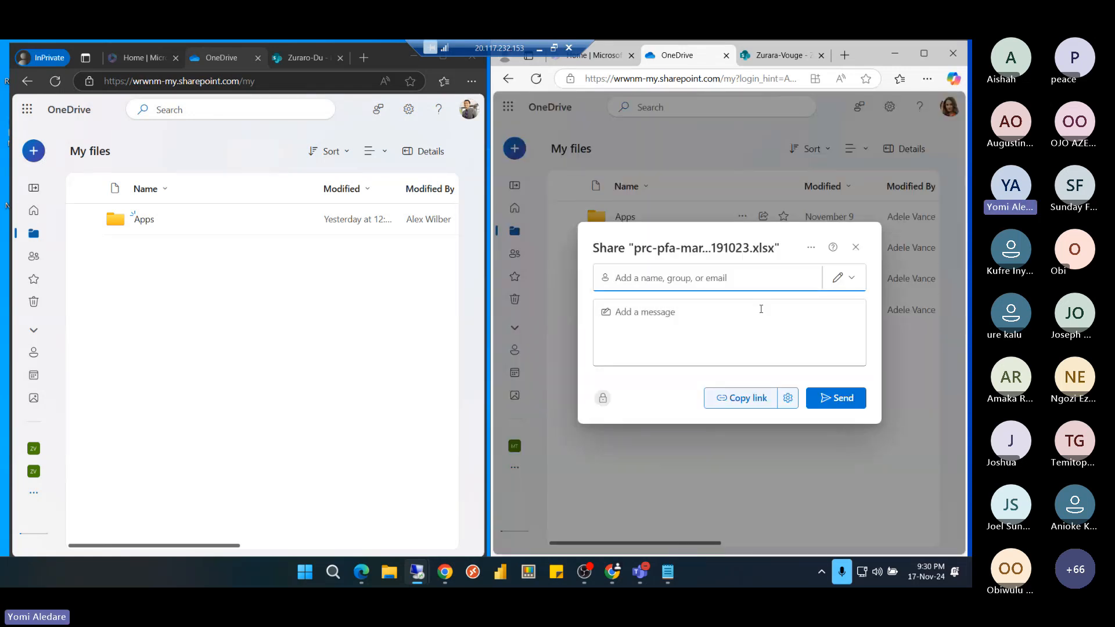
click(788, 398)
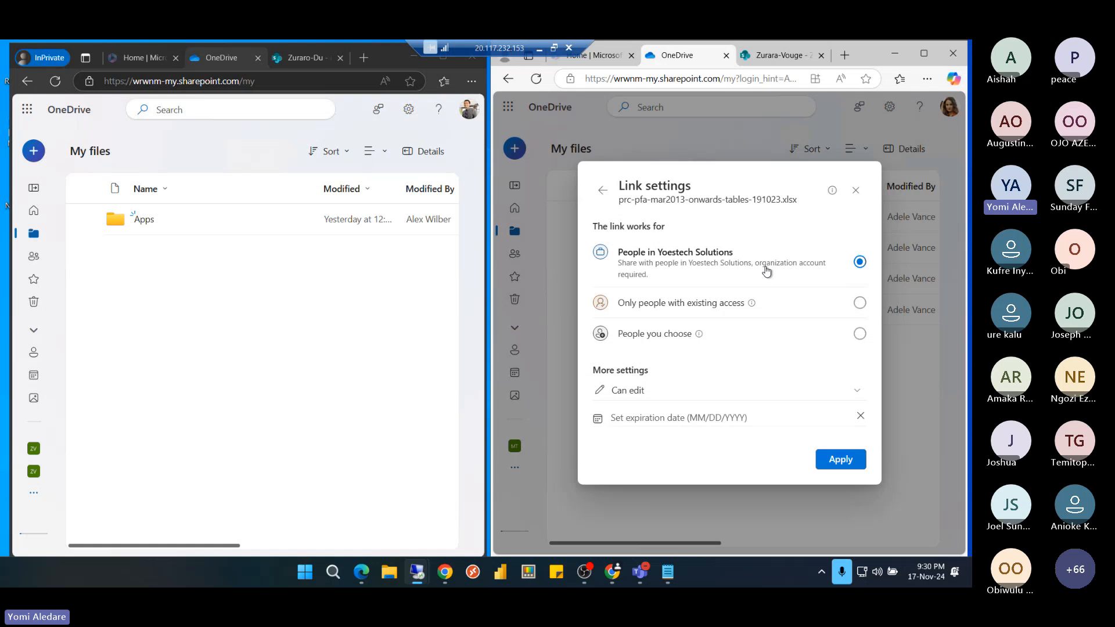
click(540, 54)
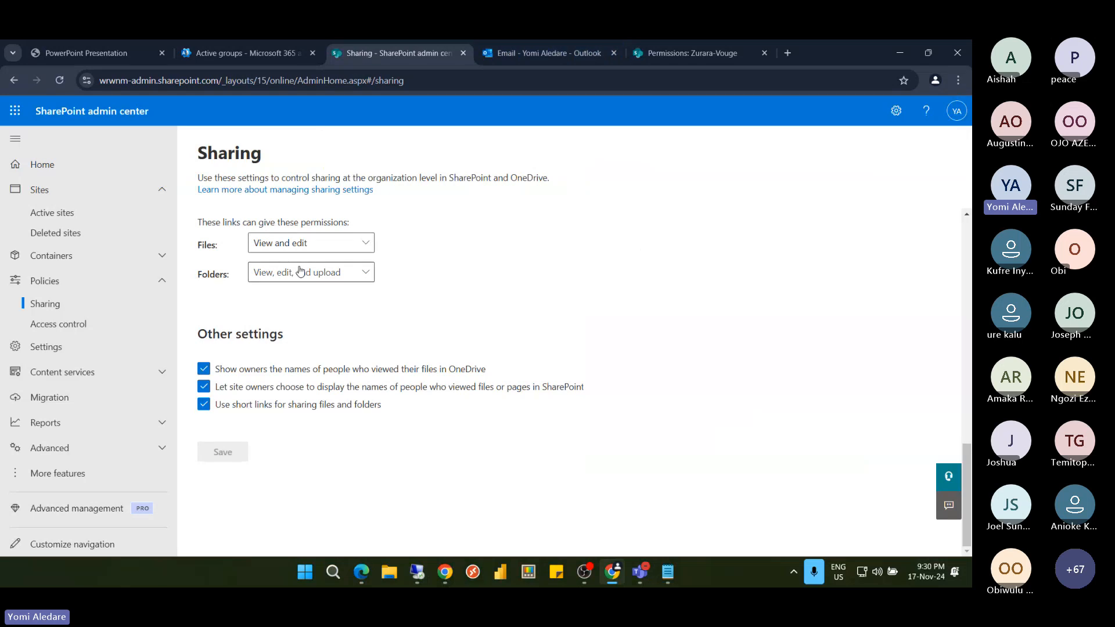
scroll(299, 273, up, 10)
scroll(299, 271, down, 2)
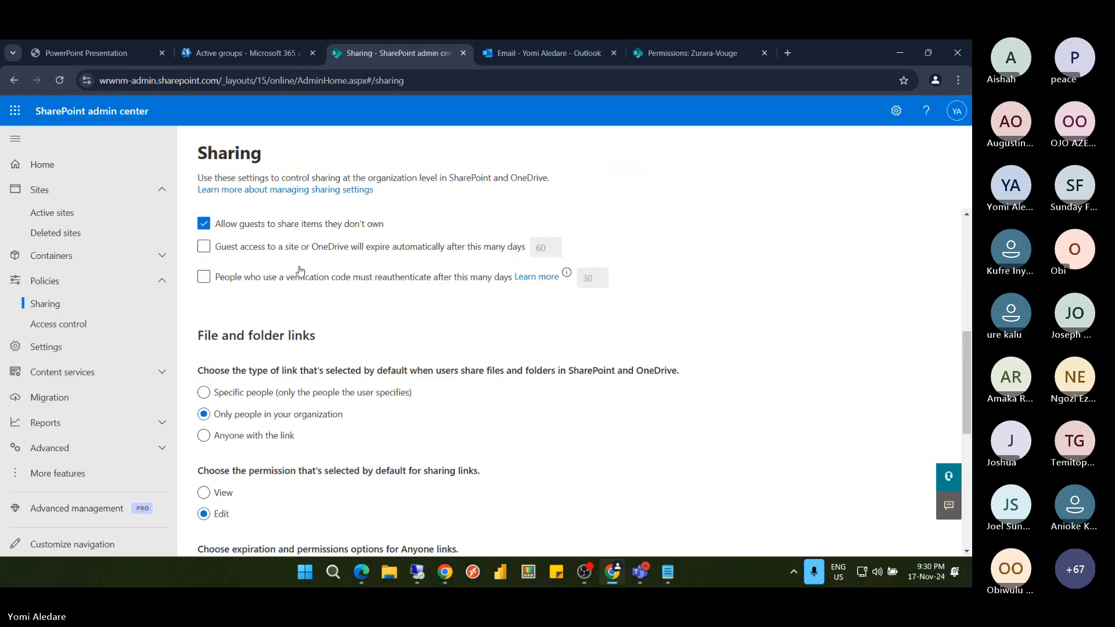
scroll(300, 270, up, 2)
scroll(303, 267, down, 3)
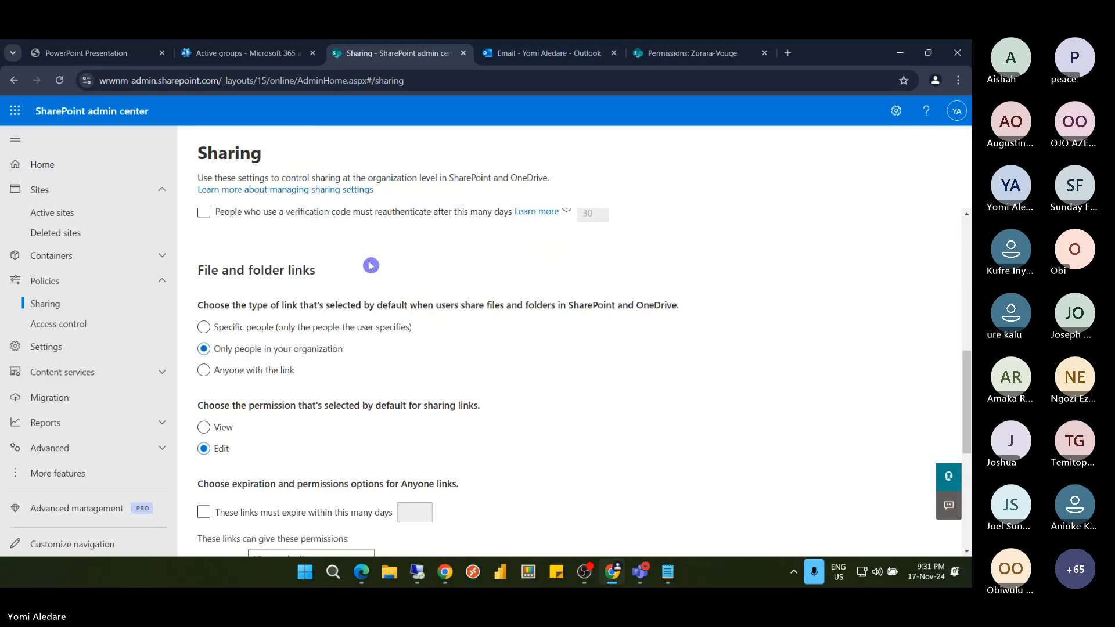
scroll(370, 265, up, 1)
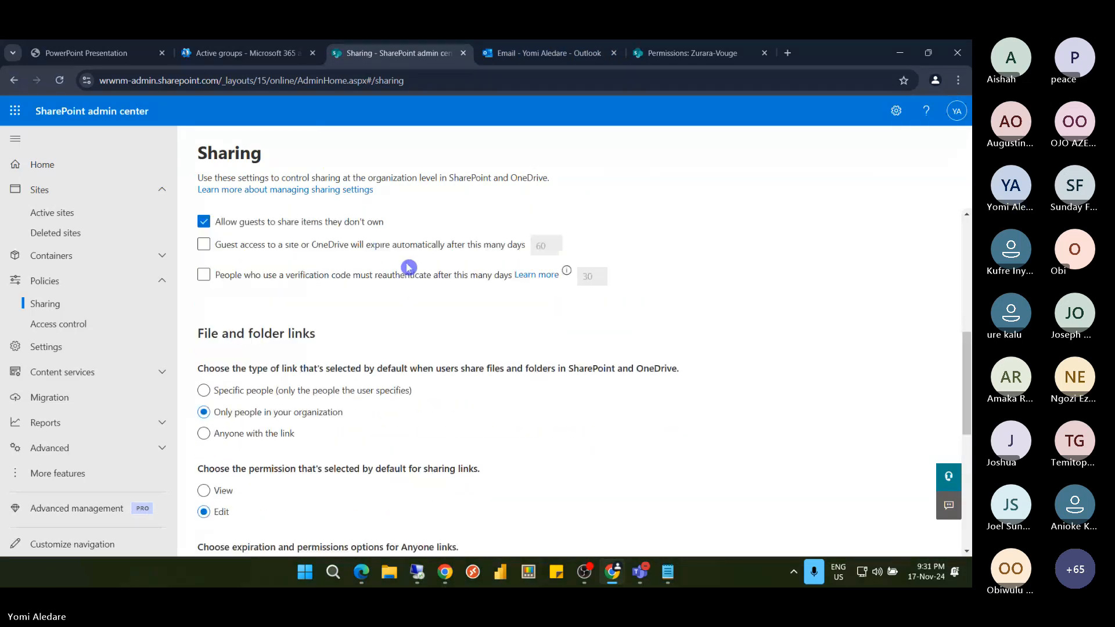
click(375, 239)
scroll(373, 236, up, 1)
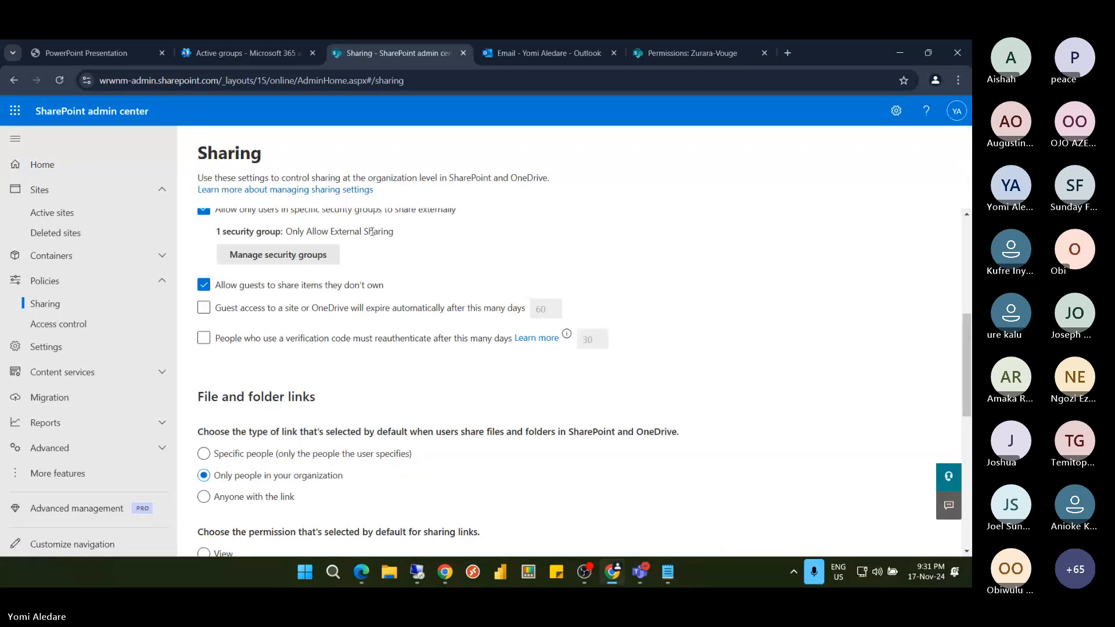
scroll(372, 231, up, 2)
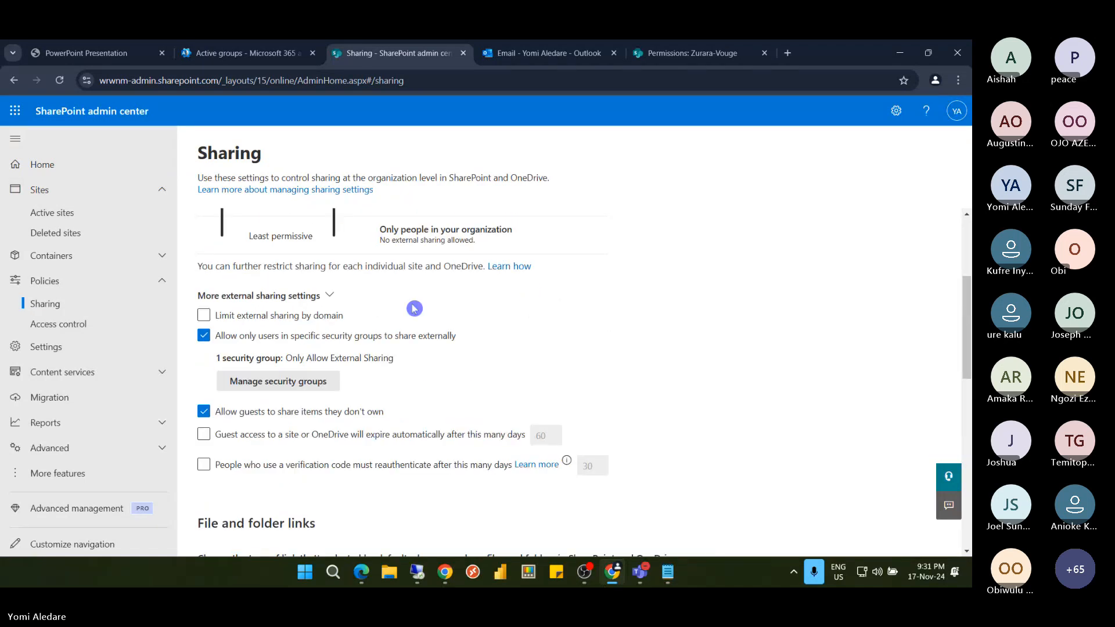
scroll(415, 302, up, 3)
scroll(414, 302, down, 6)
scroll(413, 301, down, 5)
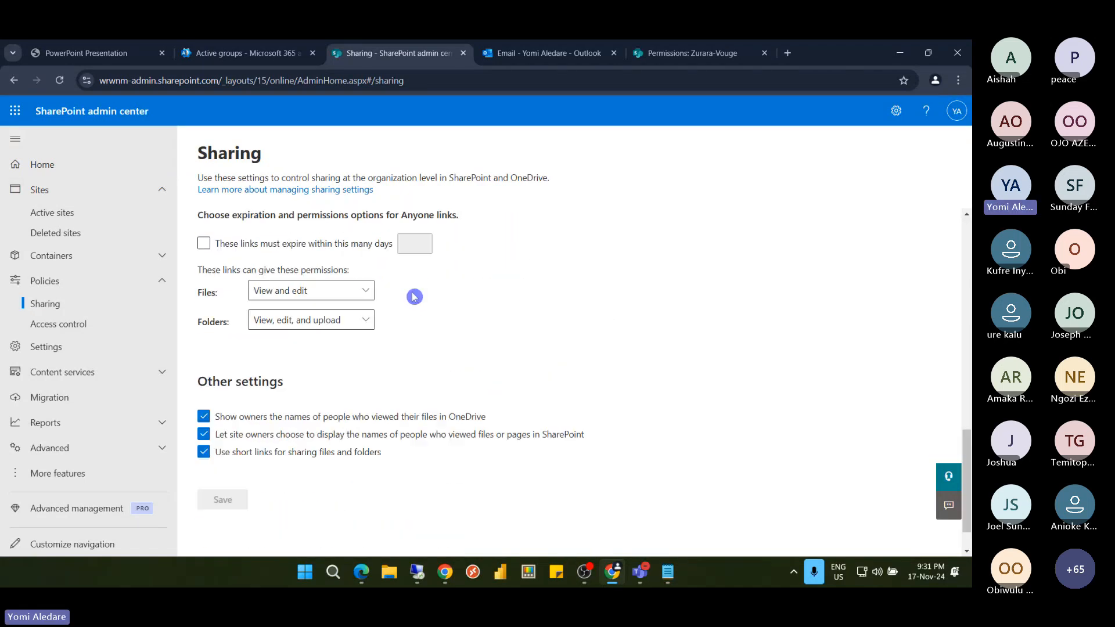
scroll(415, 298, up, 10)
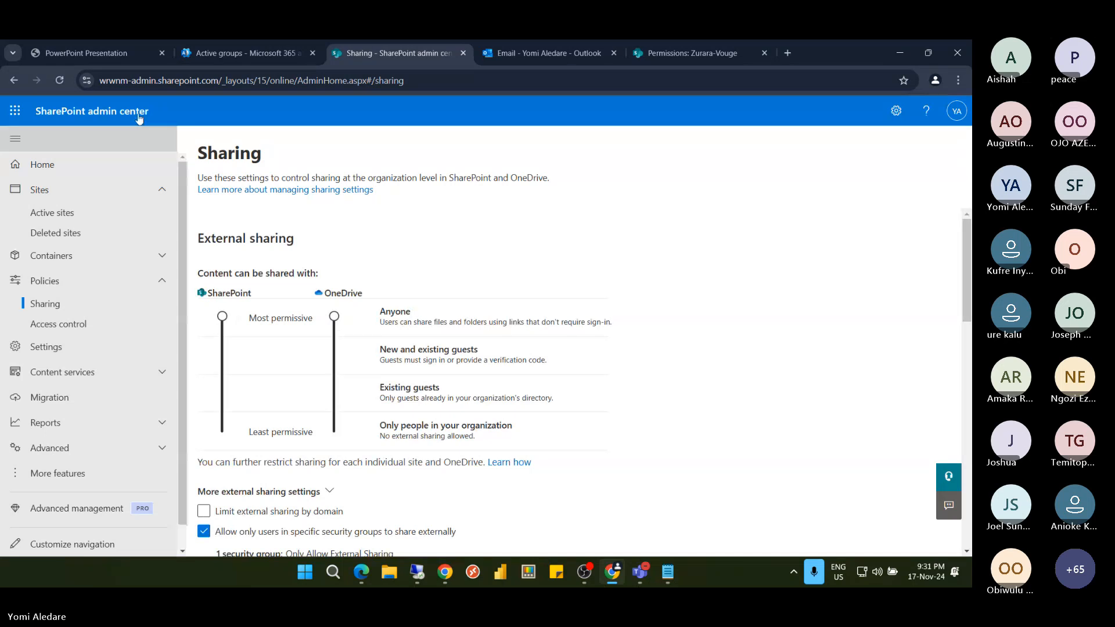
click(61, 82)
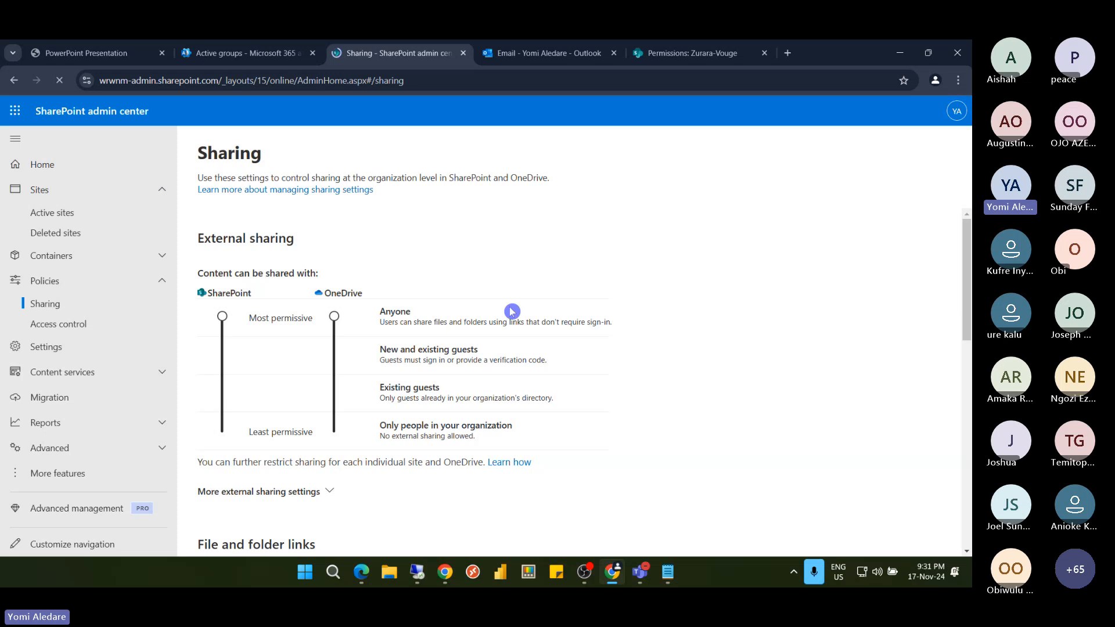
scroll(399, 323, down, 2)
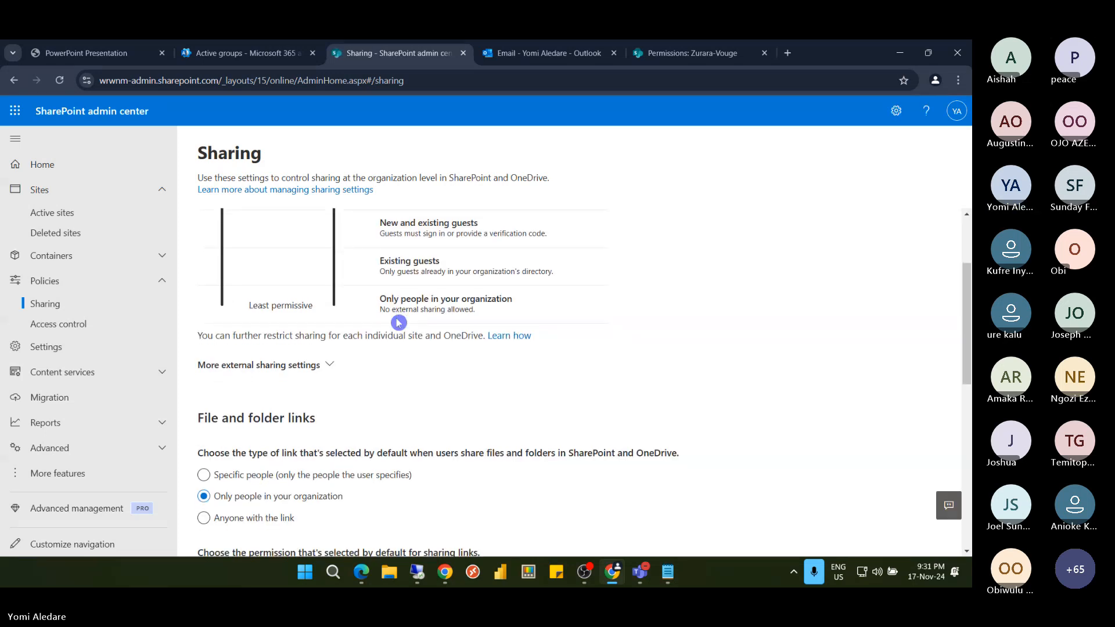
scroll(399, 323, down, 10)
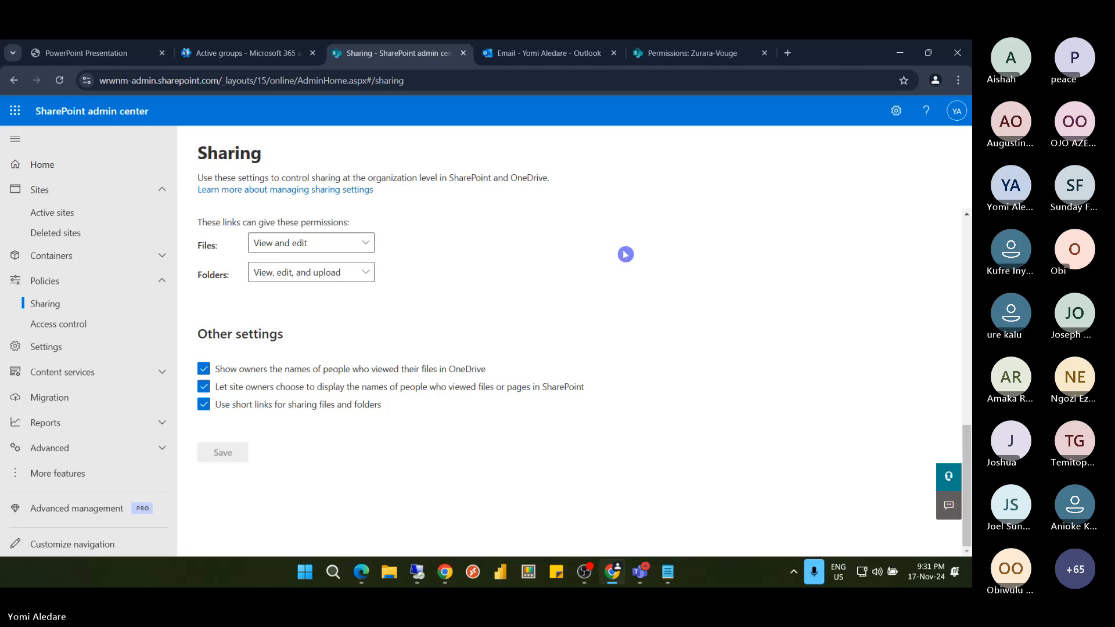
click(417, 572)
click(383, 501)
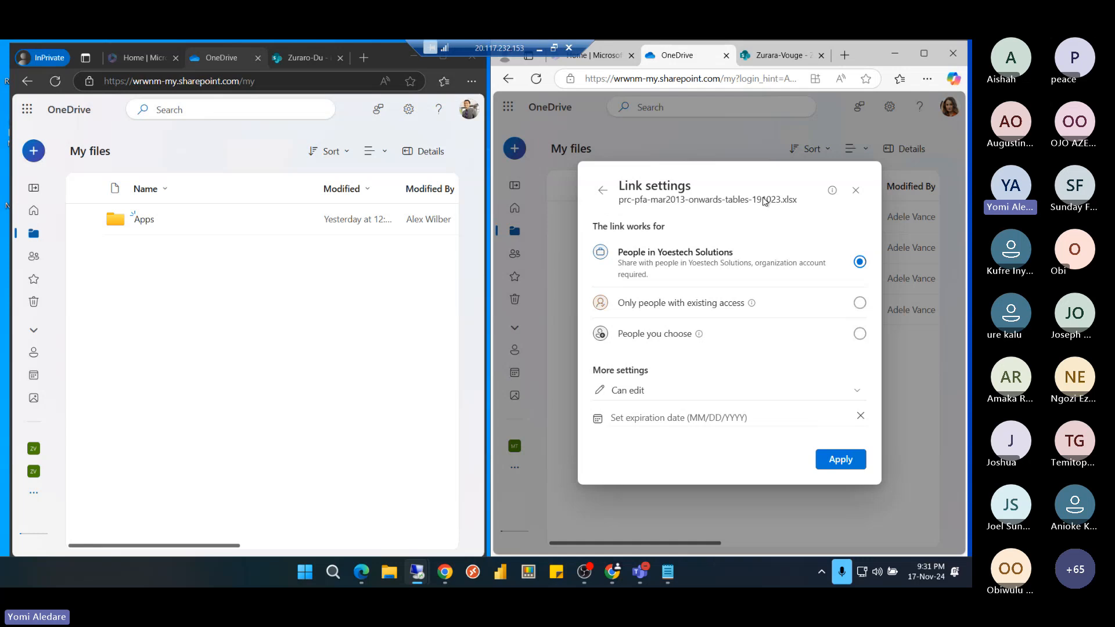
click(857, 190)
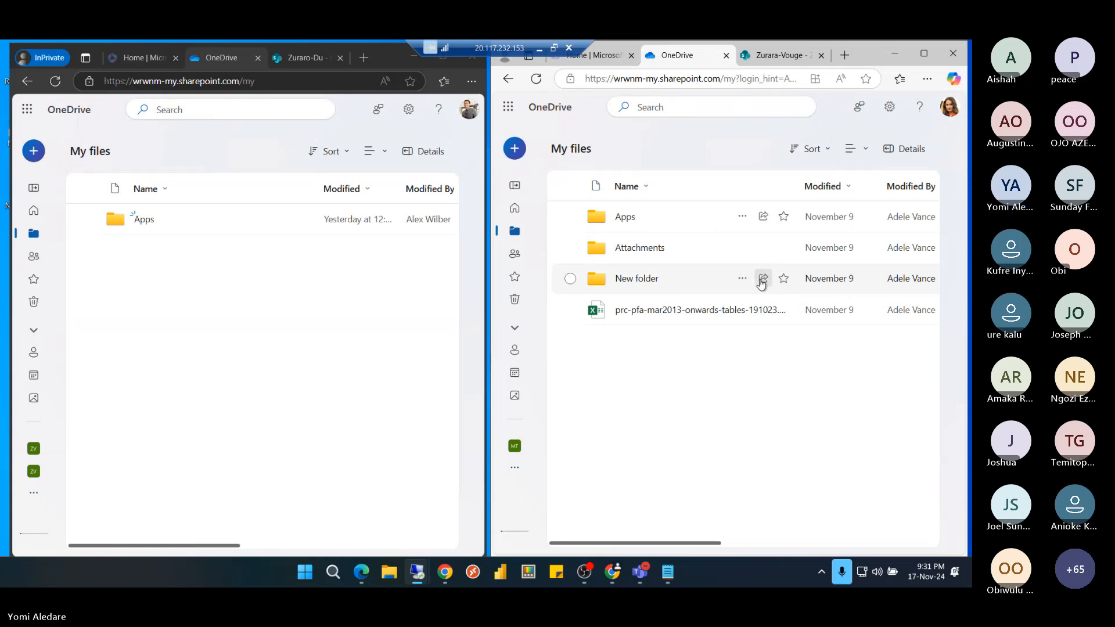
click(764, 279)
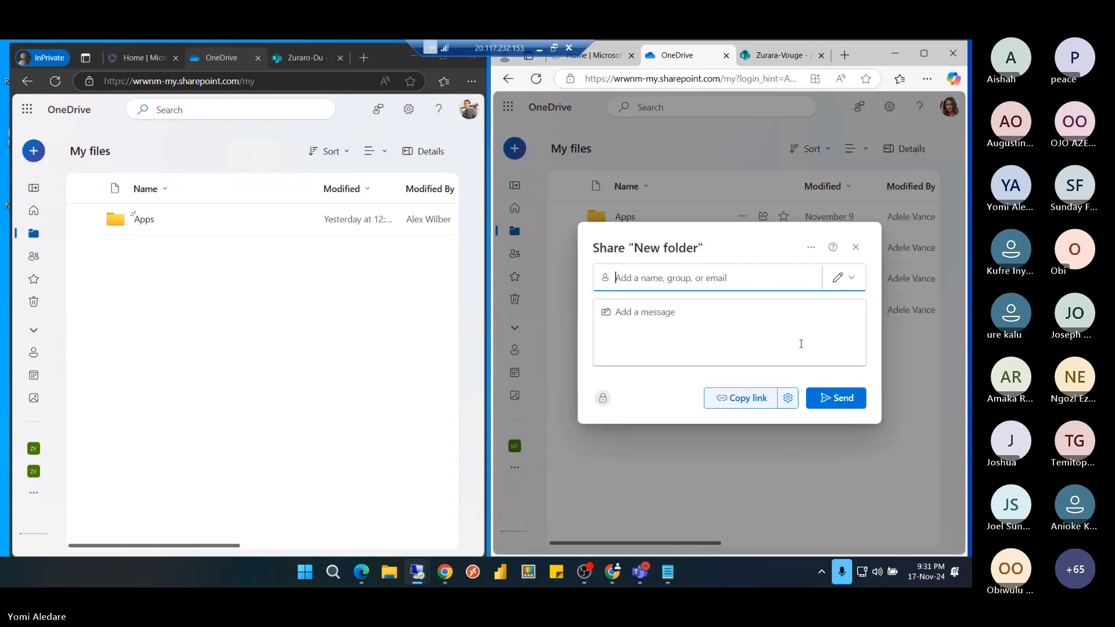
click(788, 398)
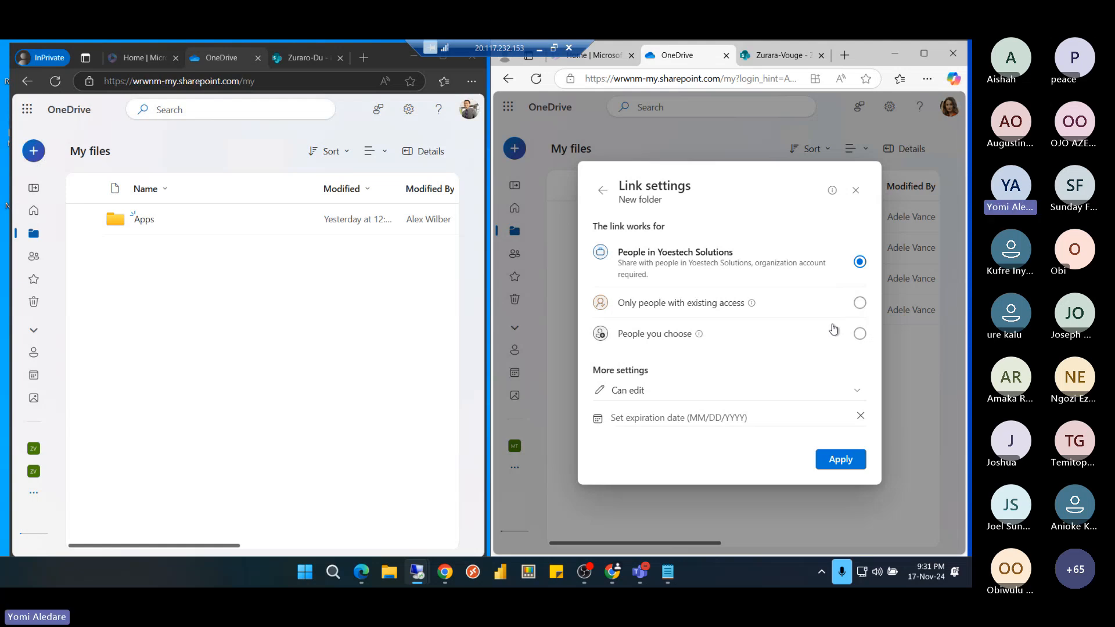
click(856, 192)
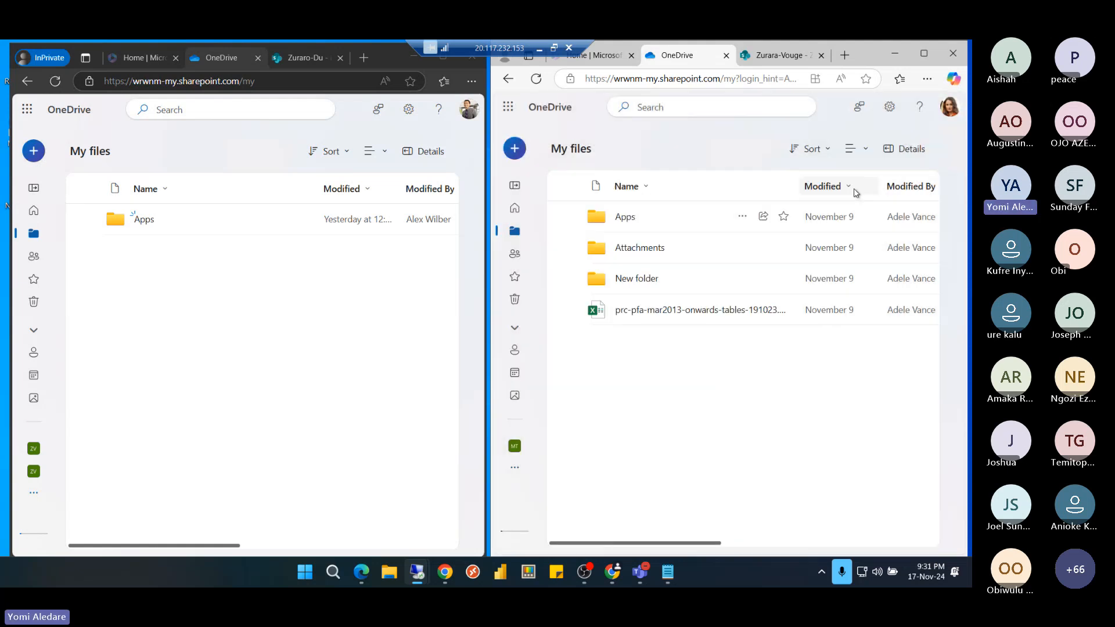
click(536, 79)
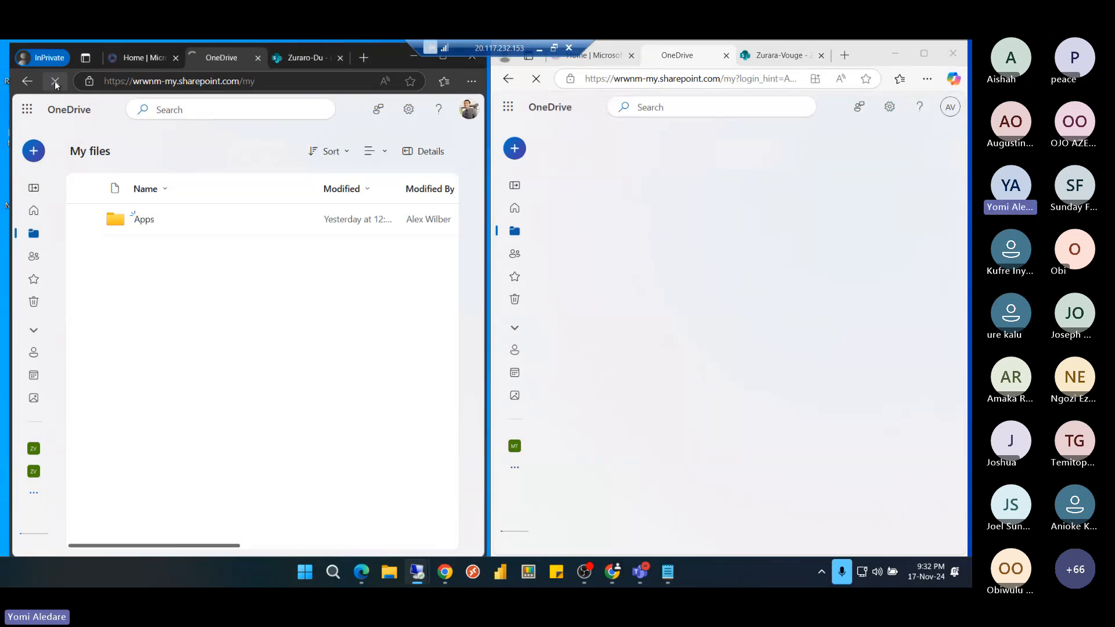
click(55, 82)
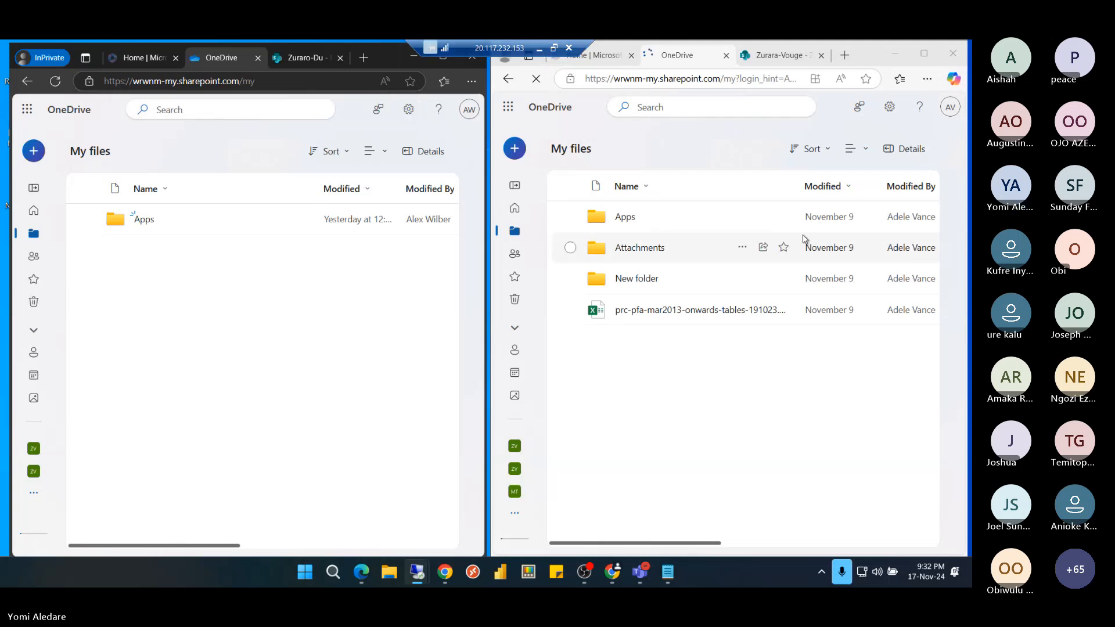
click(763, 279)
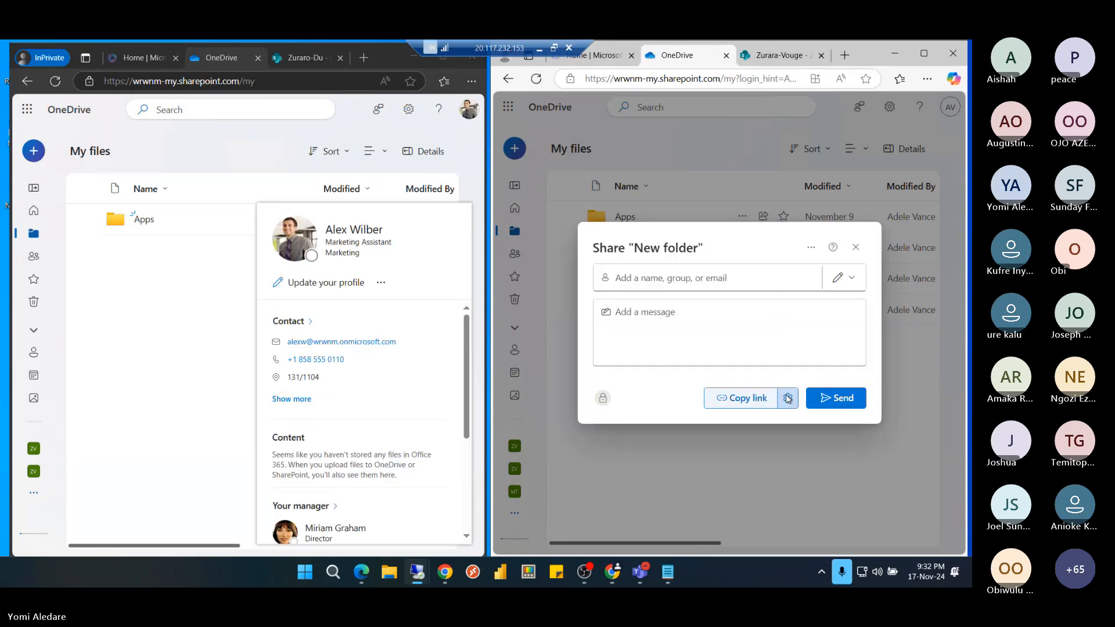
click(788, 398)
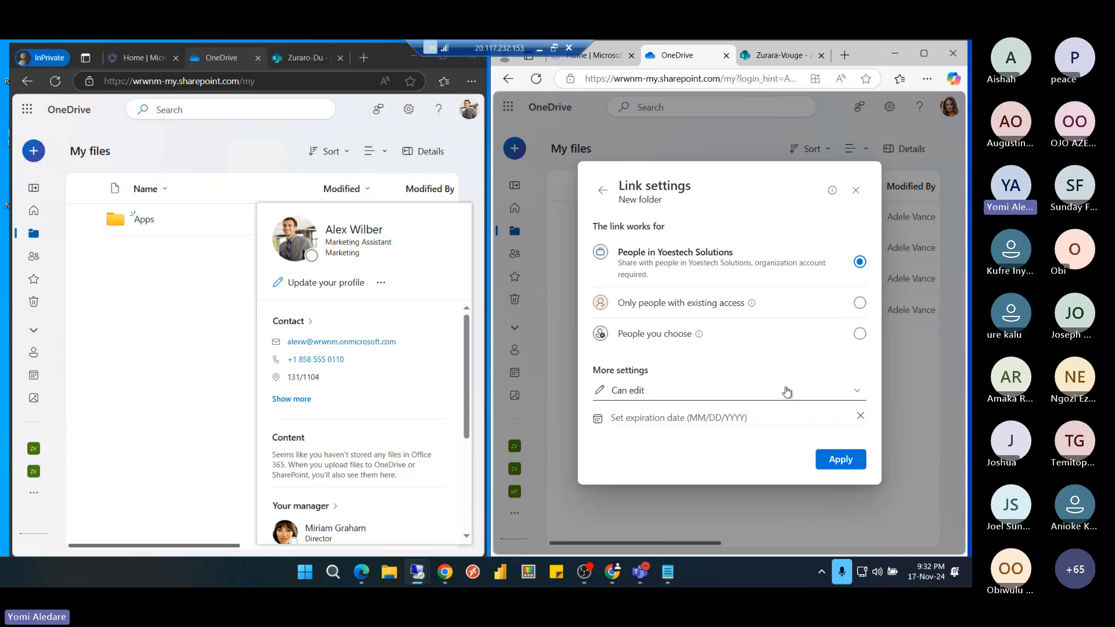
click(857, 192)
click(219, 273)
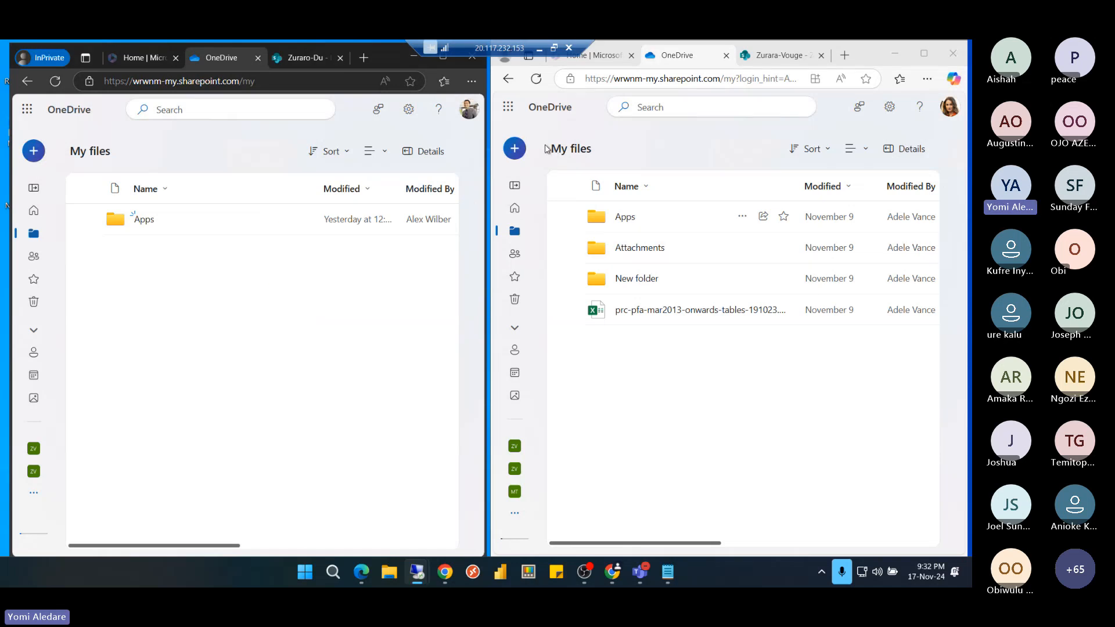
click(540, 49)
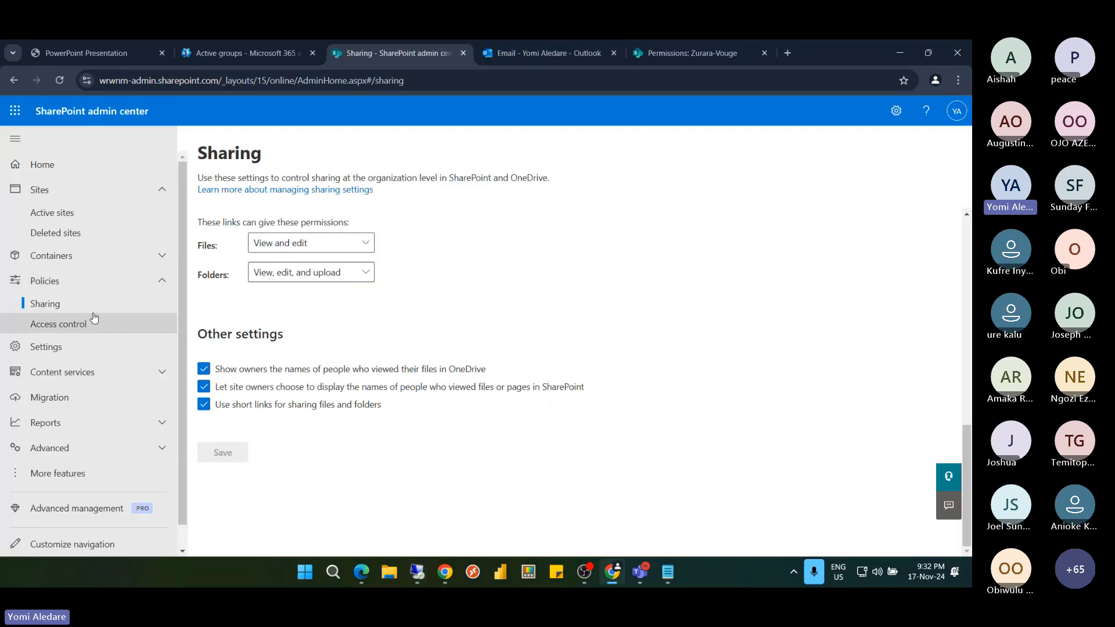
Open the Settings page from the SharePoint admin center's left navigation
click(77, 351)
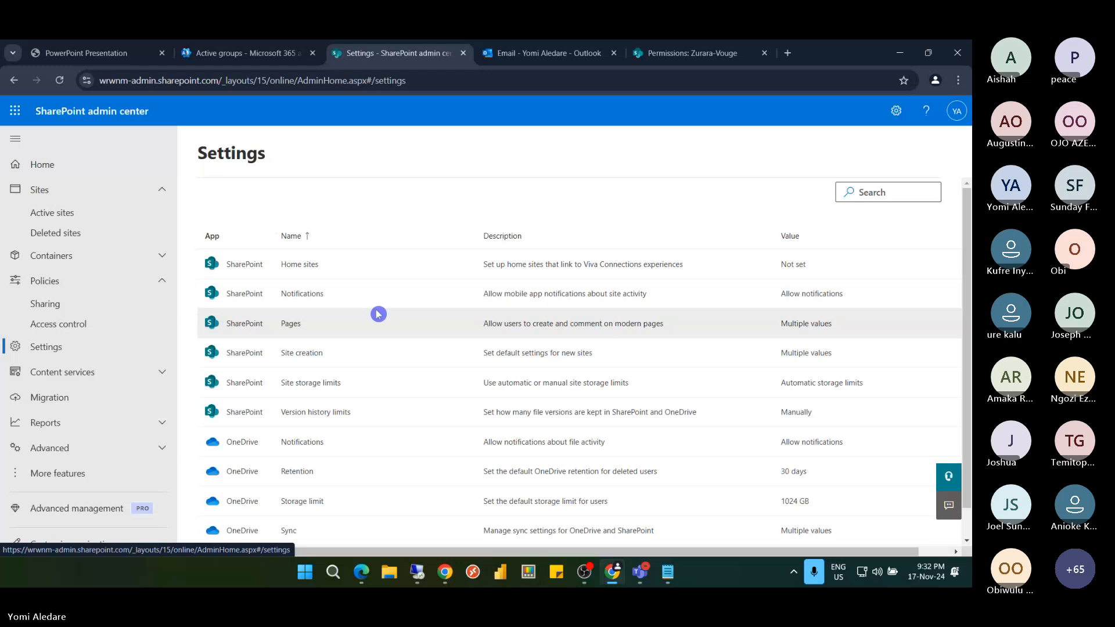
Uncheck 'Users can create SharePoint sites' under Site creation and save
click(303, 356)
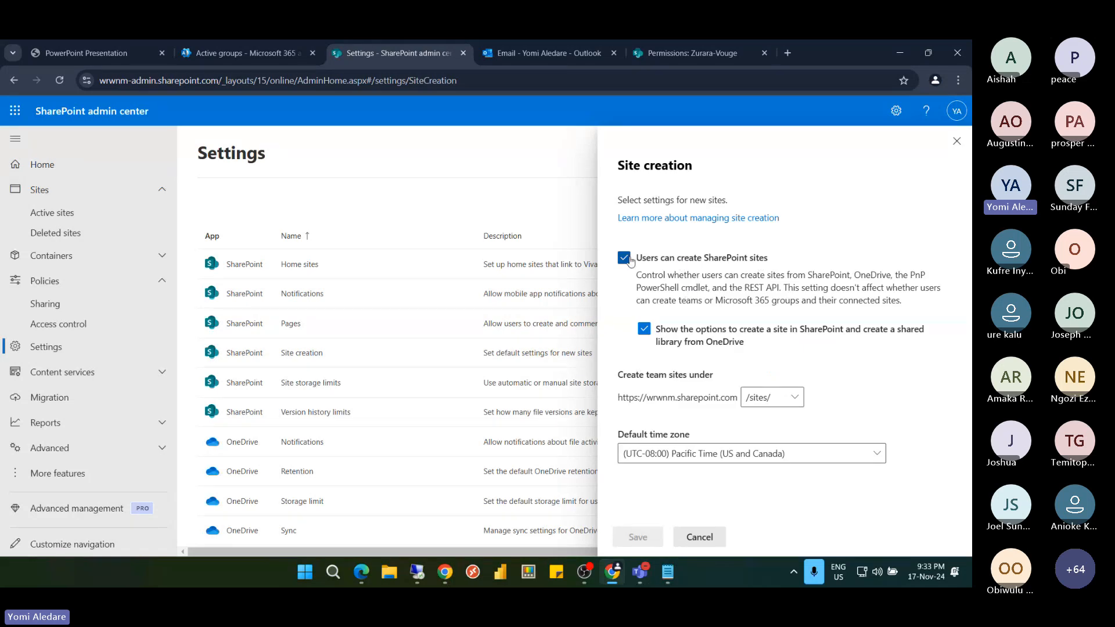
click(630, 260)
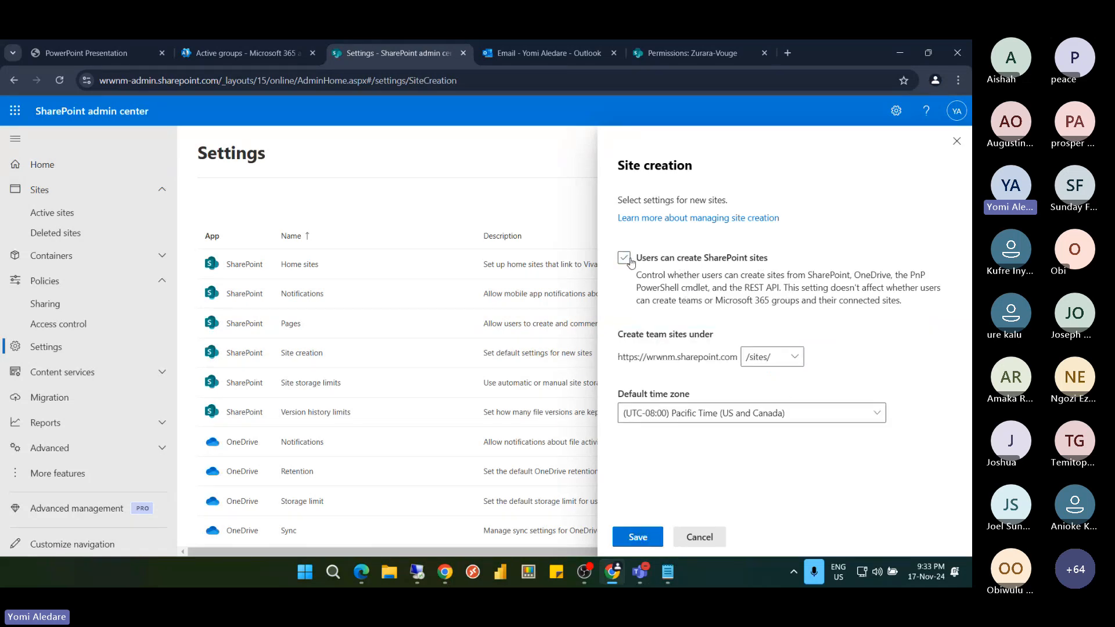
click(642, 537)
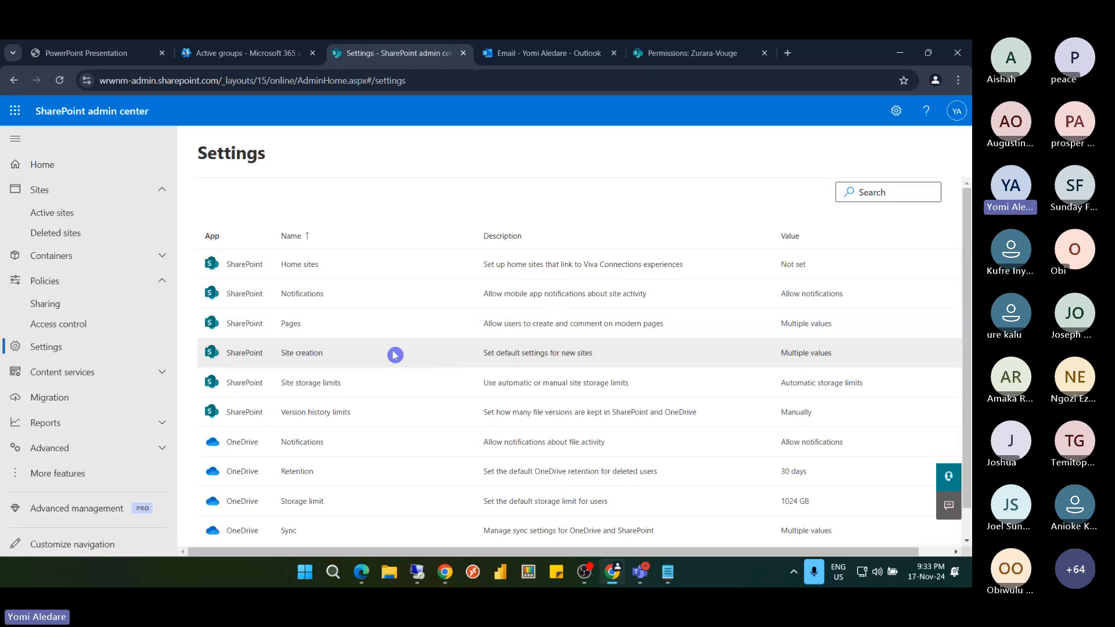
scroll(395, 354, down, 1)
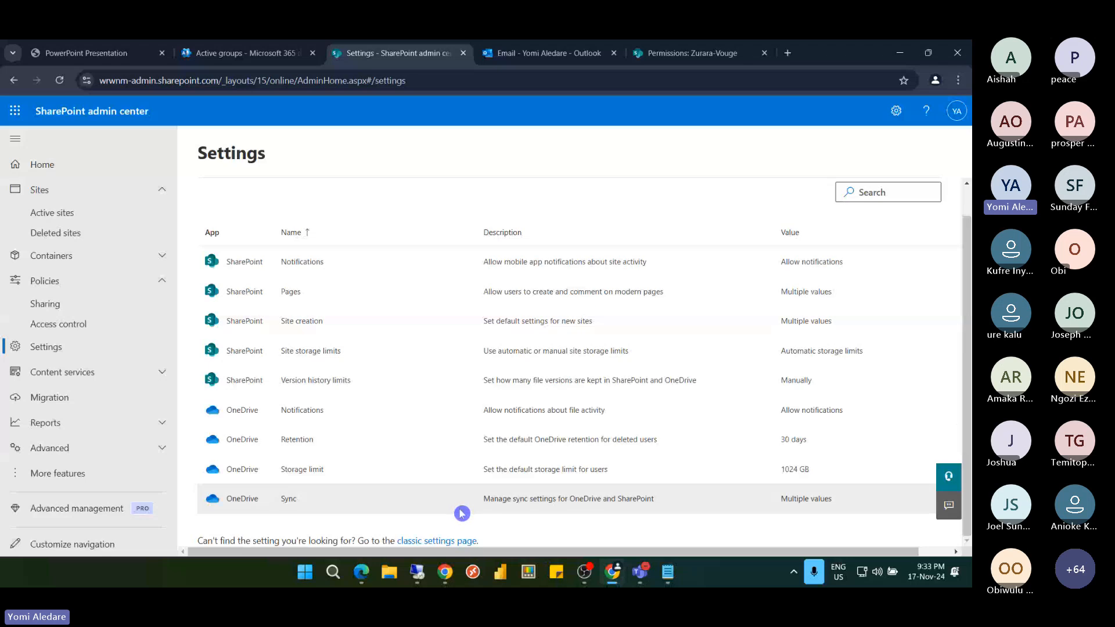
On the classic settings page, select 'Disable subsite creation for all sites'
click(445, 546)
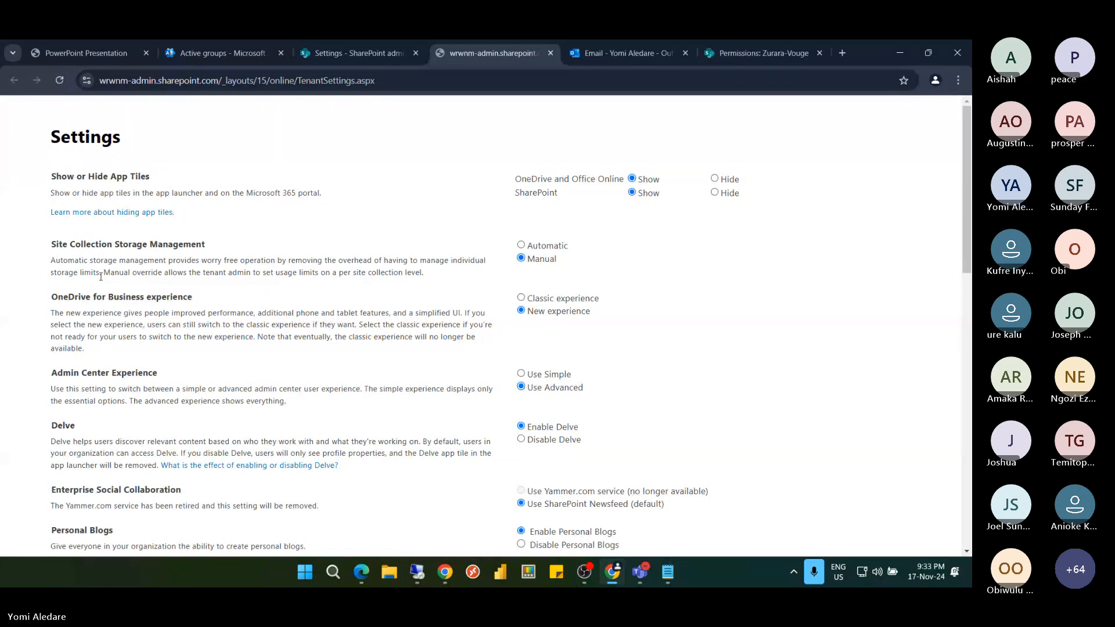
scroll(101, 277, down, 1)
scroll(100, 277, down, 4)
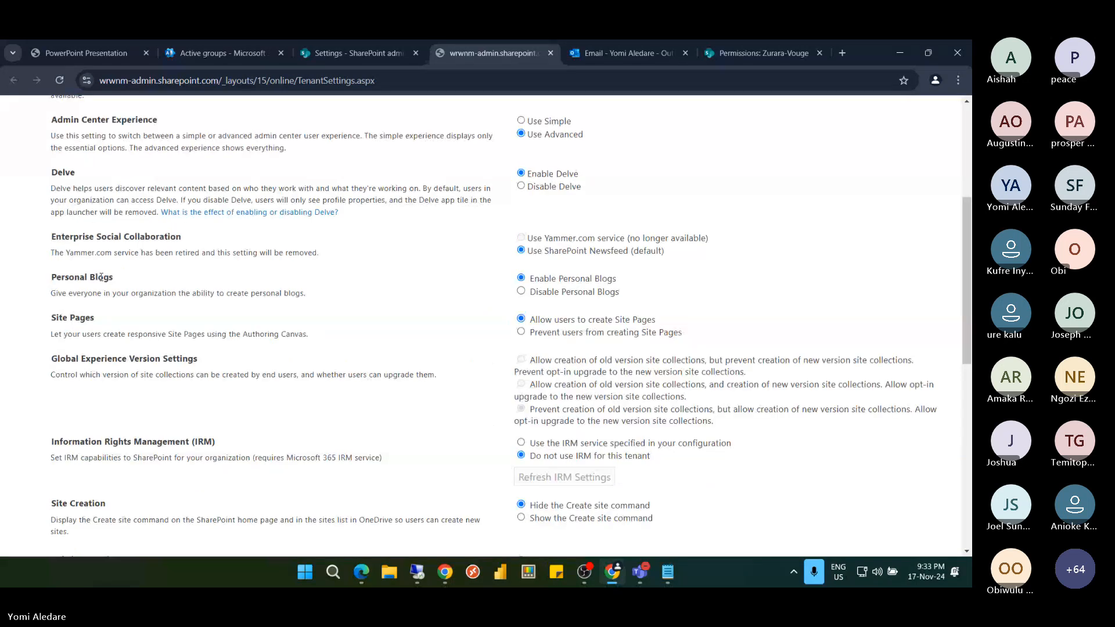
scroll(100, 277, down, 5)
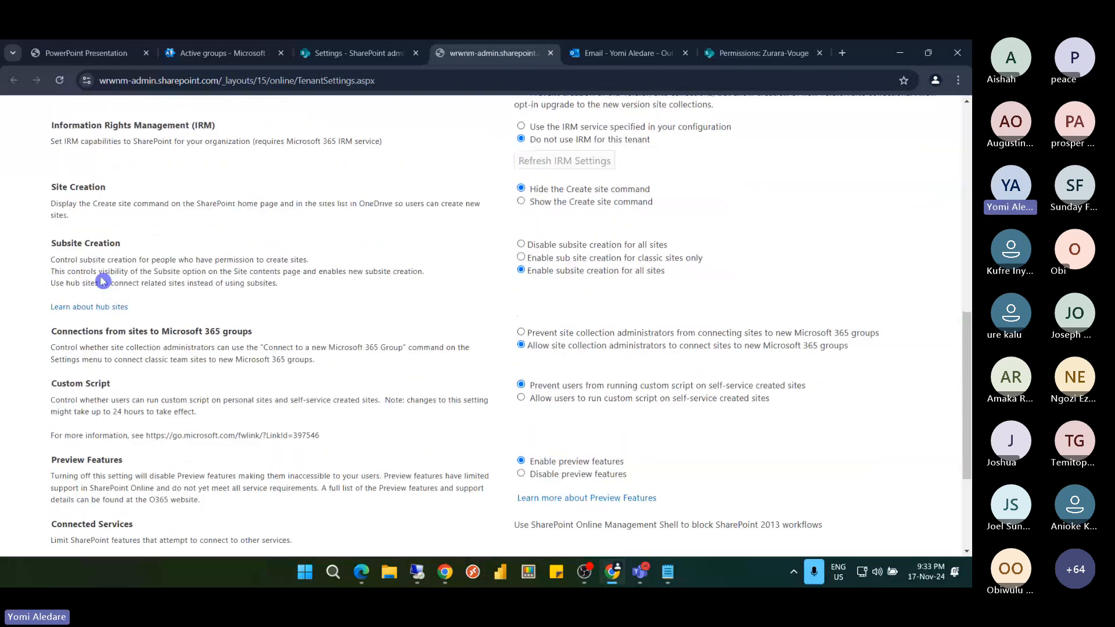
click(54, 244)
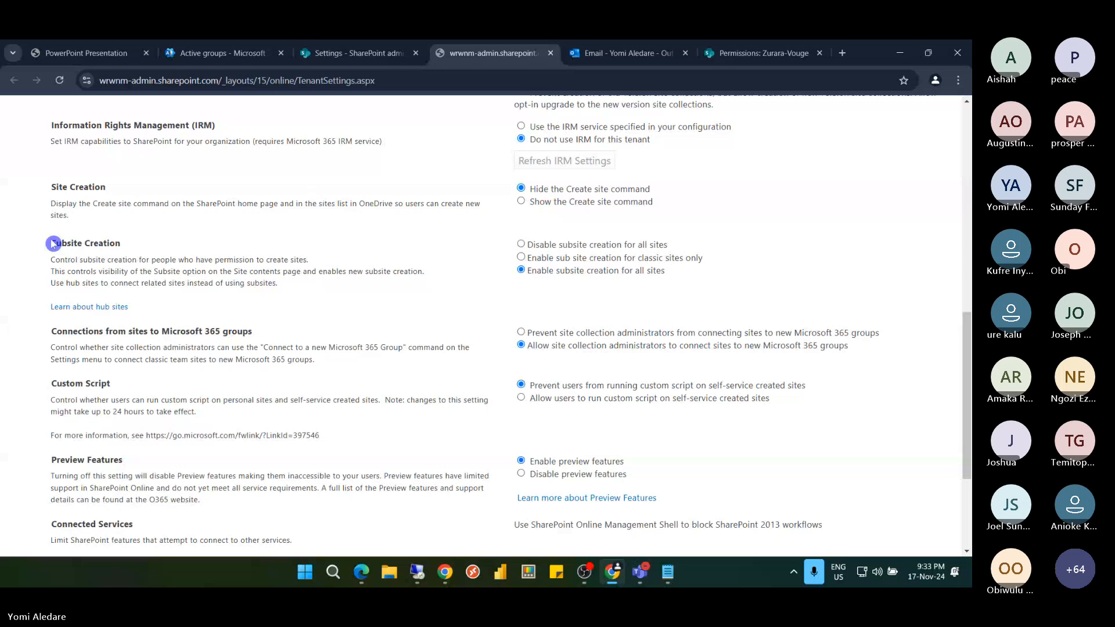
drag(53, 244, 120, 246)
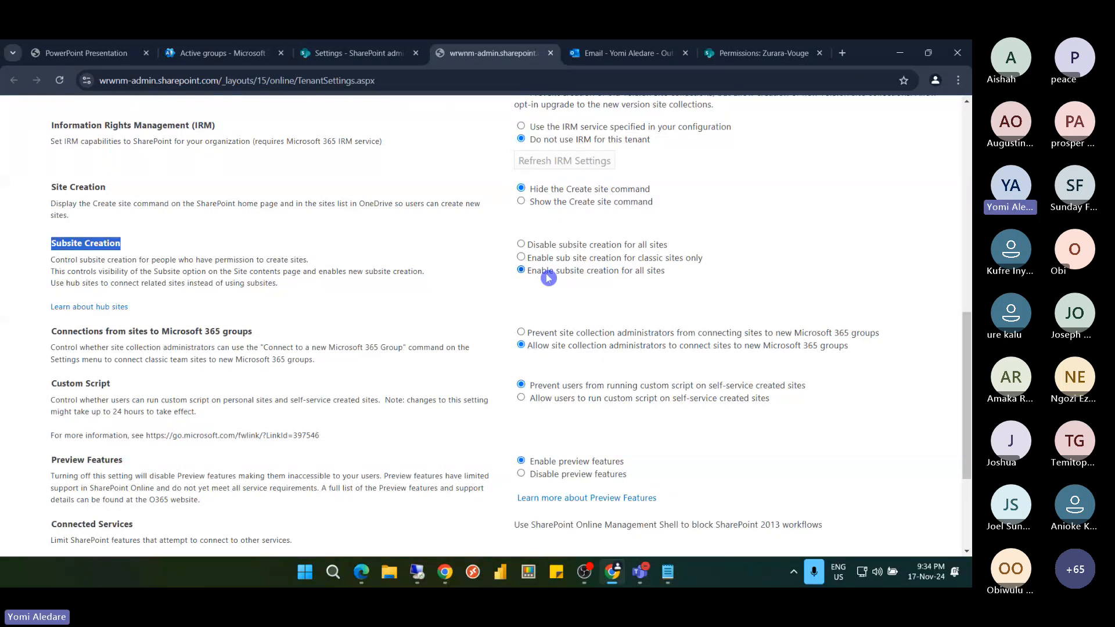
click(522, 245)
Set the SharePoint app tile to Hide and confirm the classic settings with OK
scroll(488, 309, up, 3)
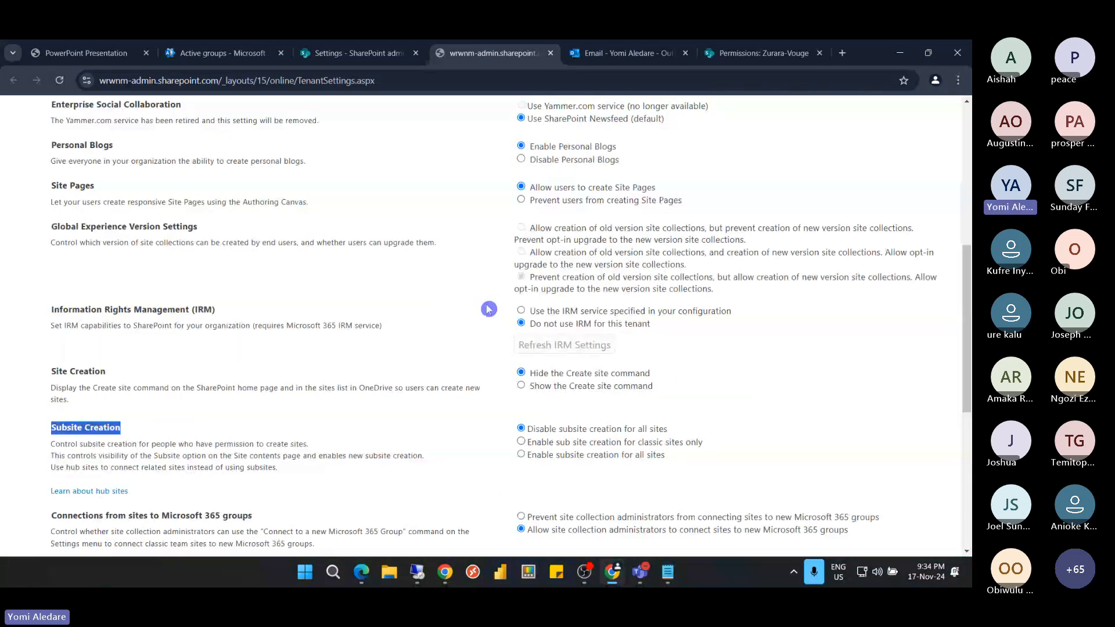
scroll(488, 309, up, 1)
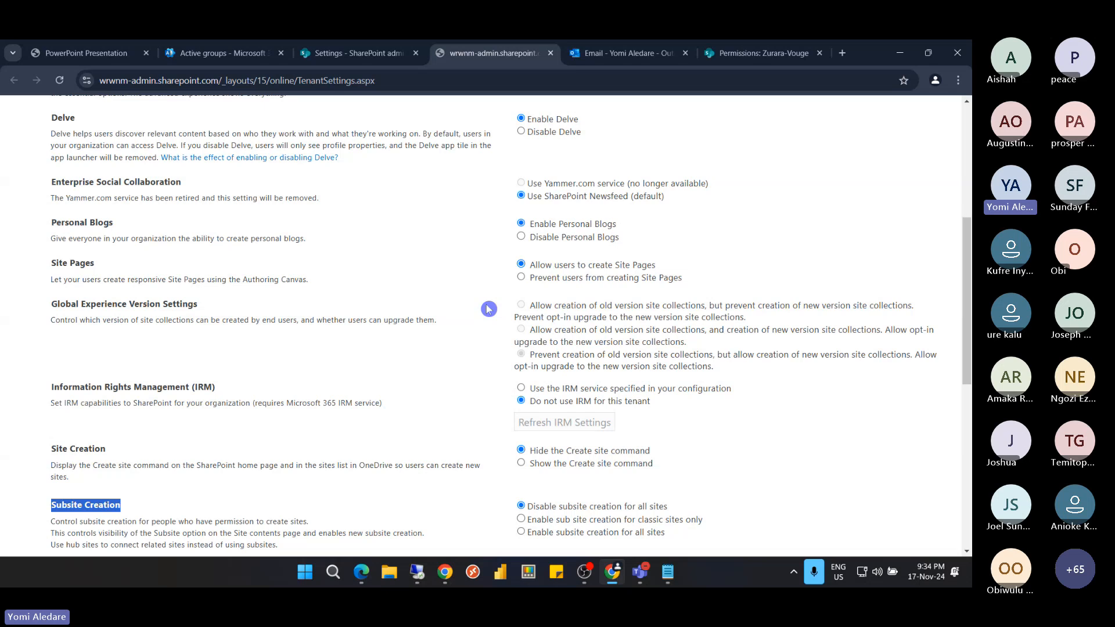
scroll(488, 309, up, 4)
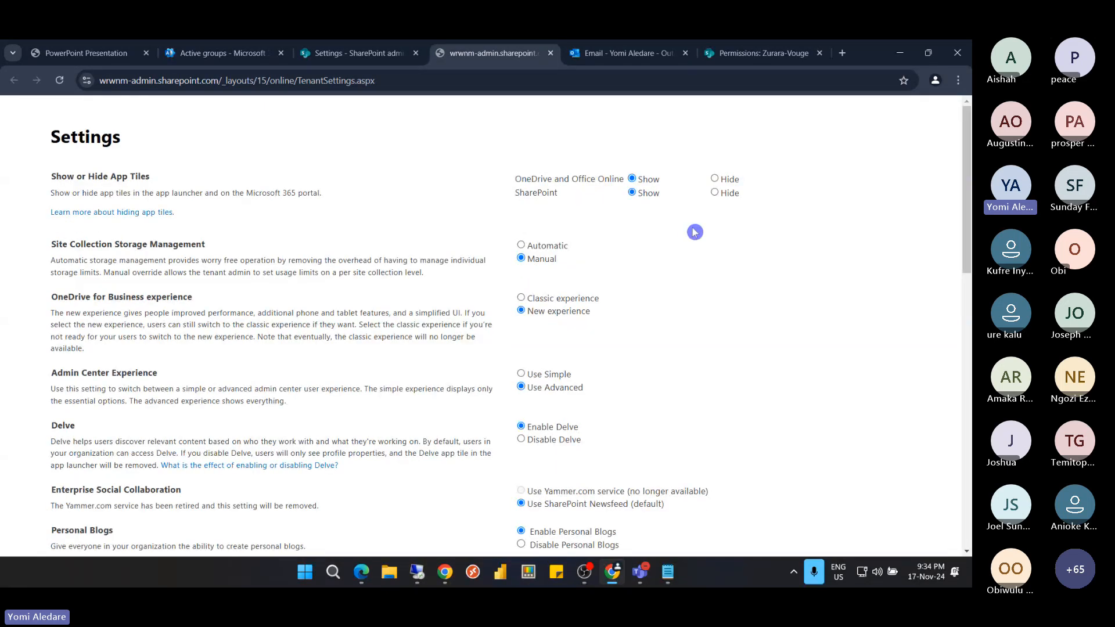
click(716, 194)
scroll(394, 229, down, 2)
scroll(393, 229, down, 12)
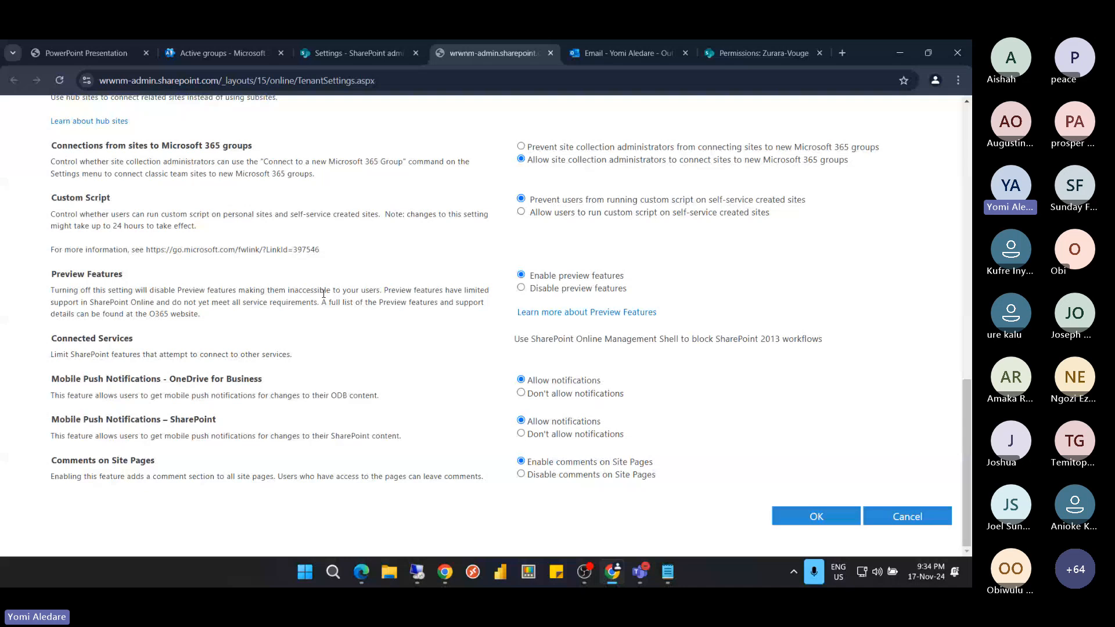
click(807, 519)
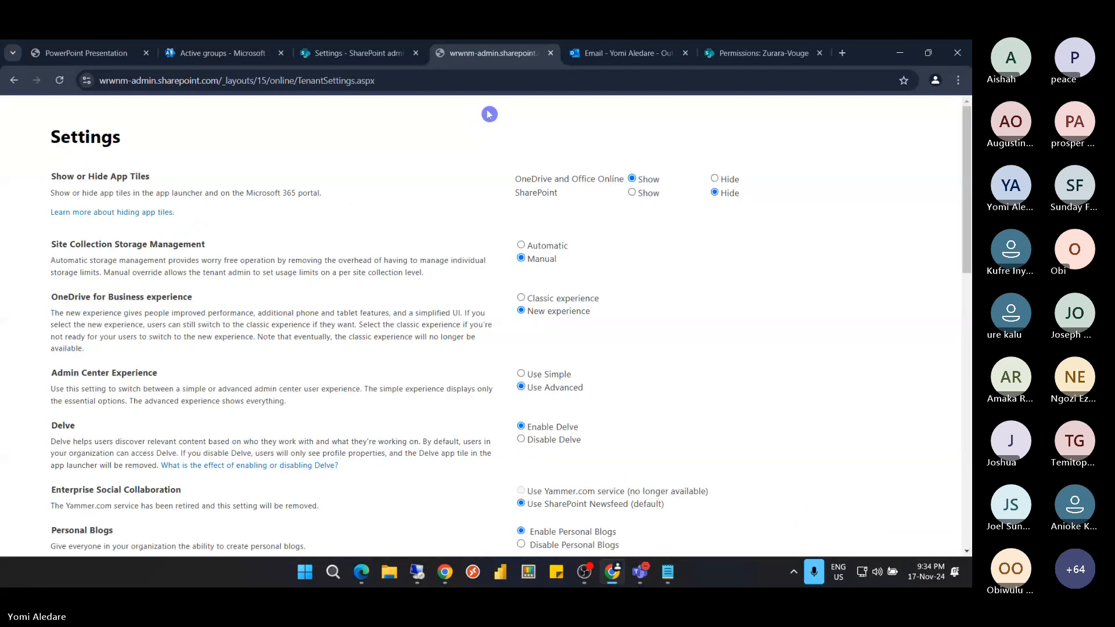
Open OneDrive Sync settings and hide the Sync button on the OneDrive website
click(356, 55)
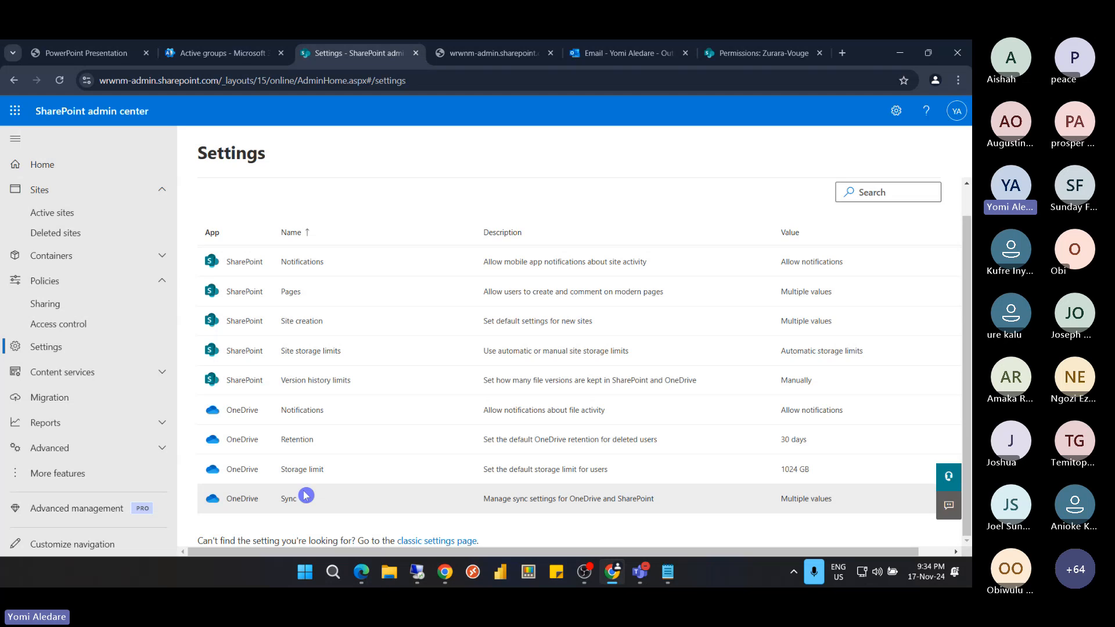
click(496, 503)
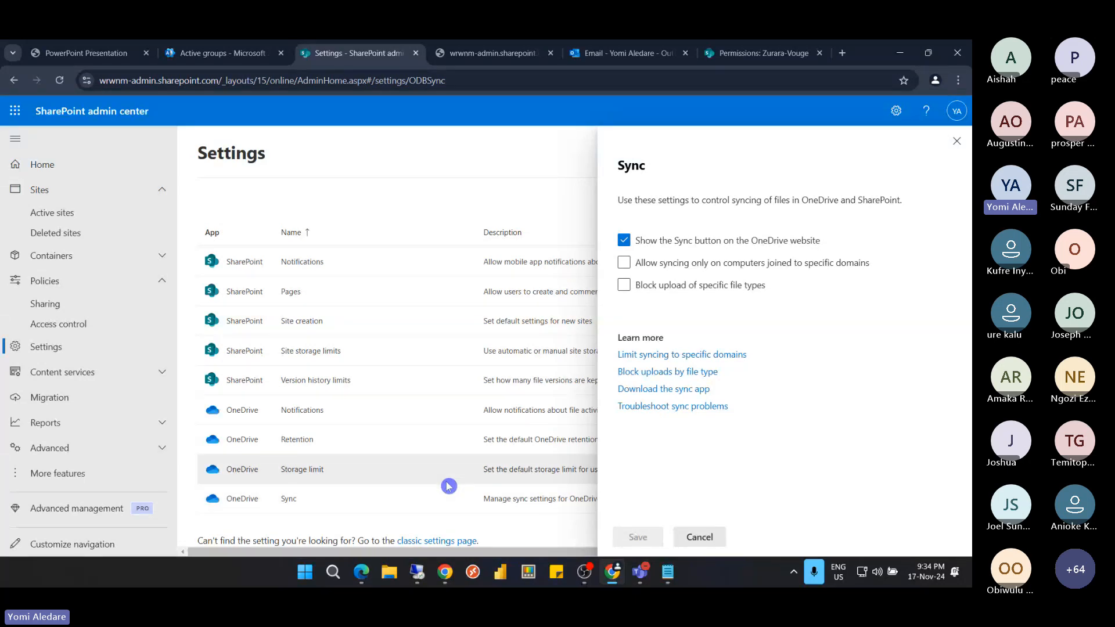
click(625, 241)
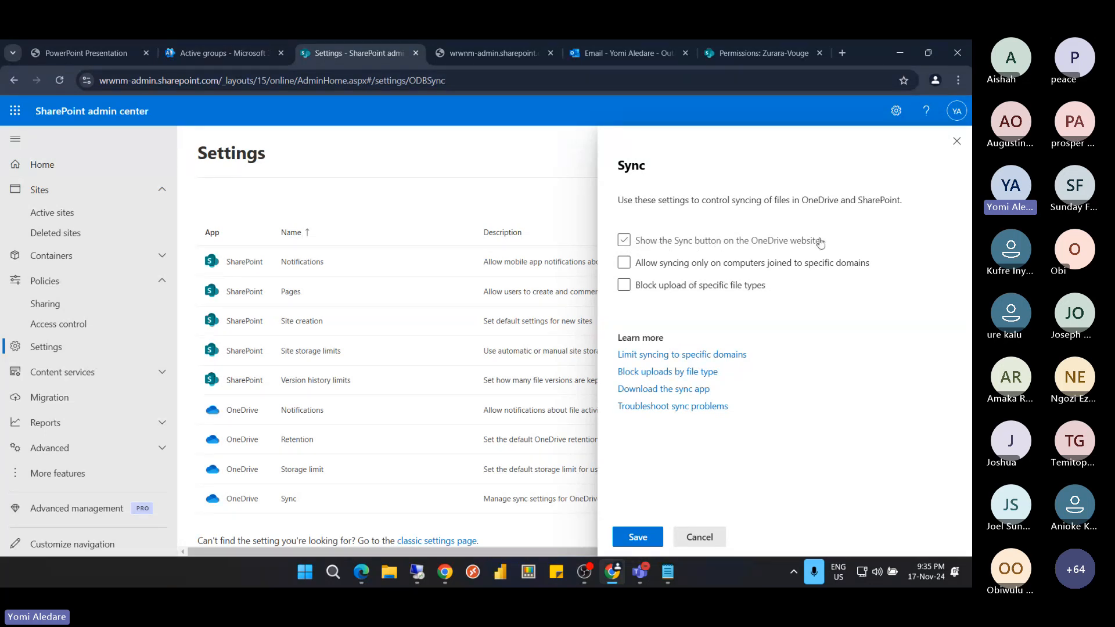
click(635, 245)
click(639, 270)
click(627, 267)
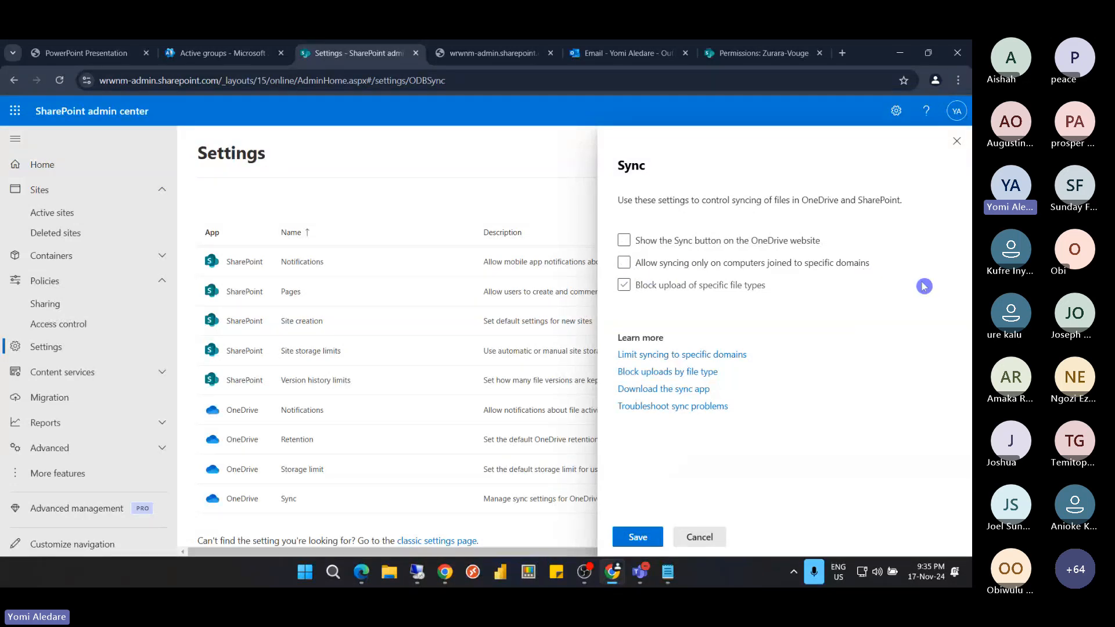
Block sync uploads of png and jpg file types and save
click(625, 288)
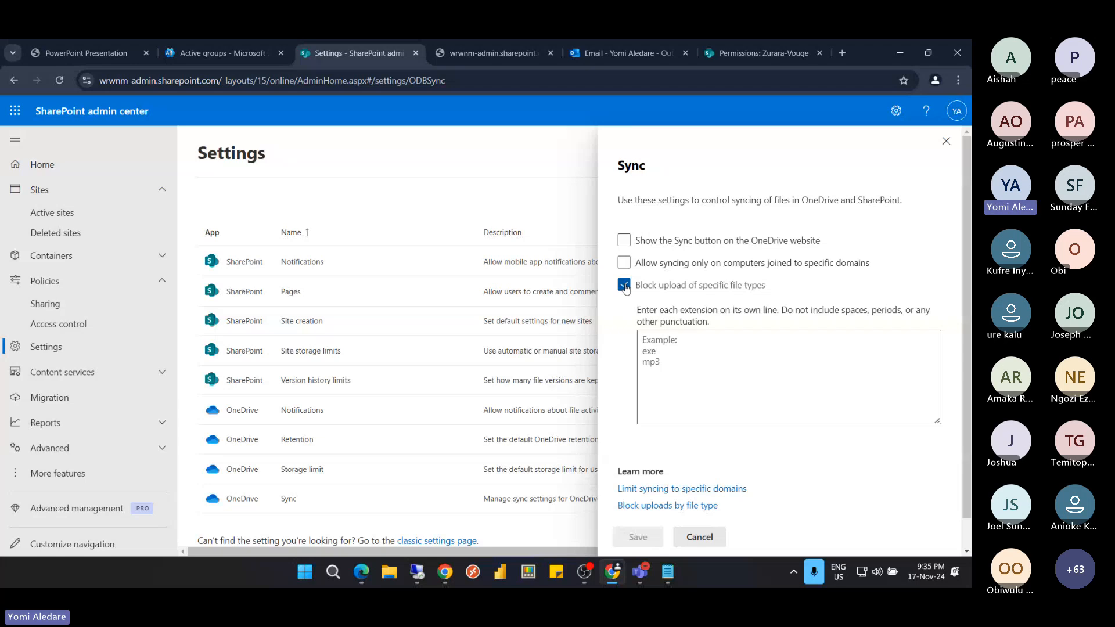
click(670, 342)
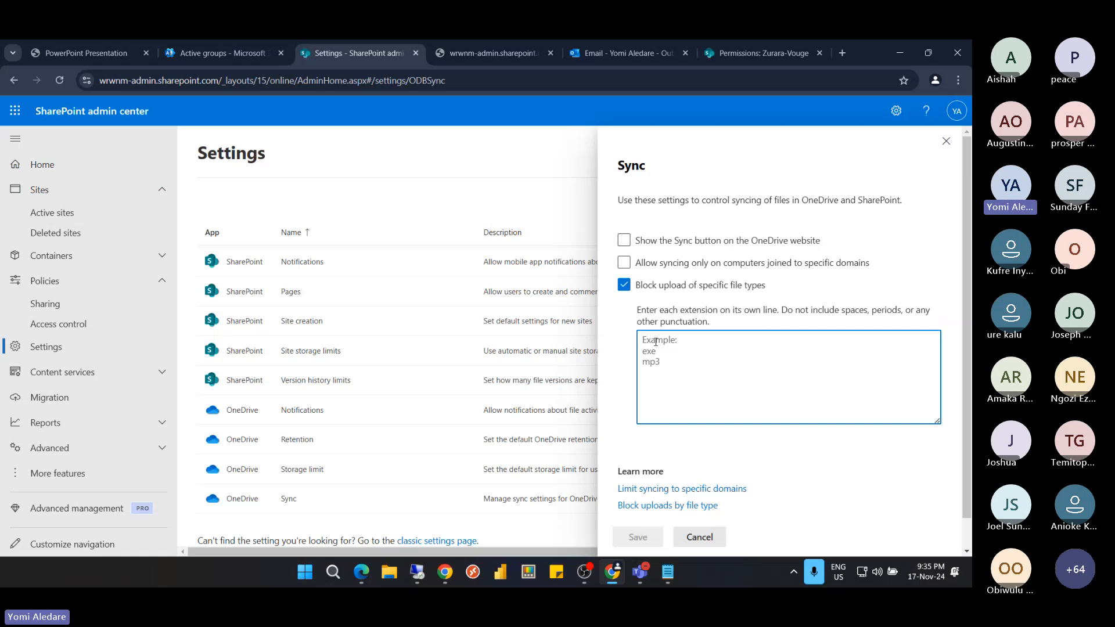
text(png)
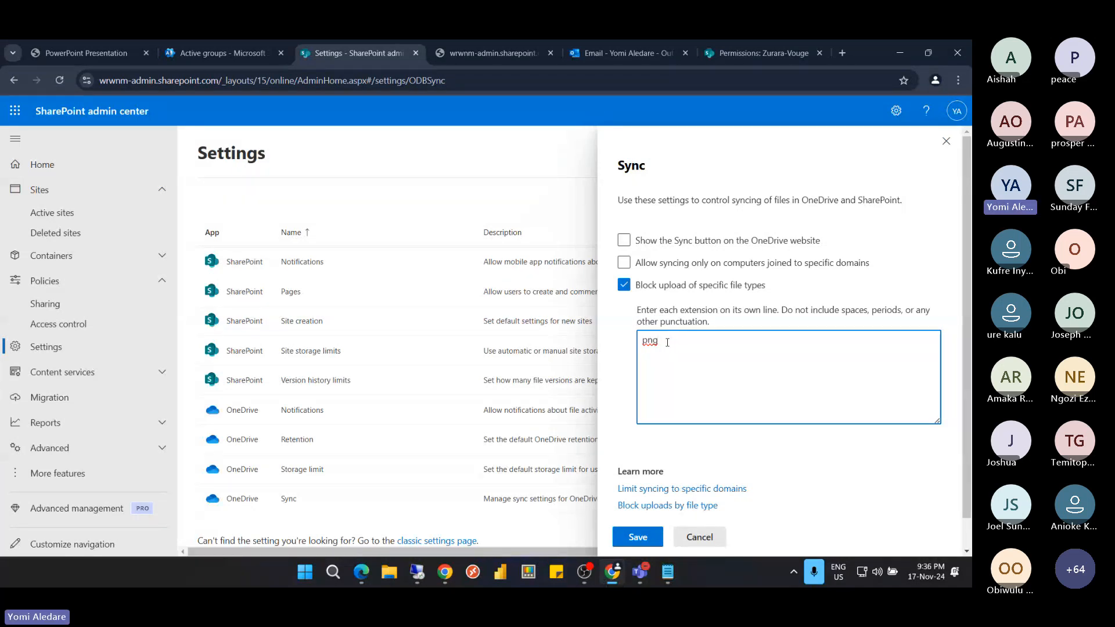
key(Return)
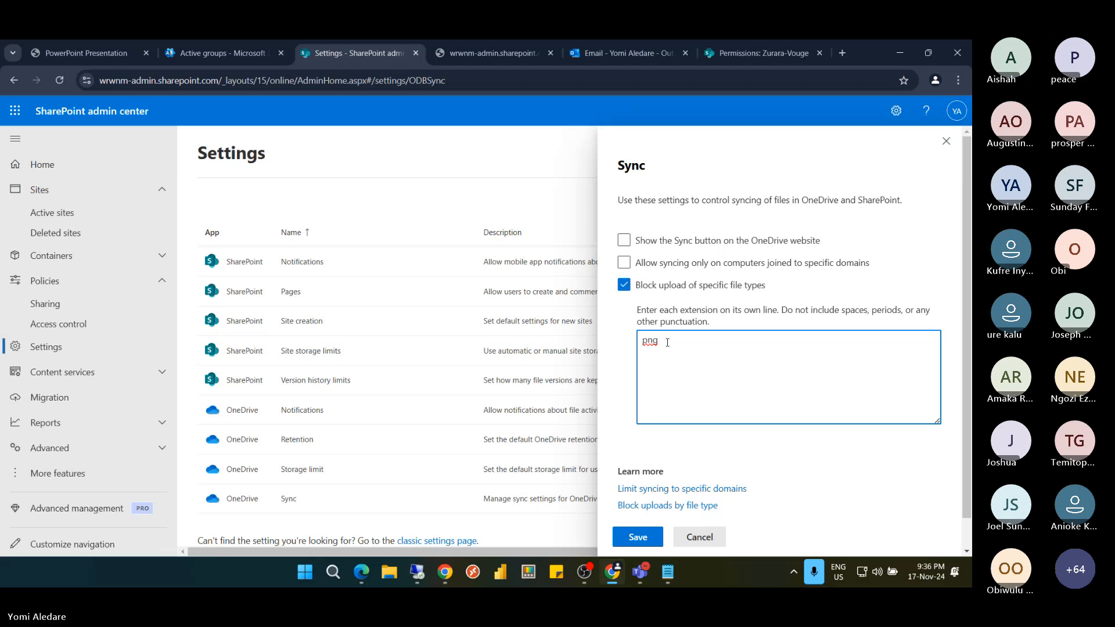
text(jp)
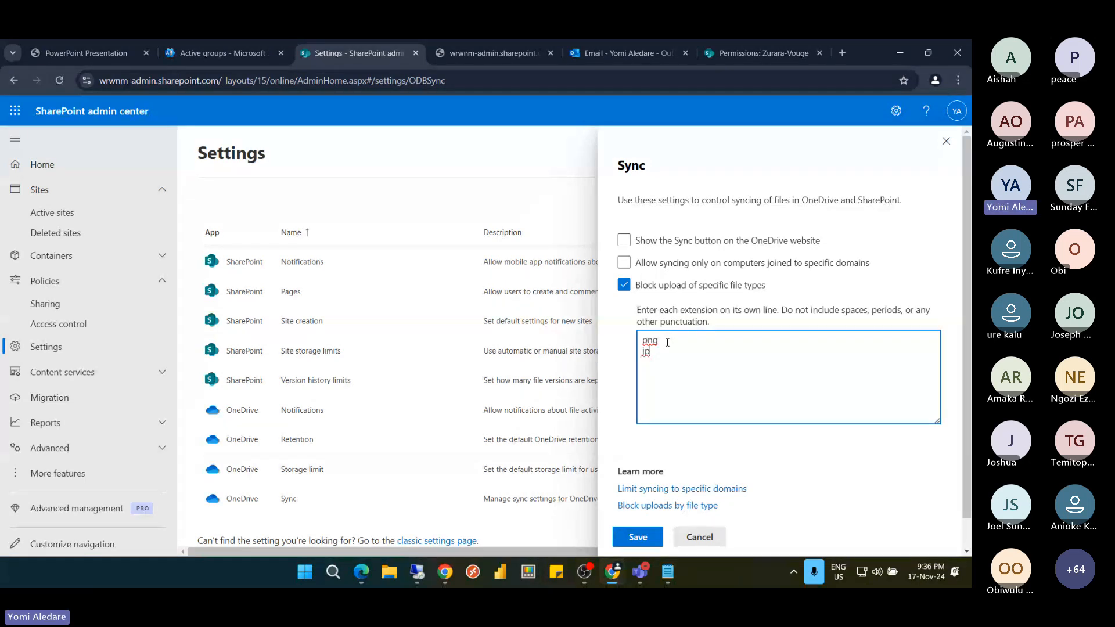
text(g)
scroll(735, 316, down, 1)
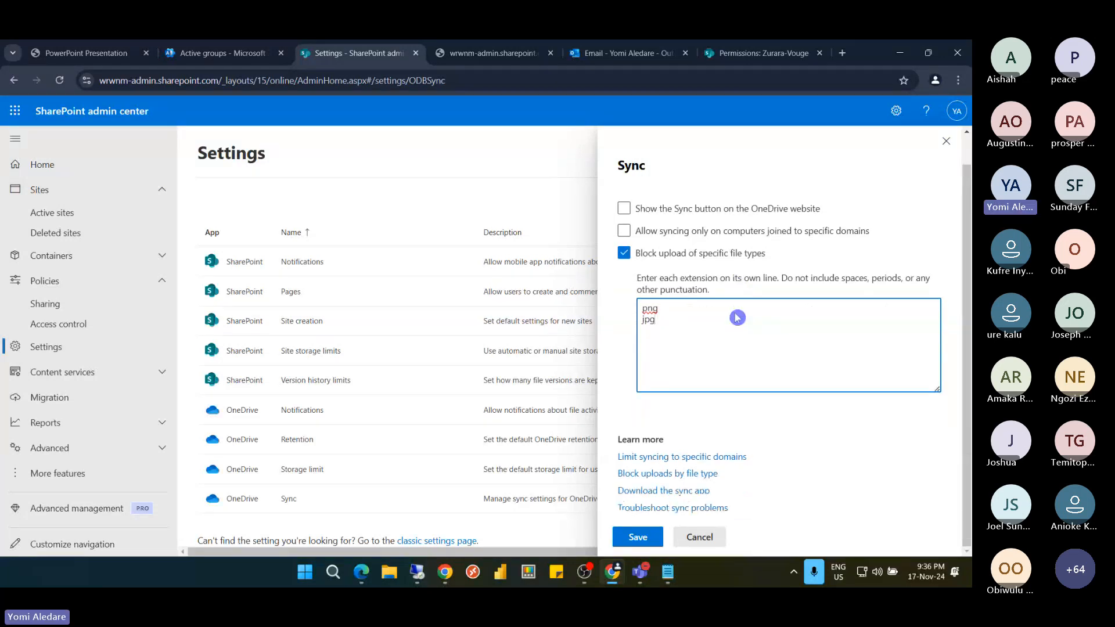
click(650, 538)
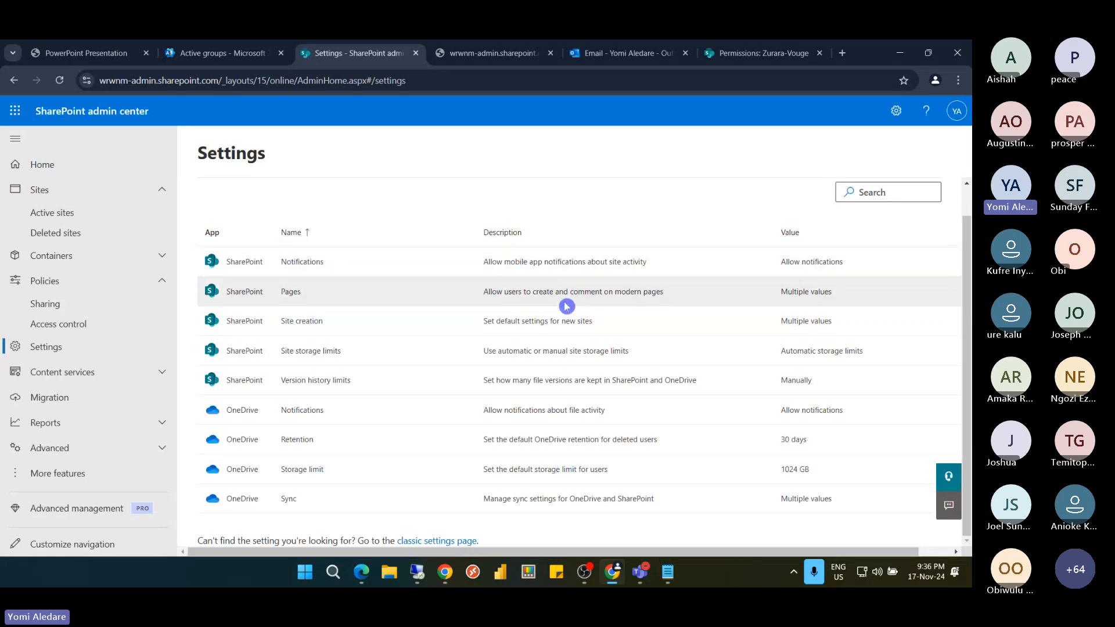
click(406, 333)
scroll(407, 335, up, 1)
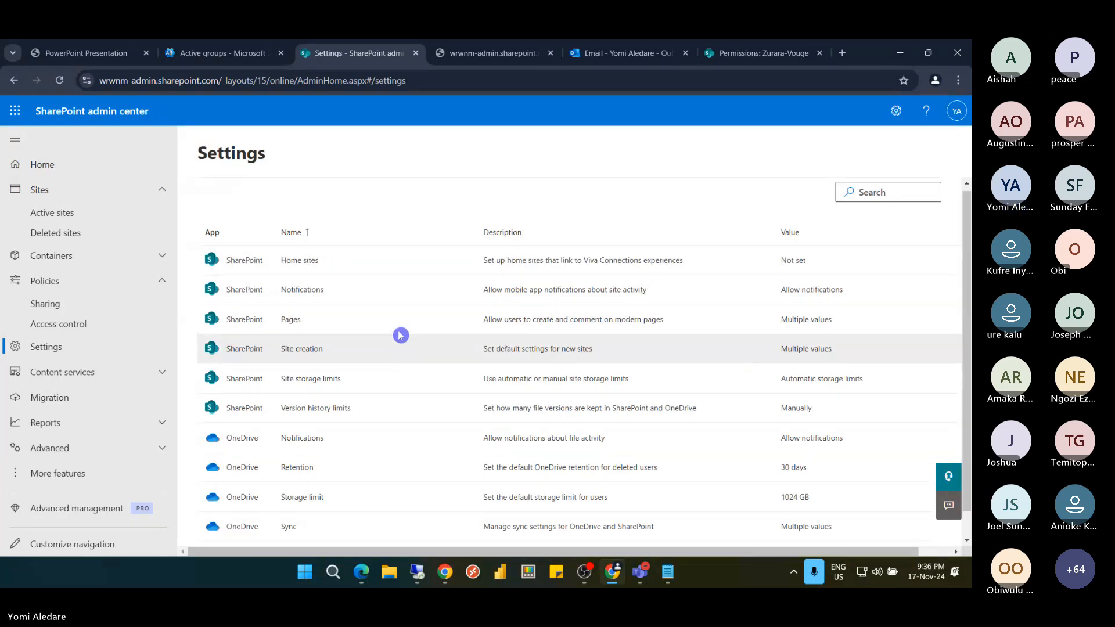
scroll(400, 335, down, 1)
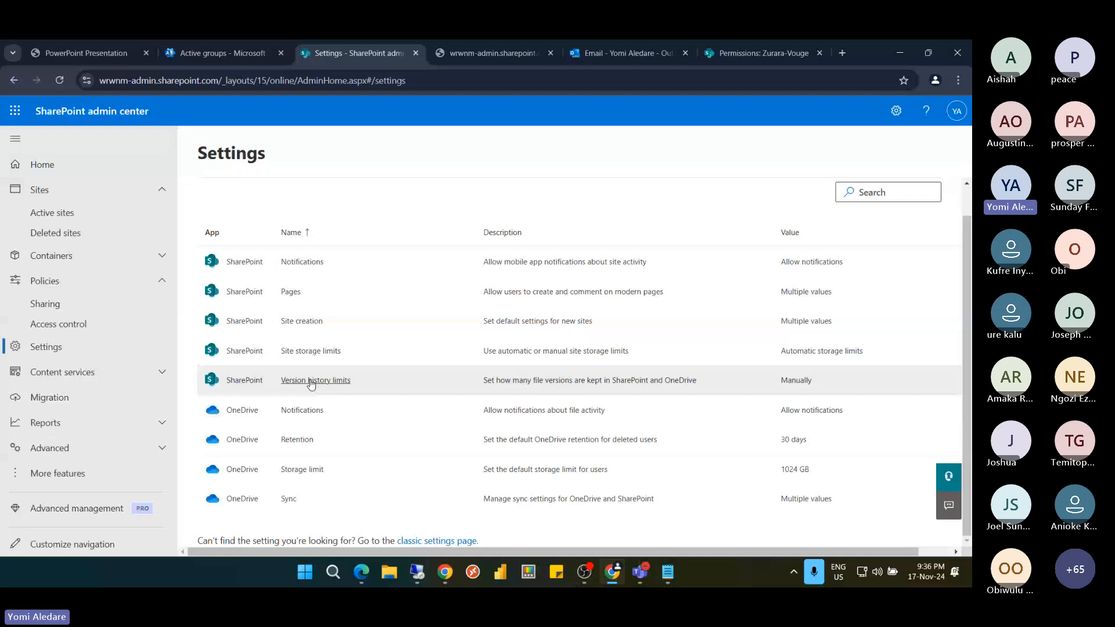
click(312, 381)
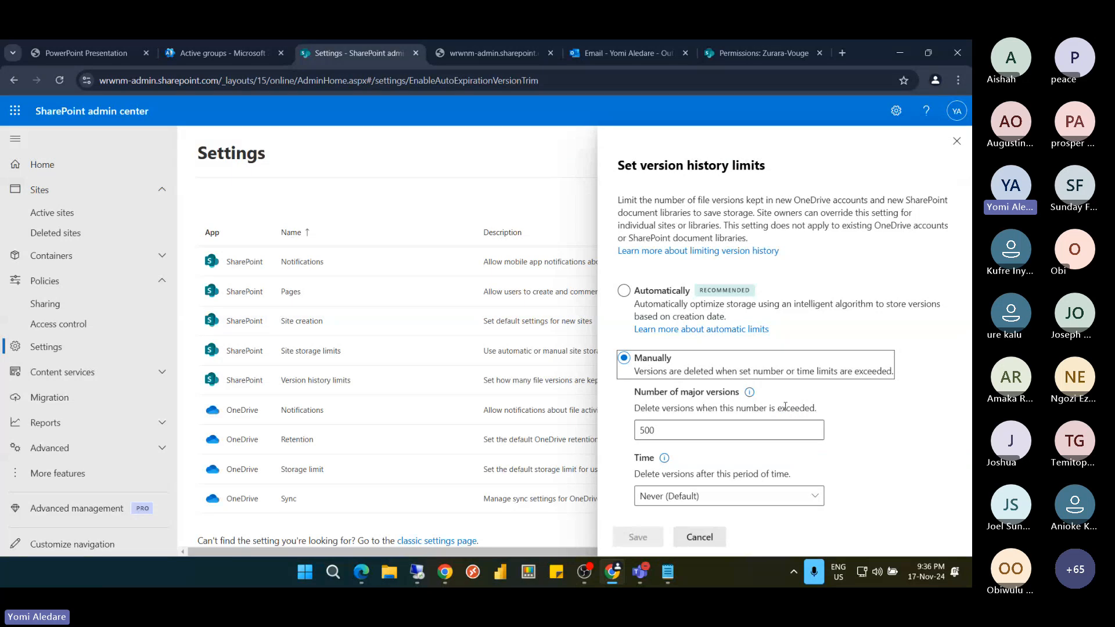
click(956, 142)
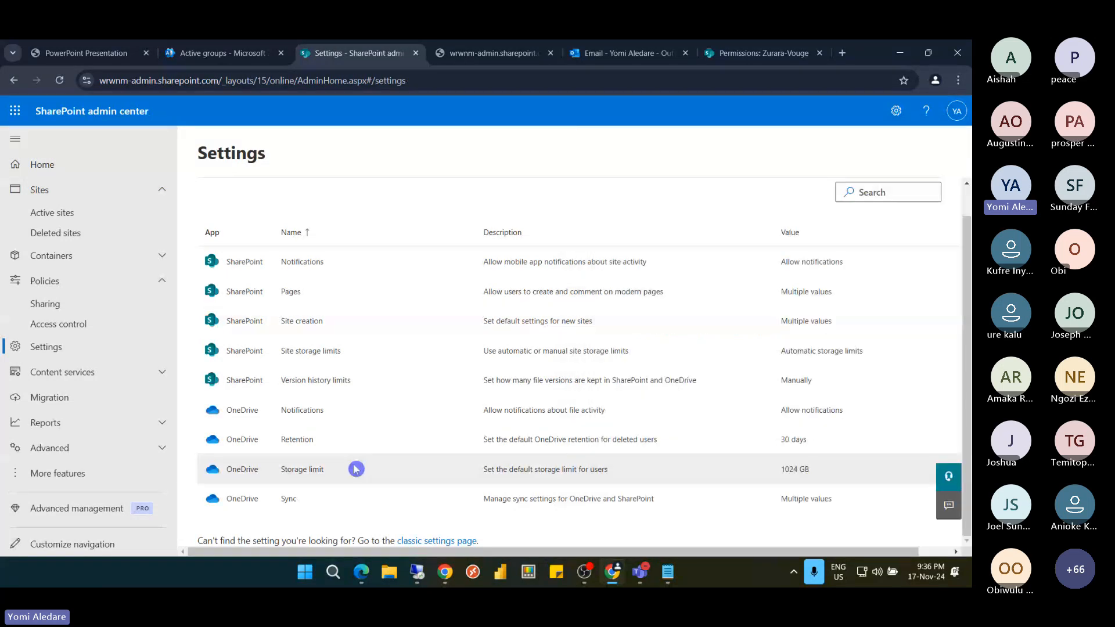
Change the default OneDrive storage limit to 5024 GB and save
click(302, 470)
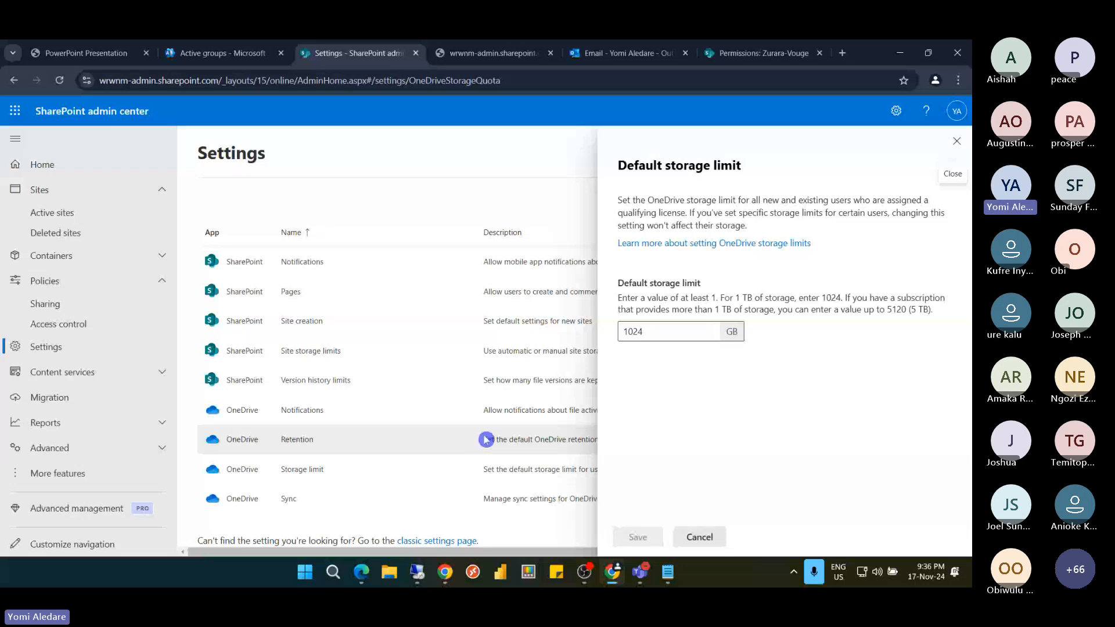
click(625, 331)
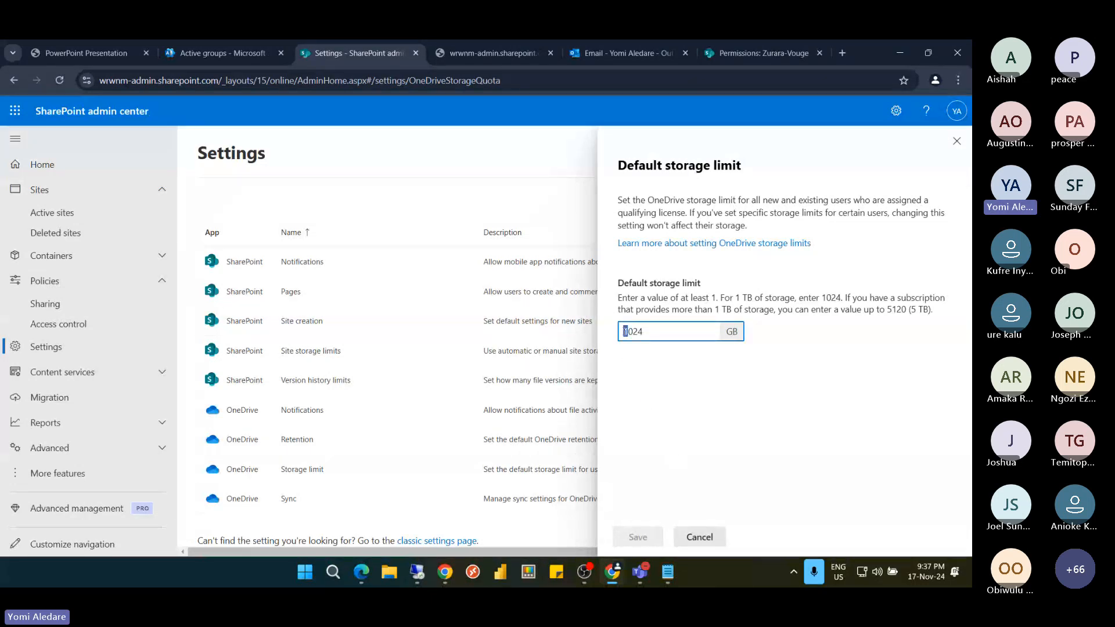
text(5)
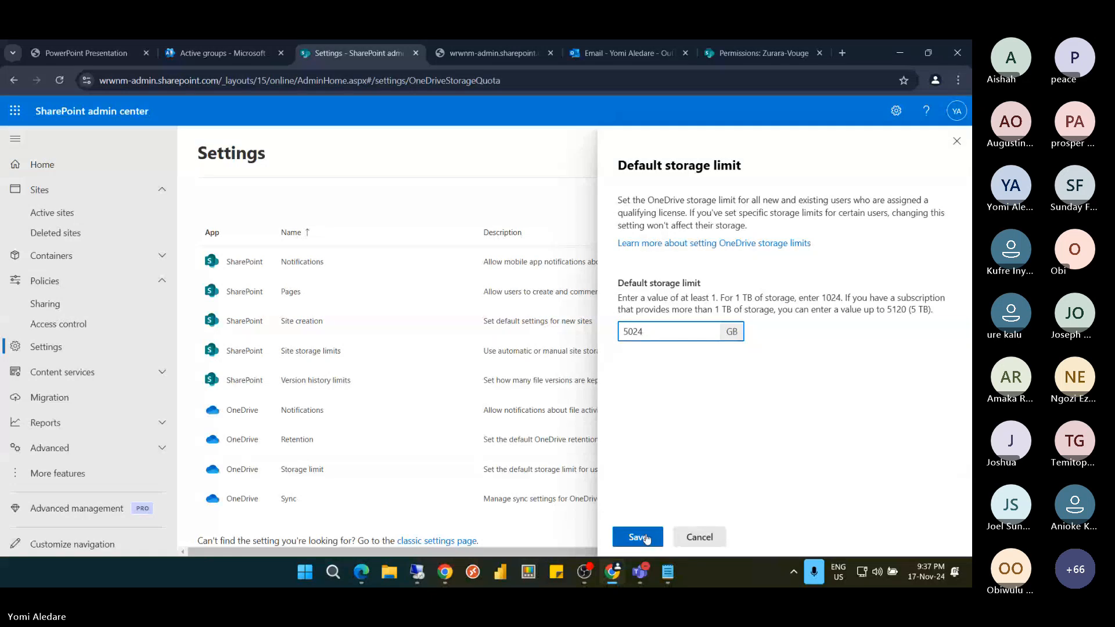
click(637, 537)
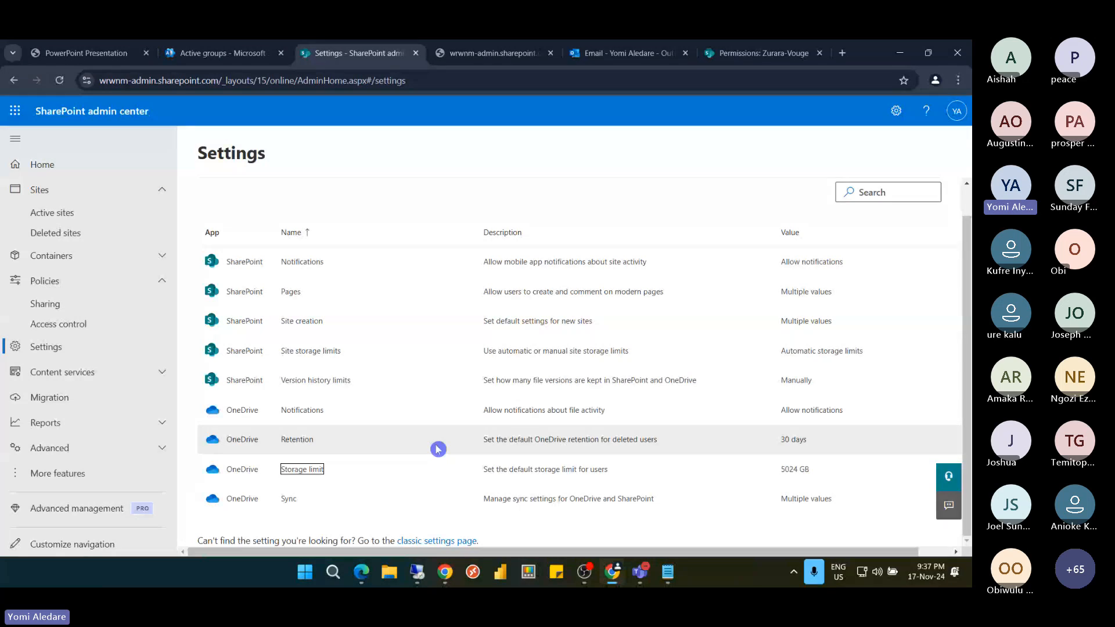
Correct the default OneDrive storage limit to 5120 GB and save
click(301, 471)
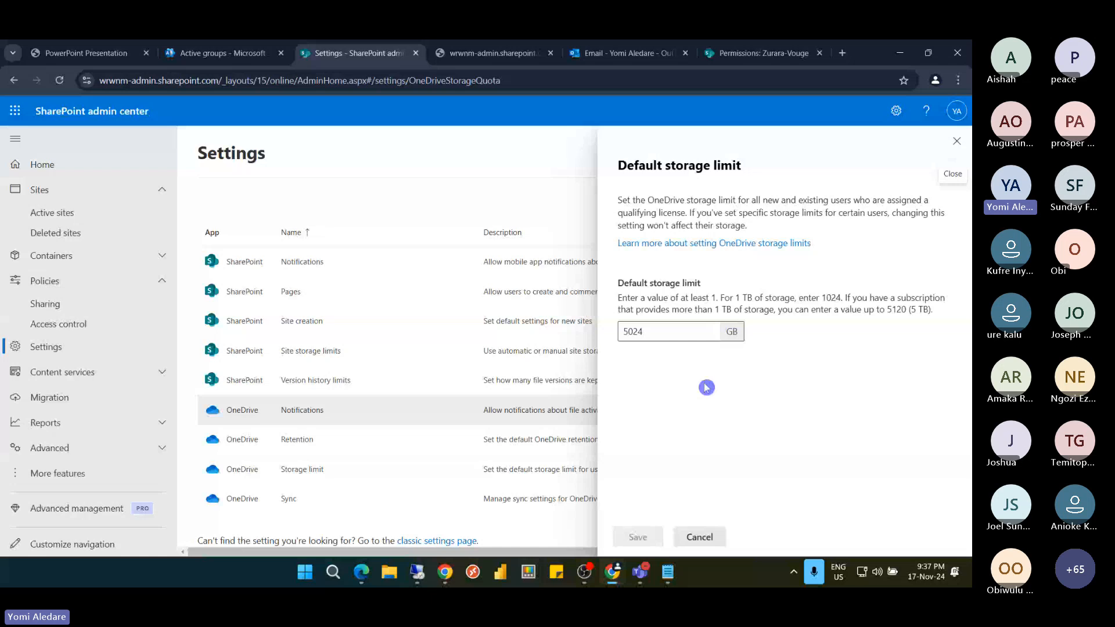
click(628, 332)
drag(628, 332, 646, 331)
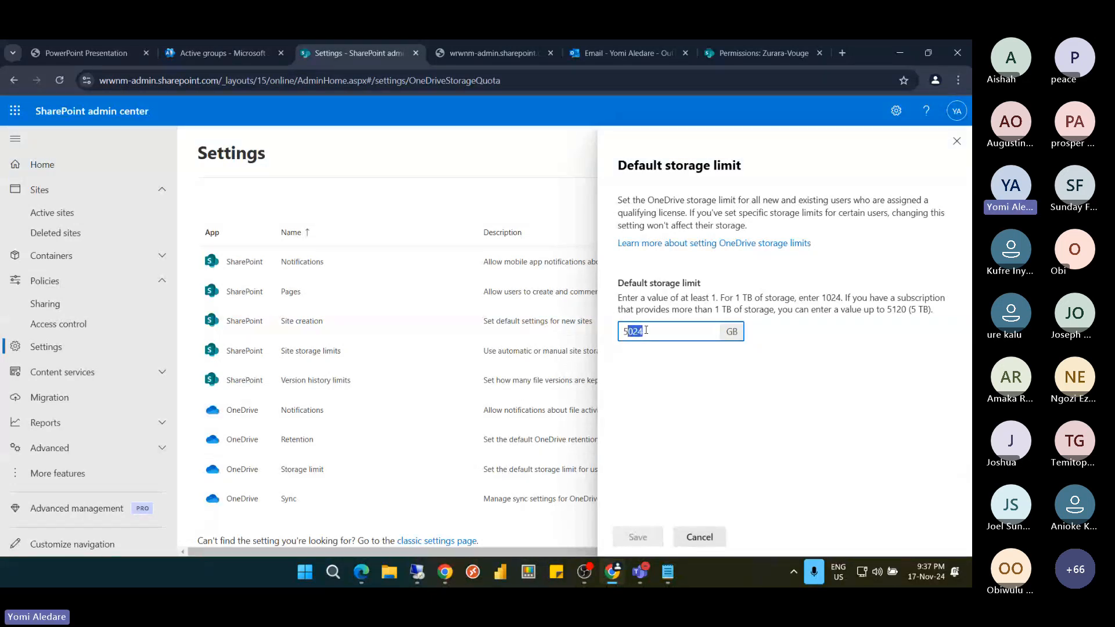
text(1)
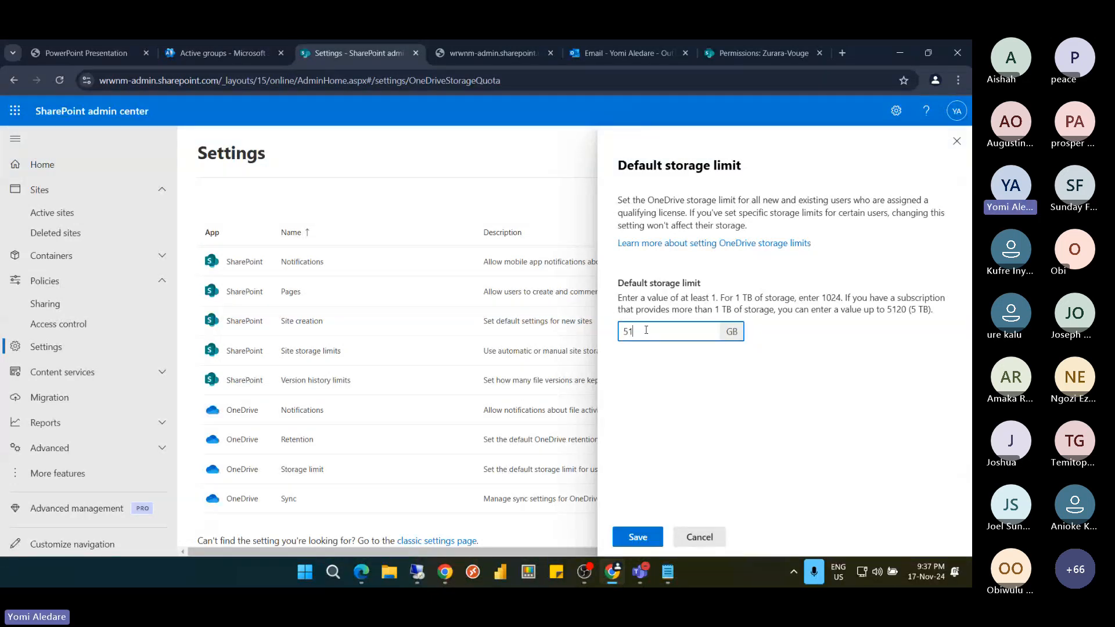
text(20)
click(640, 536)
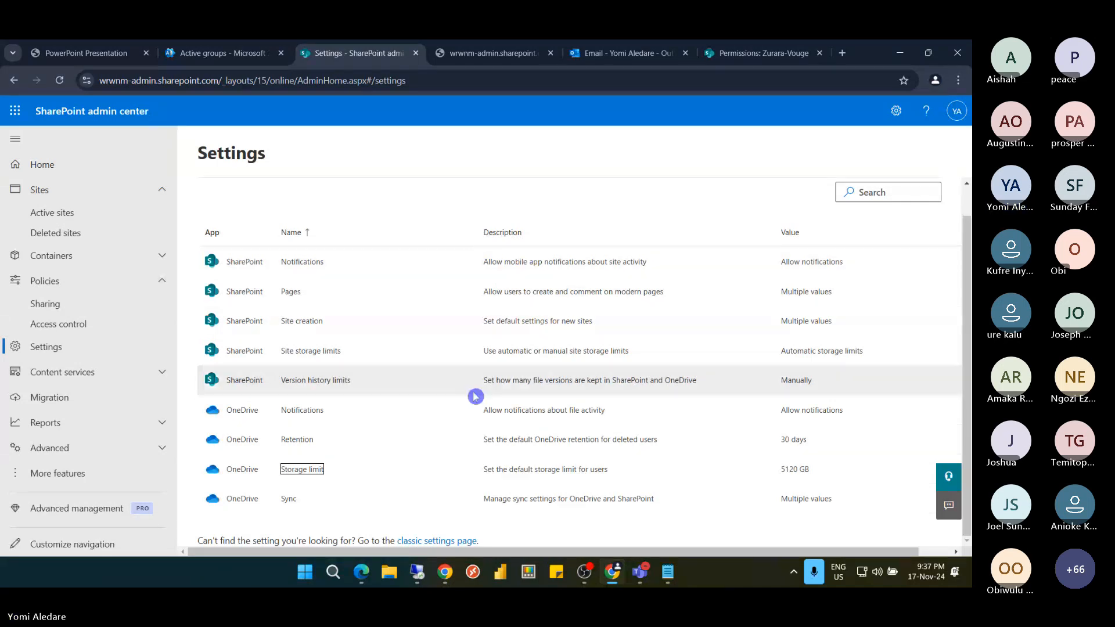
Bring the remote OneDrive session forward and reload the left user's OneDrive page
mouse_move(418, 574)
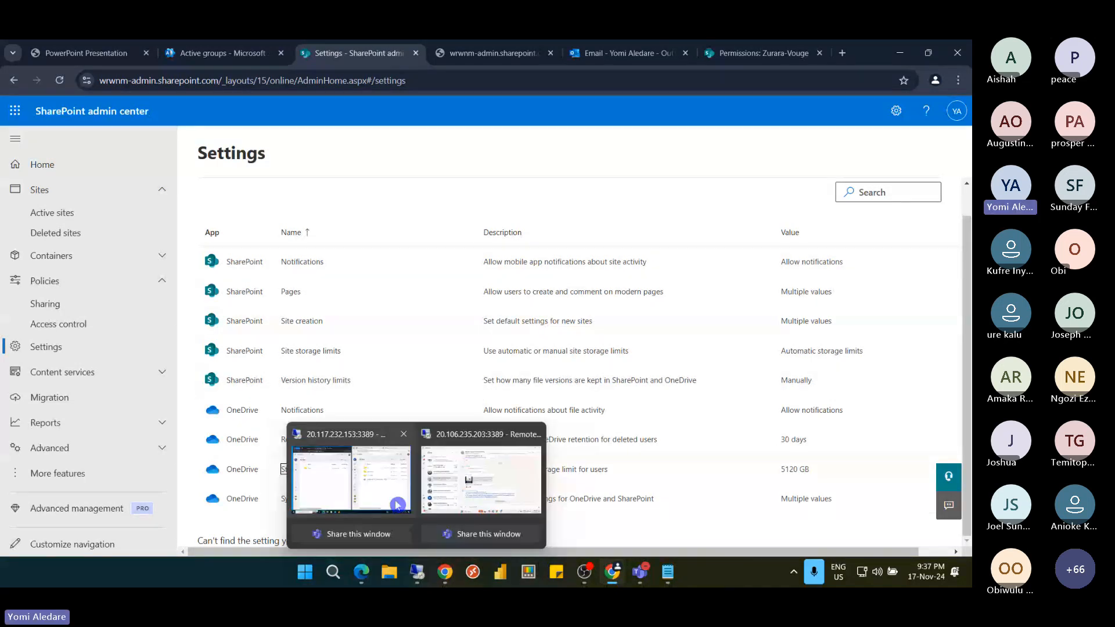
click(398, 505)
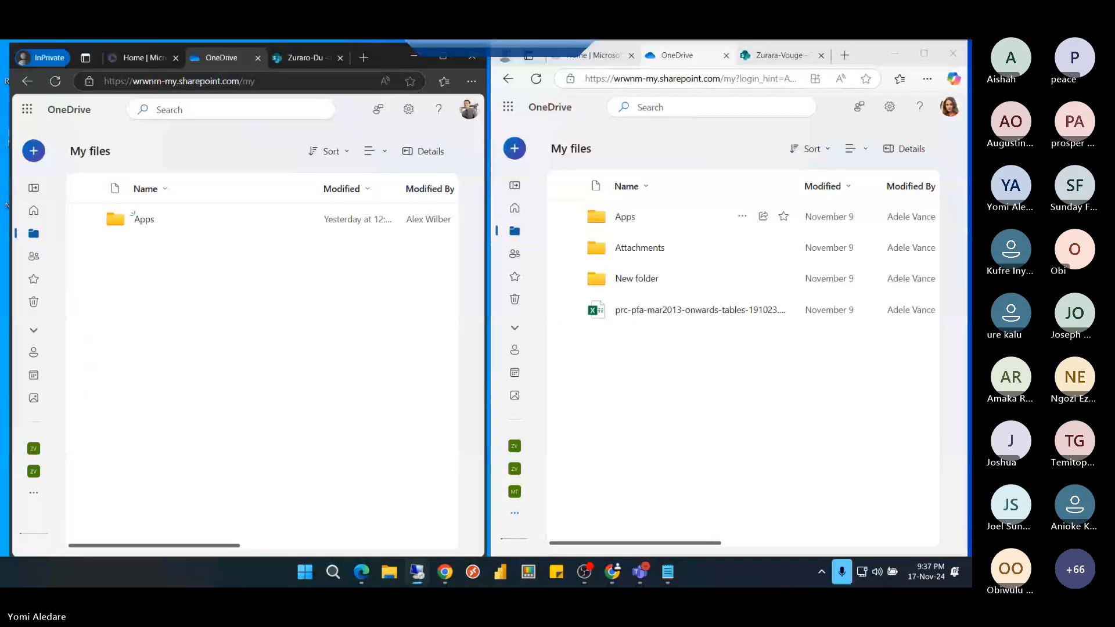
click(55, 81)
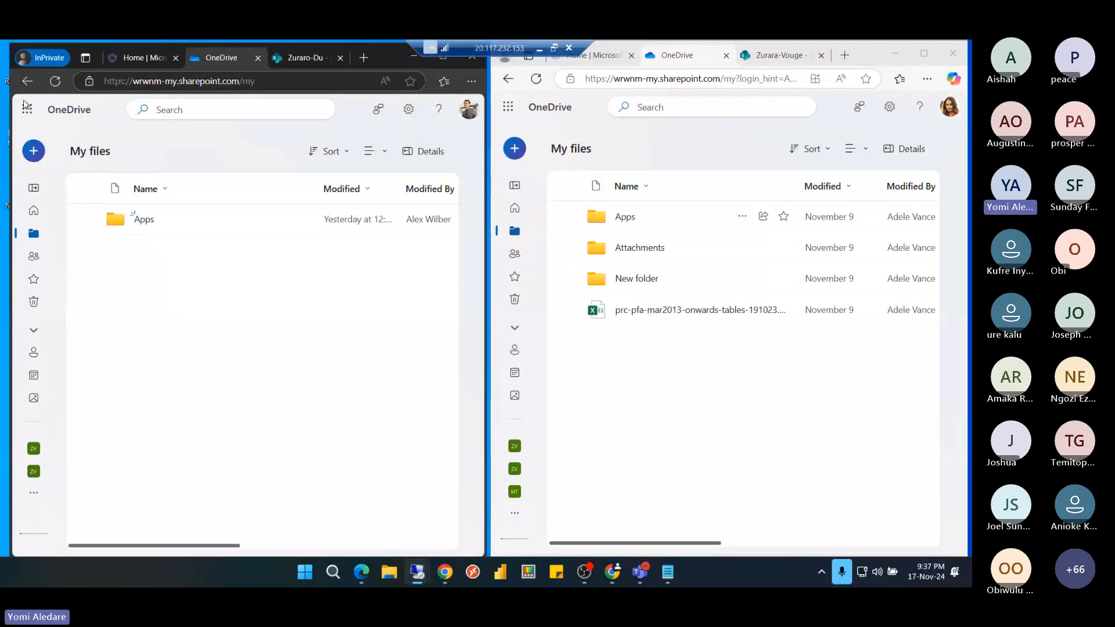
Attempt a Snip & Sketch capture of both OneDrive windows, then dismiss the error and close it
key(super+shift+s)
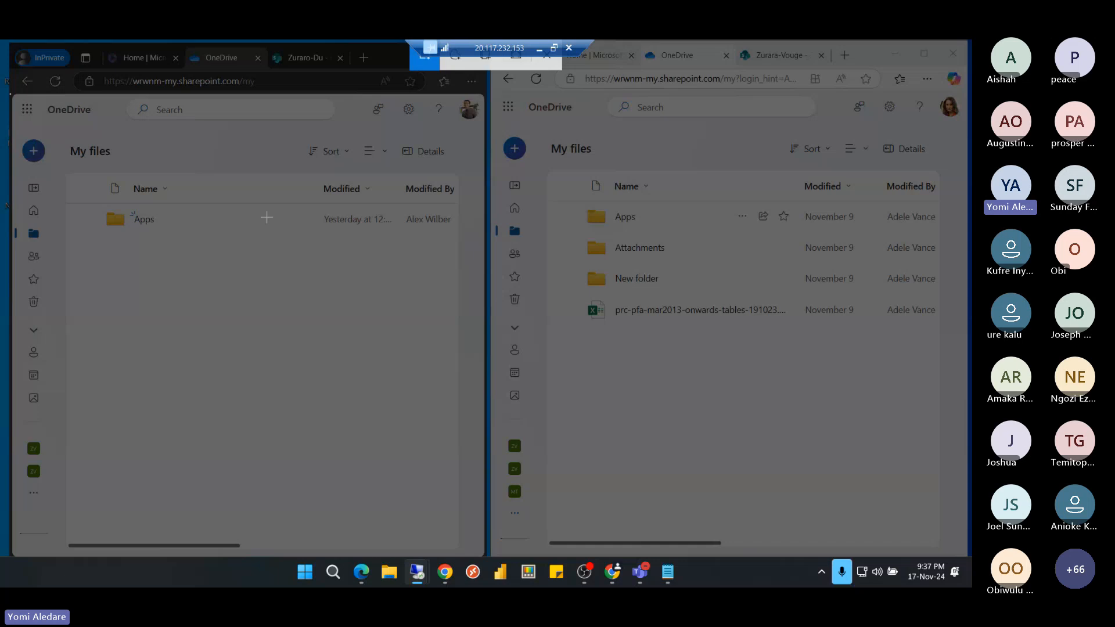
drag(10, 93, 942, 381)
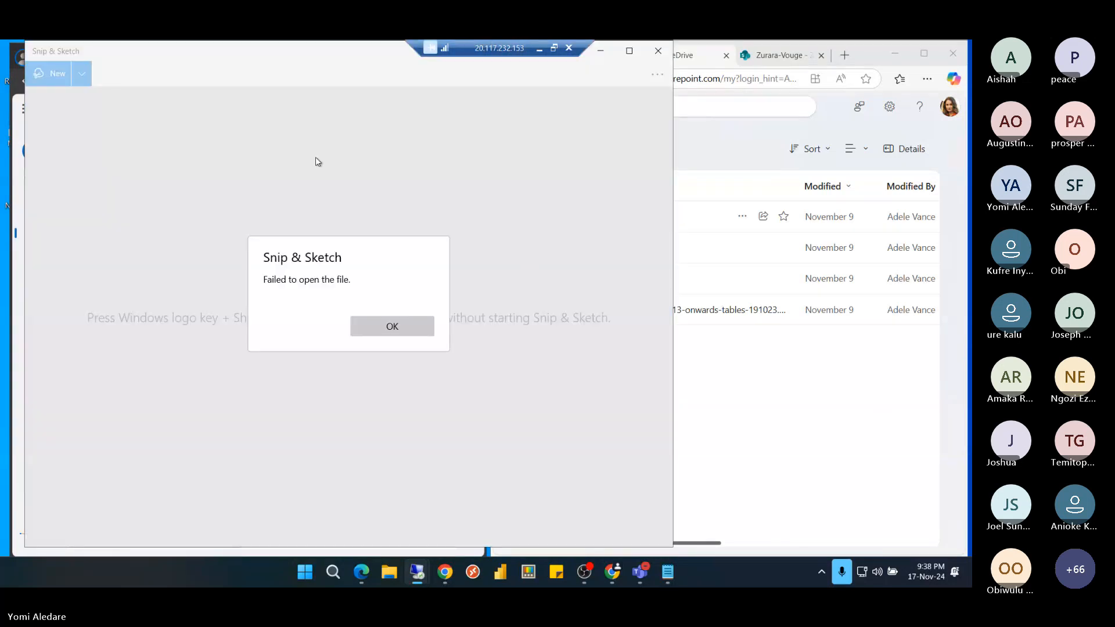
click(372, 328)
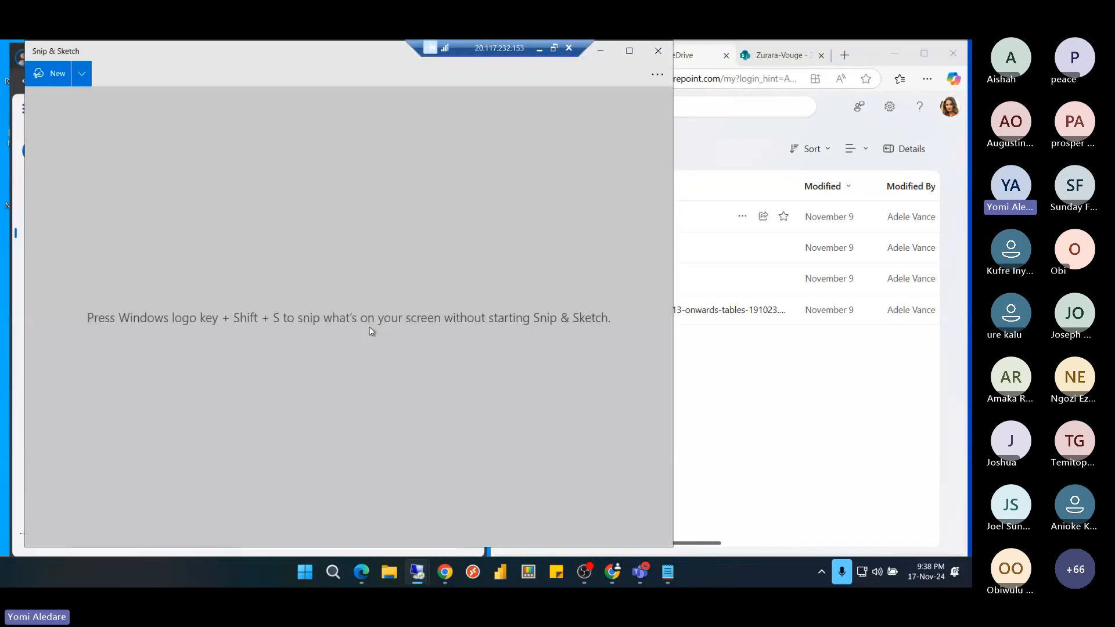
click(661, 53)
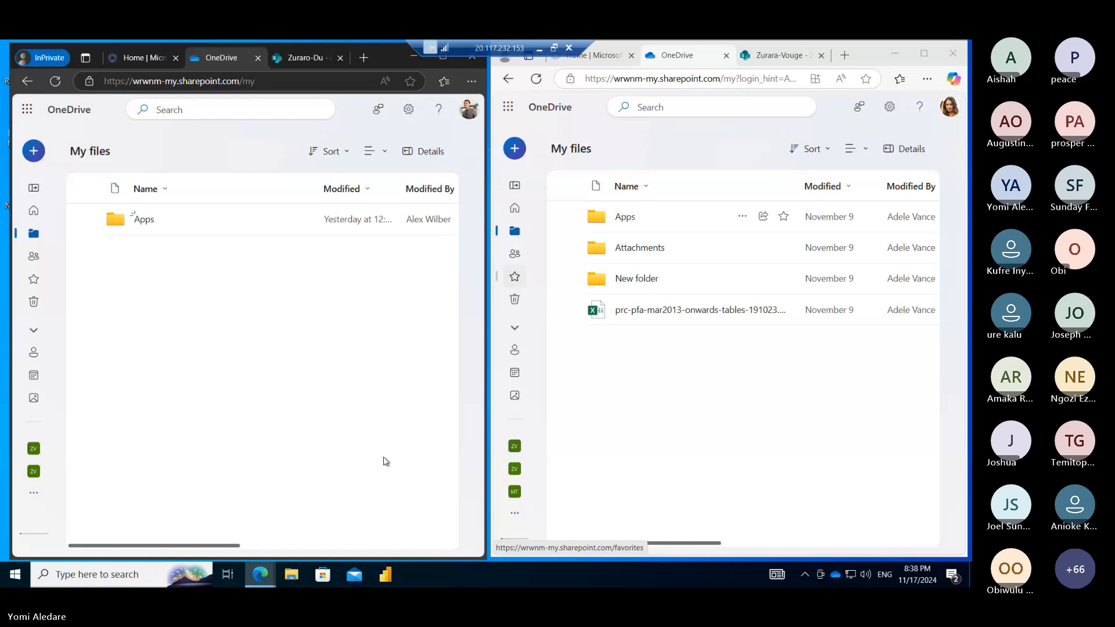
click(296, 575)
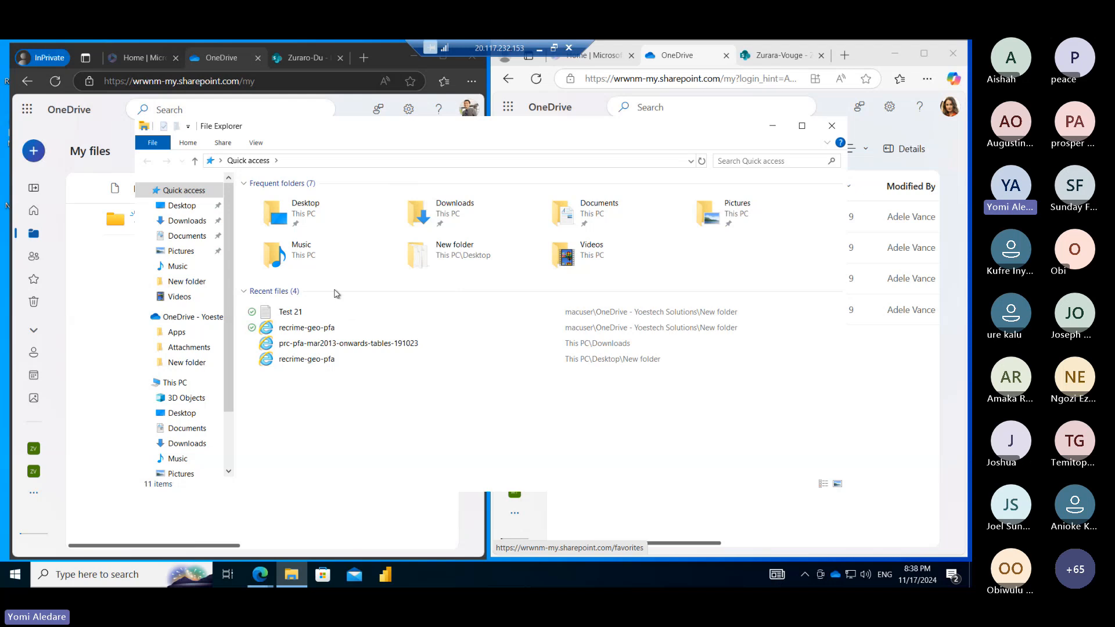
click(188, 255)
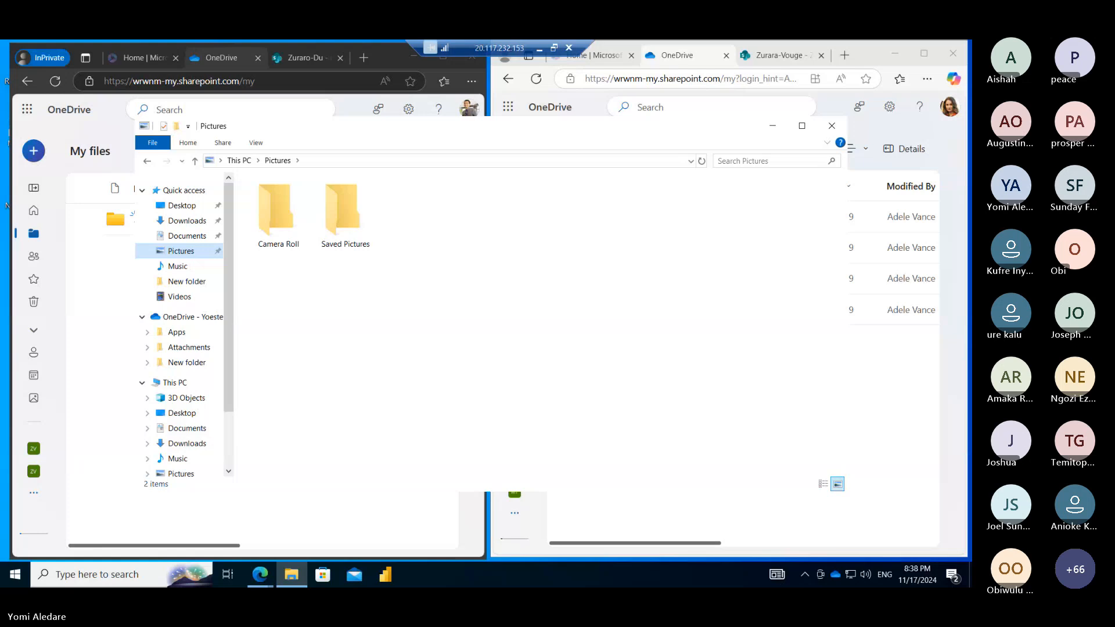
click(351, 231)
double_click(351, 232)
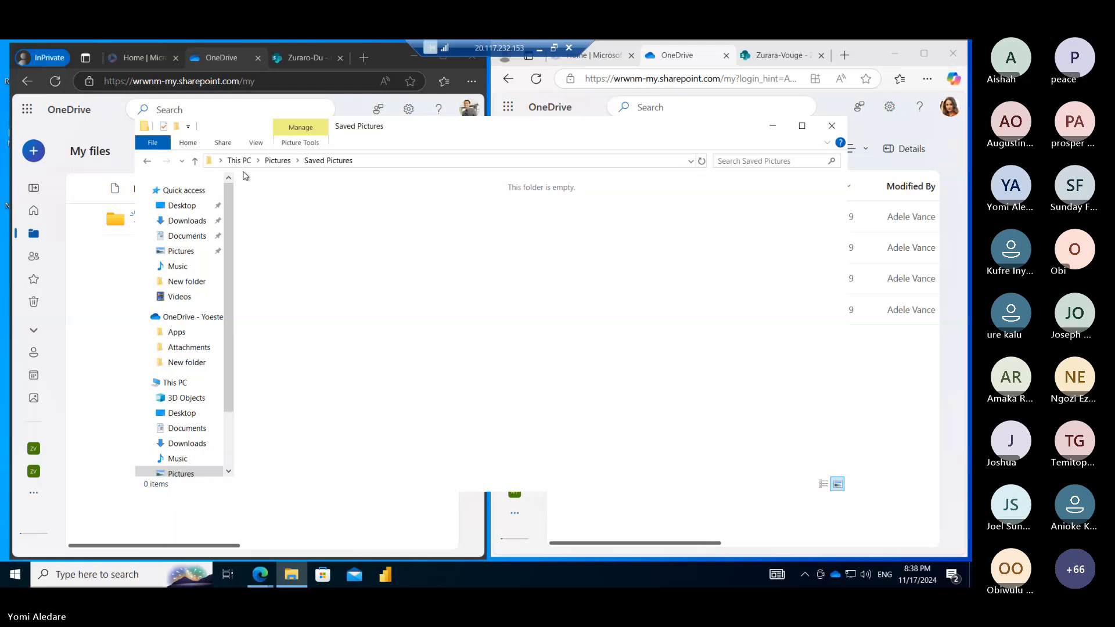
key(alt+Left)
double_click(275, 208)
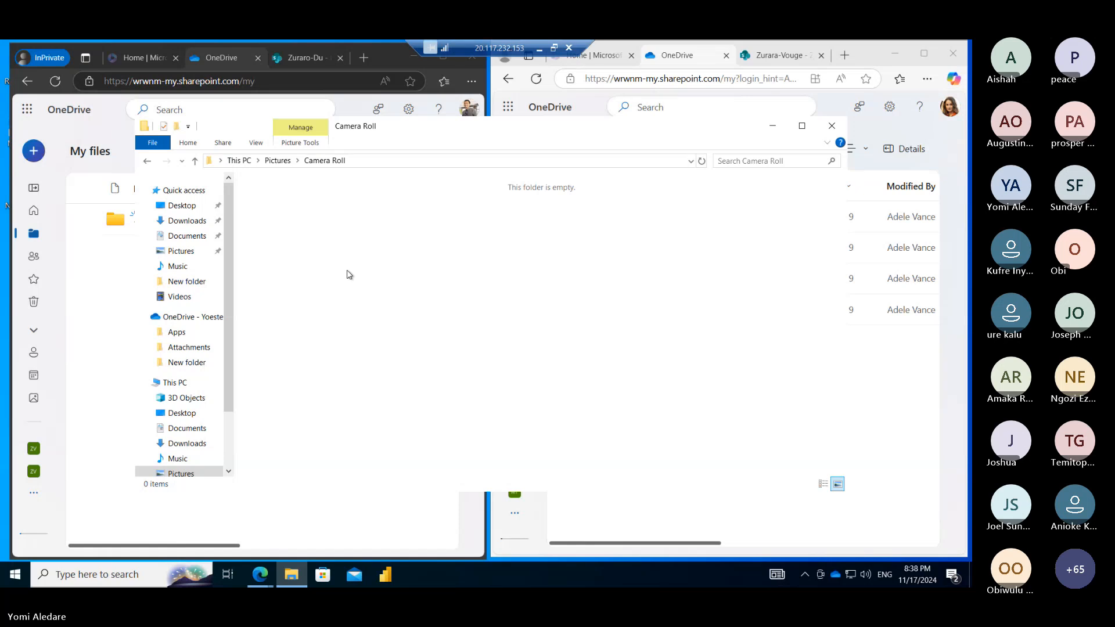
key(super+shift+s)
drag(215, 166, 725, 401)
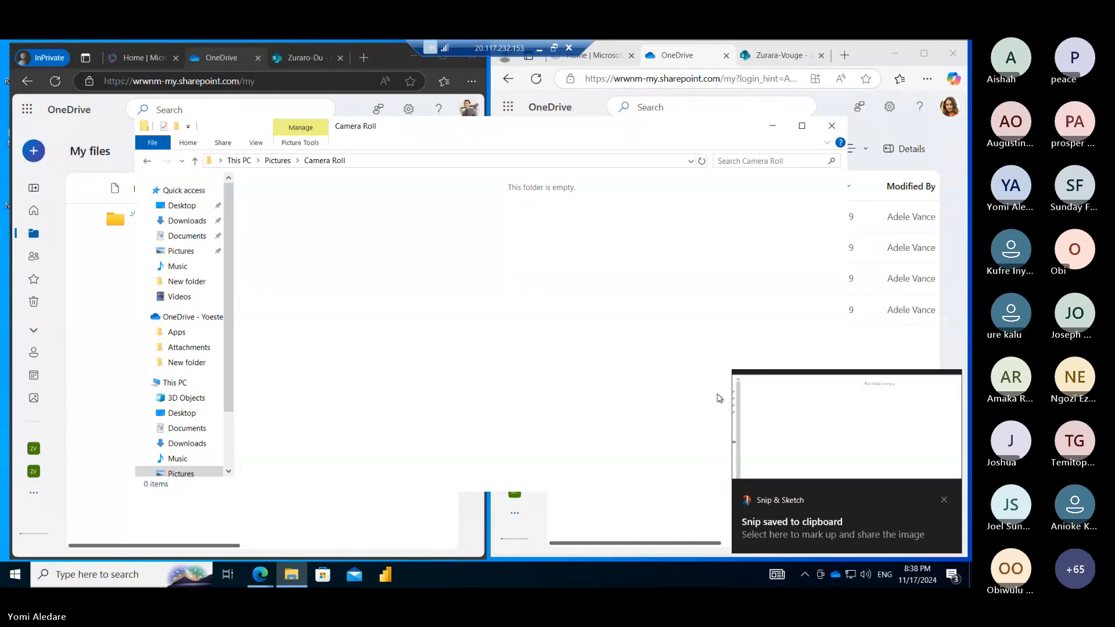
click(181, 251)
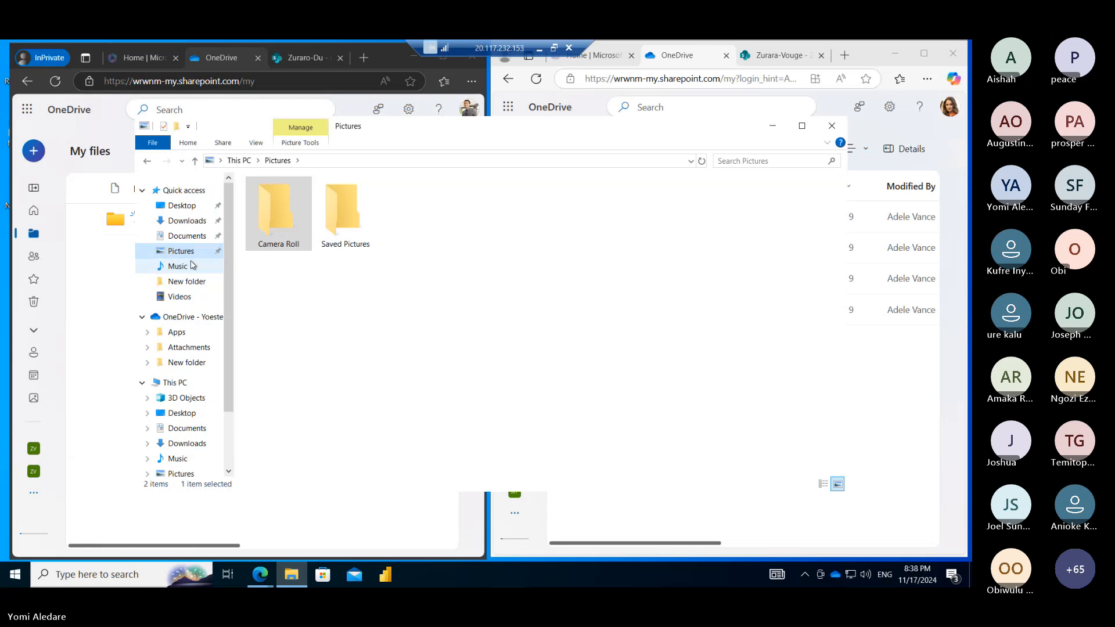
click(182, 237)
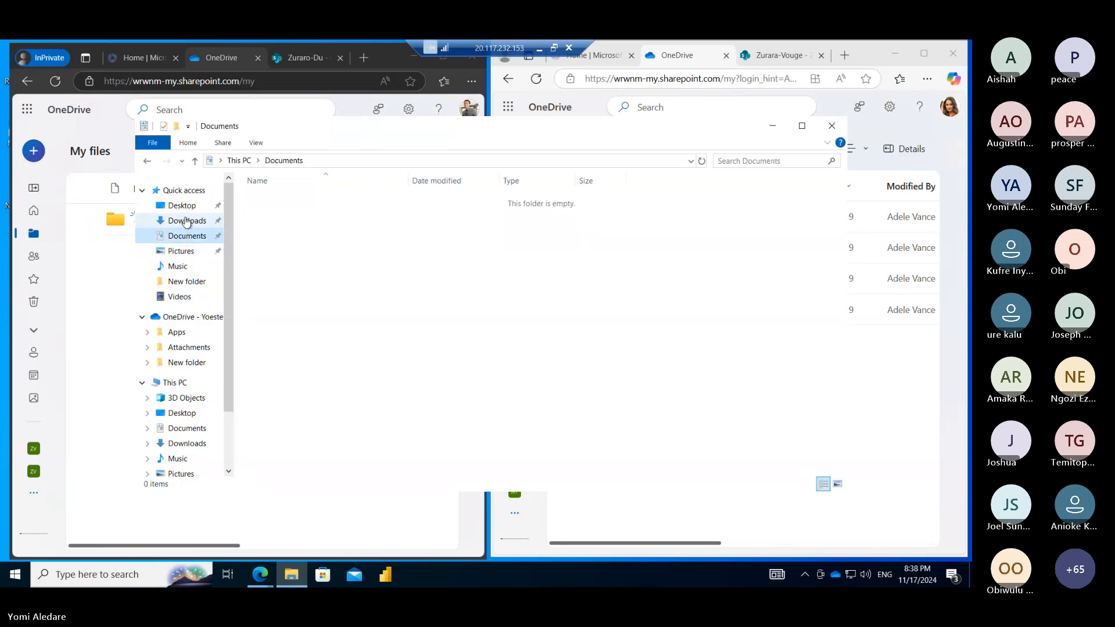
click(186, 221)
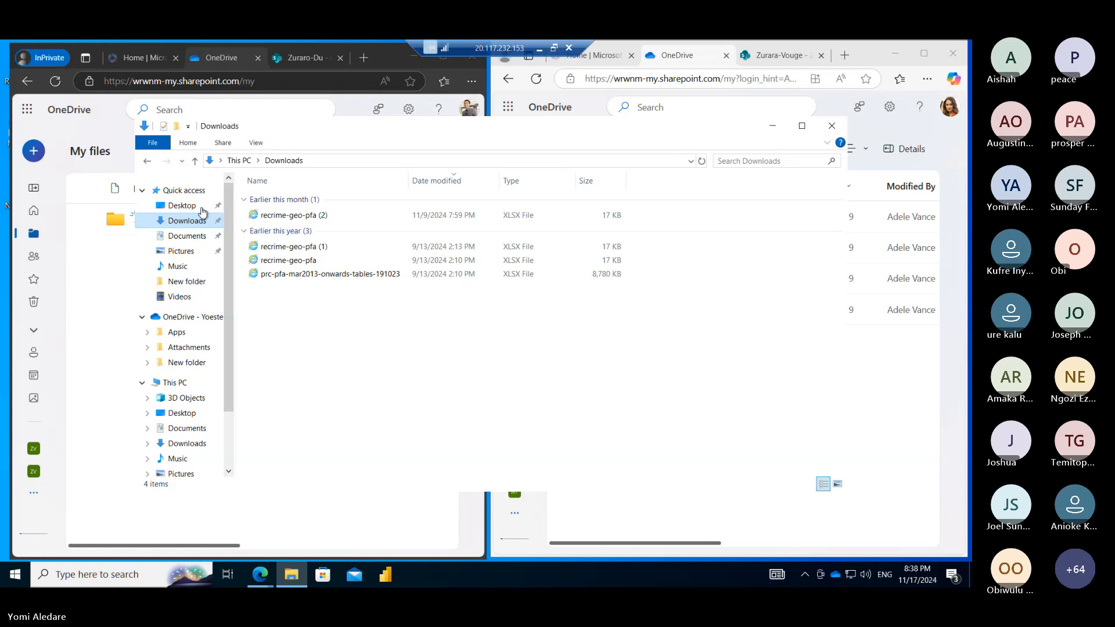
Switch to the Zurara-Vouge site and close the Link settings dialog
click(773, 127)
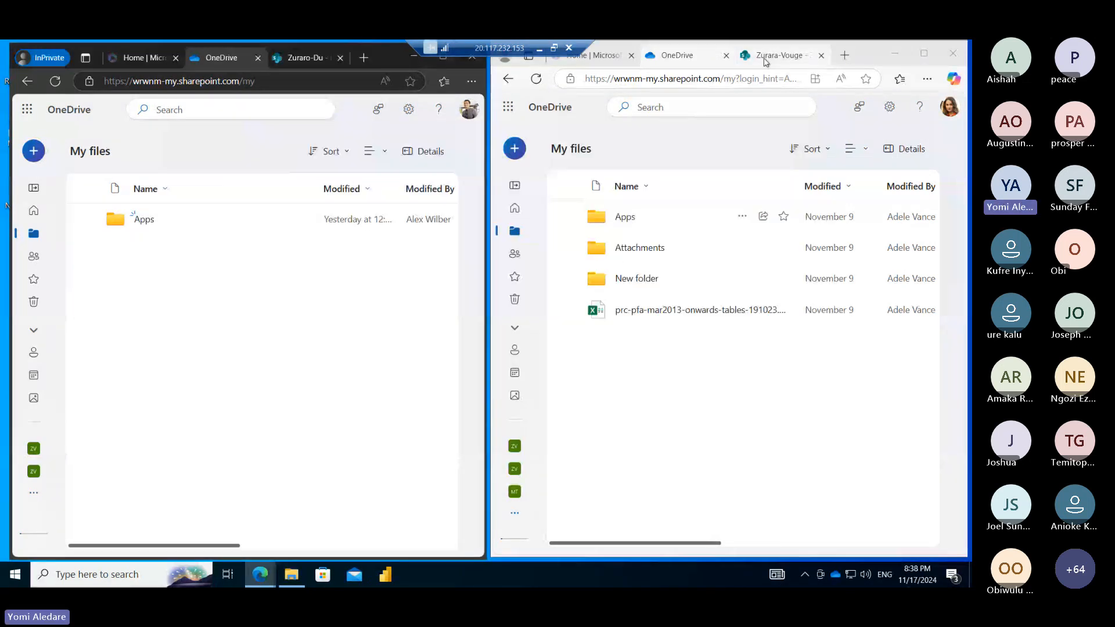
click(764, 58)
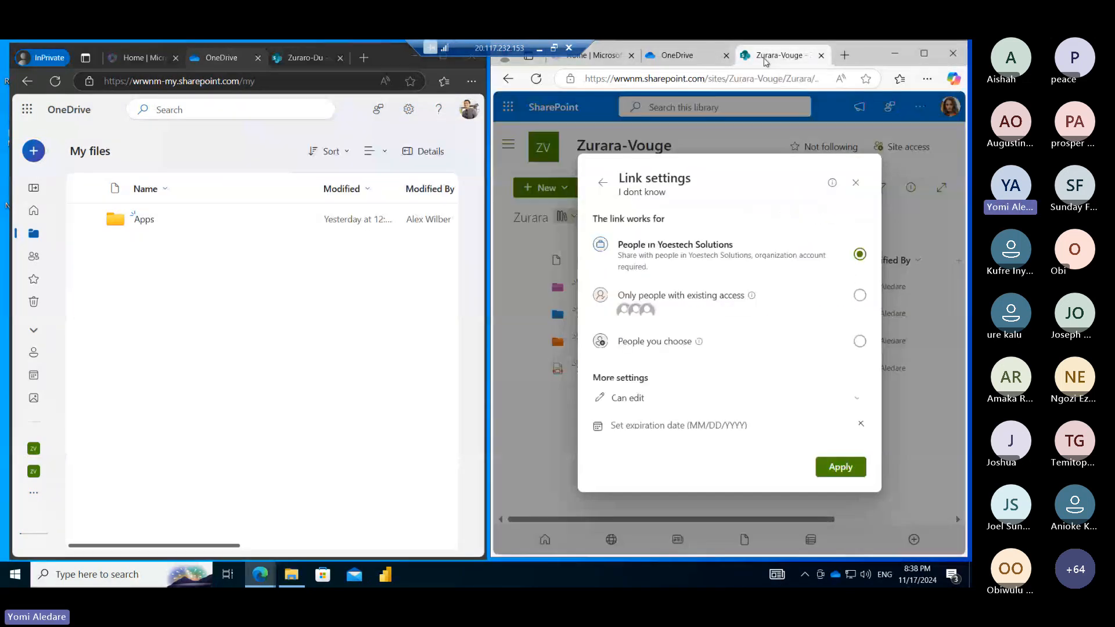
click(856, 182)
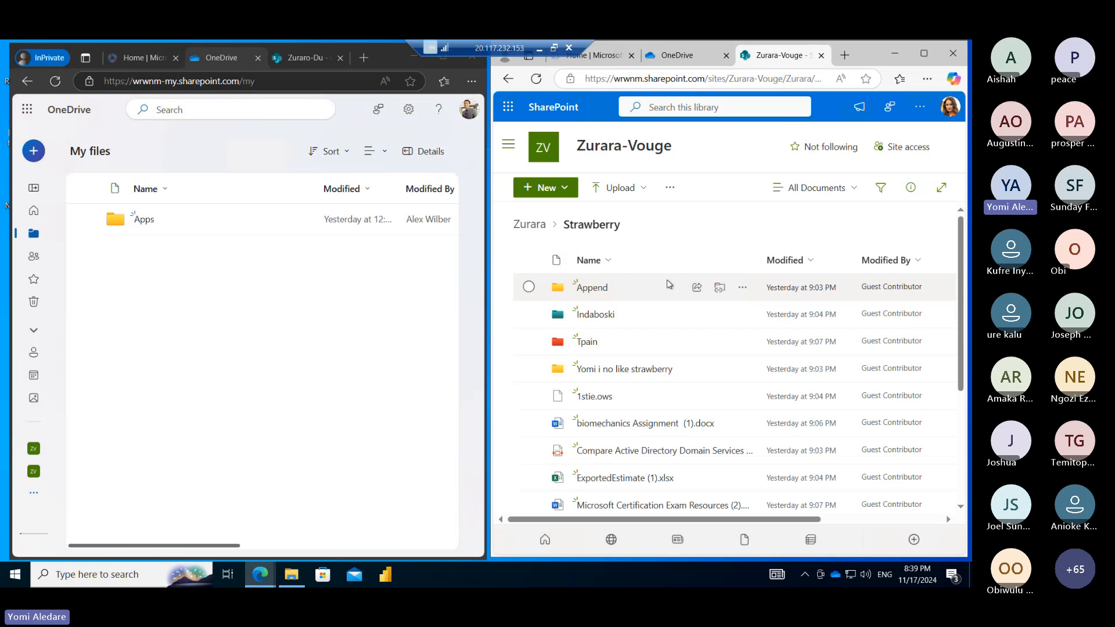
Download RH124-Classroom-Architecture and Screenshot (4).png from Strawberry and open OneDrive_1_11-17-2024.zip
scroll(669, 285, down, 5)
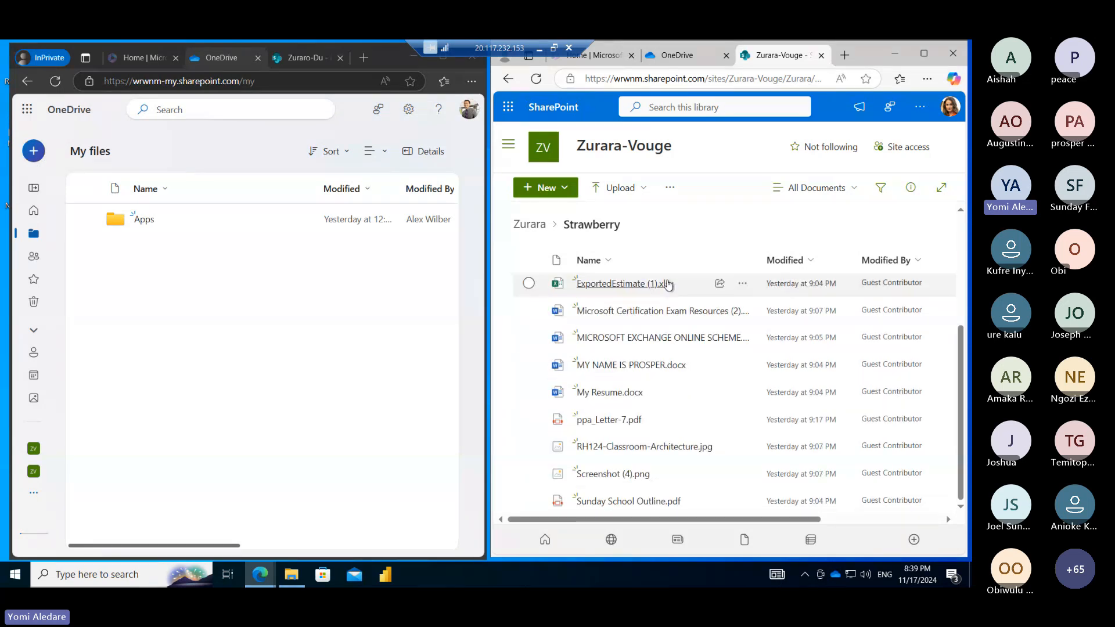
click(530, 448)
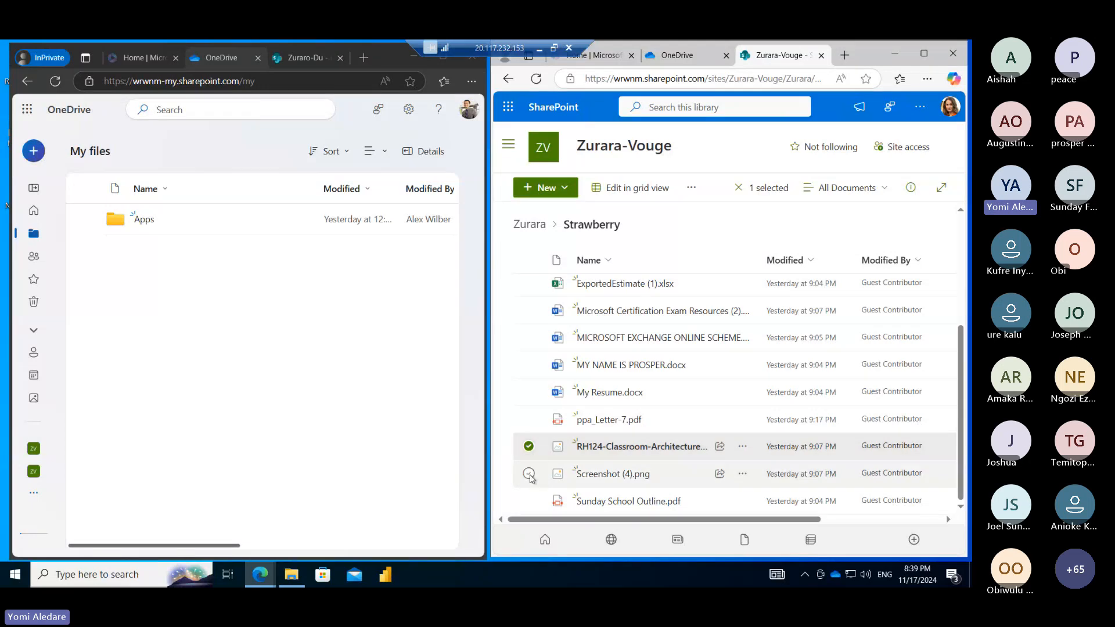
click(529, 474)
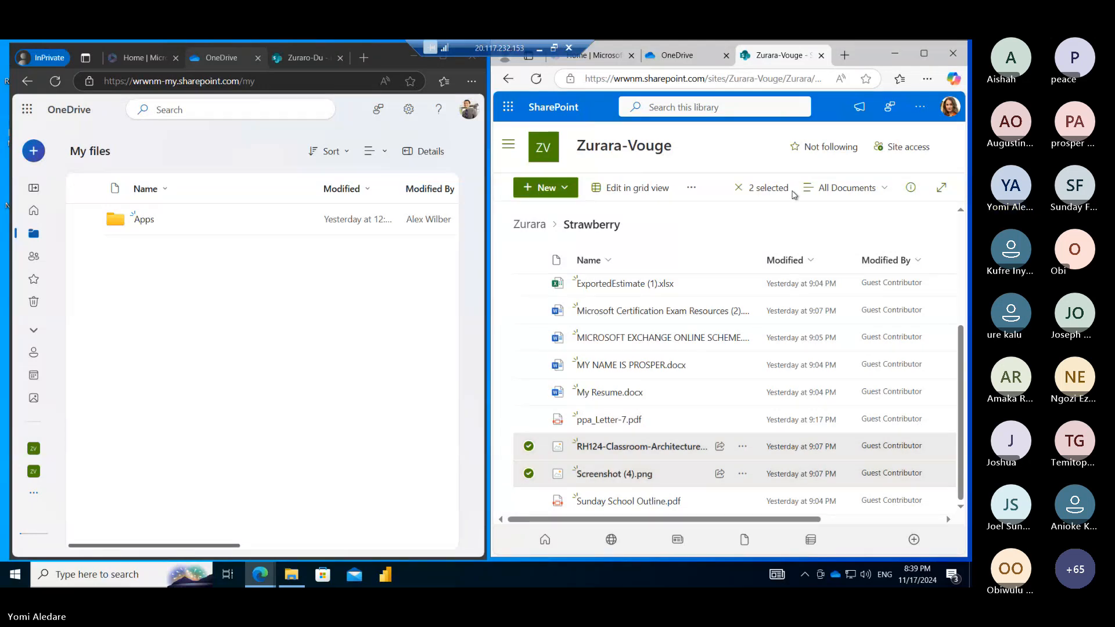
click(692, 187)
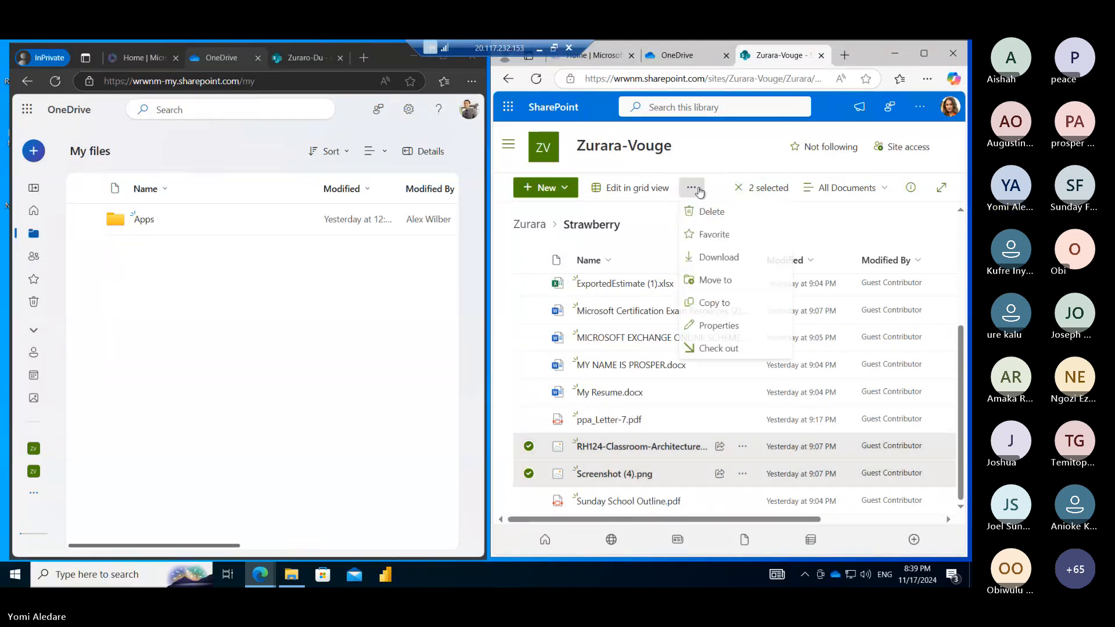
click(720, 259)
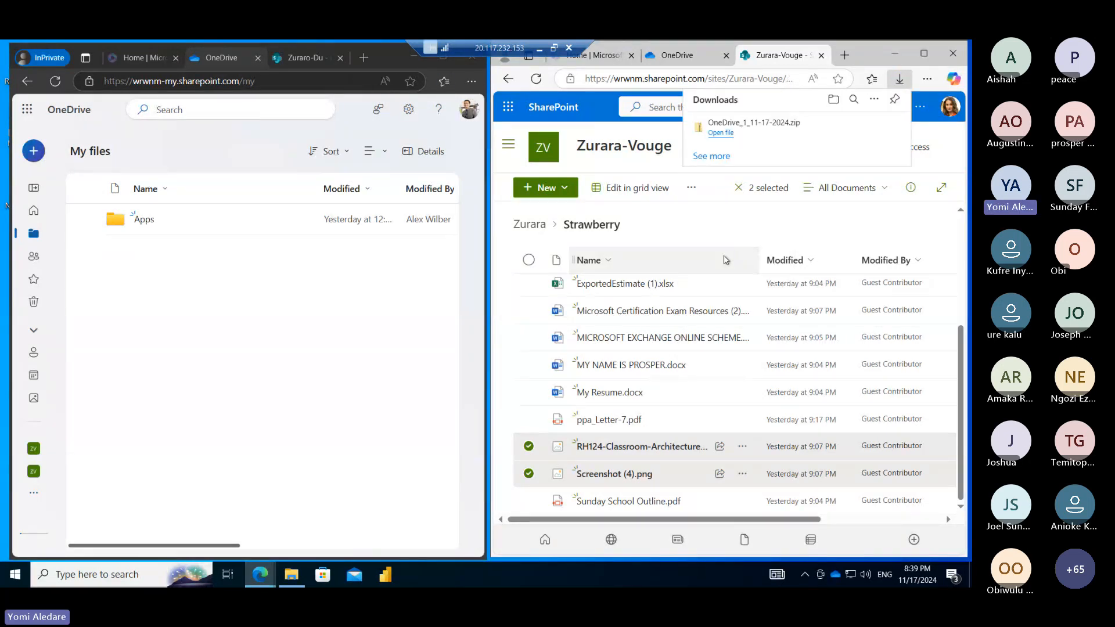
click(720, 132)
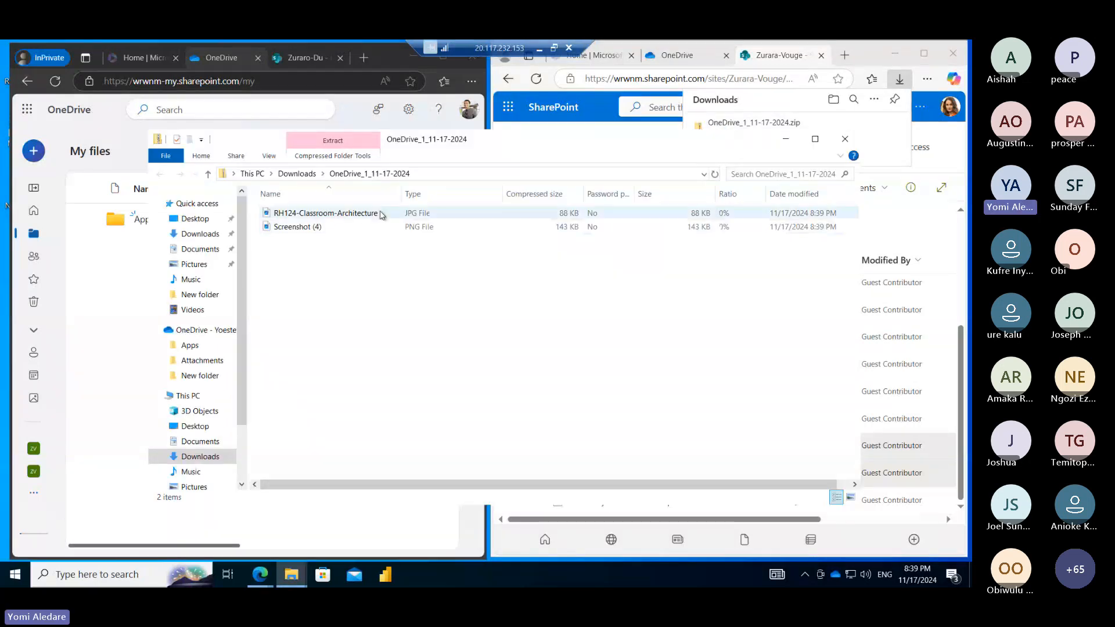
Extract all of OneDrive_1_11-17-2024.zip into Downloads and close the zip window
click(323, 156)
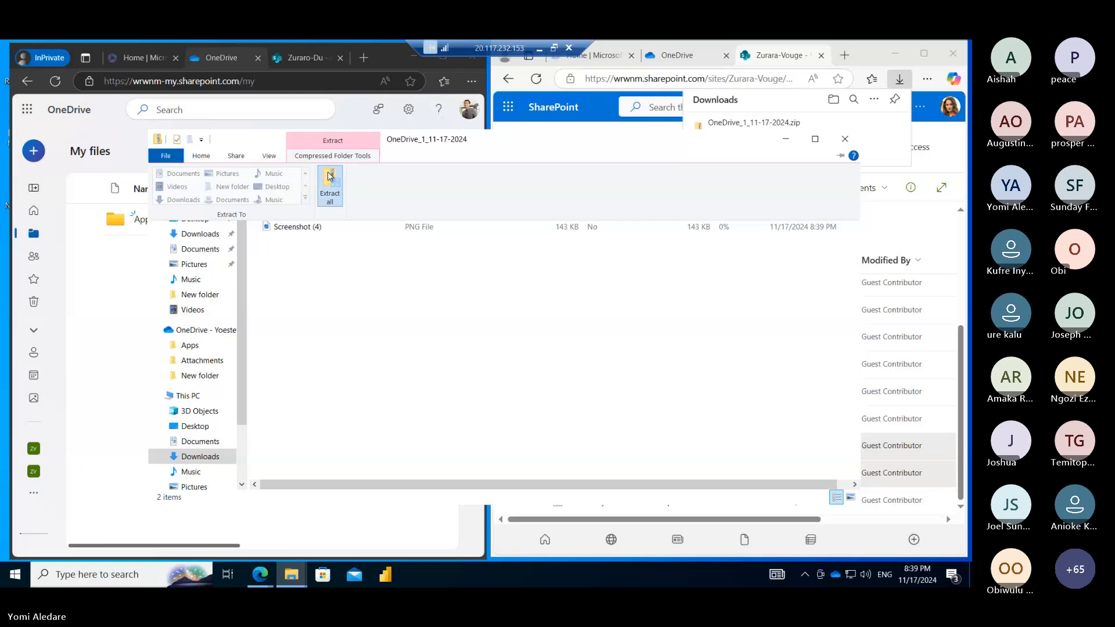
click(330, 177)
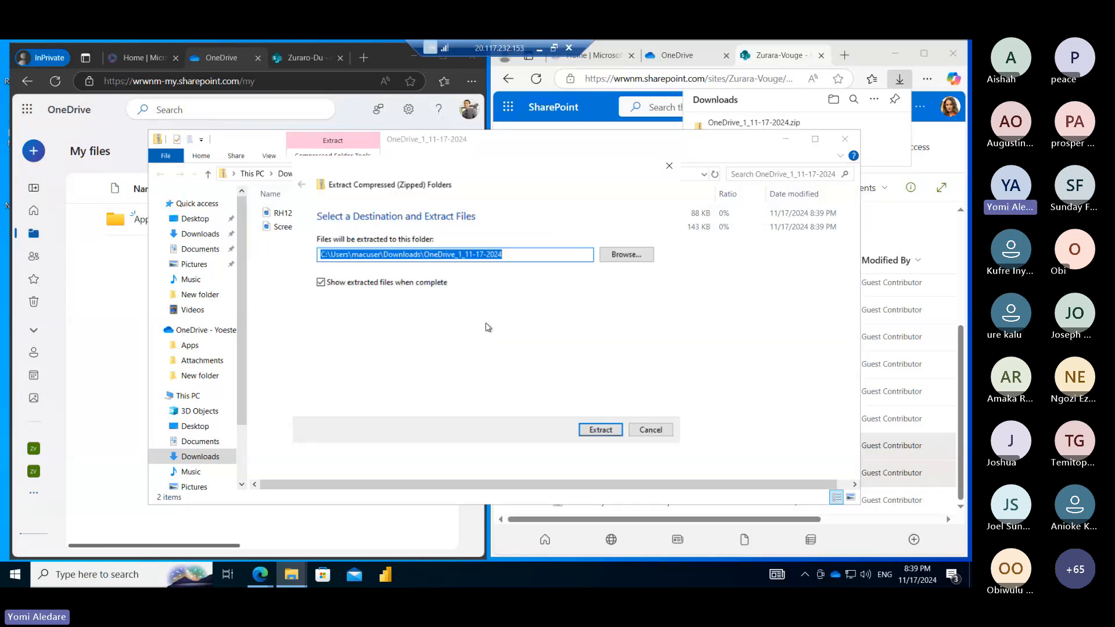
click(588, 430)
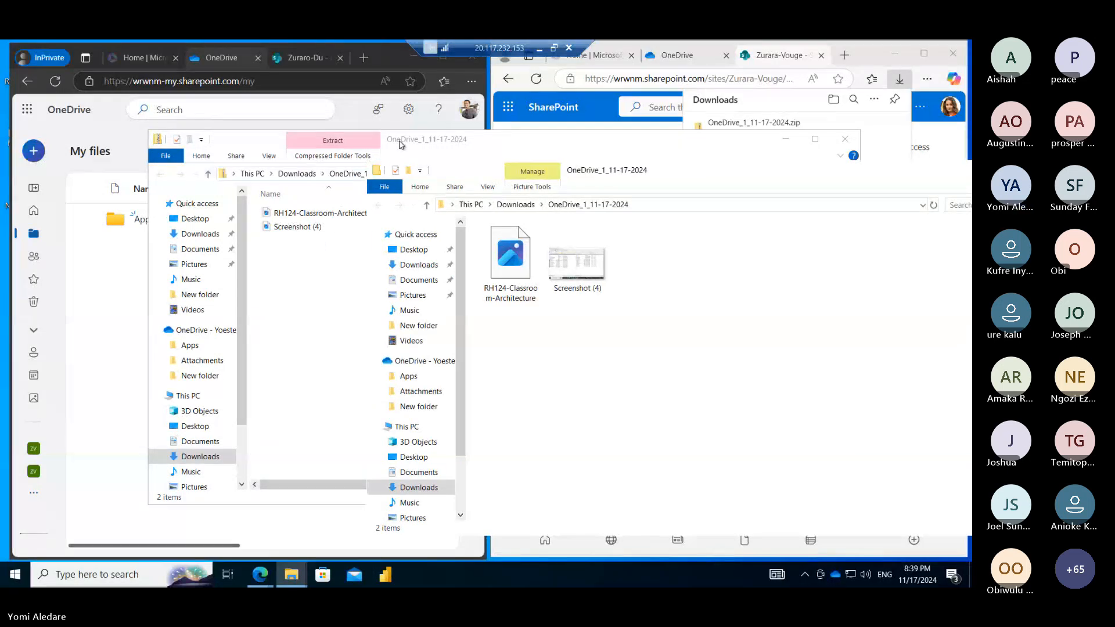
click(401, 142)
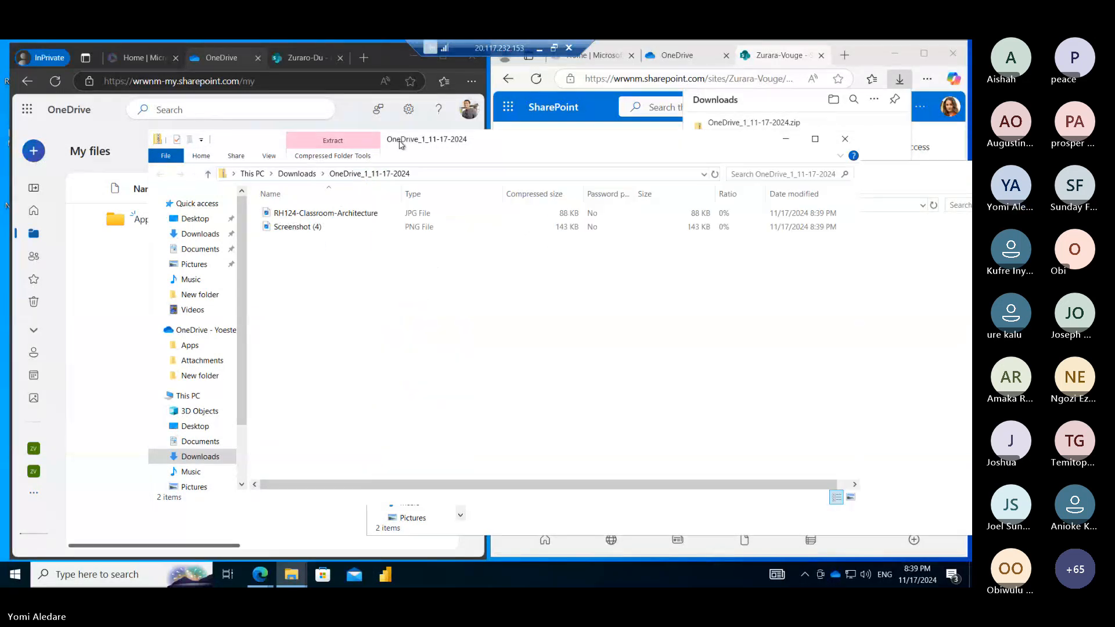
click(845, 139)
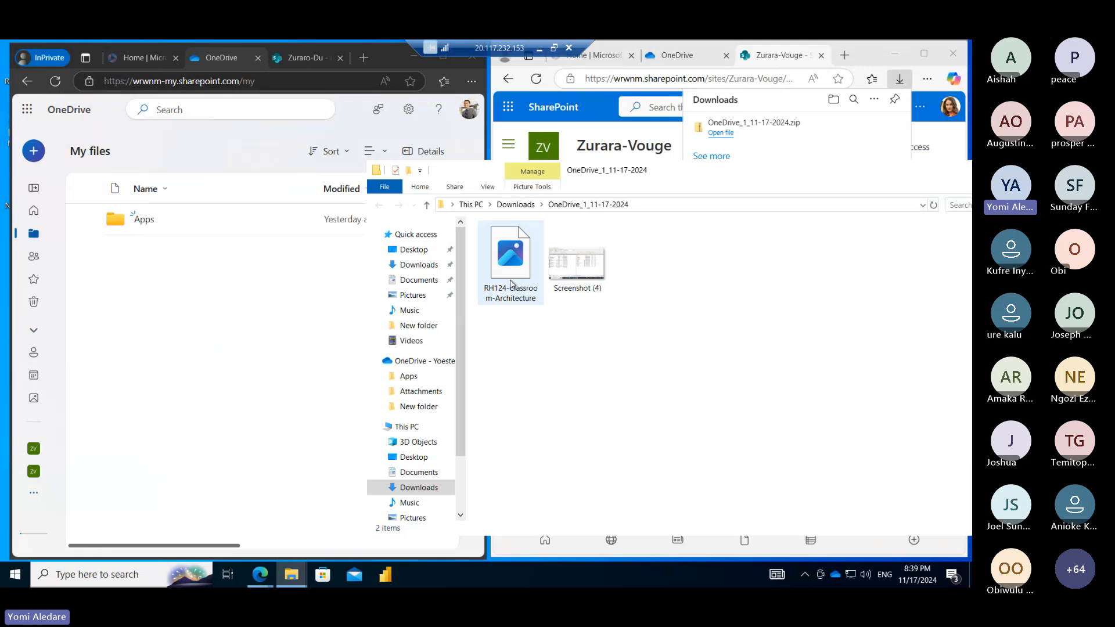
Upload RH124-Classroom-Architecture and Screenshot (4) into OneDrive My files and refresh the list
drag(512, 285, 223, 292)
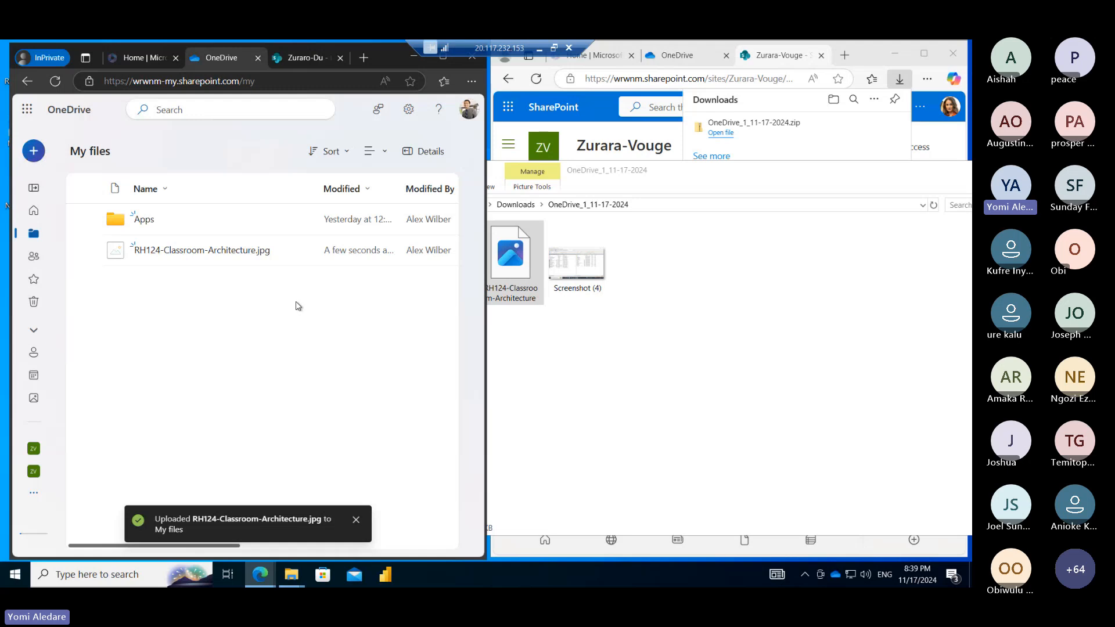
click(57, 81)
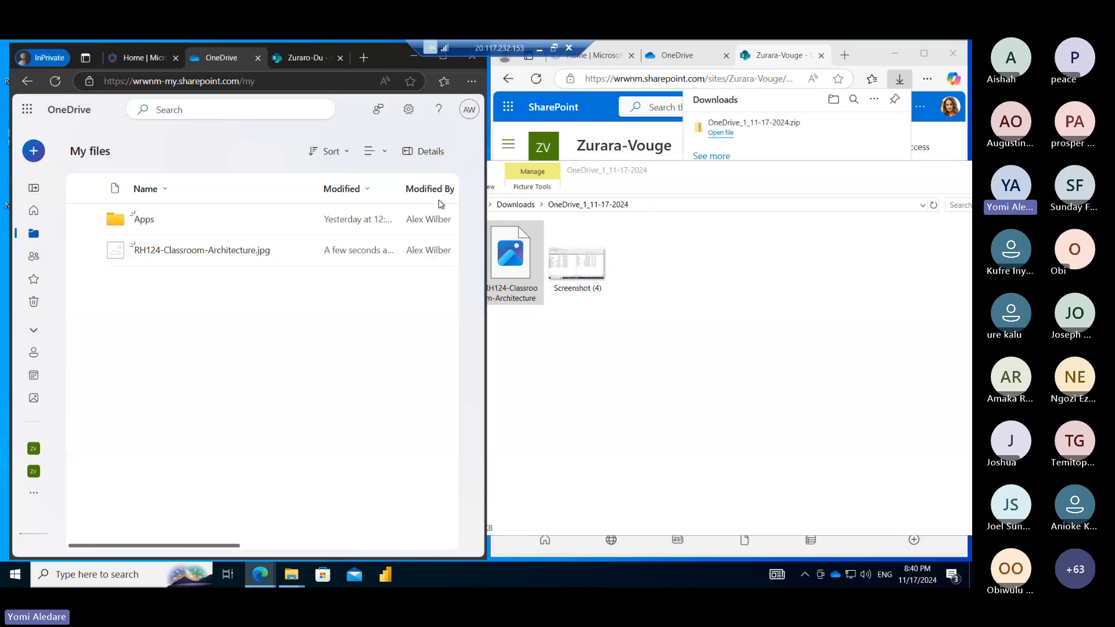
drag(577, 262, 274, 306)
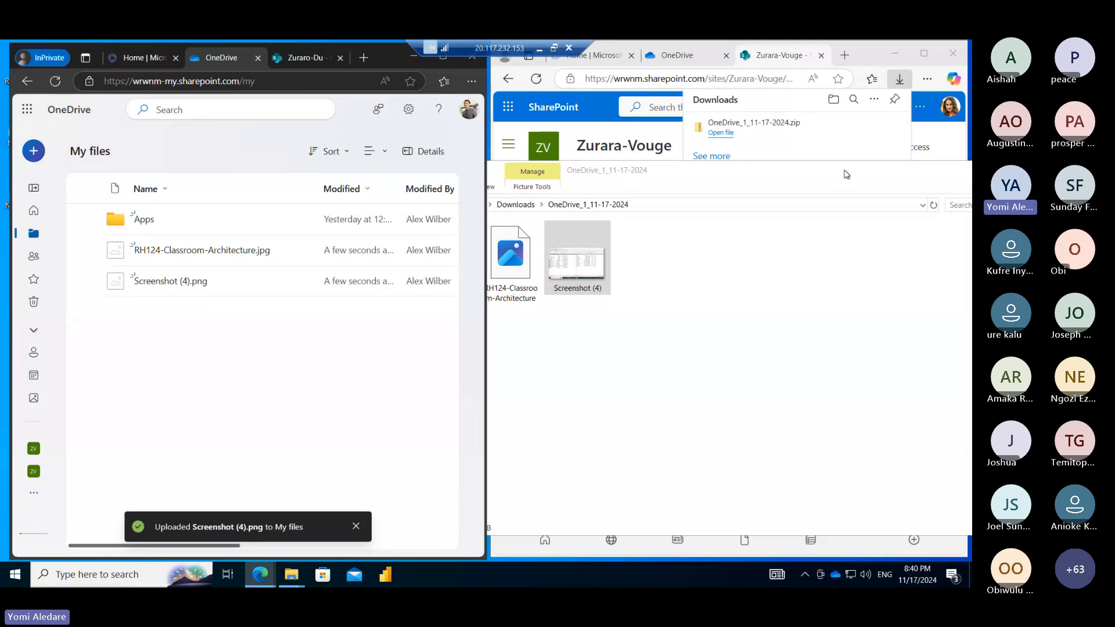
drag(822, 193, 759, 173)
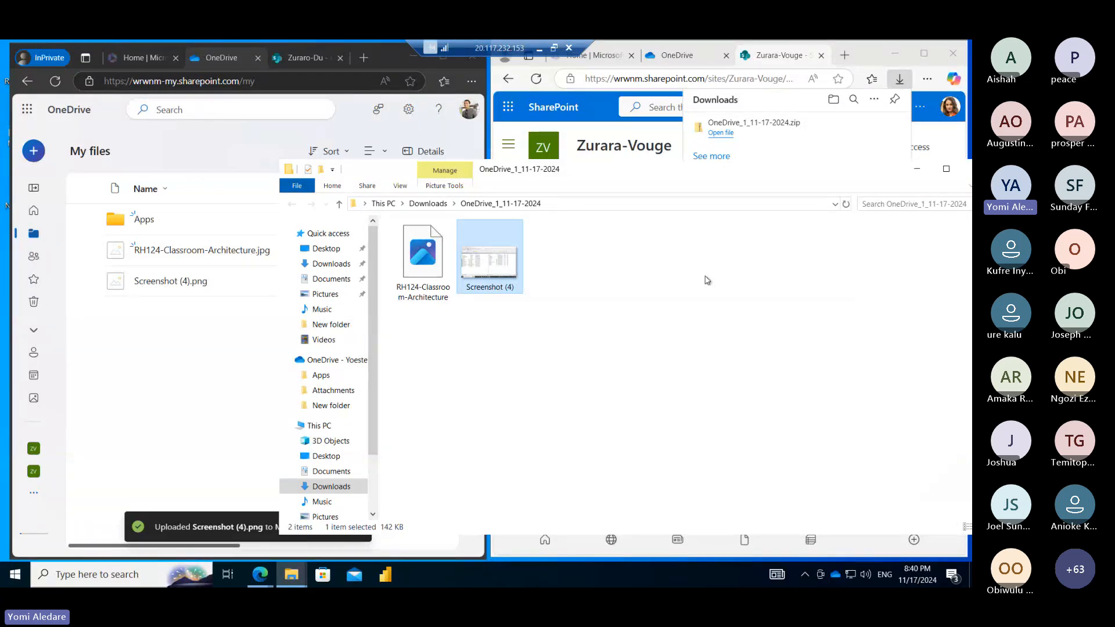
click(55, 82)
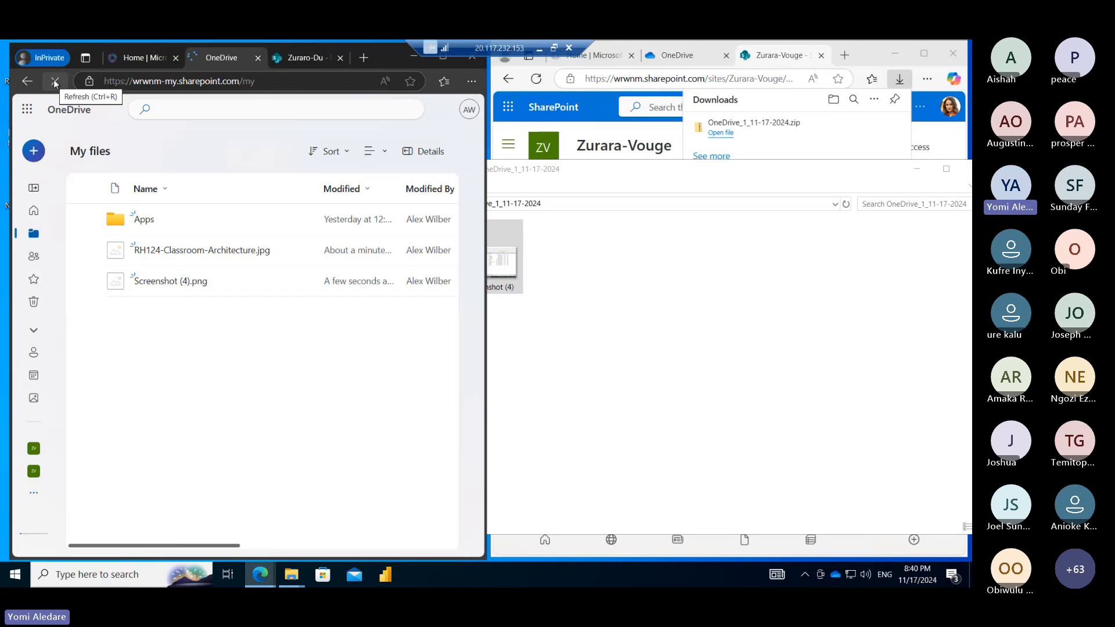
click(27, 110)
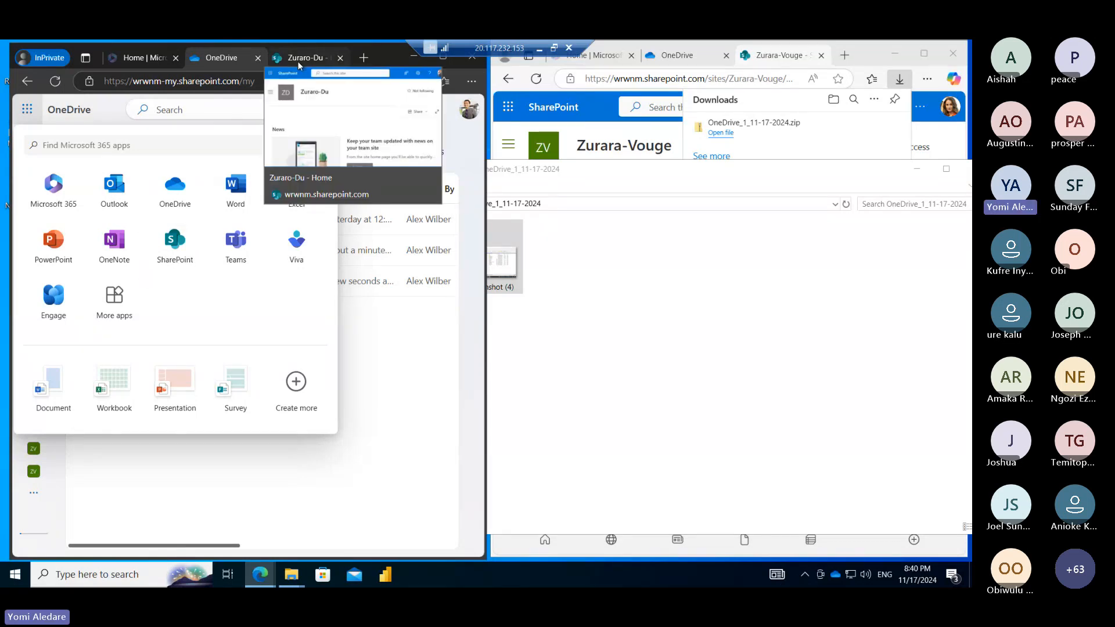
click(539, 49)
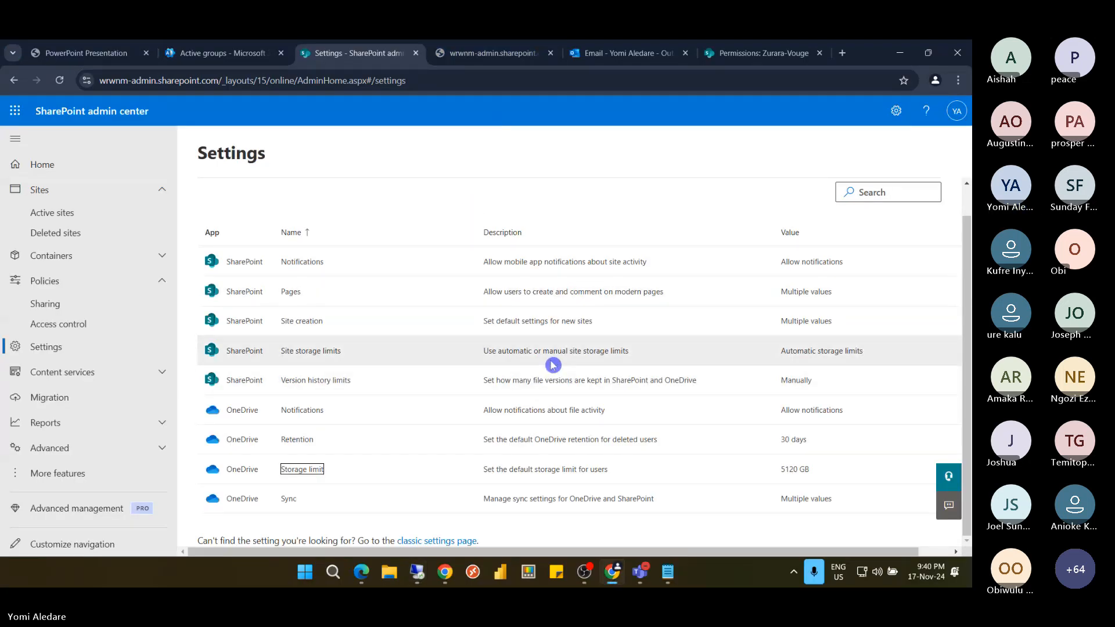
mouse_move(419, 572)
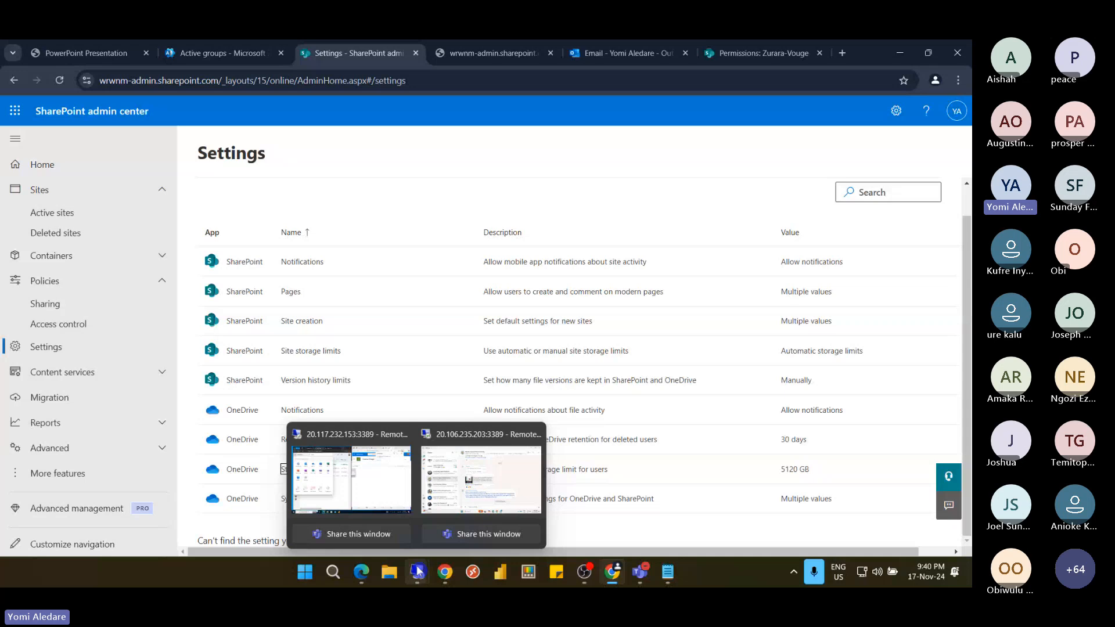
click(351, 479)
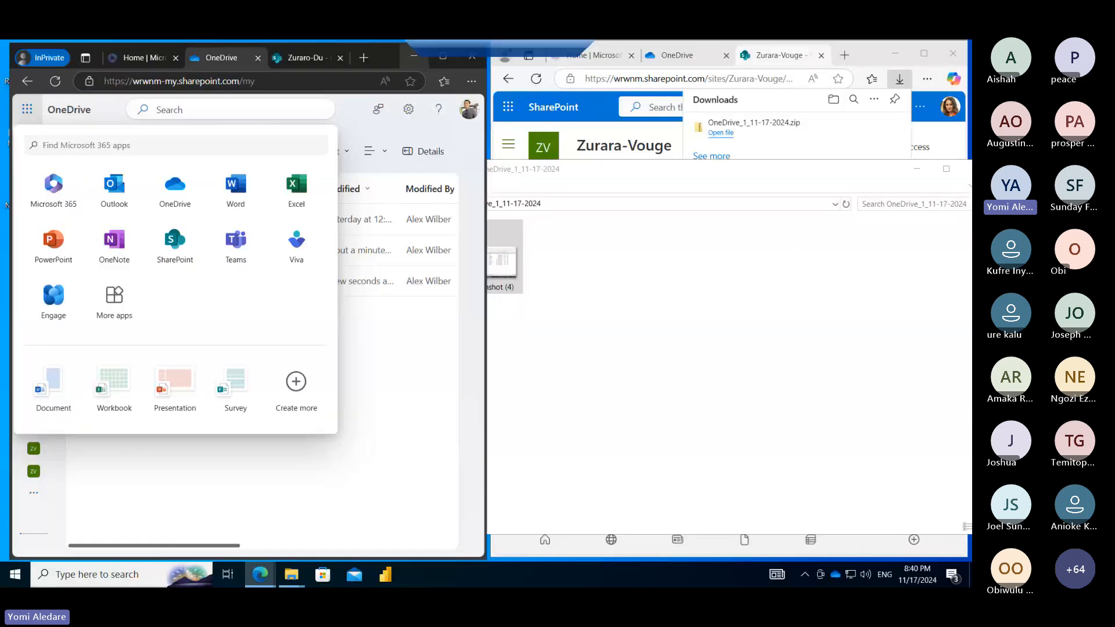
click(179, 256)
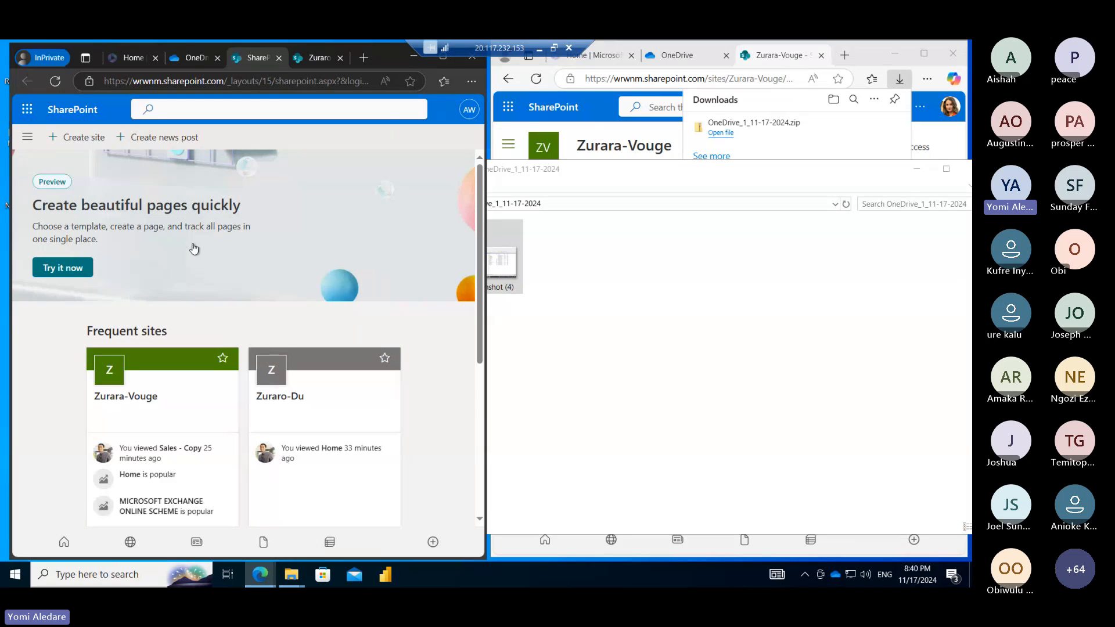
click(80, 140)
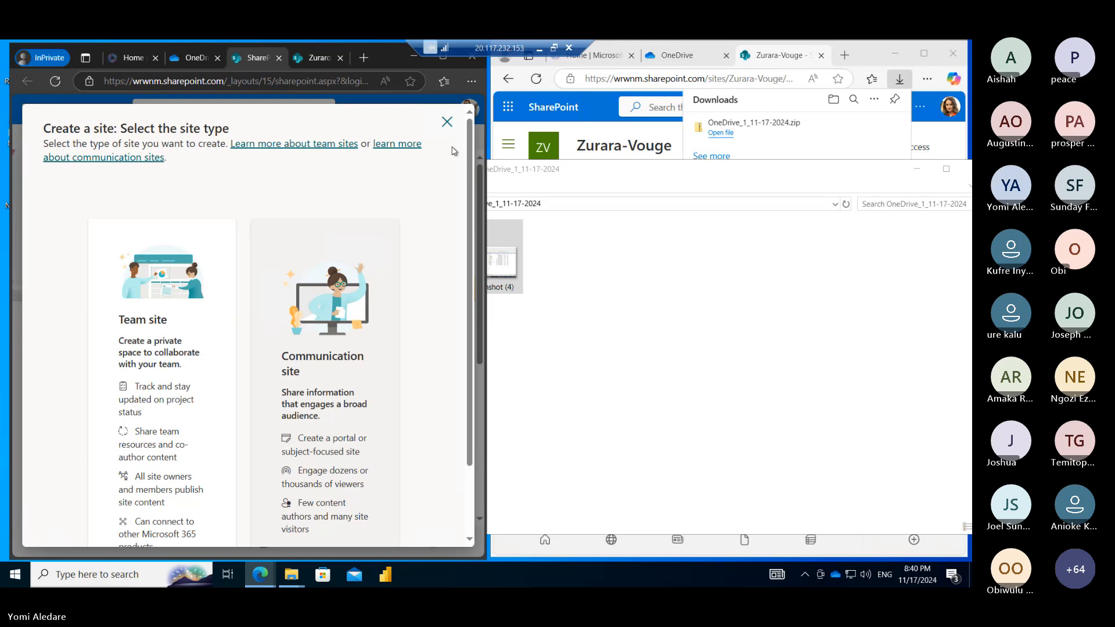
click(447, 123)
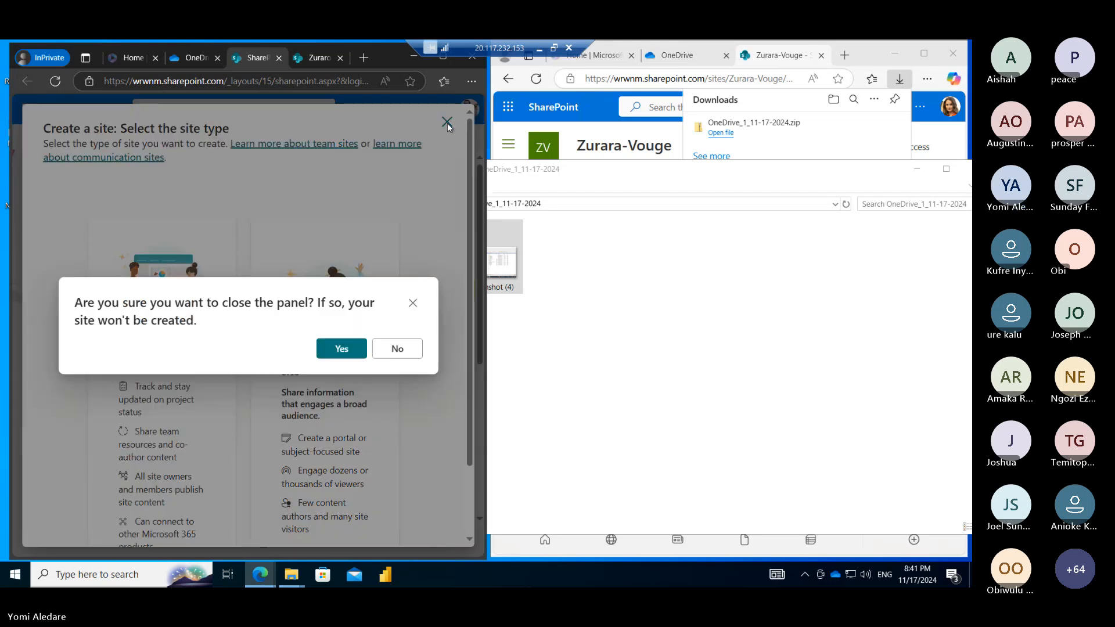
click(378, 348)
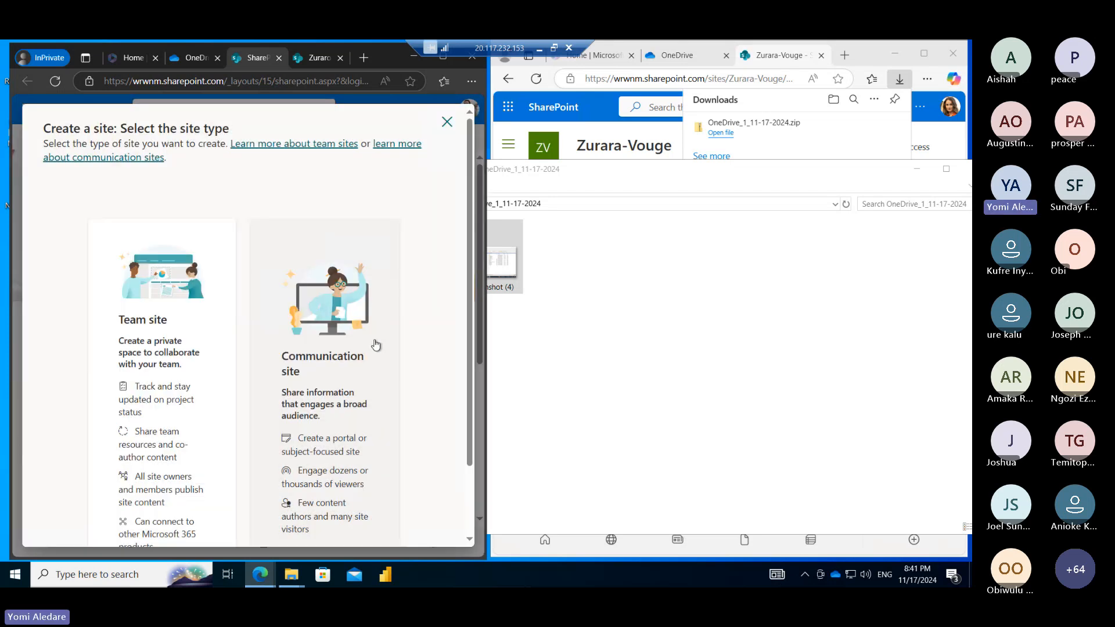
click(447, 123)
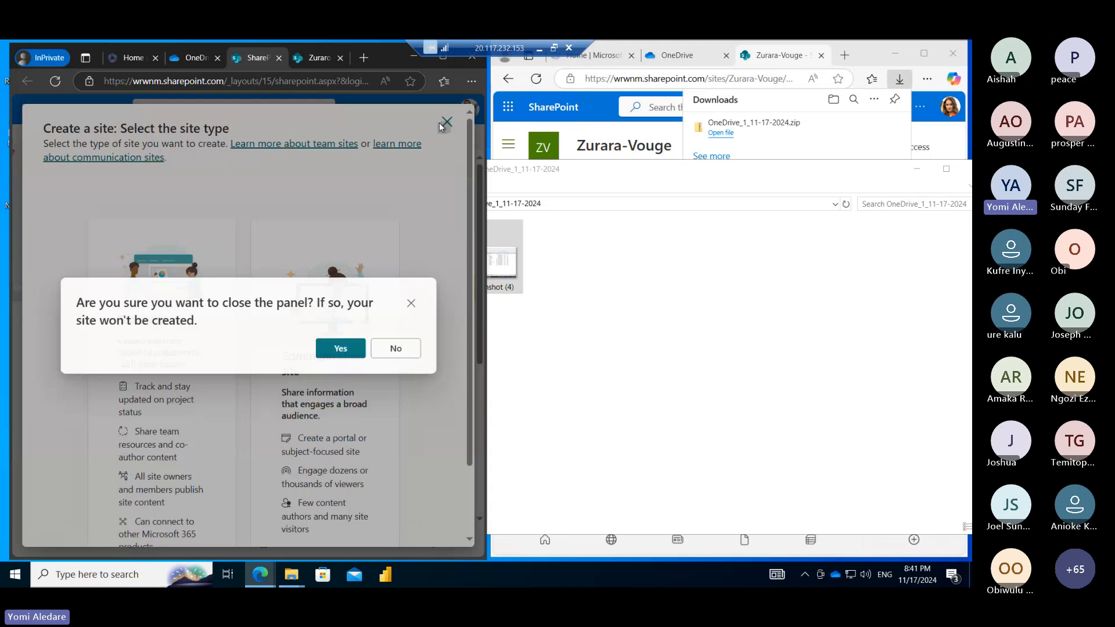
click(340, 348)
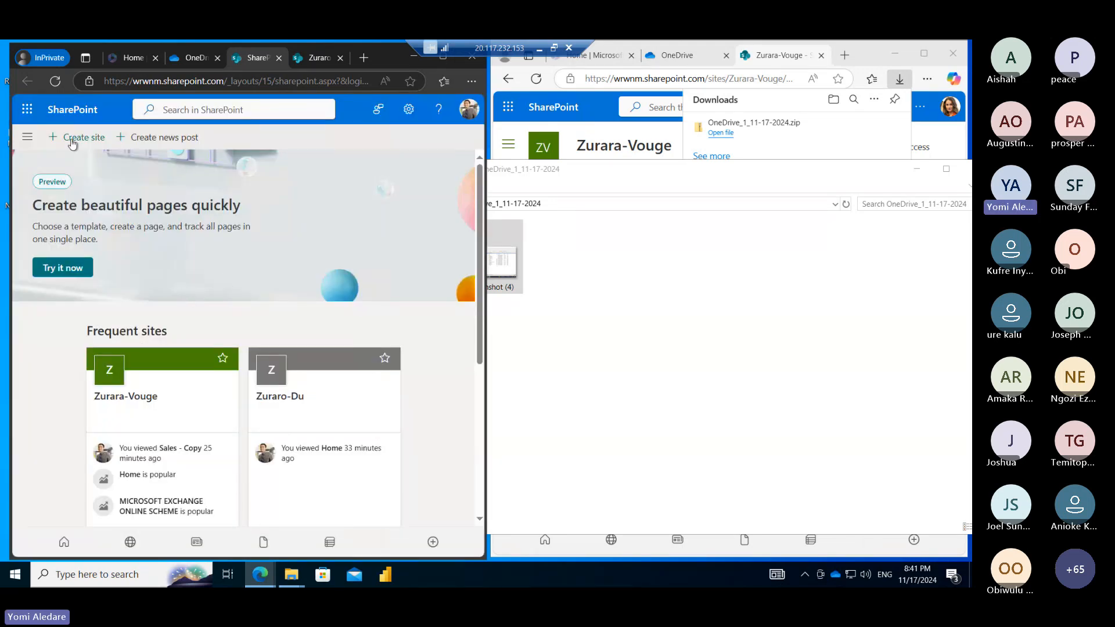
click(27, 109)
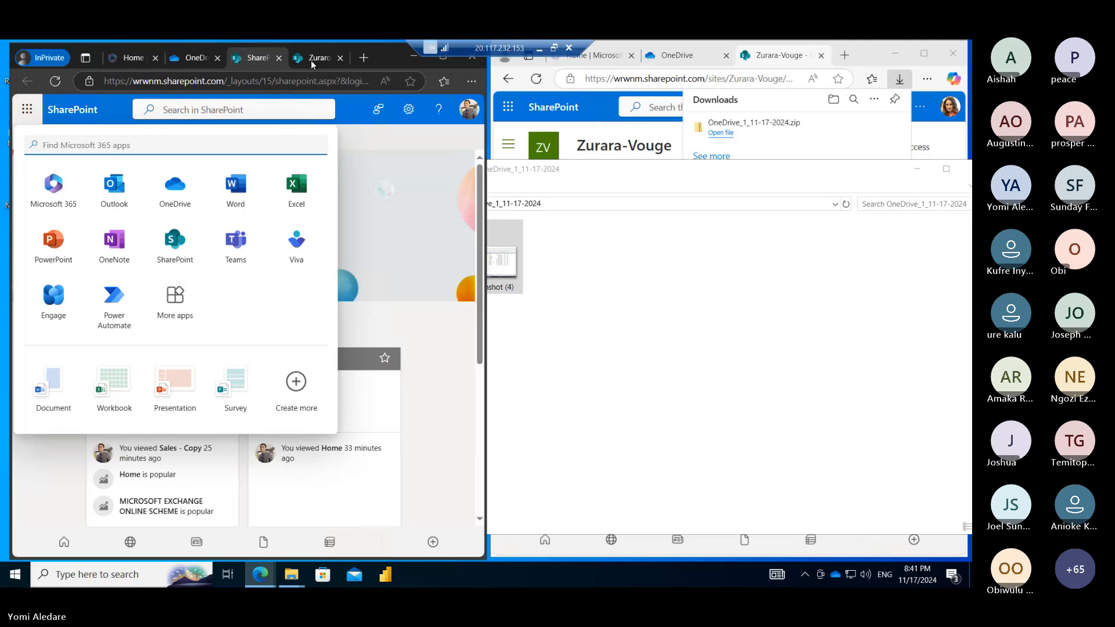
click(279, 57)
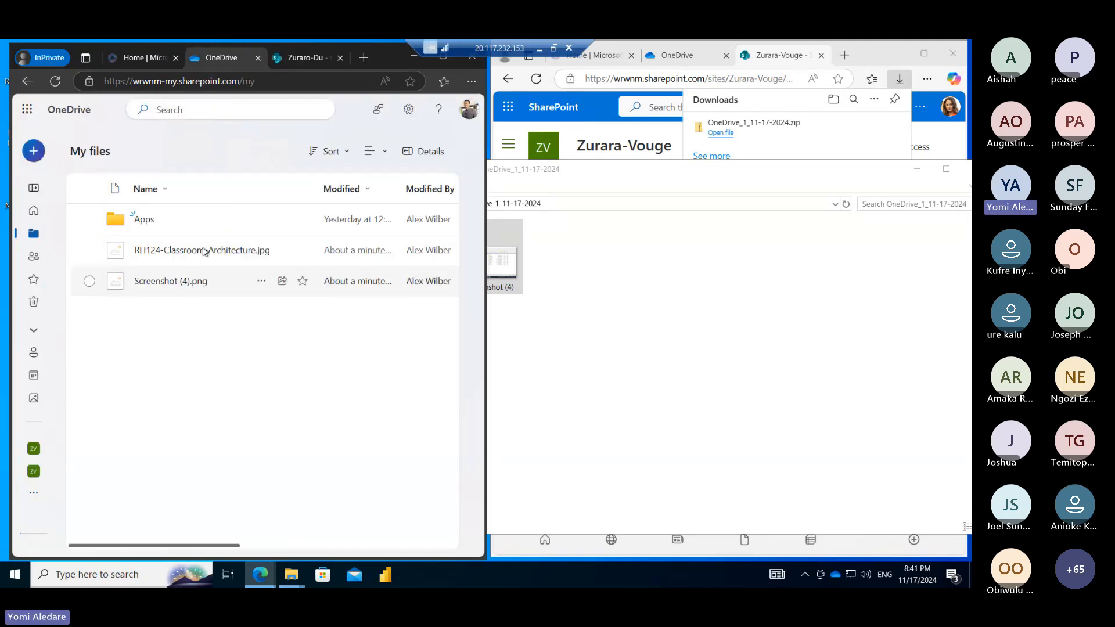
Start Sync this OneDrive from Settings, launch the desktop app, then close the setup and sync notices
click(409, 111)
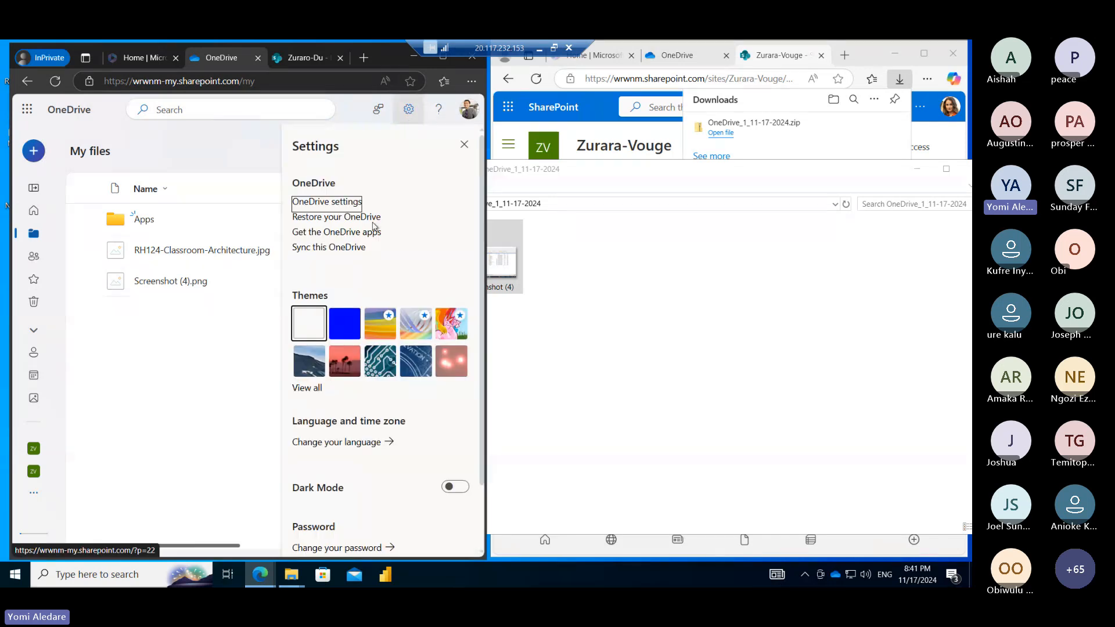
click(330, 249)
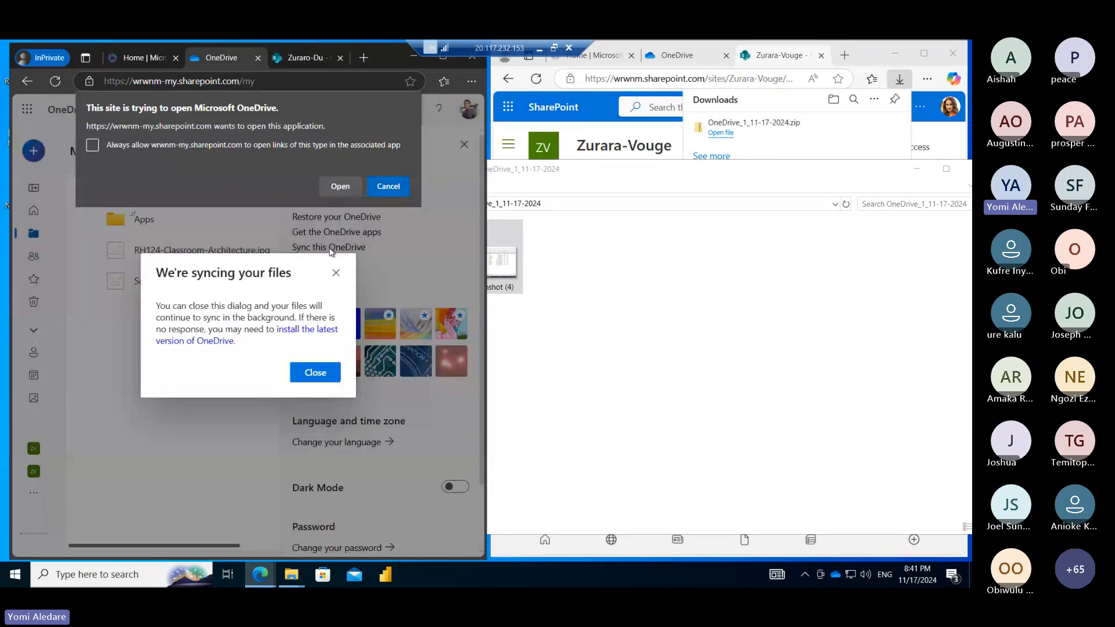
click(339, 186)
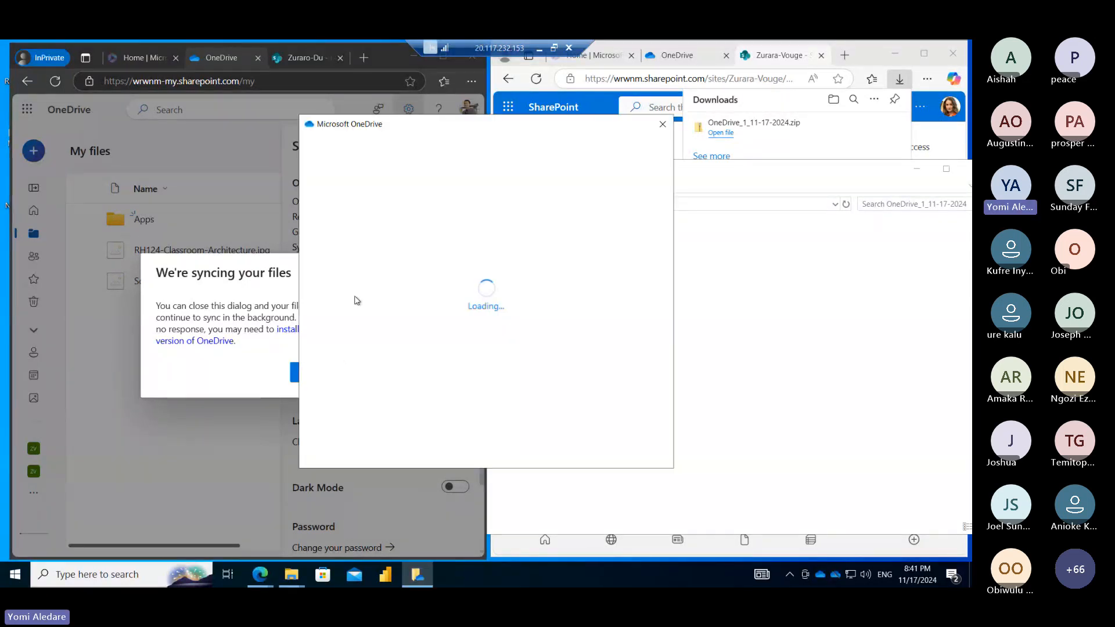
click(663, 126)
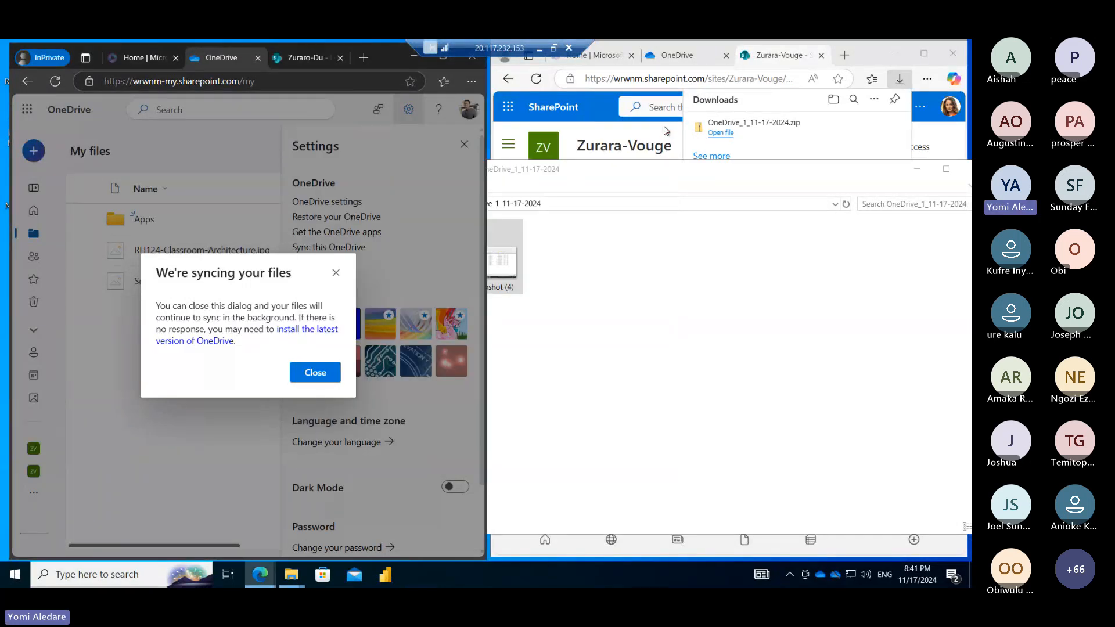
click(335, 274)
click(464, 144)
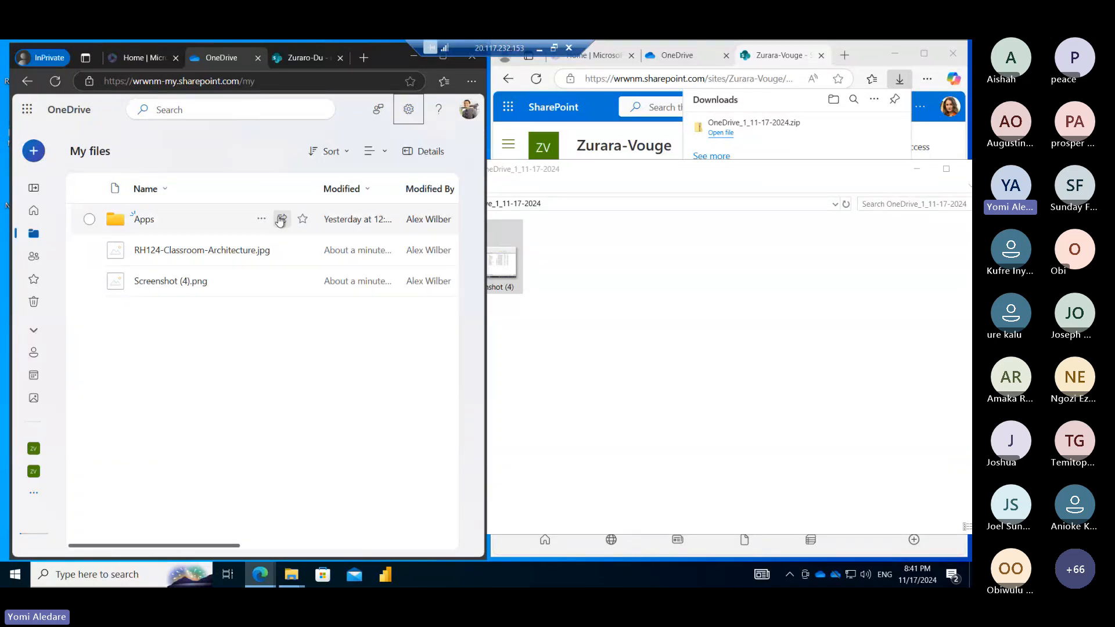
Open share link settings for the Apps folder, and for Attachments in the second account
click(281, 221)
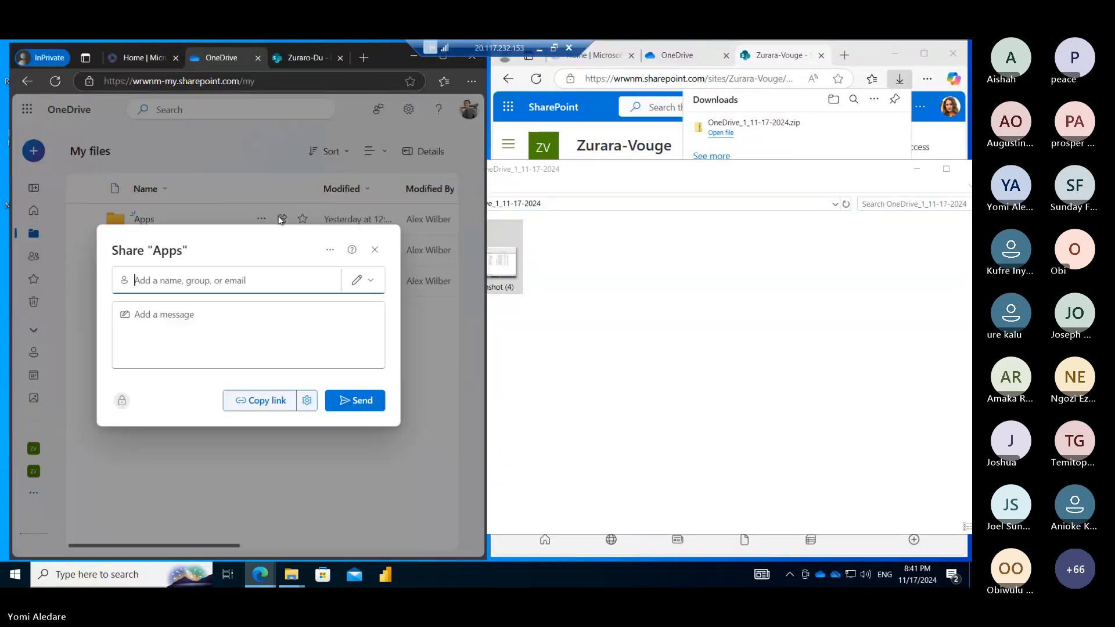
click(305, 403)
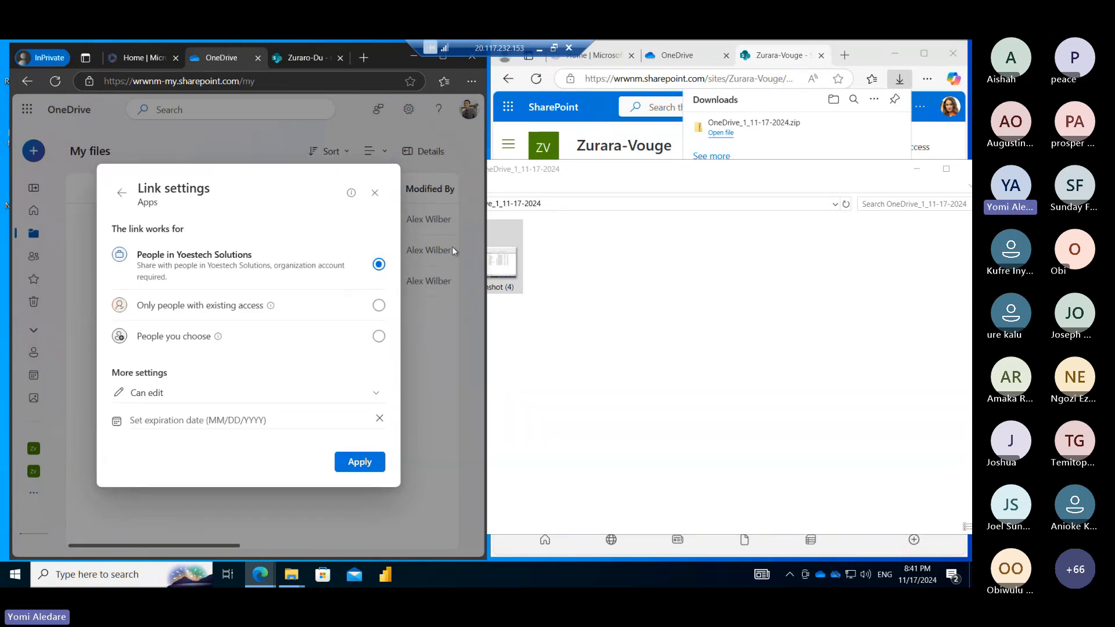
click(929, 140)
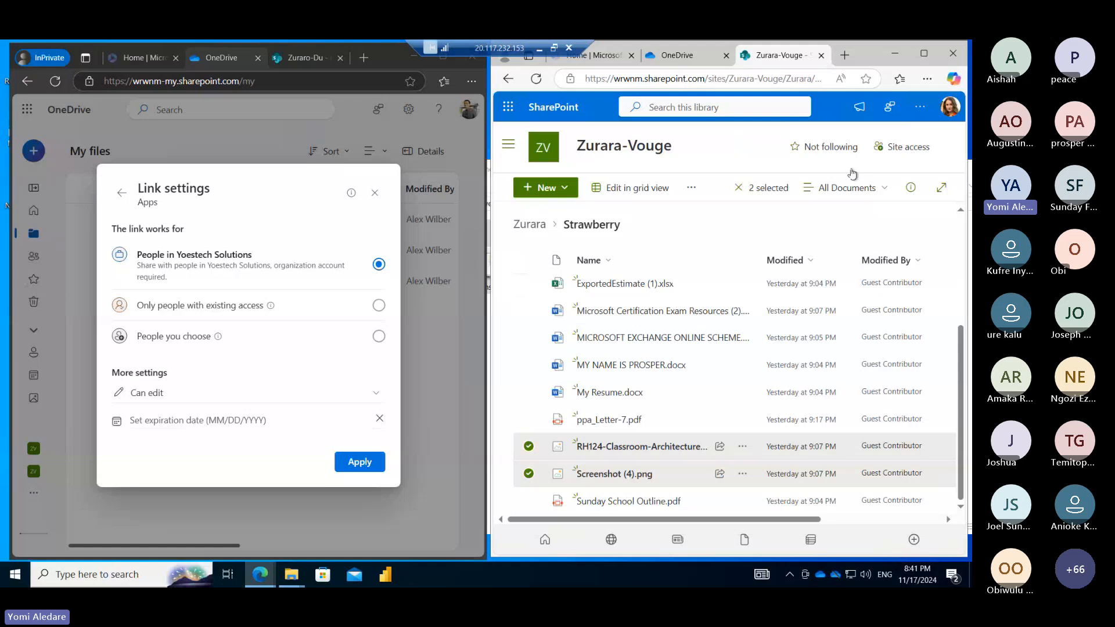
click(692, 55)
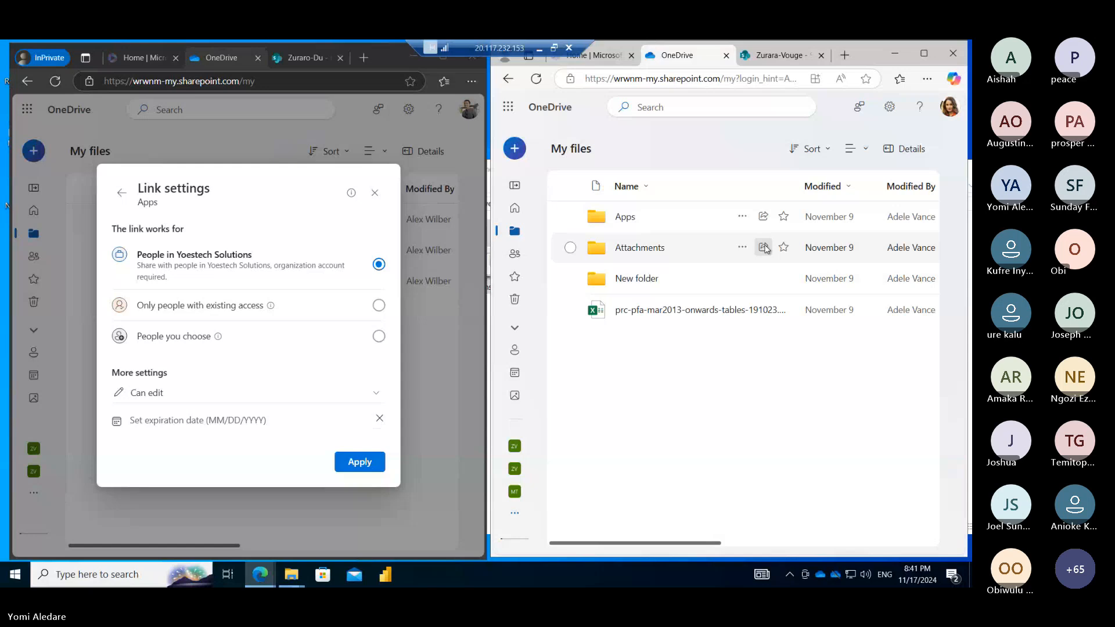
click(764, 248)
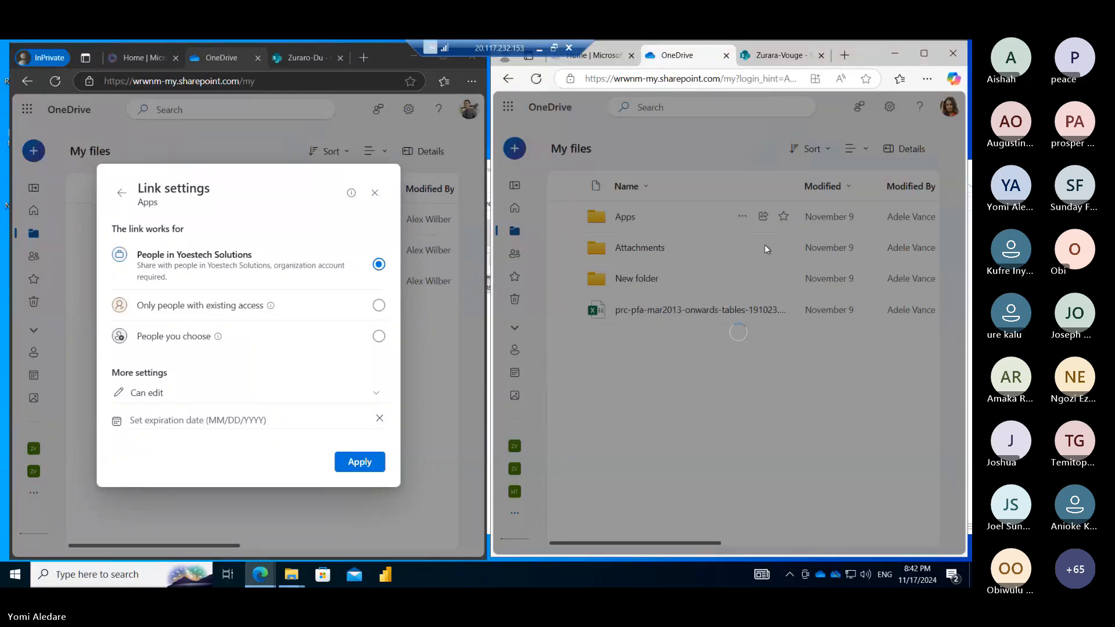
click(788, 398)
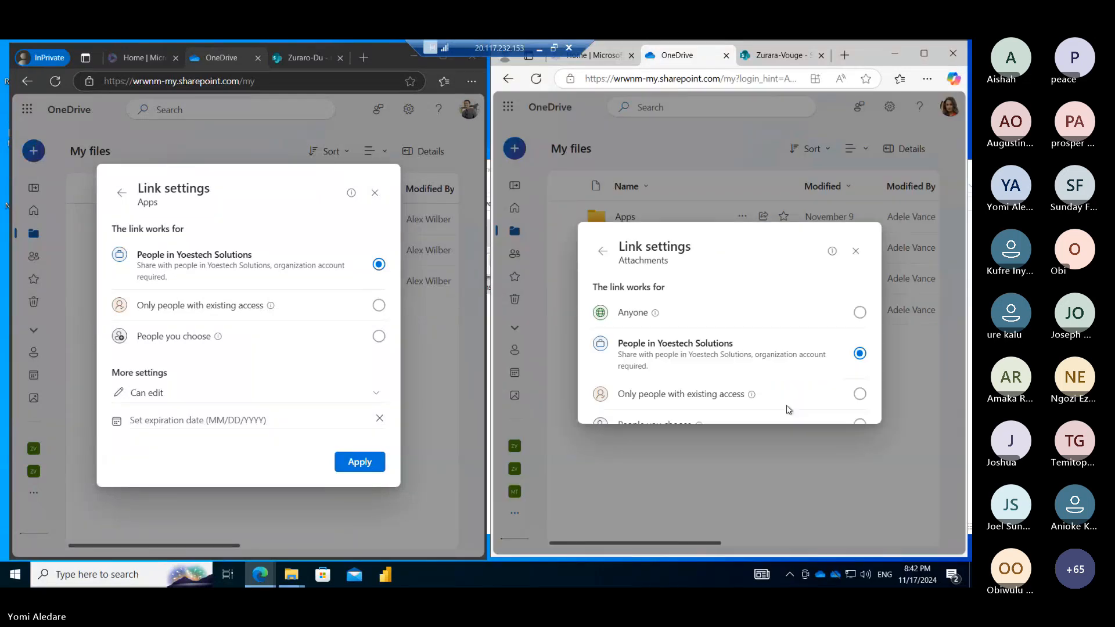
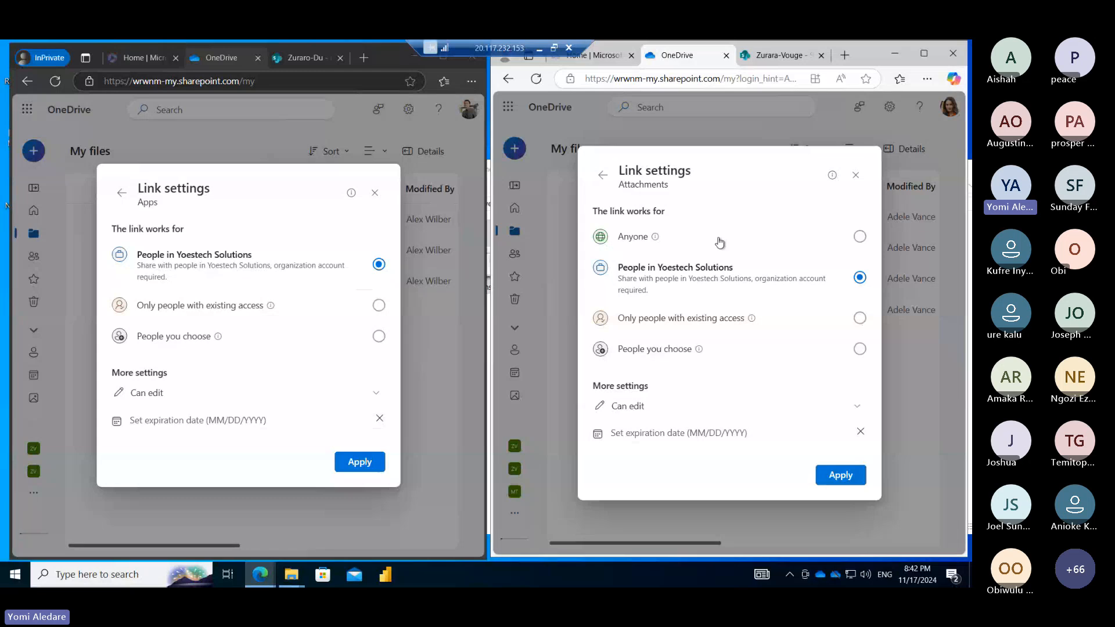
Open the full site settings page from the Zurara-Vouge document library
click(783, 56)
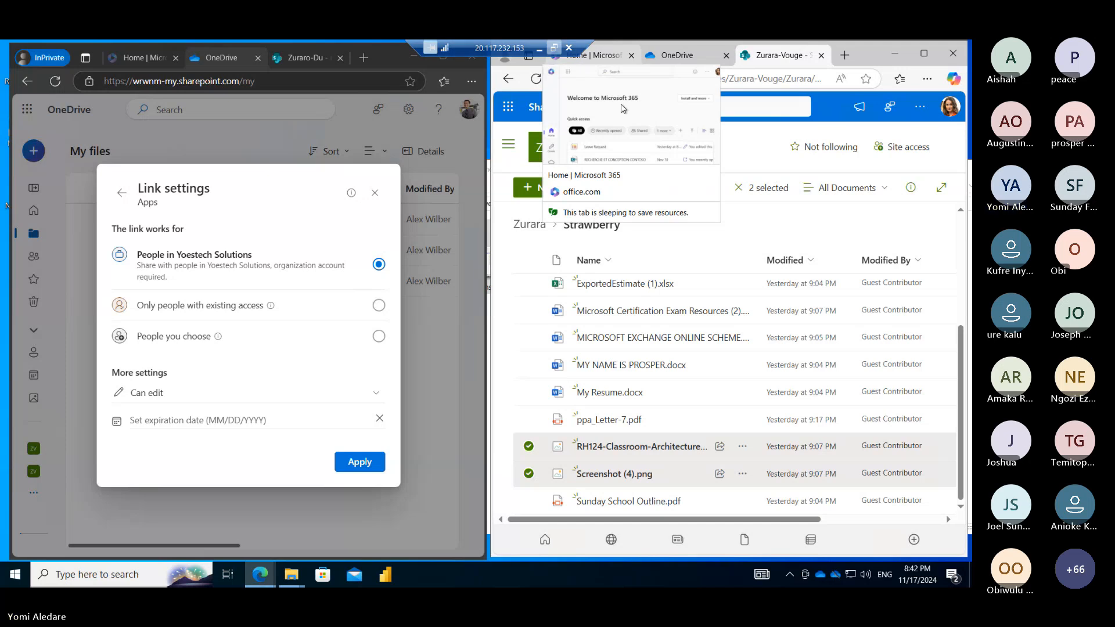
click(919, 114)
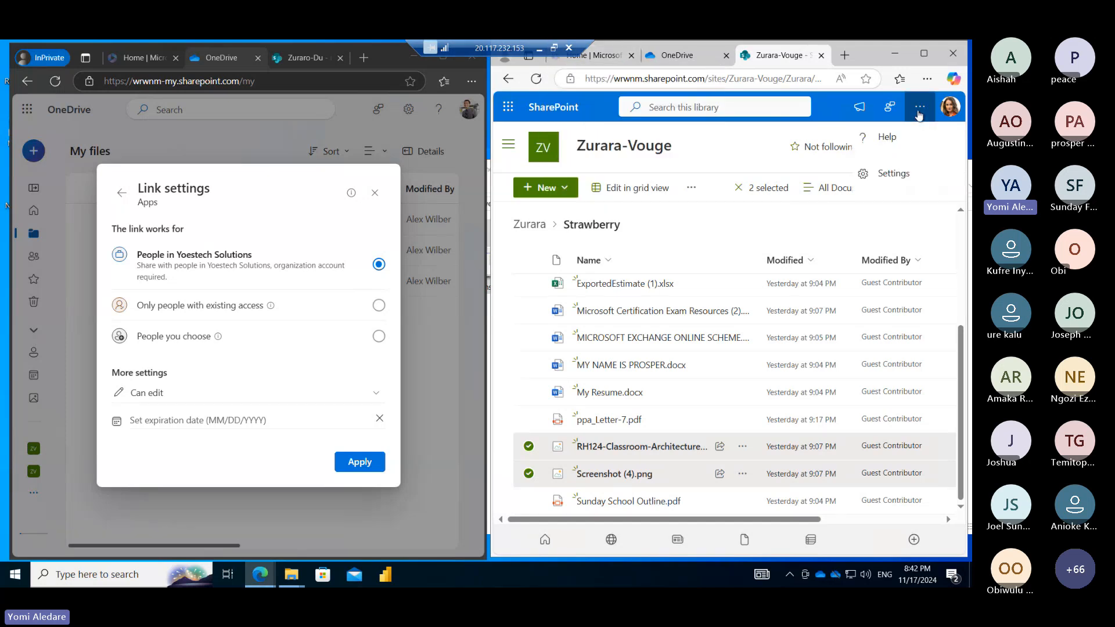
click(889, 174)
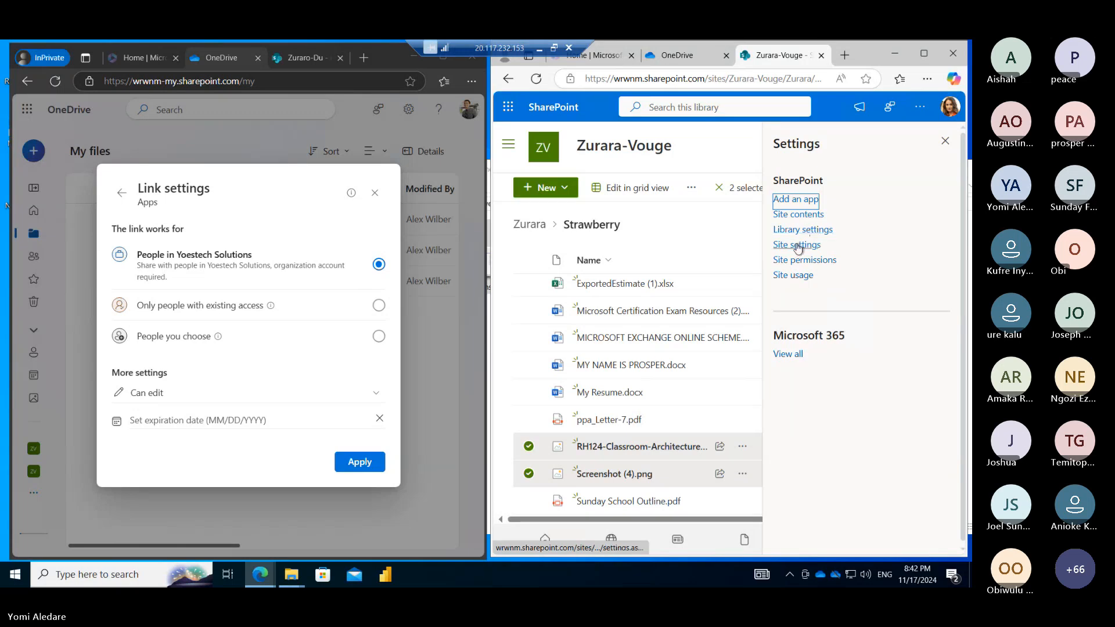
click(797, 246)
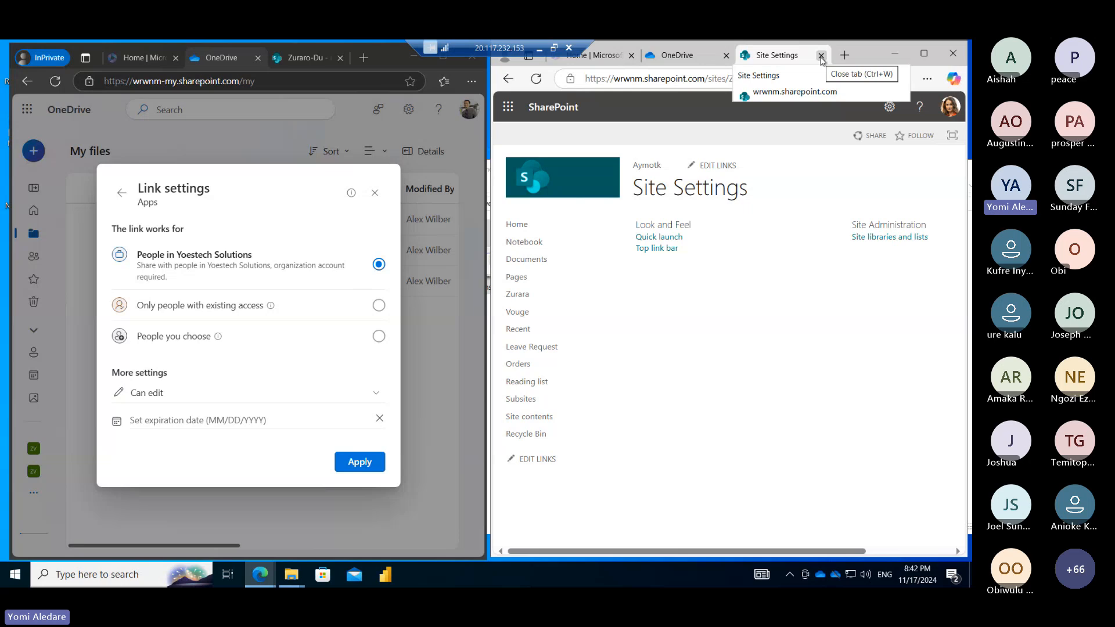
Go to the Zurara-Vouge site home, close the Apps link settings, and leave the remote desktop
click(549, 184)
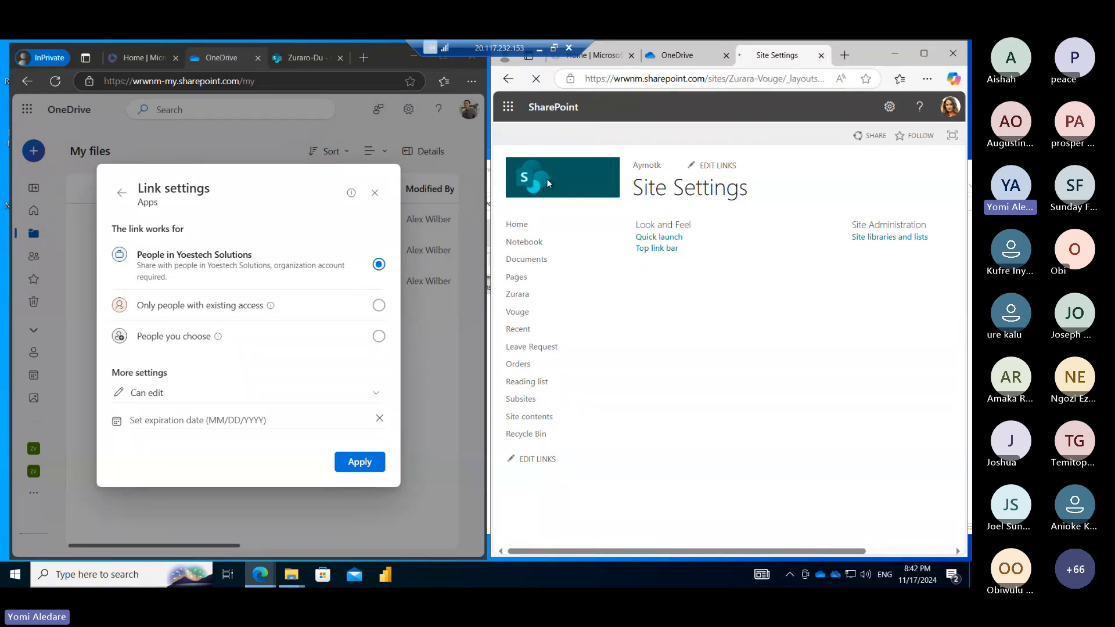
click(376, 194)
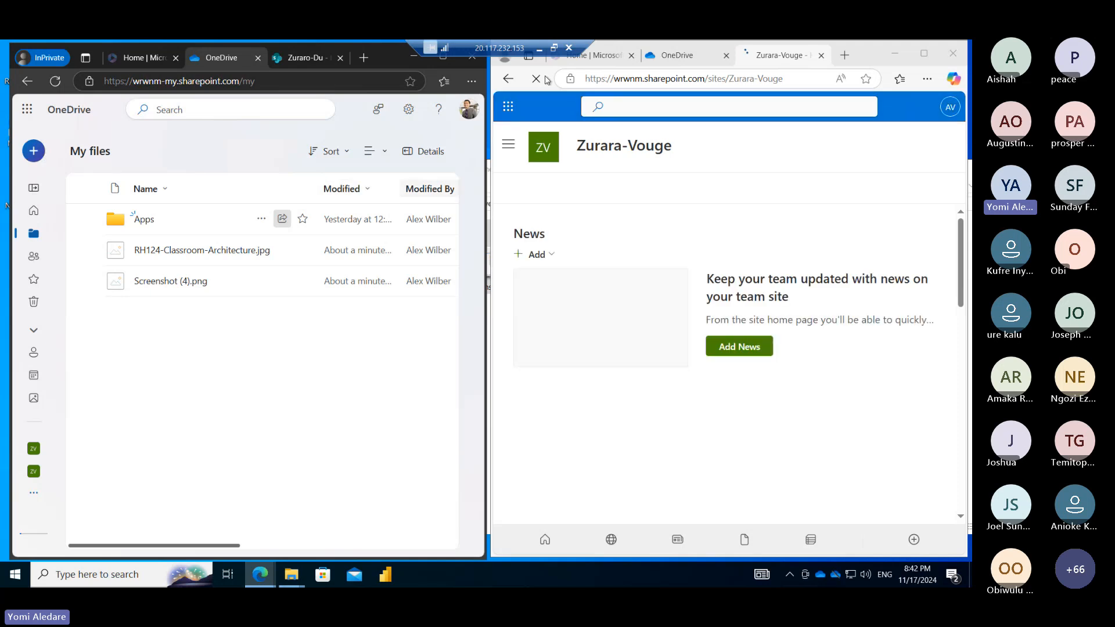
click(541, 48)
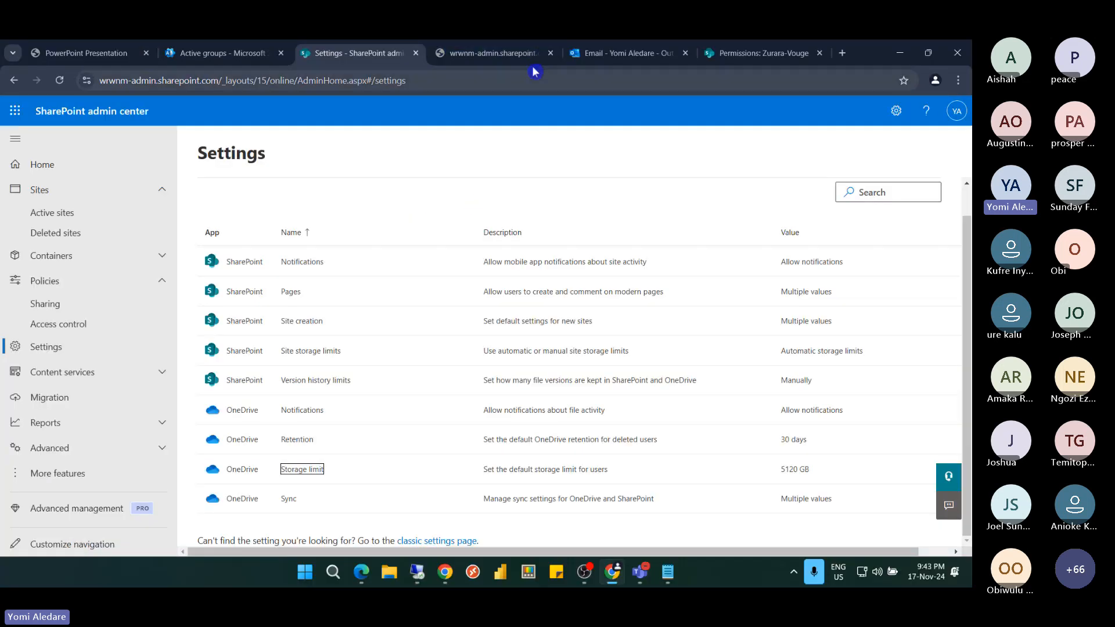
Close the classic tenant settings tab and switch to the Zurara-Vouge permissions page
click(509, 57)
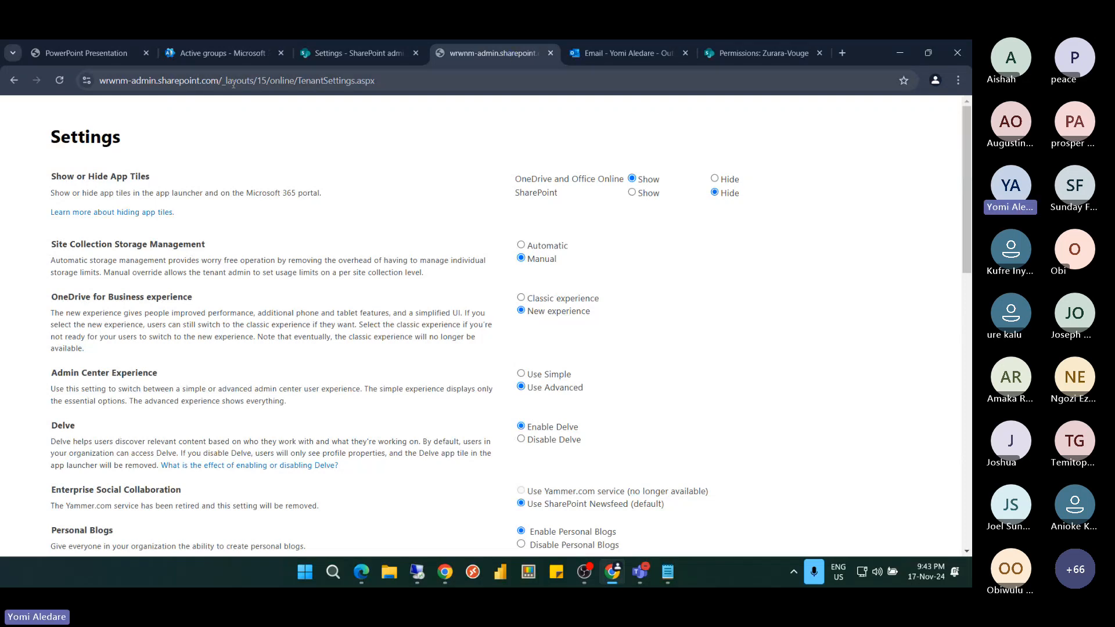
click(551, 53)
click(617, 55)
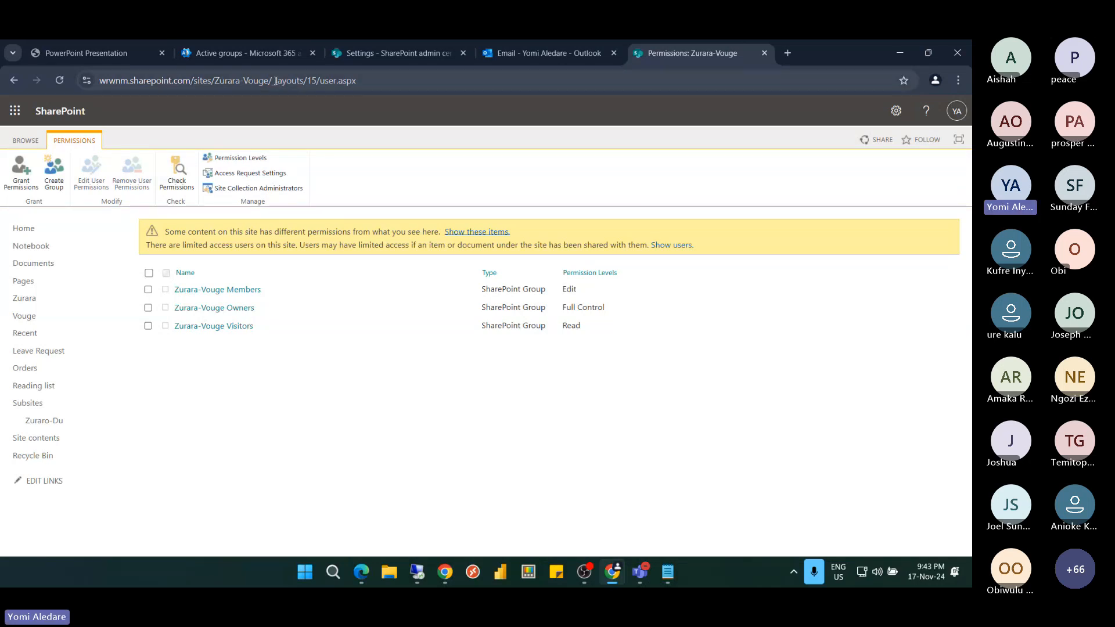
Trim the address to /sites/Zurara-Vouge/ and load the site home page
drag(276, 80, 384, 83)
key(BackSpace)
key(Return)
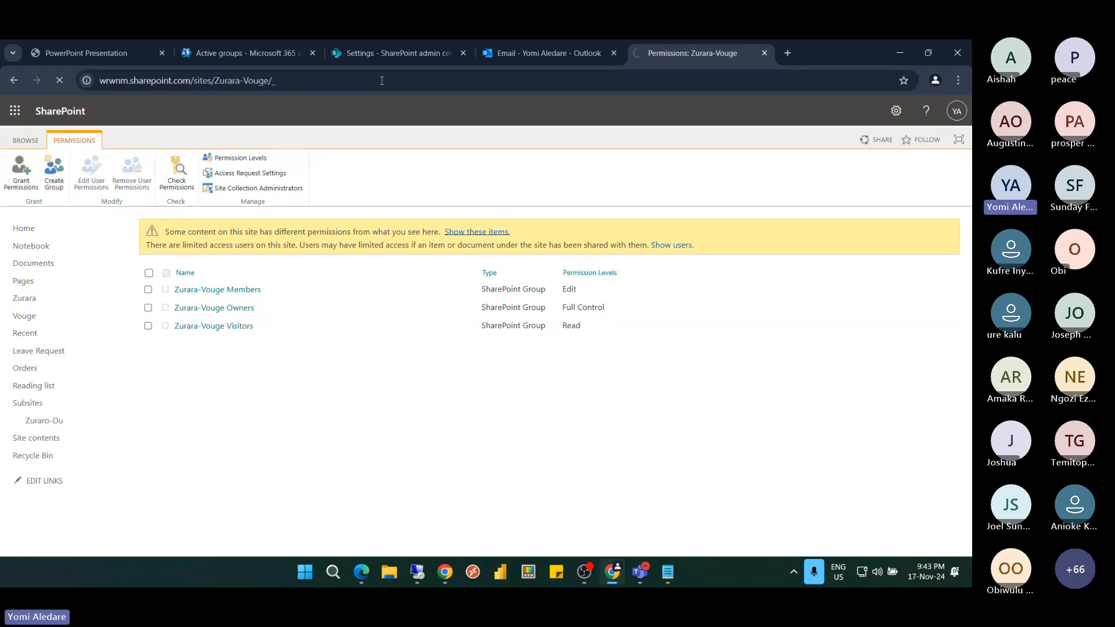
click(283, 81)
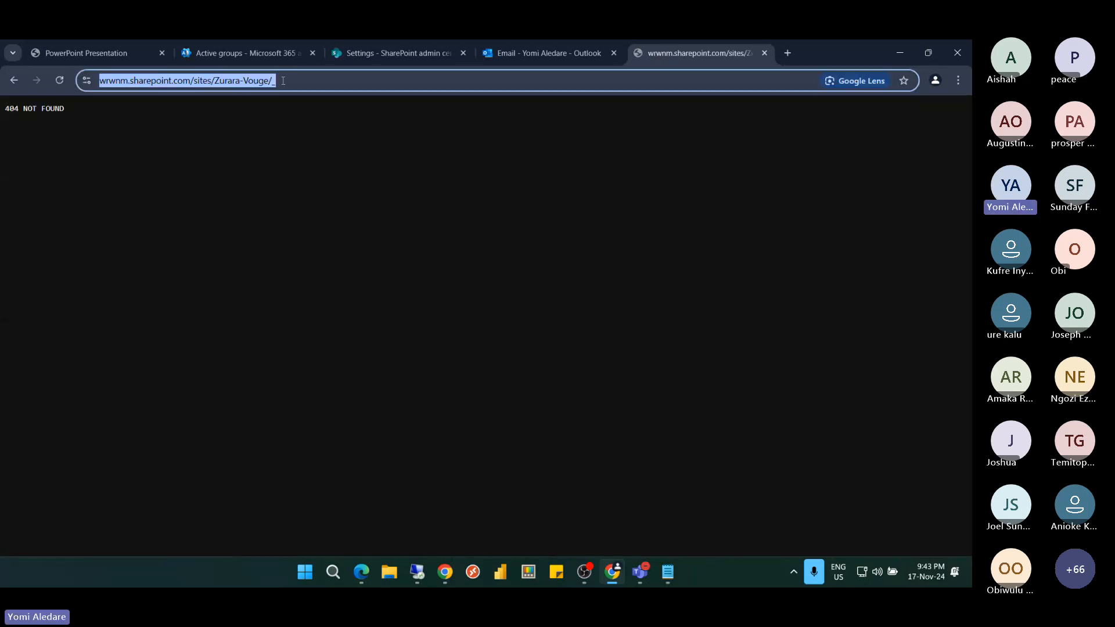
click(284, 81)
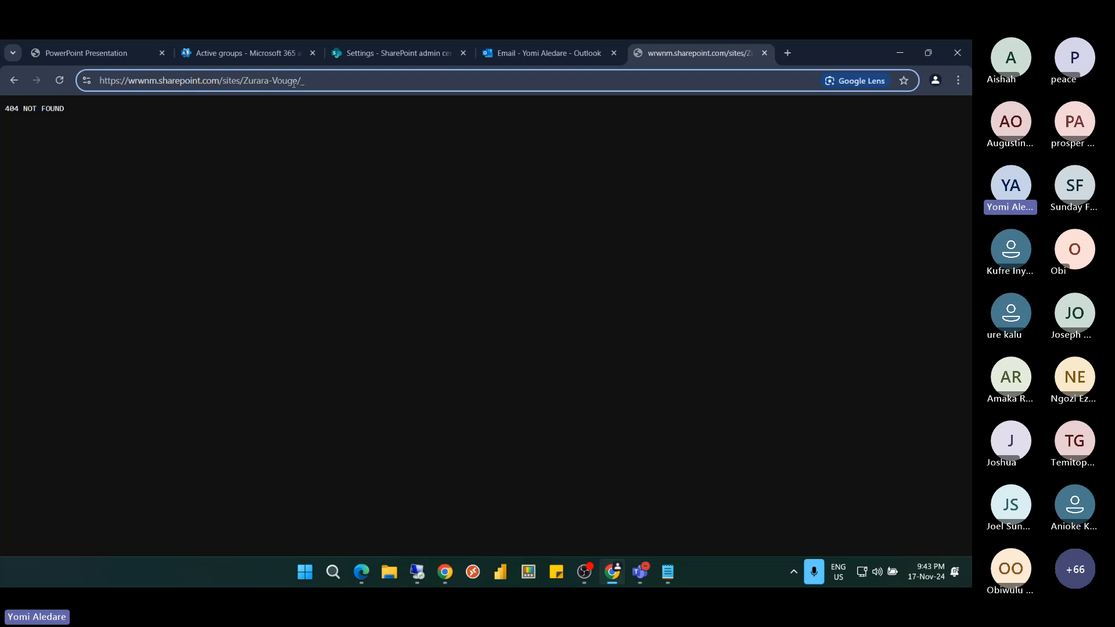
key(BackSpace)
key(Return)
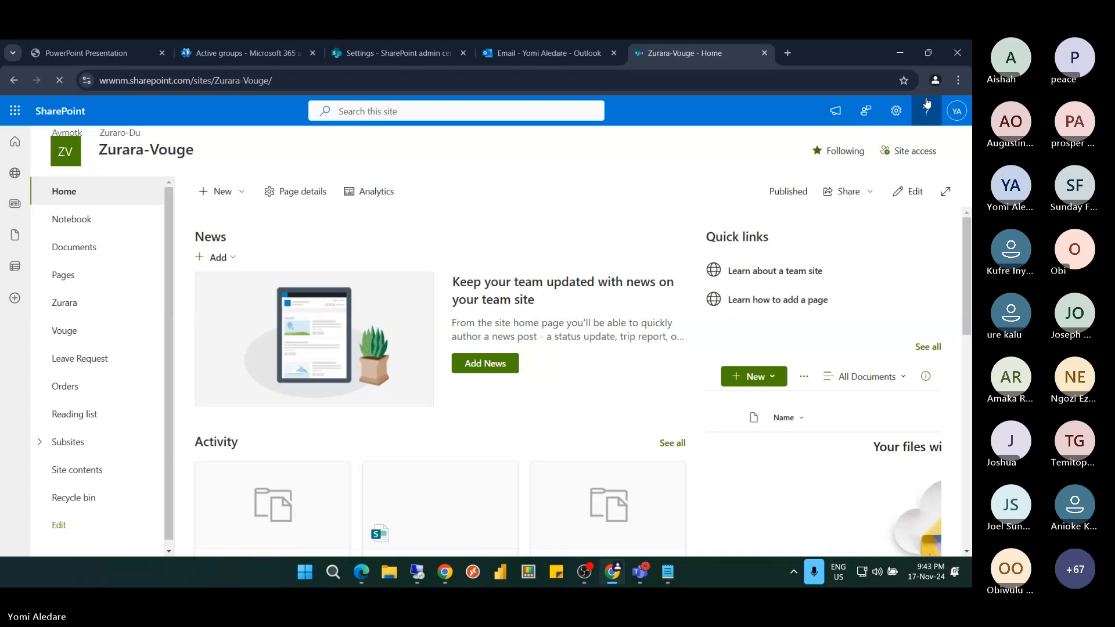
Review who has access in the Zurara-Vouge site permissions panel
click(896, 111)
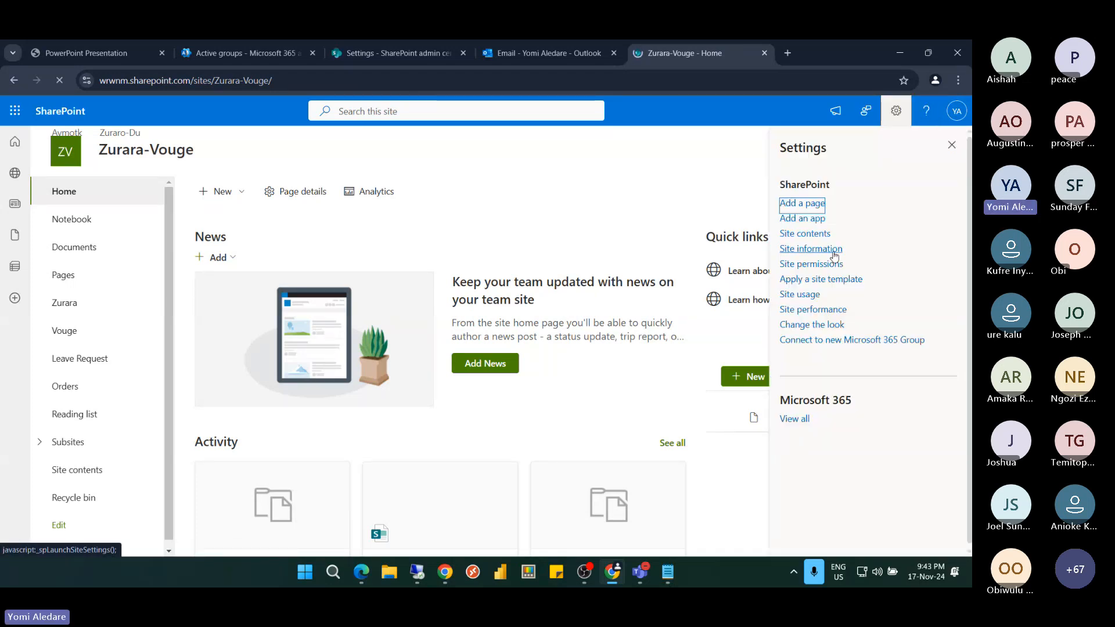
click(820, 266)
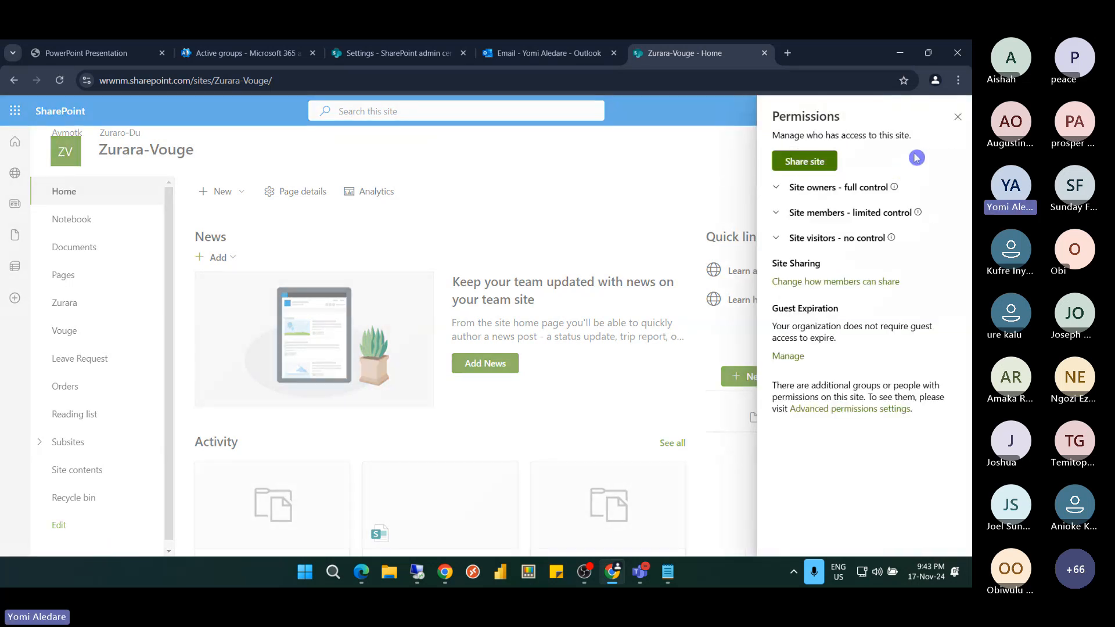
click(957, 123)
click(897, 111)
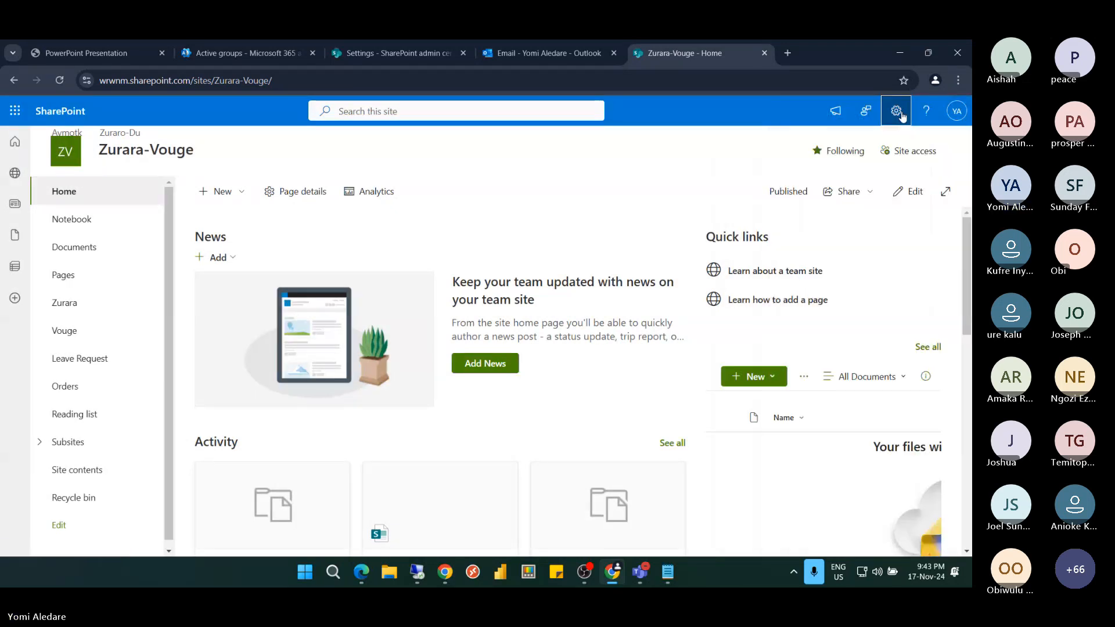
Open Site information and go to View all site settings
click(898, 113)
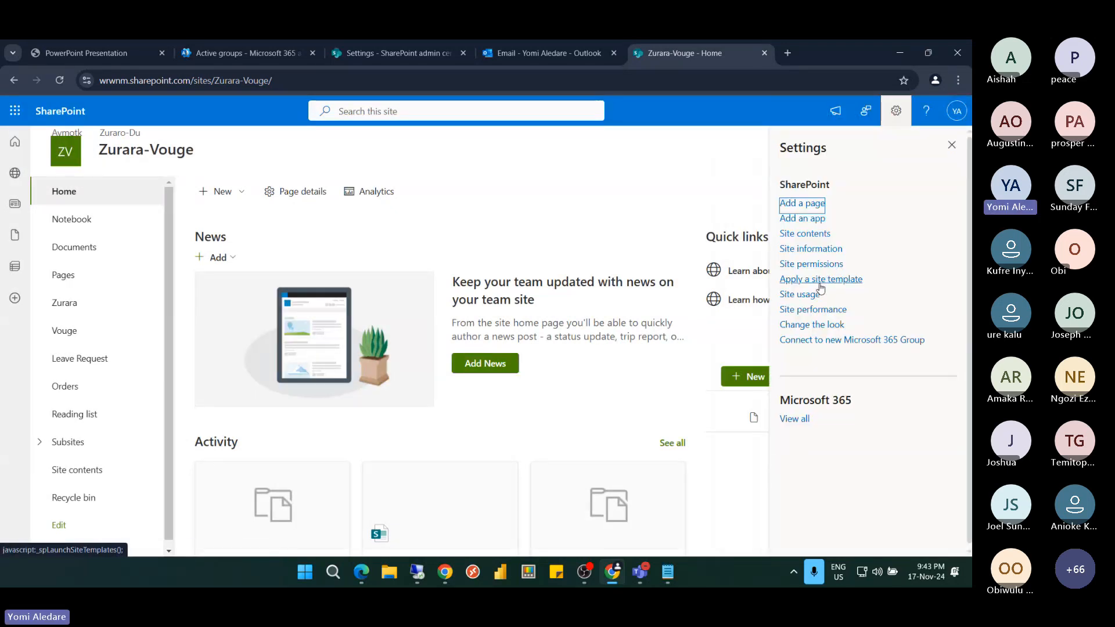
click(809, 250)
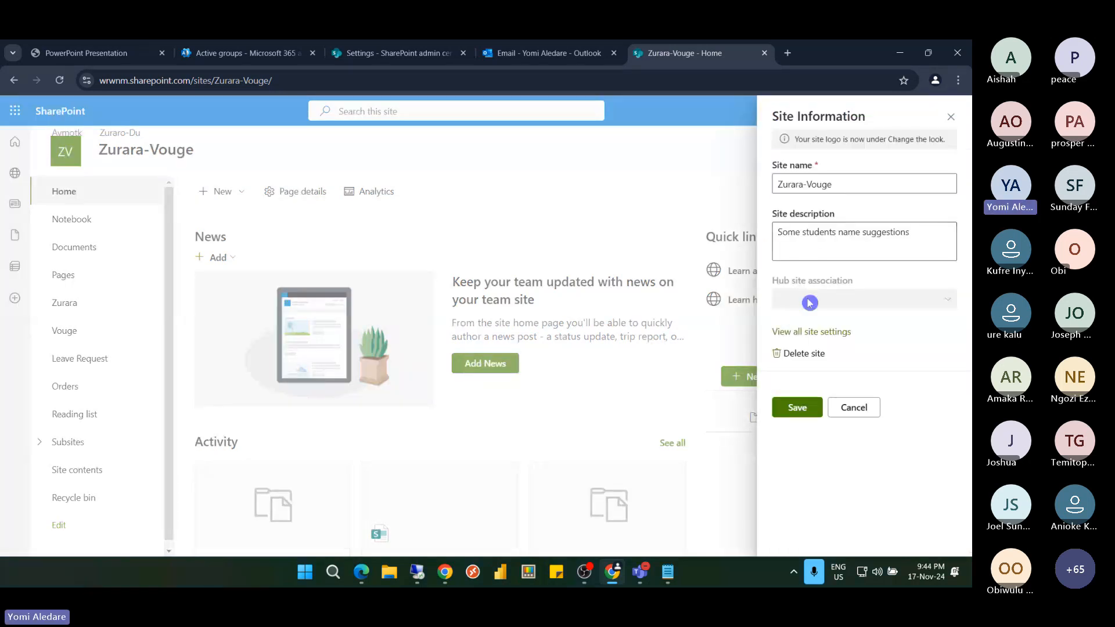
click(804, 335)
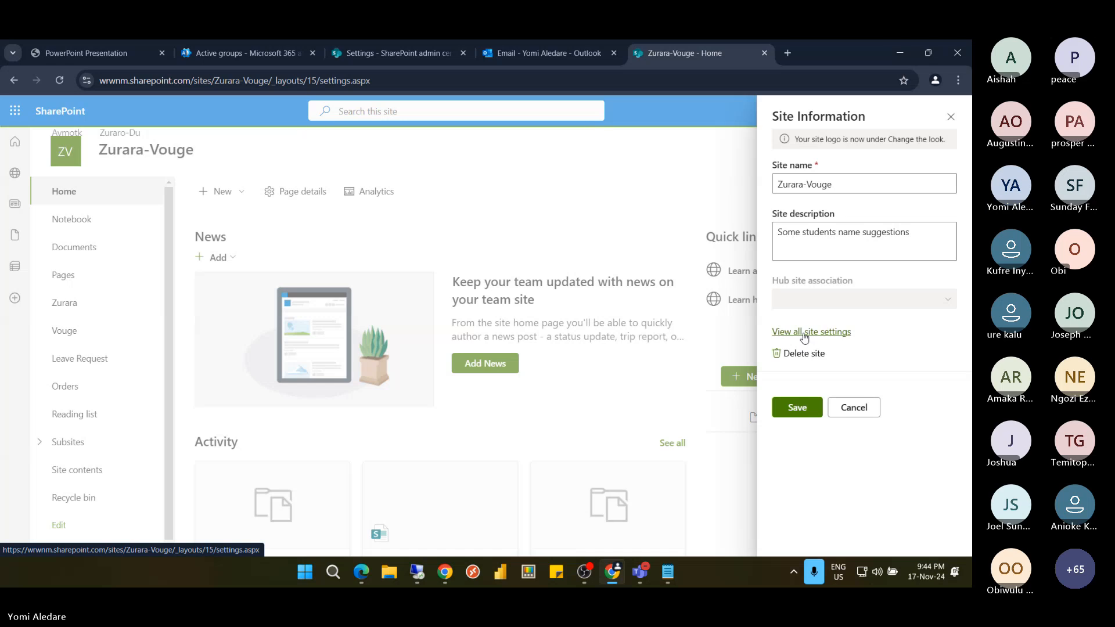
click(805, 336)
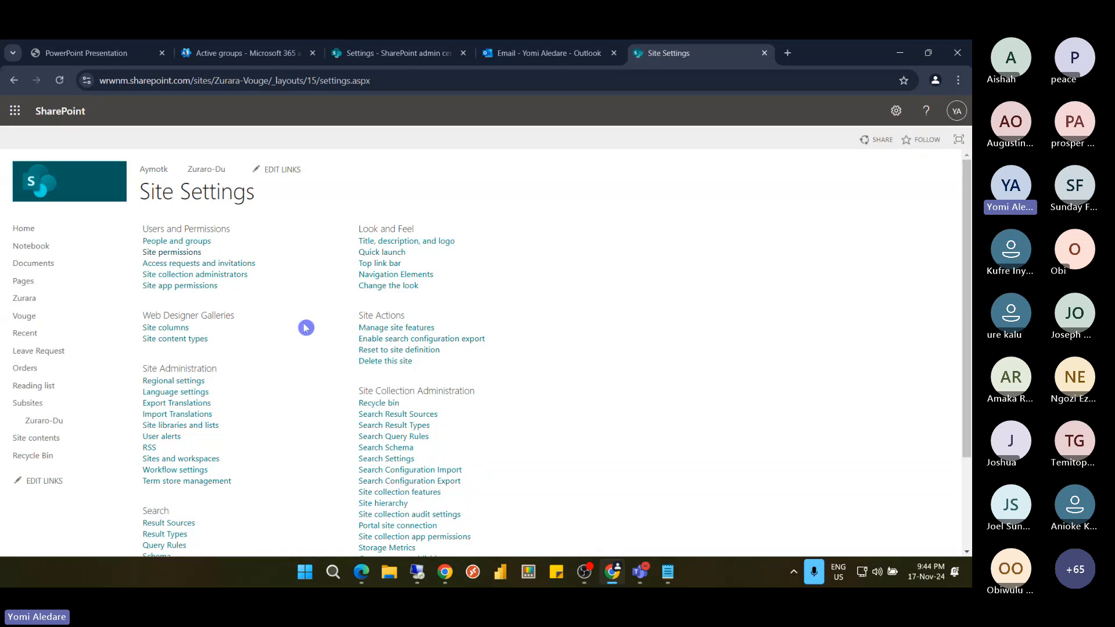
Open Storage Metrics under Site Collection Administration, showing Zurara at 35.8 MB
scroll(306, 328, down, 3)
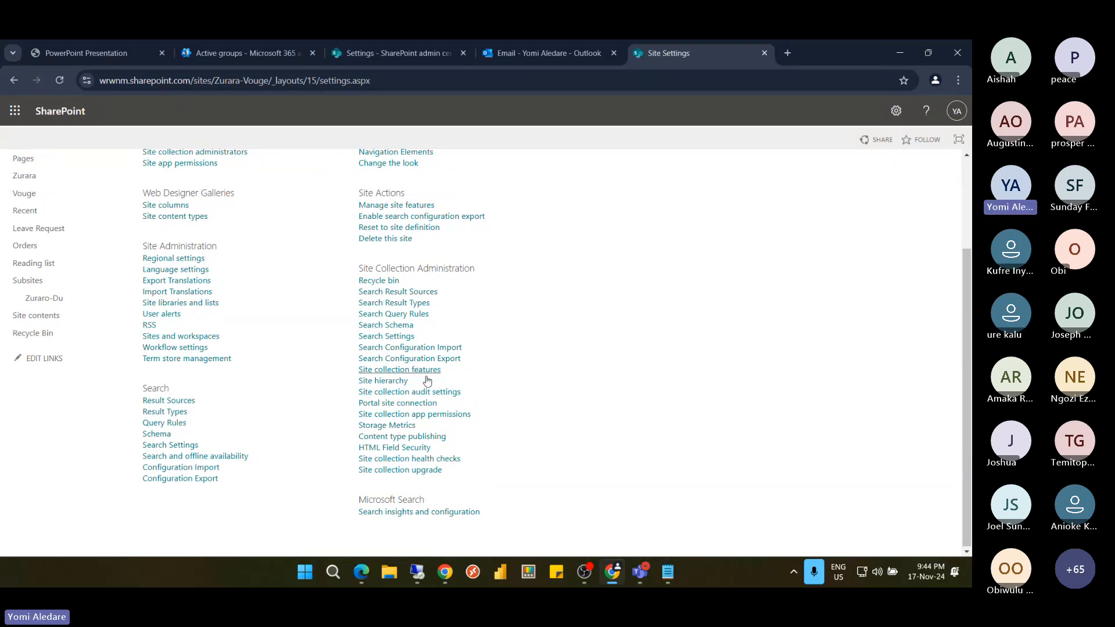
click(396, 428)
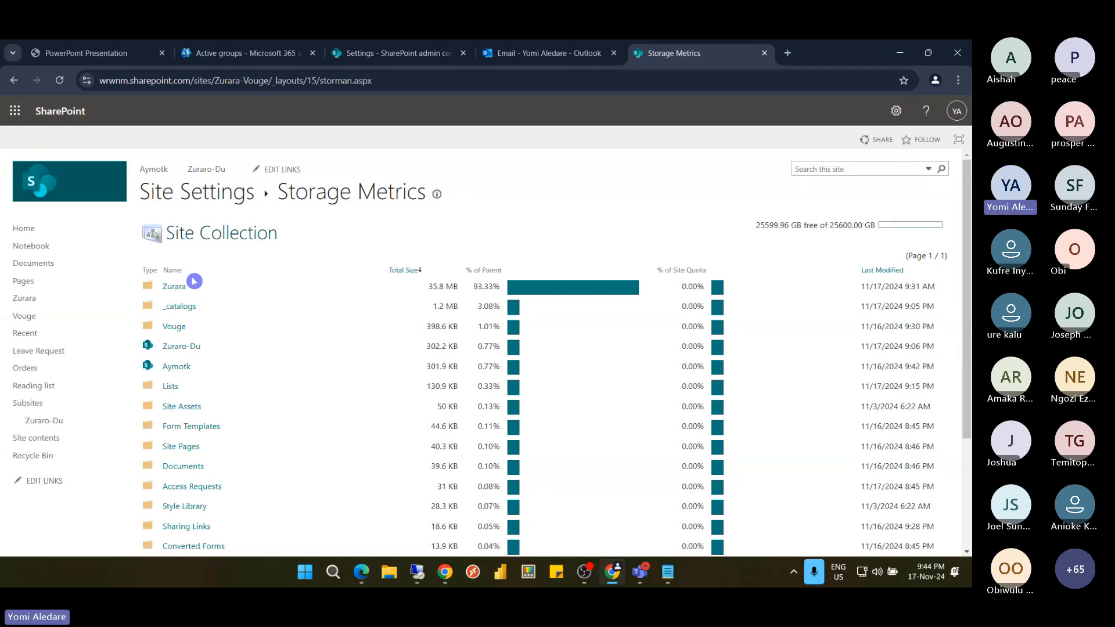
Drill down through Zurara and Strawberry into the Append folder's storage breakdown
scroll(194, 368, down, 3)
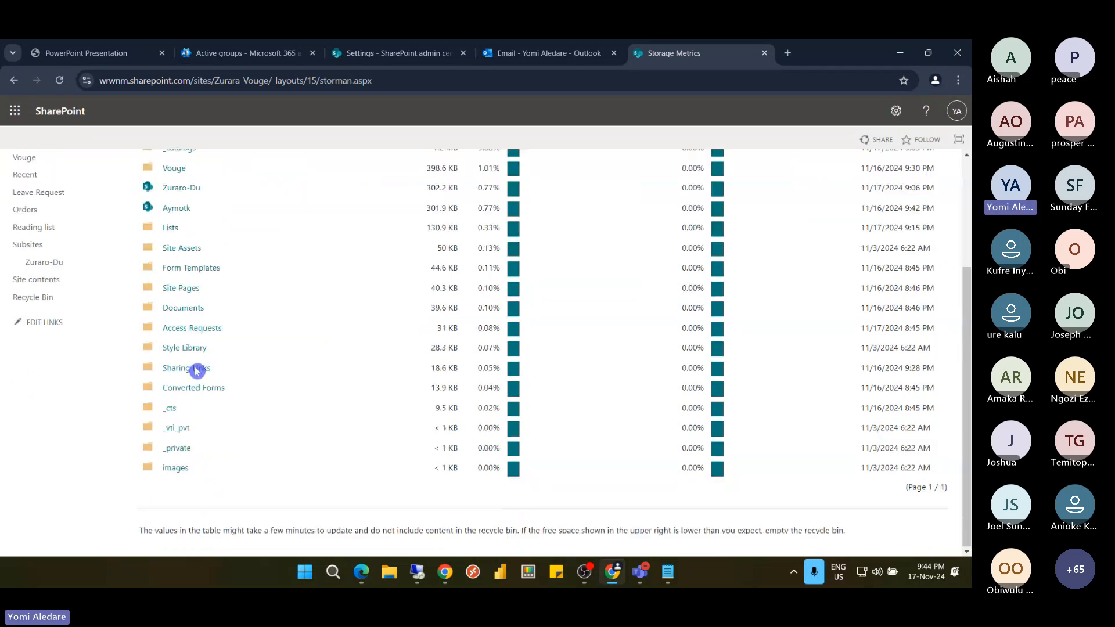
scroll(197, 370, up, 3)
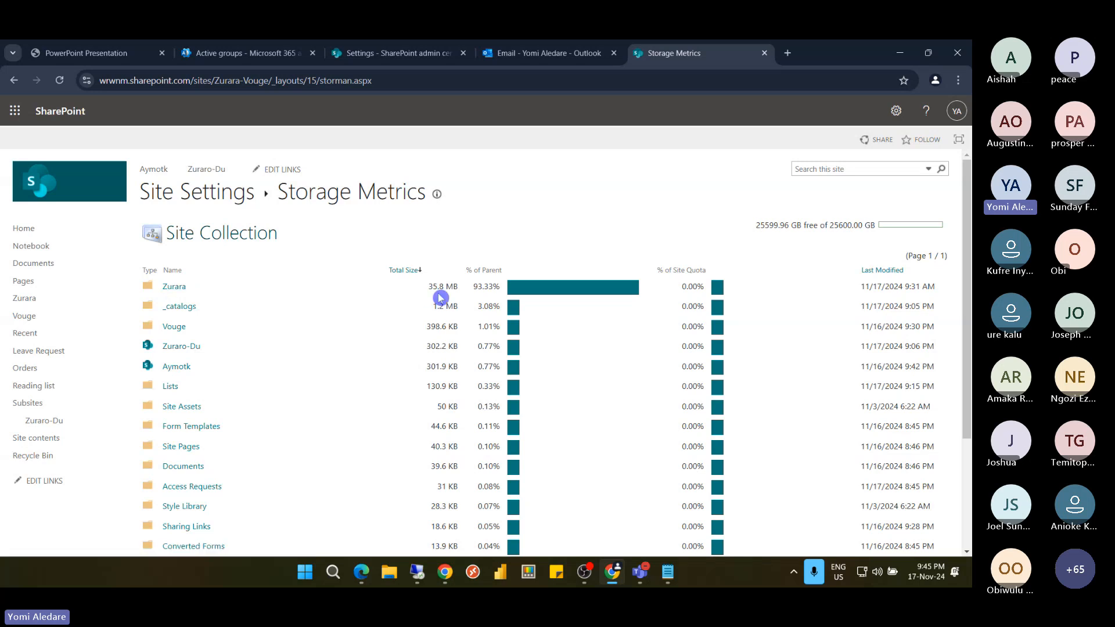
click(176, 286)
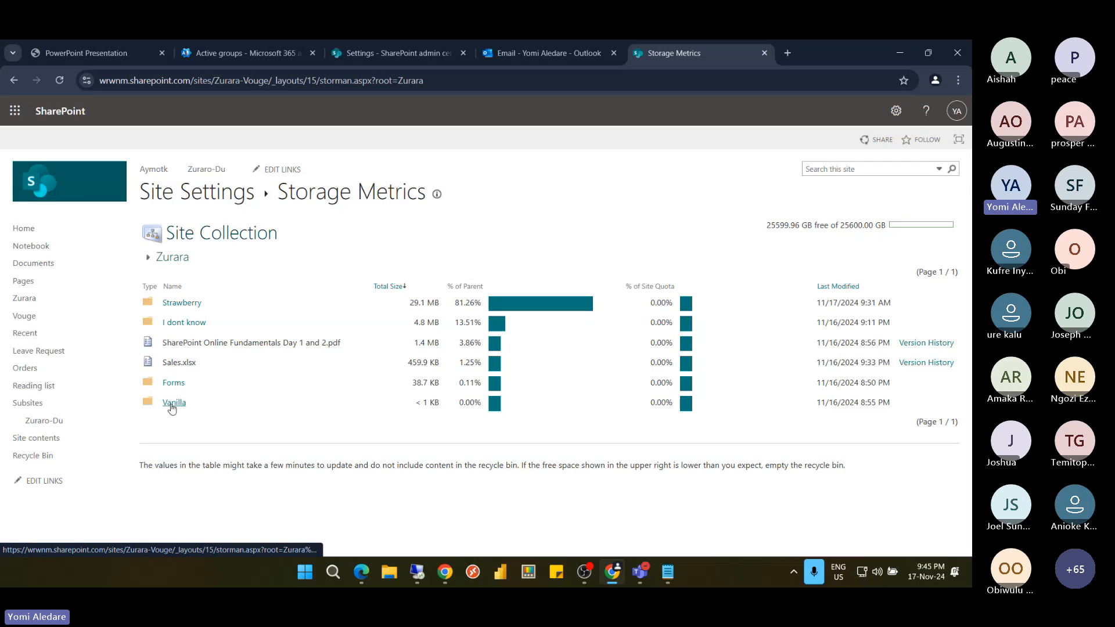
click(180, 305)
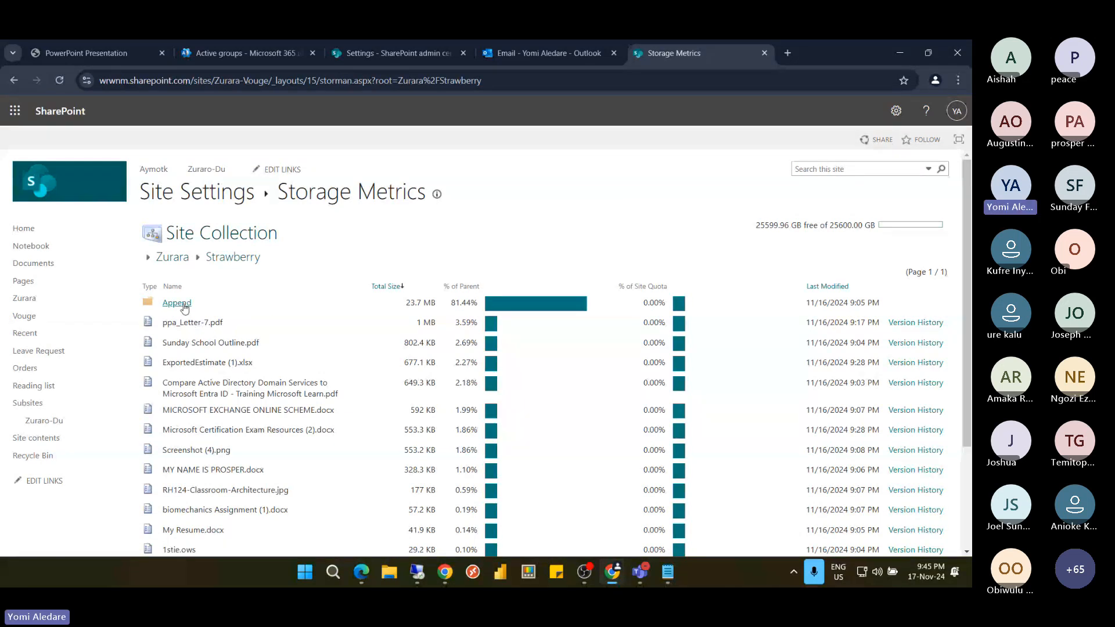
click(190, 313)
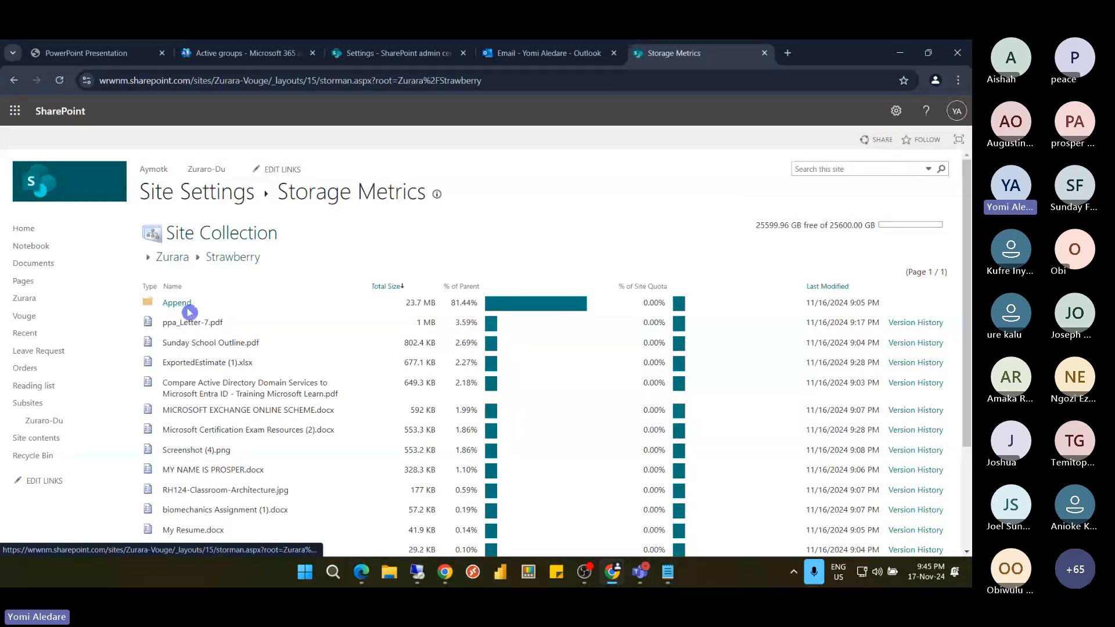
click(181, 307)
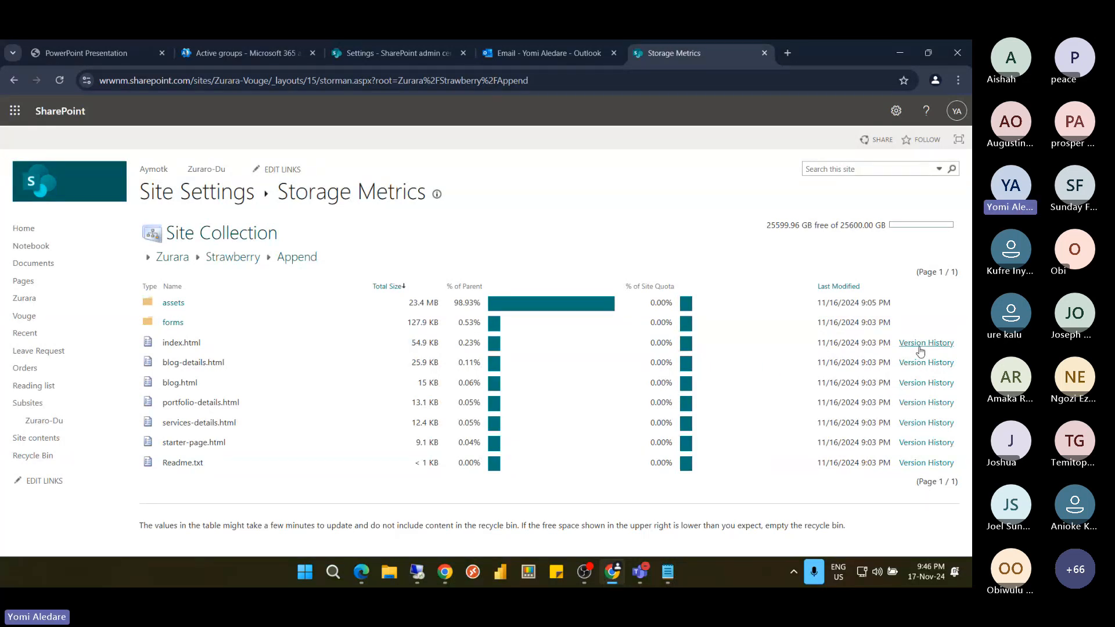
Return via the breadcrumb to Strawberry, then Zurara, where Strawberry uses 29.1 MB (81.26%)
click(220, 262)
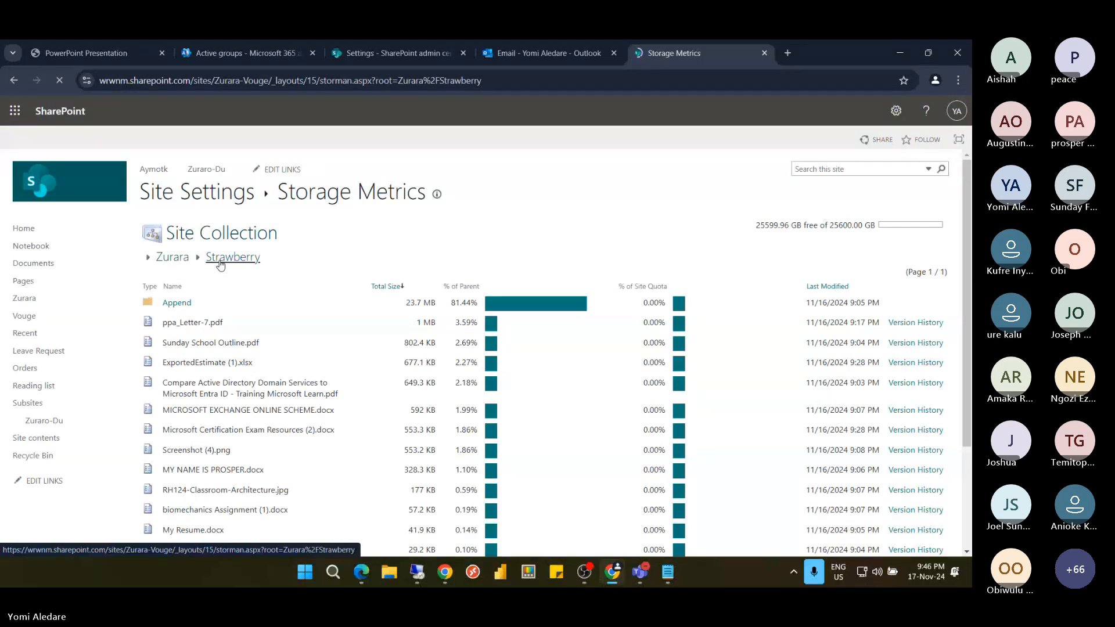
click(172, 257)
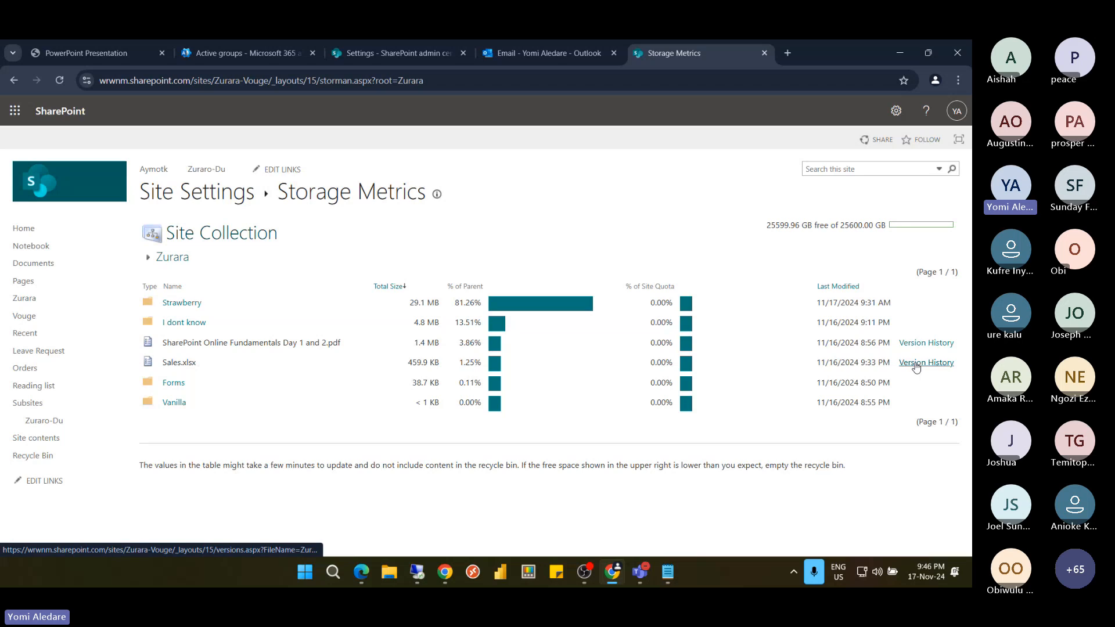
click(918, 364)
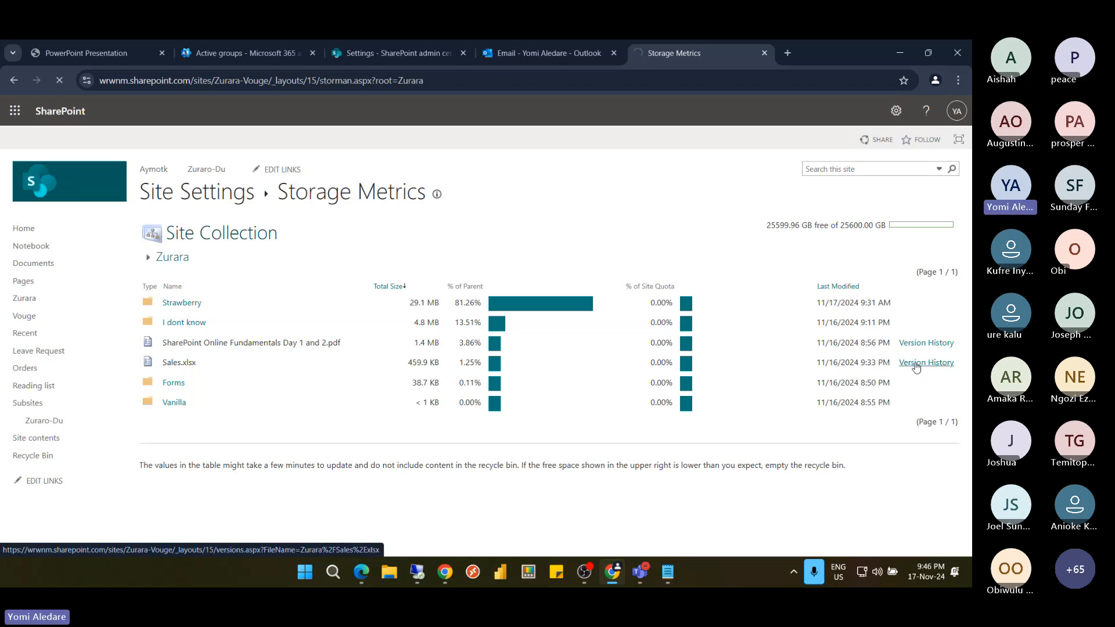
Delete Sales.xlsx versions 1.0–3.0, keeping only version 4.0 (14.7 KB)
click(918, 367)
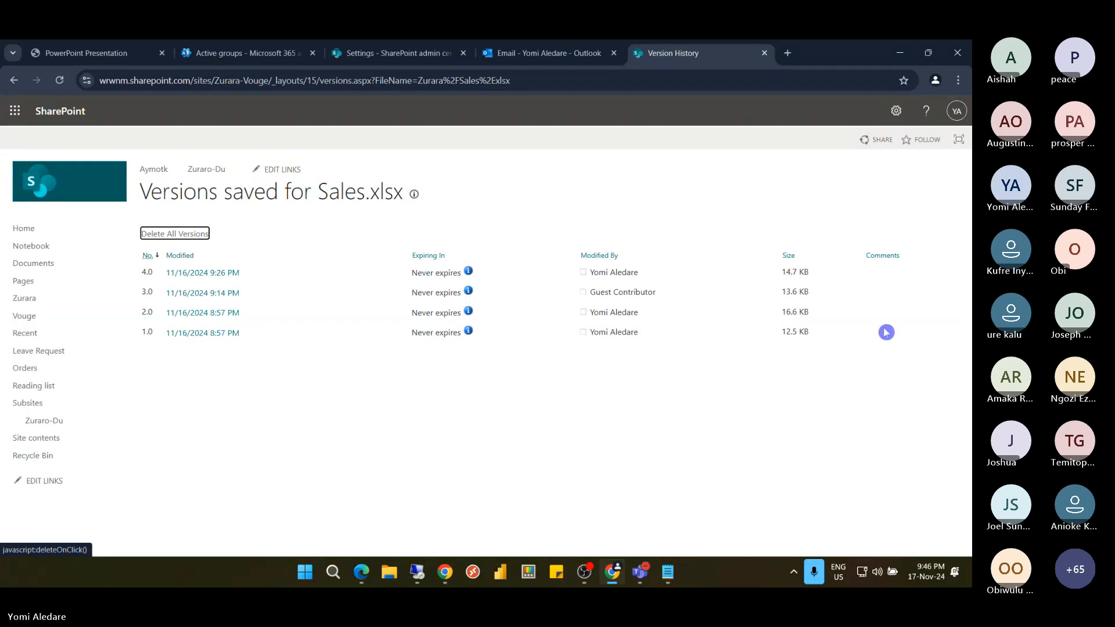
click(186, 235)
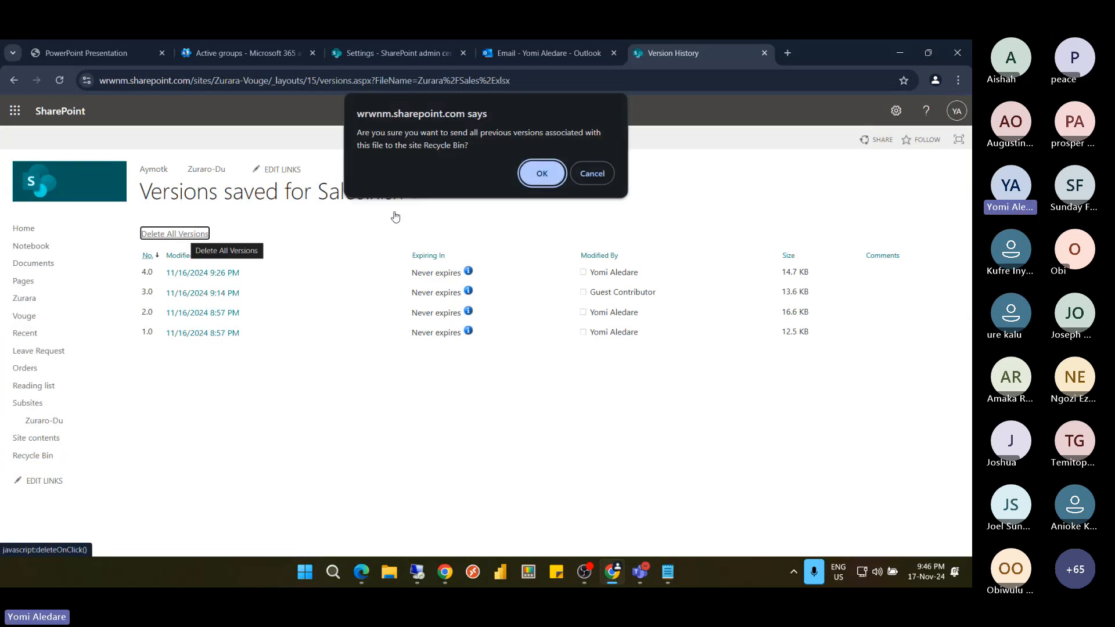
click(542, 173)
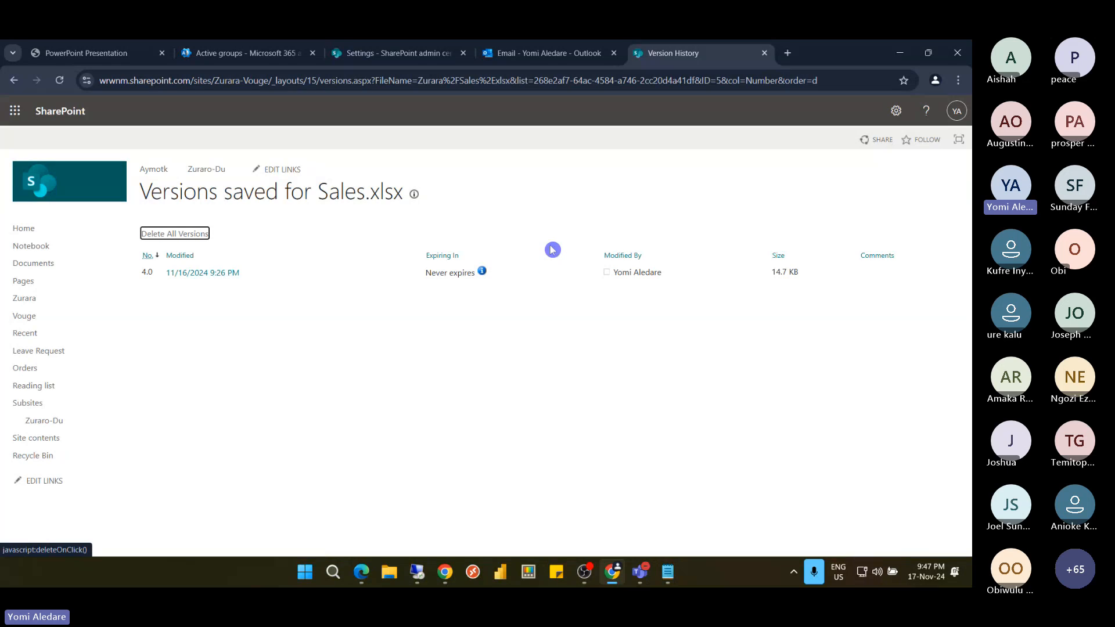
Check the recycle bin for Sales.xlsx versions 1.0–3.0, then open the Site Pages library
click(29, 459)
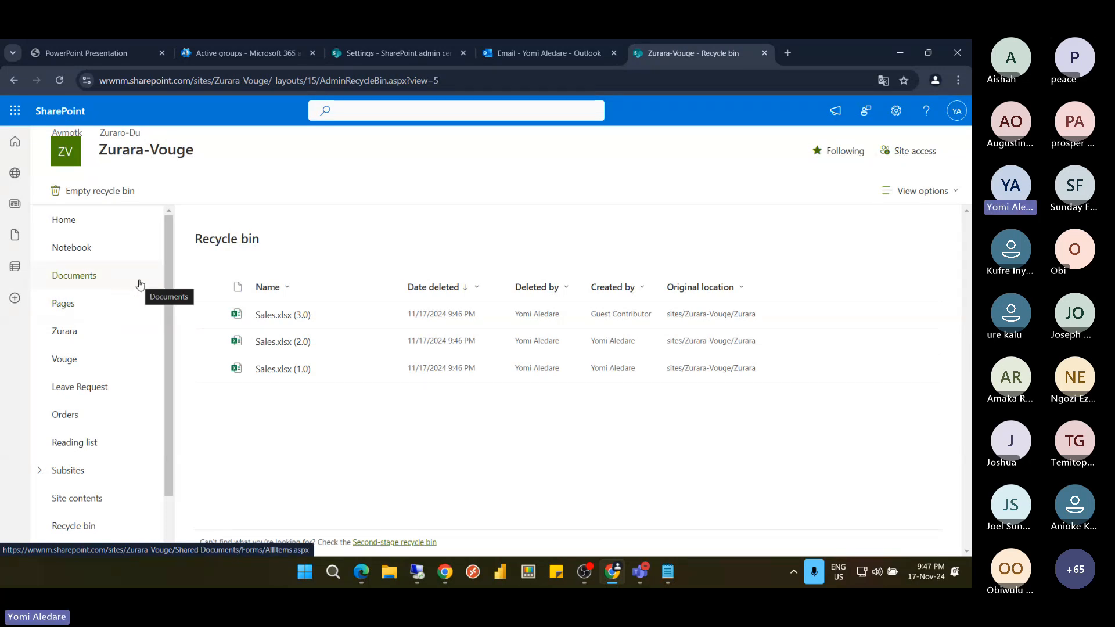
click(95, 304)
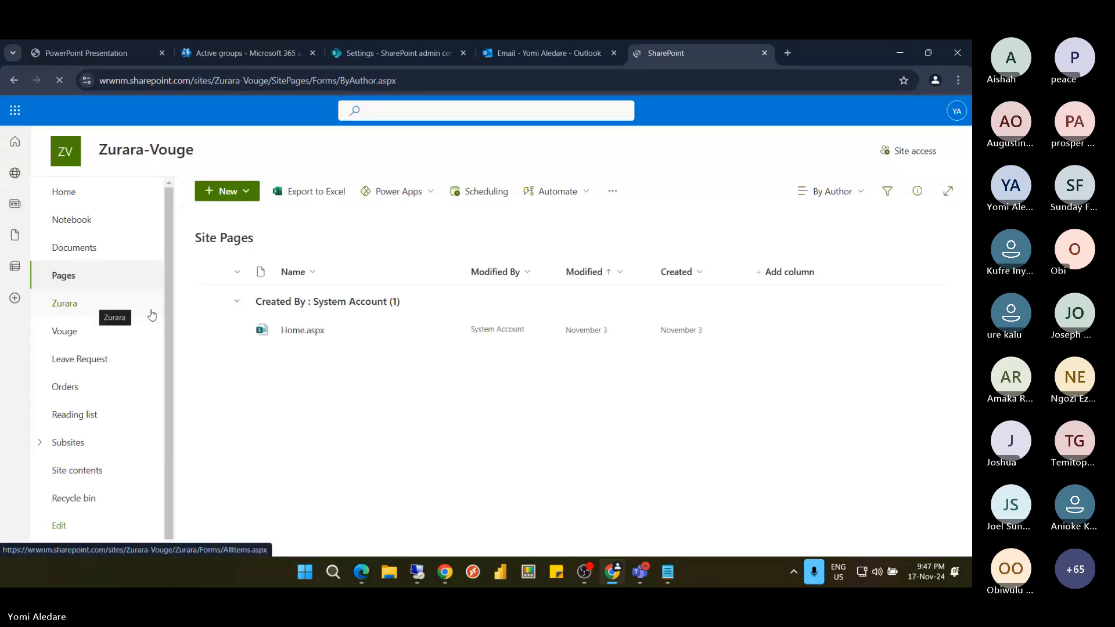
Select Home.aspx, then show the Subsites list with Aymotk and Zuraro-Du
click(211, 332)
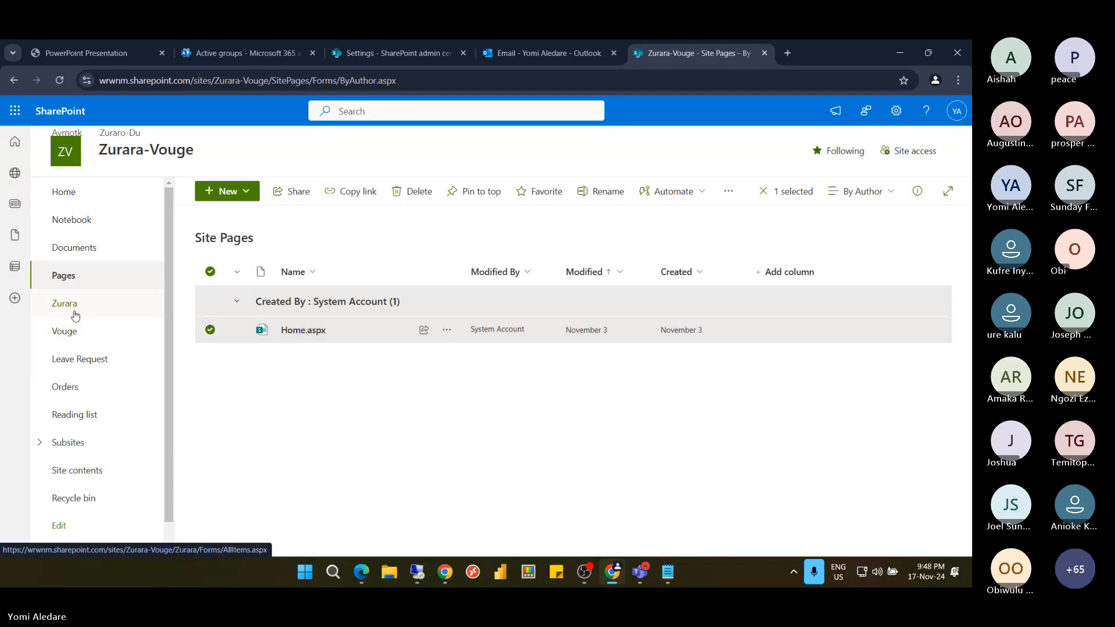
click(67, 445)
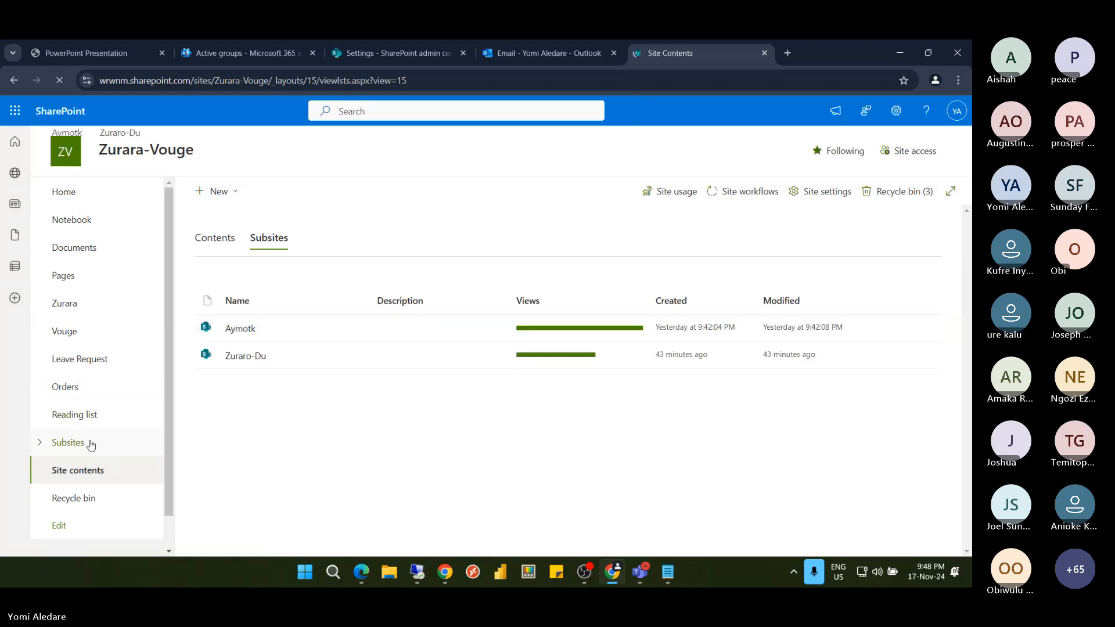
View the Aymotk subsite's Site Pages in a new tab, then open the Zurara-Vouge recycle bin
click(253, 355)
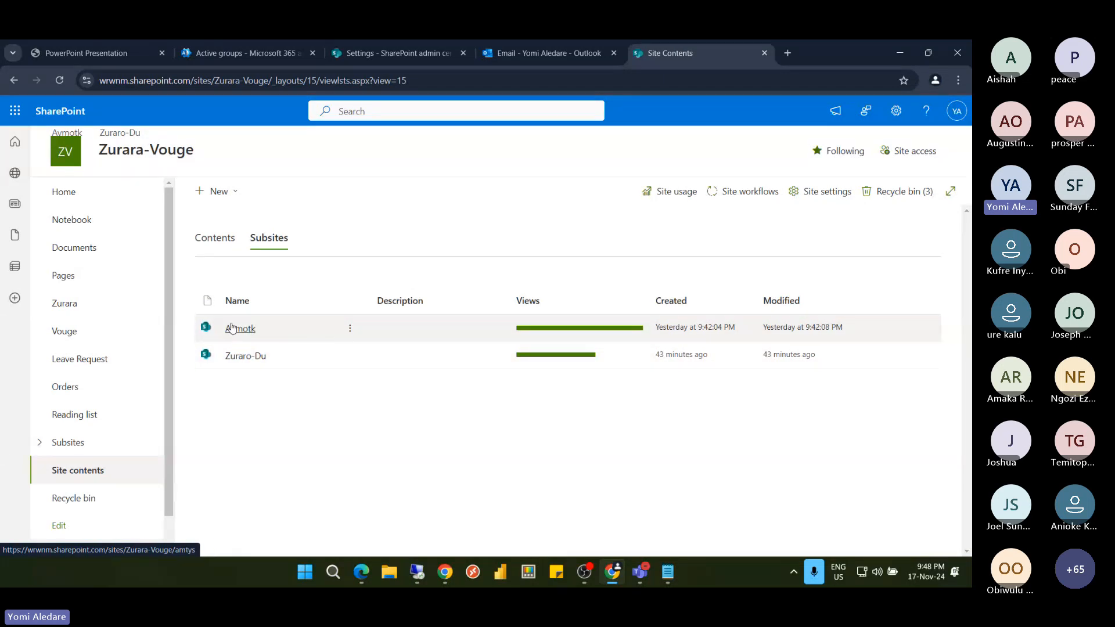
click(351, 331)
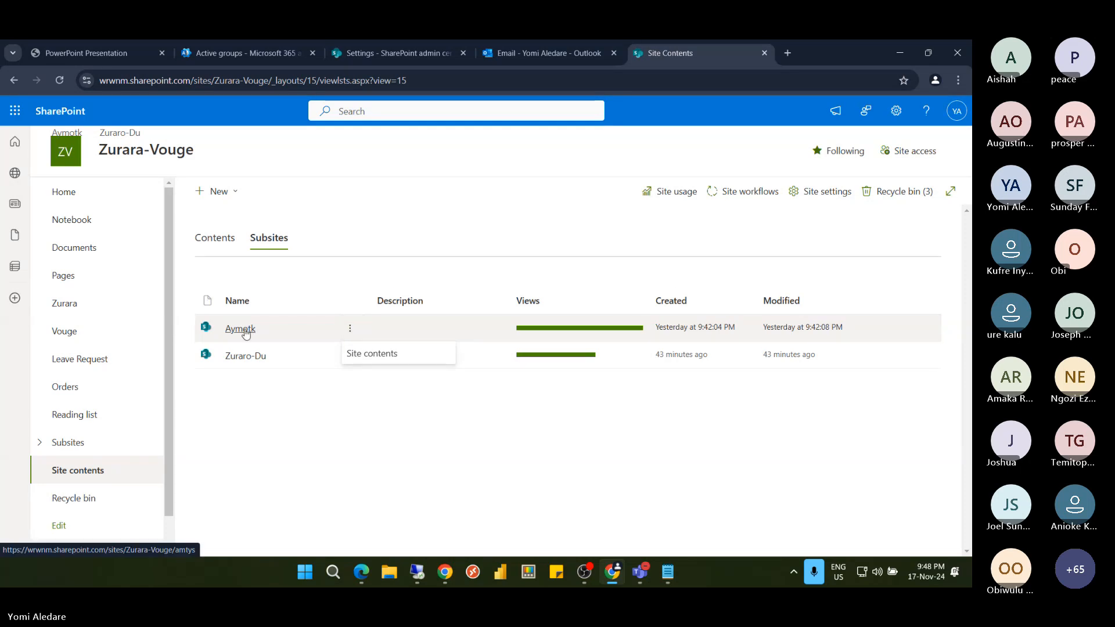
click(245, 331)
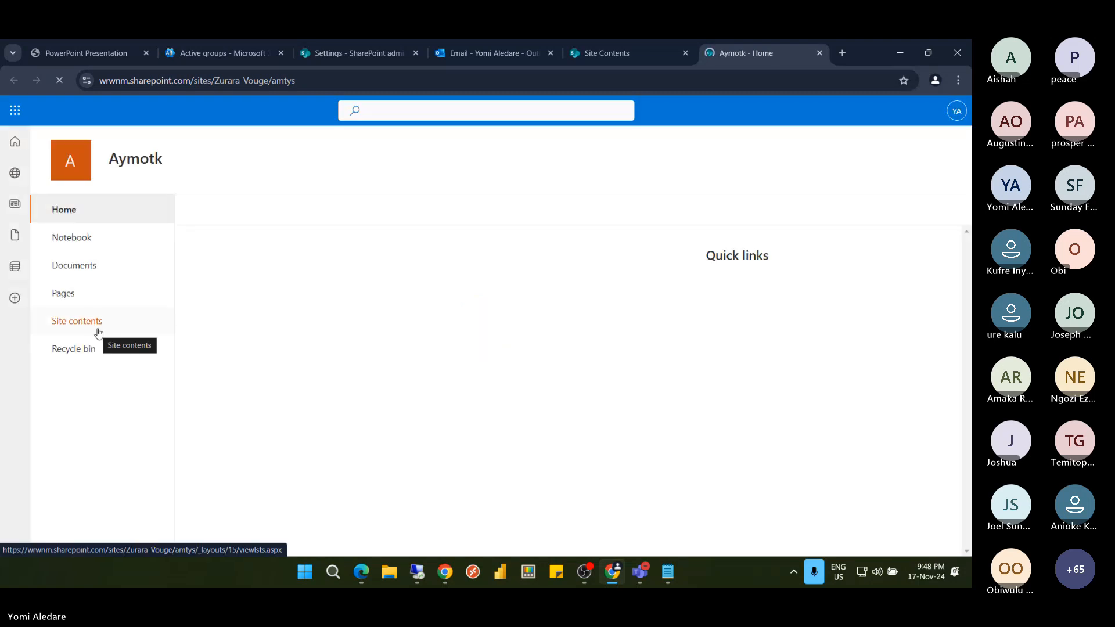
click(65, 297)
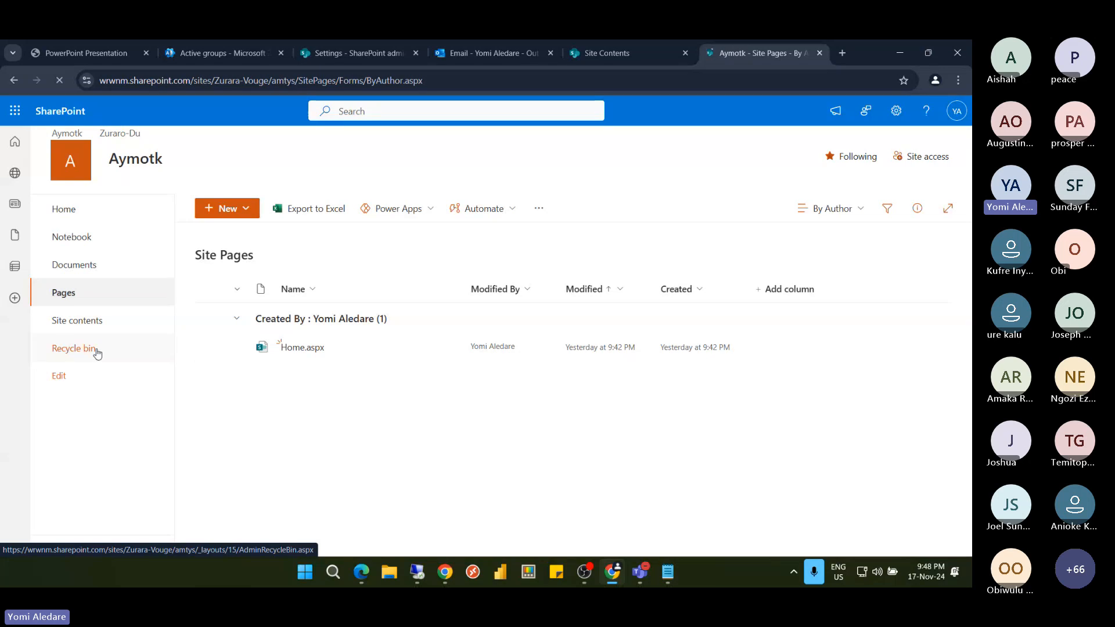
click(602, 52)
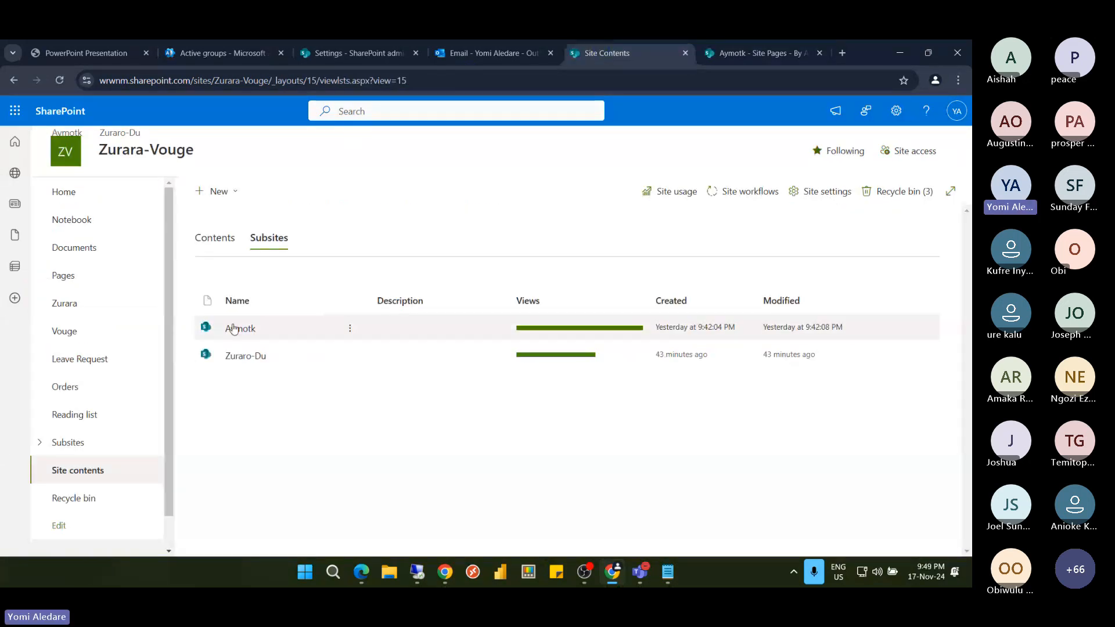
click(89, 498)
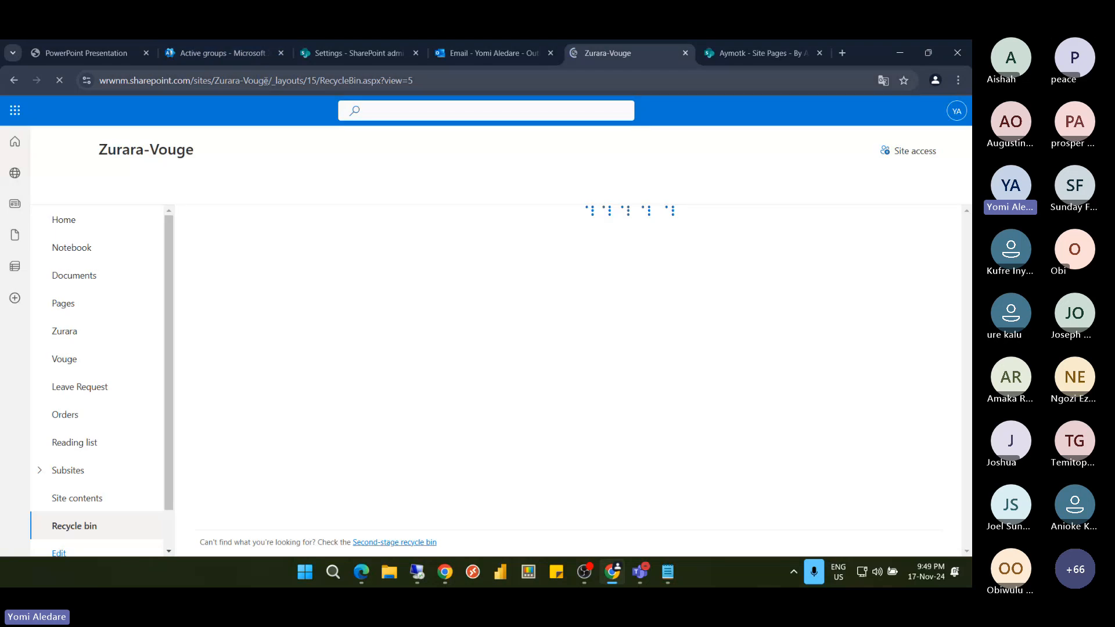
Open the Aymotk recycle bin tab, listing Sales.xlsx versions 1.0–3.0 from sites/Zurara-Vouge/Zurara
drag(270, 80, 211, 80)
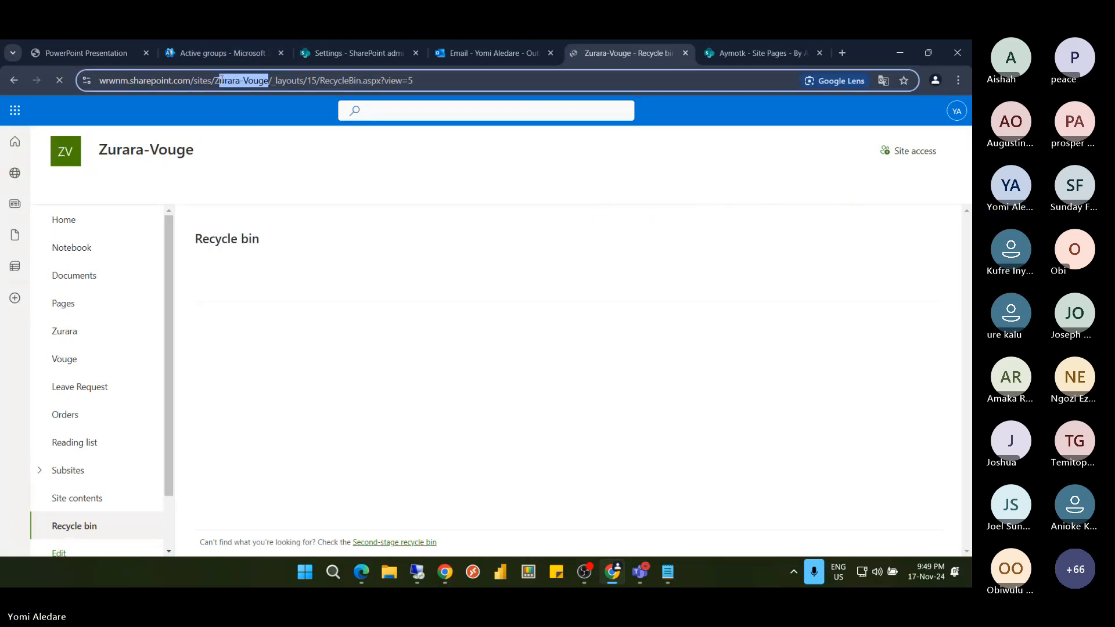
click(731, 54)
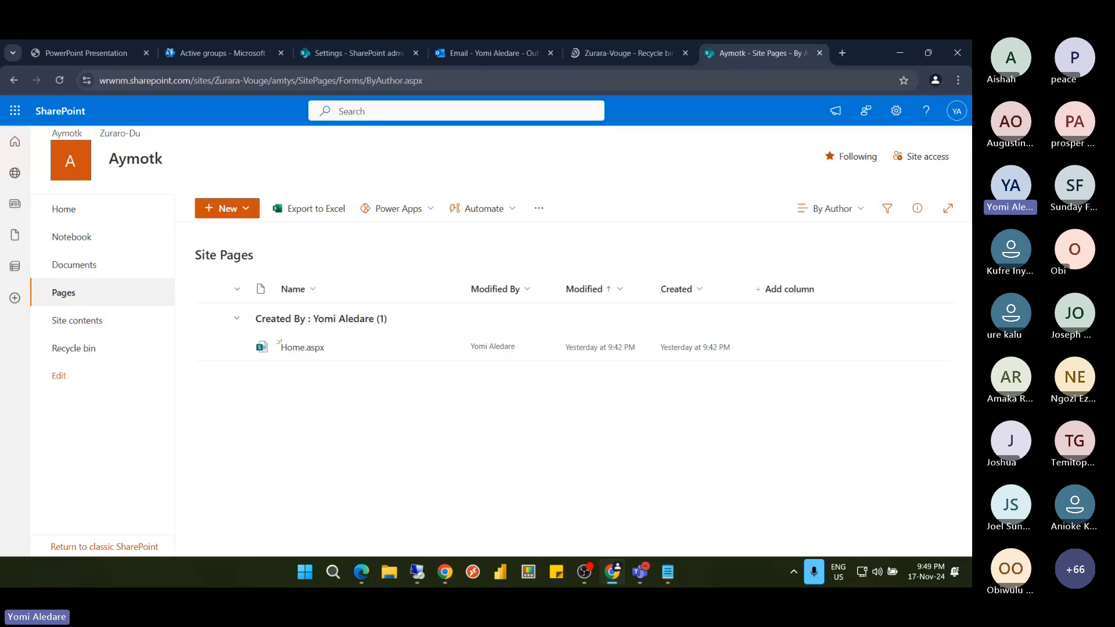
click(218, 81)
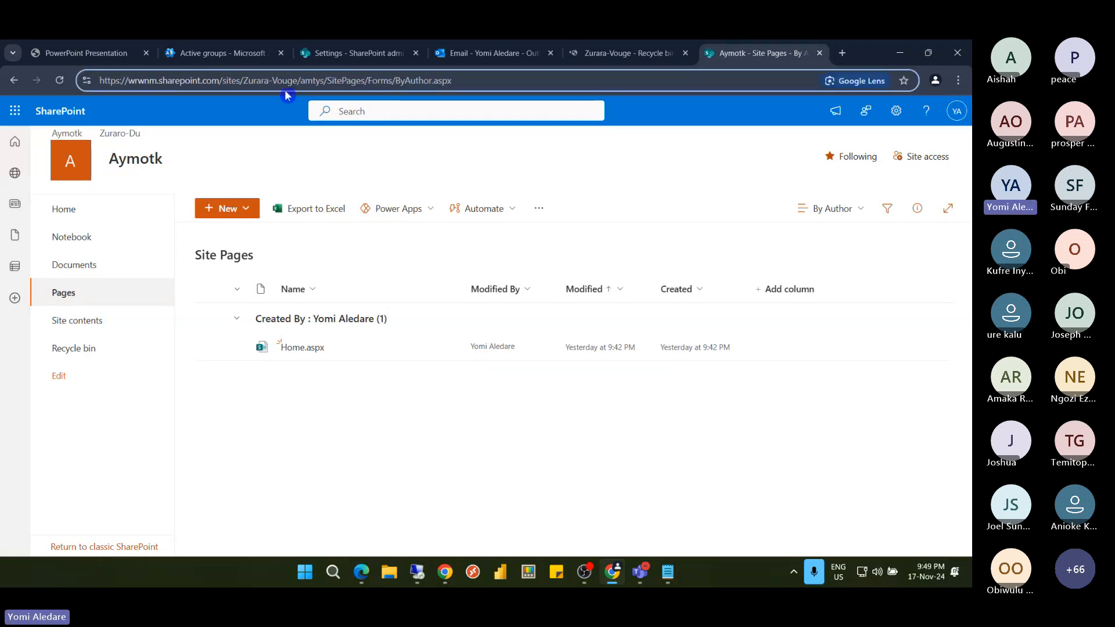
click(87, 349)
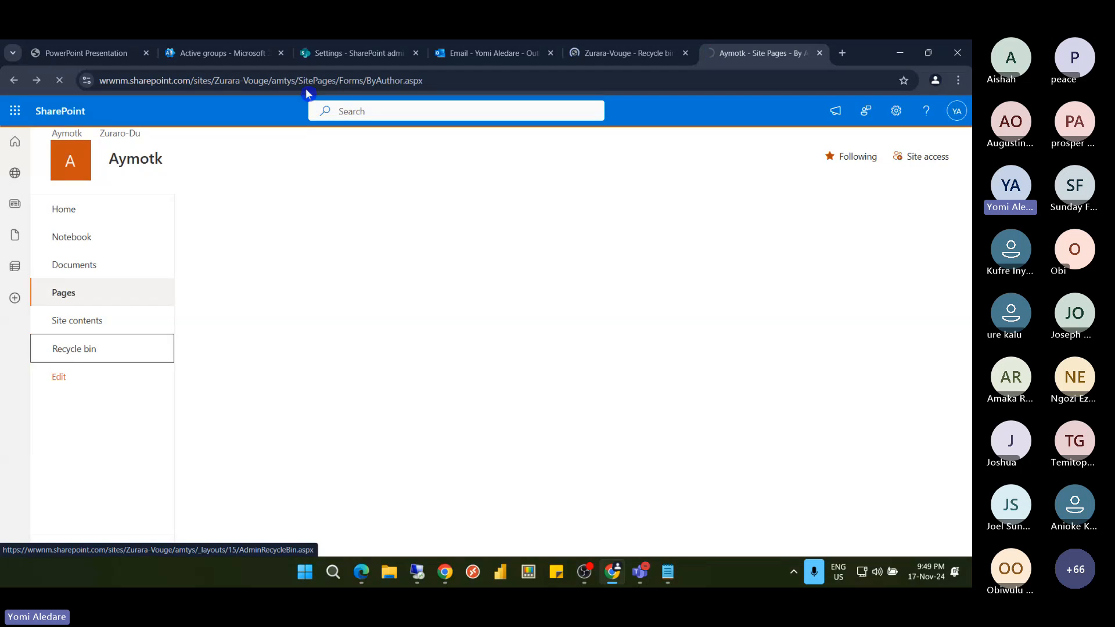
drag(470, 81, 235, 82)
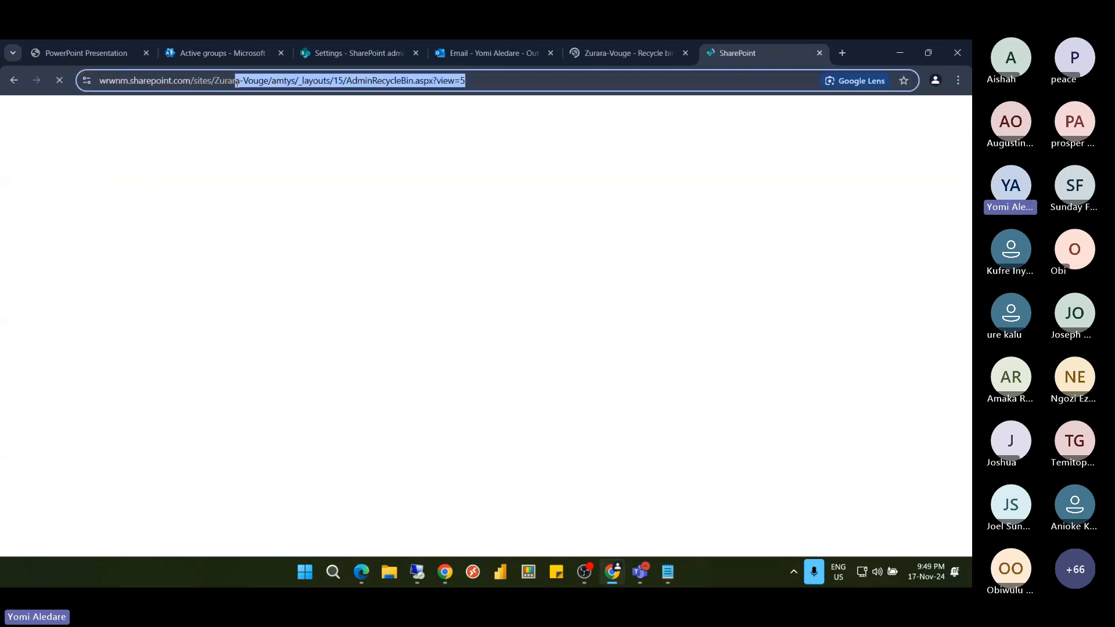
click(243, 82)
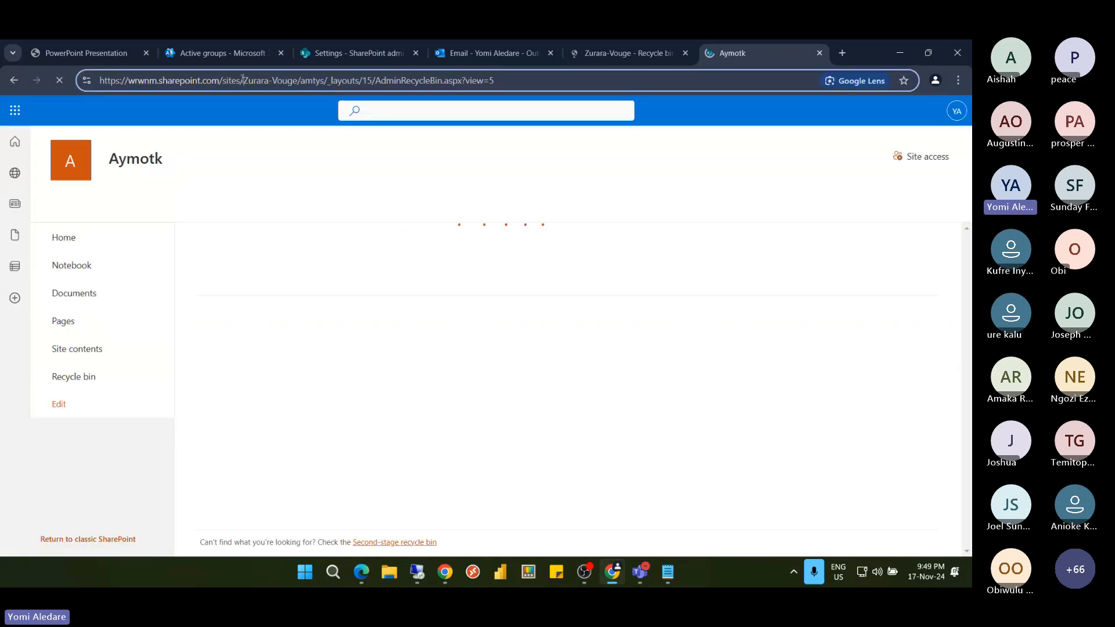
drag(242, 81, 324, 81)
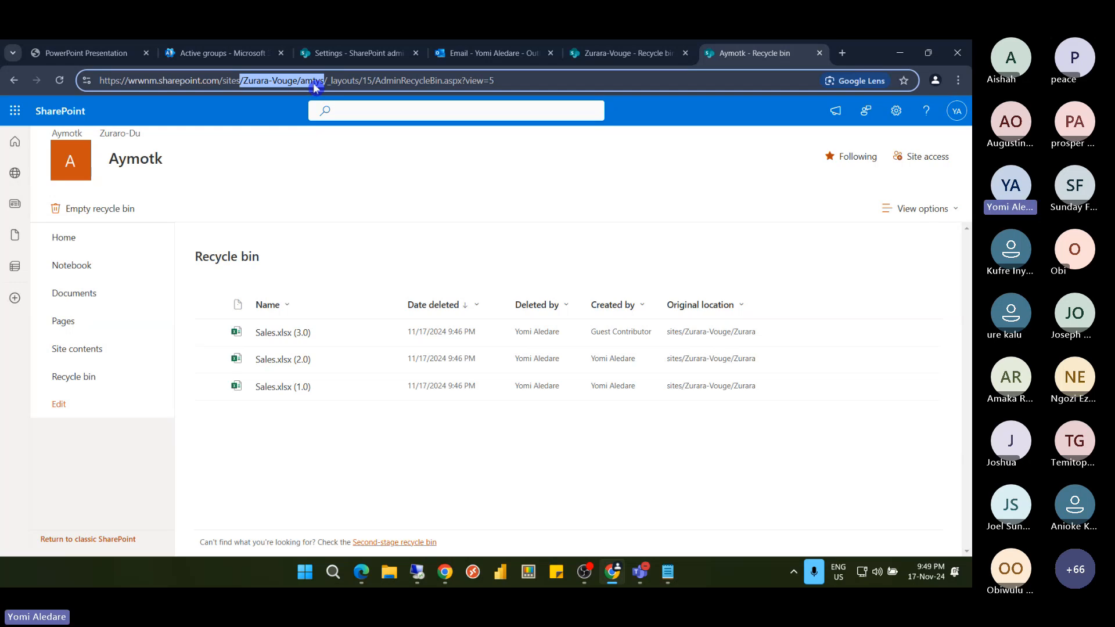
click(316, 87)
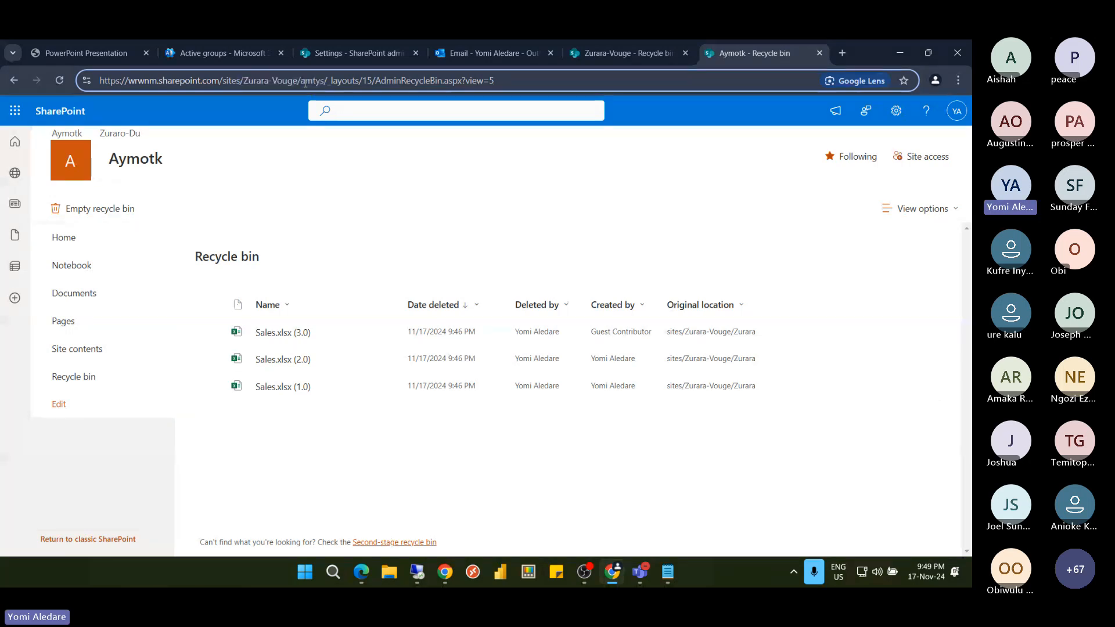
drag(297, 82, 324, 82)
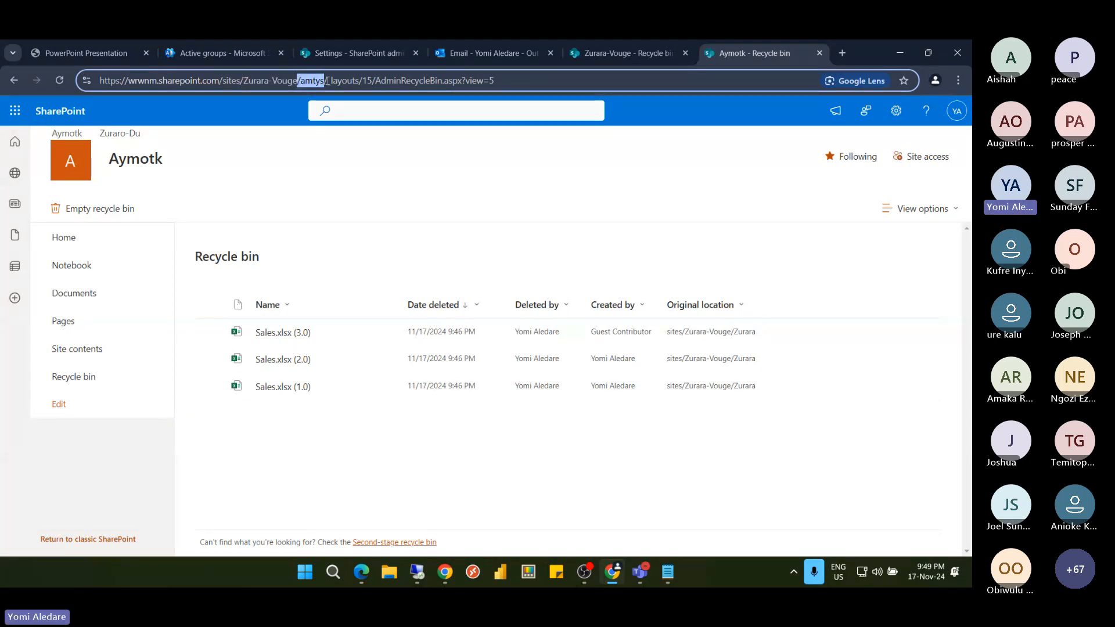
key(ctrl+shift+Tab)
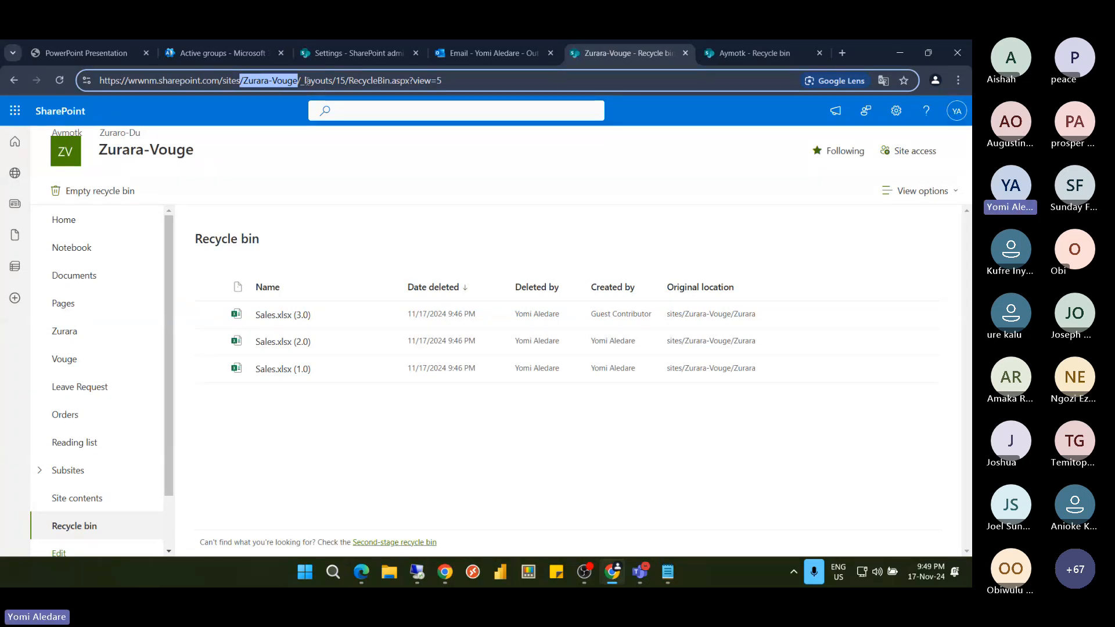
click(736, 58)
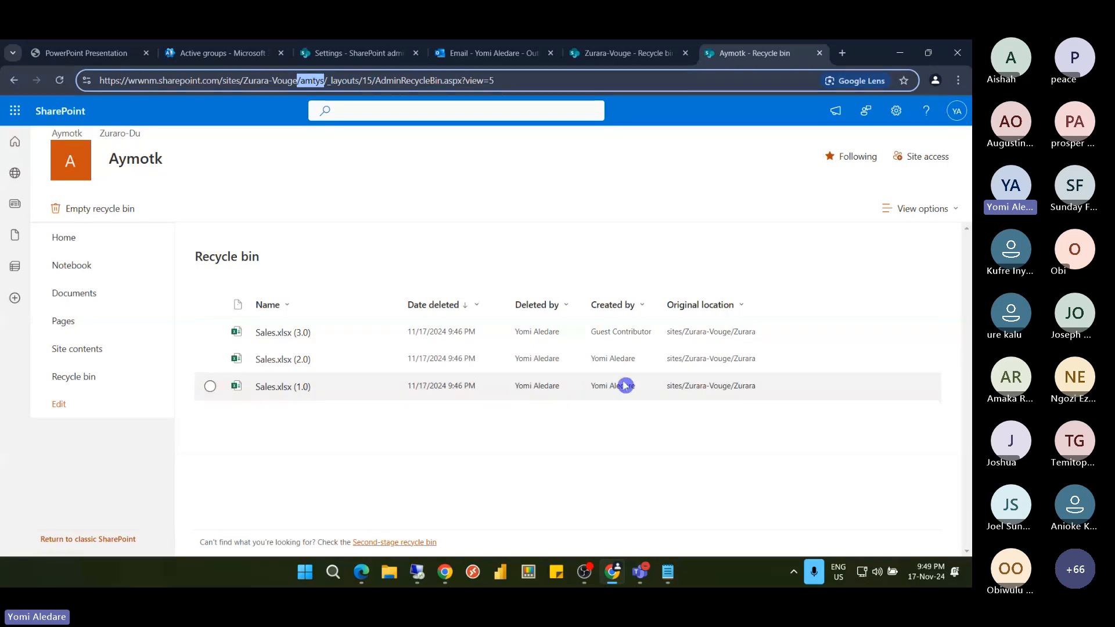
Select Sales.xlsx versions 3.0, 2.0 and 1.0, then view the Aymotk second-stage recycle bin
click(212, 335)
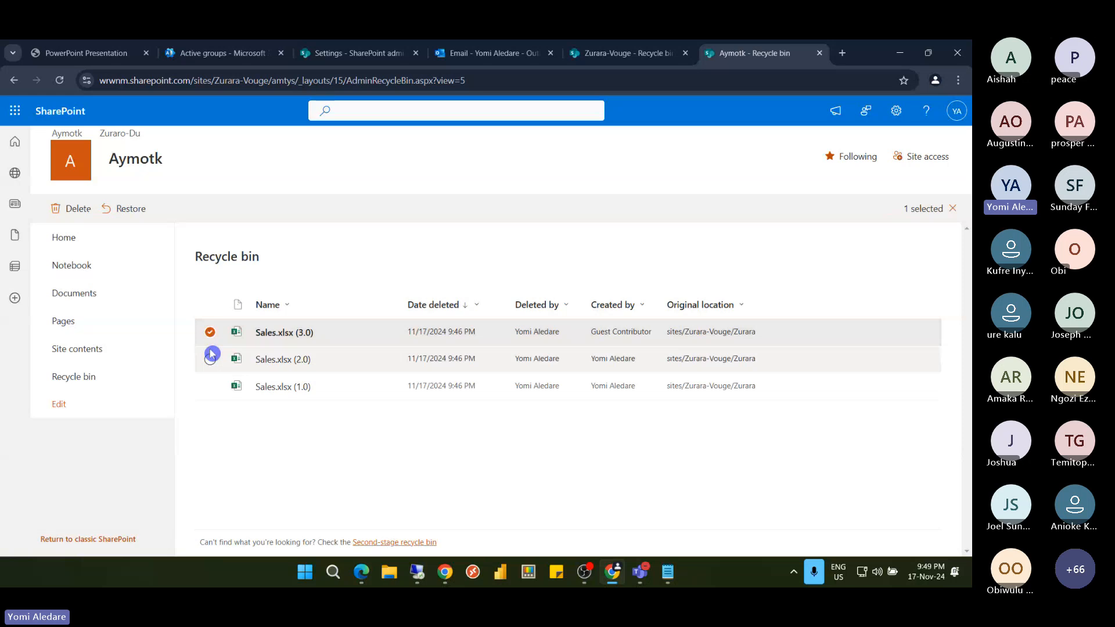
click(211, 360)
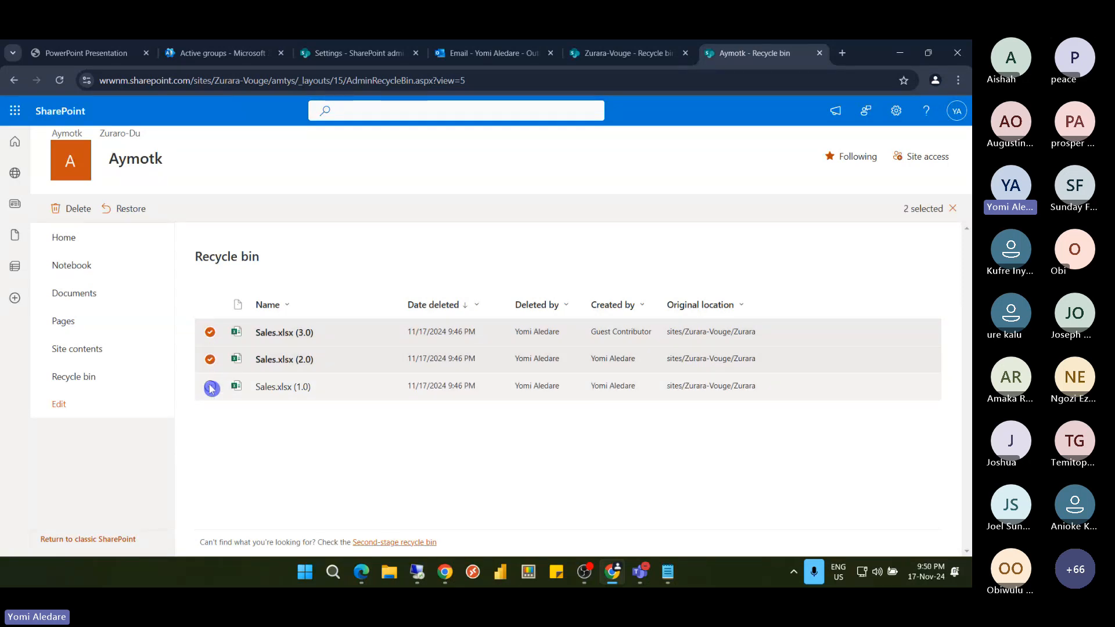
click(211, 388)
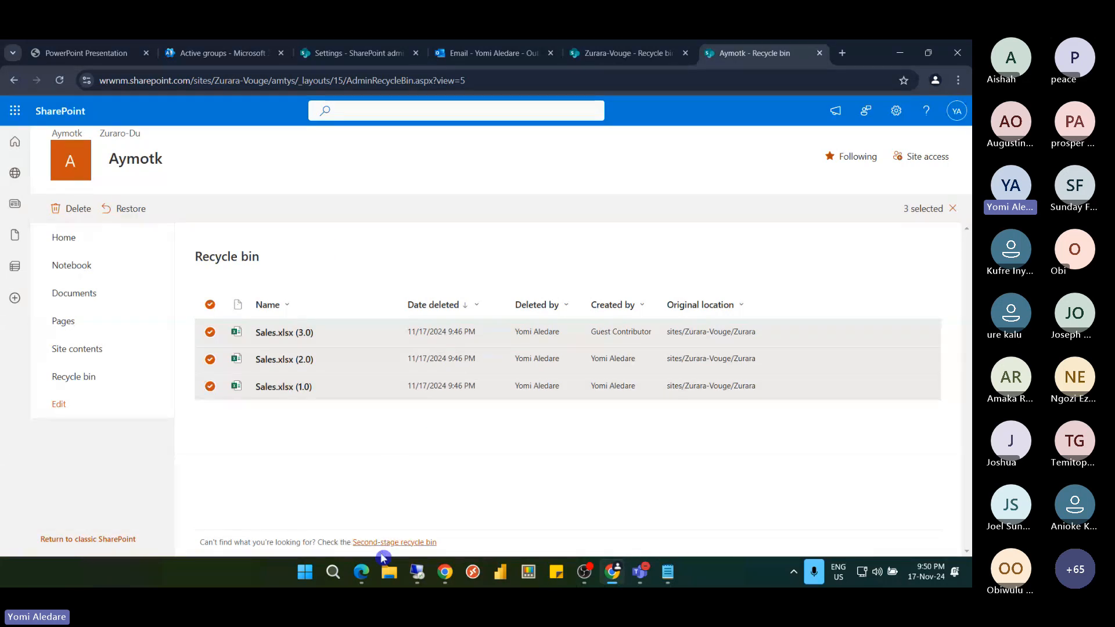
click(398, 546)
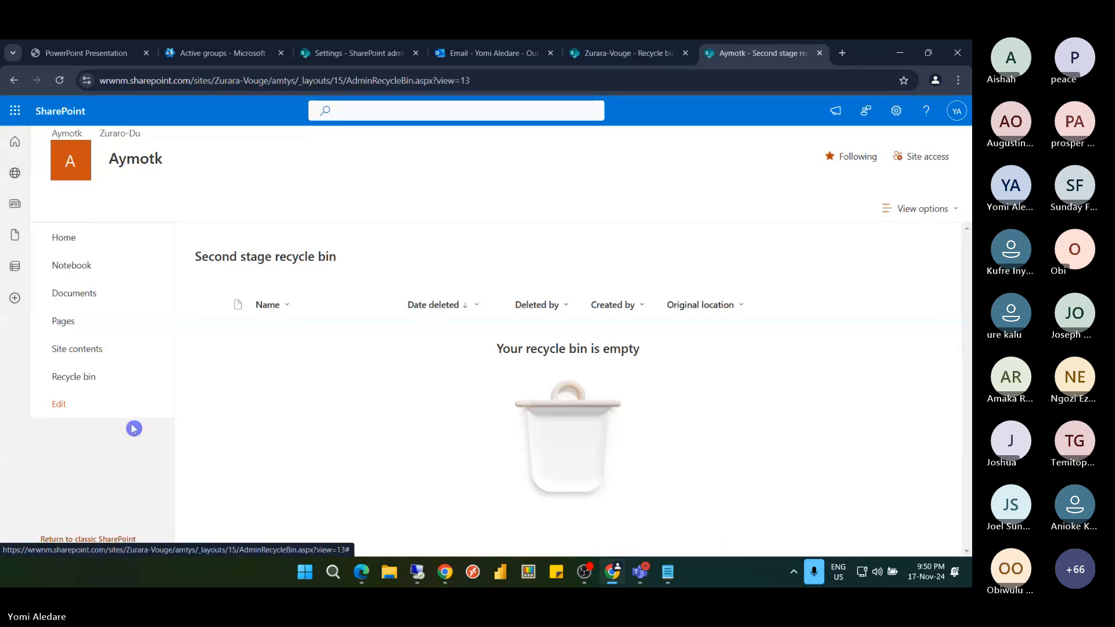
Back in the site recycle bin, delete Sales.xlsx (3.0) and check it in the second-stage bin
click(99, 381)
click(100, 381)
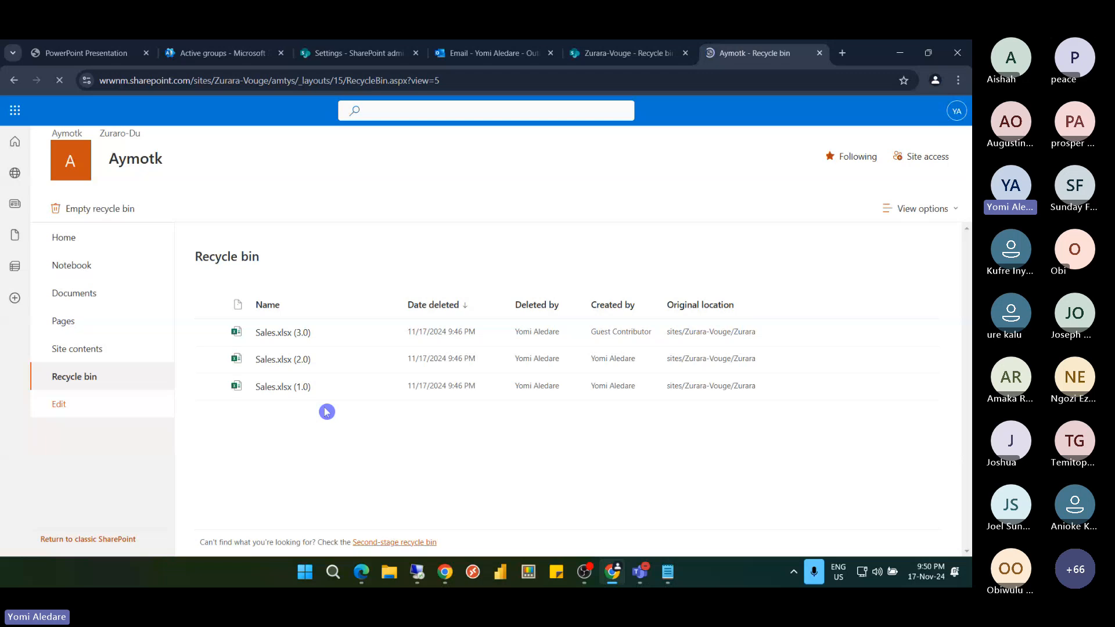
click(211, 333)
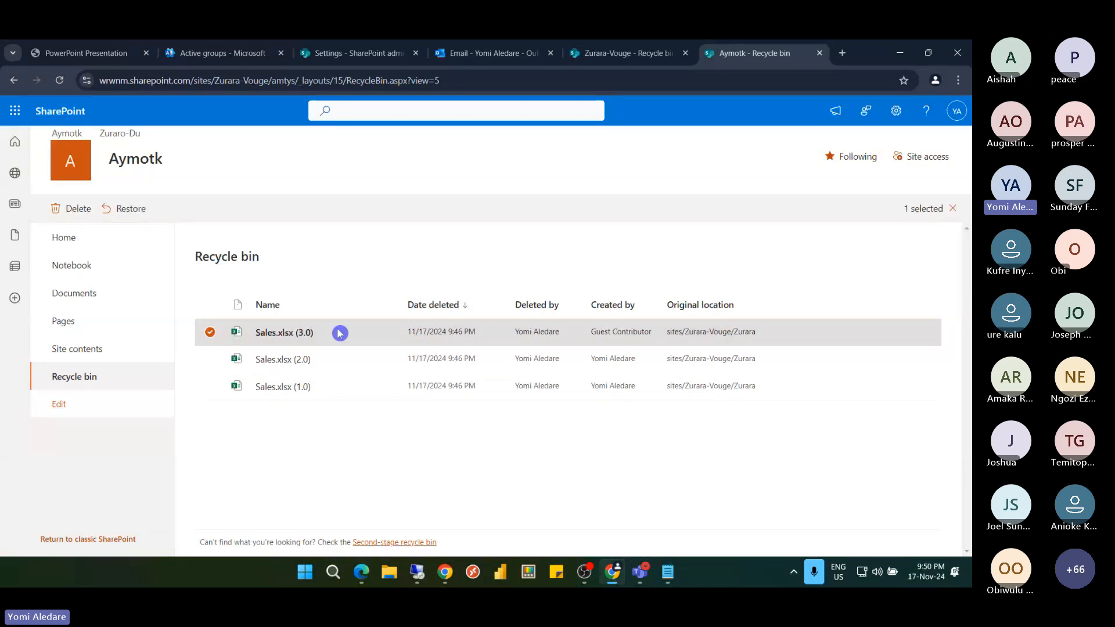
click(78, 209)
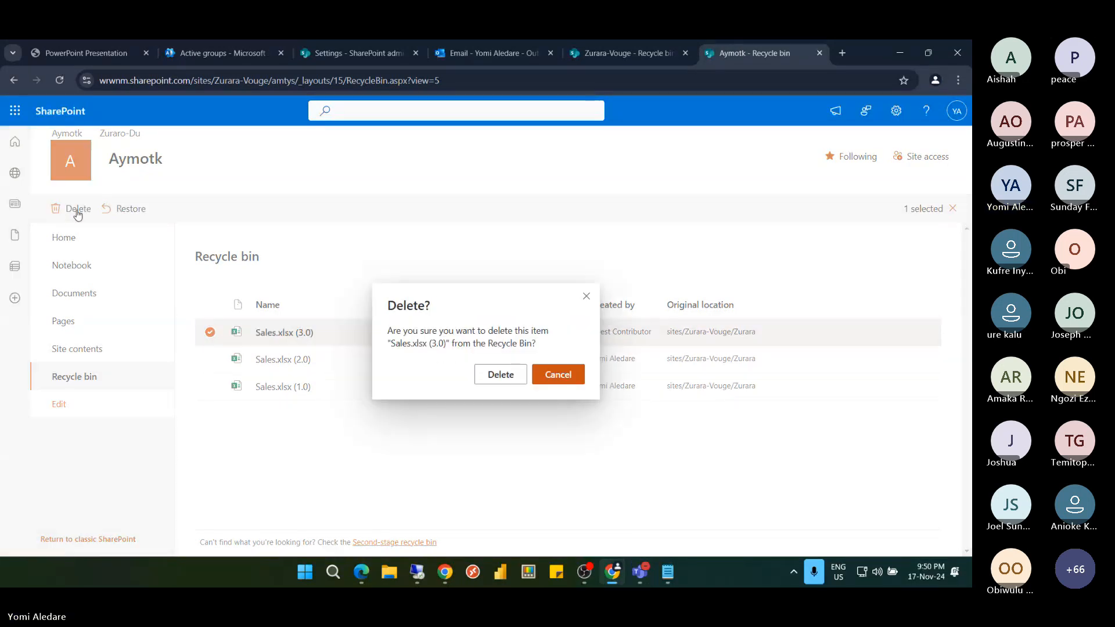
click(498, 374)
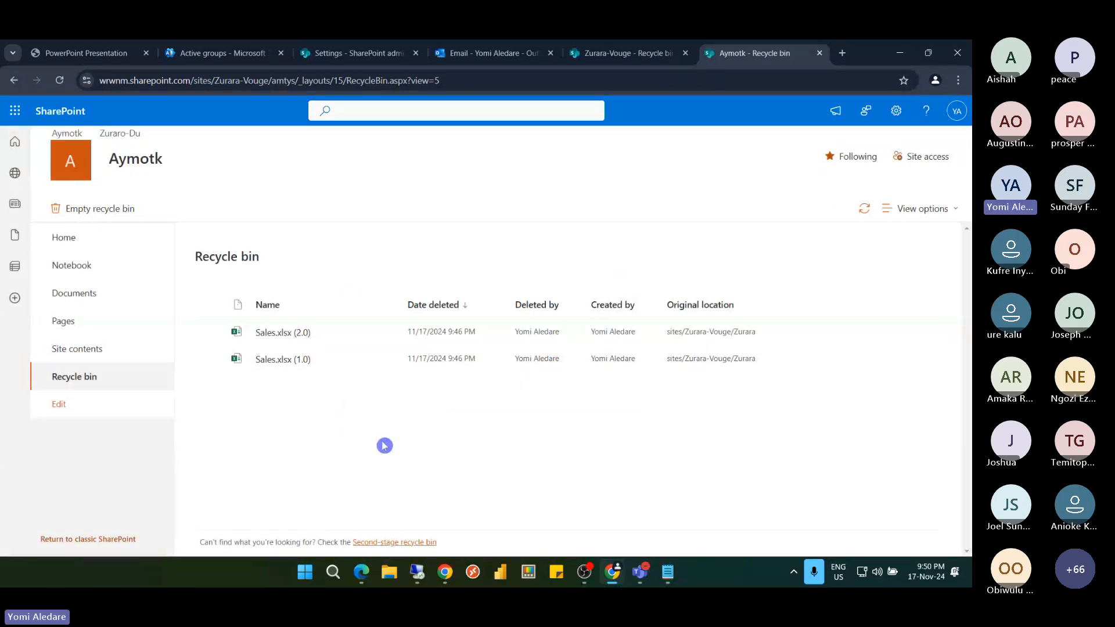
click(389, 543)
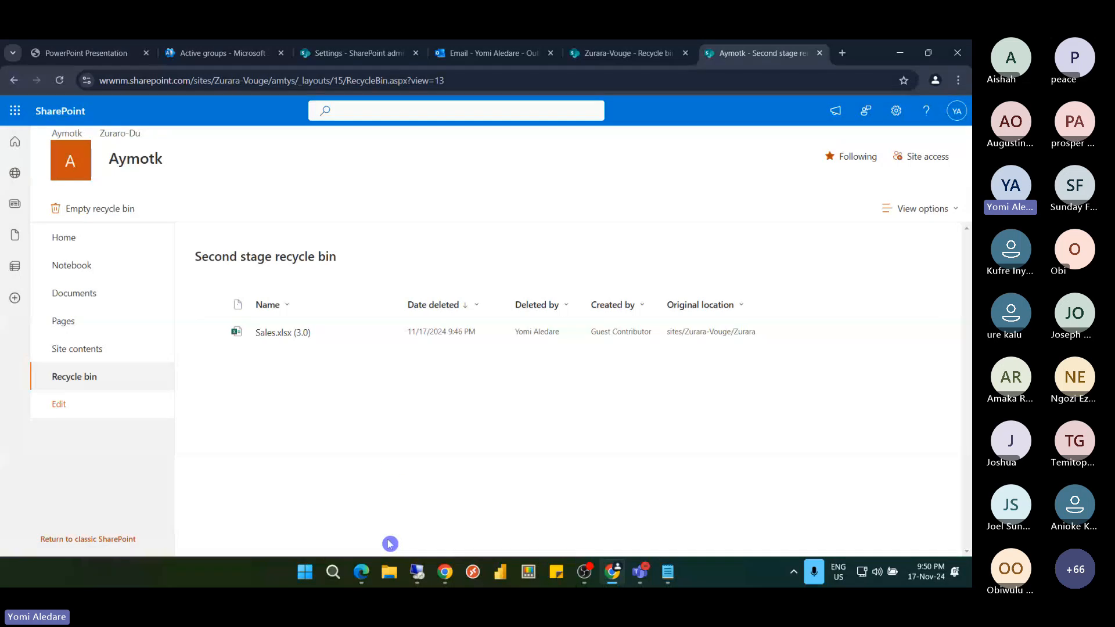
Permanently delete Sales.xlsx (3.0) from the second stage, then return to the first-stage recycle bin
click(211, 333)
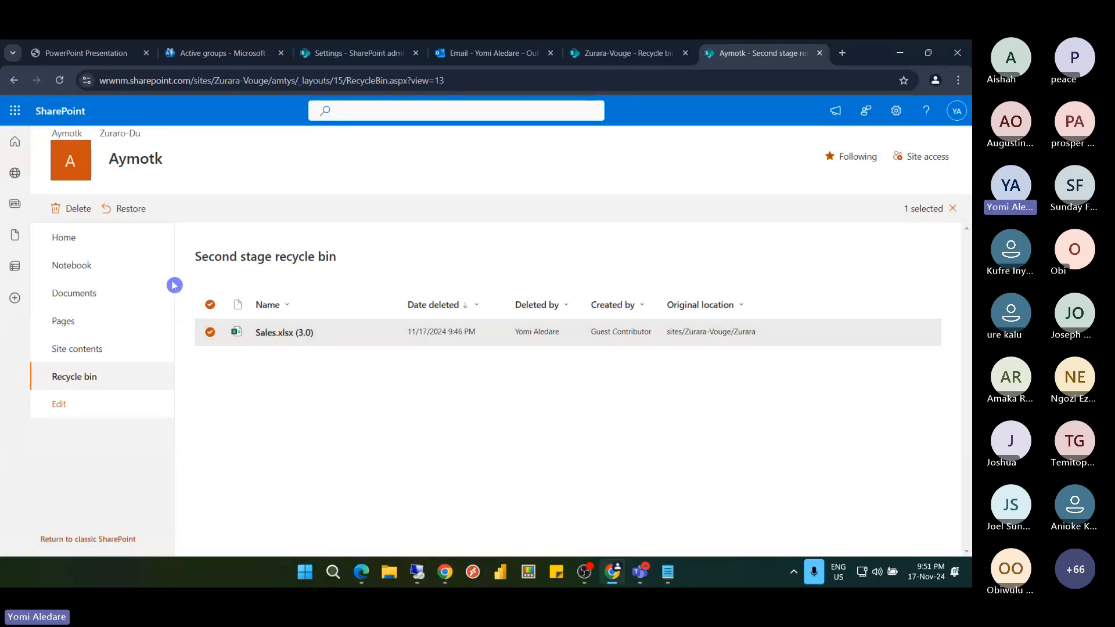
click(76, 217)
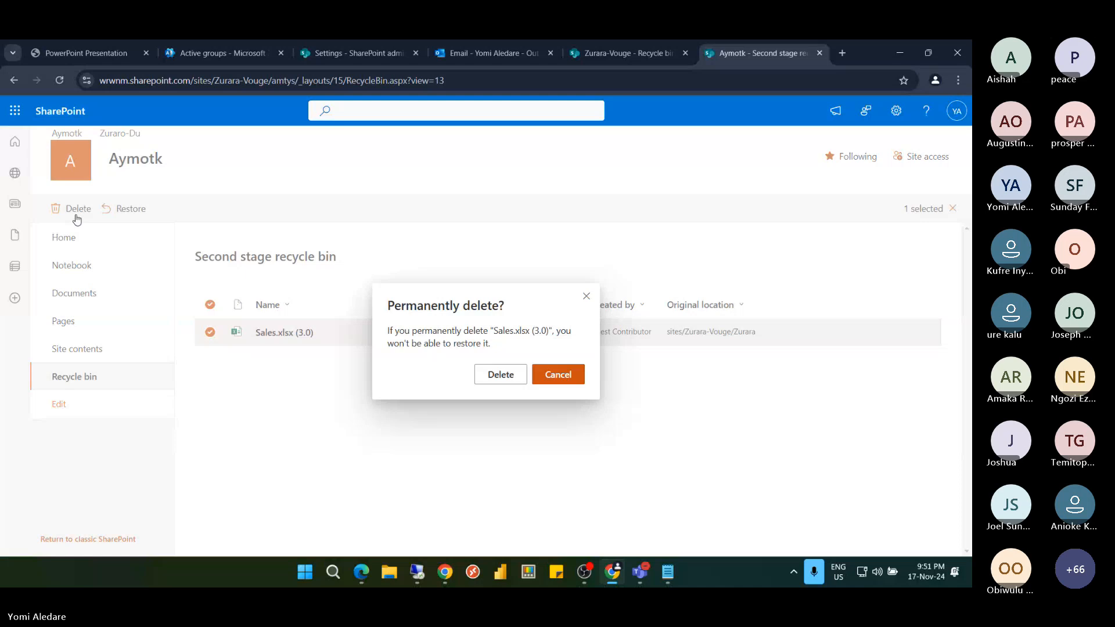
click(482, 379)
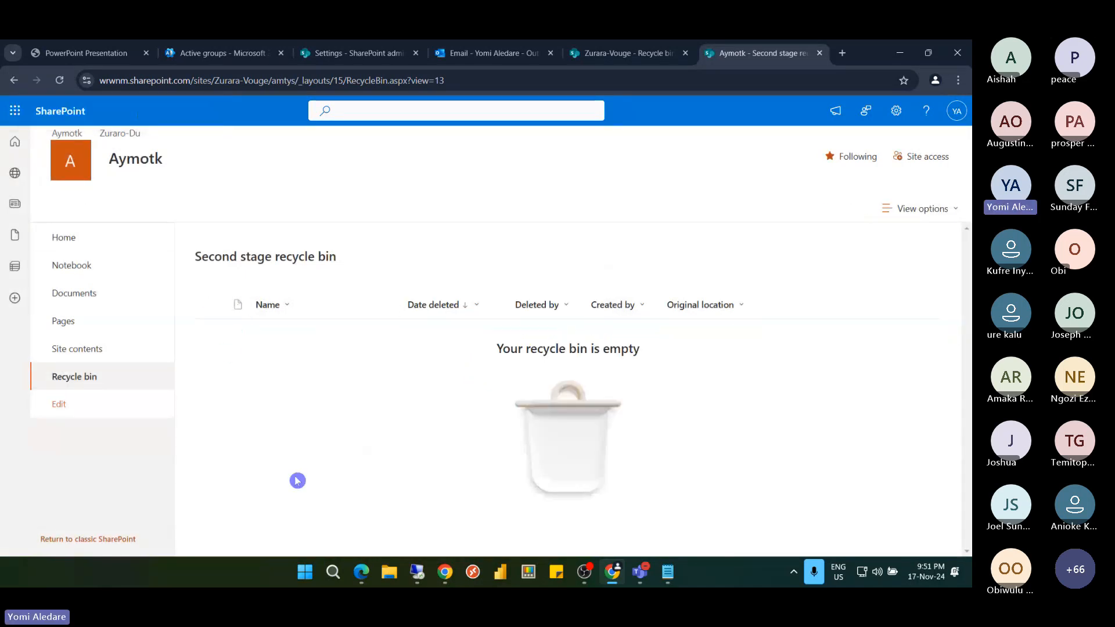
click(14, 80)
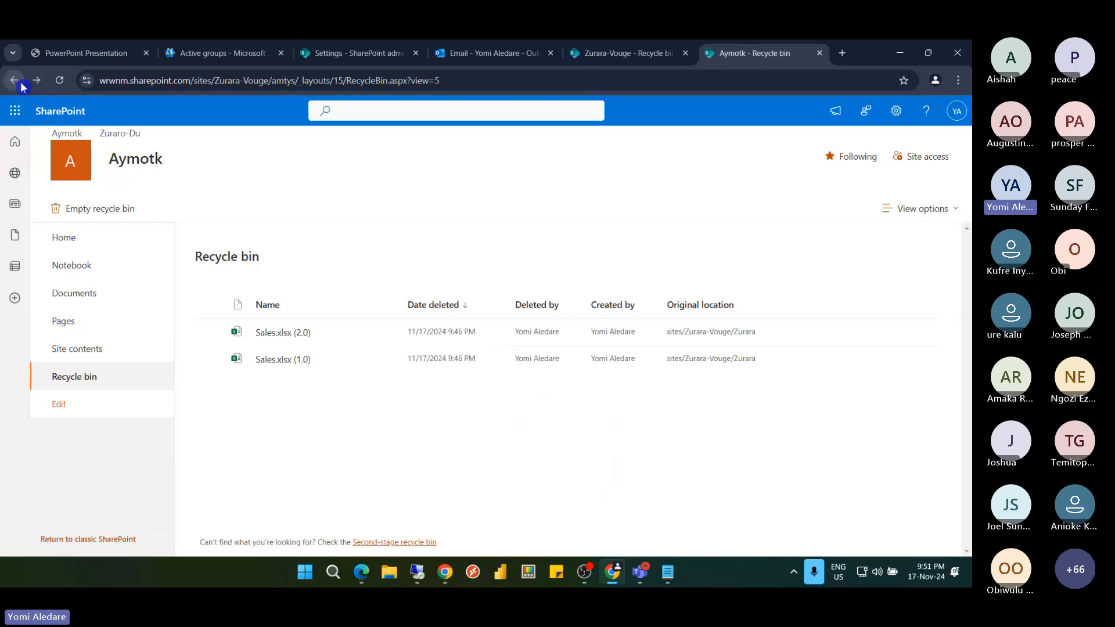
Delete Sales.xlsx (2.0) from the recycle bin and check the second-stage bin
click(210, 333)
click(74, 211)
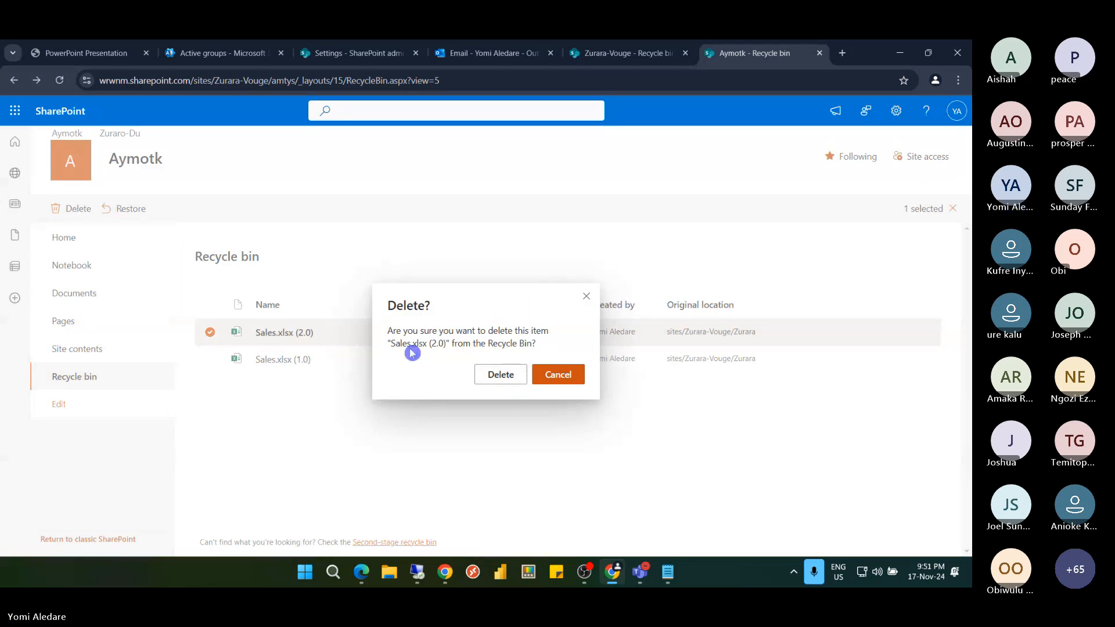
click(500, 374)
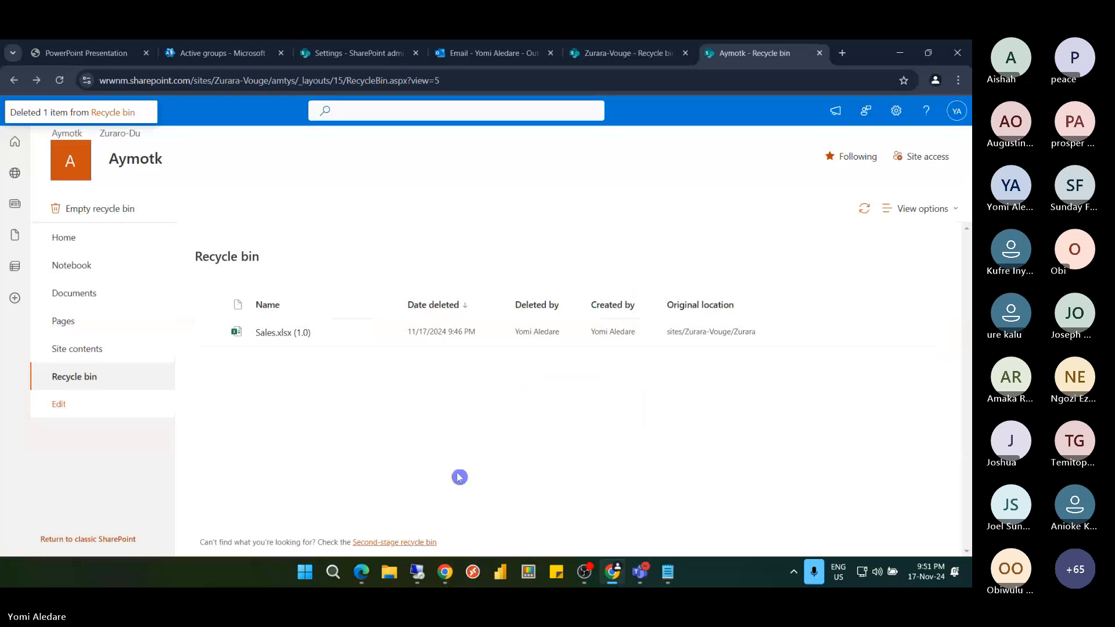
click(414, 542)
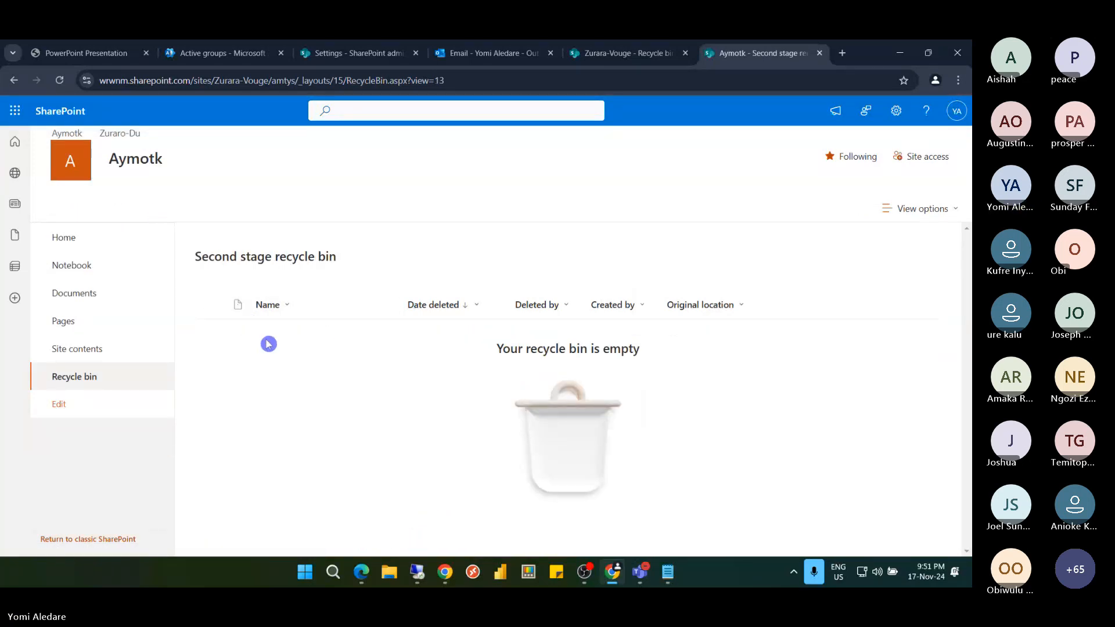
Refresh the list, back out of deleting Sales.xlsx (1.0), and view the second-stage bin
click(60, 81)
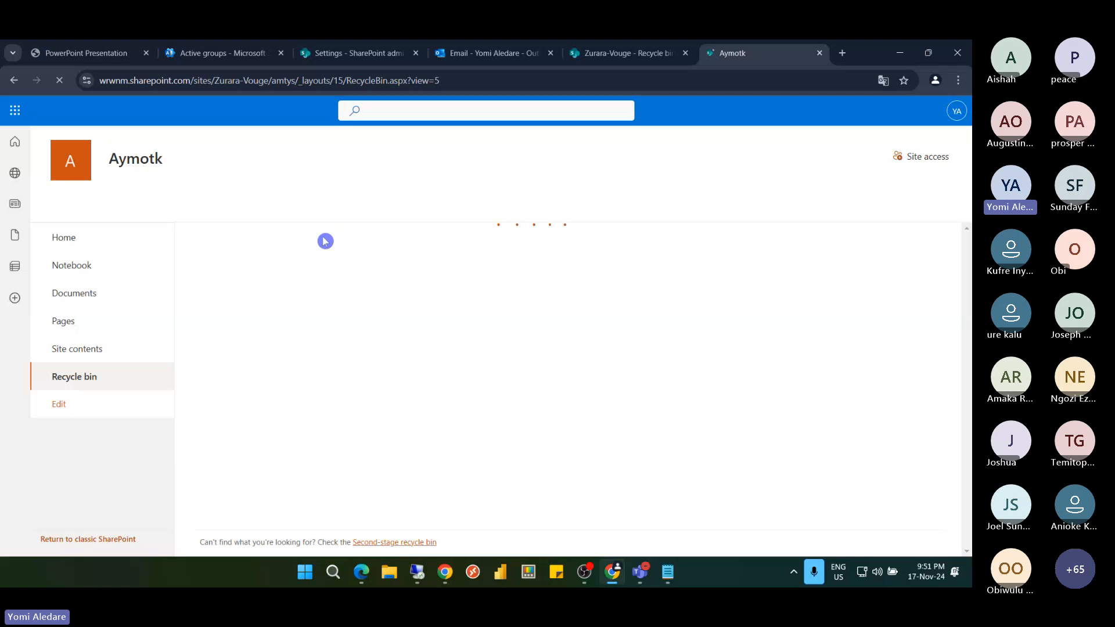
click(212, 332)
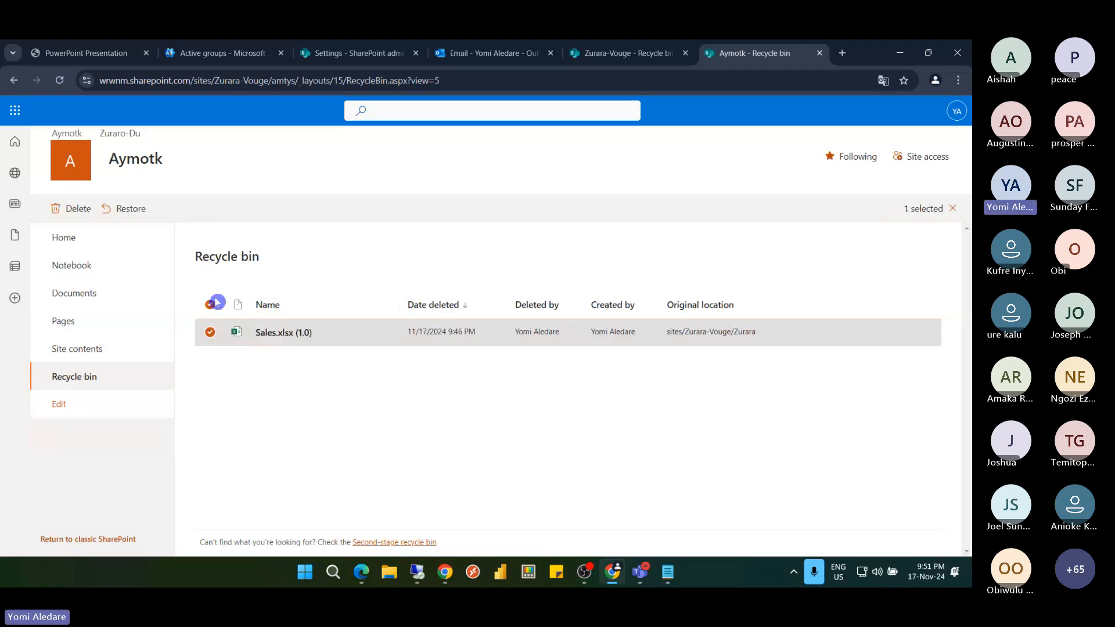
click(78, 209)
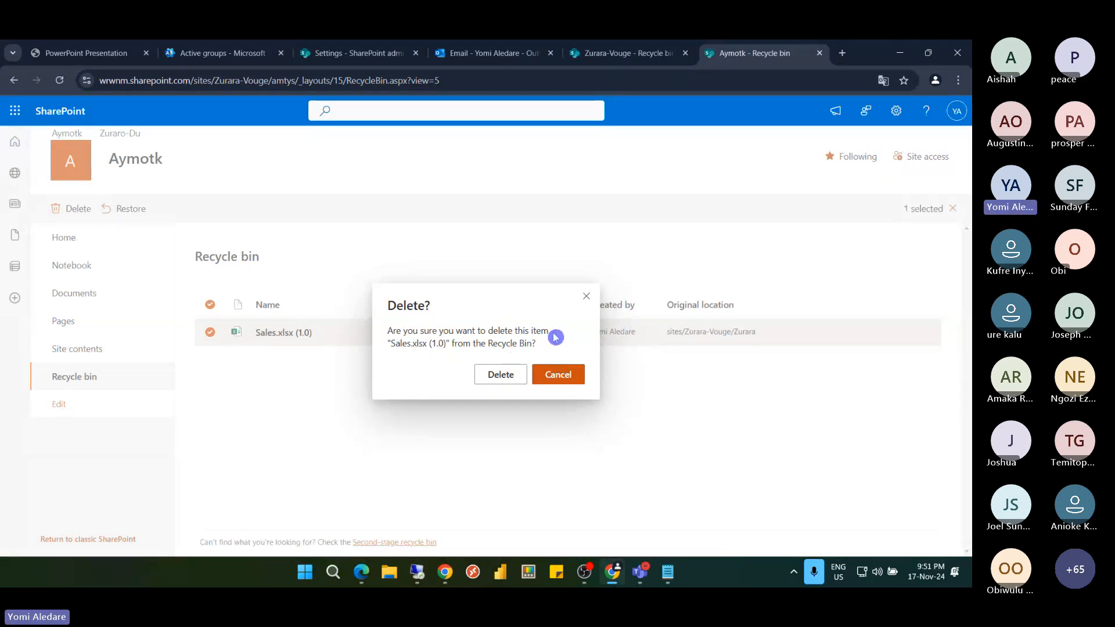
click(556, 376)
click(383, 543)
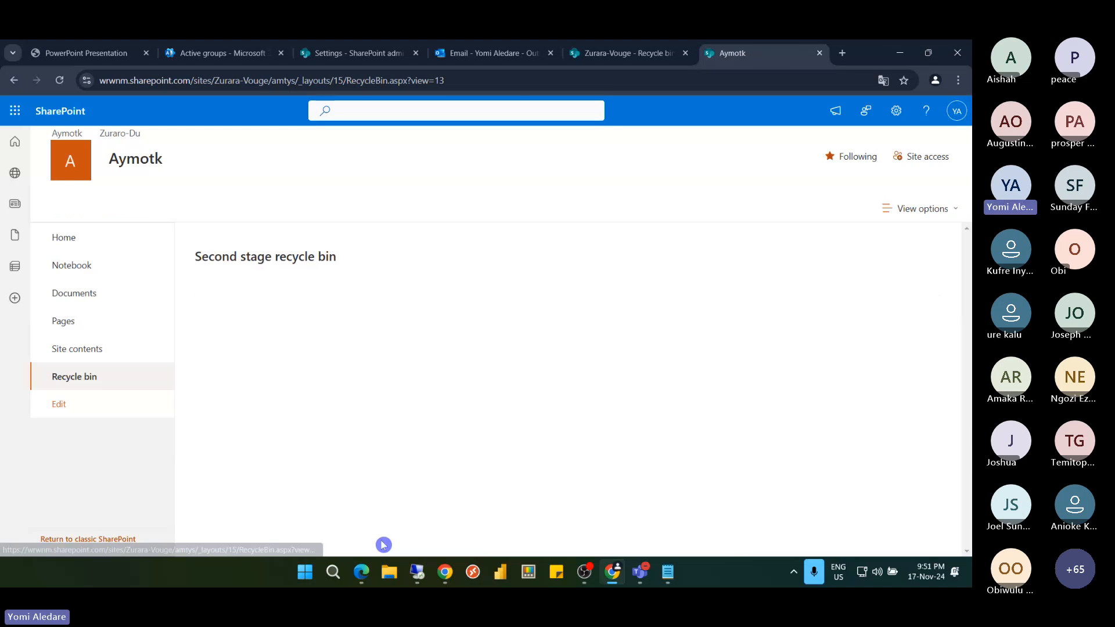
Cancel the permanent deletion of Sales.xlsx (2.0), restore it, and return to the first-stage bin
click(210, 332)
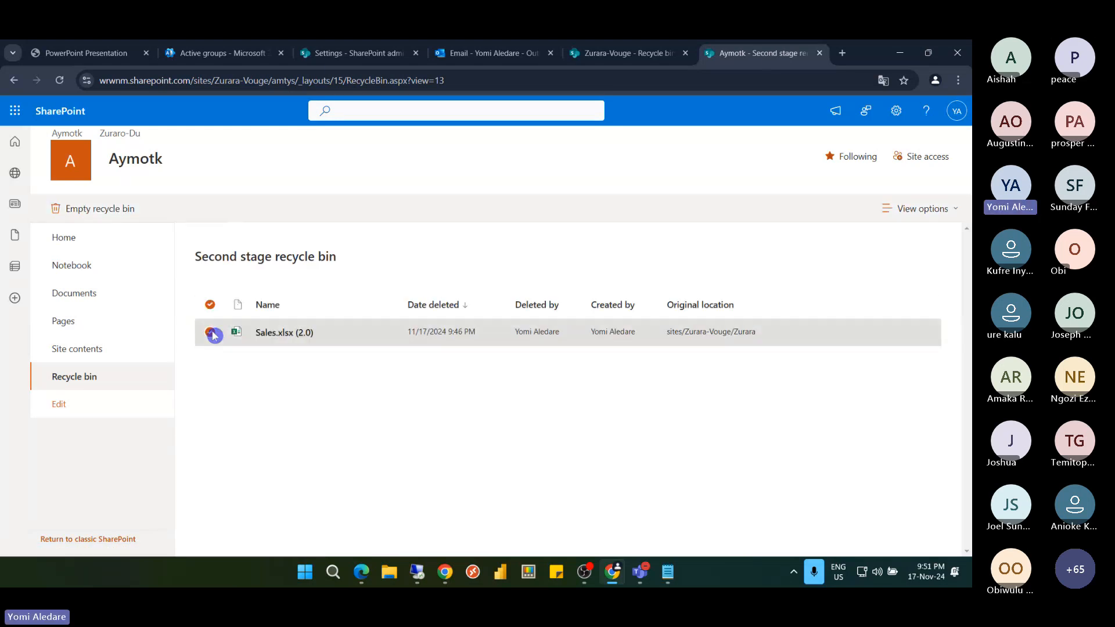
click(70, 209)
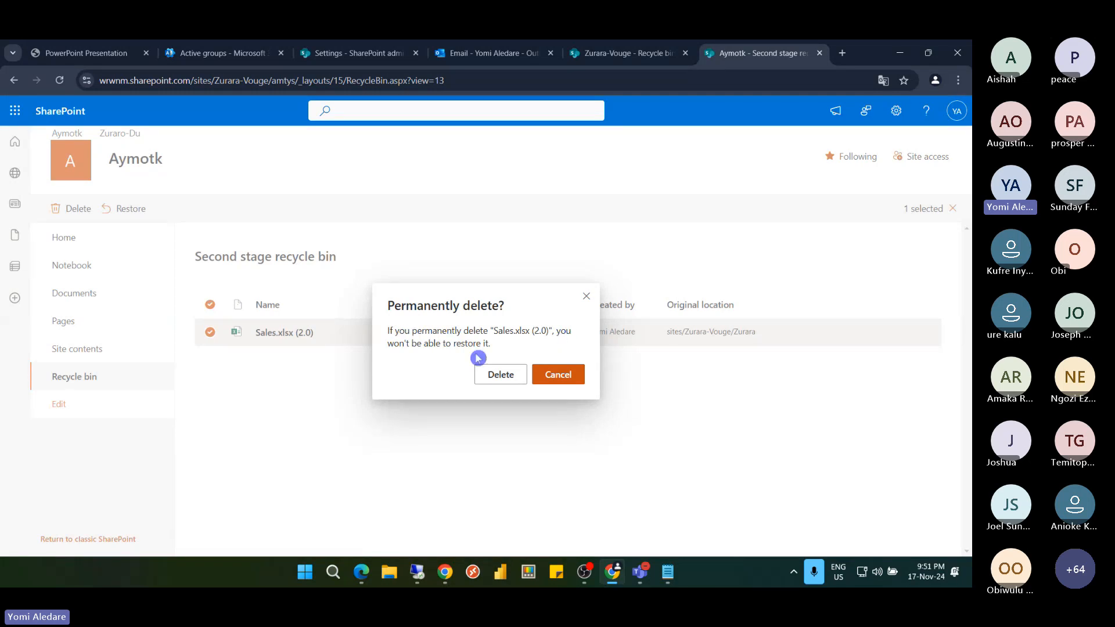
click(550, 374)
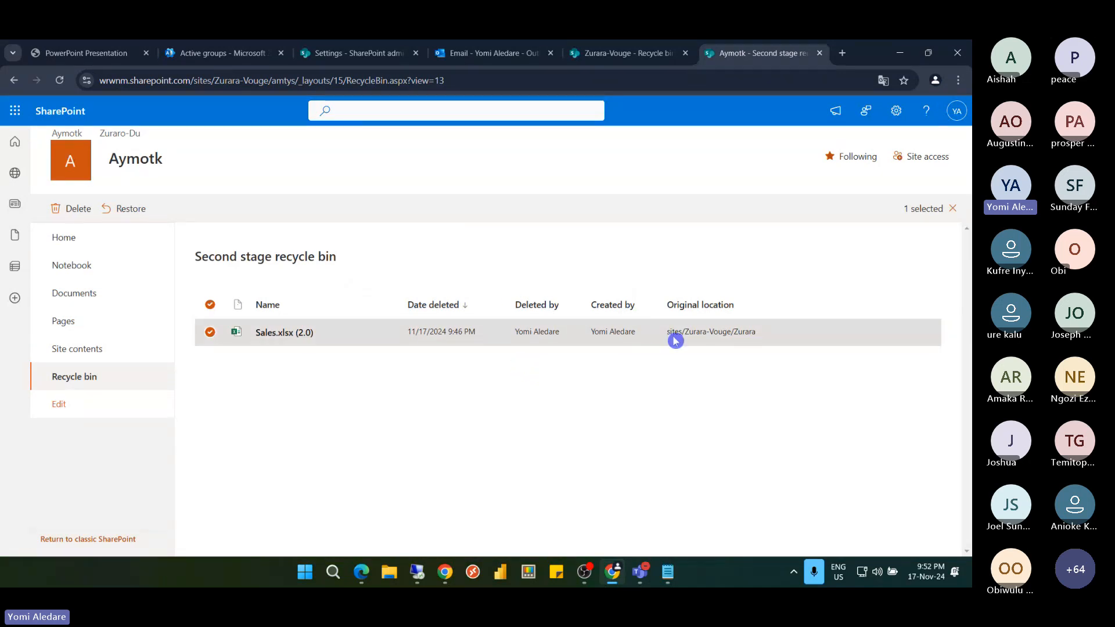
click(114, 217)
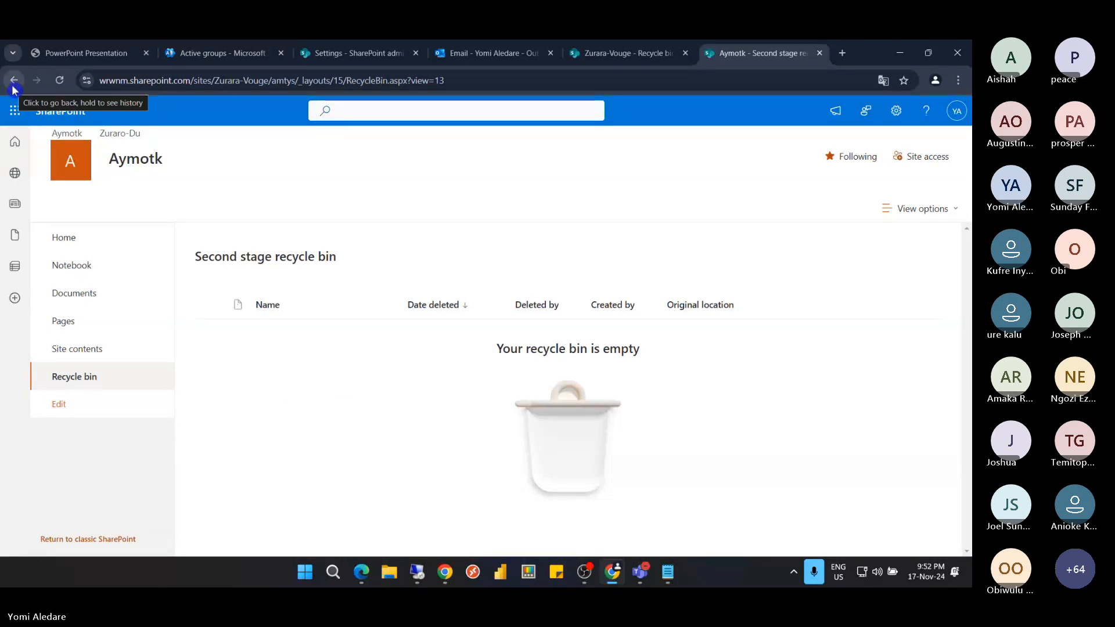
click(78, 377)
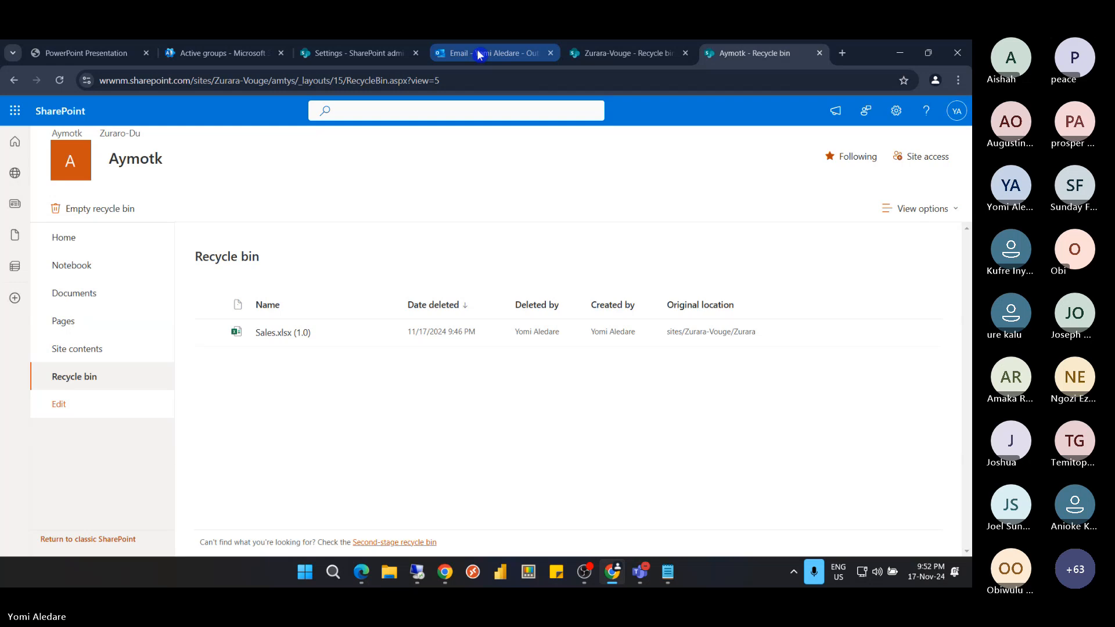
From the Active teams and groups page, launch Microsoft 365 home in a new tab
click(205, 54)
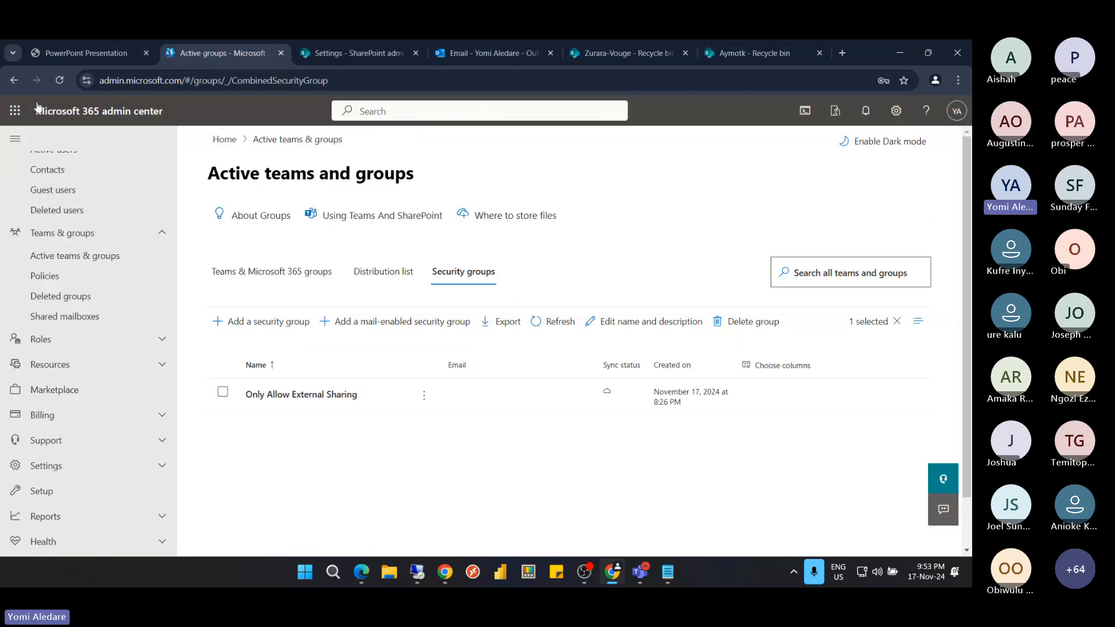
click(15, 111)
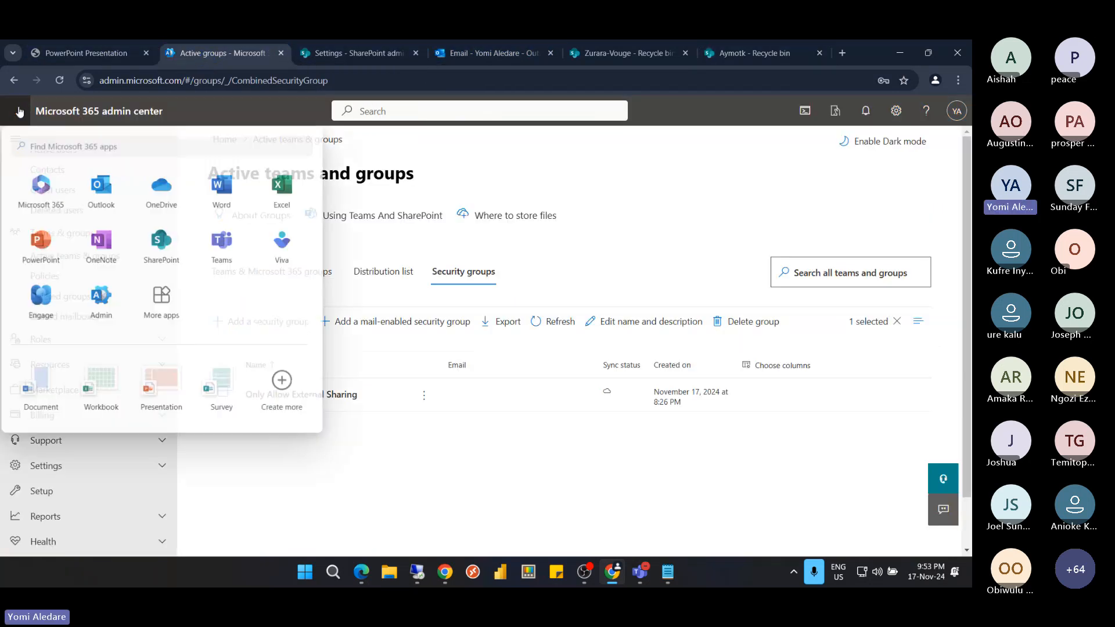
click(51, 212)
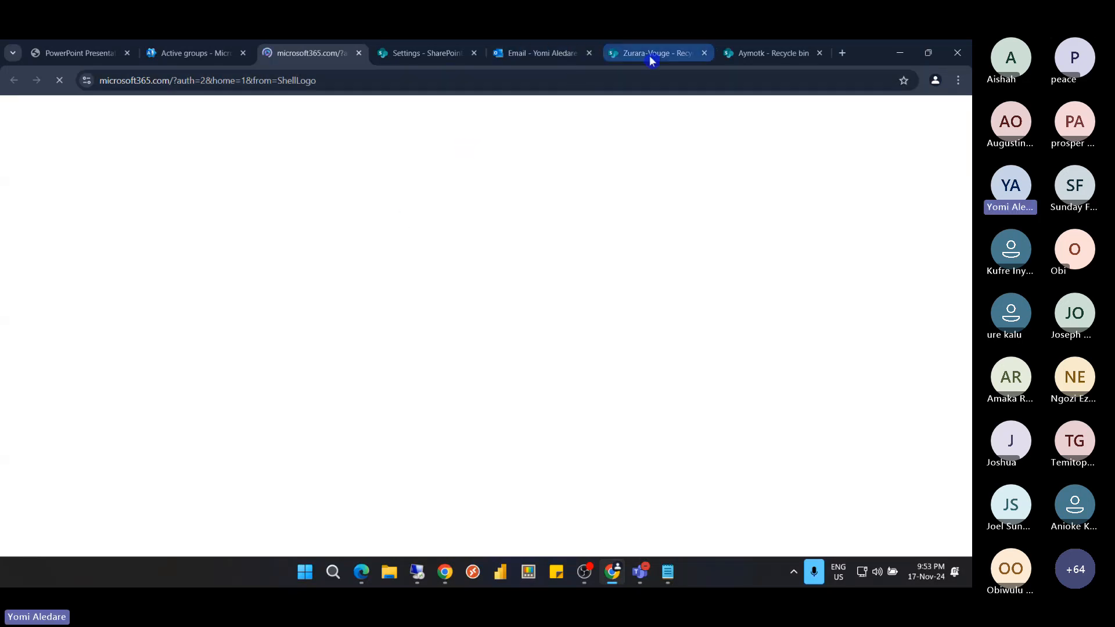
Switch to the Zurara-Vouge recycle bin tab and open the Zurara document library
click(427, 56)
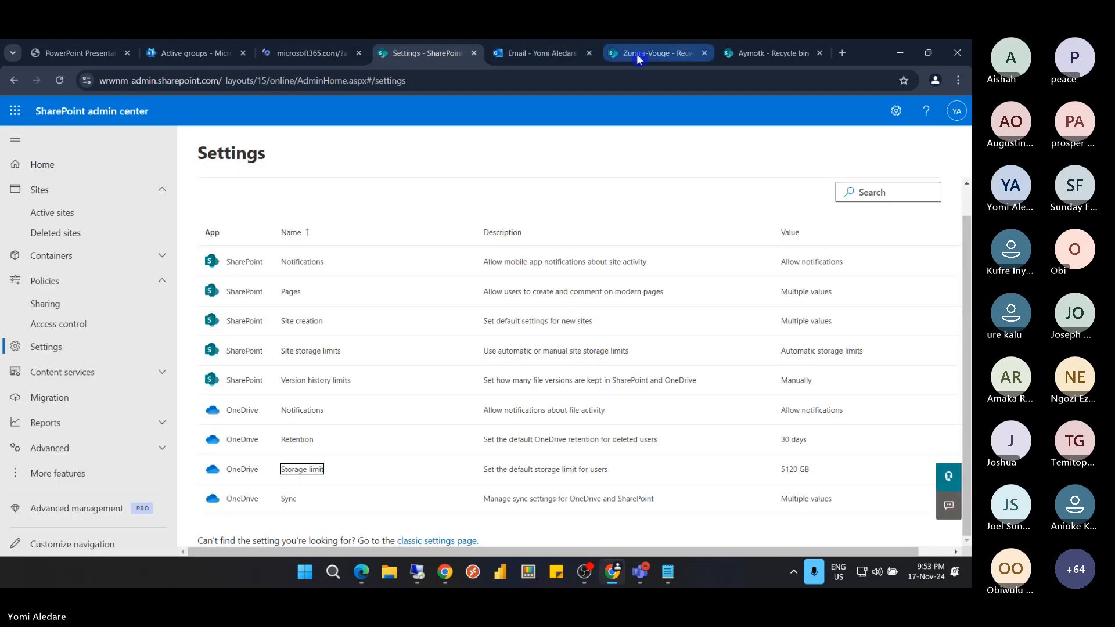
click(637, 53)
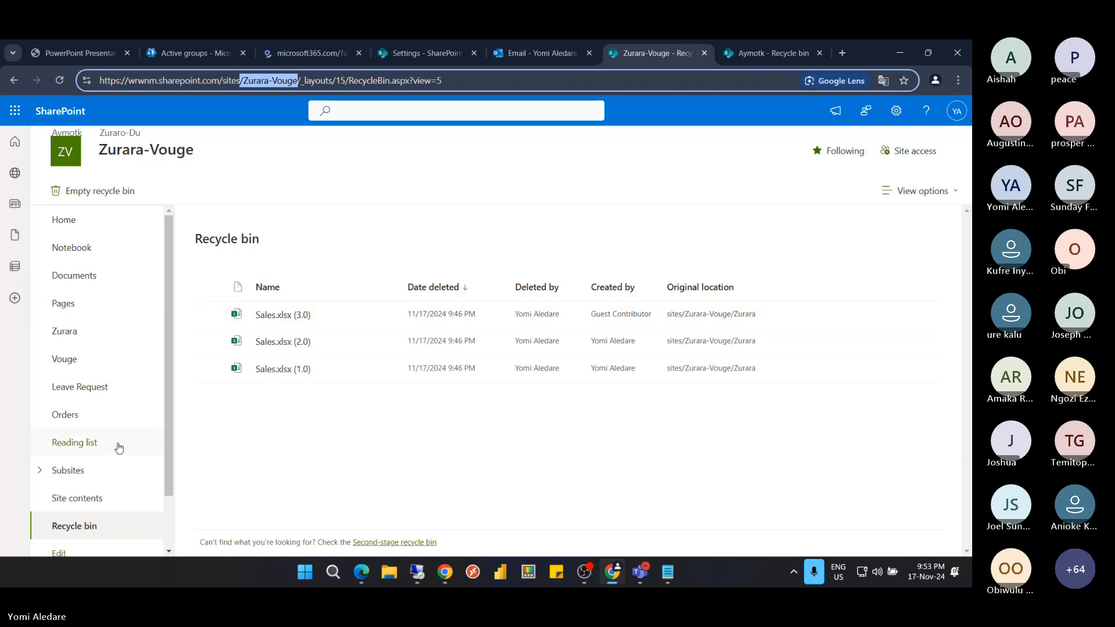
click(81, 336)
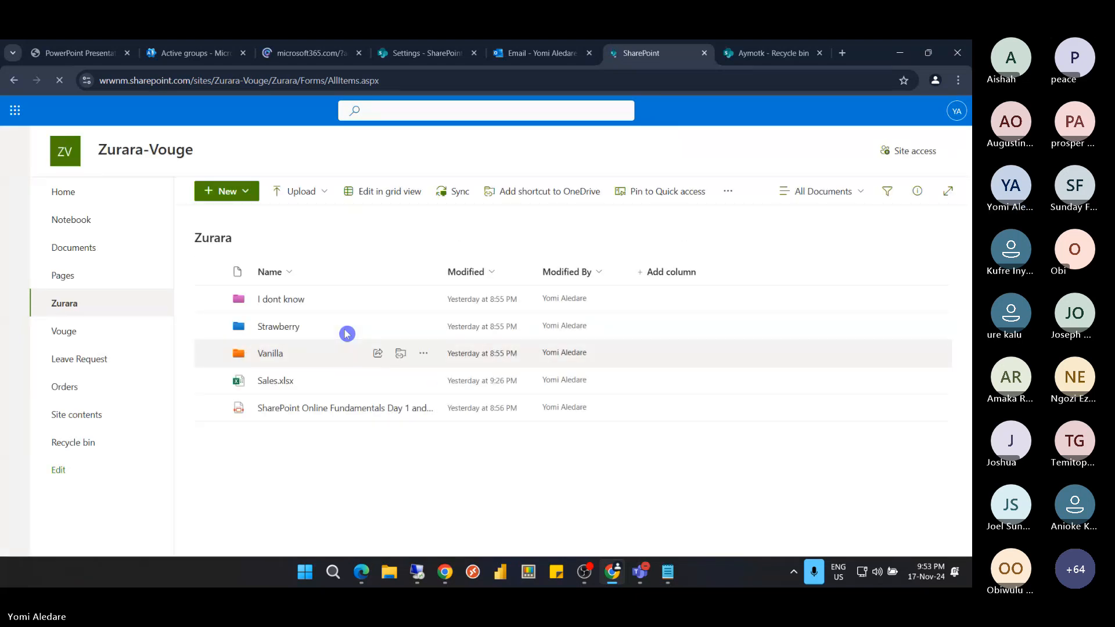
Bring up page 58 of the course slides PDF and highlight the OneDrive PITR bullet
click(49, 54)
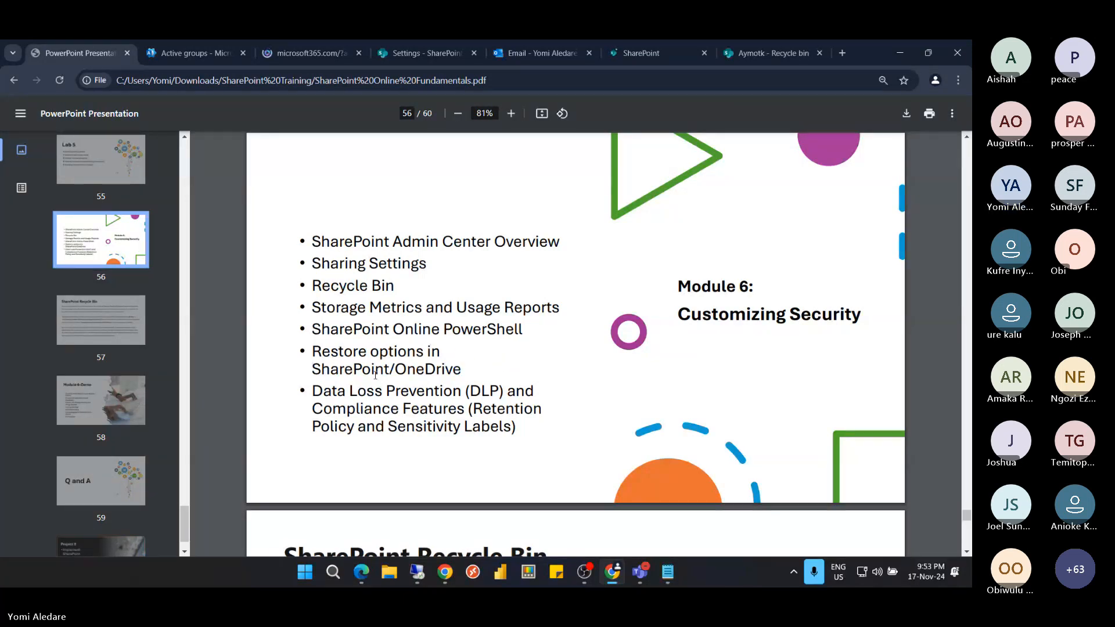
scroll(483, 383, down, 4)
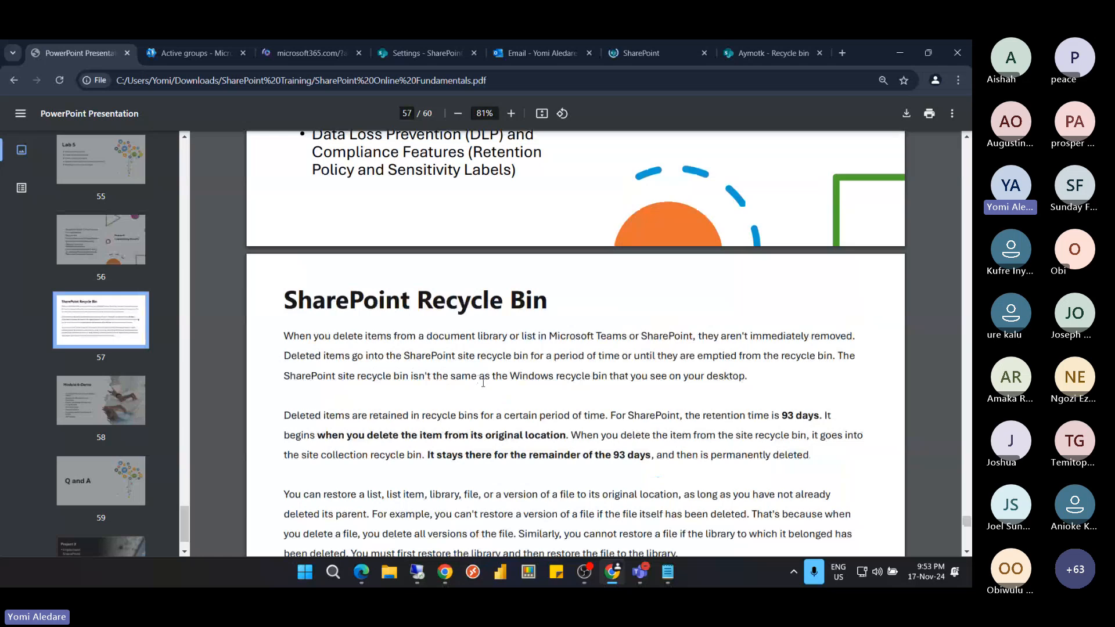
scroll(483, 383, down, 10)
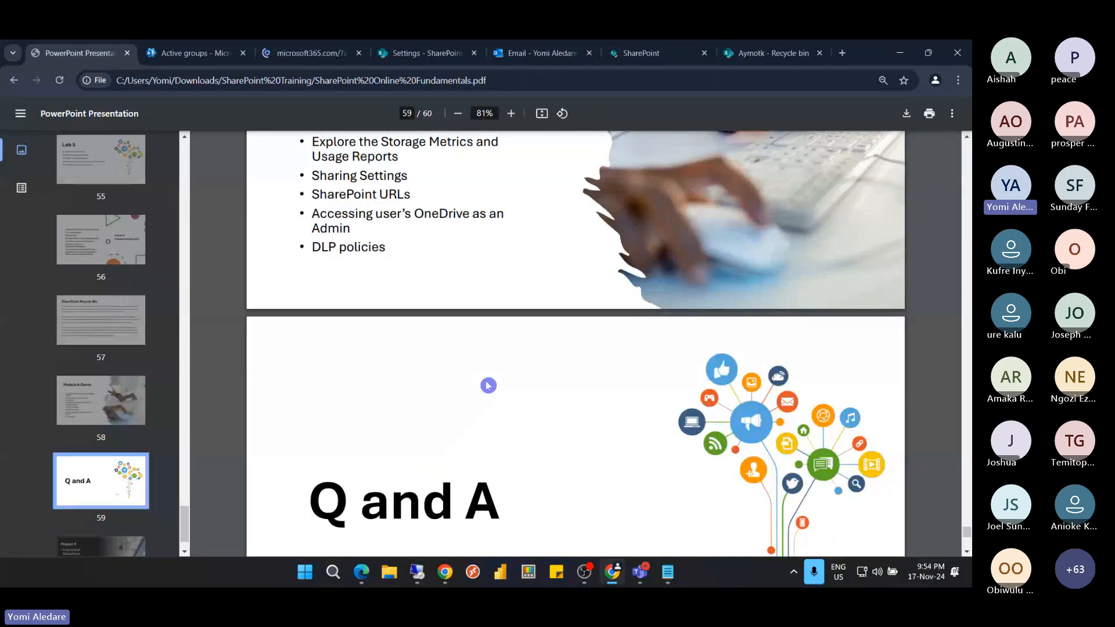
scroll(488, 385, up, 4)
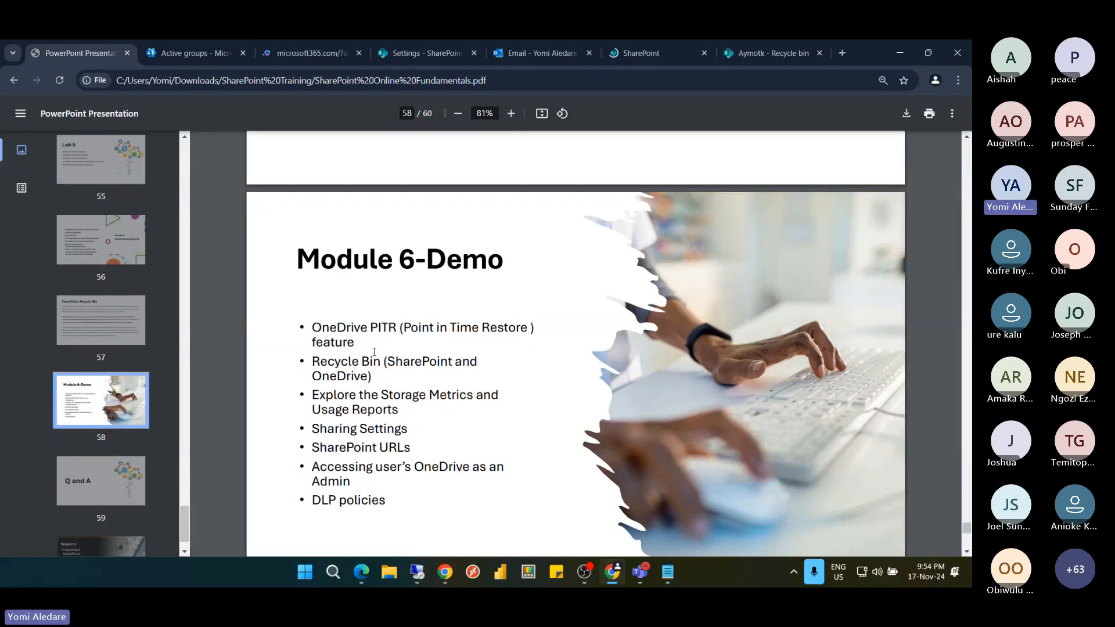
drag(359, 346, 313, 327)
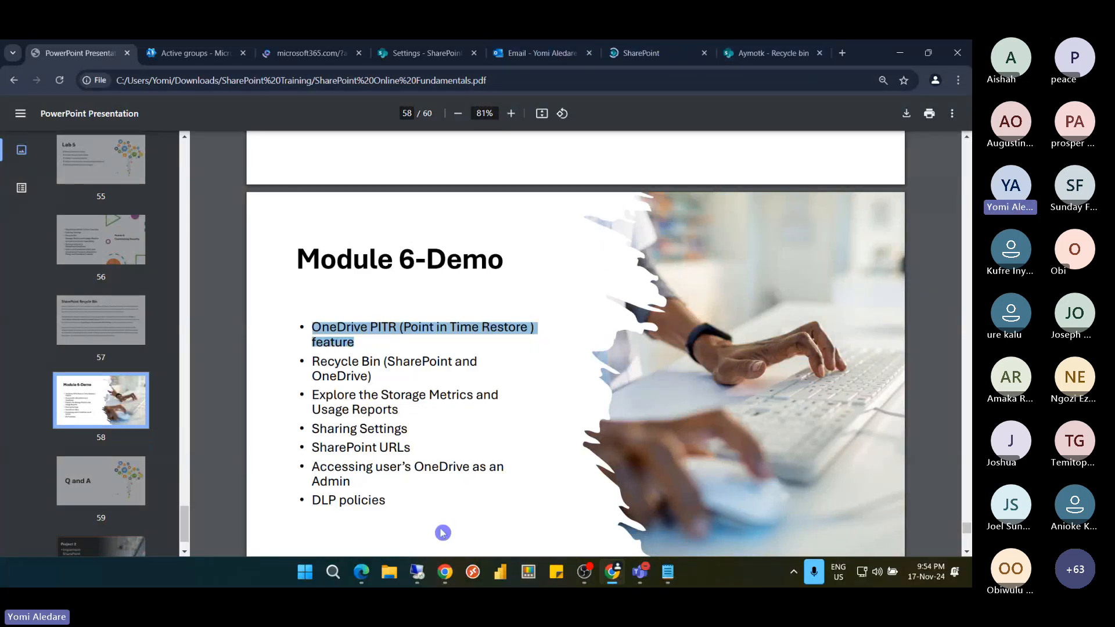
click(419, 573)
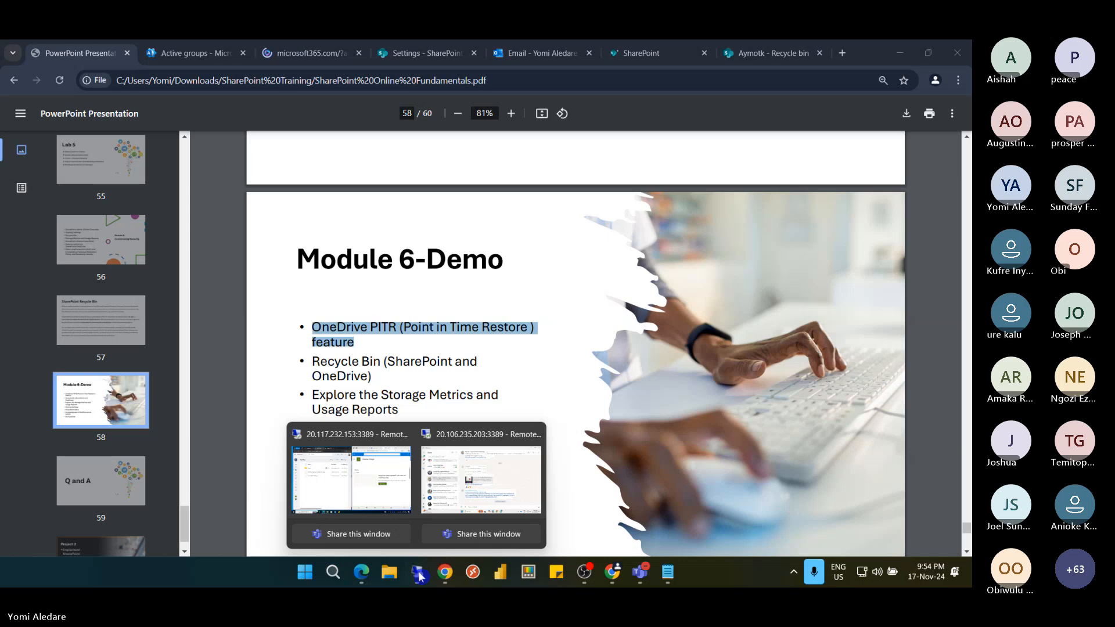
In the remote desktop session, choose Restore your OneDrive from the OneDrive settings gear
click(382, 499)
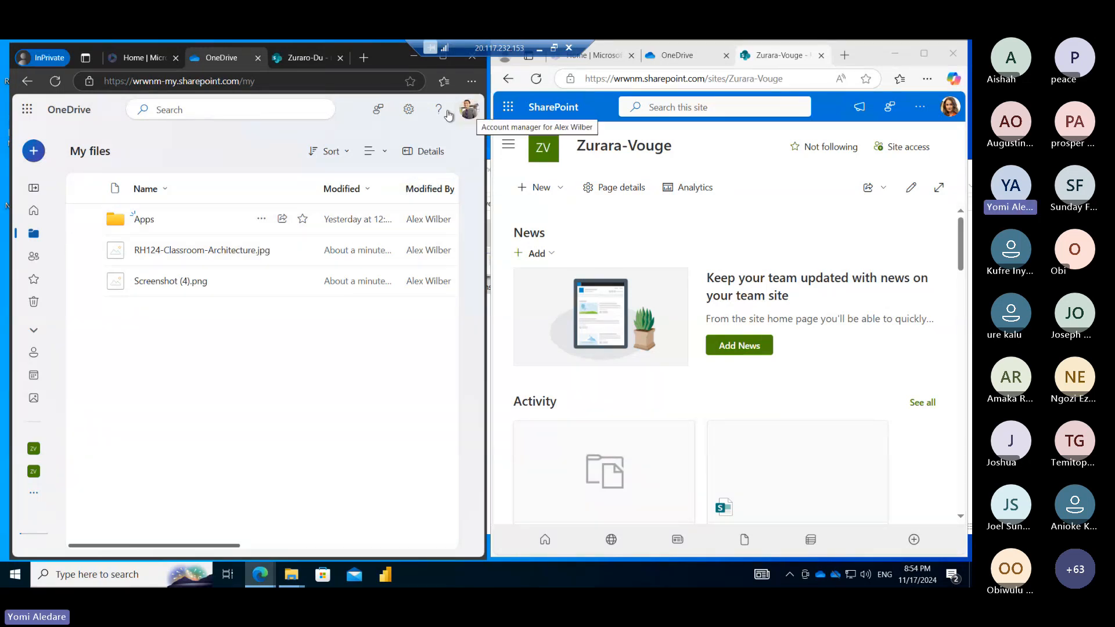
click(408, 113)
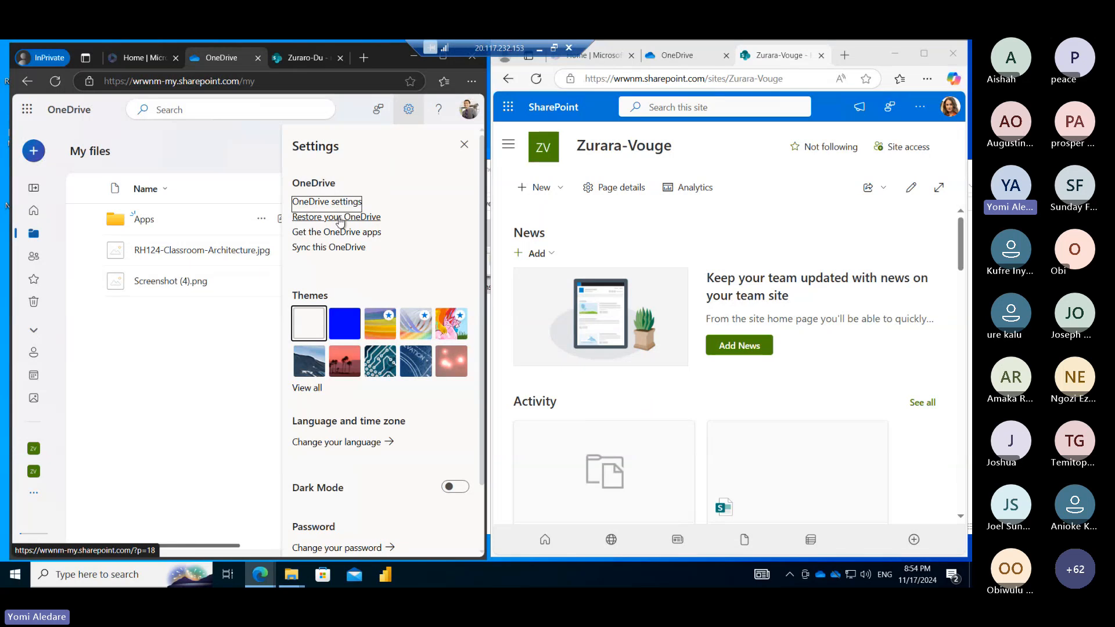
click(340, 220)
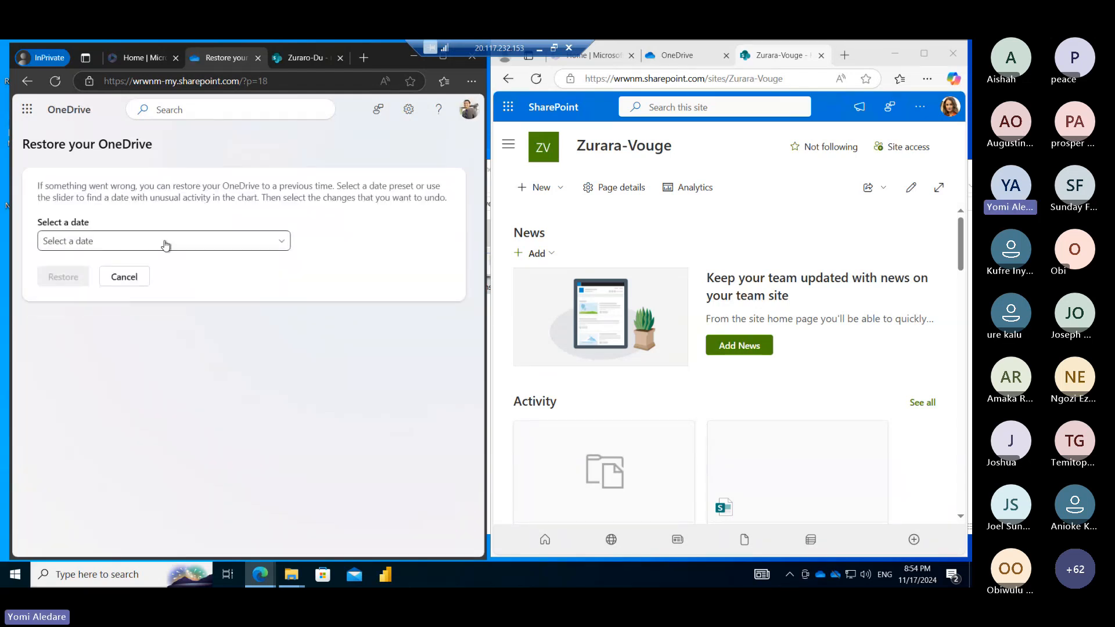
Set the OneDrive restore point to Yesterday (11/17/2024 8:39:50 PM)
click(166, 244)
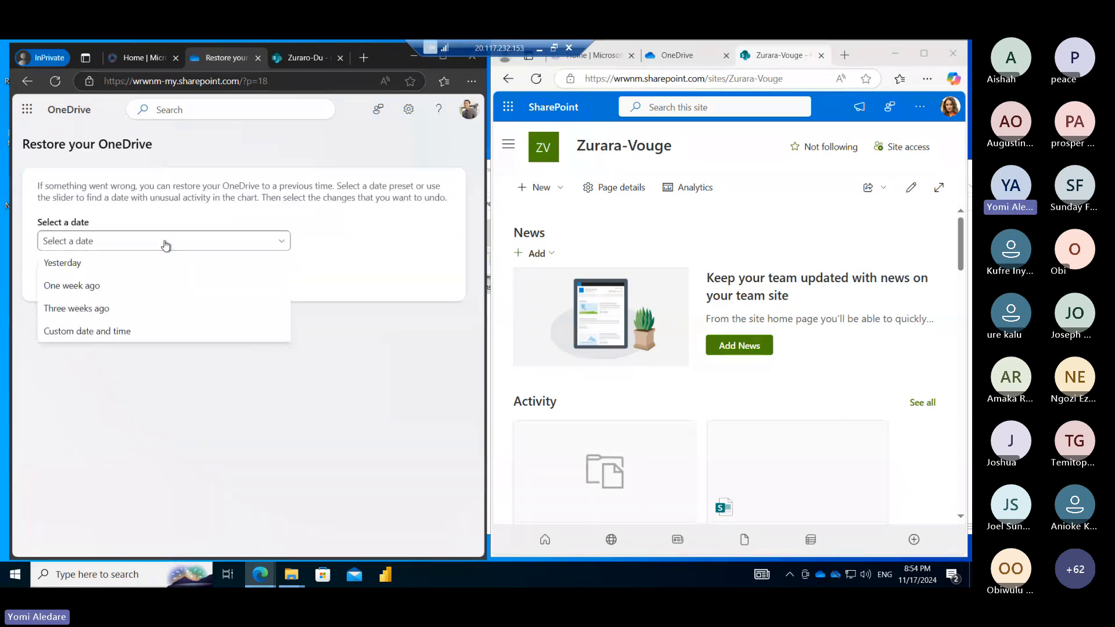
click(132, 266)
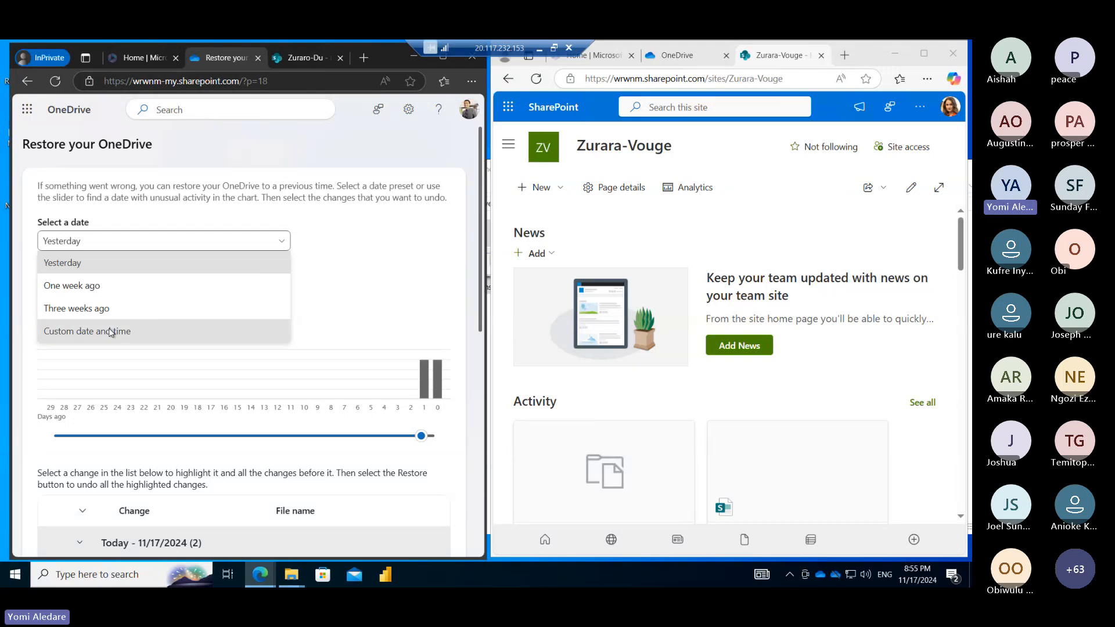
click(111, 330)
click(163, 244)
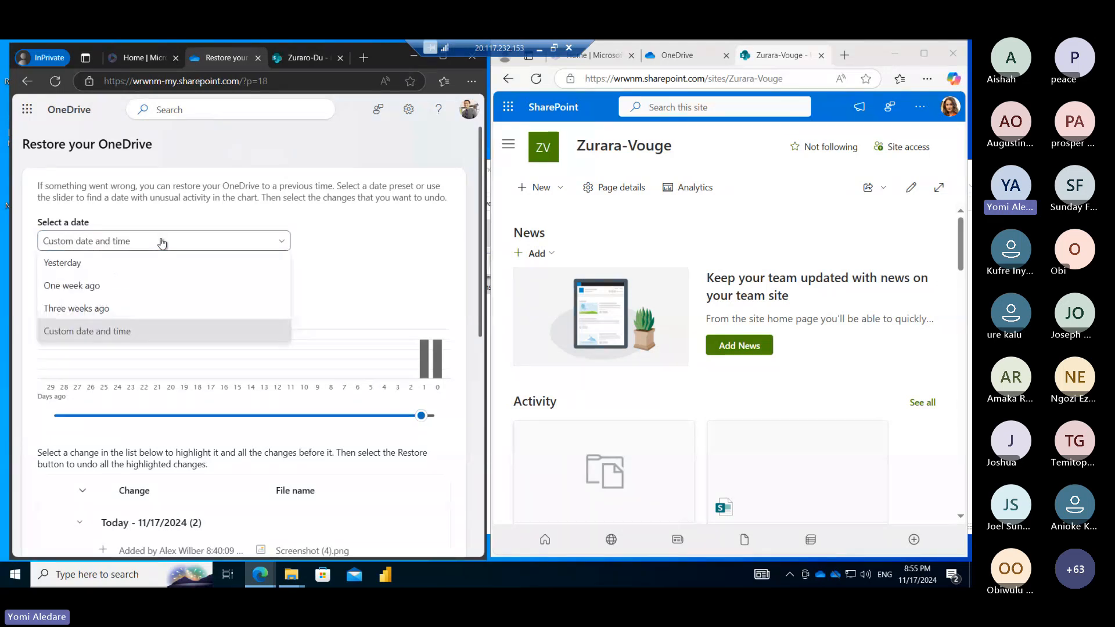
click(157, 265)
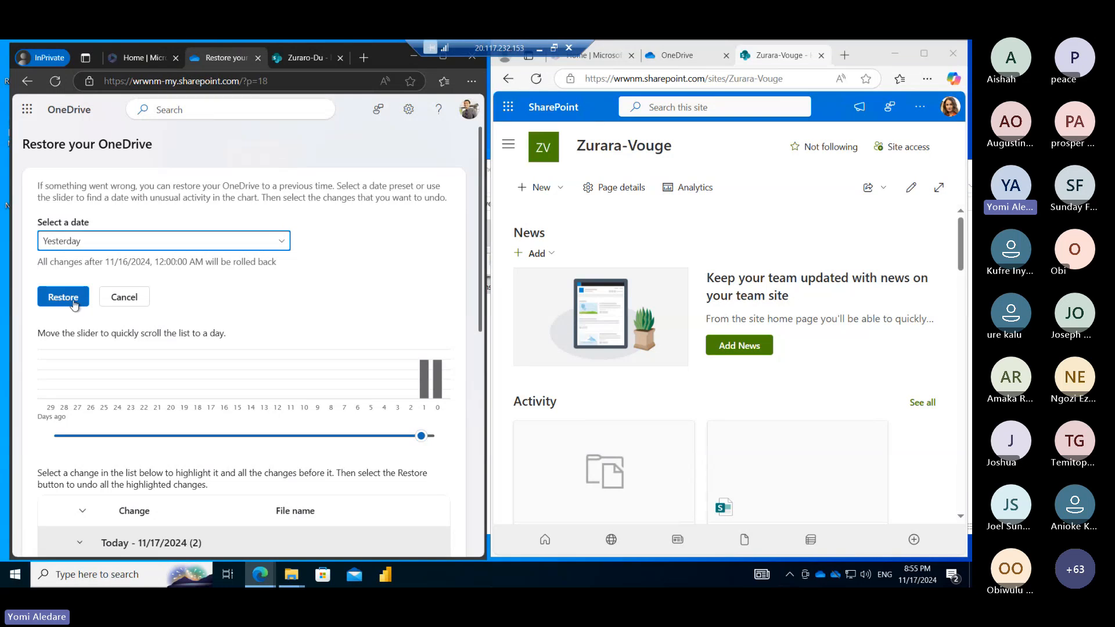
scroll(132, 368, down, 4)
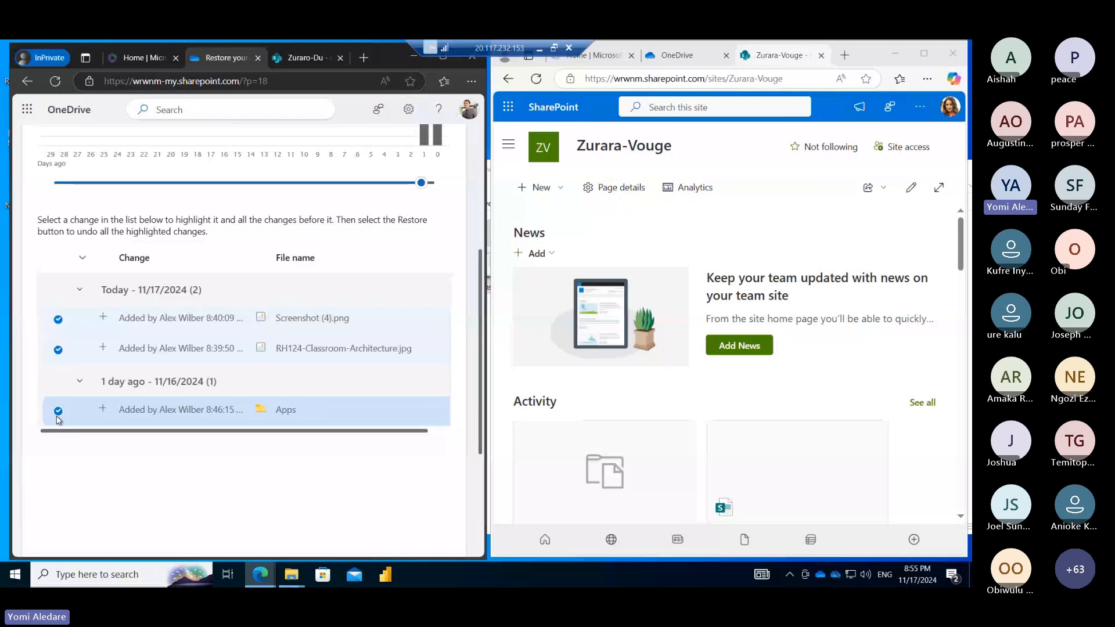
Roll back the Screenshot (4).png change, exclude the Apps folder, and confirm the restore
click(58, 318)
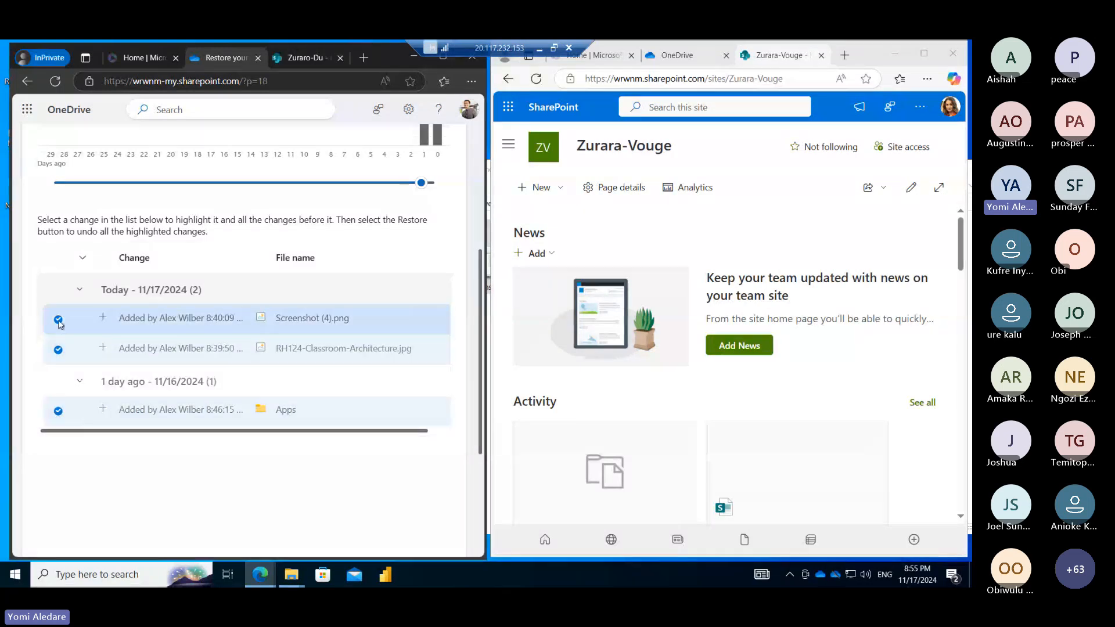
click(58, 411)
click(58, 412)
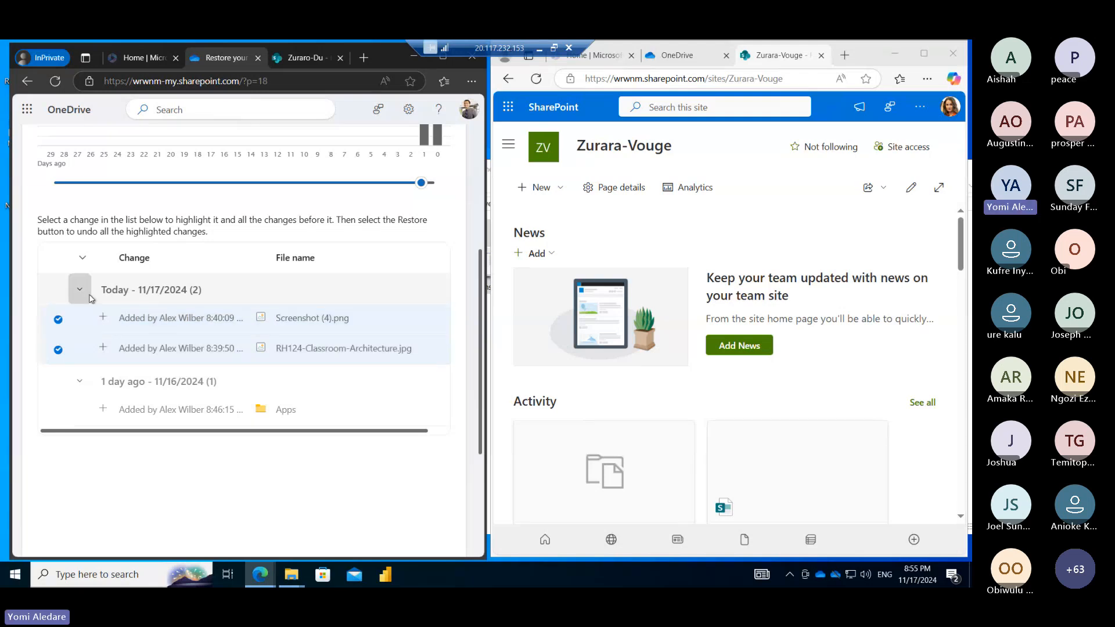
scroll(90, 299, up, 5)
click(69, 233)
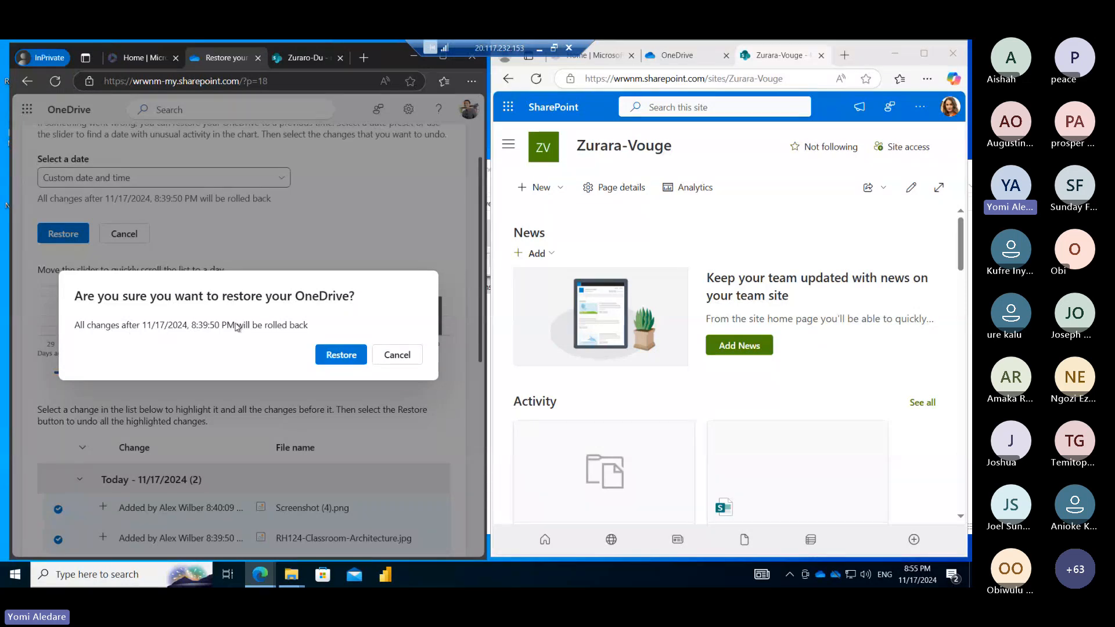
click(343, 359)
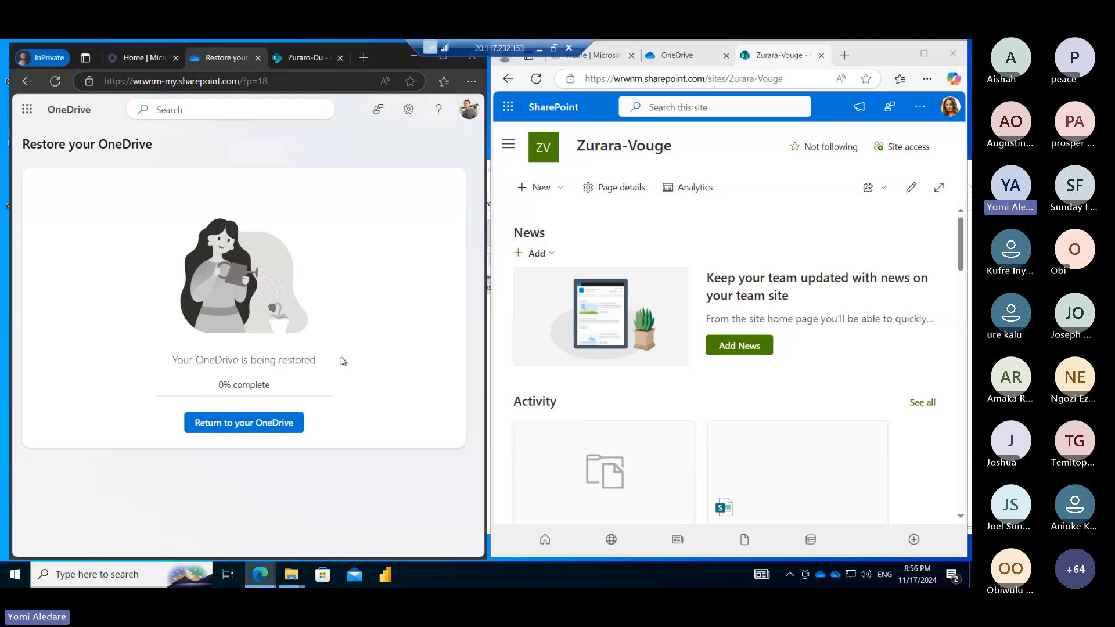
Close the link settings and open the full OneDrive settings page from the settings panel
click(918, 111)
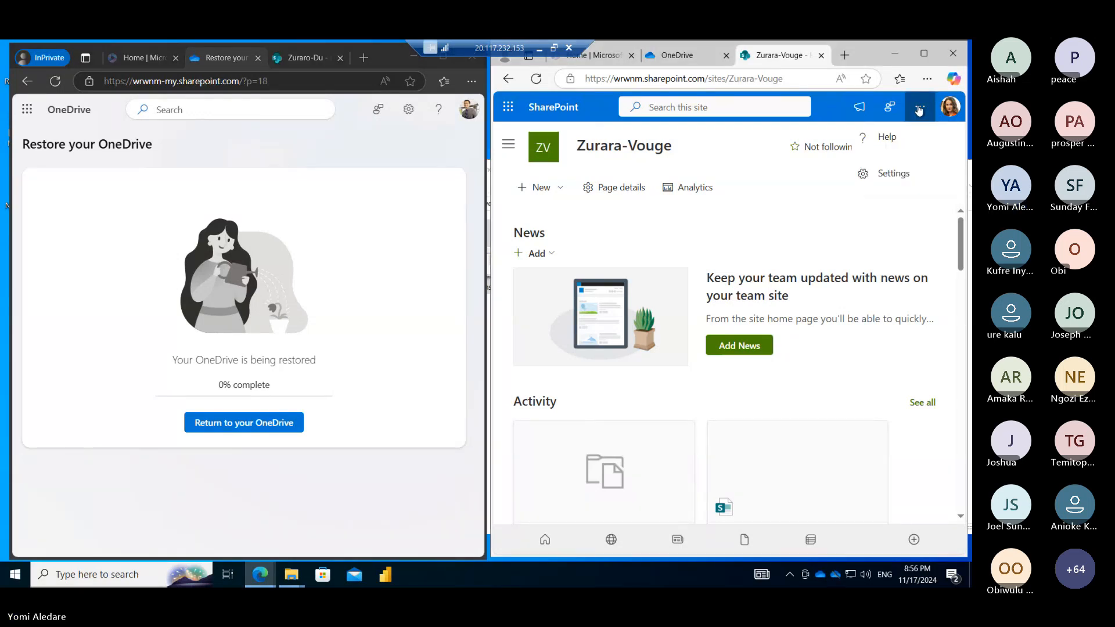
click(674, 61)
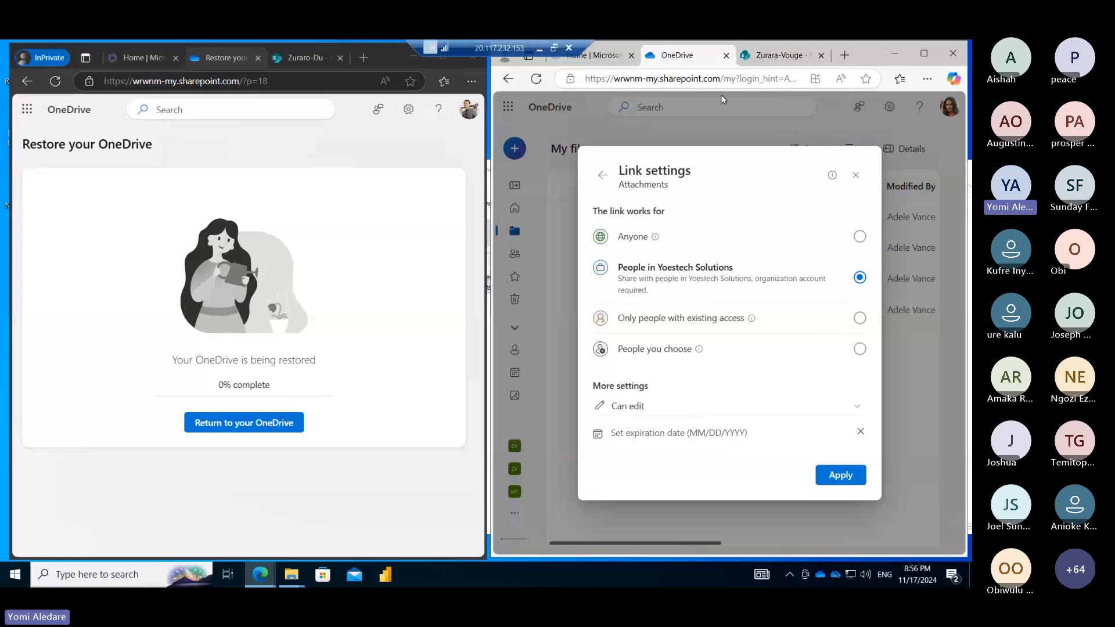
click(855, 175)
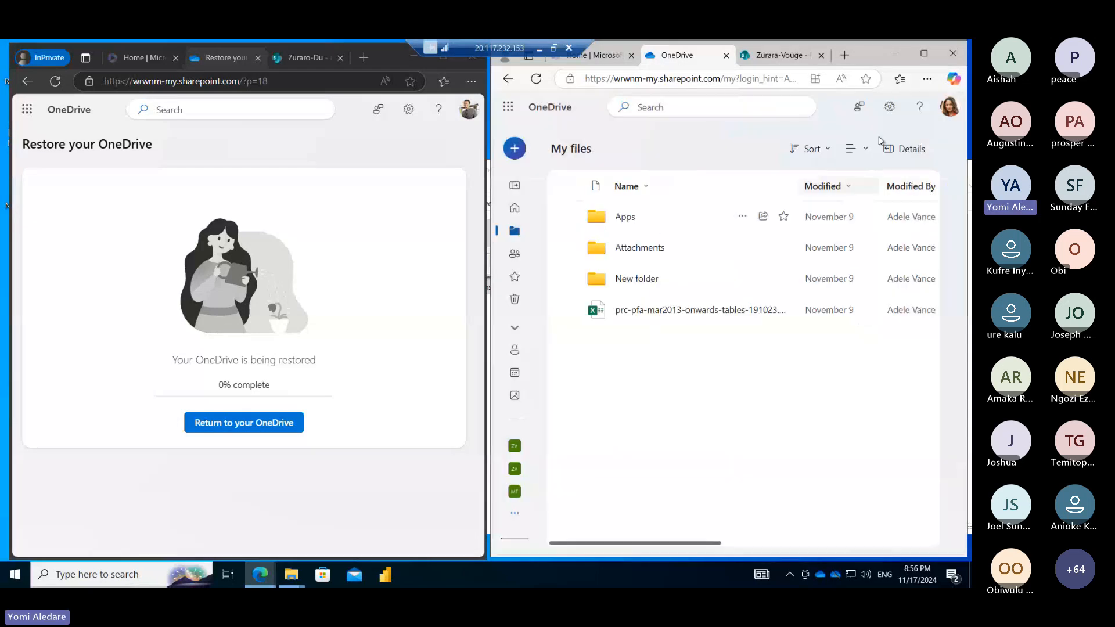
click(890, 110)
click(829, 198)
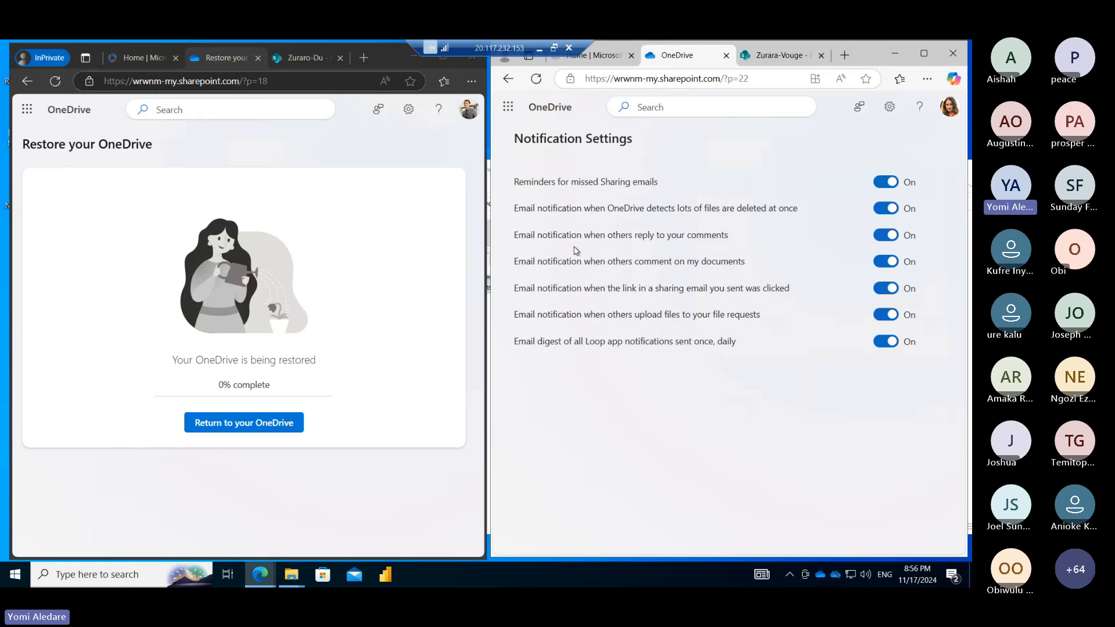
Maximize the Edge window showing Notification Settings to full screen
click(510, 109)
click(843, 143)
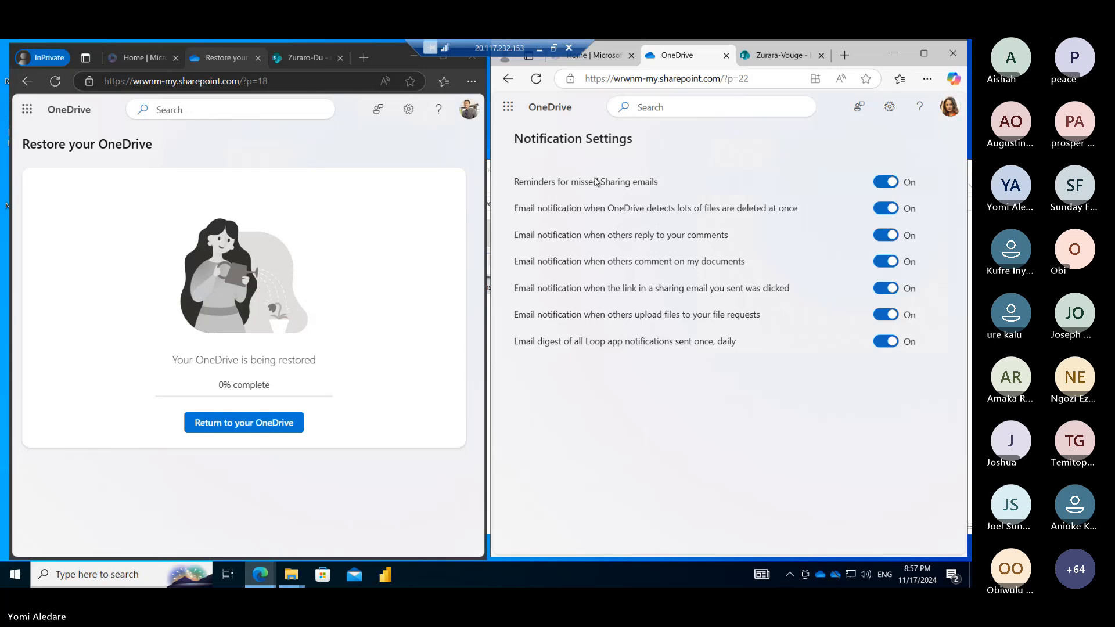
click(925, 55)
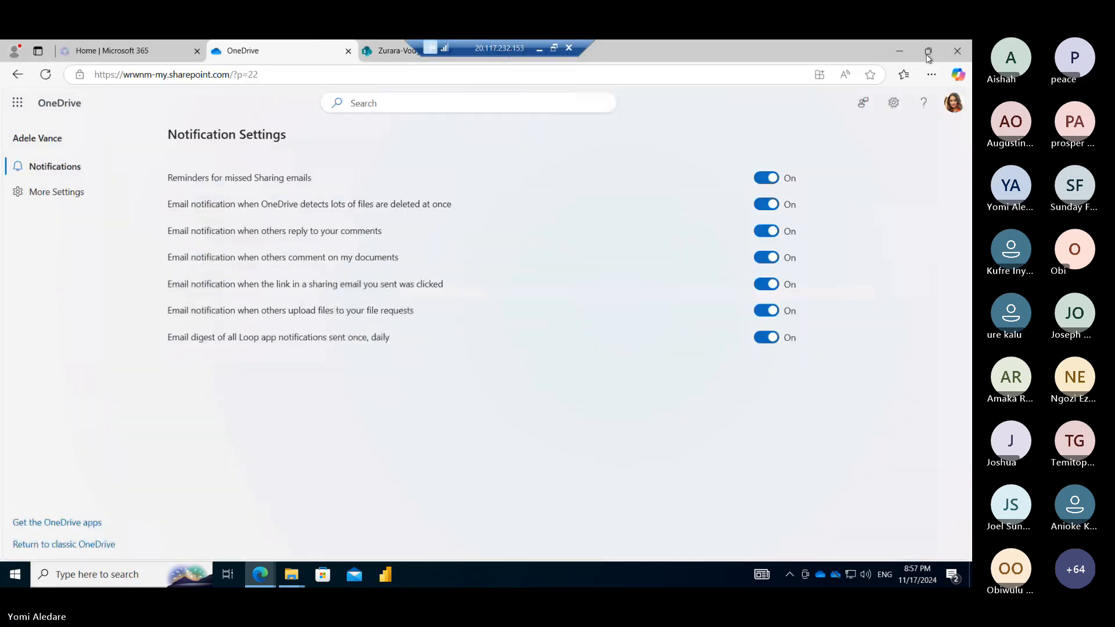
Open Storage Metrics from More Settings, showing Documents at 19.2 MB of 1024.00 GB
click(58, 199)
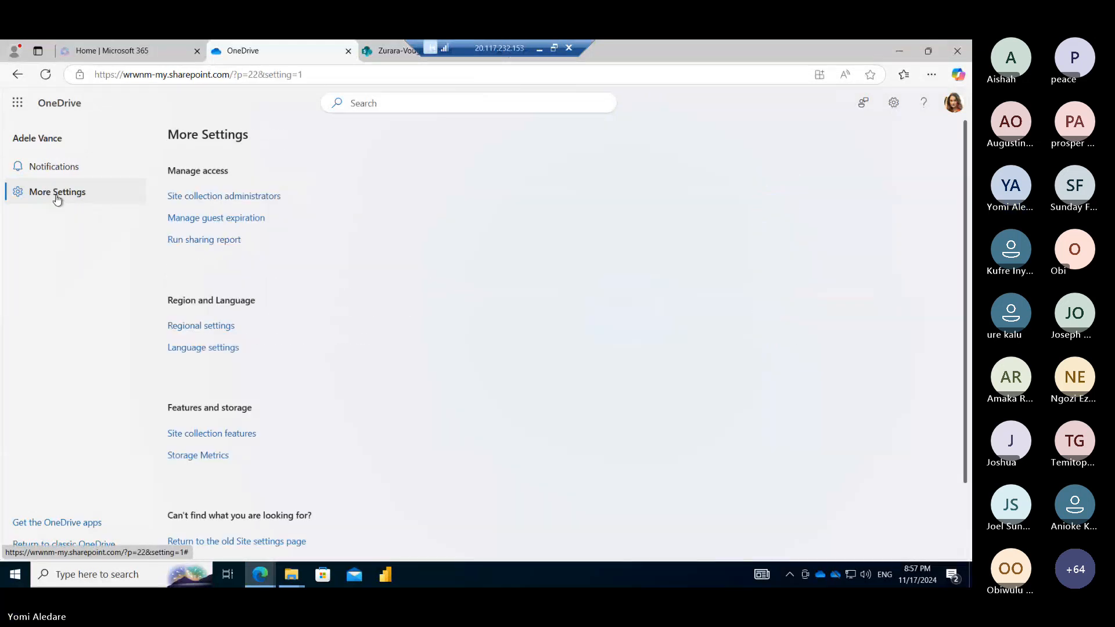
click(201, 458)
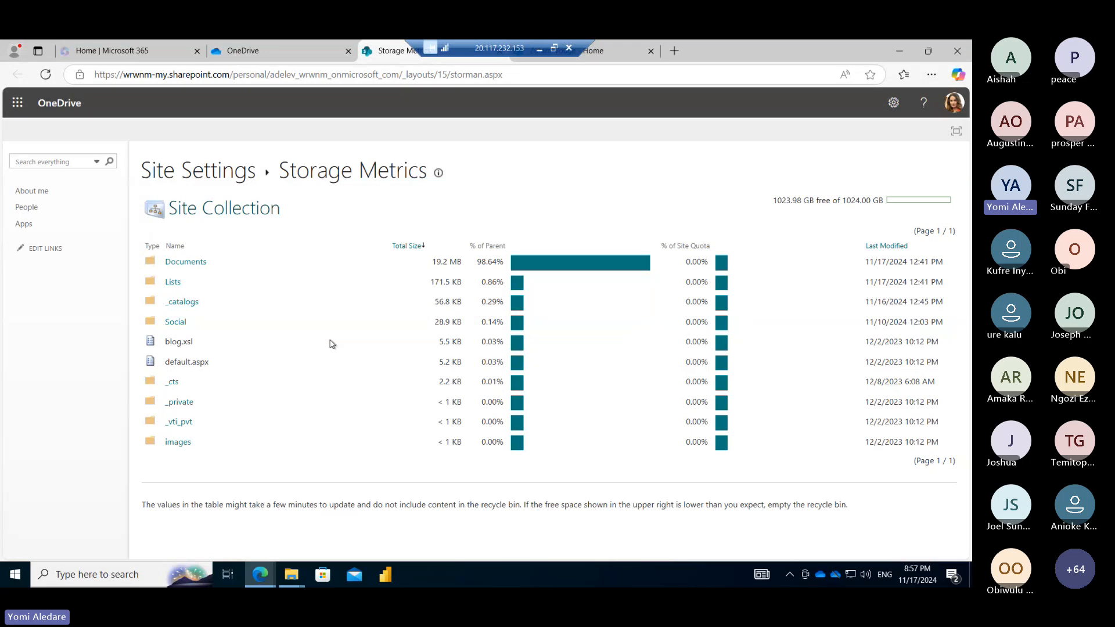
Drill into the Documents storage breakdown and restore the browser to half-screen beside the finished restore
click(186, 264)
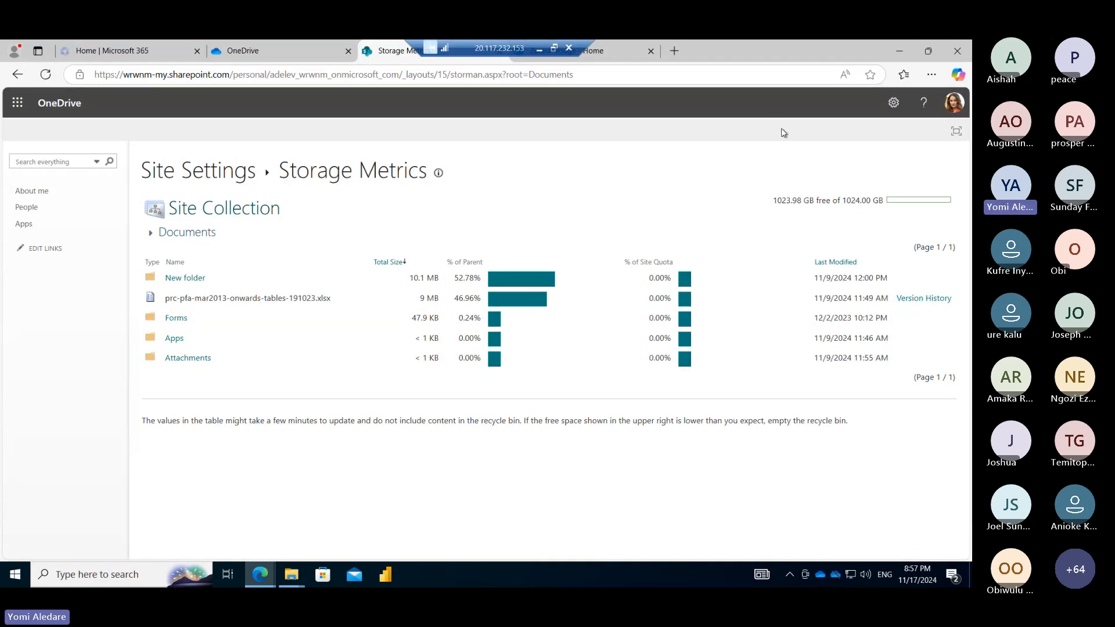
click(929, 51)
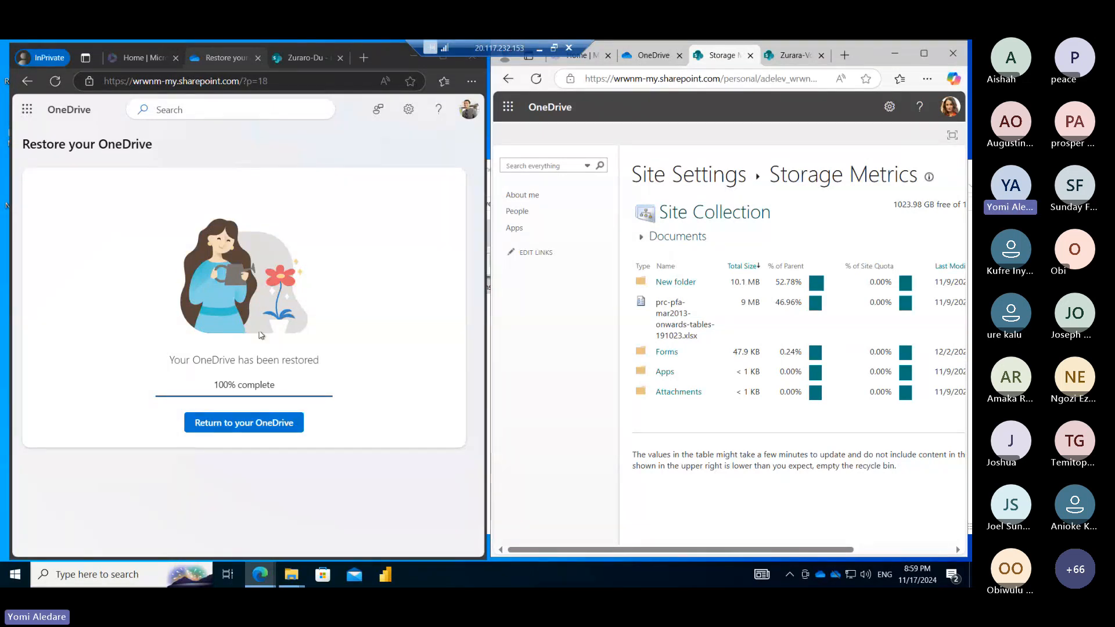
Back in My files, upload Screenshot (4).png and RH124-Classroom-Architecture.jpg from OneDrive_1_11-17-2024
click(257, 423)
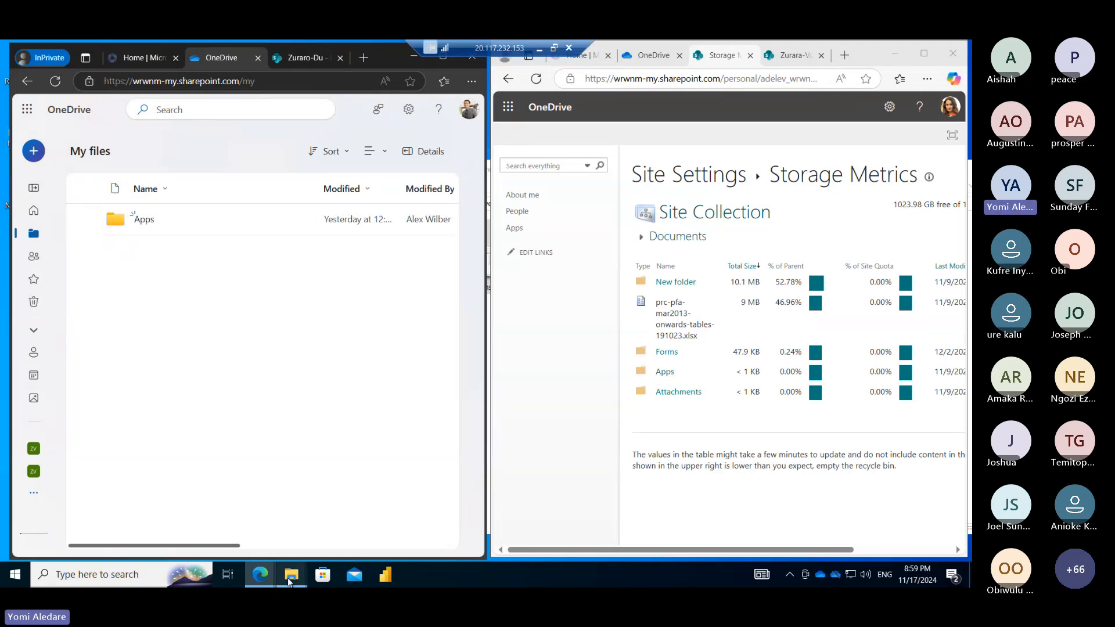
mouse_move(291, 581)
click(360, 520)
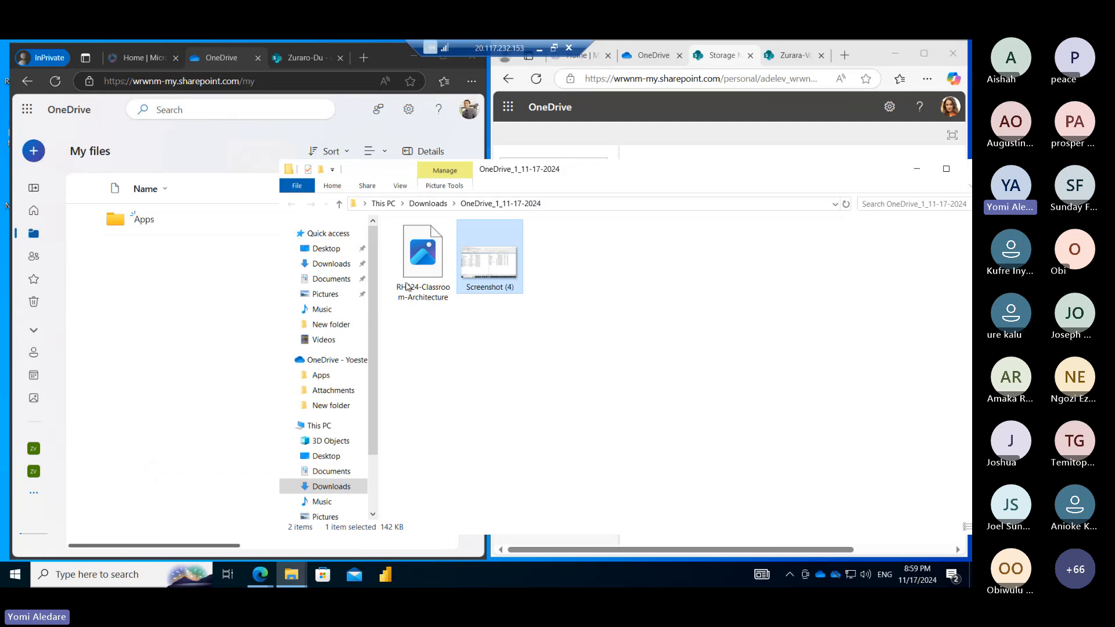
drag(475, 274, 193, 295)
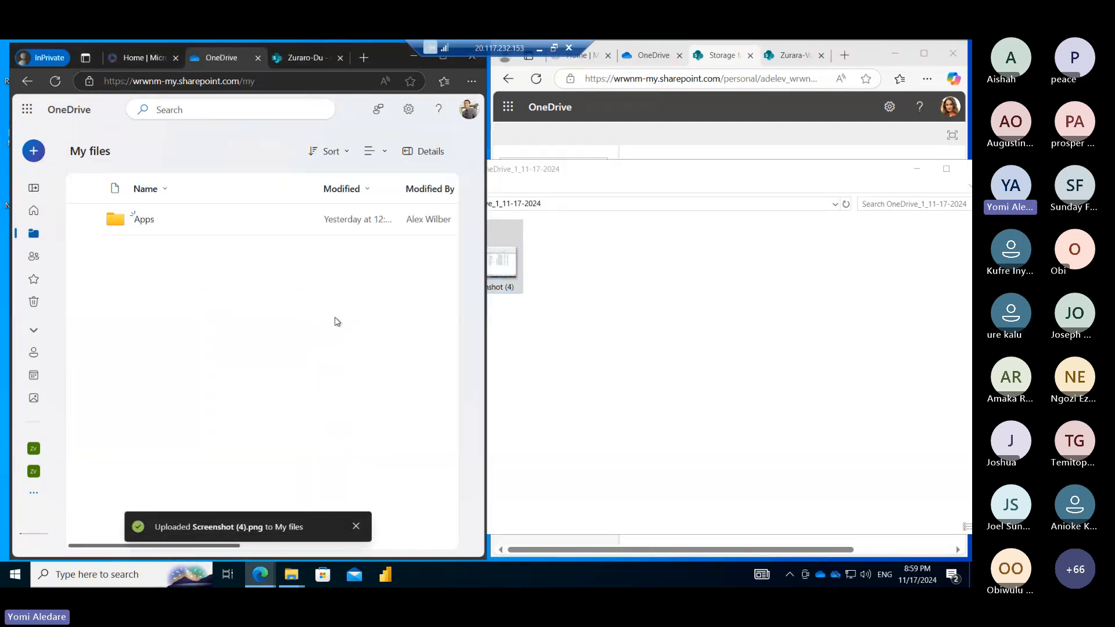
click(555, 298)
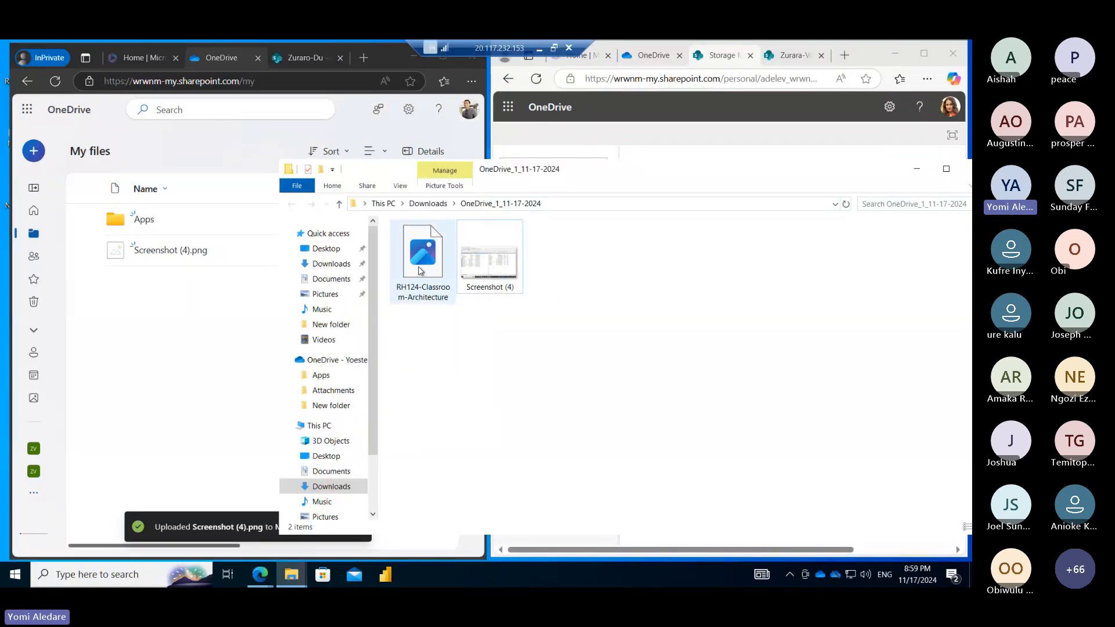
drag(421, 271, 192, 324)
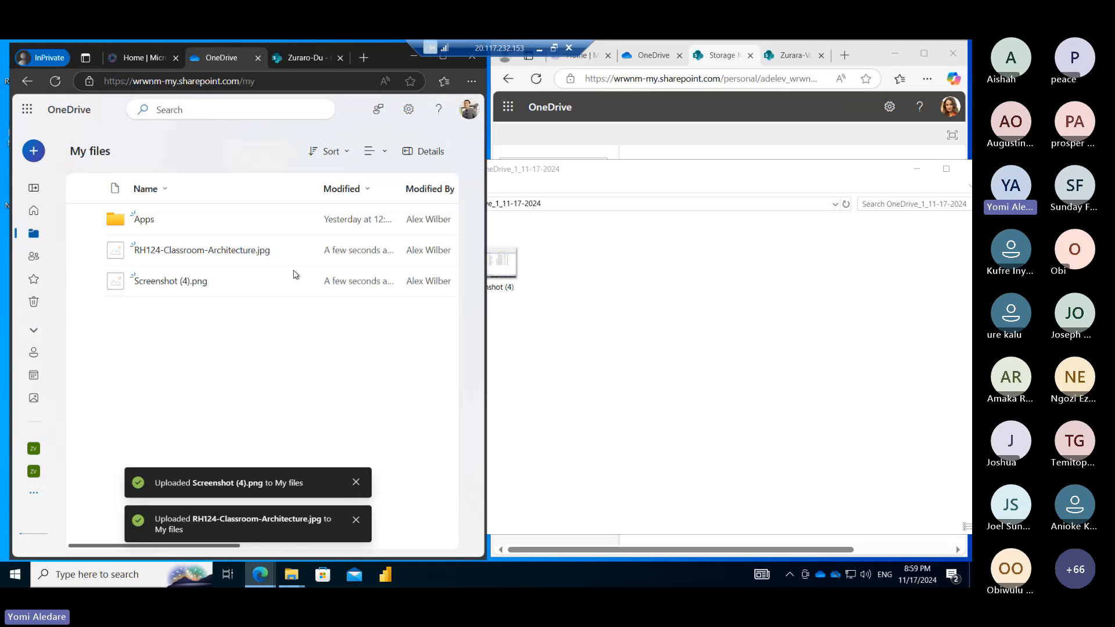
click(28, 114)
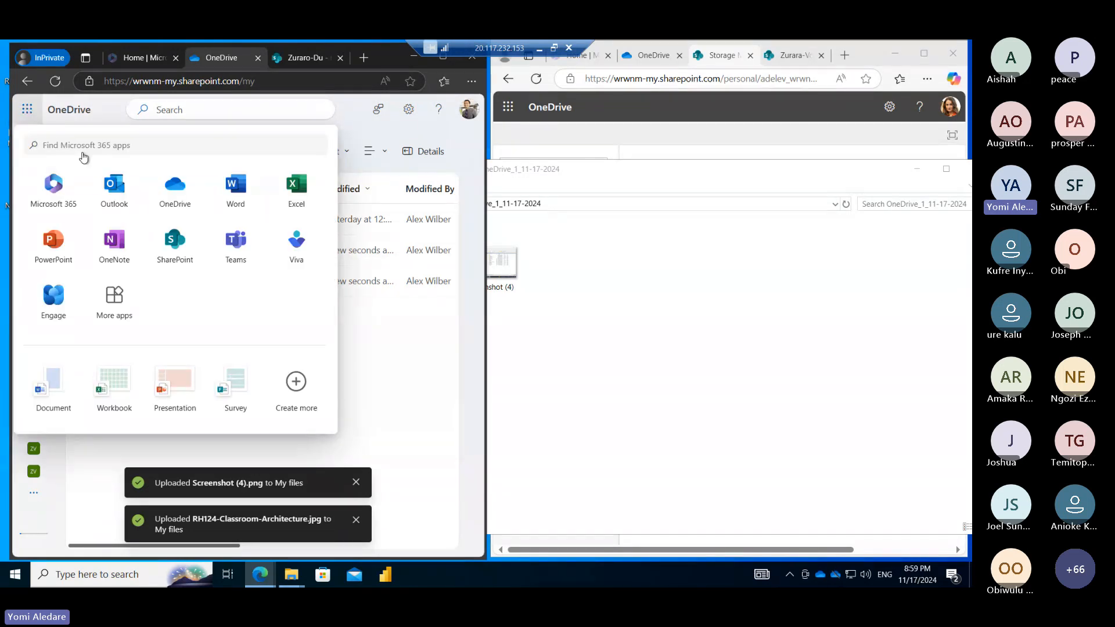
click(362, 319)
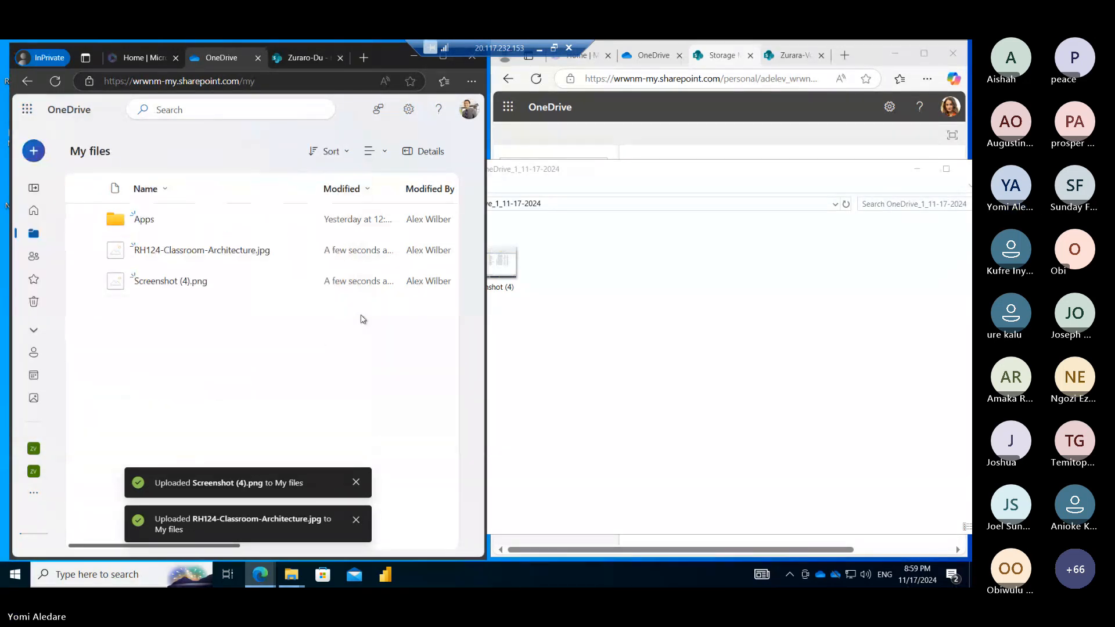
Check the OneDrive settings panel, then minimize the remote session to the local desktop
click(406, 113)
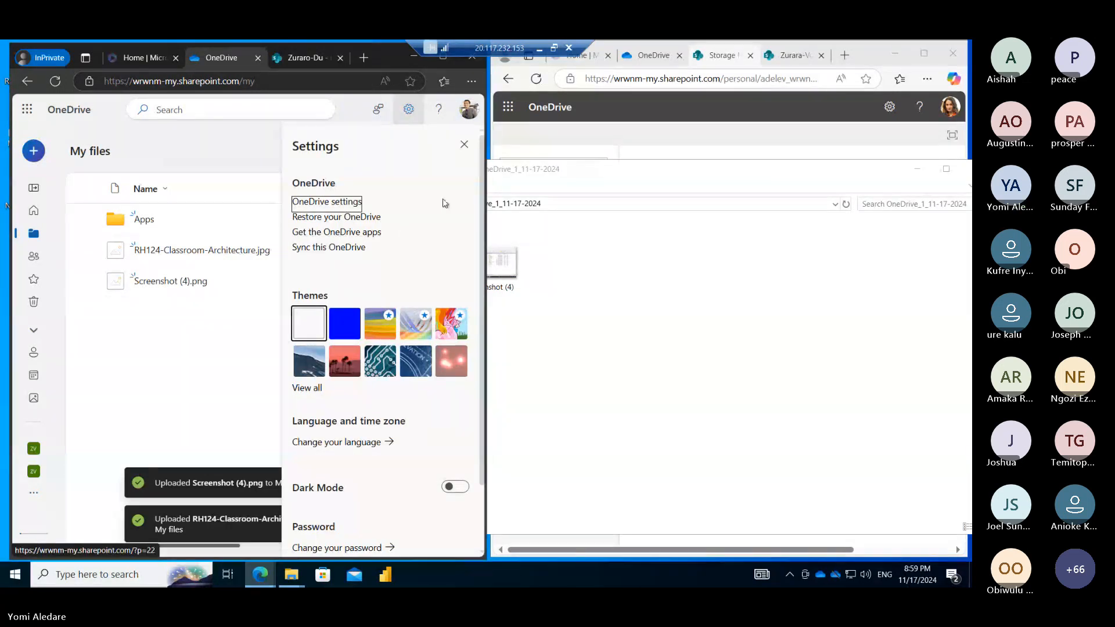
click(464, 145)
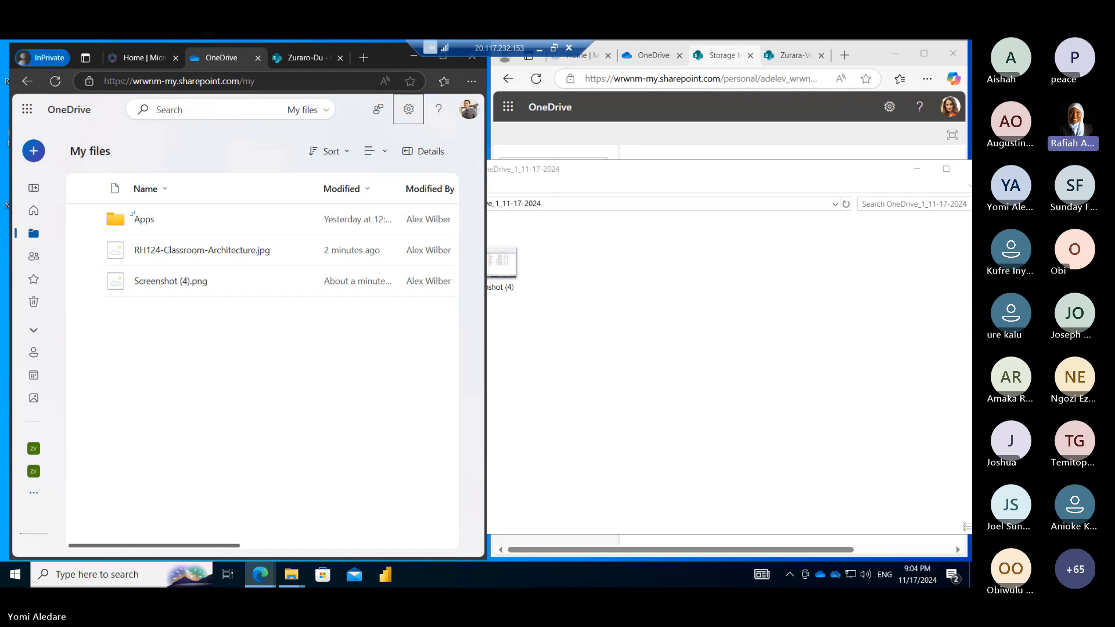
click(539, 48)
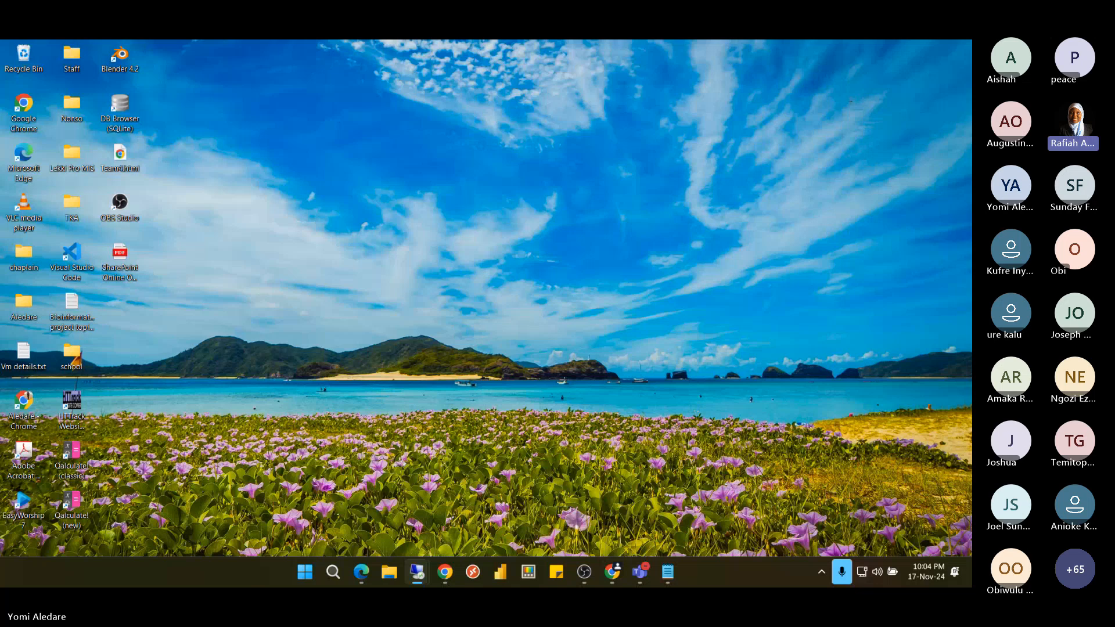
Restore the full-screen remote session showing My files with both uploaded images
click(417, 572)
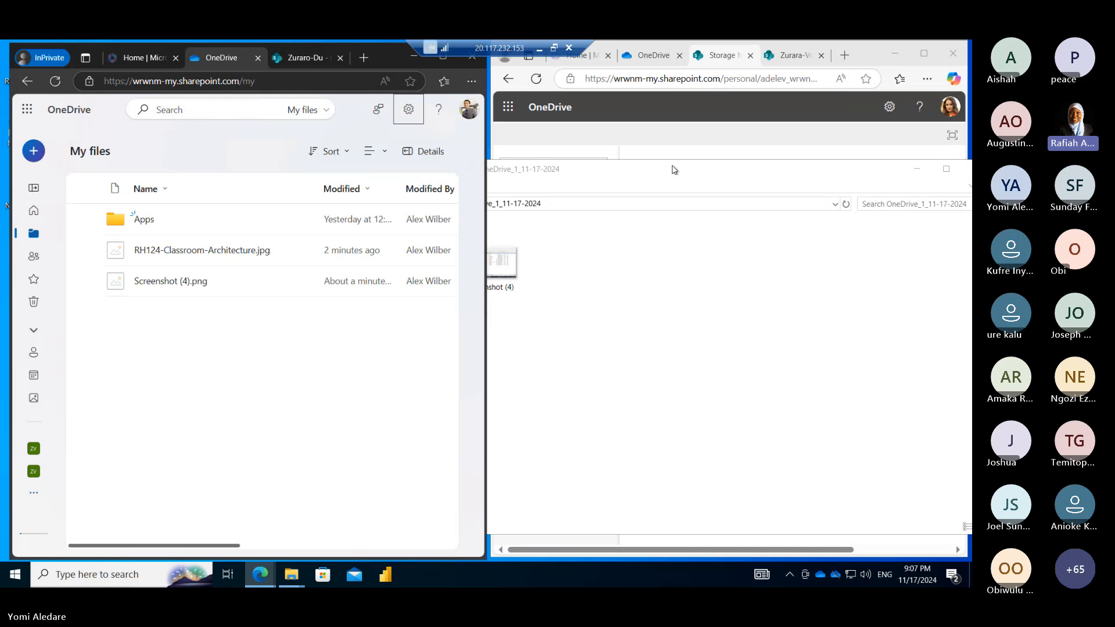
From the Storage Metrics window's app launcher, open OneDrive in a new tab showing My files
click(676, 141)
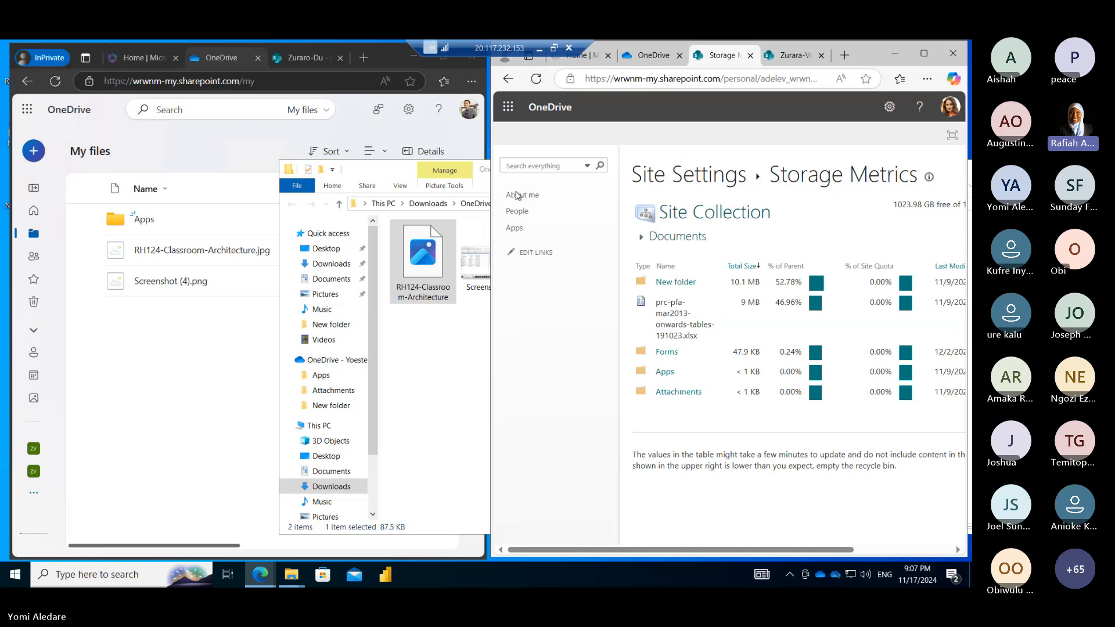
click(508, 107)
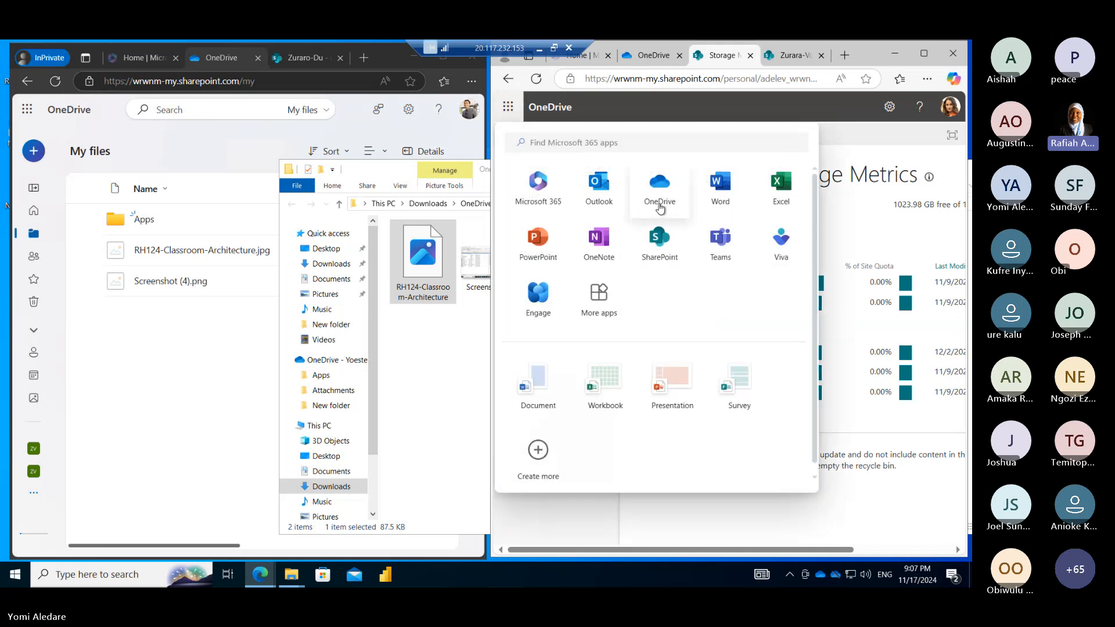
click(660, 205)
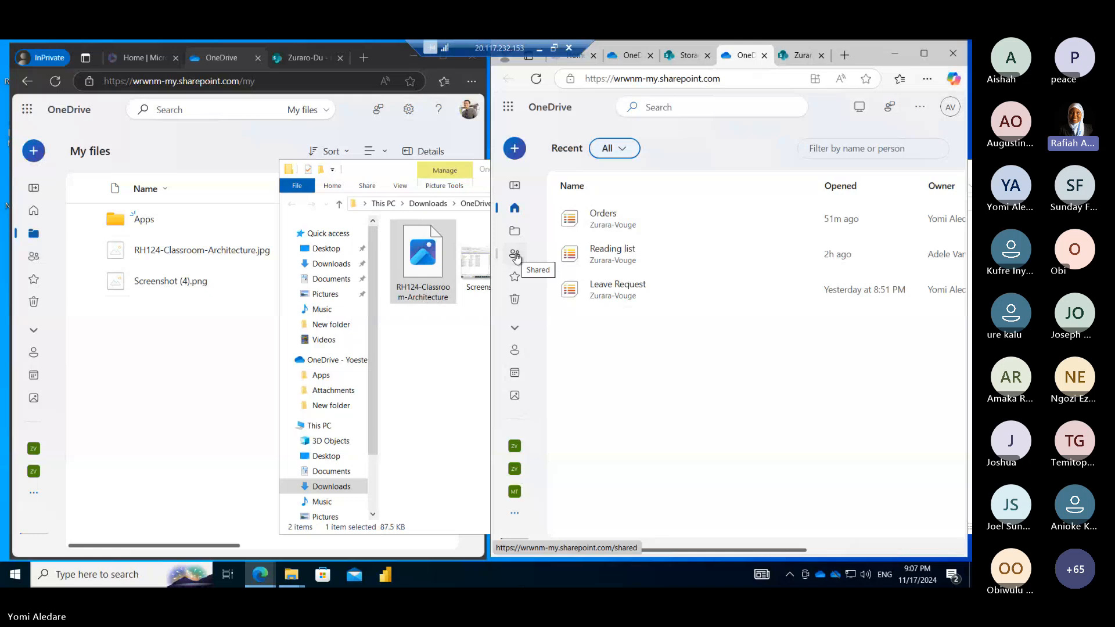
click(519, 233)
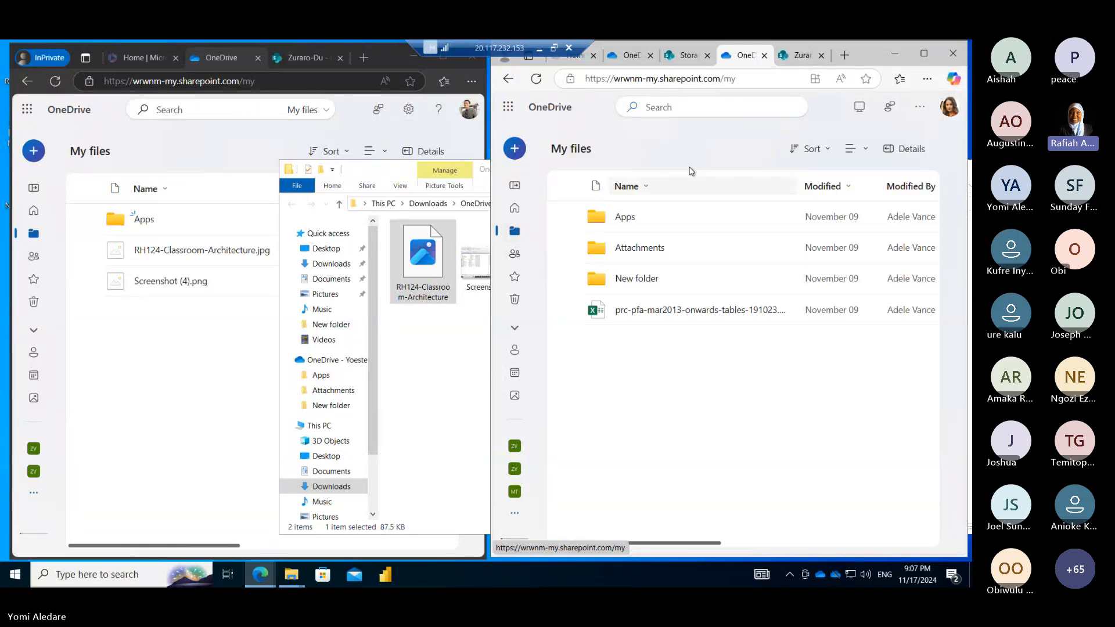
Close the Storage Metrics and Zurara-Vouge tabs and return to the OneDrive home page
click(707, 55)
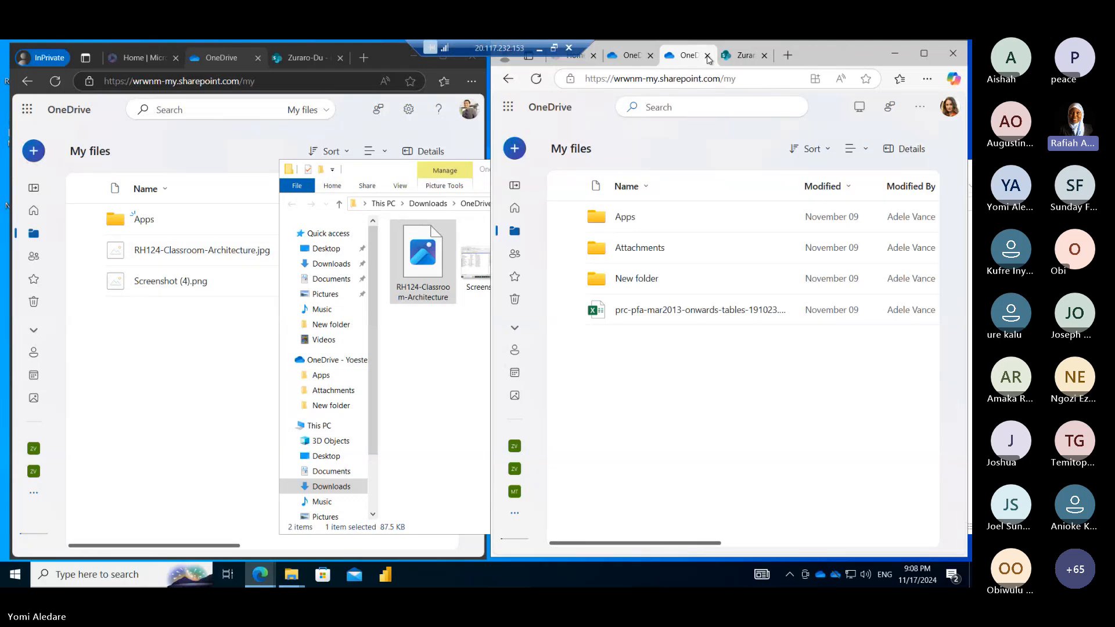
click(765, 56)
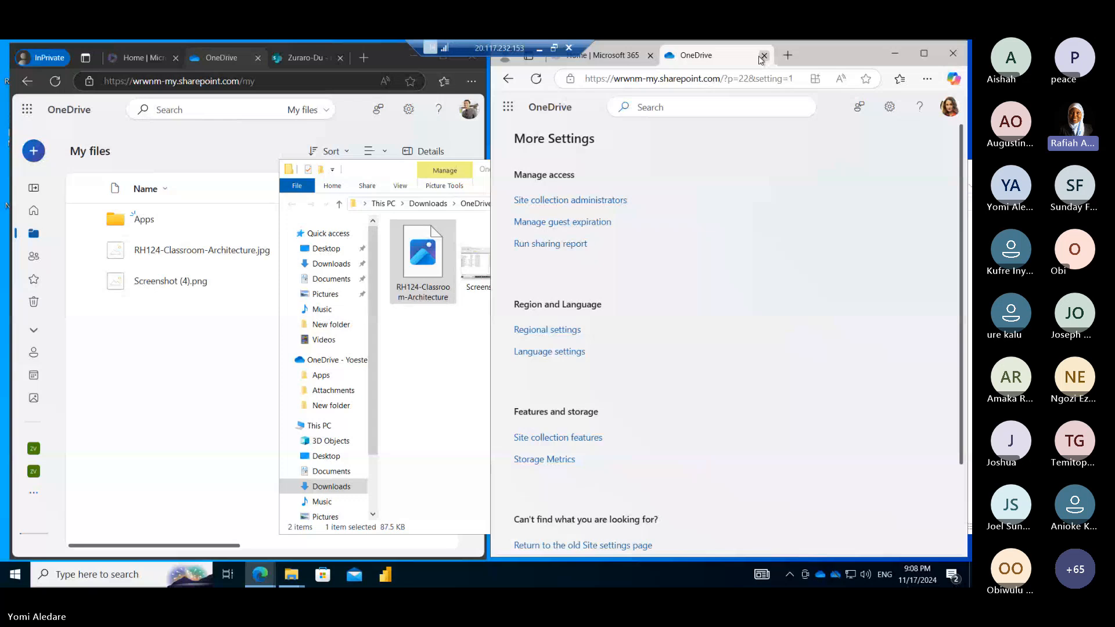
click(552, 110)
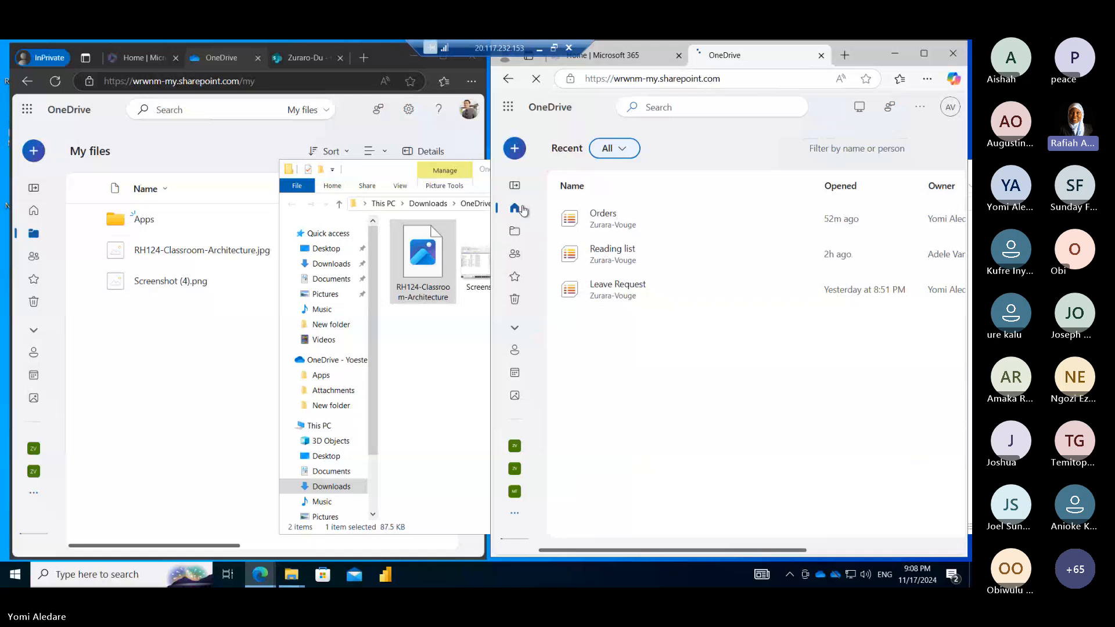
click(514, 112)
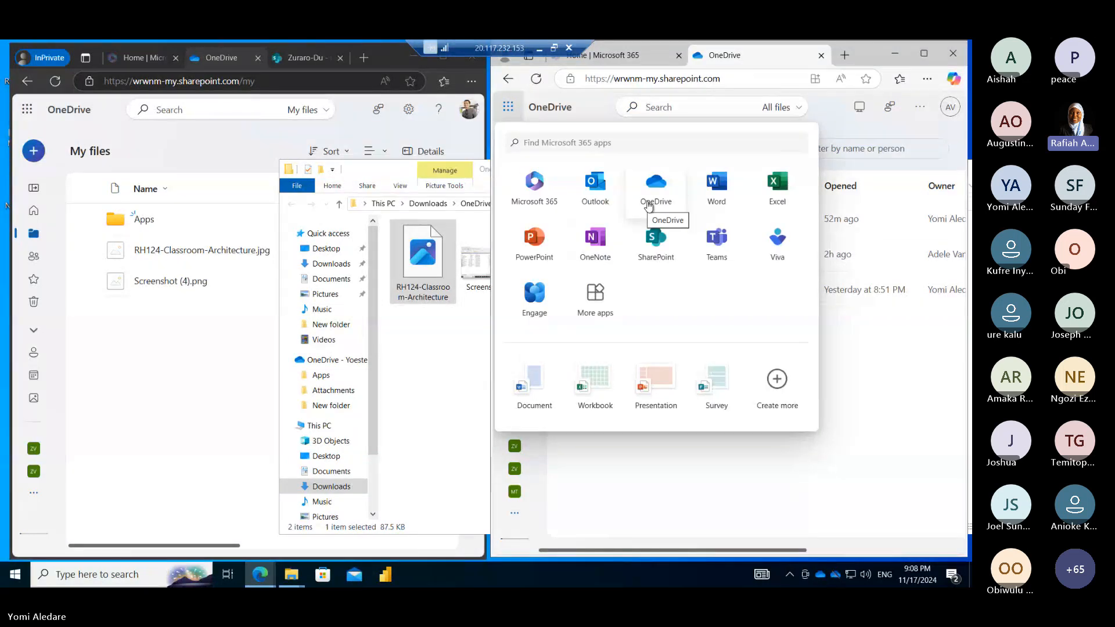